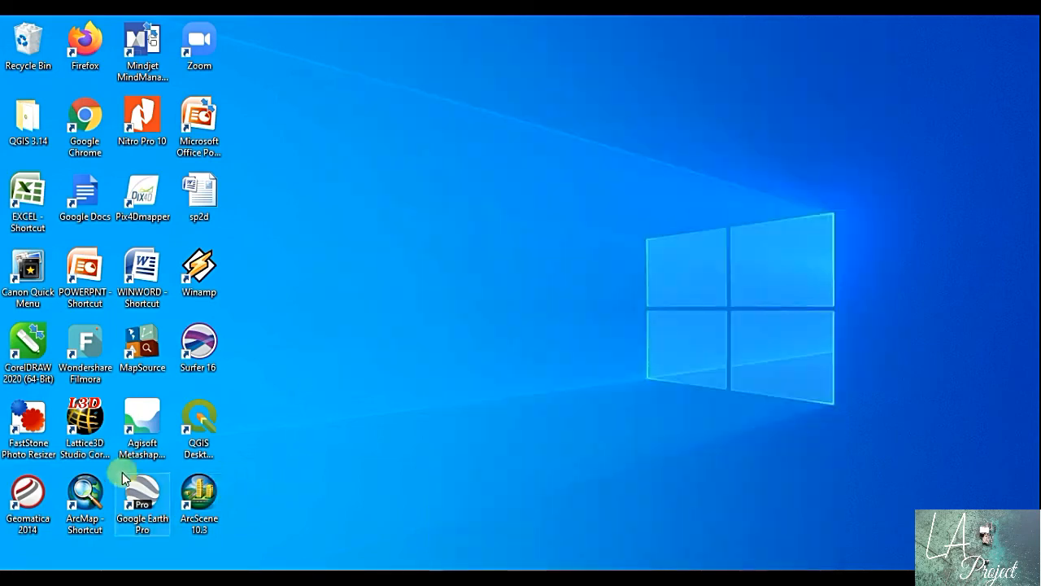
- Open Google Earth Pro and explore the islands off southeastern Sulawesi, around latitude -5.4° and longitude 122.1°
left_click_drag(254, 482, 132, 498)
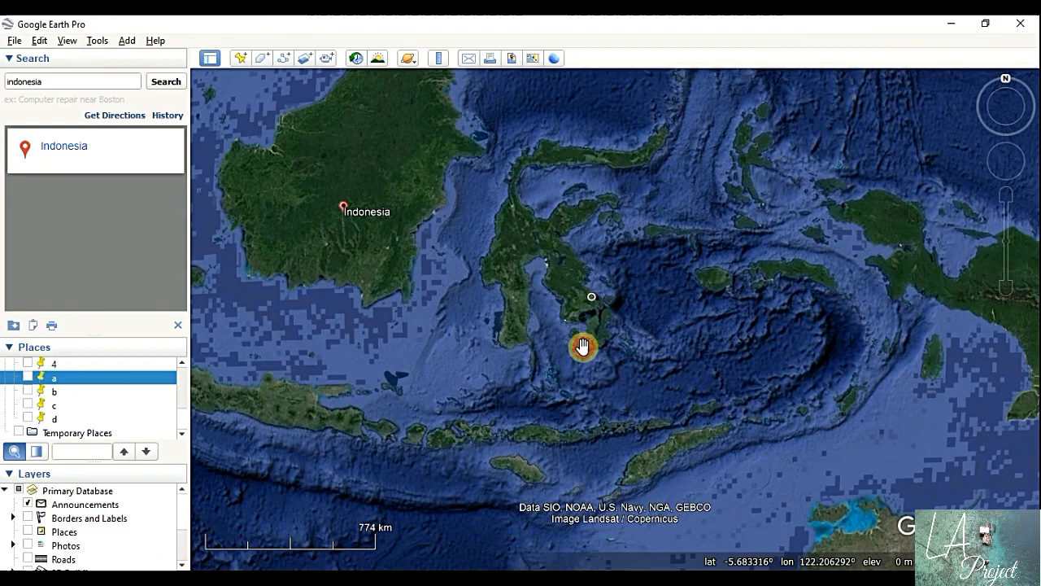
double_click(582, 347)
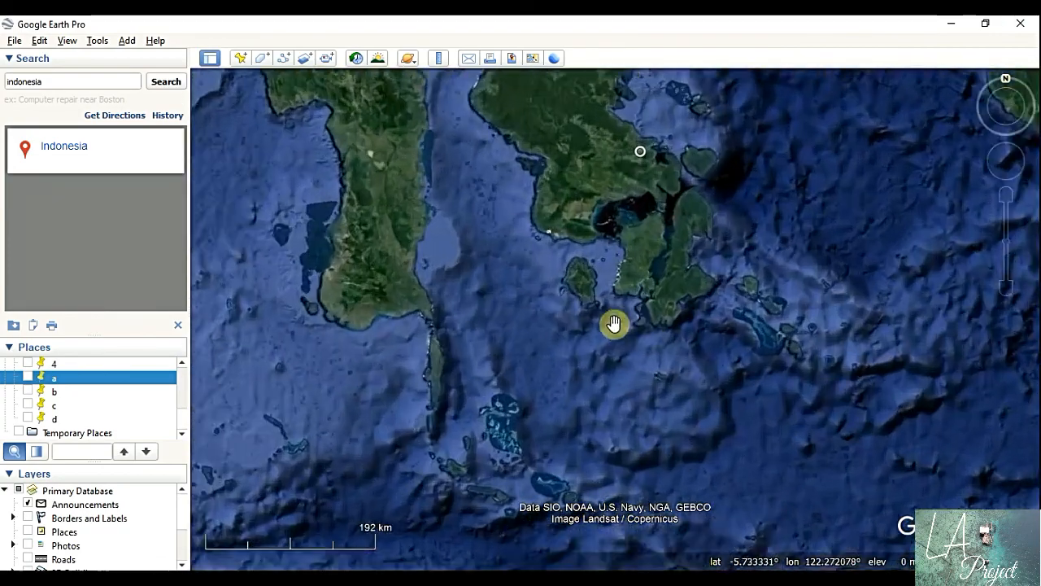
double_click(609, 305)
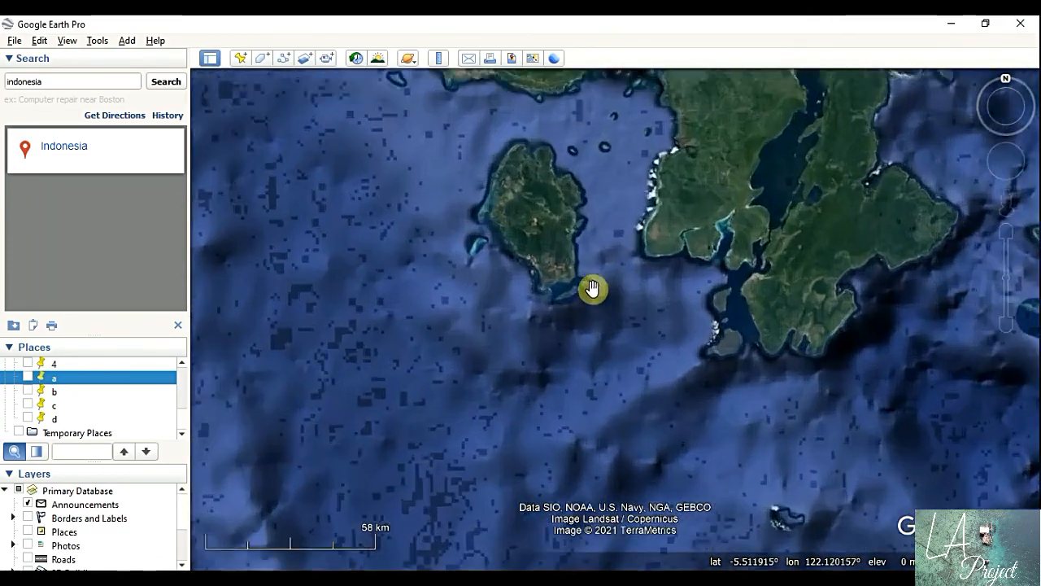
double_click(584, 281)
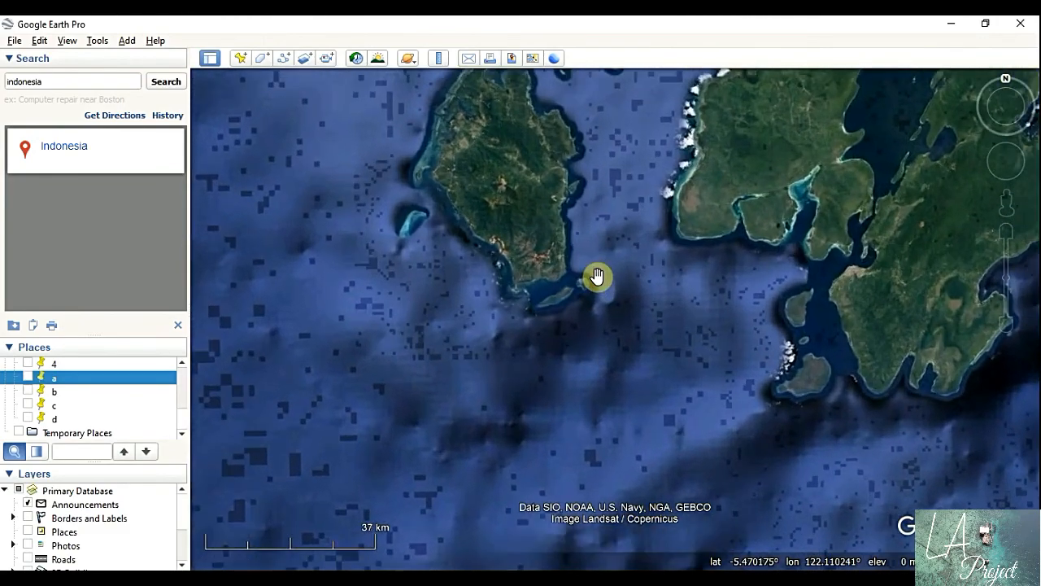
double_click(596, 277)
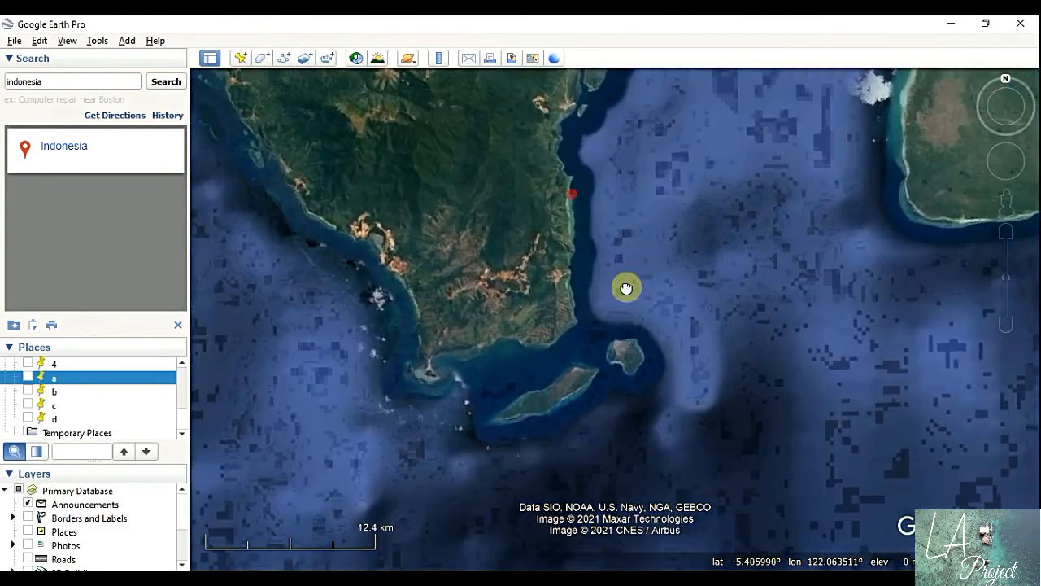
left_click_drag(627, 288, 688, 402)
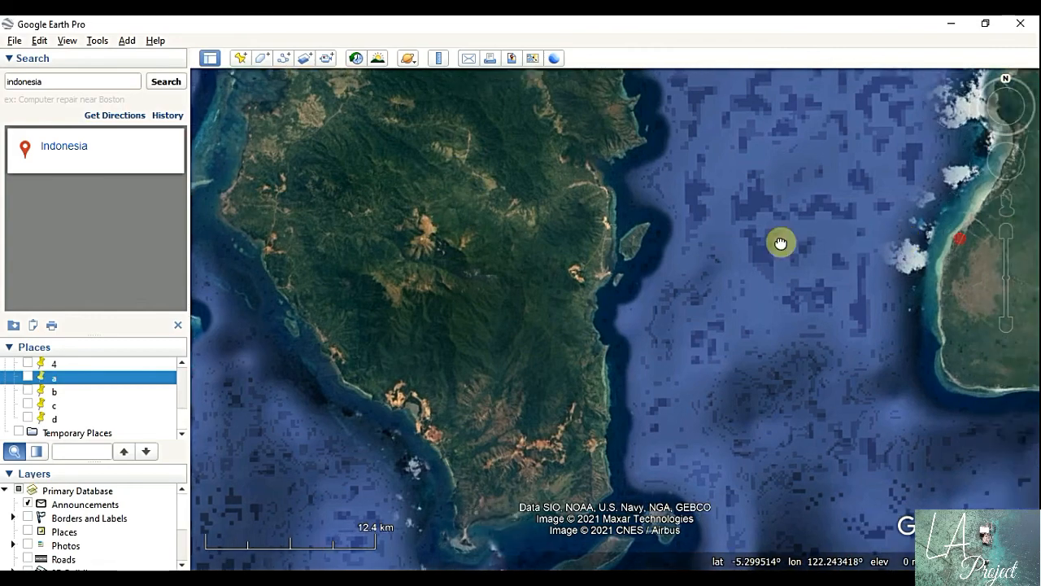
left_click_drag(781, 239, 602, 257)
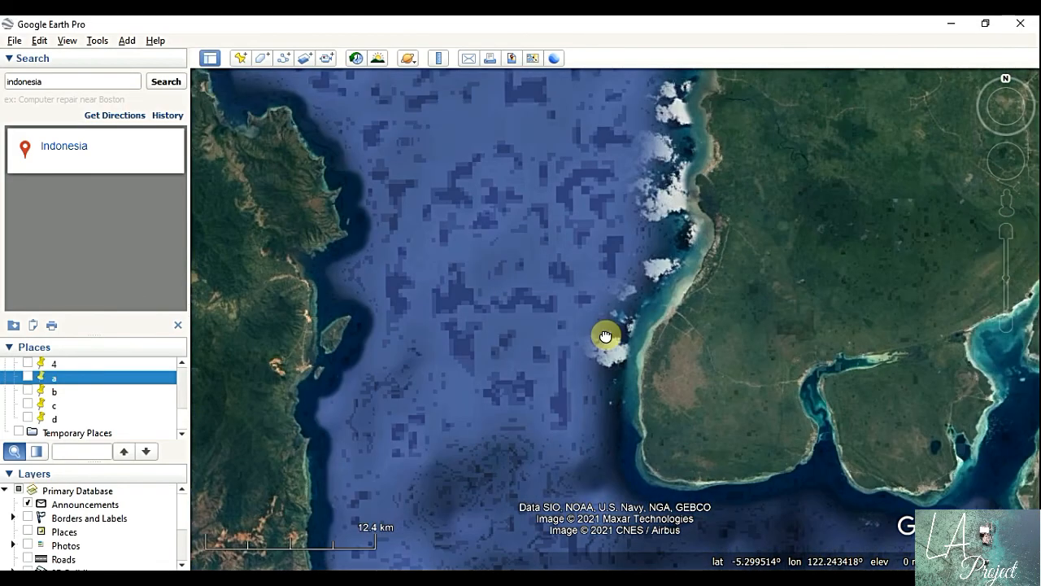
left_click_drag(606, 336, 806, 155)
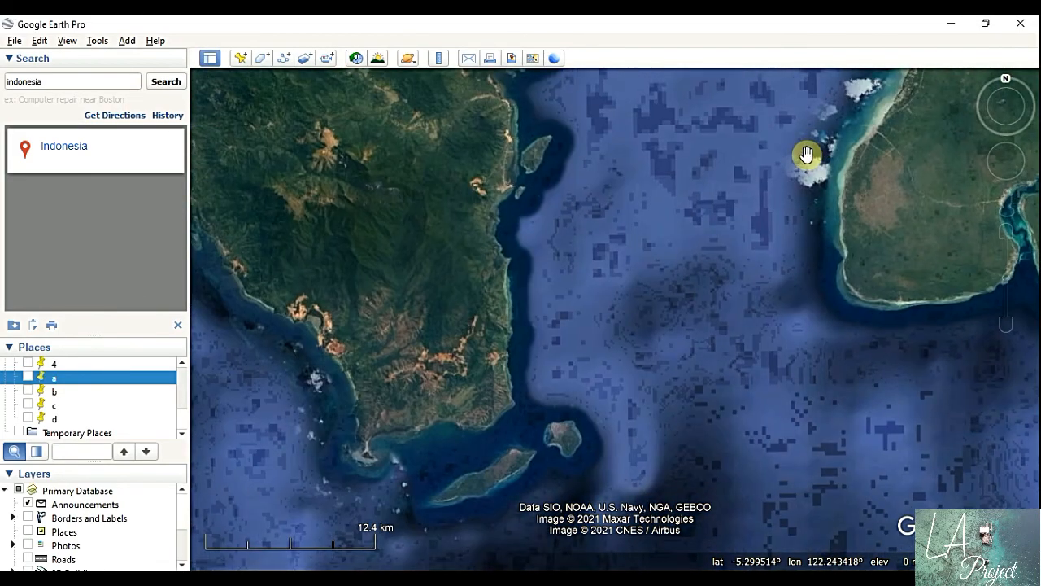
left_click_drag(517, 288, 517, 164)
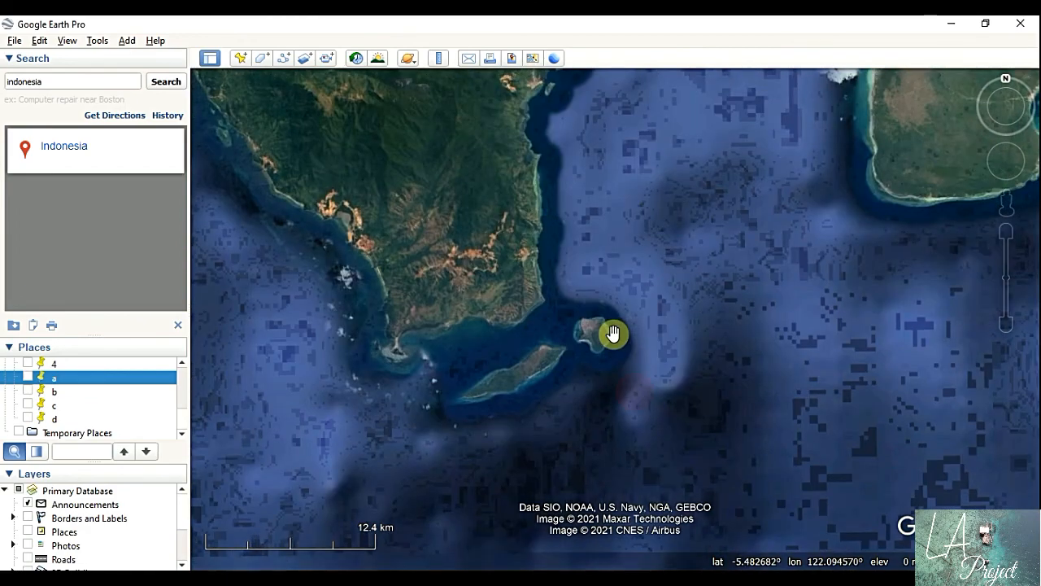
- Zoom in on the small inhabited island near latitude -5.48° and longitude 122.08°, framing its whole coastline in the view
scroll(592, 328, "up", 5)
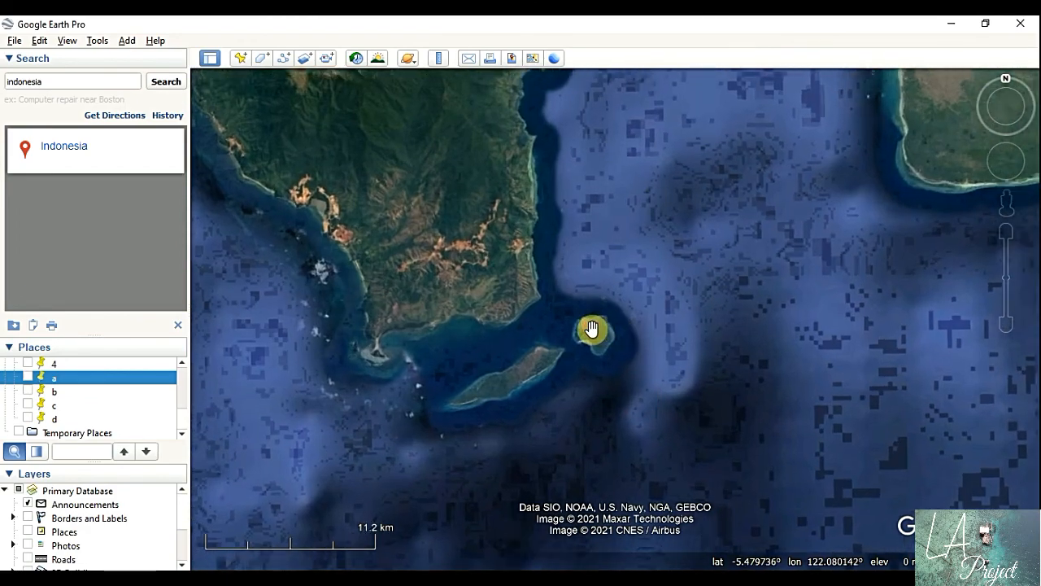
scroll(591, 328, "up", 3)
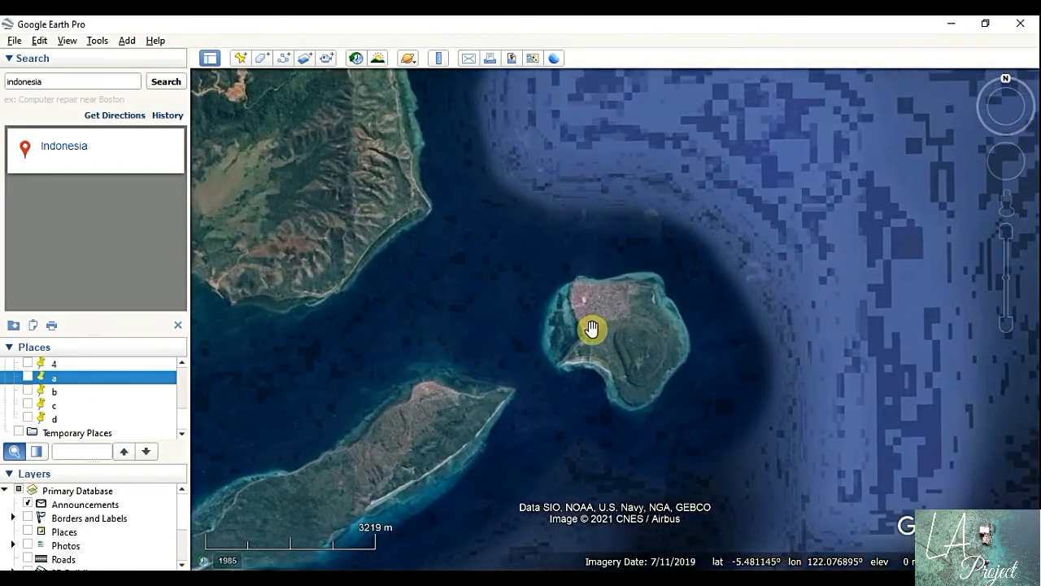
scroll(591, 329, "up", 4)
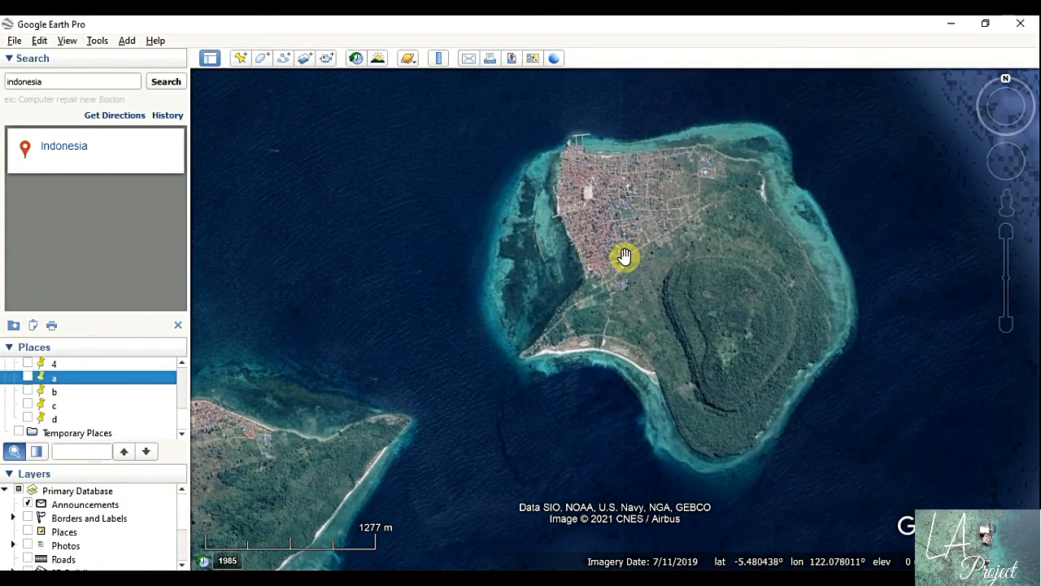
left_click_drag(654, 251, 666, 225)
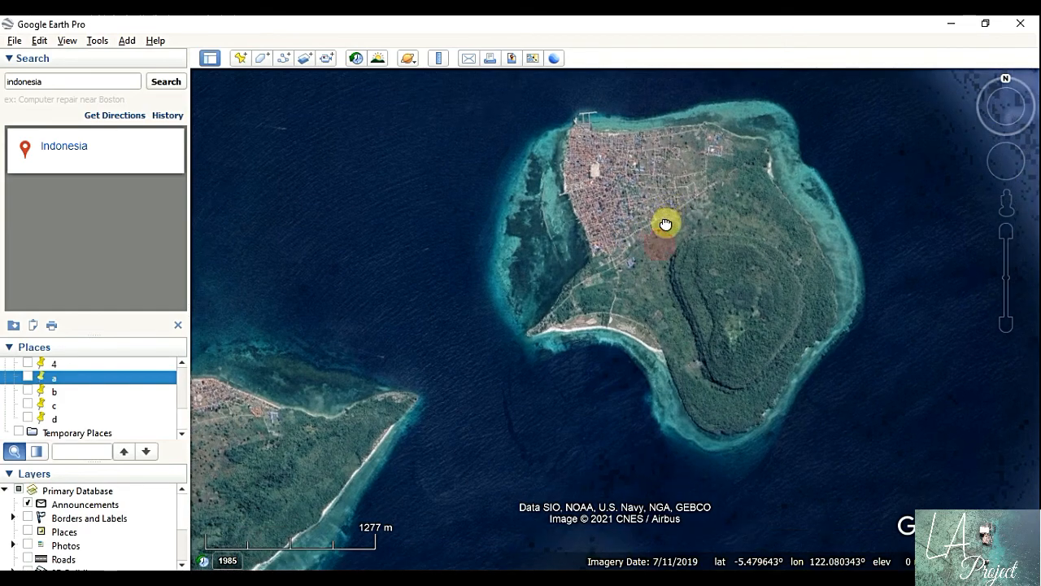
scroll(686, 195, "up", 1)
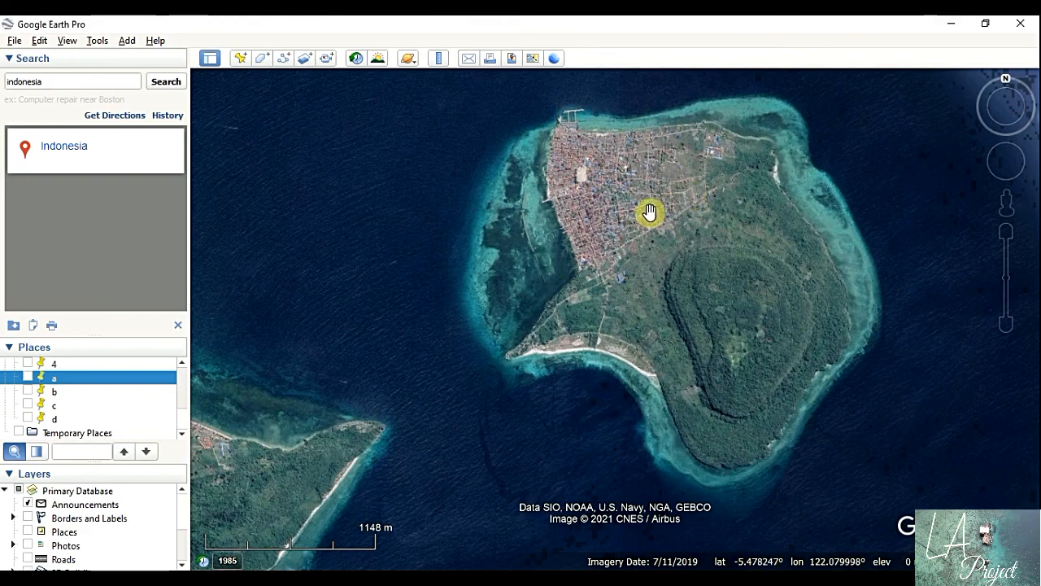
left_click_drag(649, 212, 607, 217)
scroll(655, 211, "up", 1)
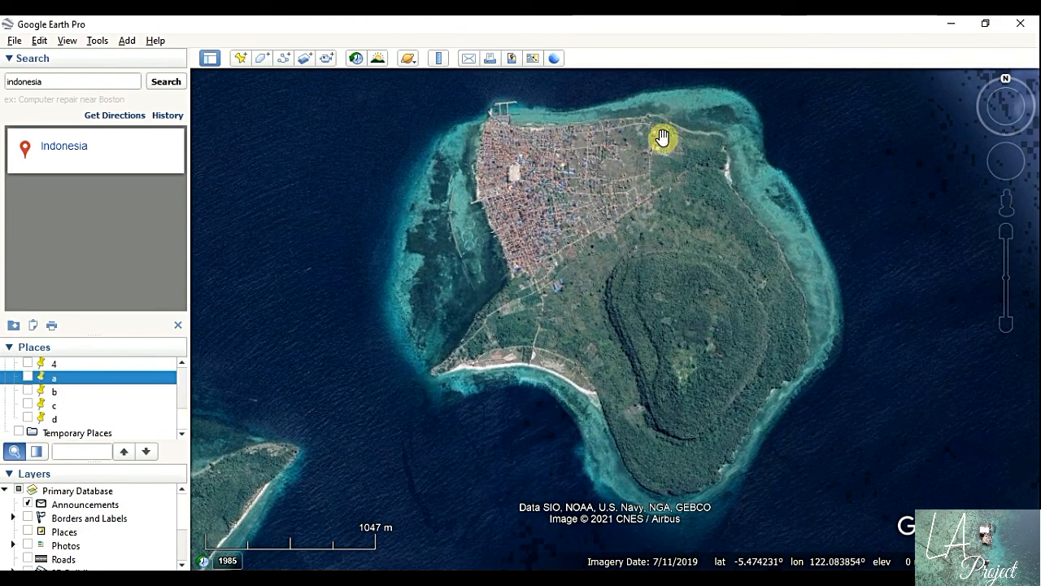
left_click_drag(498, 155, 519, 166)
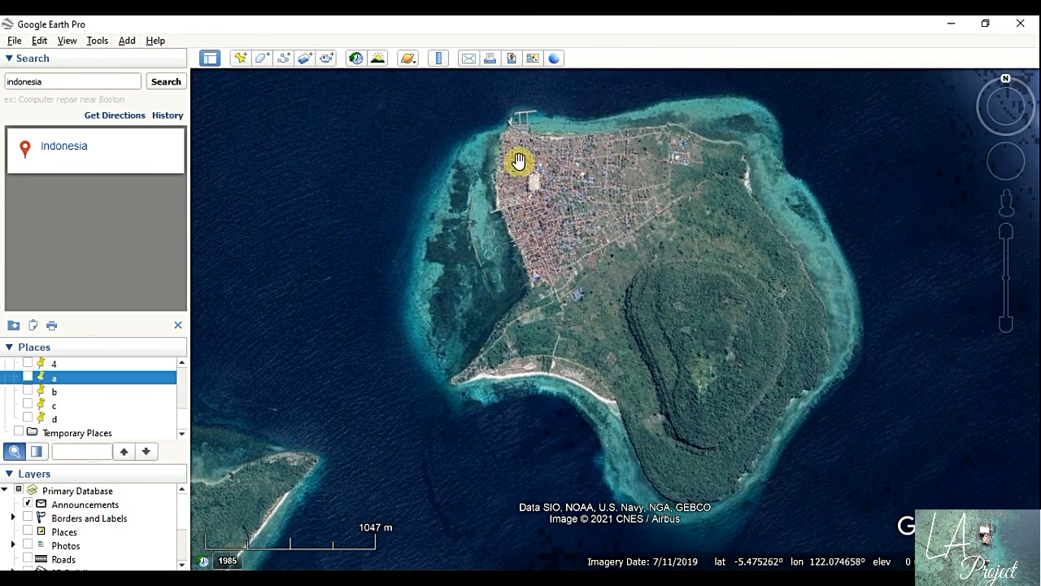
- Compare the island's historical imagery for 2/2018, 11/2014 and 4/2008, return to 7/2019, and close the historical imagery
left_click(356, 57)
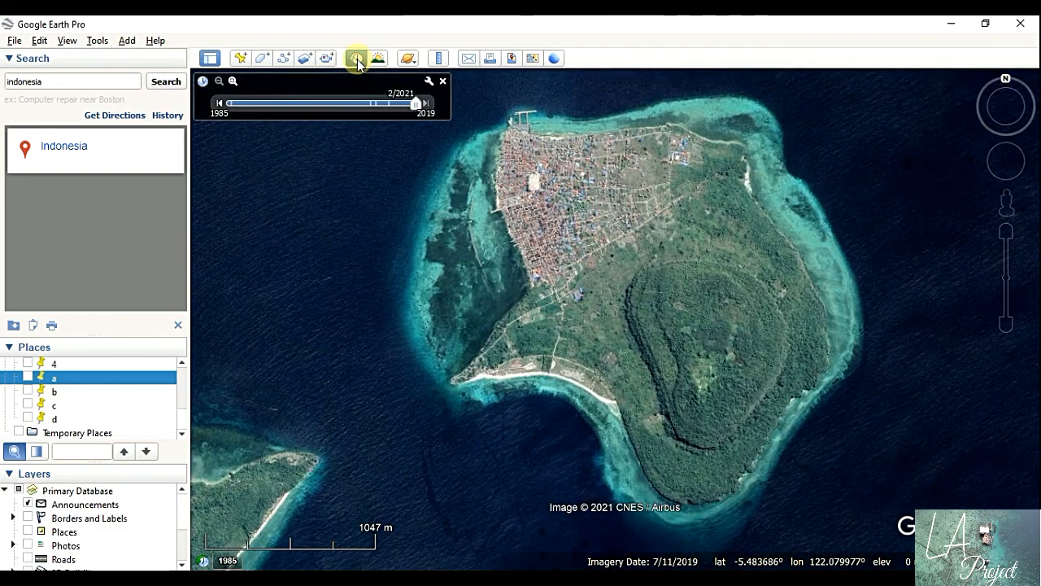
left_click(414, 103)
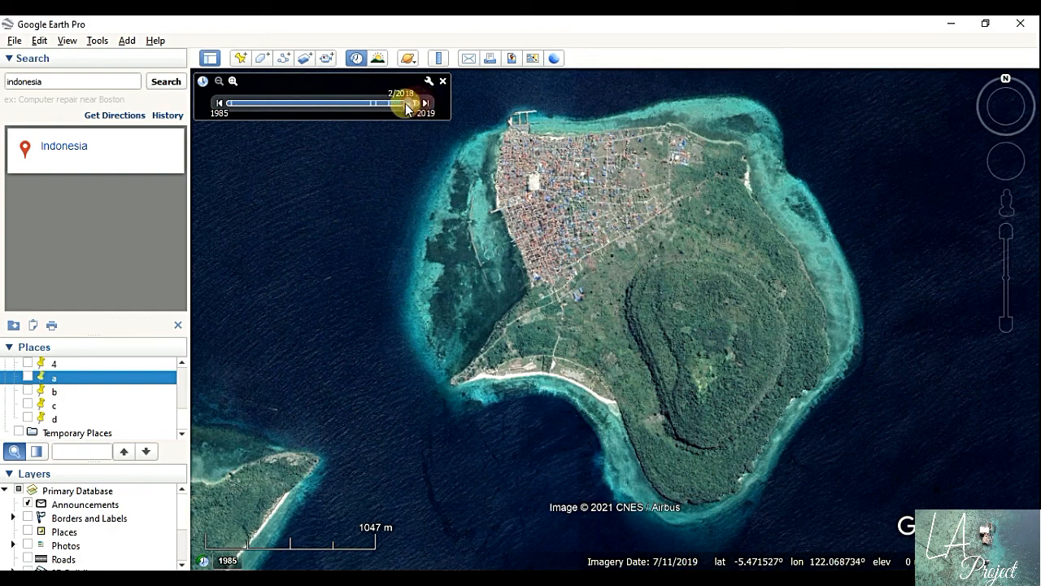
left_click_drag(407, 110, 399, 110)
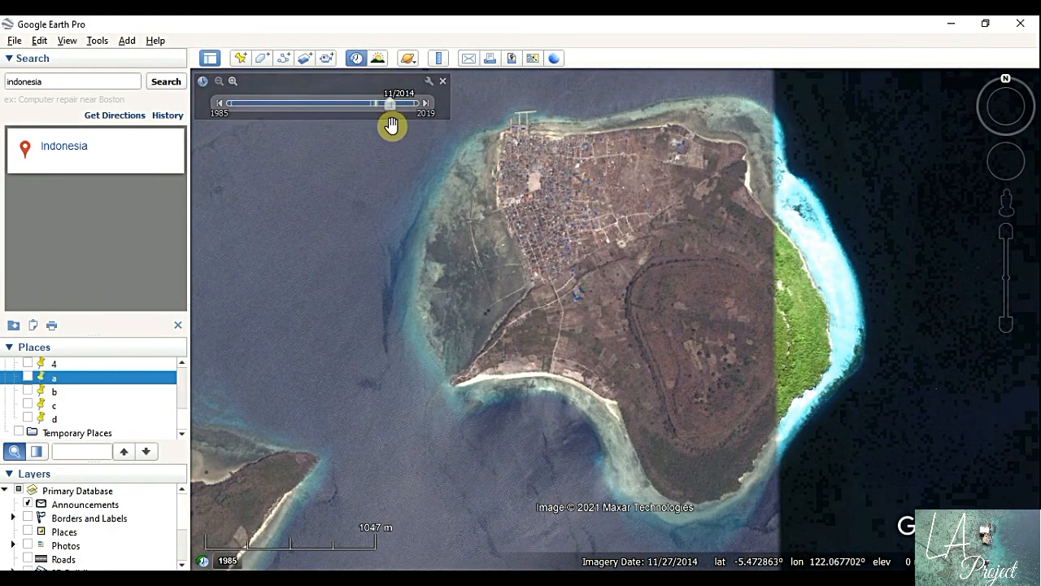
left_click(354, 112)
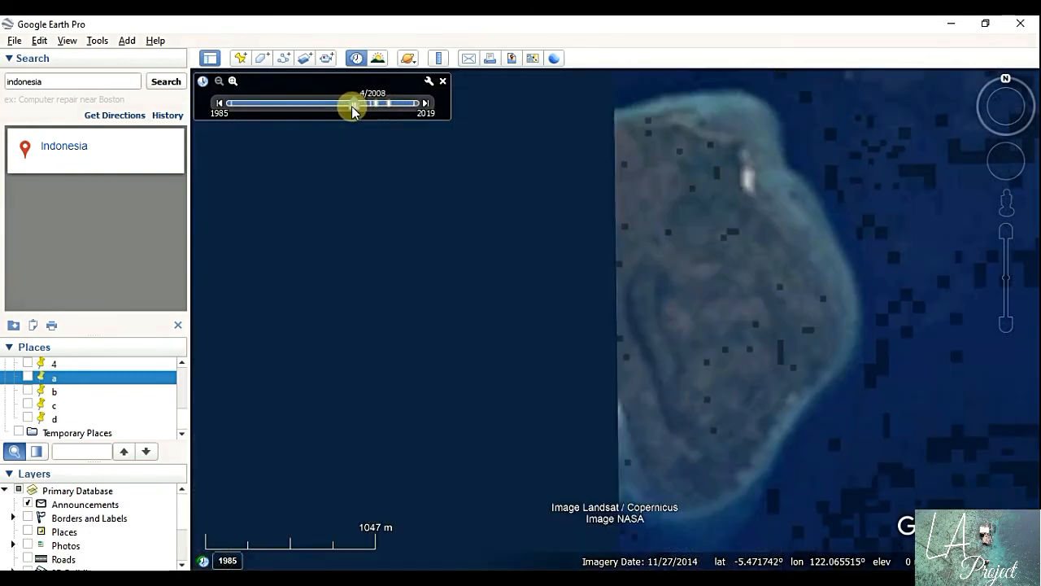
left_click_drag(234, 108, 449, 102)
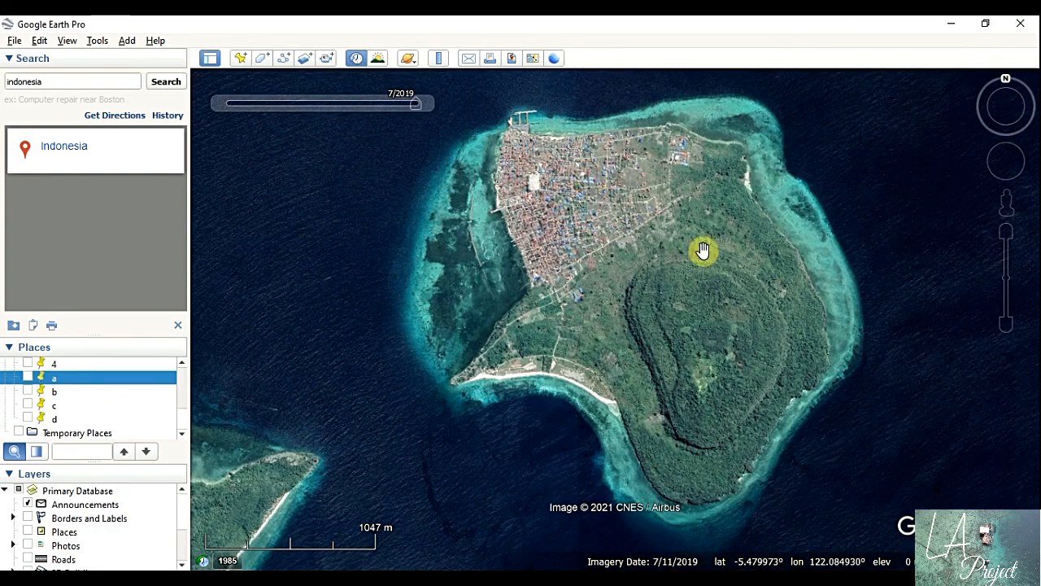
left_click_drag(690, 259, 676, 256)
left_click(442, 82)
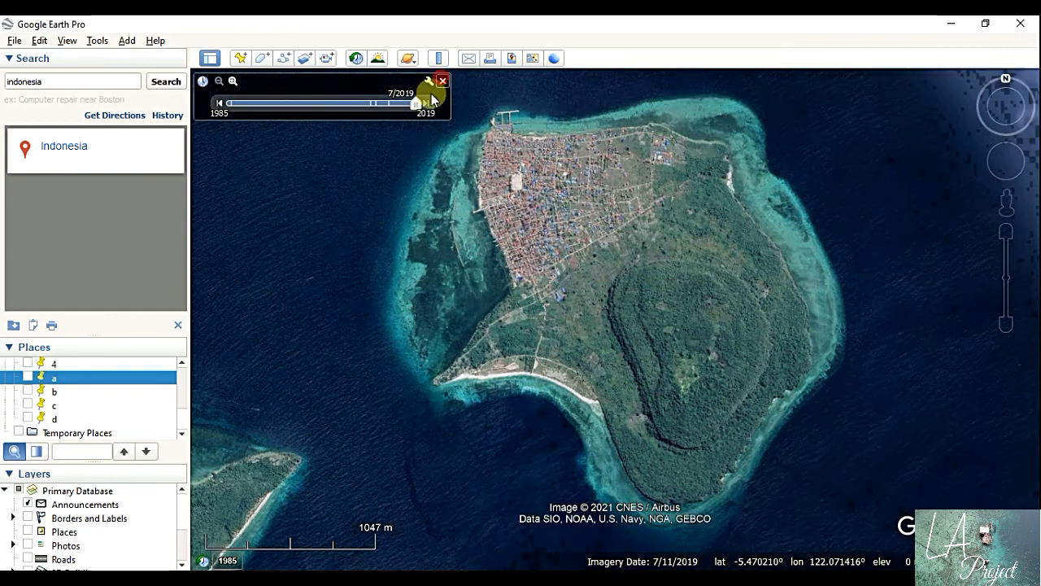
- Start a new placemark named 1 and position it in the open sea northwest of the island
left_click(240, 58)
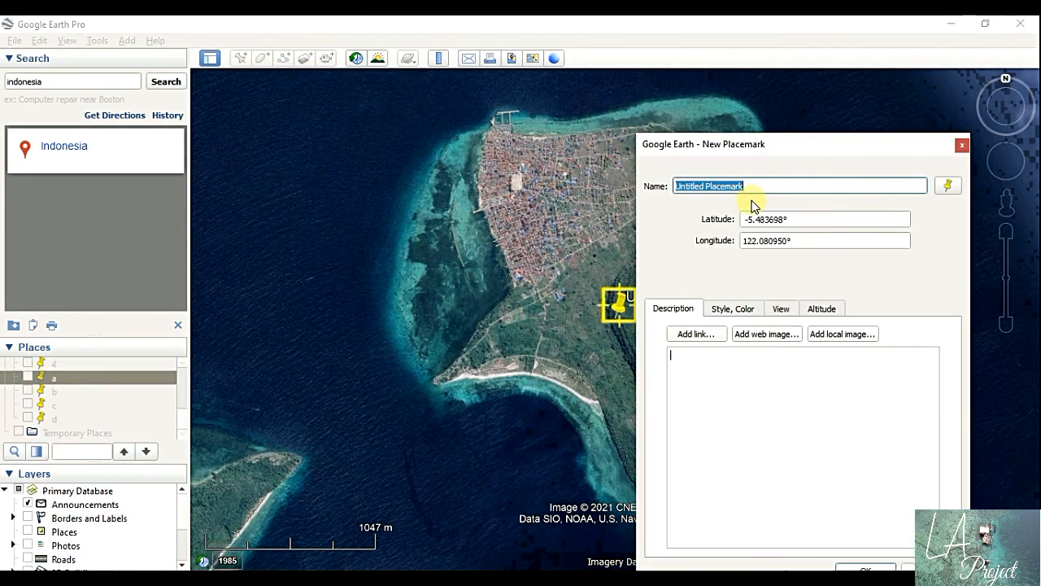
type("1")
left_click_drag(618, 303, 221, 105)
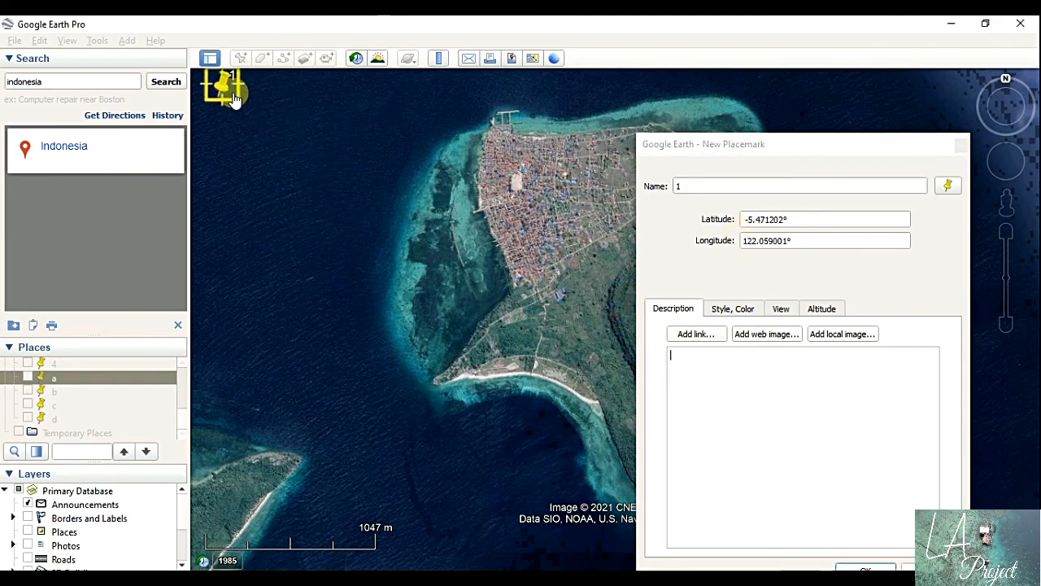
- Reduce the placemark icon's scale to 0.8 and switch the icon to the circle with a centre dot
left_click(948, 186)
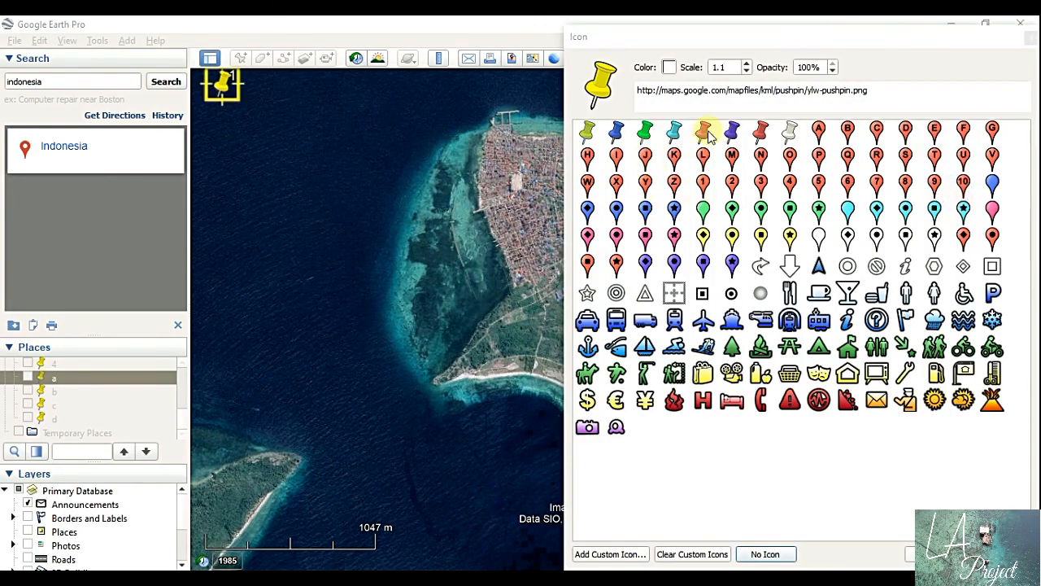
left_click(747, 73)
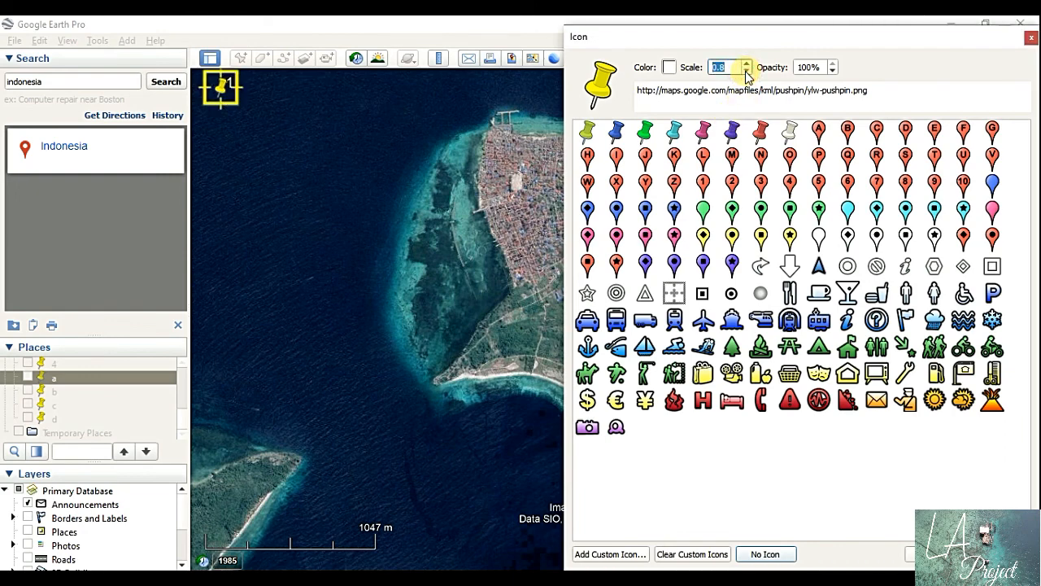
left_click(746, 70)
left_click(731, 295)
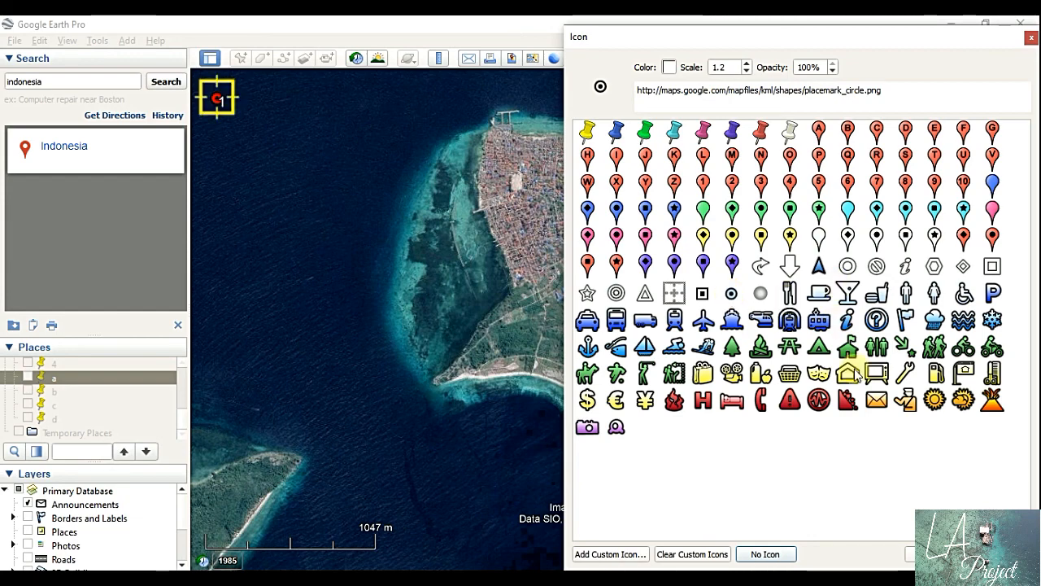
left_click(931, 554)
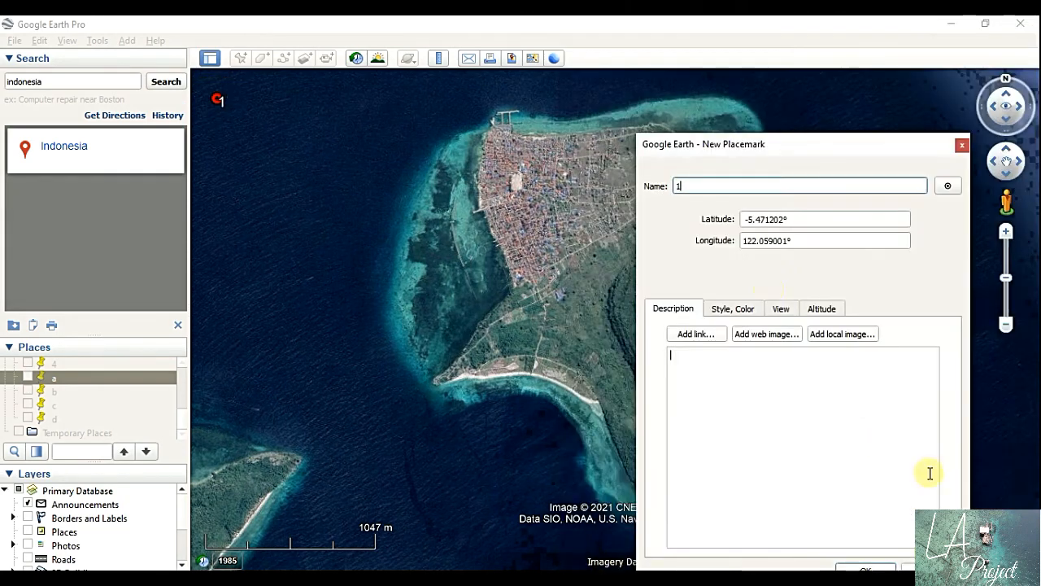
- Inspect the format of the placemark's latitude and longitude, and discard the new placemark
left_click(802, 222)
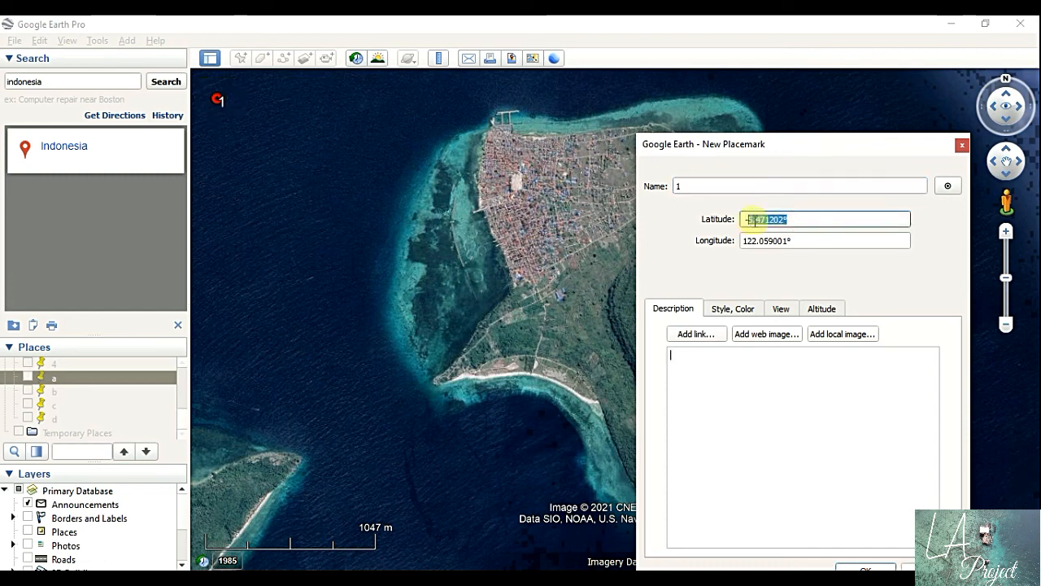
left_click(792, 221)
left_click(798, 239)
left_click(751, 217)
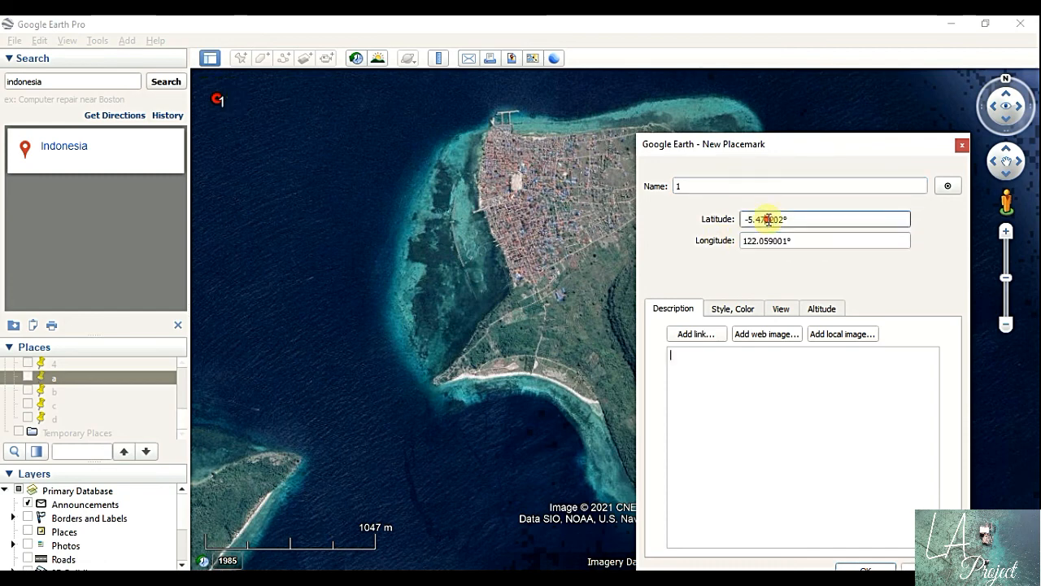
left_click_drag(803, 219, 696, 221)
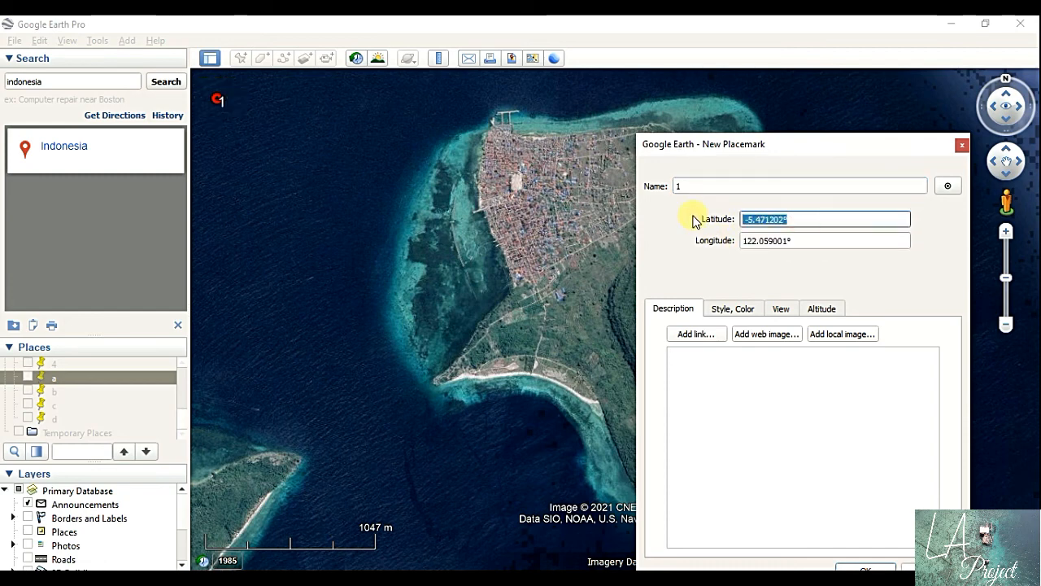
left_click(802, 241)
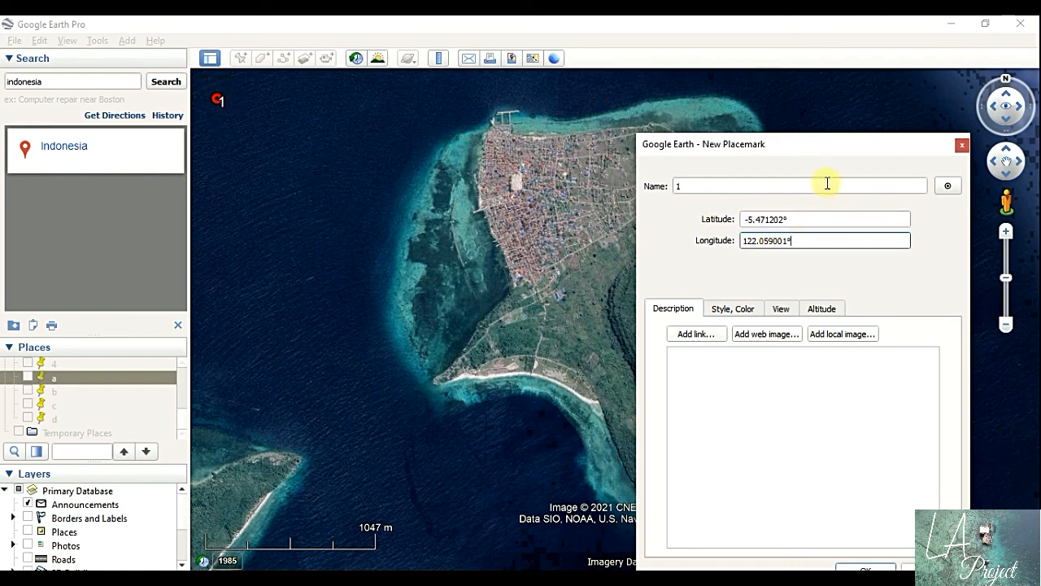
left_click(962, 144)
- Set the latitude/longitude display format to Universal Transverse Mercator in the 3D view options
left_click(95, 40)
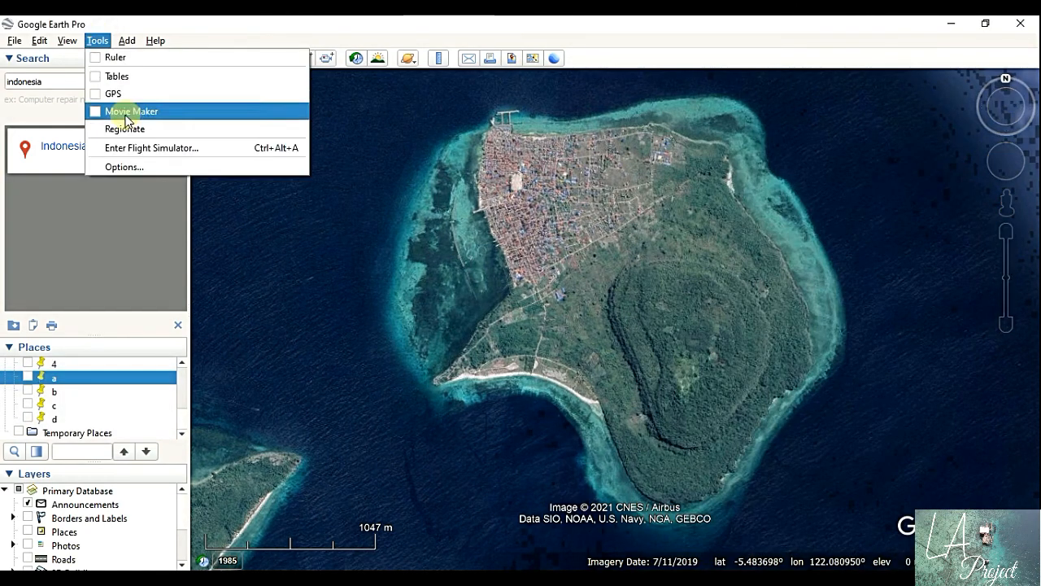
left_click(124, 167)
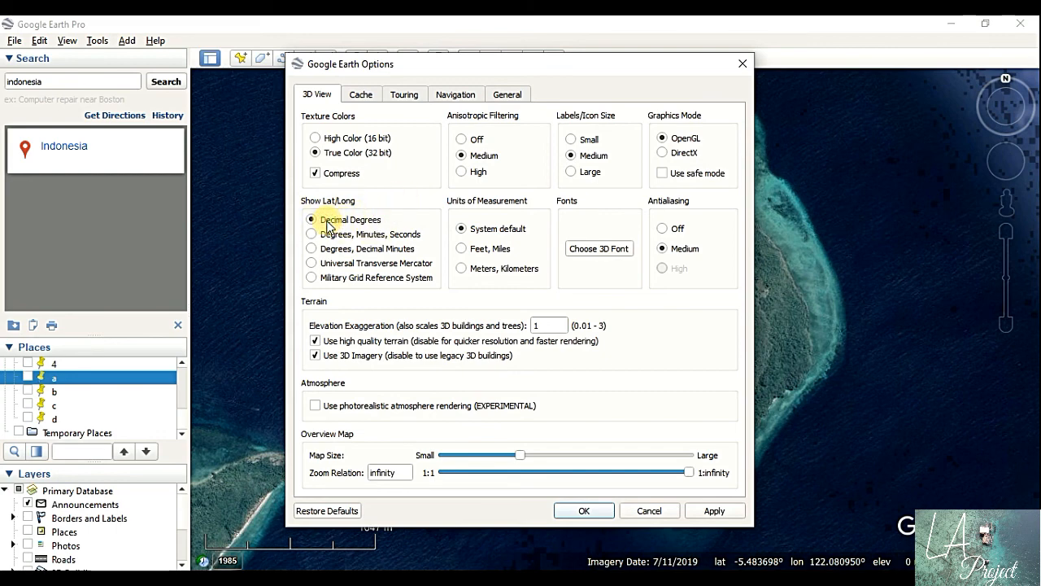
left_click(312, 263)
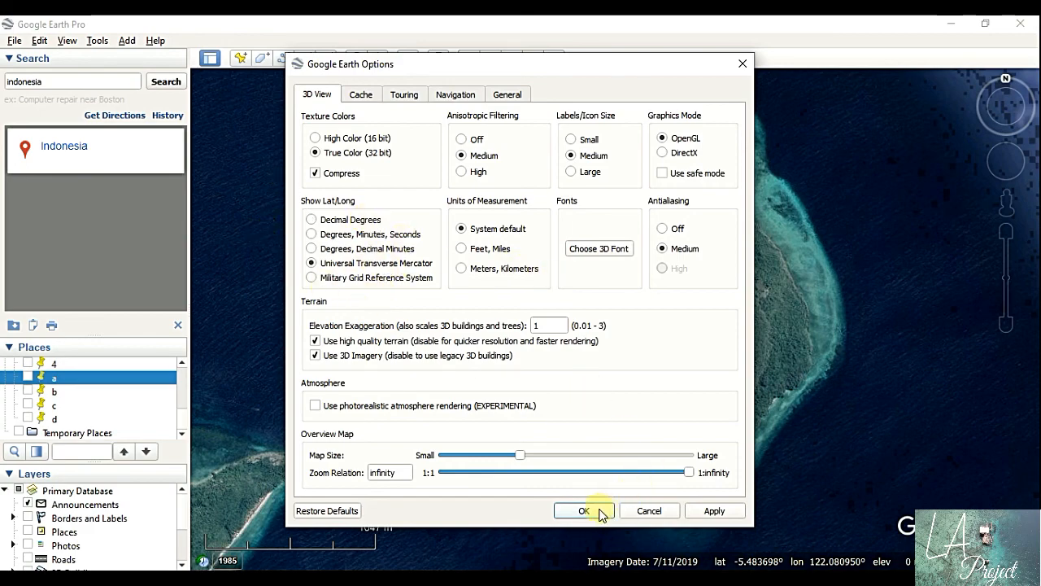
left_click(584, 511)
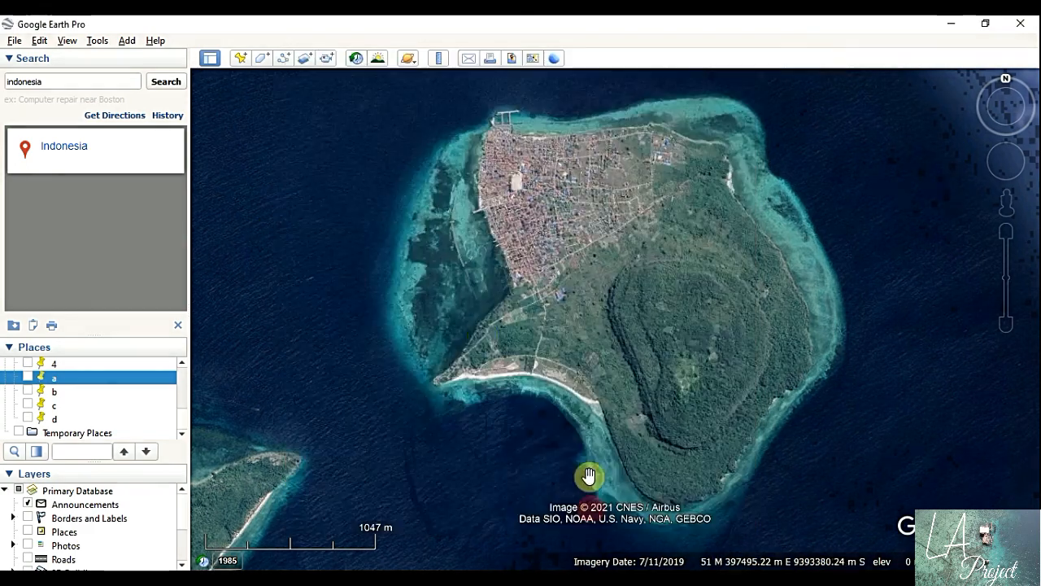
- Start a new placemark in the open sea northwest of the island, about 395723 m E, 9395210 m S, with the circle-with-centre-dot icon
left_click(236, 62)
left_click_drag(616, 306, 213, 96)
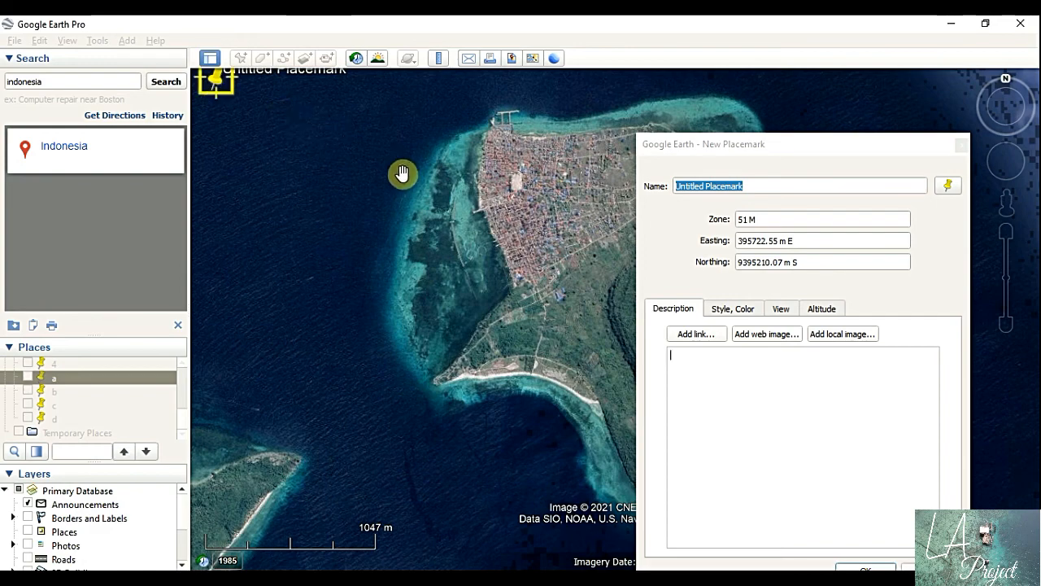
left_click_drag(399, 174, 390, 182)
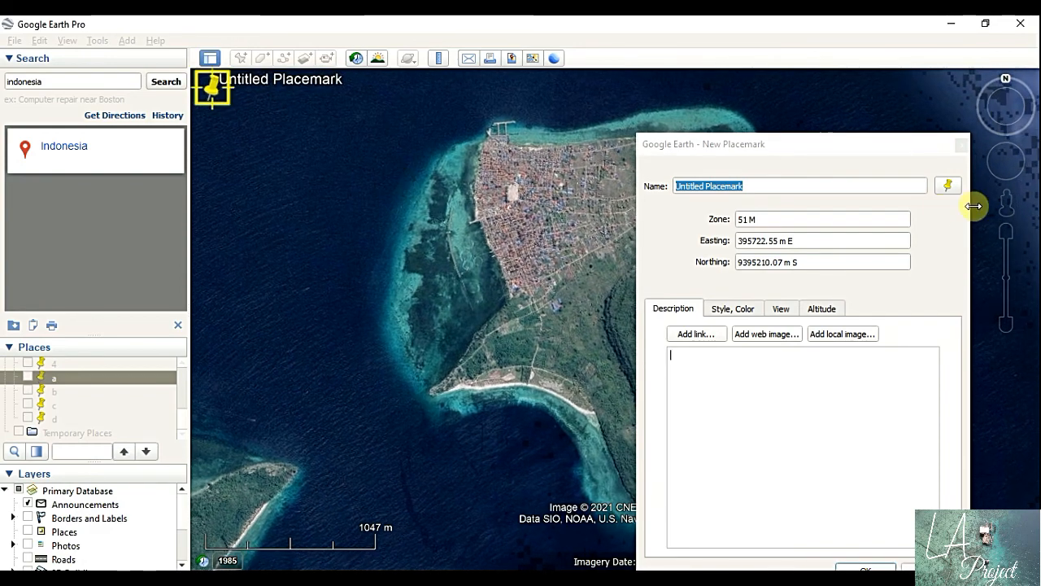
left_click(947, 186)
left_click(736, 294)
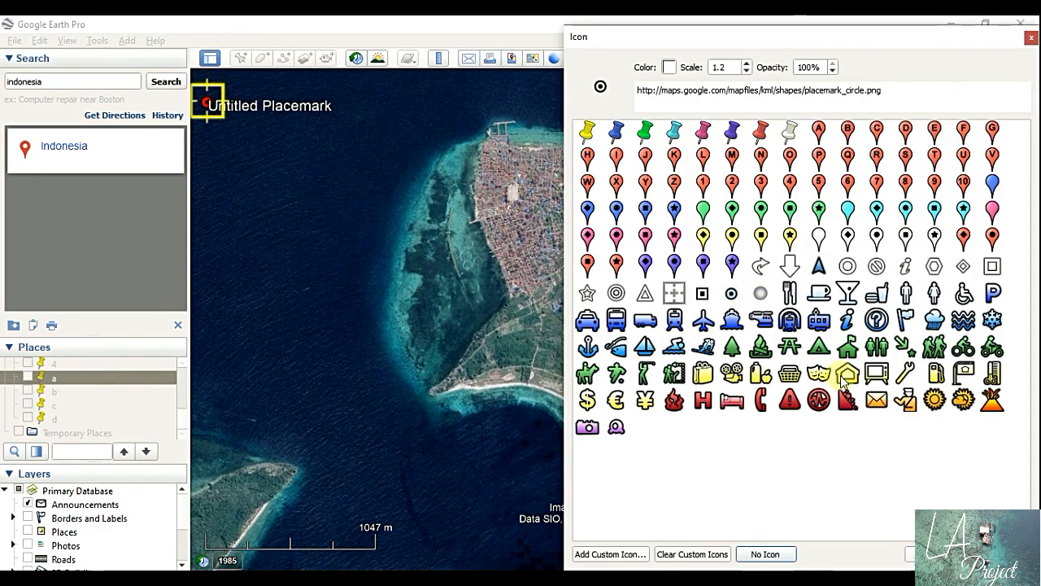
key("Return")
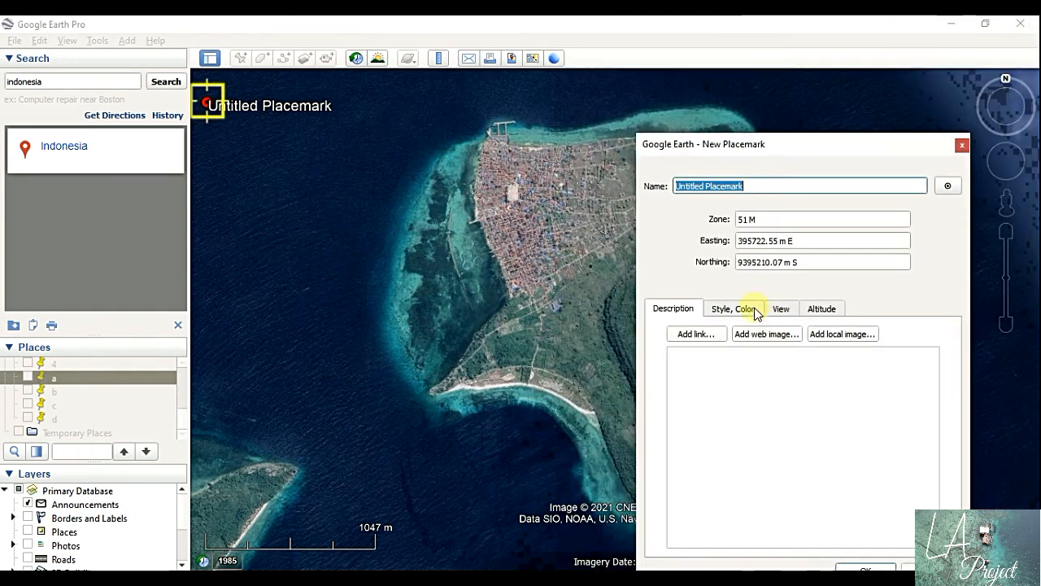
- Name the placemark 1, inspect its UTM northing and easting, and save it
type("1")
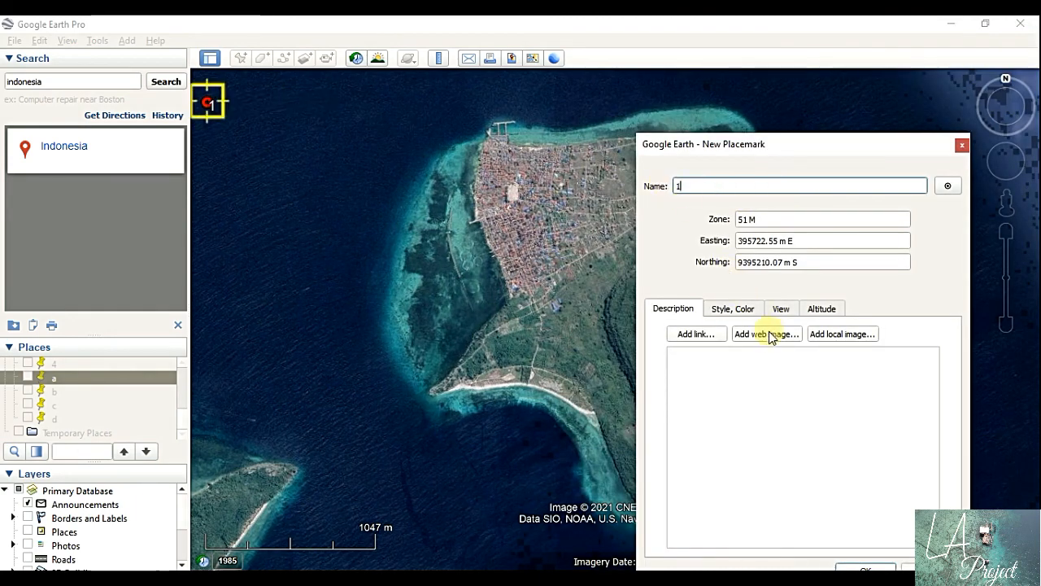
left_click_drag(821, 261, 720, 261)
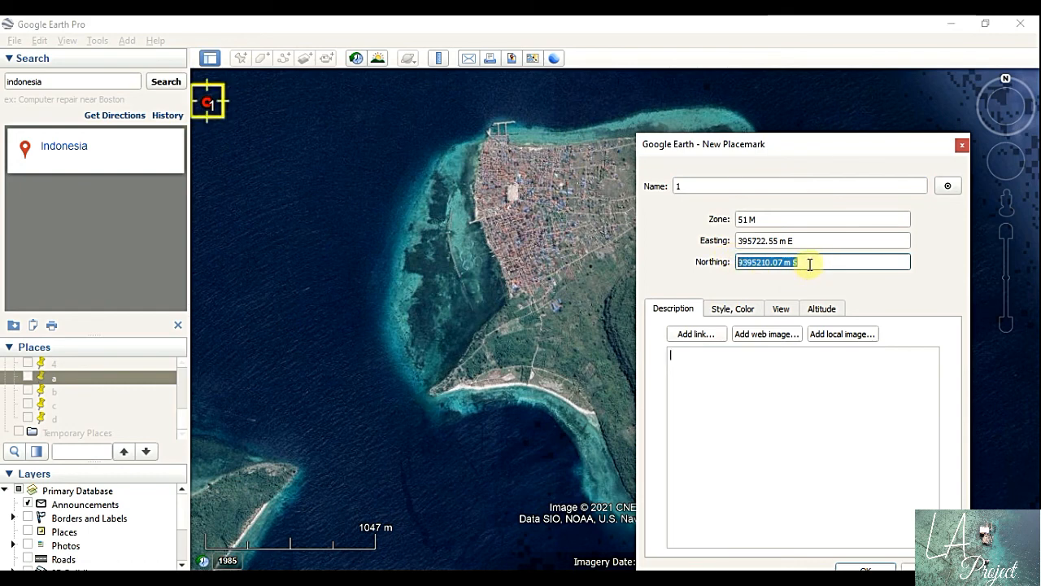
left_click(803, 240)
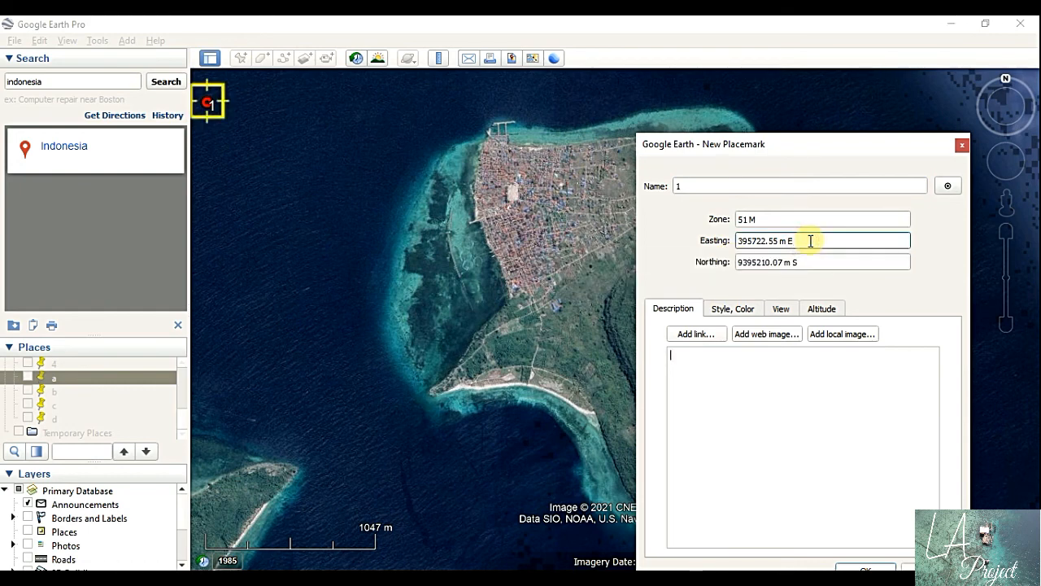
left_click_drag(813, 241, 739, 240)
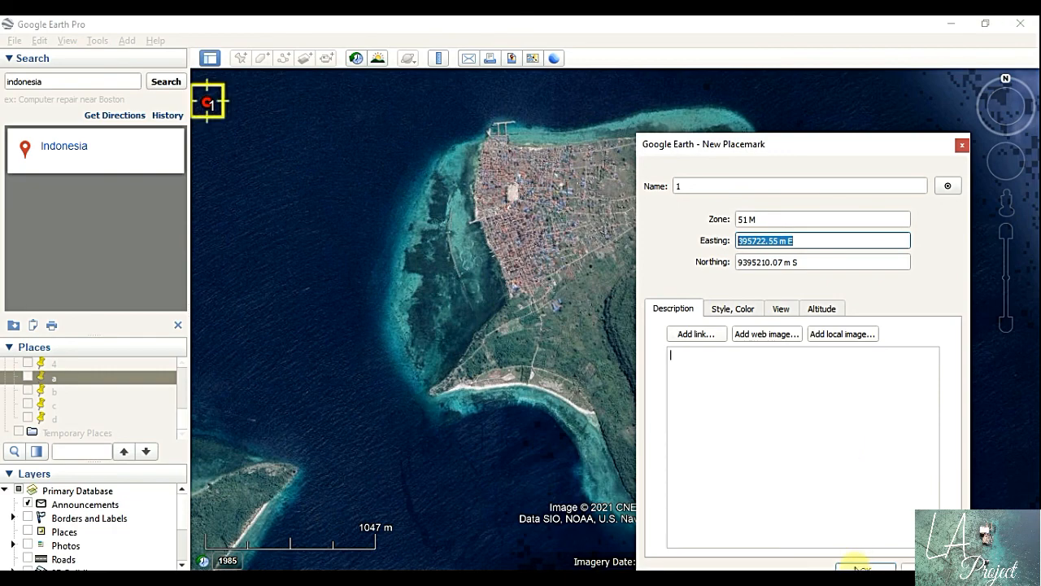
left_click(865, 568)
- Add a placemark named 2 in the open sea northeast of the island, at about 400698 m E, 9395193 m S
left_click(241, 58)
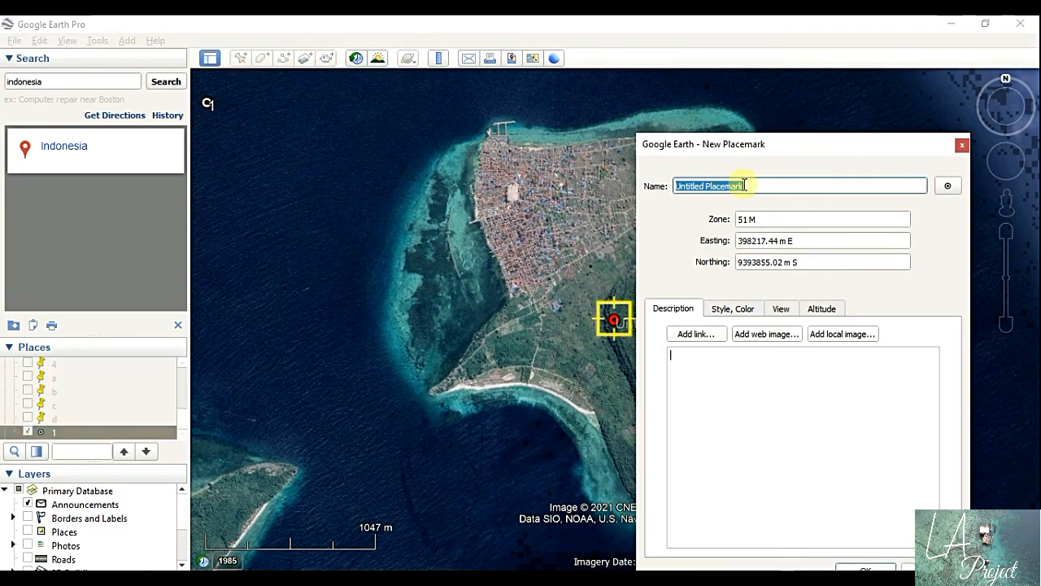
left_click_drag(619, 324, 1012, 93)
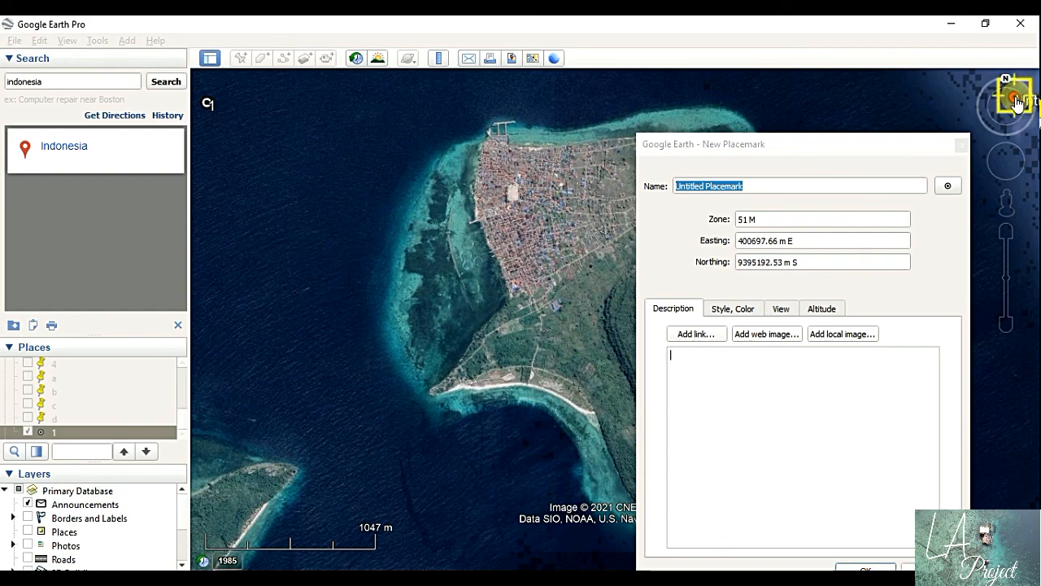
left_click(753, 186)
type("2")
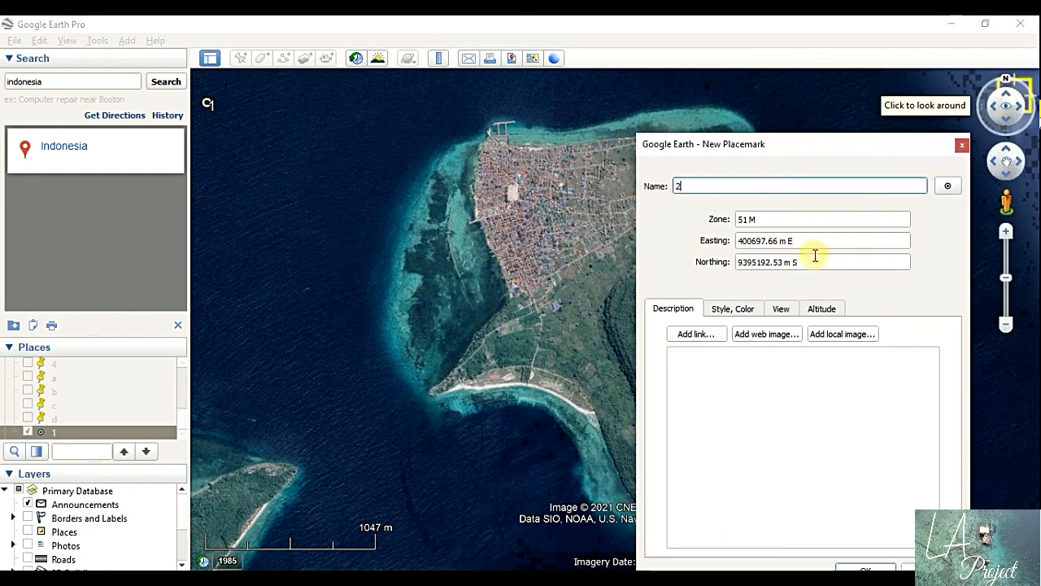
left_click(859, 567)
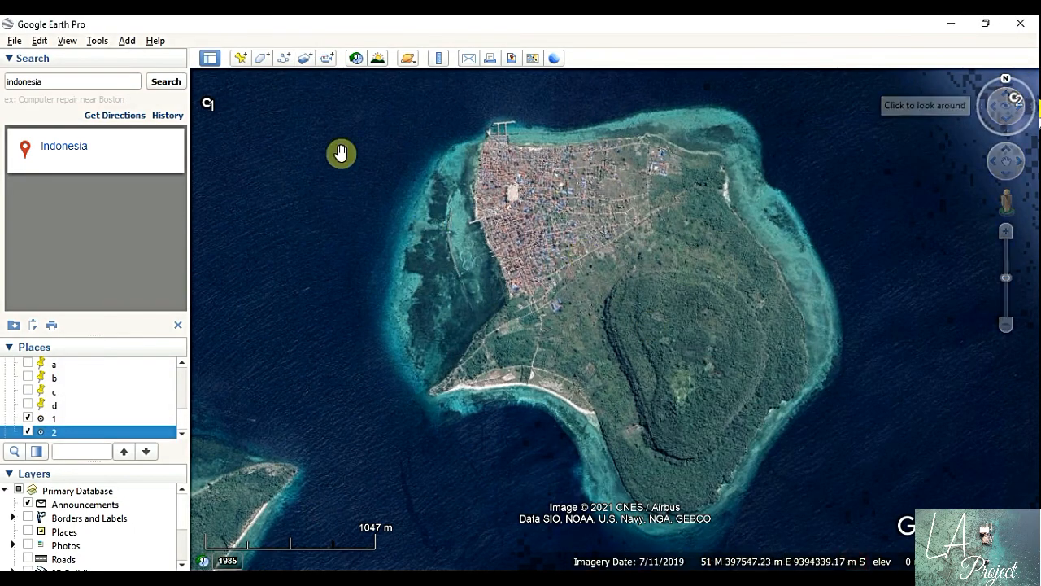
- Add a placemark named 3 in the open sea southeast of the island, at about 400679 m E, 9392468 m S
left_click(240, 57)
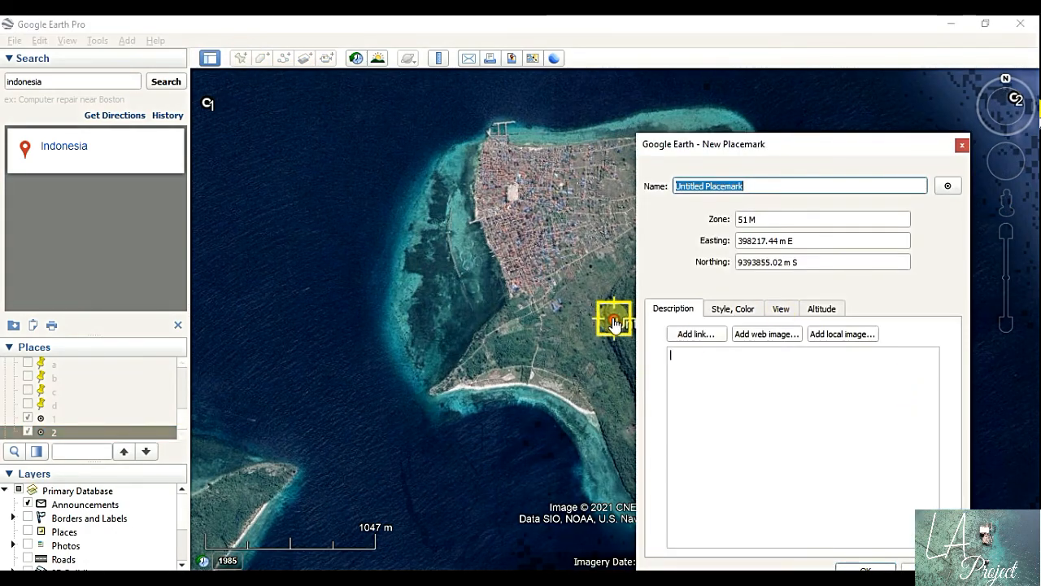
left_click_drag(614, 320, 1017, 543)
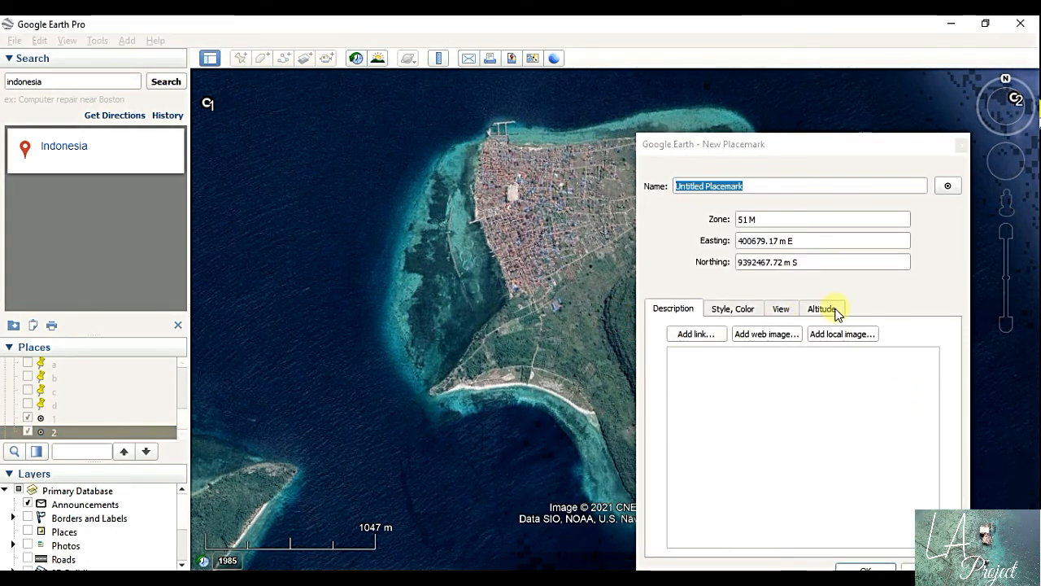
left_click_drag(760, 182, 657, 177)
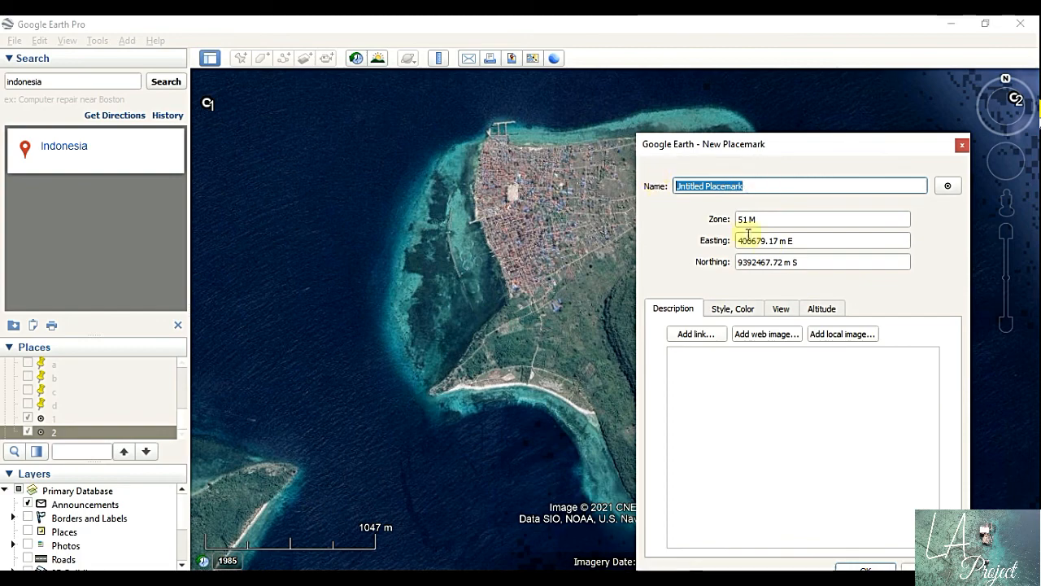
type("3")
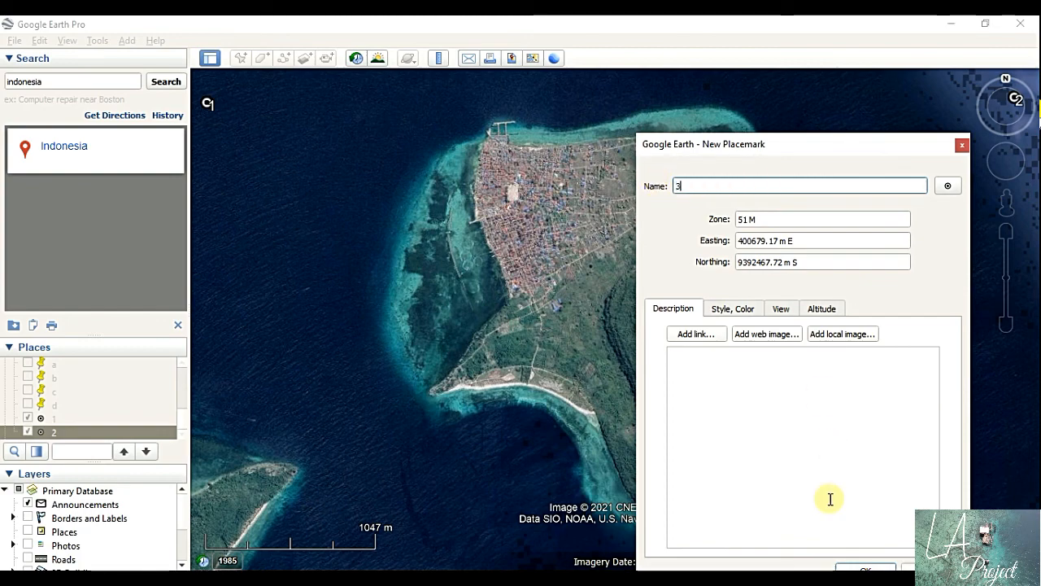
left_click(850, 568)
- Add a placemark named 4 southwest of the island, at about 395728 m E, 9392550 m S
left_click(240, 58)
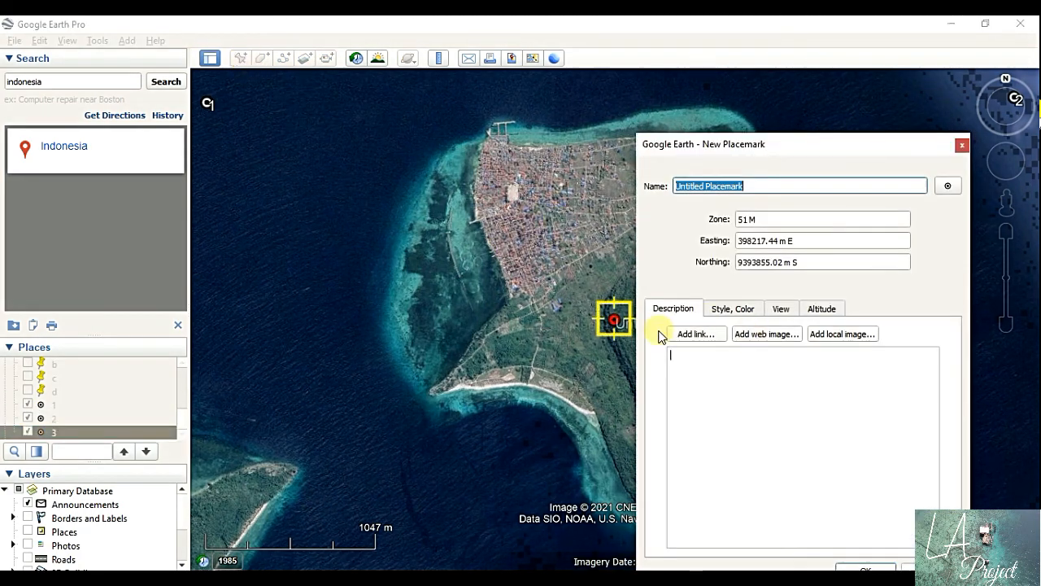
left_click_drag(616, 321, 214, 539)
left_click(706, 182)
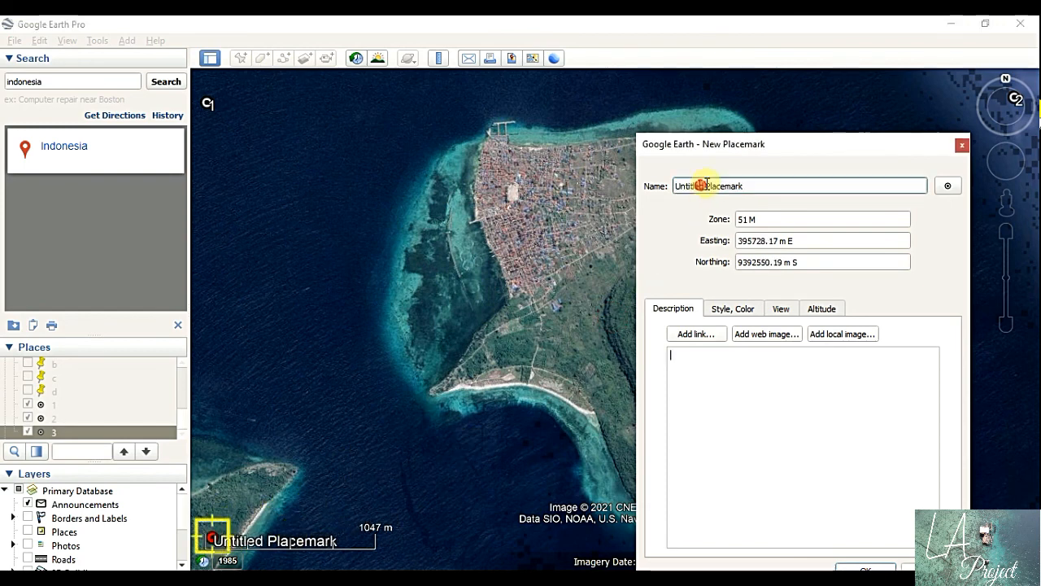
triple_click(706, 182)
type("4")
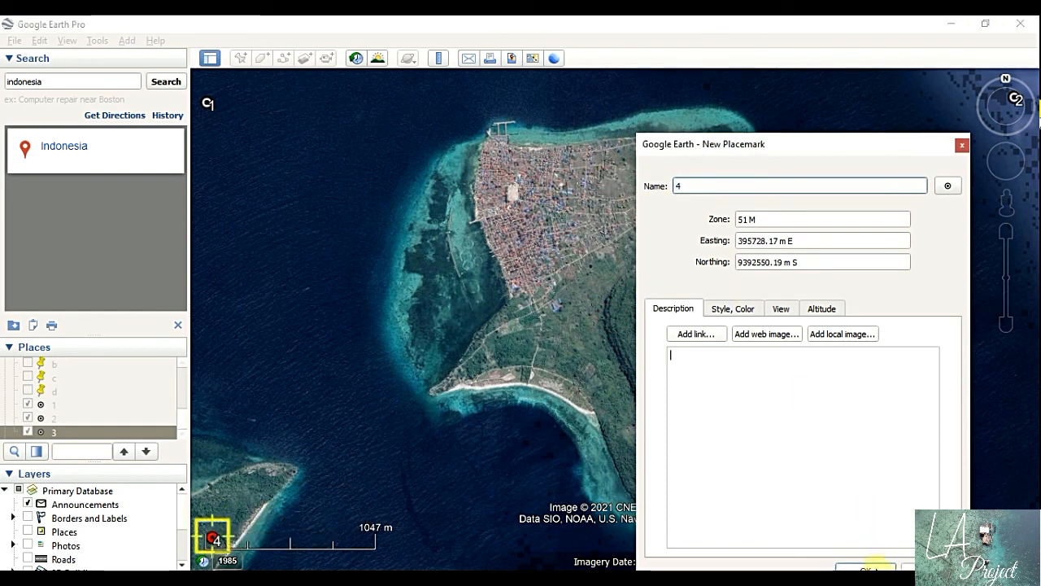
left_click(866, 569)
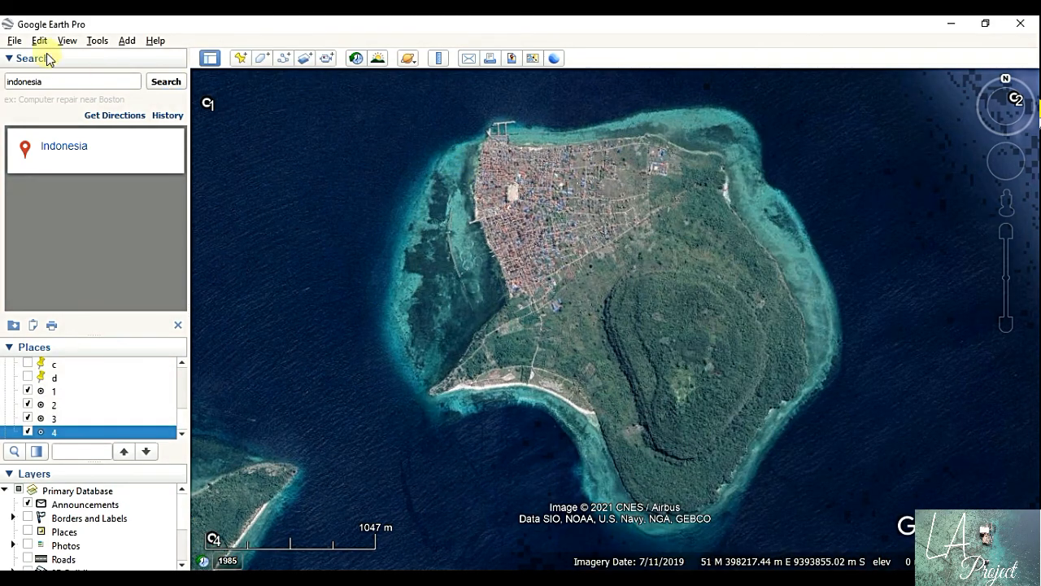
- Start saving the map view as an image and set its resolution to Maximum (4800x2718)
left_click(18, 42)
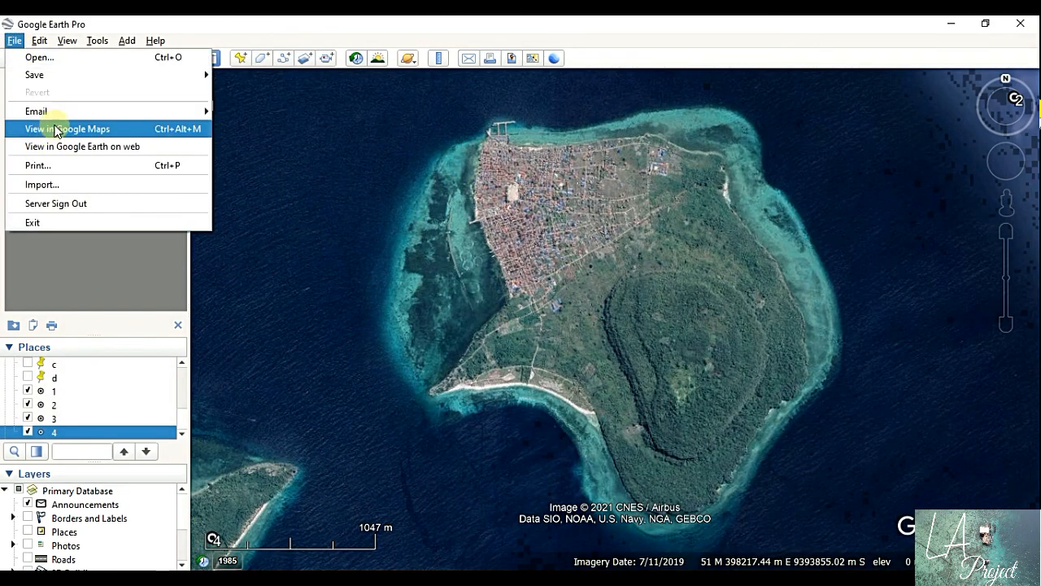
mouse_move(93, 75)
left_click(301, 128)
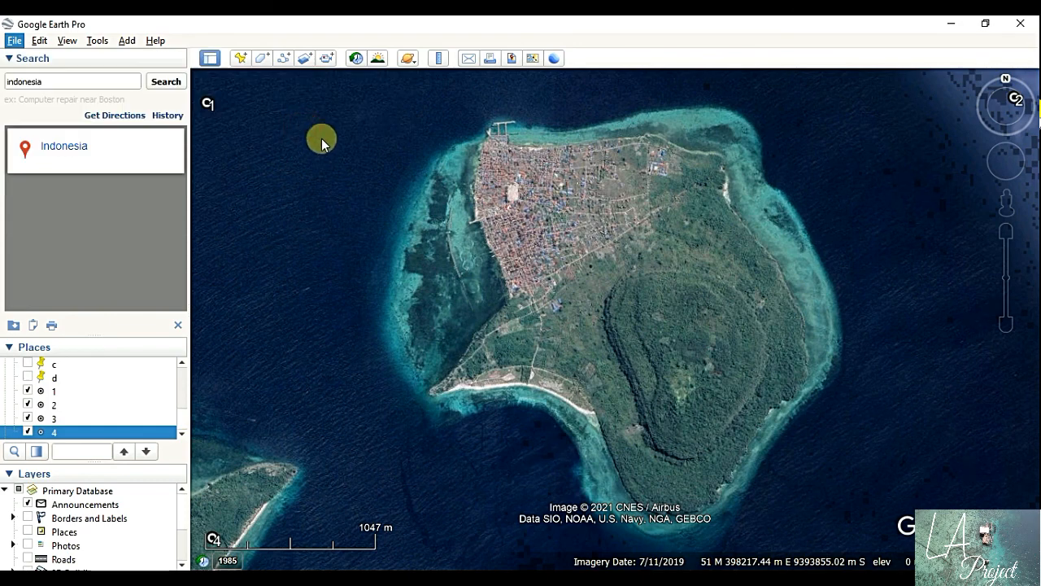
left_click(389, 78)
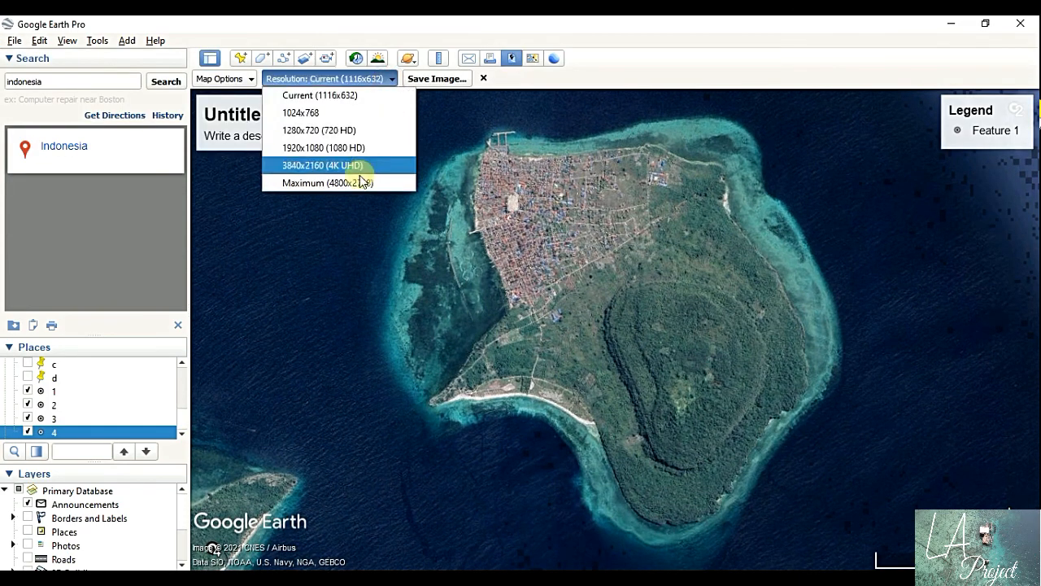
left_click(351, 181)
- Save the map image as a JPEG named Google_earth in the SIG\Tutorial\Animasi 3D ArScen folder
left_click(447, 82)
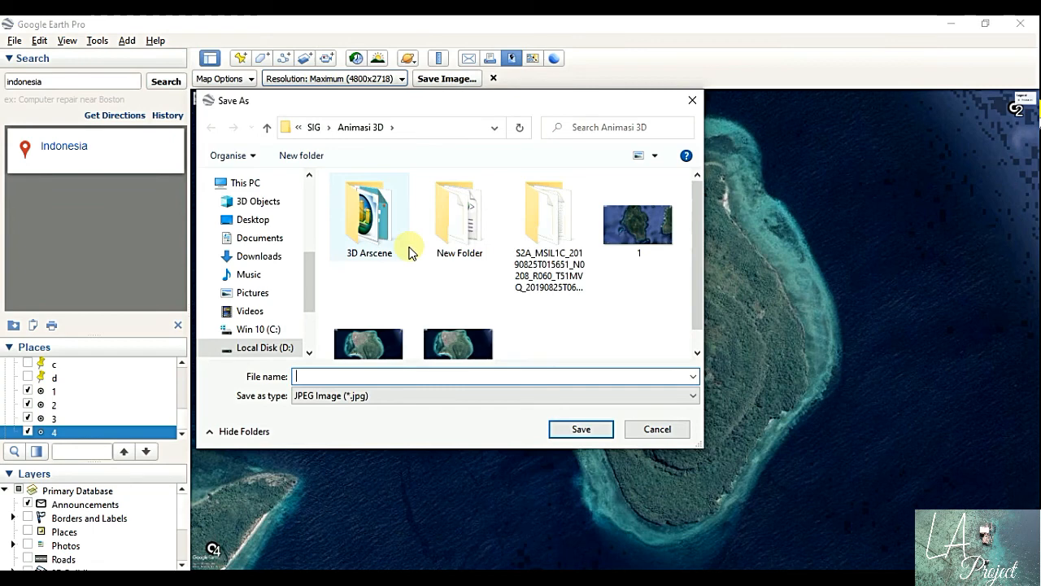
left_click(311, 127)
scroll(699, 251, "down", 2)
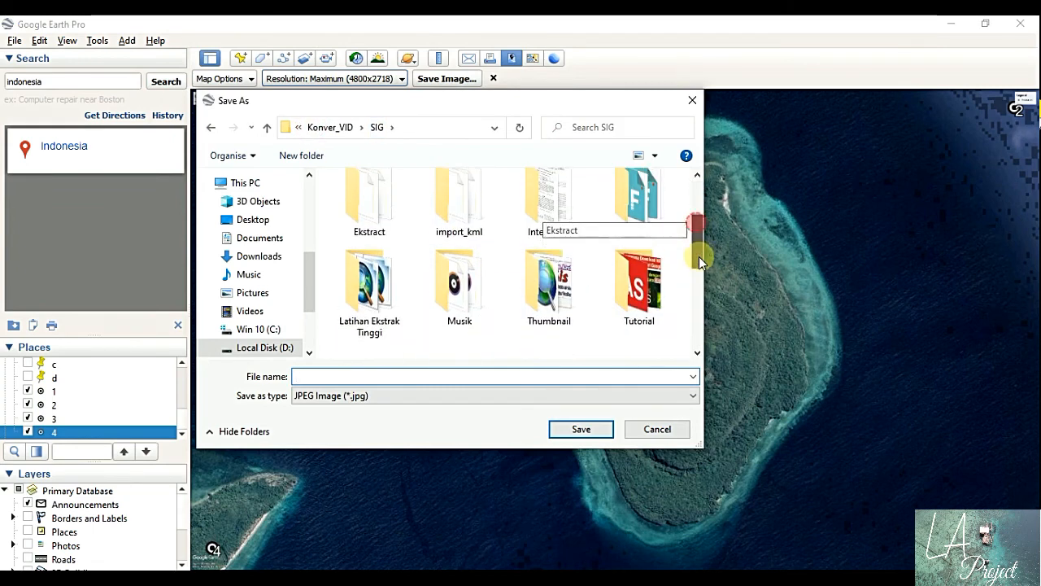
double_click(635, 261)
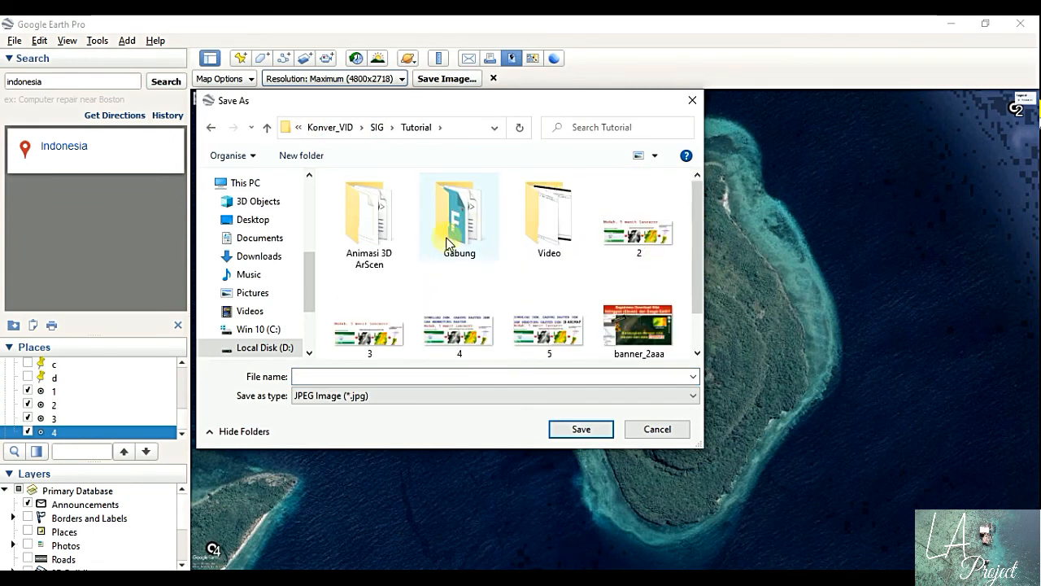
double_click(395, 237)
left_click(373, 375)
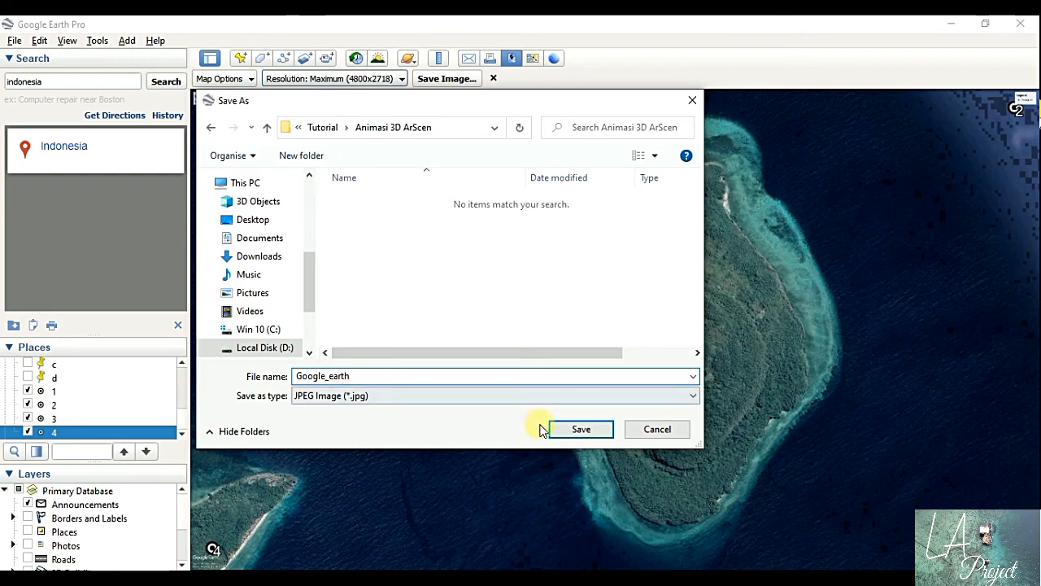
left_click(570, 432)
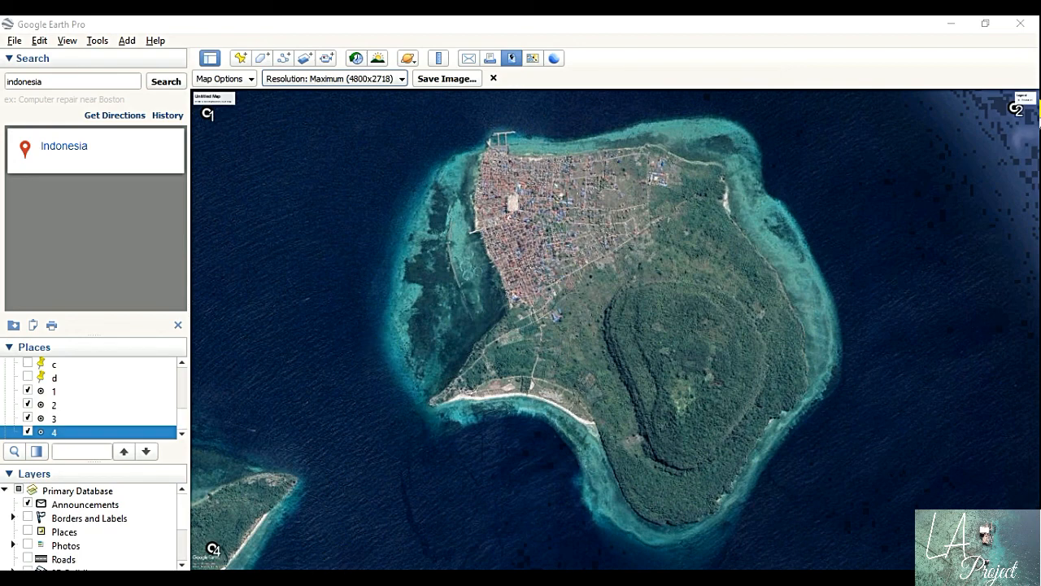
- Switch to ArcMap and add Google_earth.jpg from the D:\Konver_VID\SIG\Tutorial\Animasi 3D ArScen folder to the map, dismissing the spatial reference warning
key("alt+Tab")
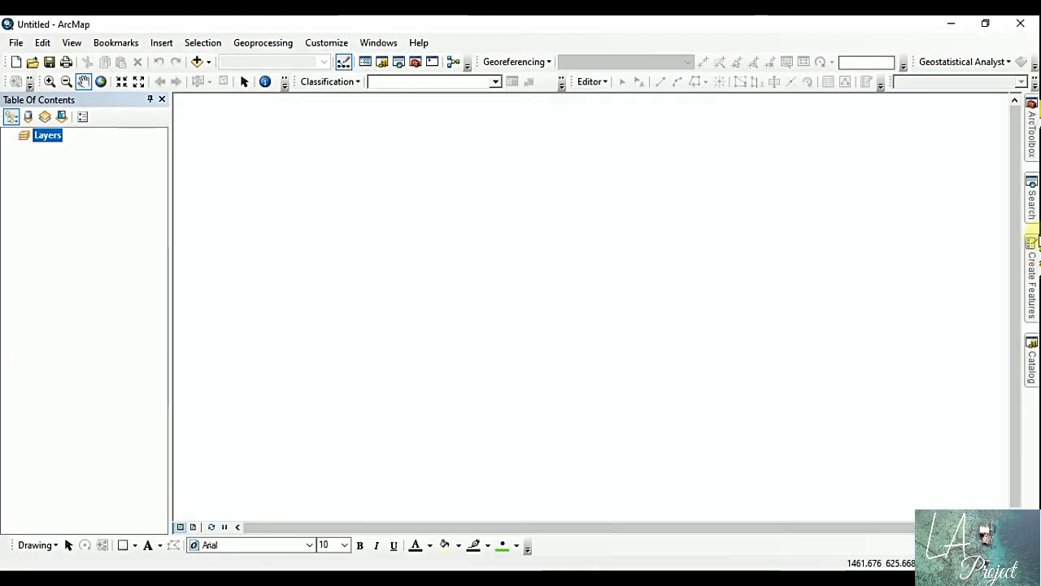
left_click(1033, 351)
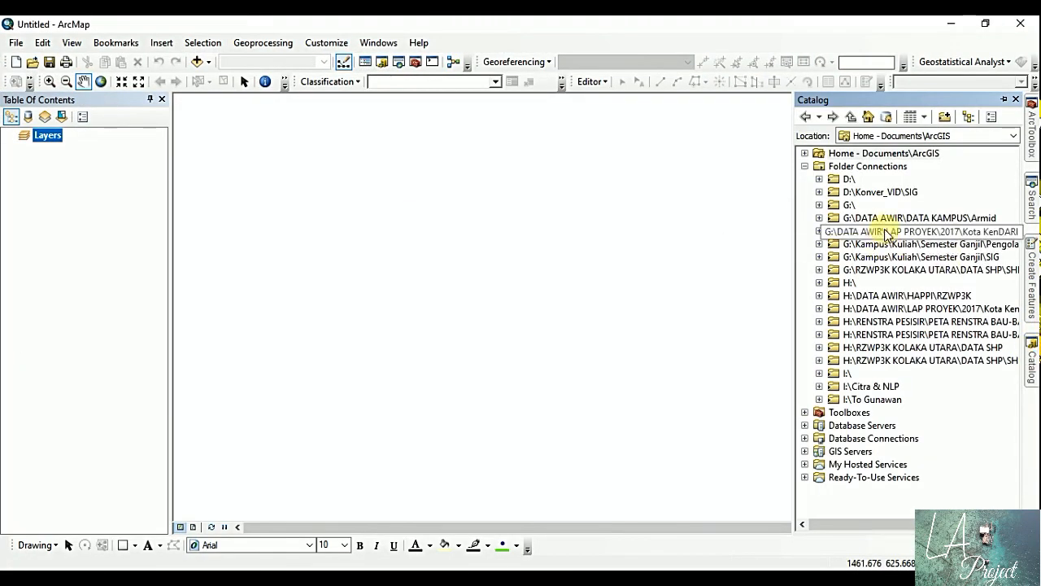
left_click(818, 192)
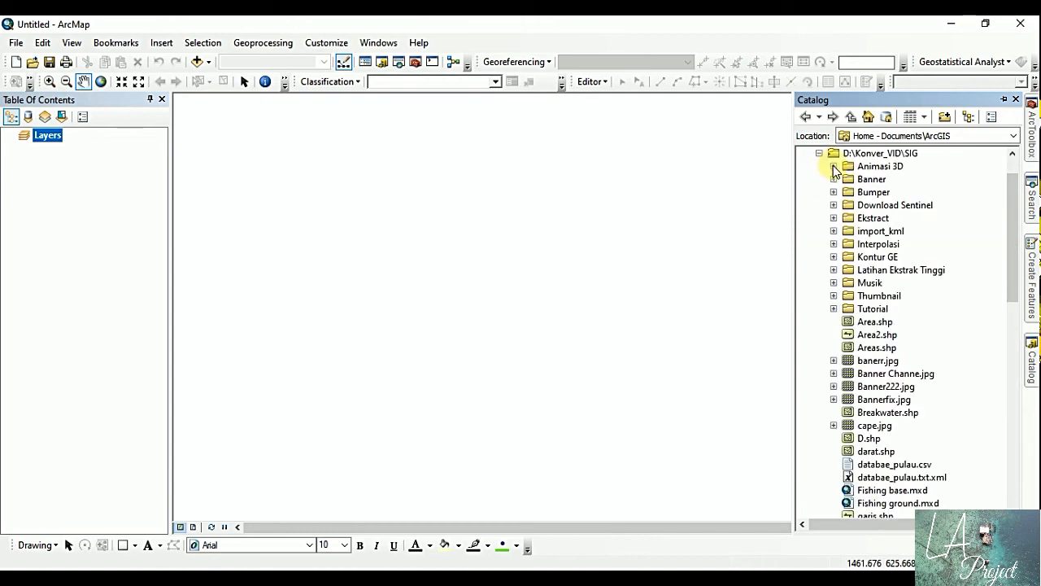
left_click(833, 166)
left_click(833, 166)
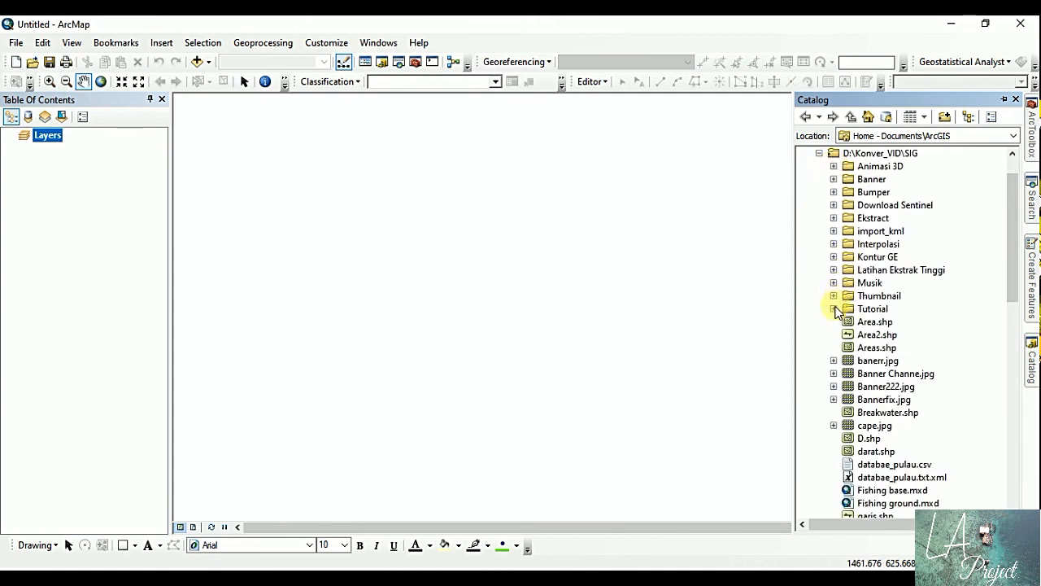
left_click(833, 309)
left_click(847, 192)
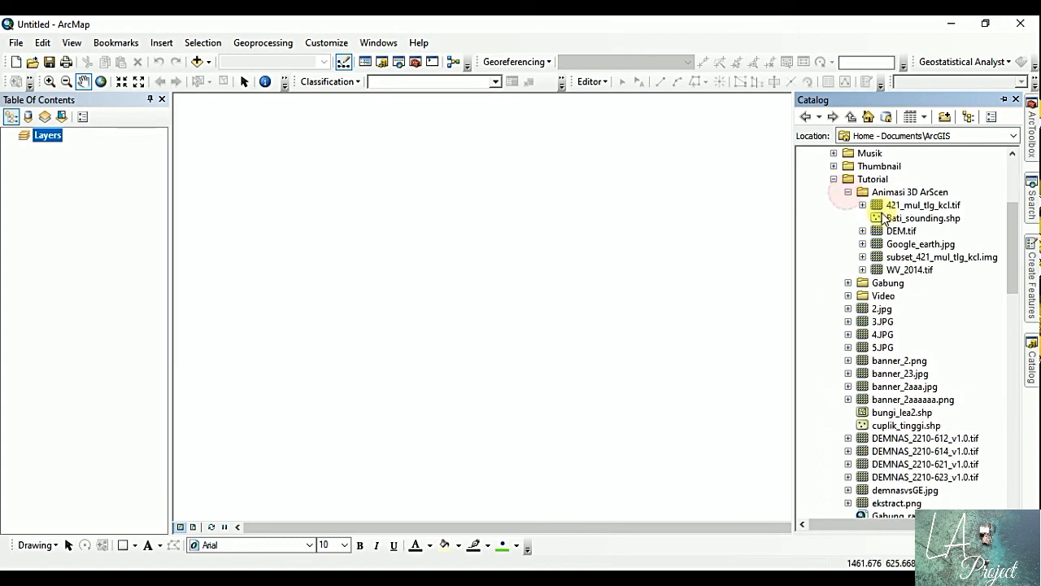
left_click_drag(920, 244, 432, 283)
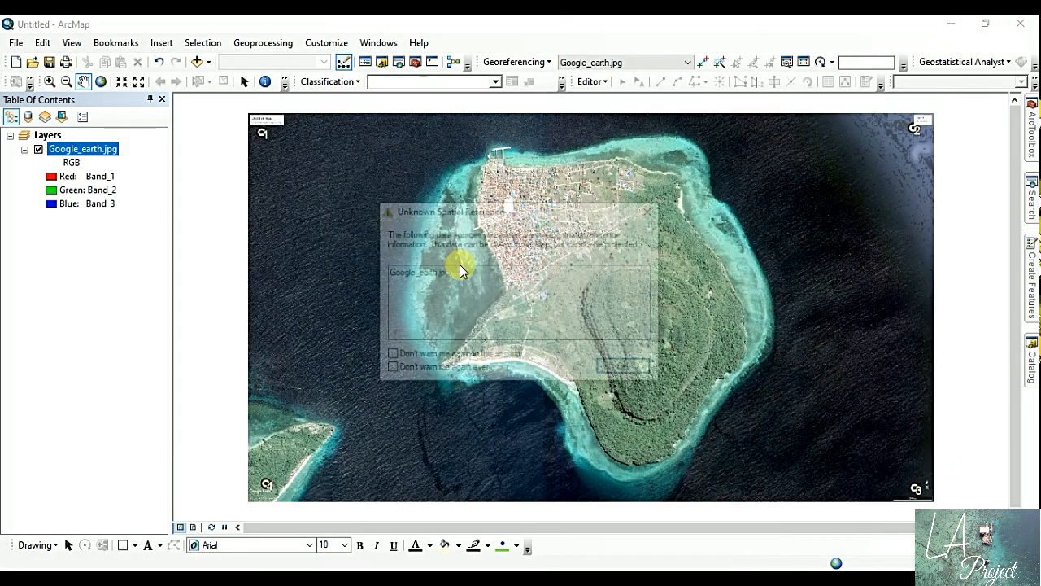
left_click(624, 368)
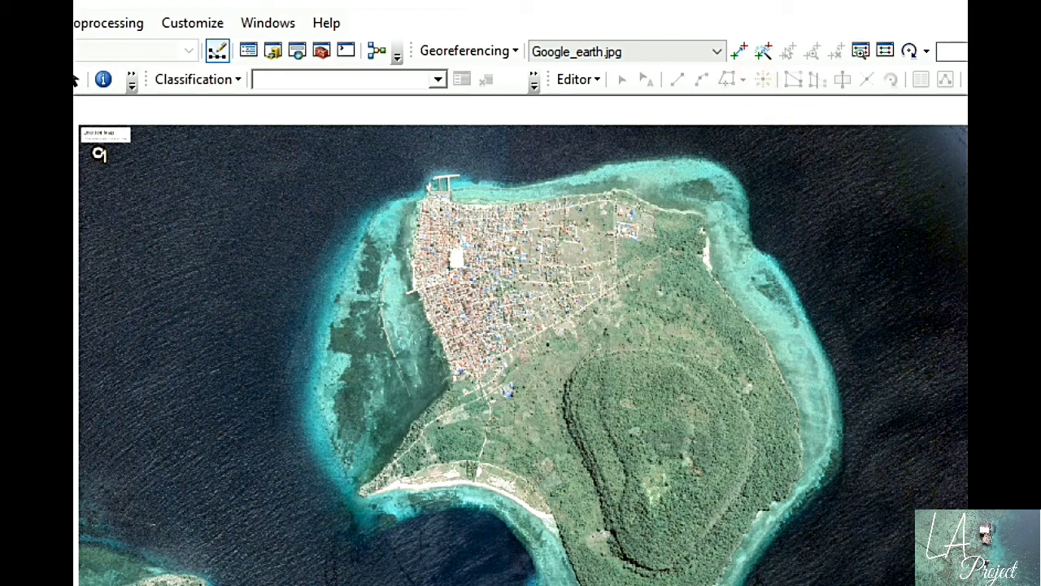
- Check that the Georeferencing toolbar is enabled, and place the first control point at the centre of marker 1 with manual X and Y entry
left_click_drag(82, 127, 170, 193)
left_click_drag(340, 287, 516, 415)
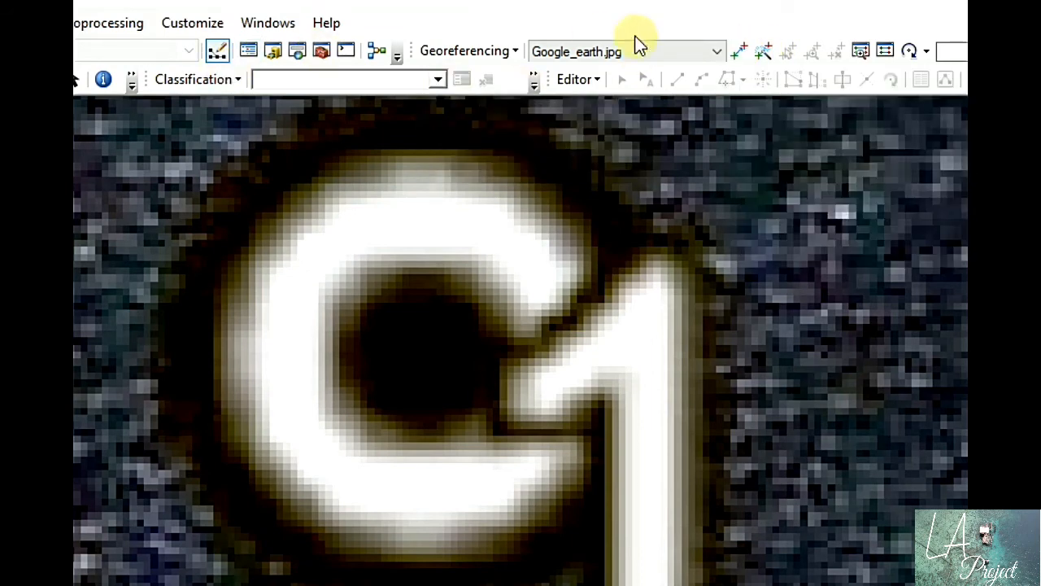
right_click(747, 12)
left_click(714, 14)
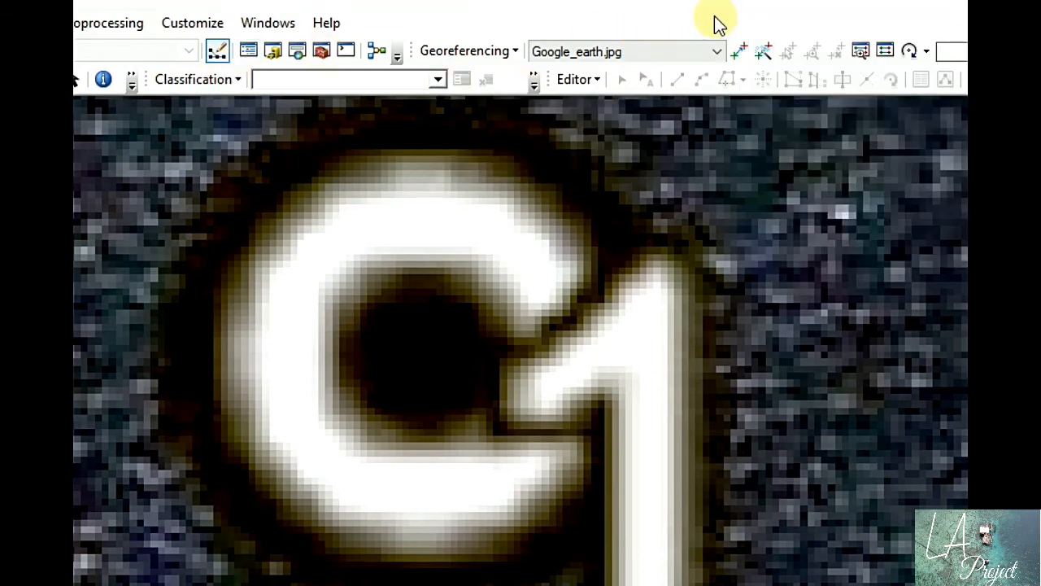
right_click(716, 23)
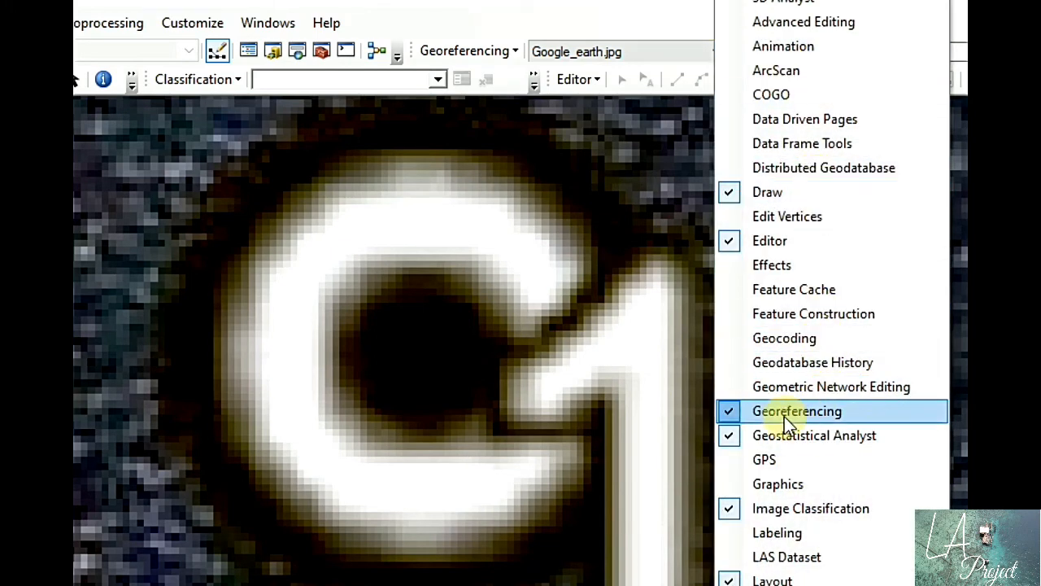
left_click(640, 19)
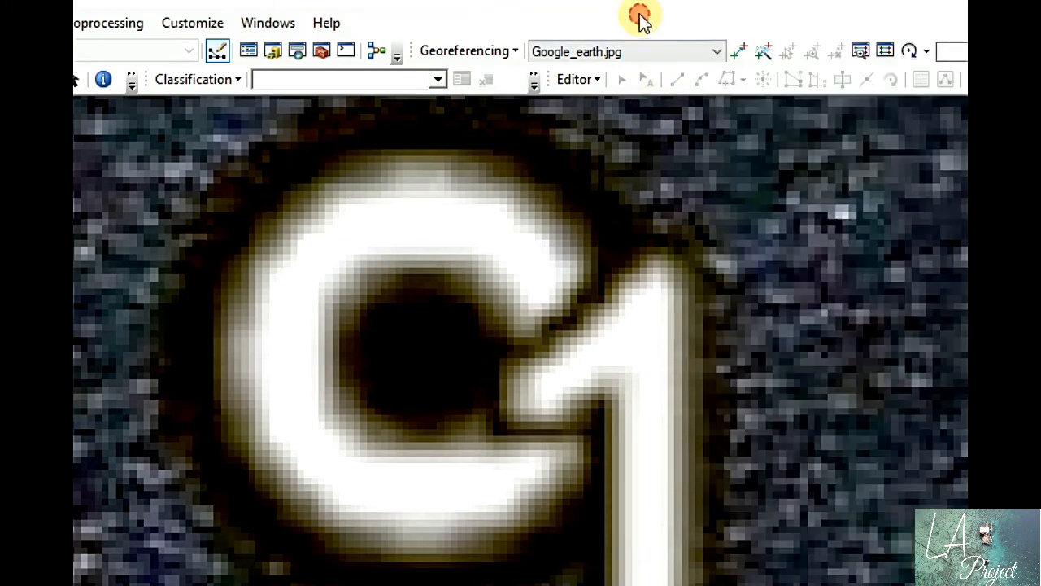
left_click(742, 53)
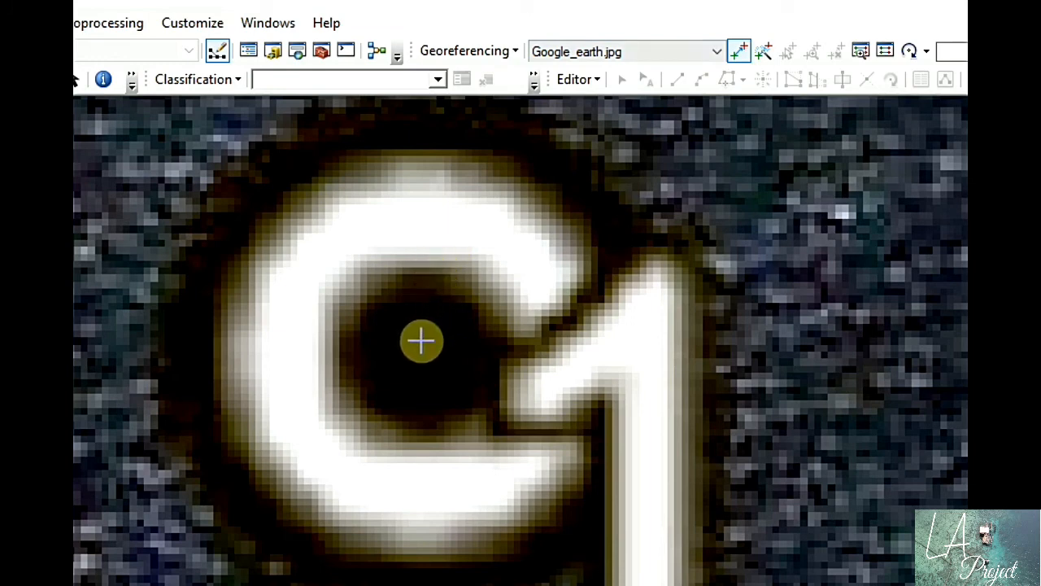
right_click(421, 342)
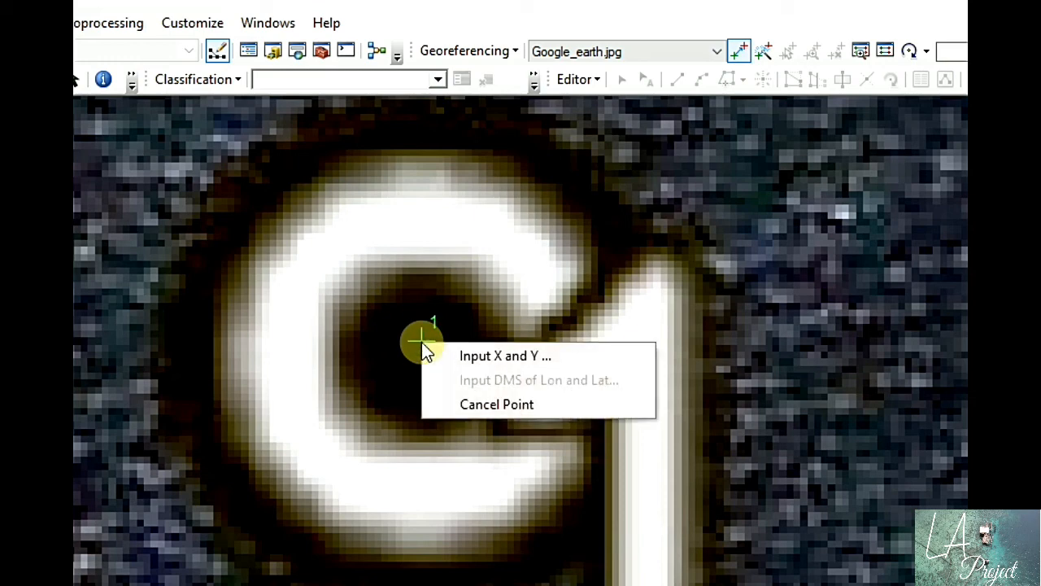
left_click(542, 358)
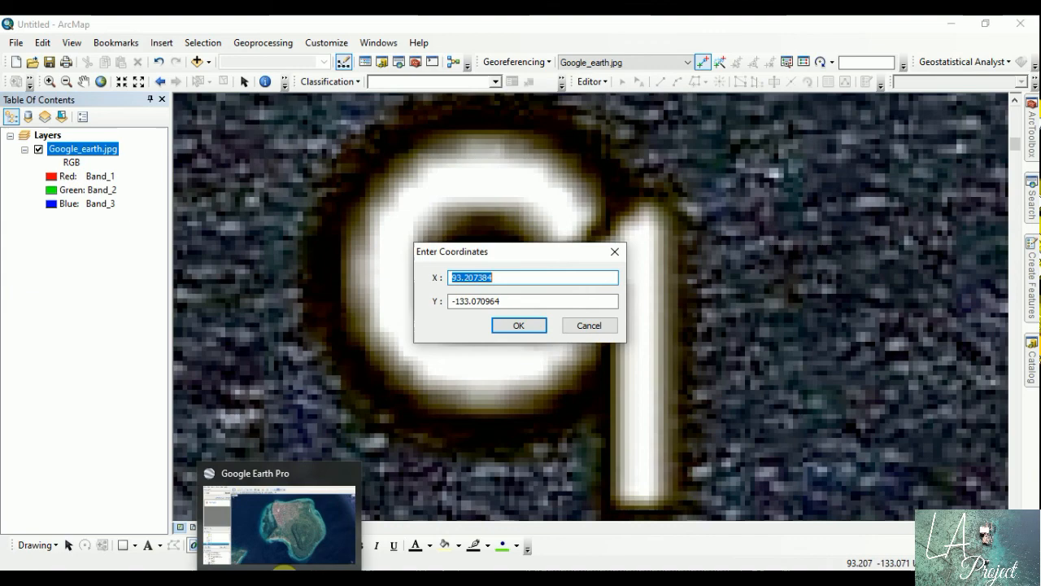
- Switch to Google Earth Pro, open the properties of placemark 1 and select its easting value for copying
left_click(291, 577)
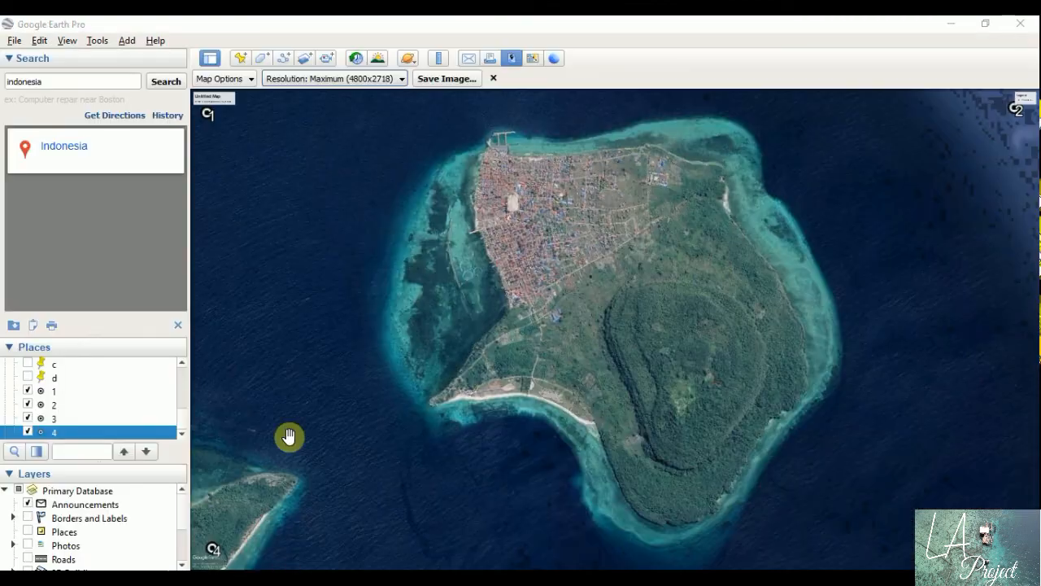
left_click(51, 391)
right_click(51, 391)
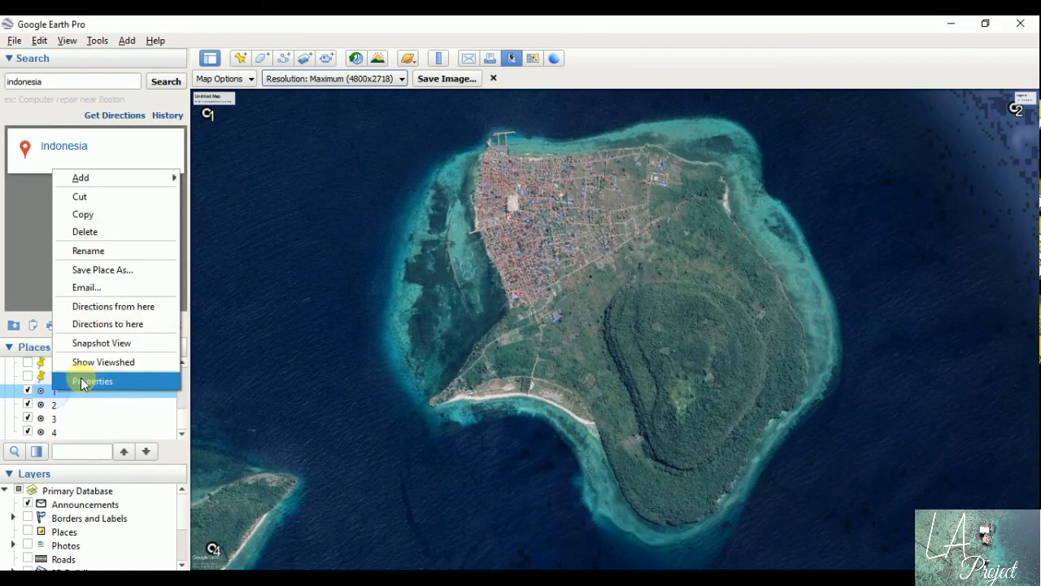
left_click(91, 381)
left_click(782, 260)
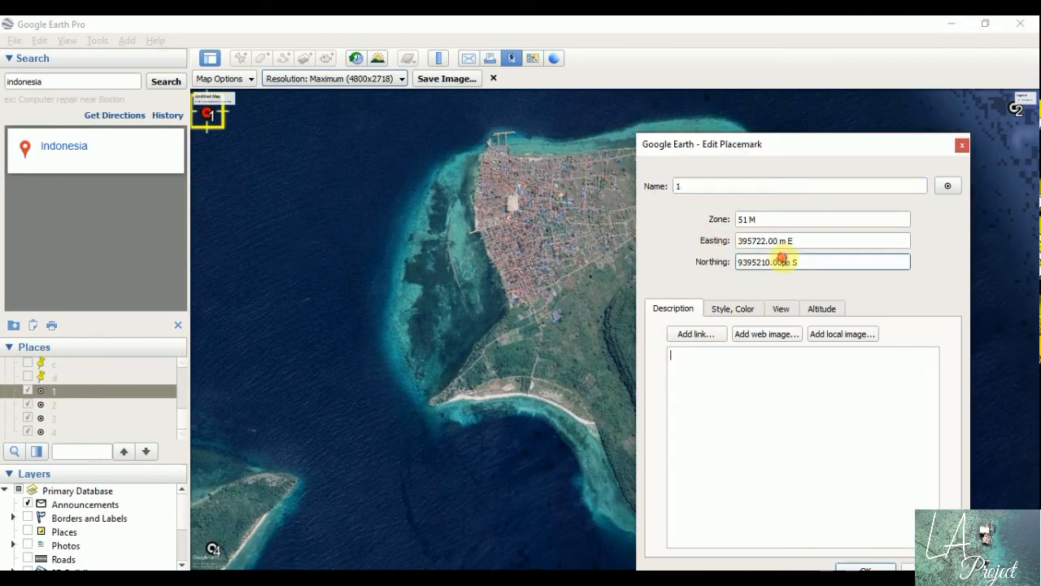
double_click(781, 242)
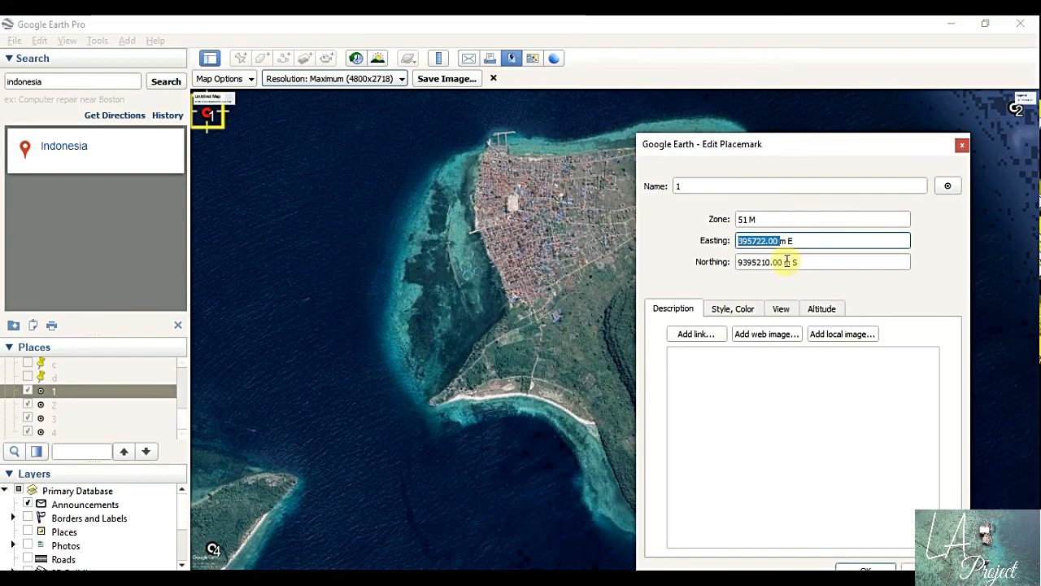
- Copy placemark 1's northing and set the first control point's coordinates in ArcMap to X 395722.00 and Y 9395210.00
left_click_drag(783, 262, 734, 261)
key("ctrl+c")
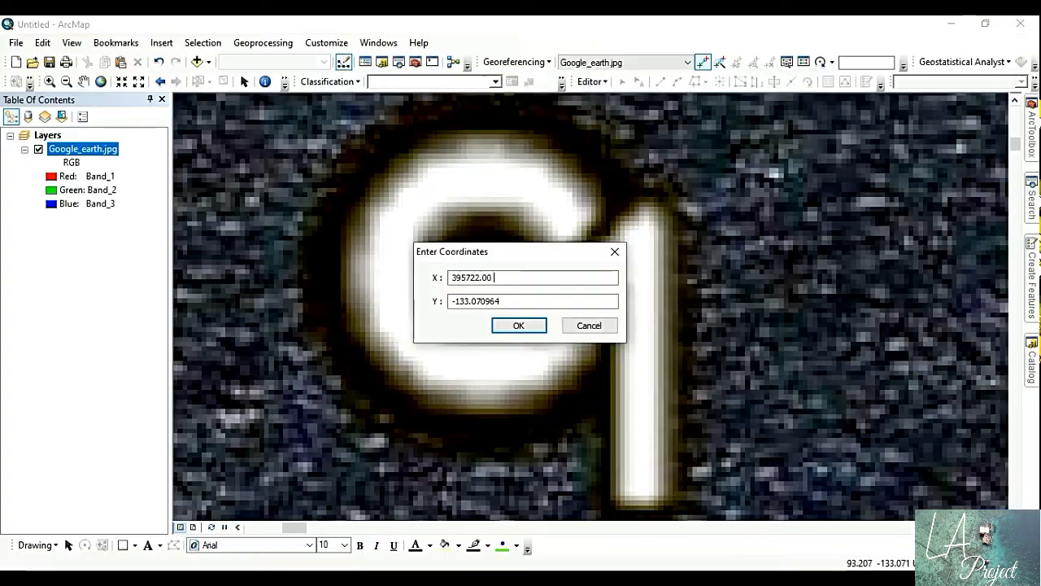
left_click_drag(506, 300, 394, 289)
key("ctrl+v")
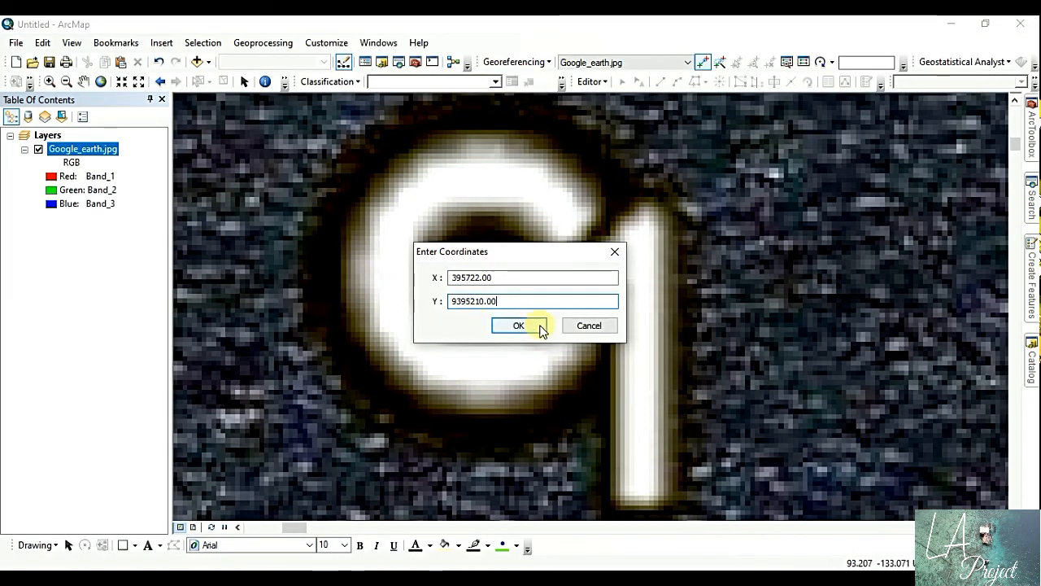
left_click(501, 323)
- Place the second control point at the centre of marker 2 on the image and open its X and Y coordinate entry
right_click(107, 149)
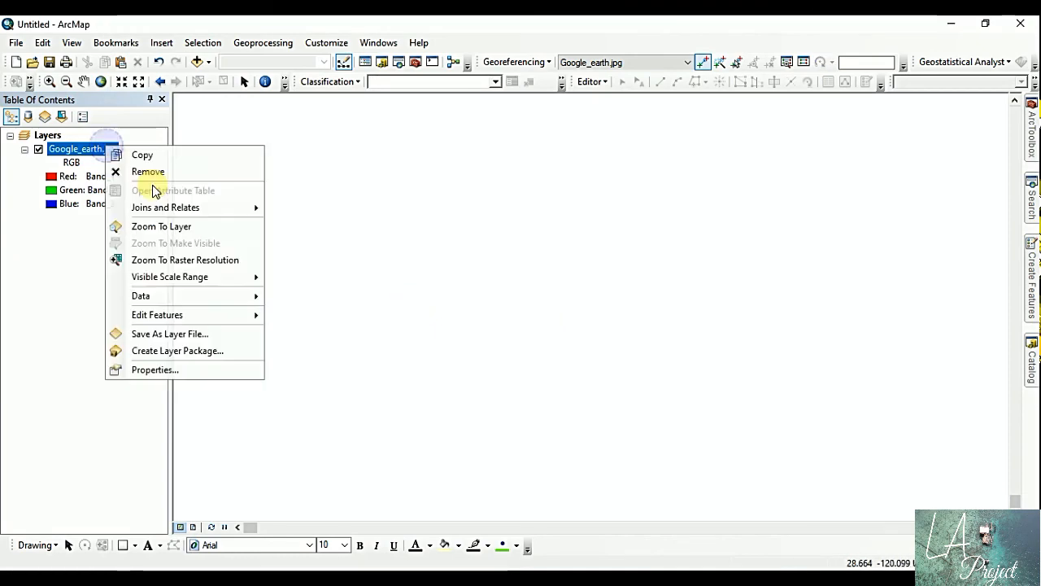
left_click(155, 226)
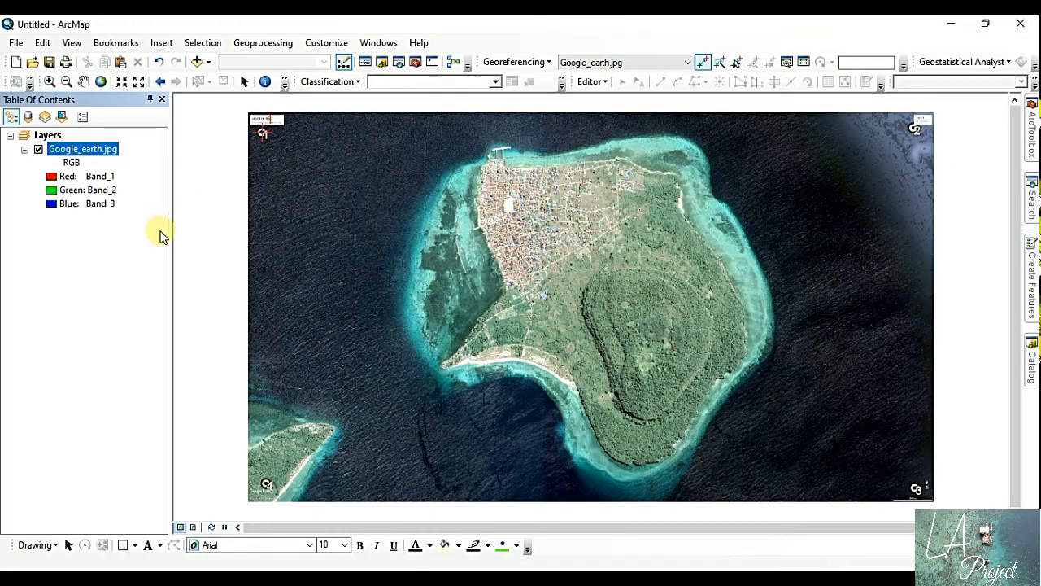
left_click(50, 82)
left_click_drag(880, 114, 944, 162)
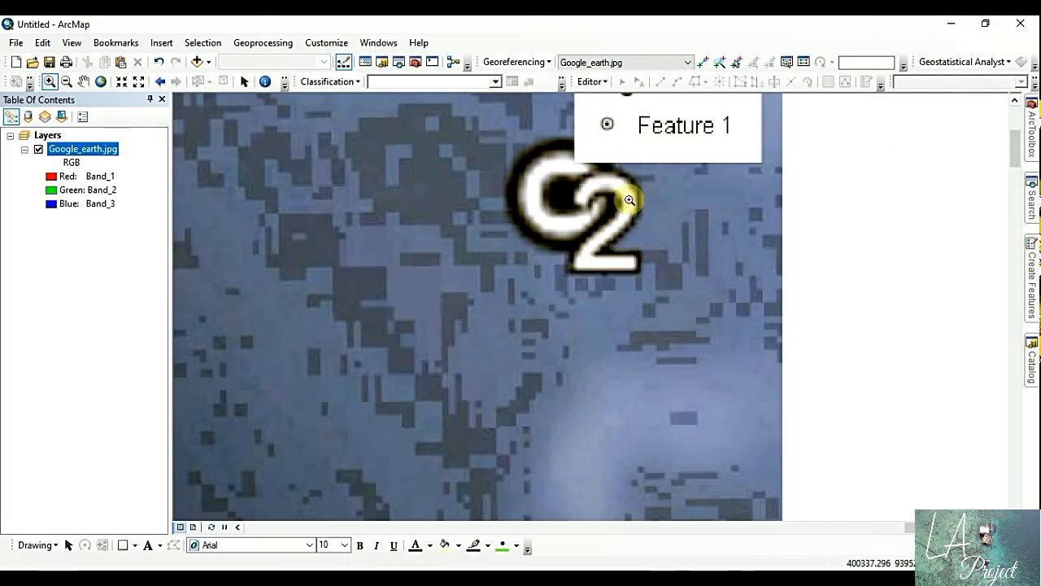
left_click_drag(516, 144, 669, 231)
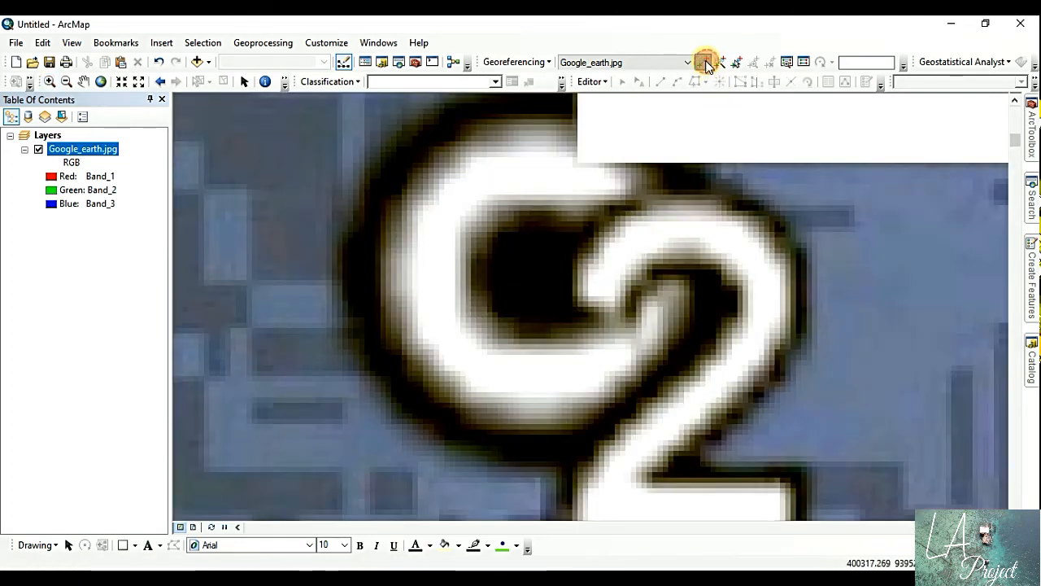
left_click(704, 62)
left_click(535, 274)
right_click(537, 272)
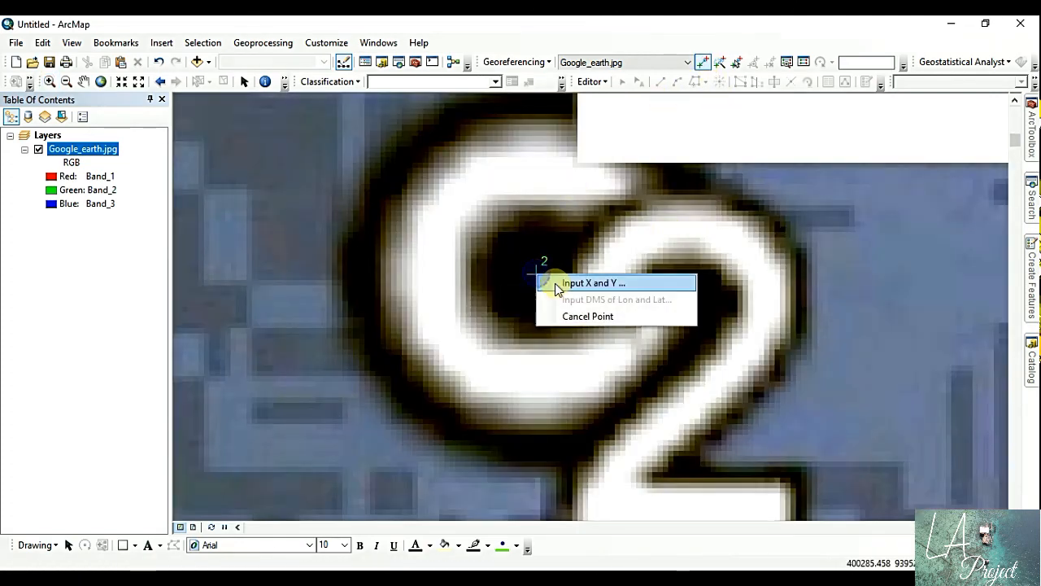
left_click(558, 282)
- Copy the easting of placemark 2 from its properties in Google Earth Pro and enter X 400697.00 for the second control point in ArcMap
key("alt+Tab")
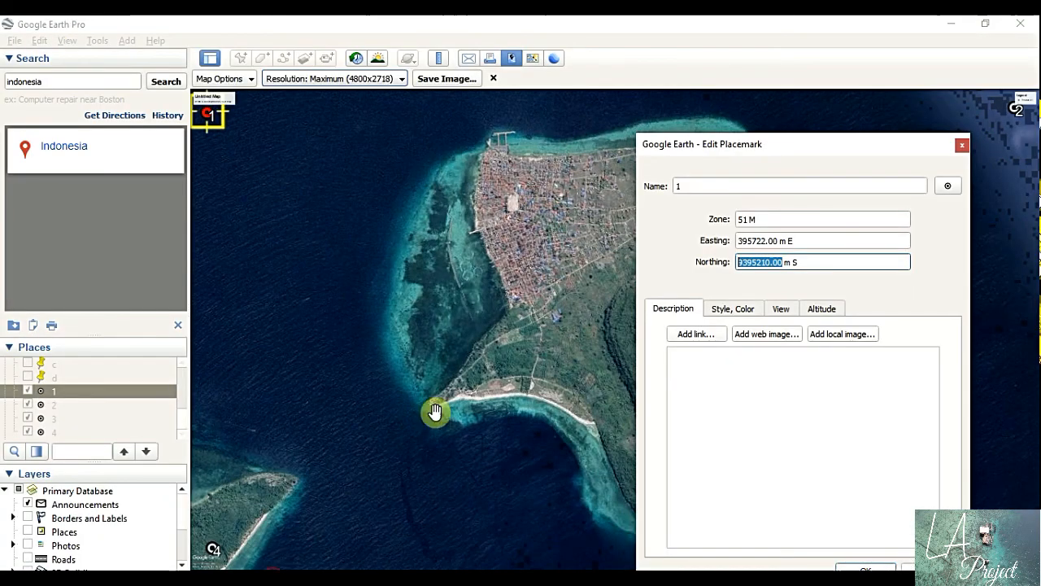
left_click(963, 145)
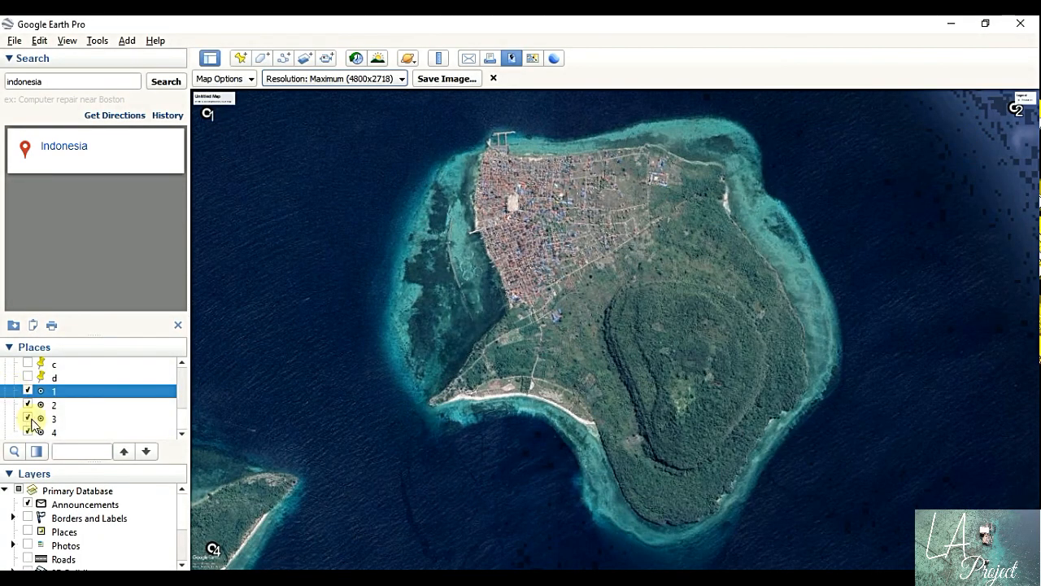
right_click(49, 406)
left_click(71, 401)
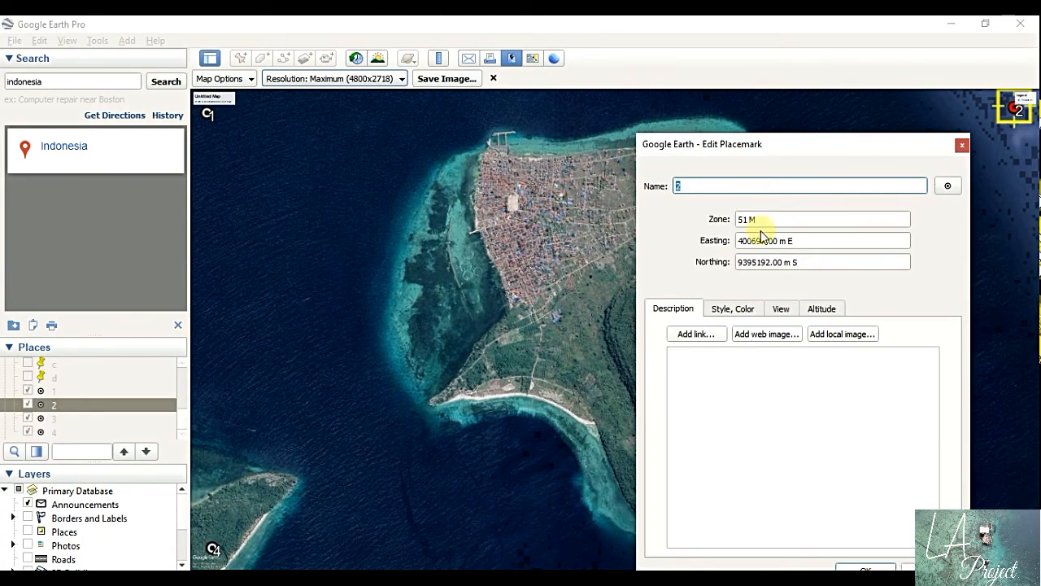
left_click_drag(779, 241, 697, 243)
key("ctrl+c")
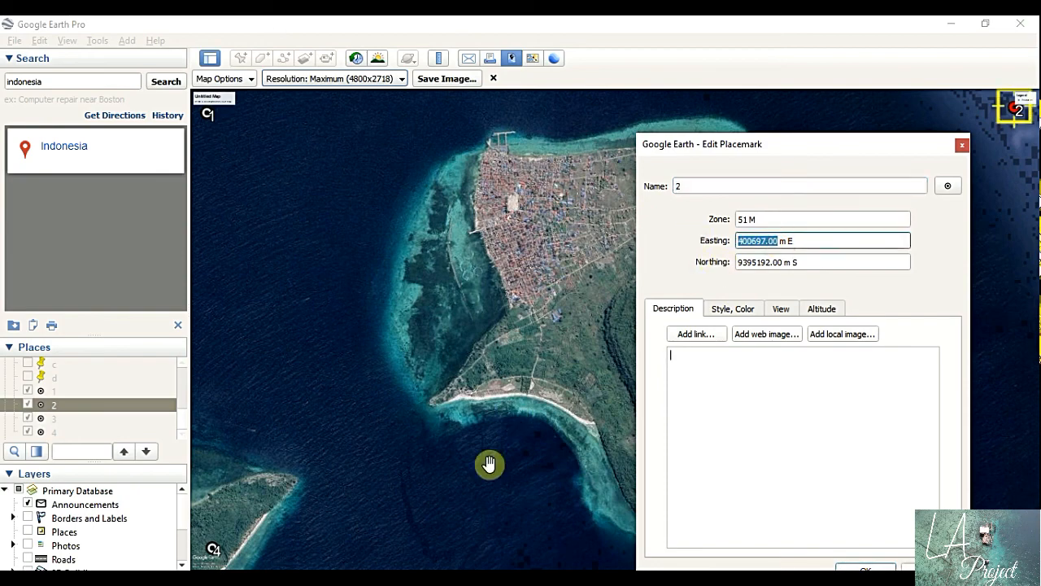
key("alt+Tab")
key("ctrl+v")
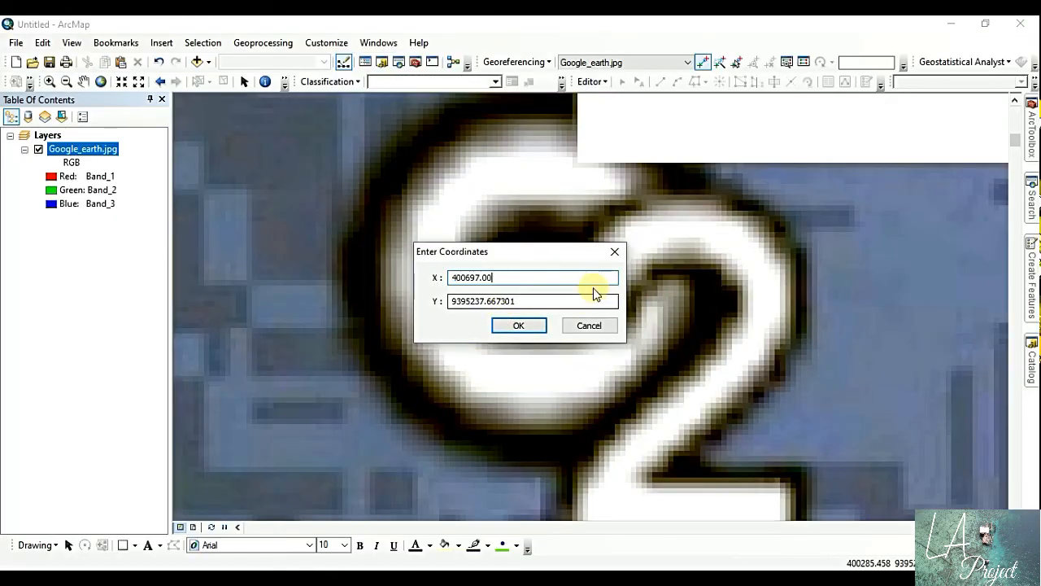
- Copy placemark 2's northing from Google Earth Pro, enter it as Y 9395192.00 in ArcMap and apply the second control point
key("alt+Tab")
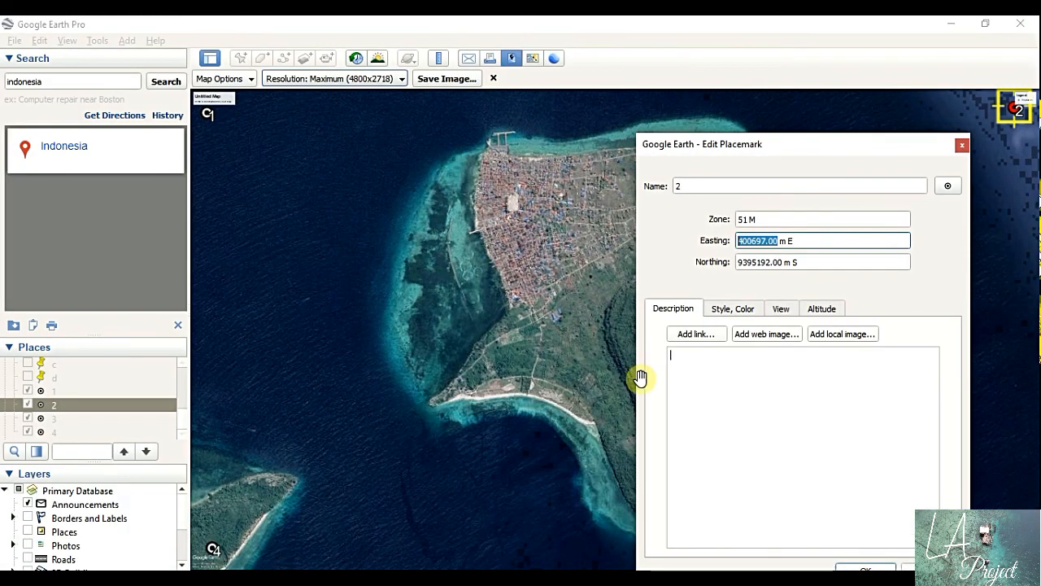
double_click(785, 262)
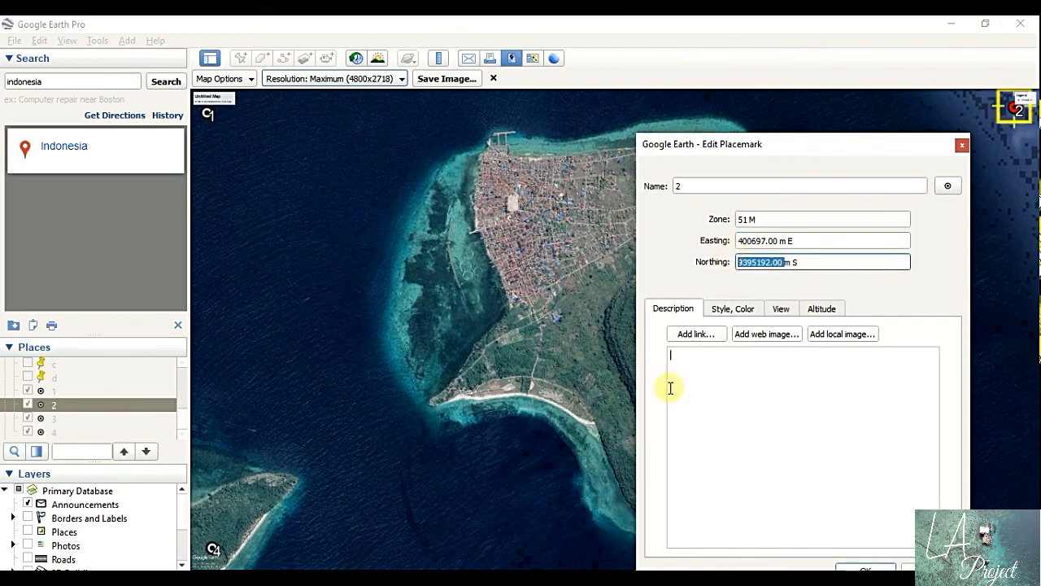
key("alt+Tab")
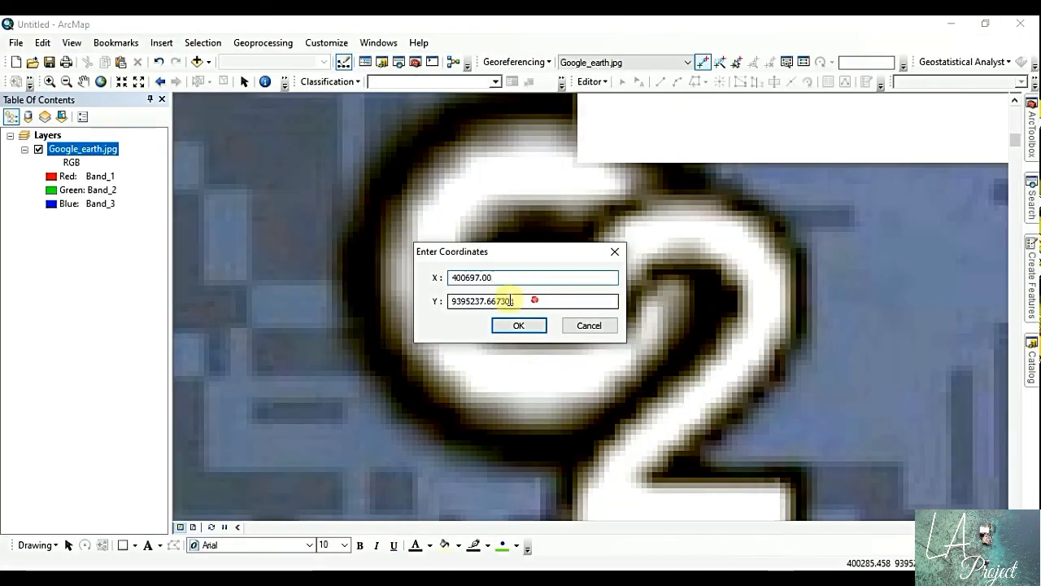
left_click_drag(513, 301, 420, 303)
left_click(519, 325)
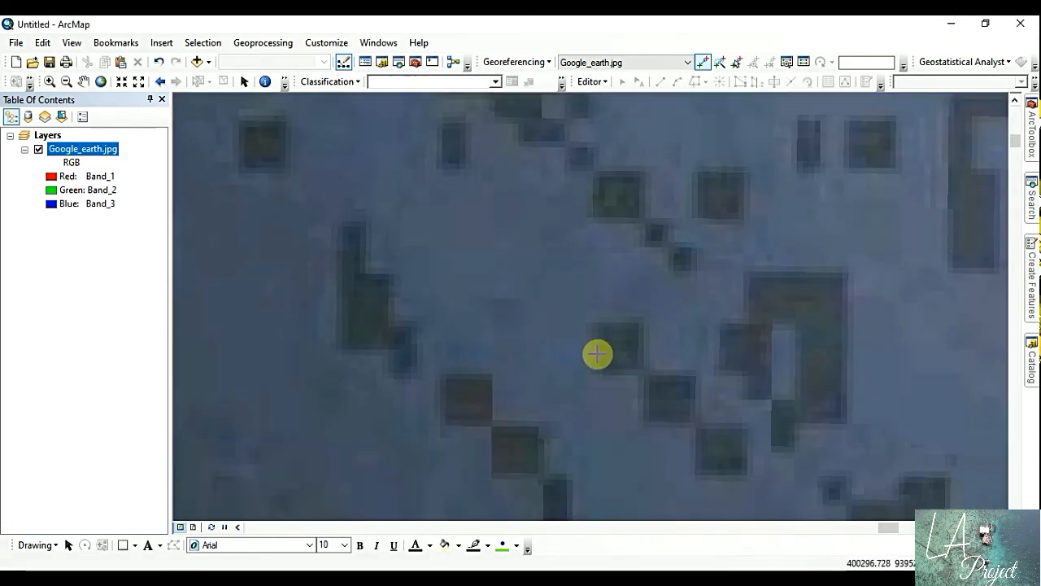
right_click(116, 151)
left_click(176, 228)
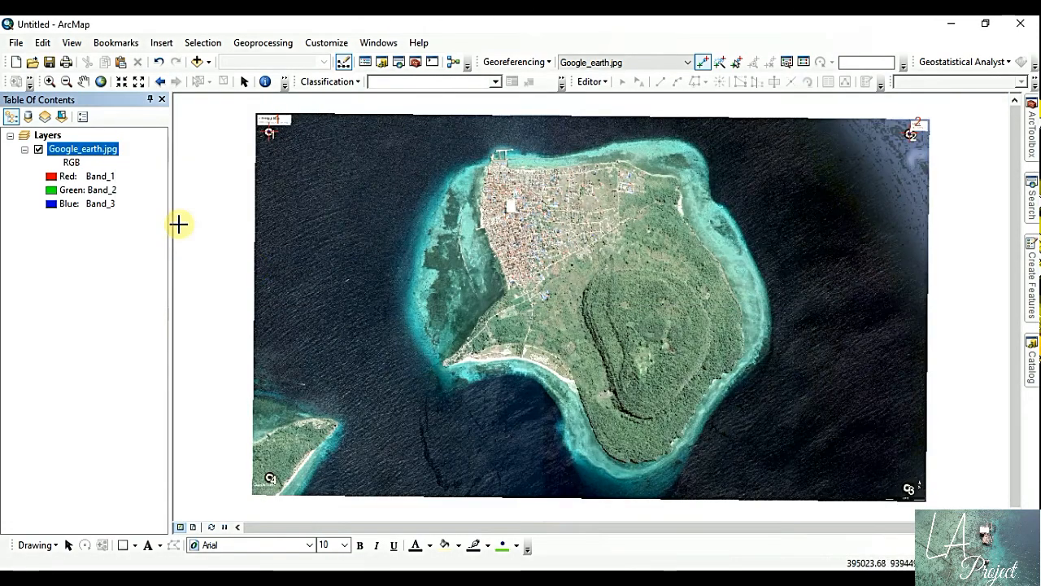
- Place the third control point at the centre of marker 3 on the image and open its X and Y coordinate entry
left_click(49, 82)
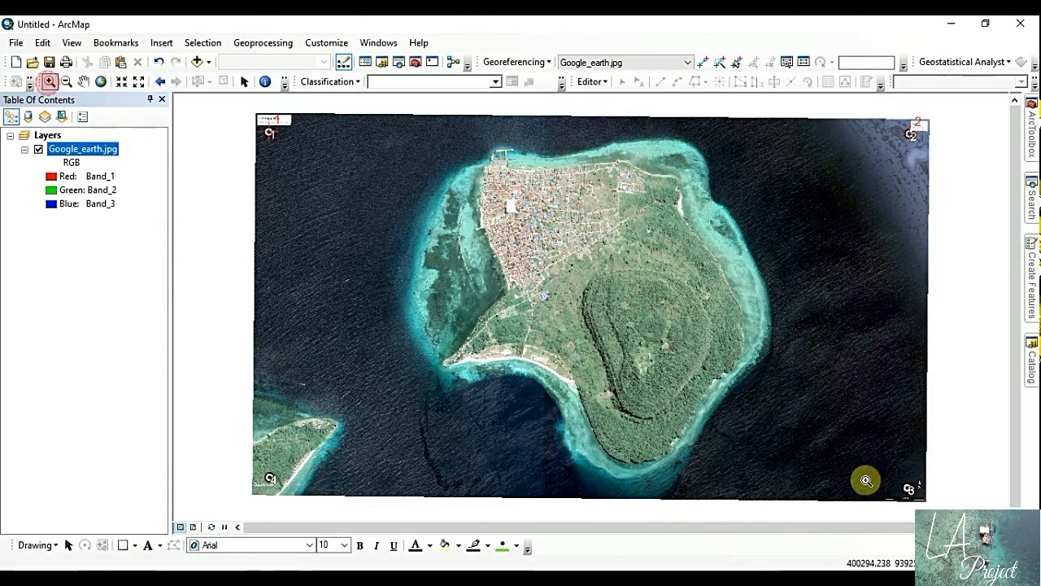
left_click_drag(898, 478, 906, 488)
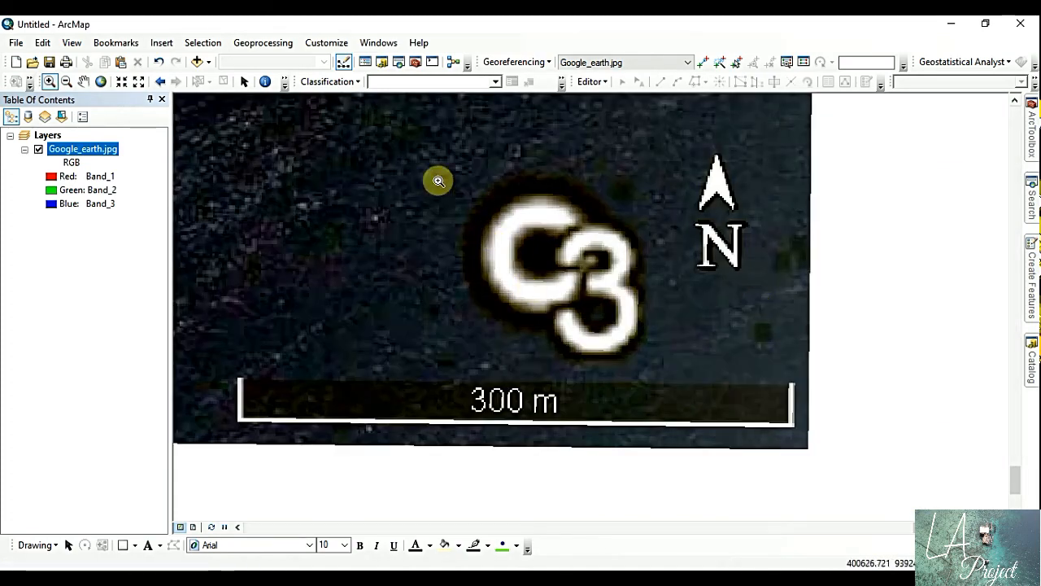
left_click_drag(437, 179, 650, 321)
left_click(703, 62)
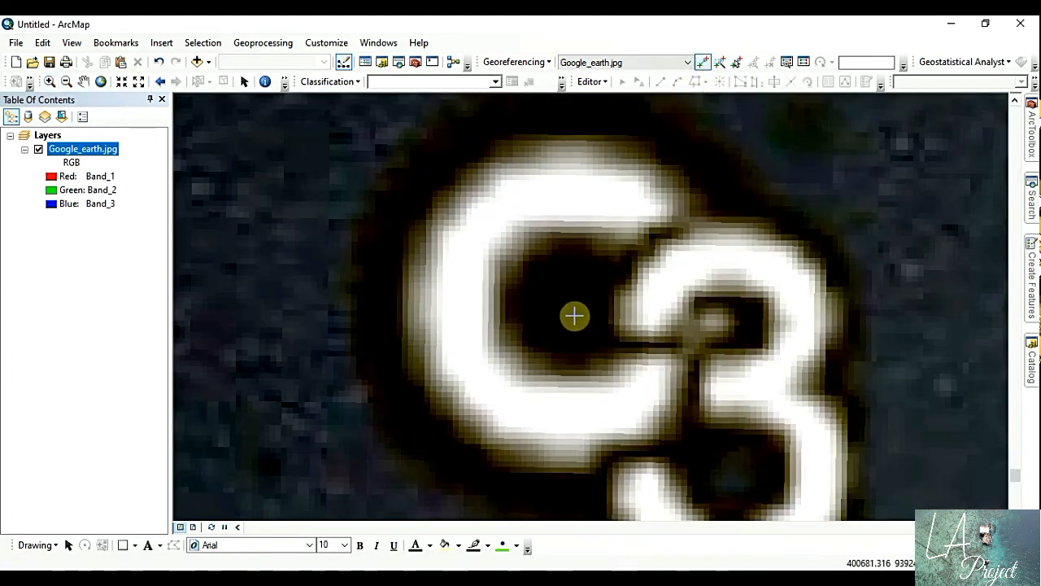
left_click(580, 304)
right_click(581, 305)
left_click(585, 310)
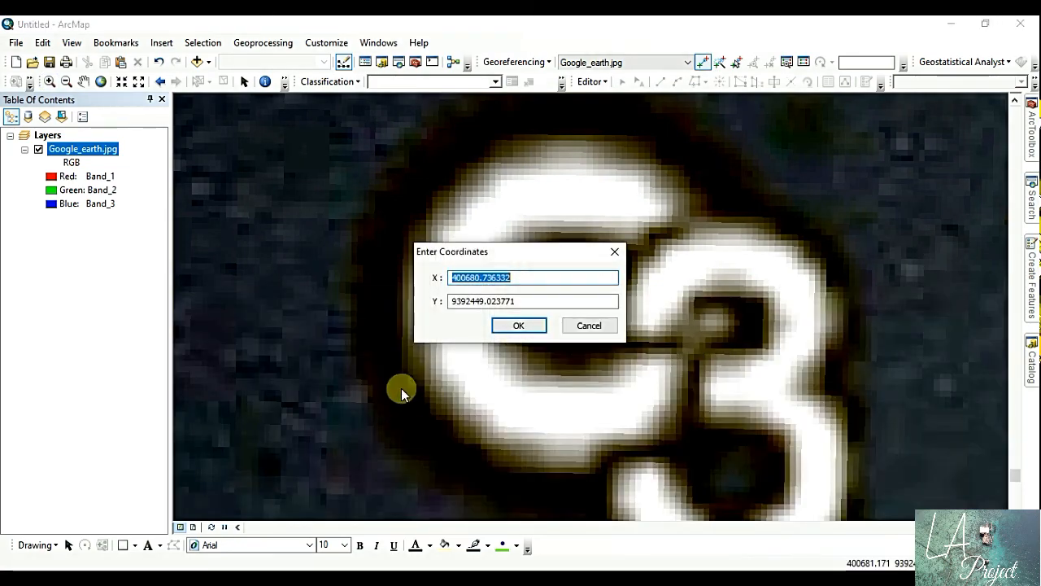
- Copy the easting of placemark 3 from its properties in Google Earth Pro and enter X 400679.00 for the third control point in ArcMap
left_click(273, 565)
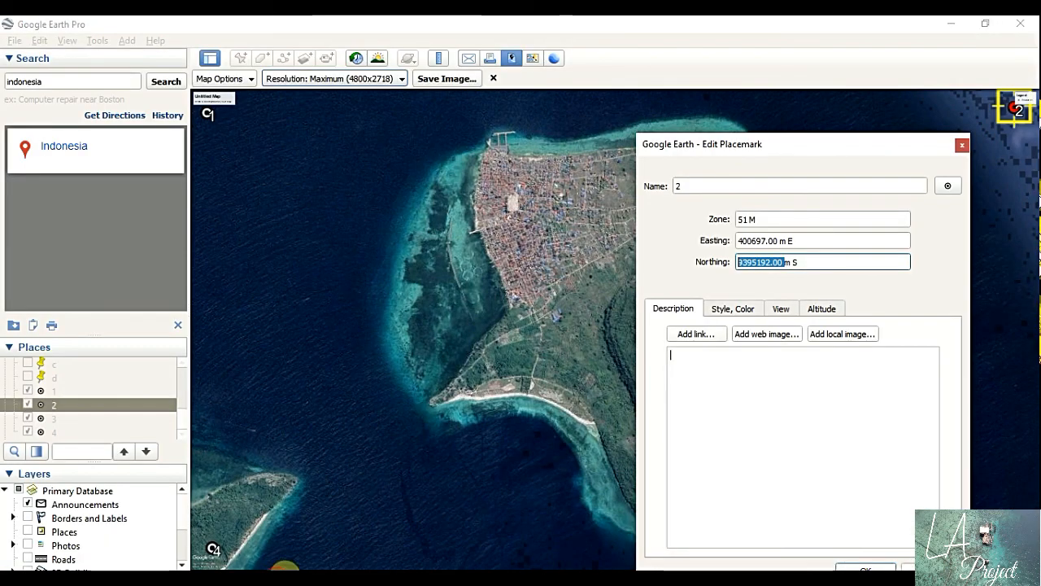
left_click(962, 144)
right_click(995, 499)
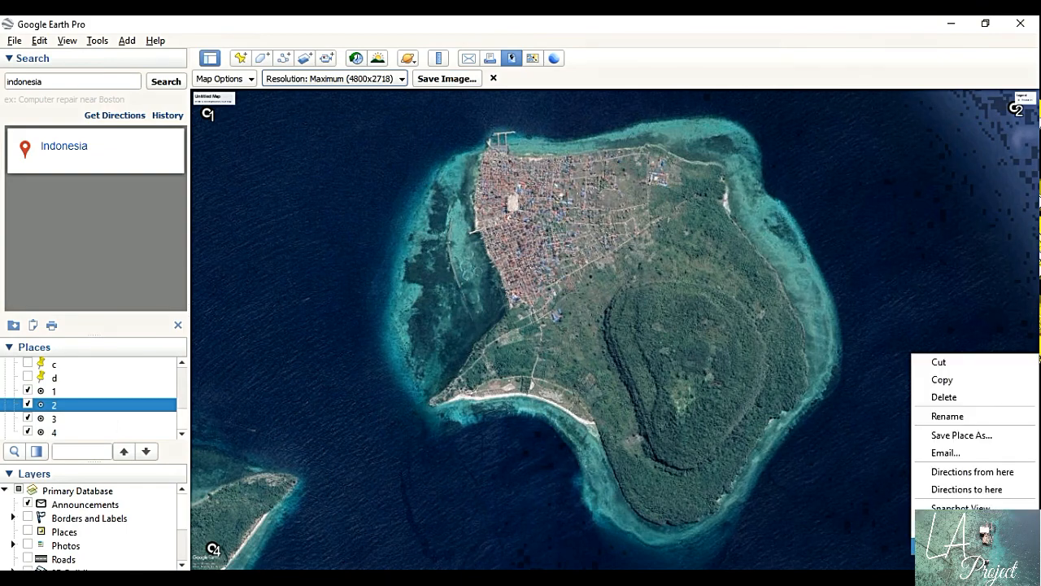
left_click(952, 562)
double_click(781, 241)
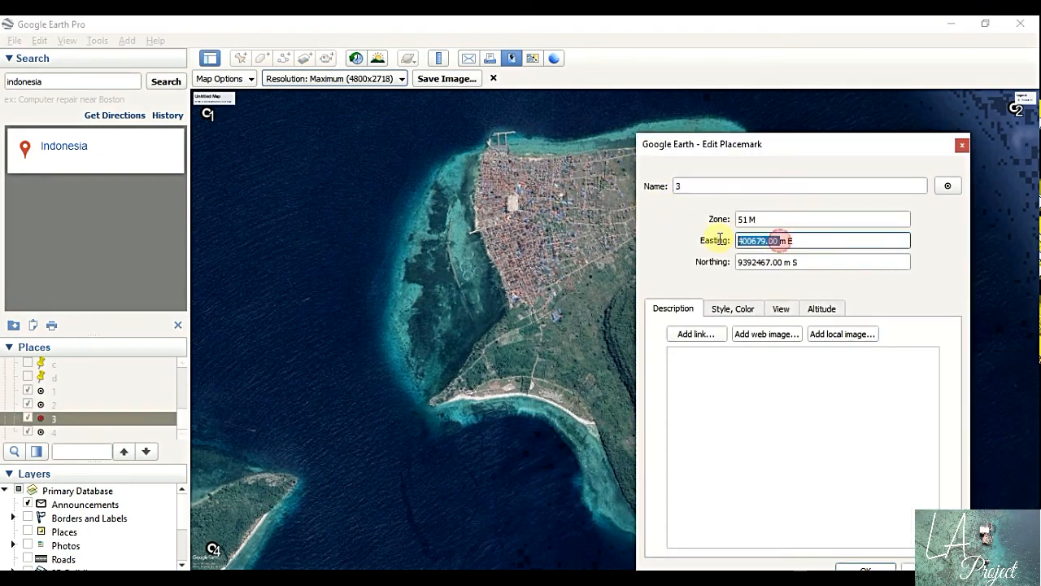
key("alt+Tab")
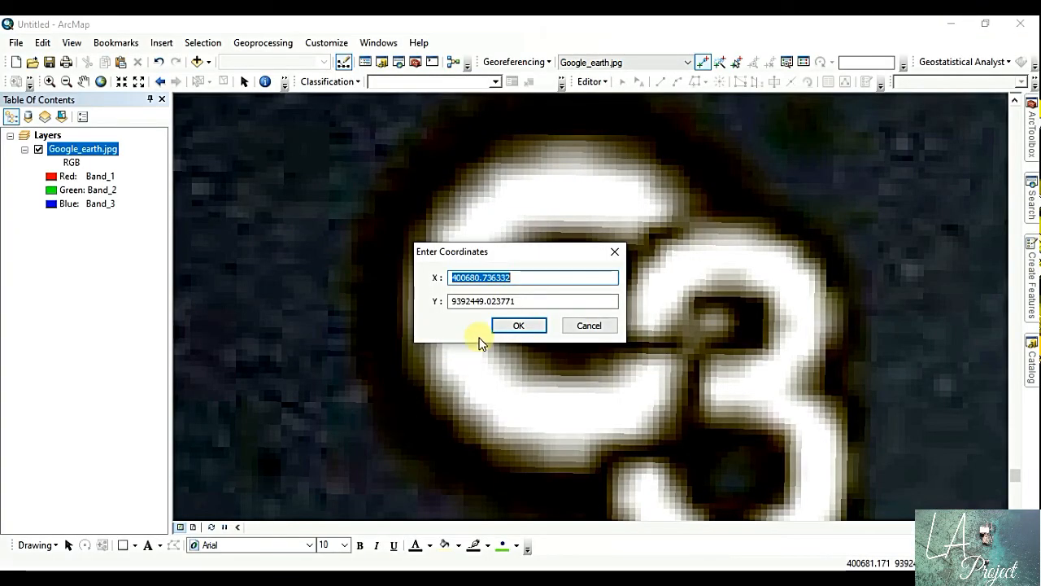
key("alt+Tab")
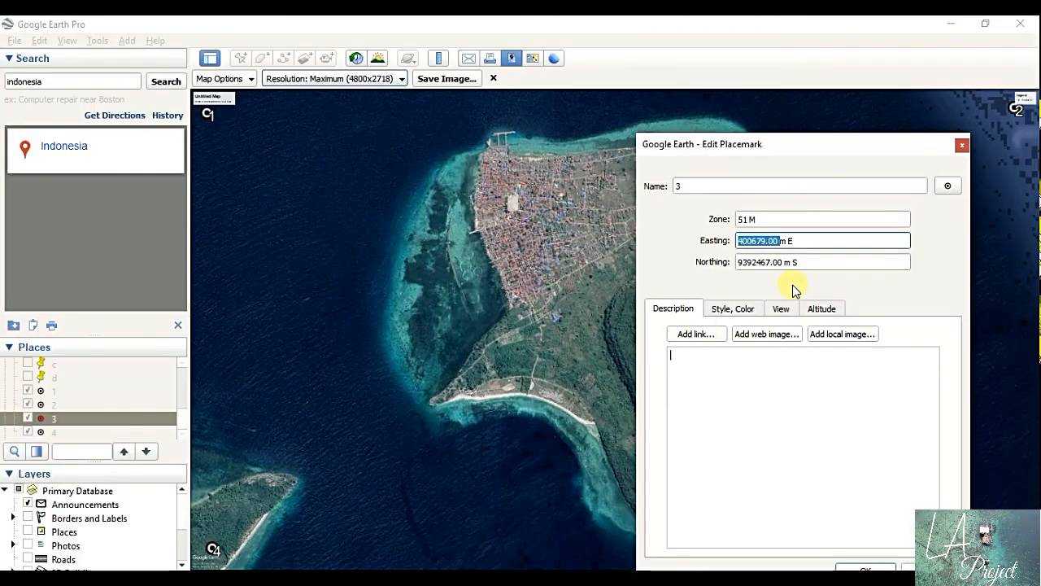
- Copy placemark 3's northing from Google Earth Pro, enter it as Y 9392467.00 in ArcMap and apply the third control point
double_click(784, 262)
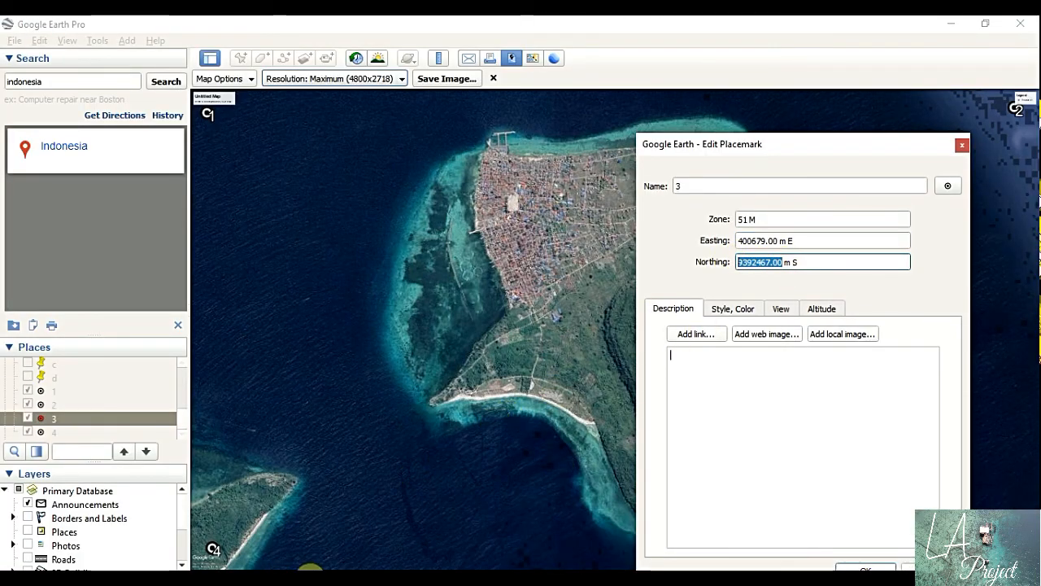
key("alt+Tab")
double_click(534, 300)
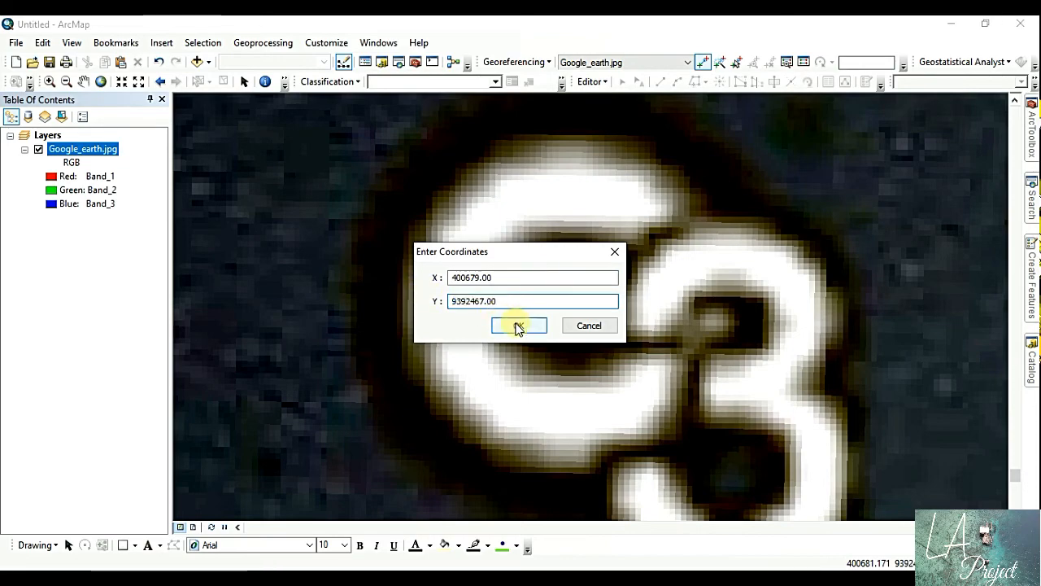
left_click(518, 325)
- Switch to Google Earth Pro, close placemark 3's properties and copy the easting from placemark 4's properties
right_click(83, 149)
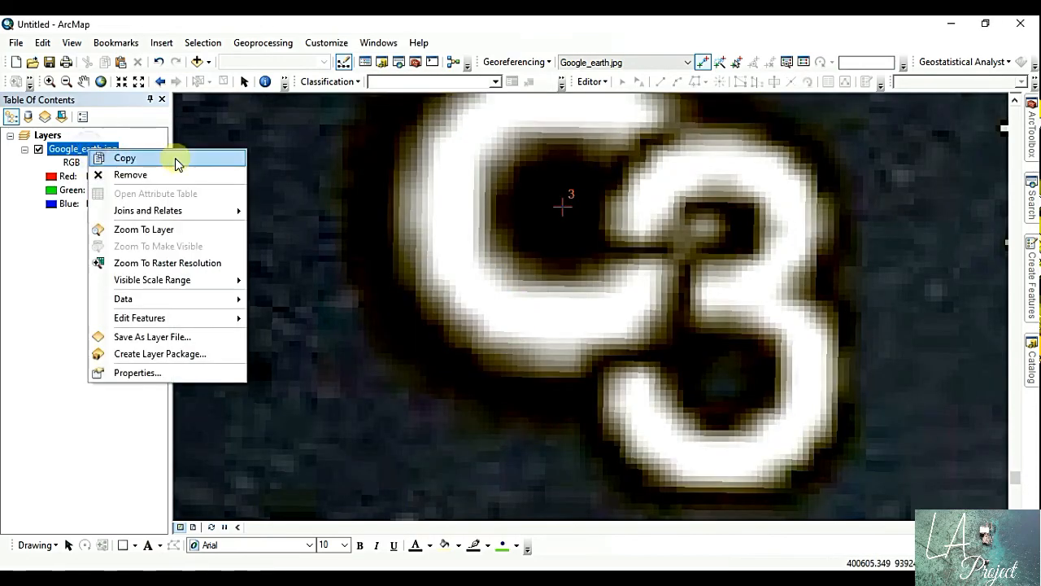
left_click(143, 230)
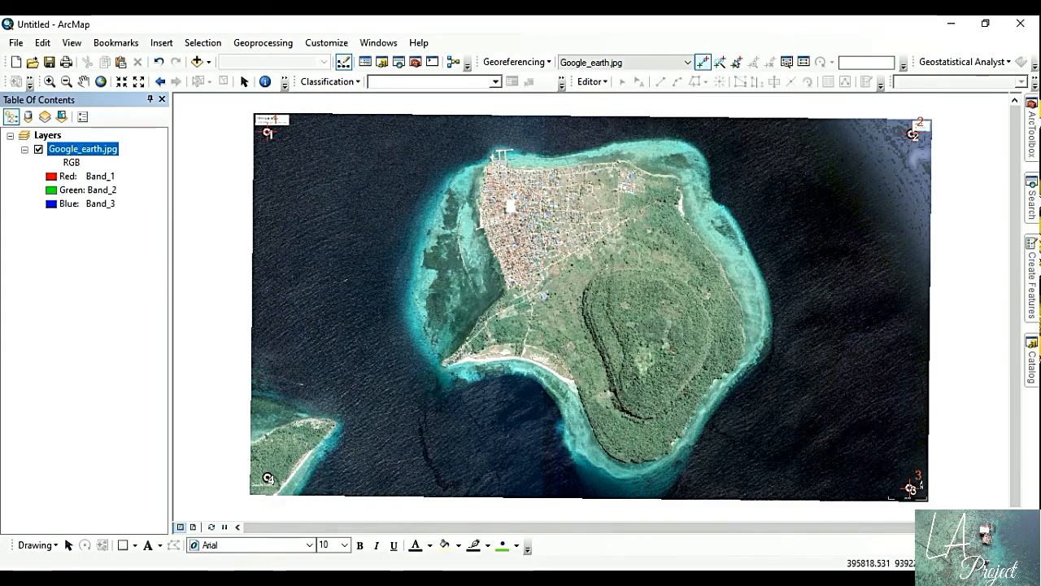
key("alt+Tab")
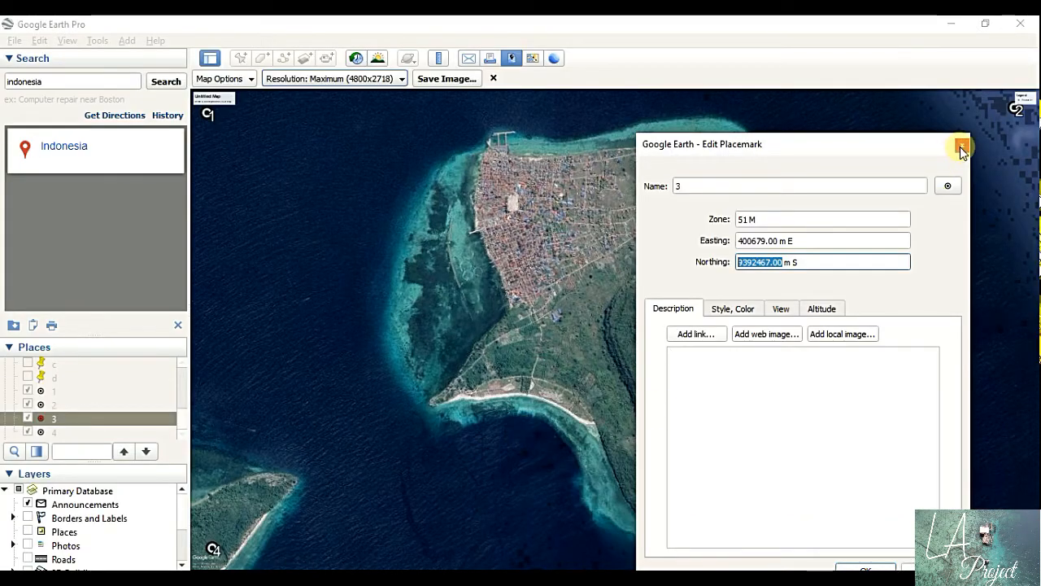
left_click(961, 148)
right_click(210, 551)
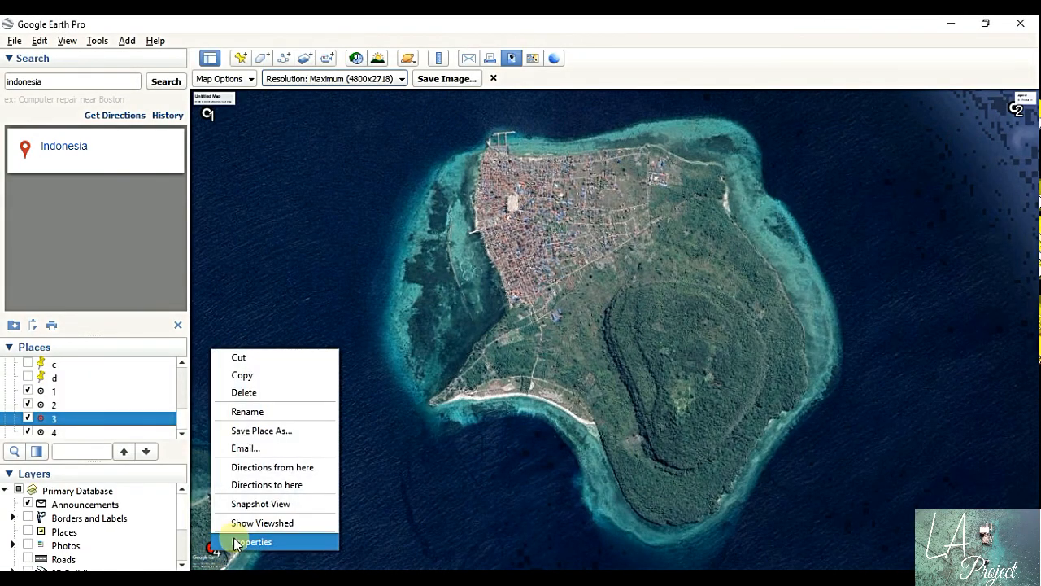
left_click(244, 540)
double_click(775, 241)
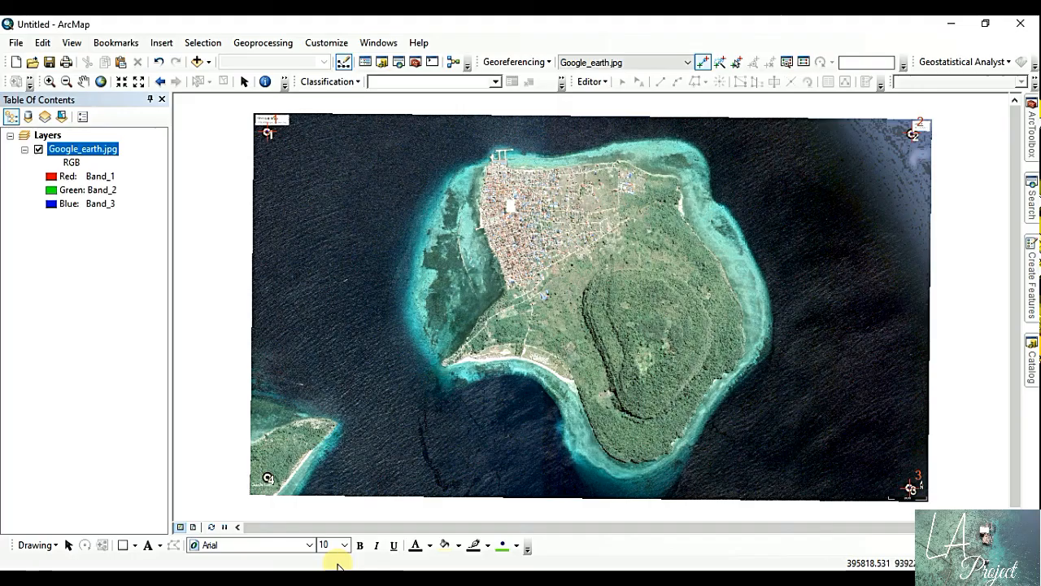
- Place the fourth control point at the centre of marker 4 in ArcMap with coordinates X 395728.0 and Y 9392550.00
left_click(50, 82)
left_click_drag(266, 464, 292, 489)
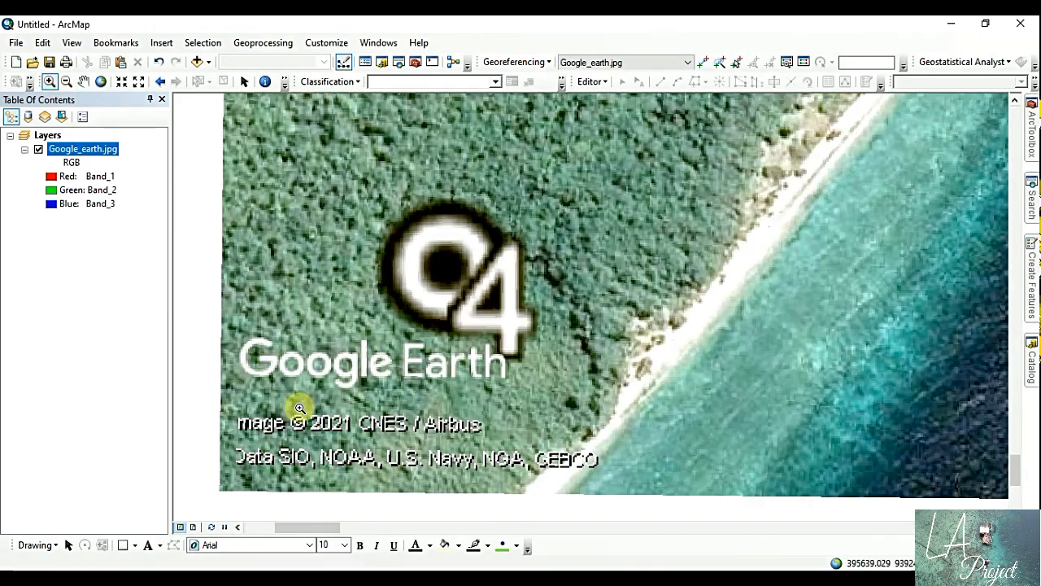
left_click_drag(361, 191, 534, 326)
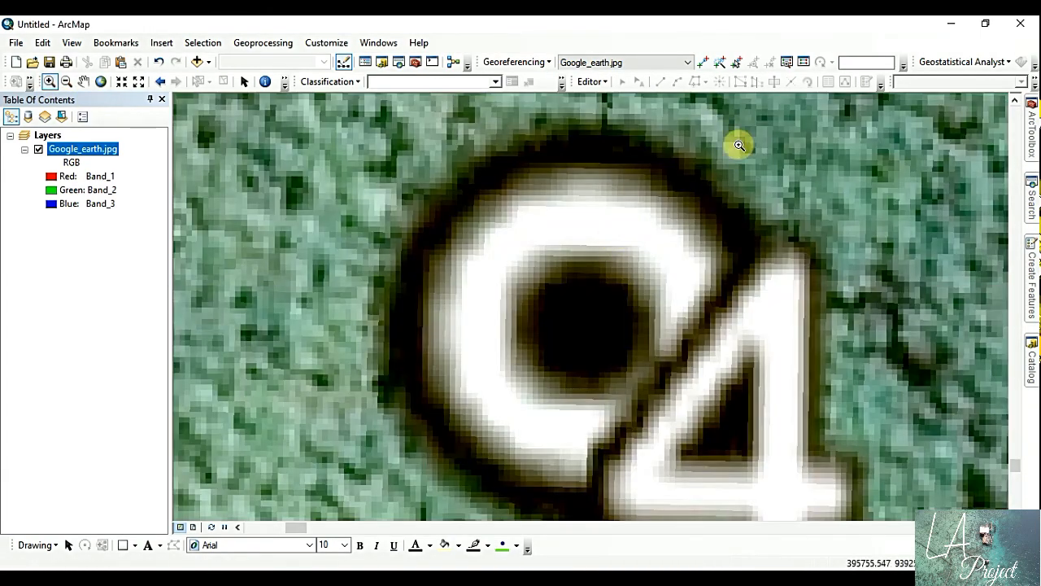
left_click(705, 63)
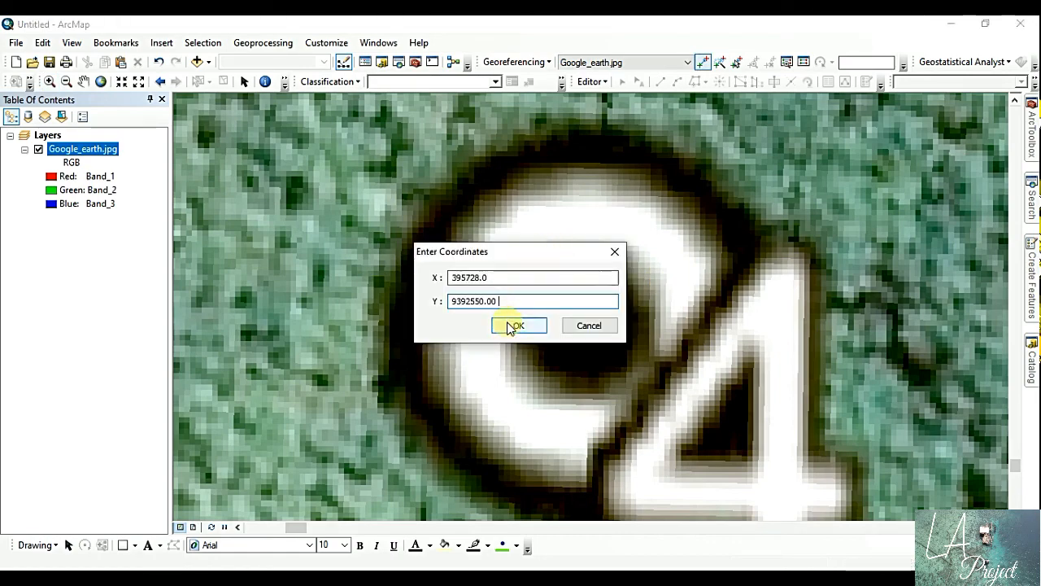
left_click(514, 325)
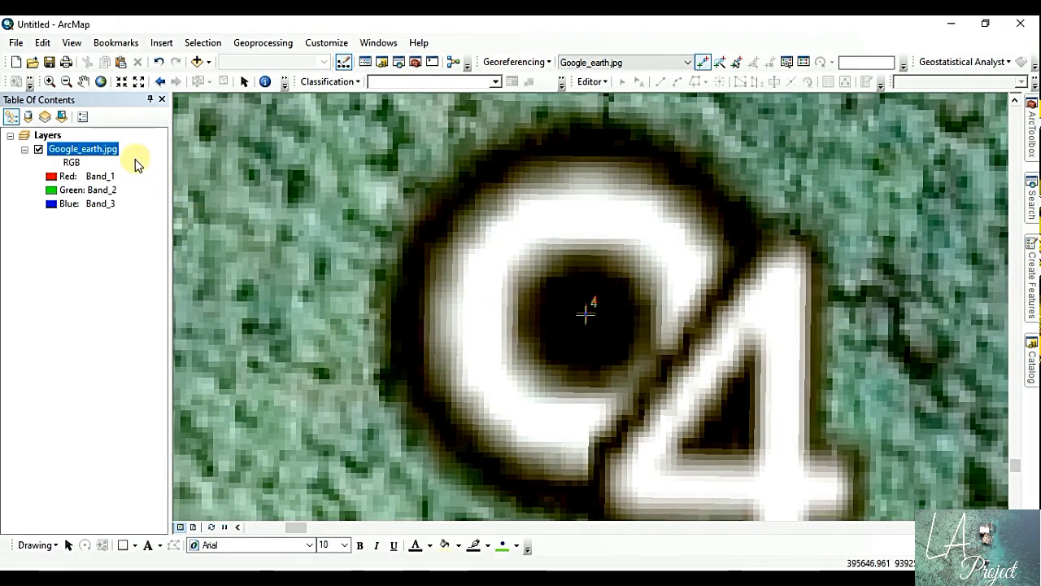
- Open the raster data export settings for the georeferenced Google_earth.jpg layer
right_click(113, 155)
left_click(170, 231)
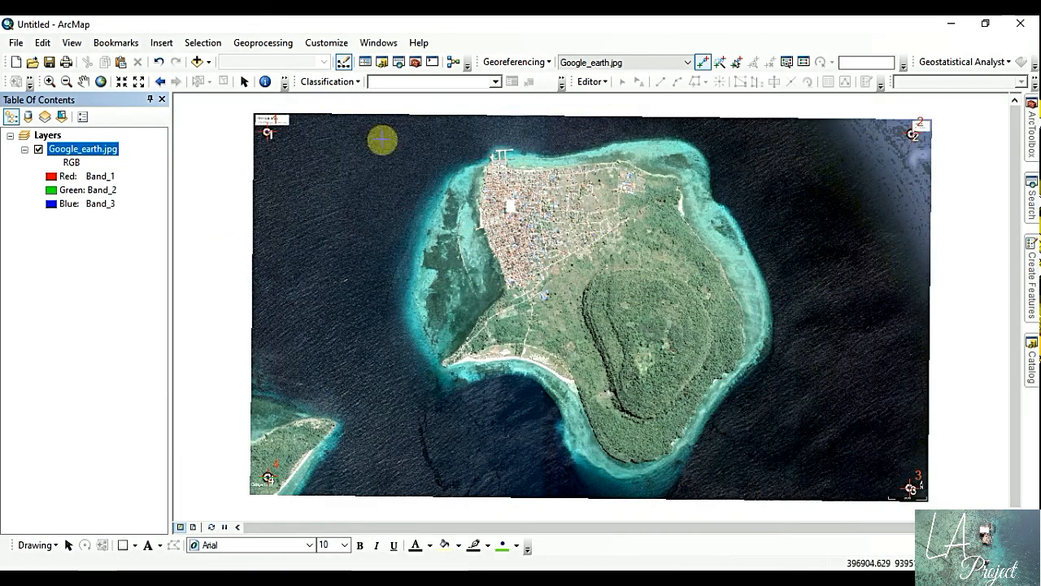
right_click(101, 153)
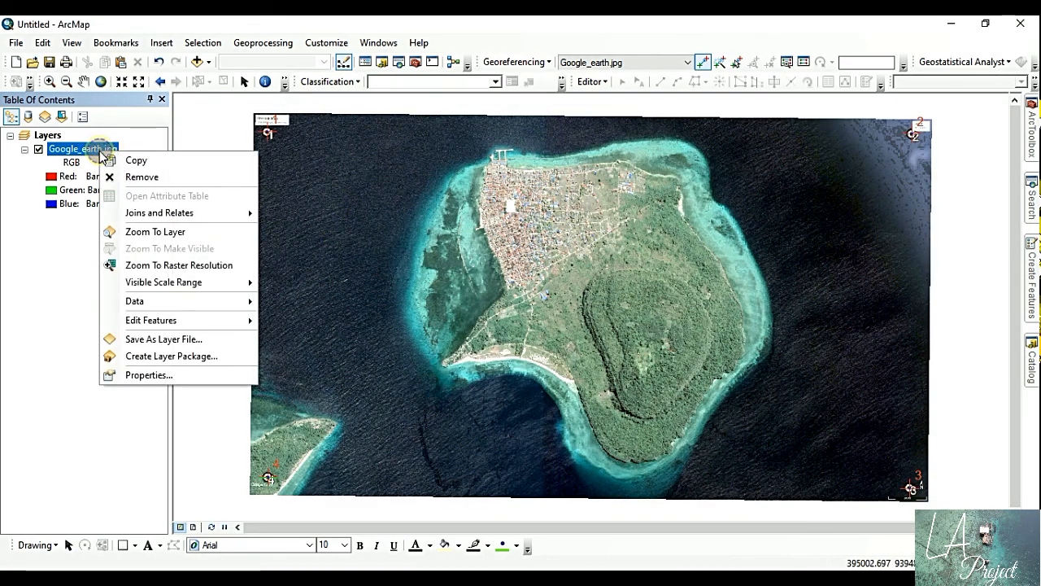
mouse_move(179, 301)
left_click(330, 317)
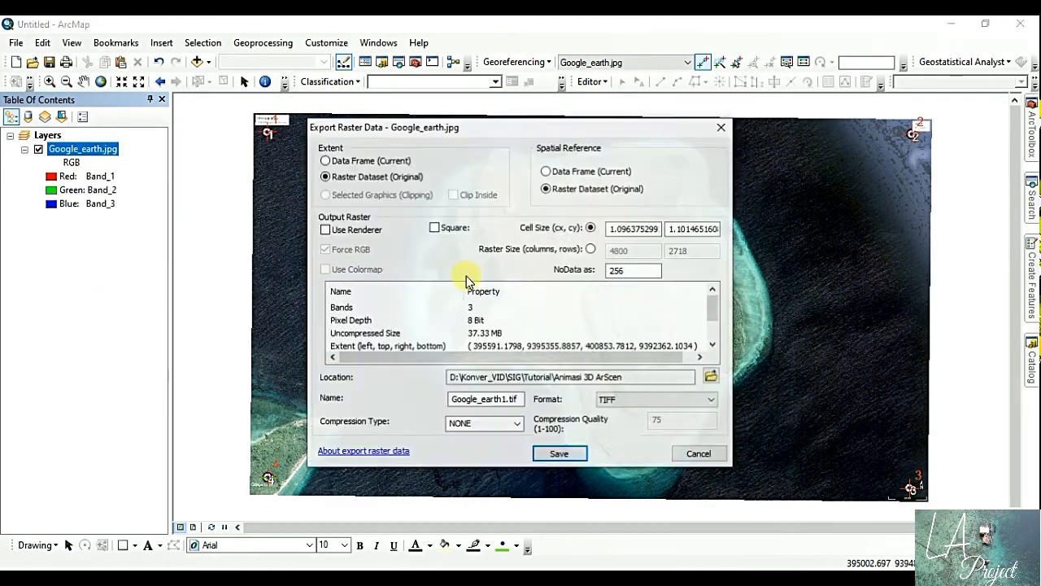
- Set the export location to the Animasi 3D ArScen folder inside D:\Konver_VID\SIG\Tutorial
left_click(713, 376)
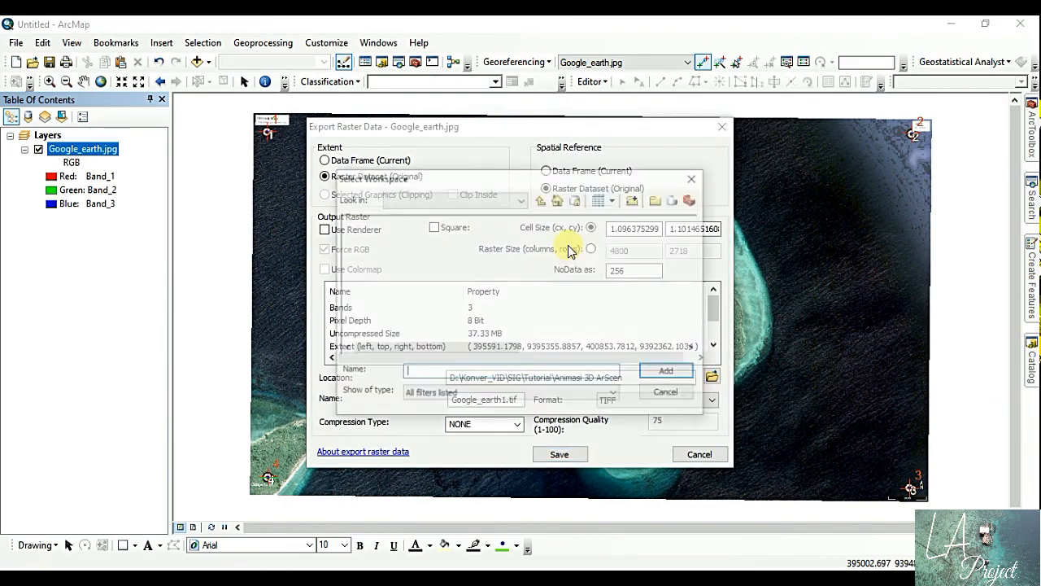
left_click(523, 200)
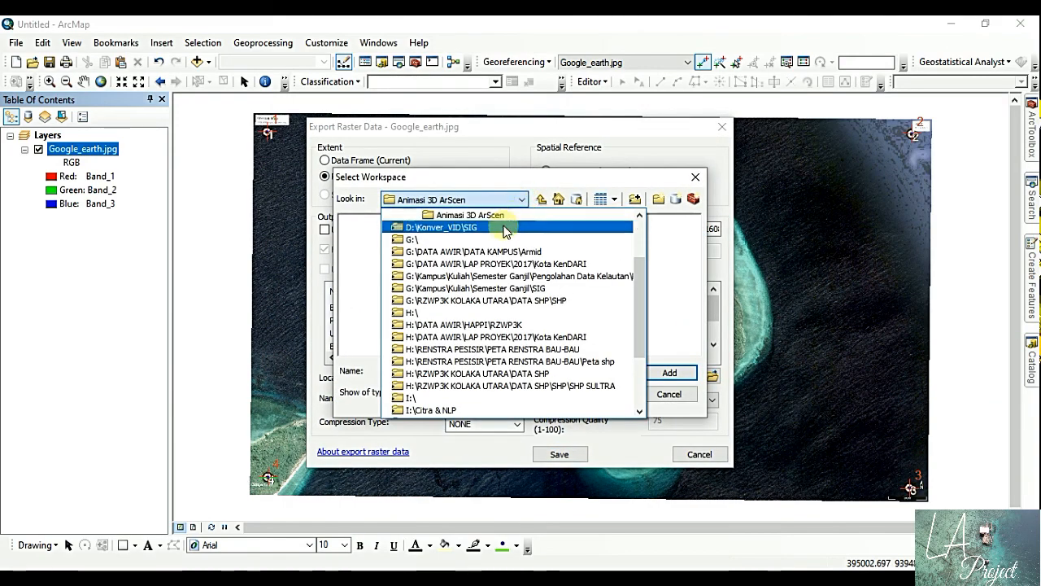
left_click(512, 225)
double_click(473, 248)
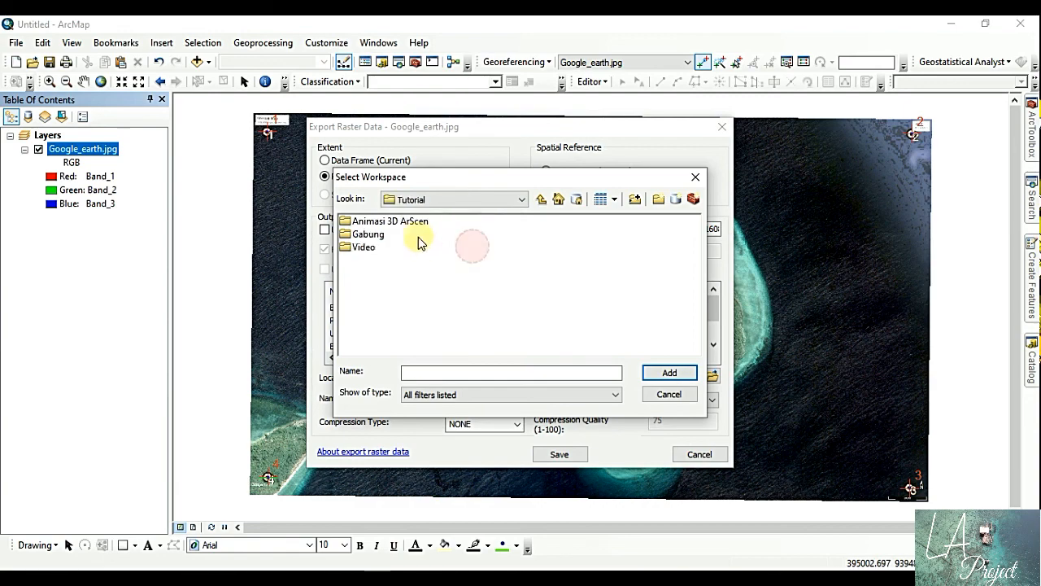
double_click(399, 222)
left_click(541, 200)
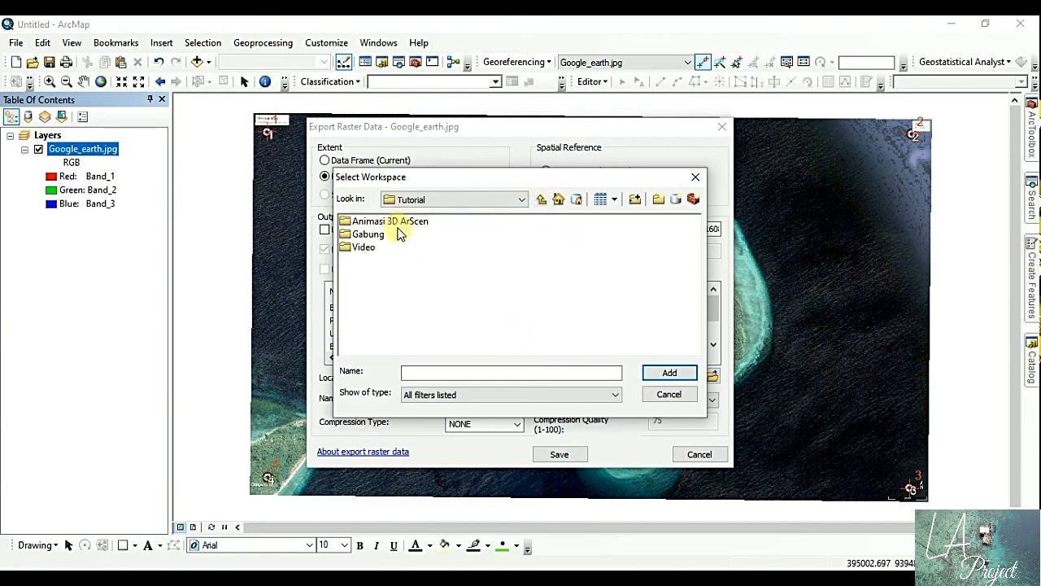
left_click(399, 220)
left_click(660, 373)
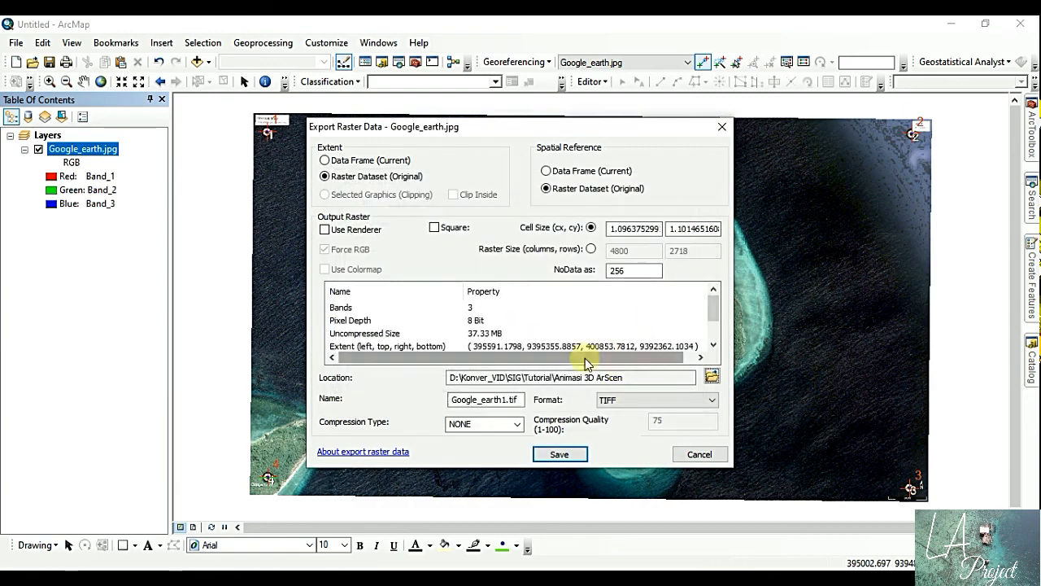
- Name the output raster Google_earth_kor.tif, export it in TIFF format and add it to the map as a layer
left_click(504, 399)
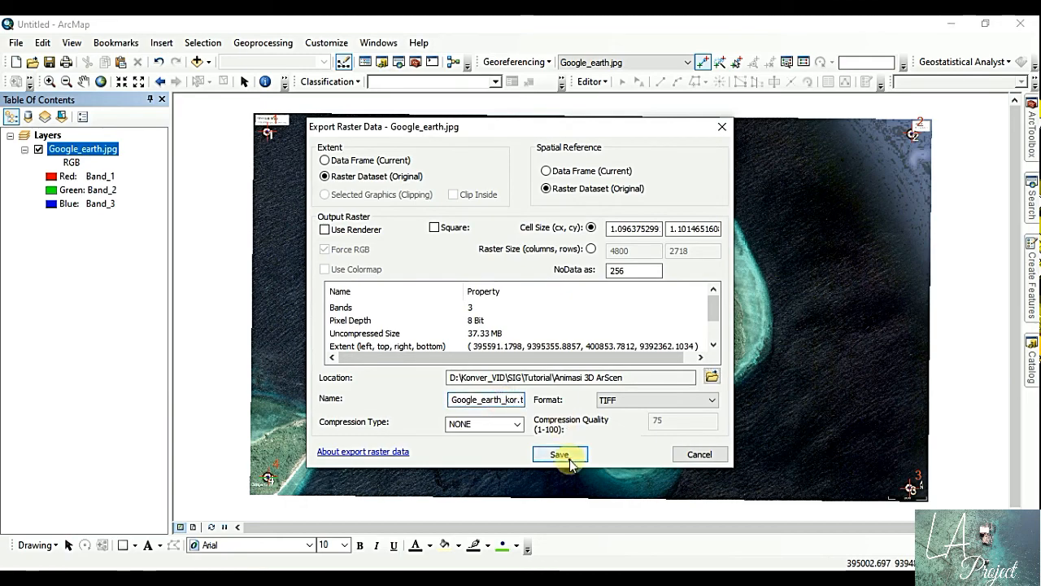
left_click(568, 461)
left_click(515, 363)
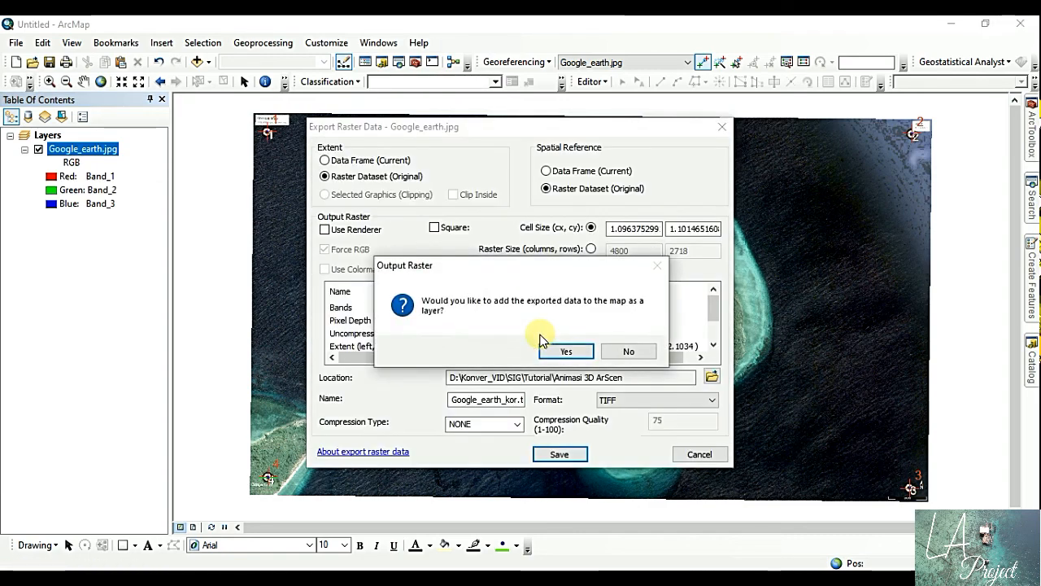
left_click(565, 351)
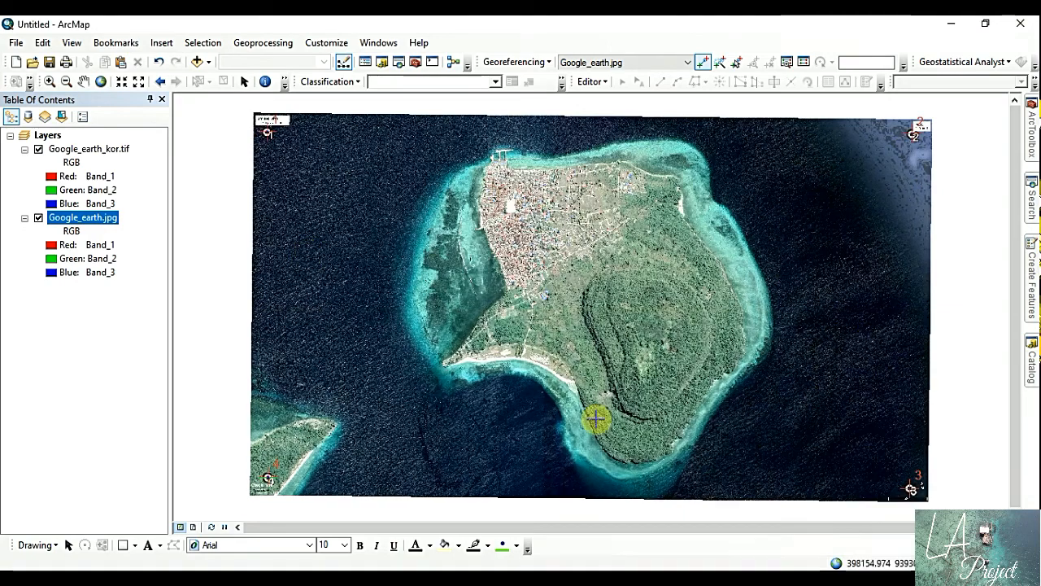
- Remove the original Google_earth.jpg layer from the map and select the Google_earth_kor.tif layer
right_click(99, 217)
left_click(137, 240)
left_click(104, 149)
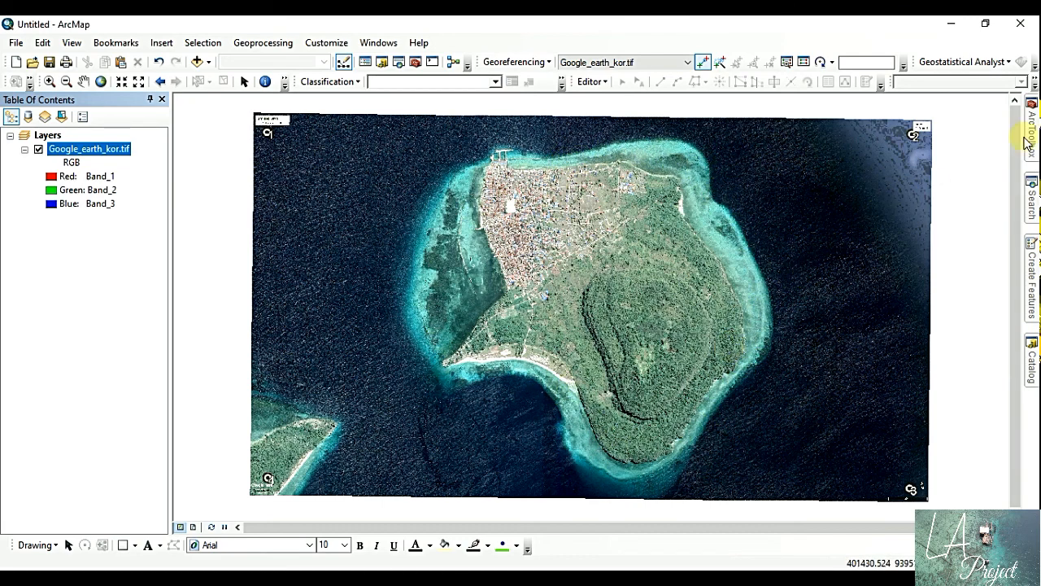
- Create a polygon shapefile named AOI in the Animasi 3D ArScen folder, leaving its coordinate system unknown
left_click(1033, 345)
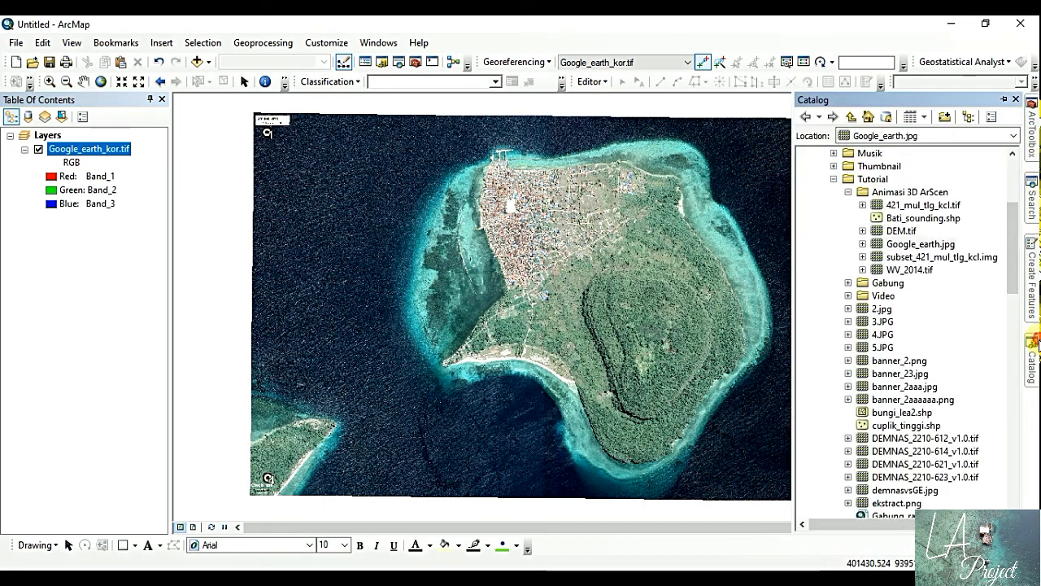
left_click(848, 193)
right_click(898, 192)
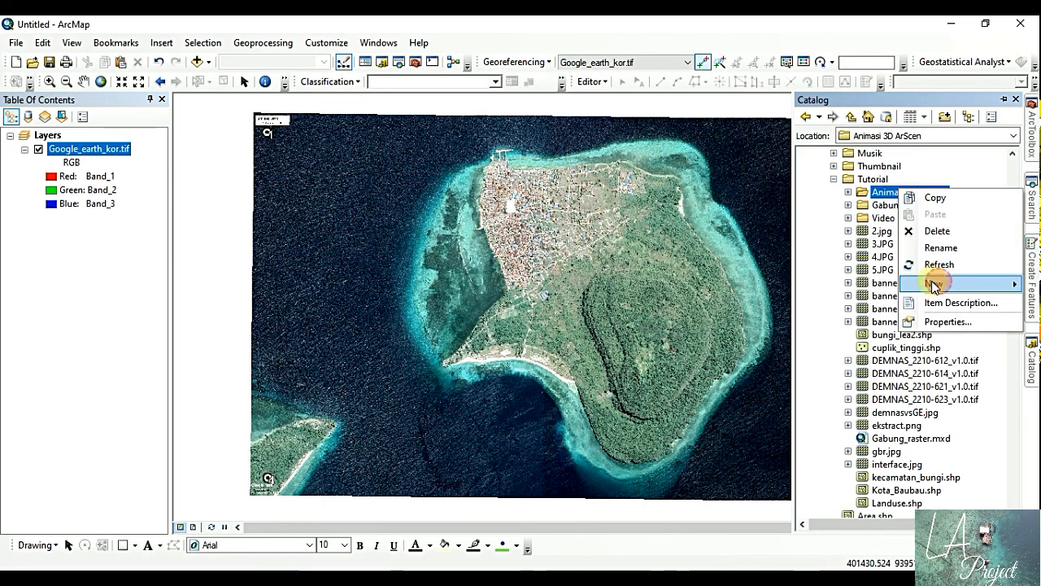
mouse_move(933, 285)
left_click(801, 429)
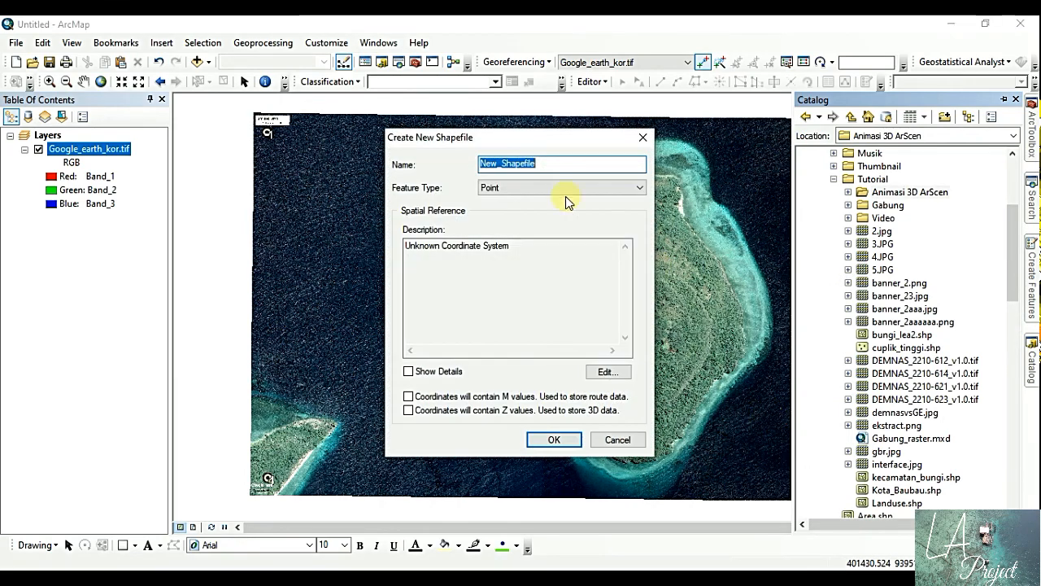
type("AOI")
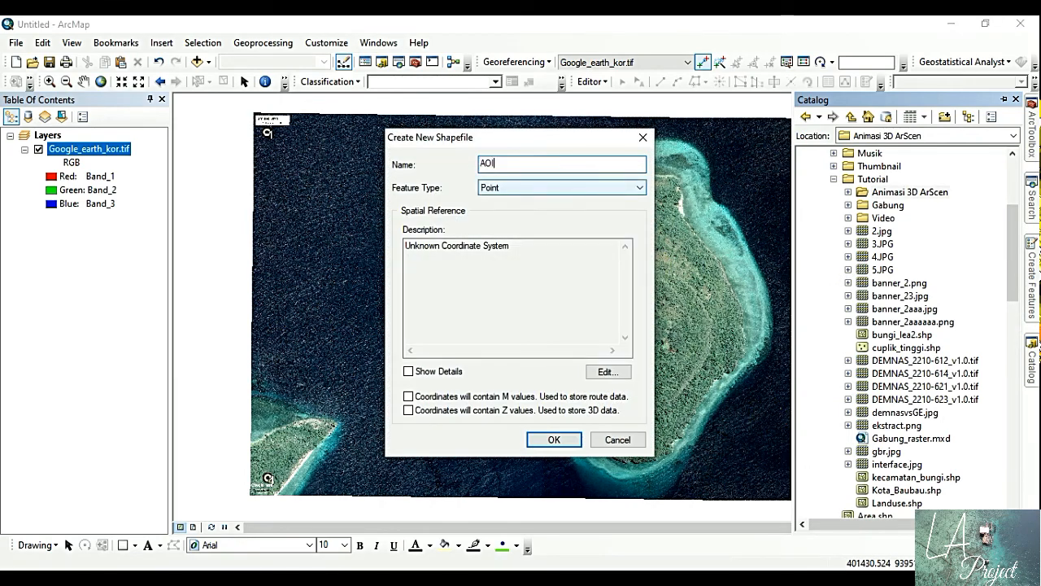
left_click(551, 188)
left_click(529, 225)
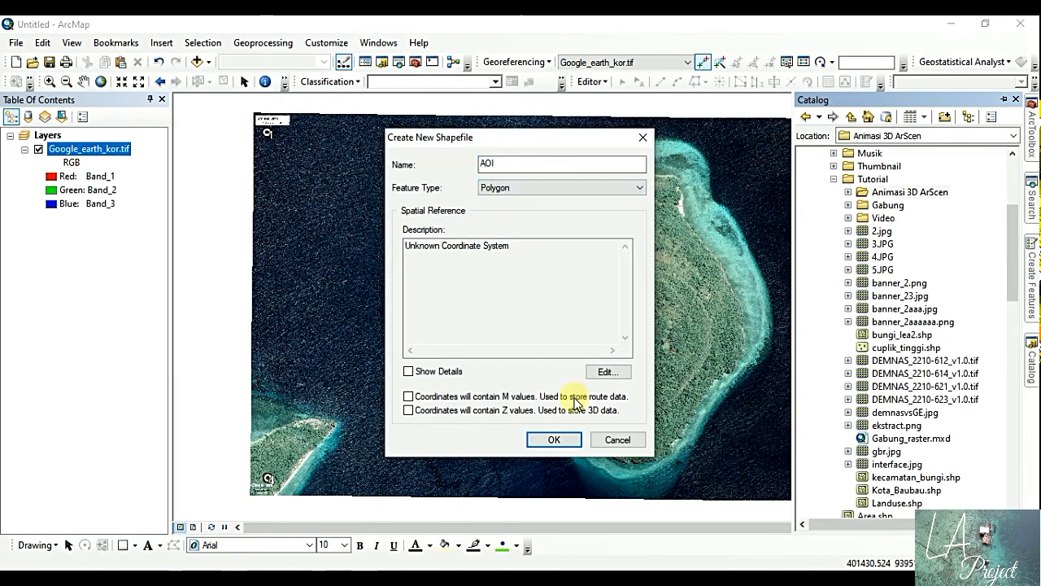
left_click(557, 439)
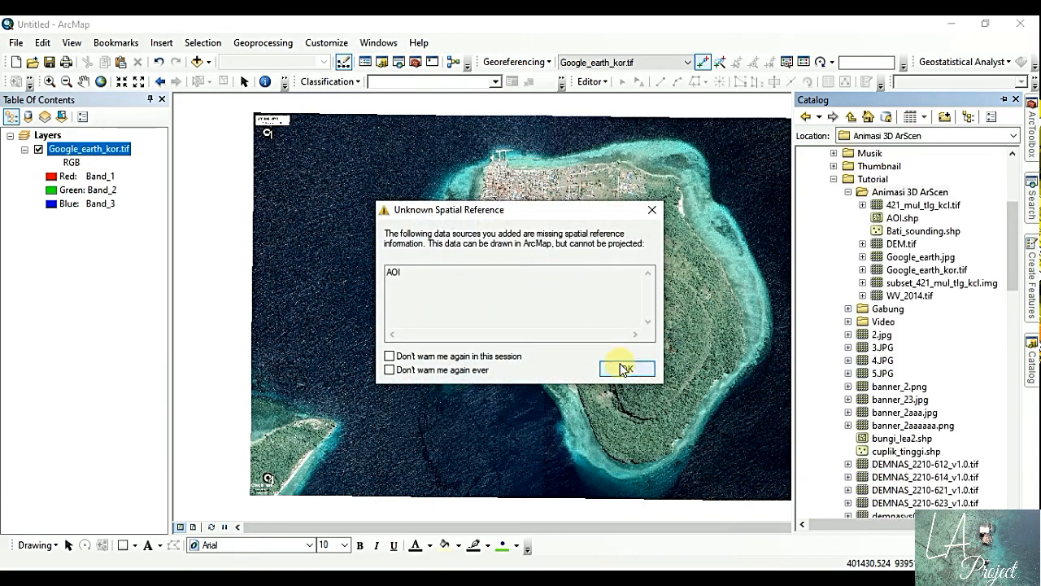
left_click(623, 366)
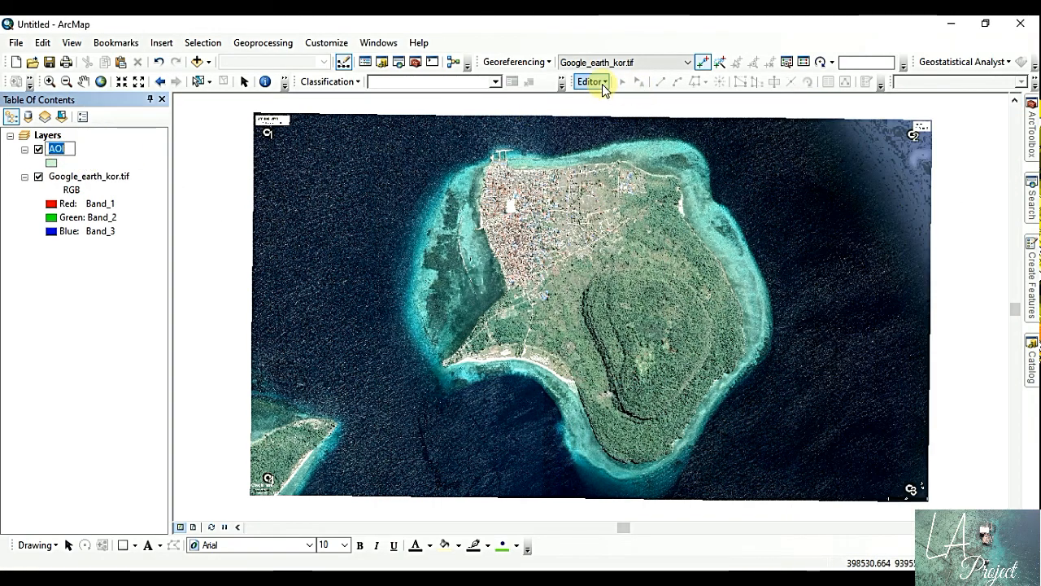
- Start an editing session and choose the AOI template with the Polygon construction tool for digitizing the island
left_click(602, 83)
left_click(610, 98)
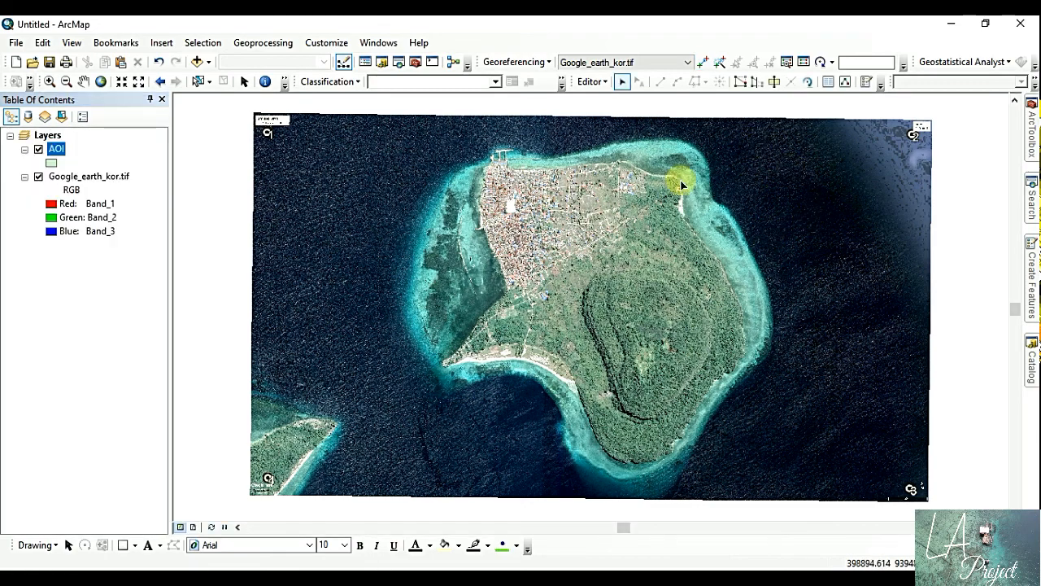
left_click(866, 82)
left_click(839, 149)
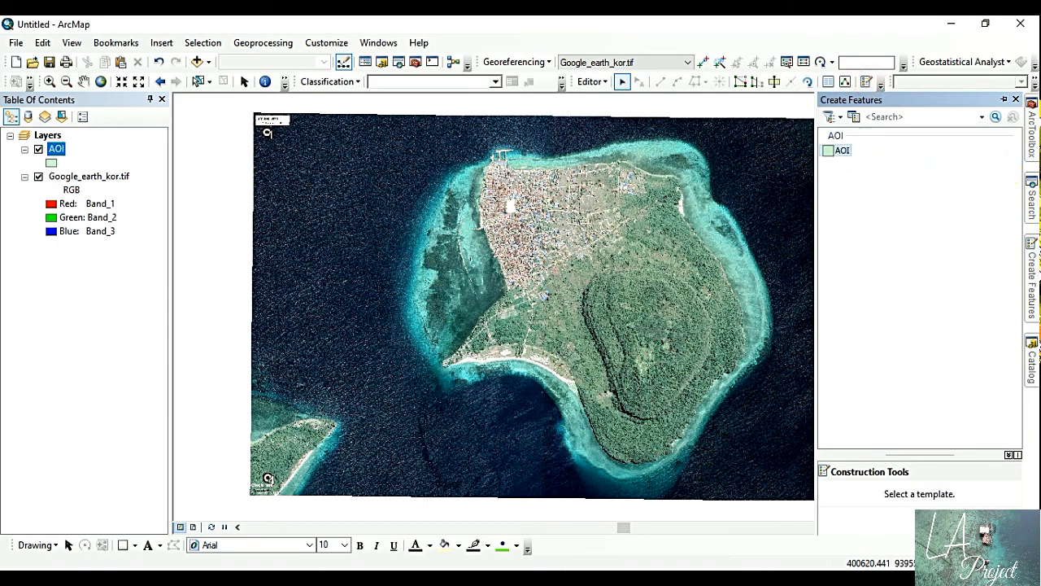
left_click(49, 81)
left_click_drag(692, 265, 407, 128)
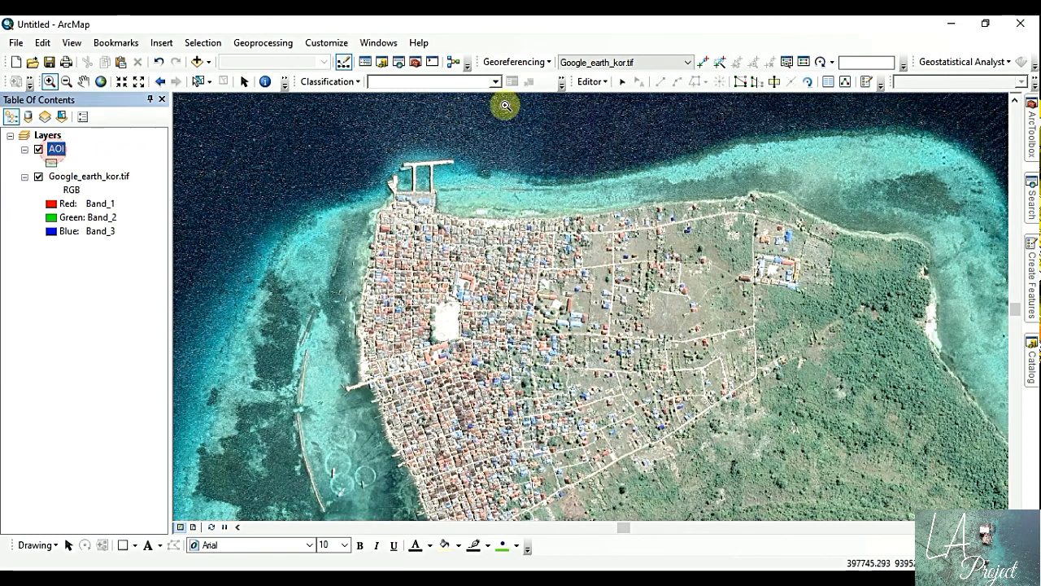
left_click(864, 82)
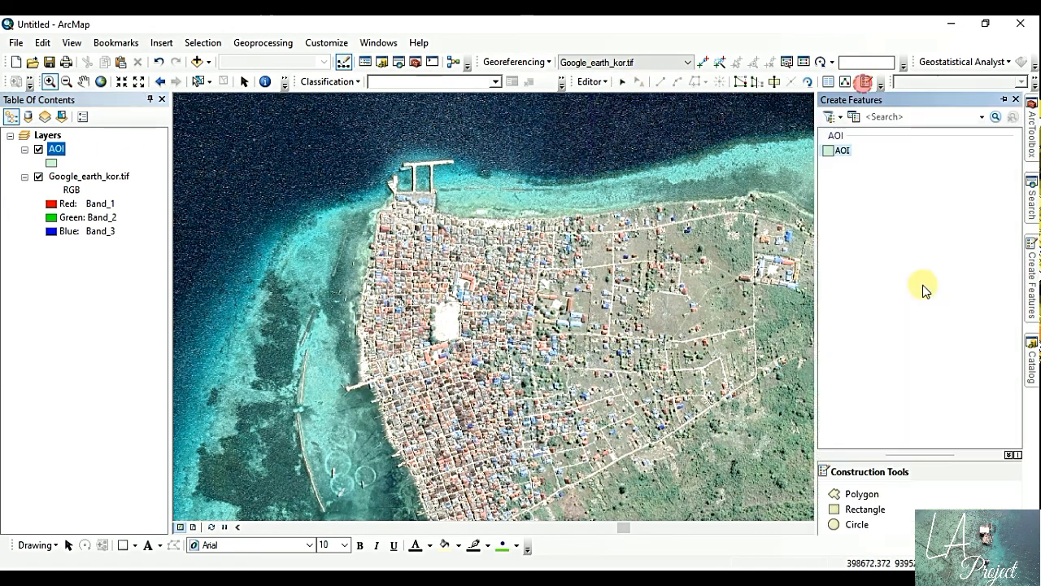
left_click(854, 494)
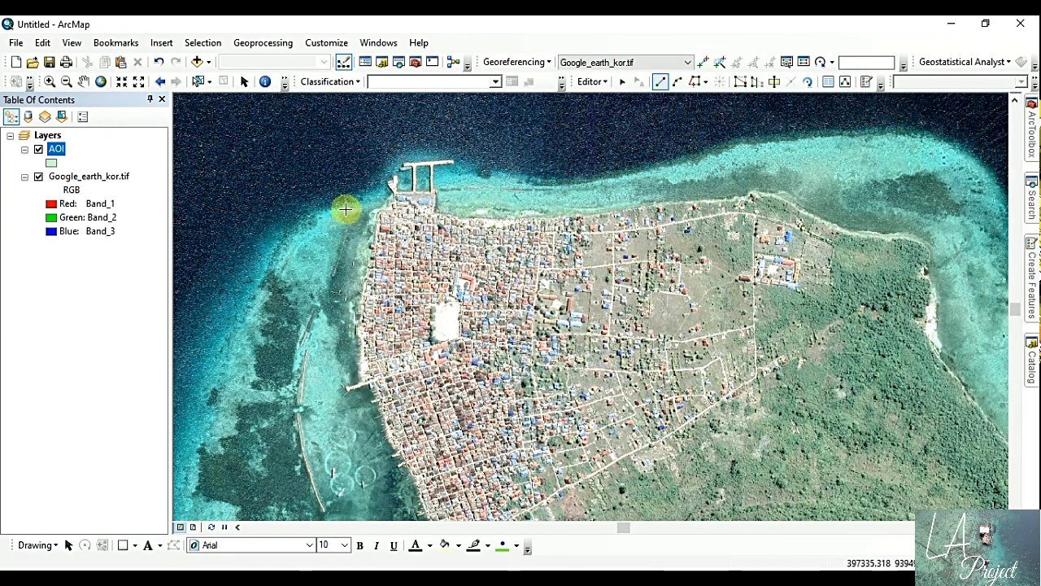
- Digitize the AOI boundary along the northern reef edge, from the northwest corner around the pier to the northeast corner
left_click(325, 207)
left_click(361, 201)
left_click(371, 192)
left_click(380, 175)
left_click(390, 163)
left_click(424, 150)
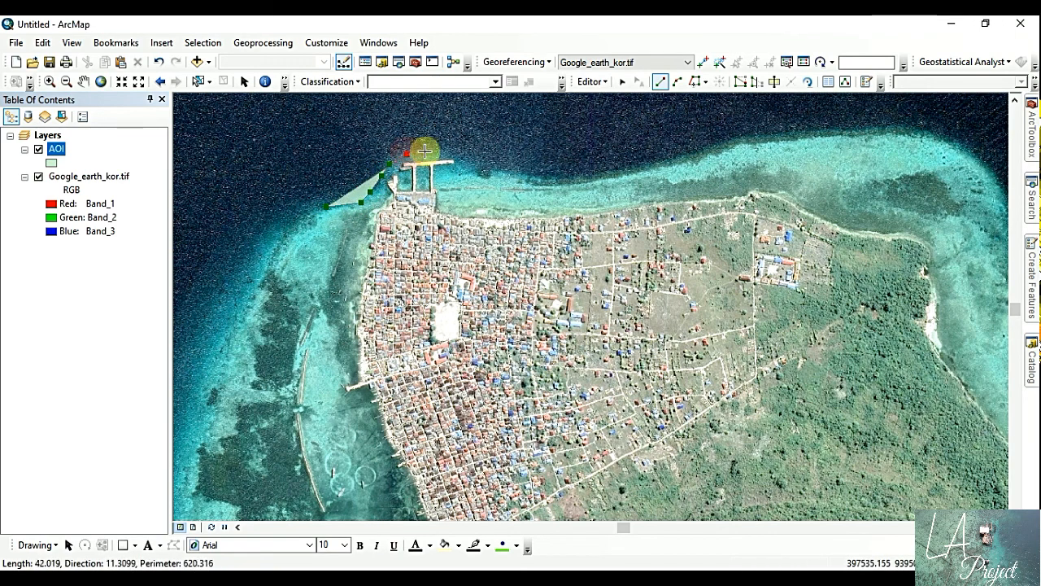
left_click(449, 155)
left_click(480, 171)
left_click(513, 177)
left_click(550, 180)
left_click(586, 181)
left_click(640, 170)
left_click(742, 144)
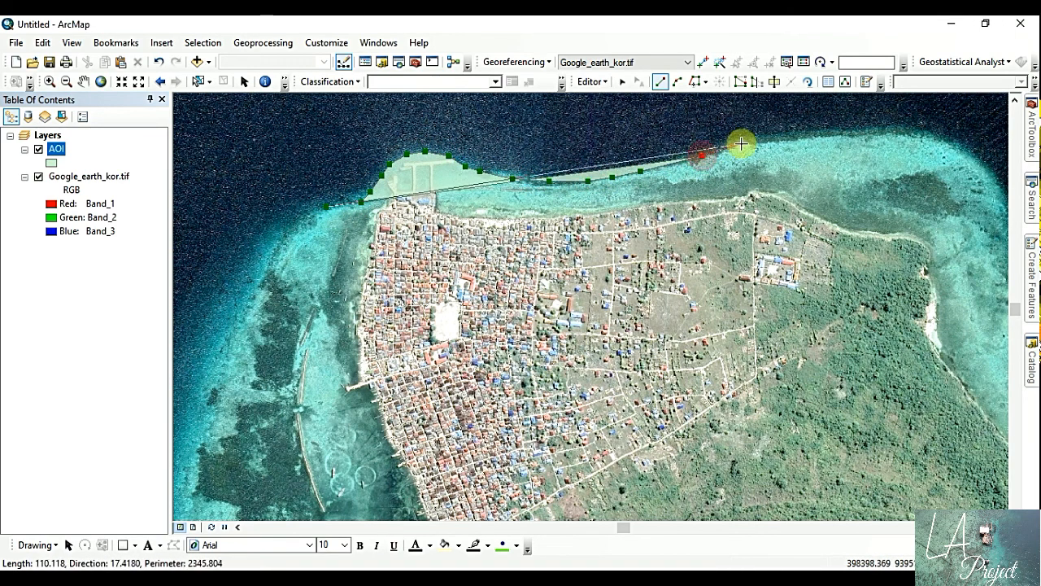
left_click(913, 130)
left_click(978, 157)
double_click(980, 157)
- Continue the AOI polygon around the northeast corner and along the upper part of the eastern reef edge
key("Down")
key("Right")
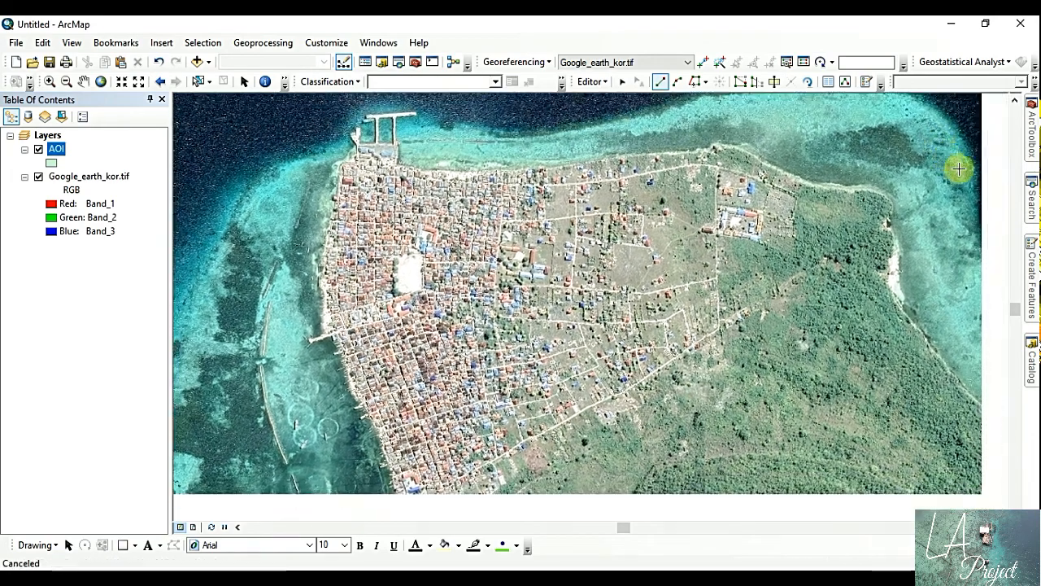
left_click(964, 138)
left_click(974, 160)
left_click(979, 195)
left_click(982, 230)
key("Down")
key("Right")
key("Down")
key("Right")
key("Down")
key("Right")
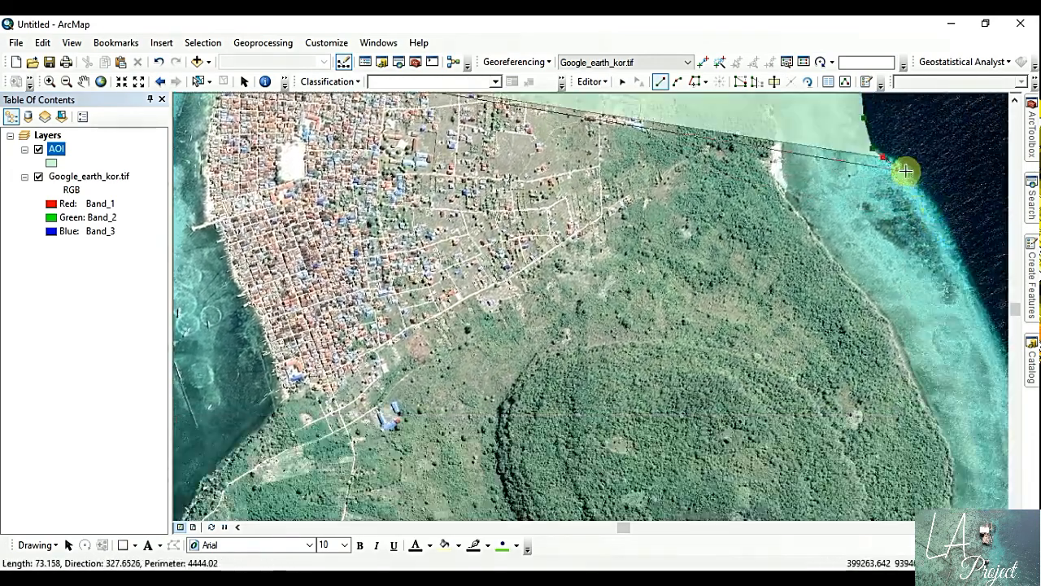
left_click(944, 213)
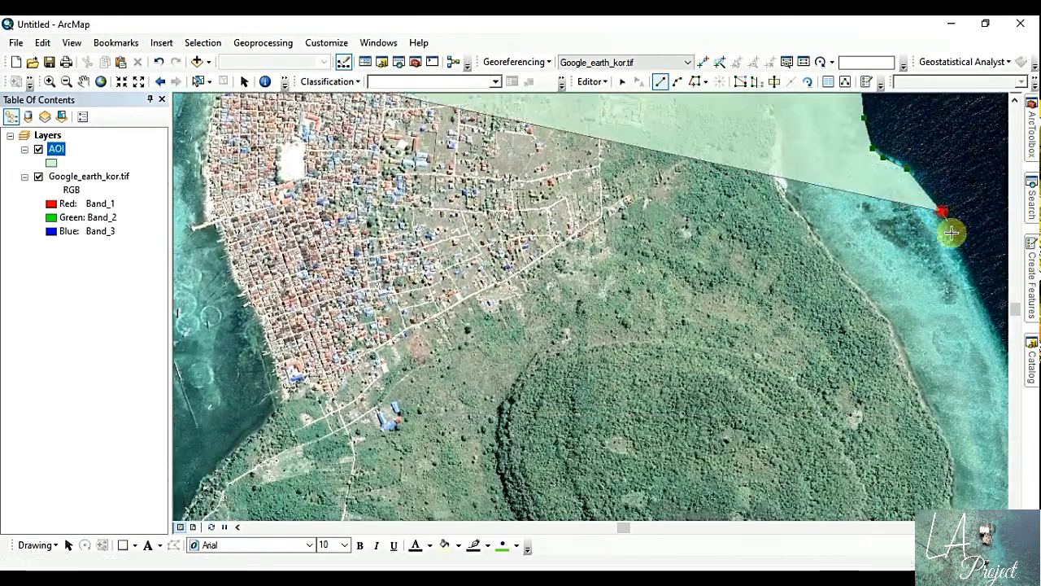
left_click(987, 297)
- Extend the AOI polygon down the island's east side along the outer edge of the shallow reef
key("Down")
key("Right")
key("Down")
key("Right")
key("Down")
key("Right")
key("Down")
key("Right")
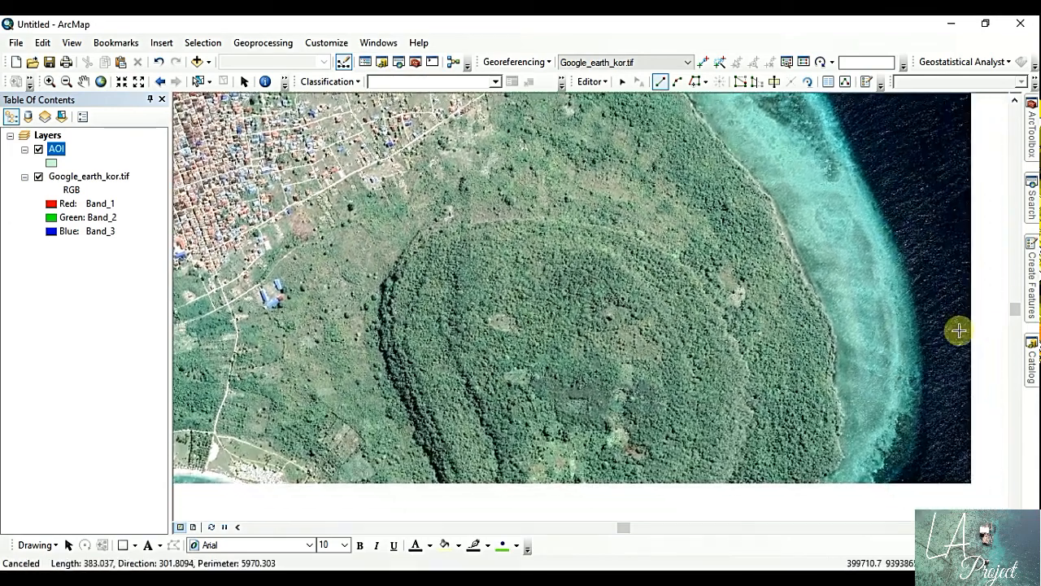
left_click(886, 248)
left_click(897, 293)
left_click(900, 355)
left_click(897, 416)
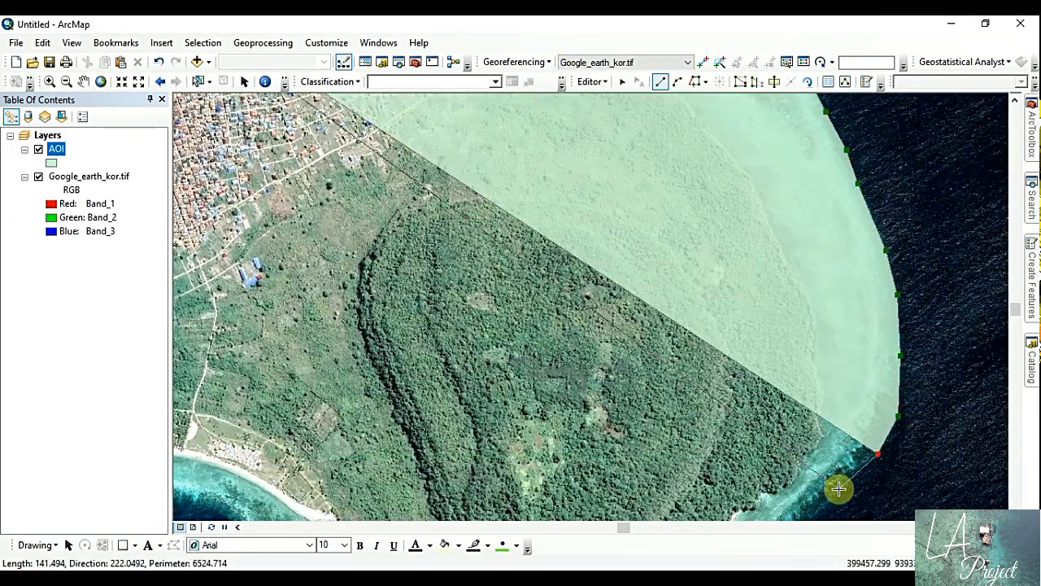
- Trace the AOI boundary down the southeastern reef edge and around the island's southern tip into the bay
key("Down")
key("Down")
key("Down")
key("Down")
key("Down")
key("Down")
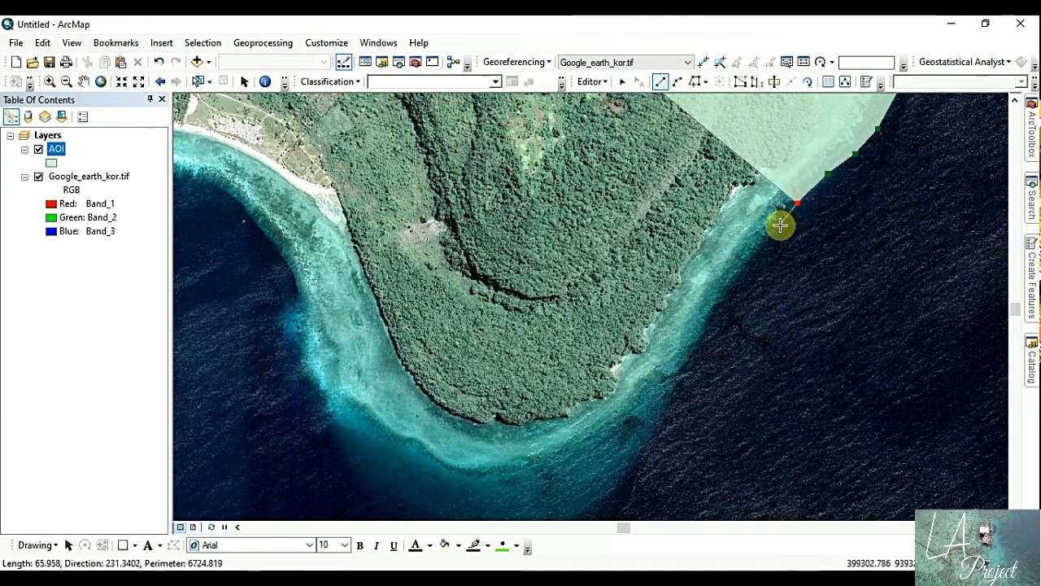
left_click(736, 275)
left_click(701, 325)
left_click(669, 372)
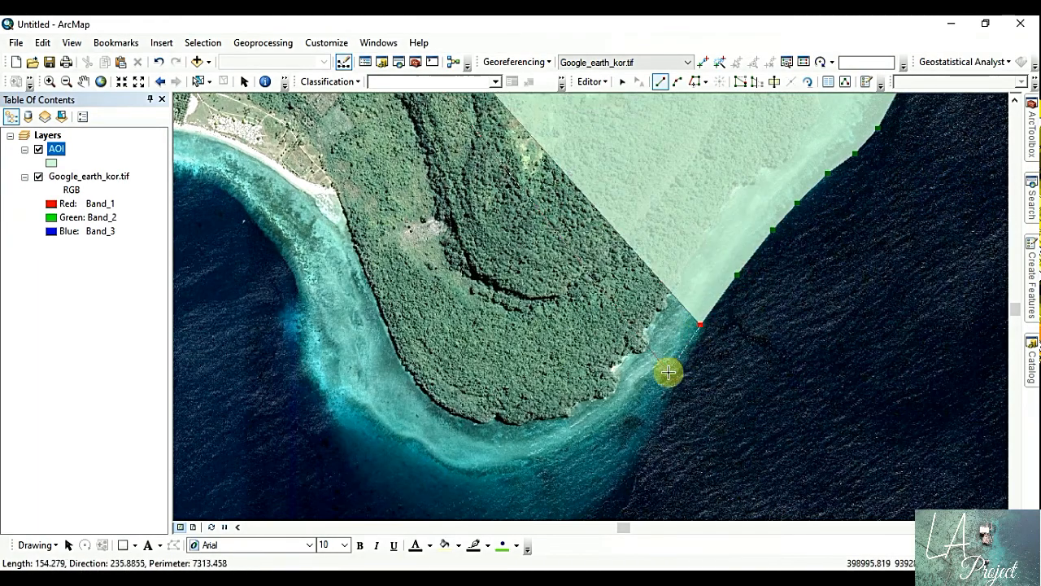
left_click(636, 410)
left_click(588, 448)
left_click(514, 470)
left_click(472, 475)
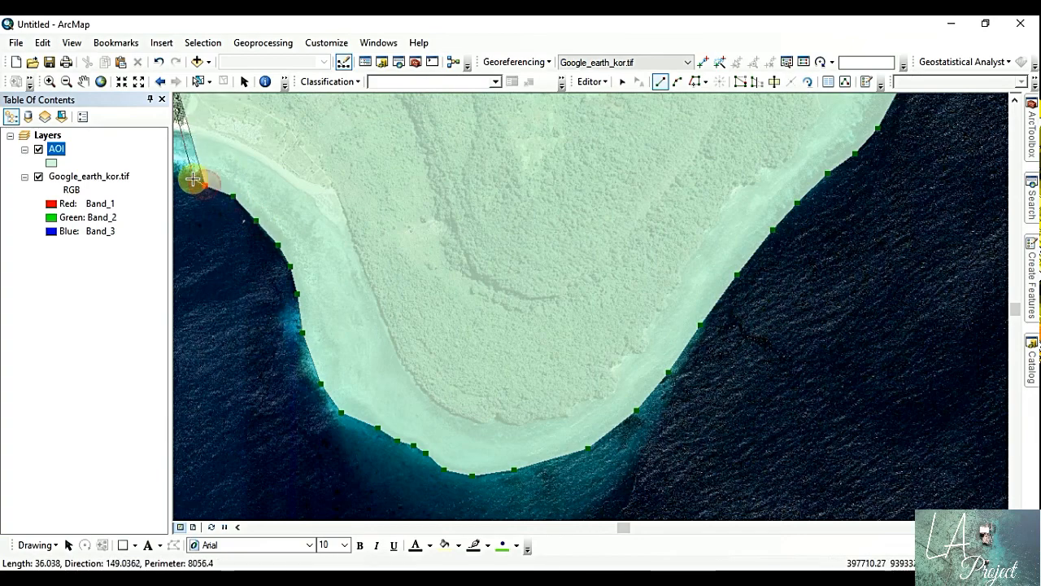
- Trace the AOI boundary along the southern bay's reef edge to the island's southwestern headland
key("Left")
key("Left")
key("Left")
key("Left")
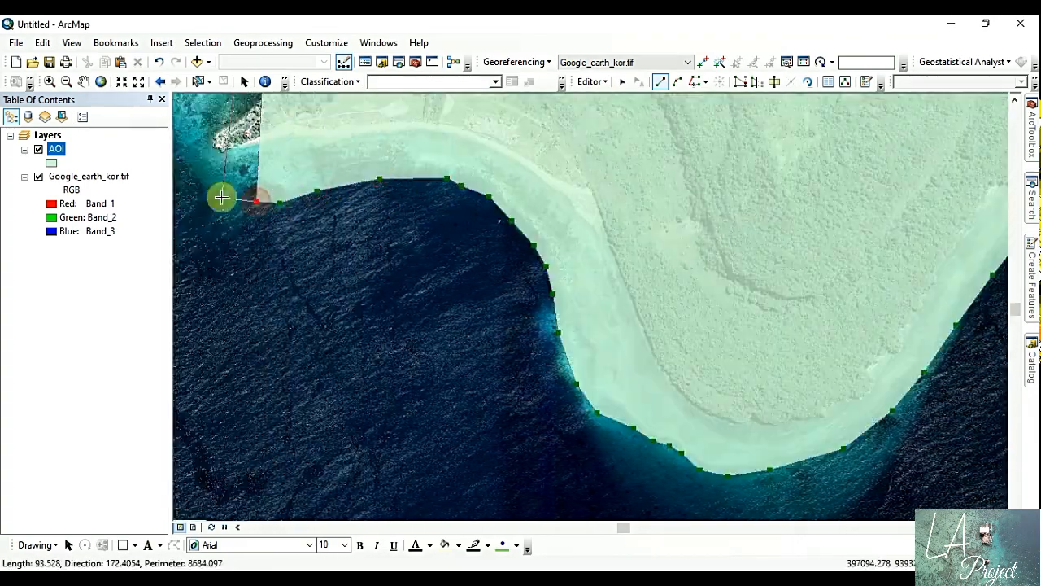
- Continue the AOI polygon from the southwestern headland northward along the lower western reef edge
key("Up")
key("Left")
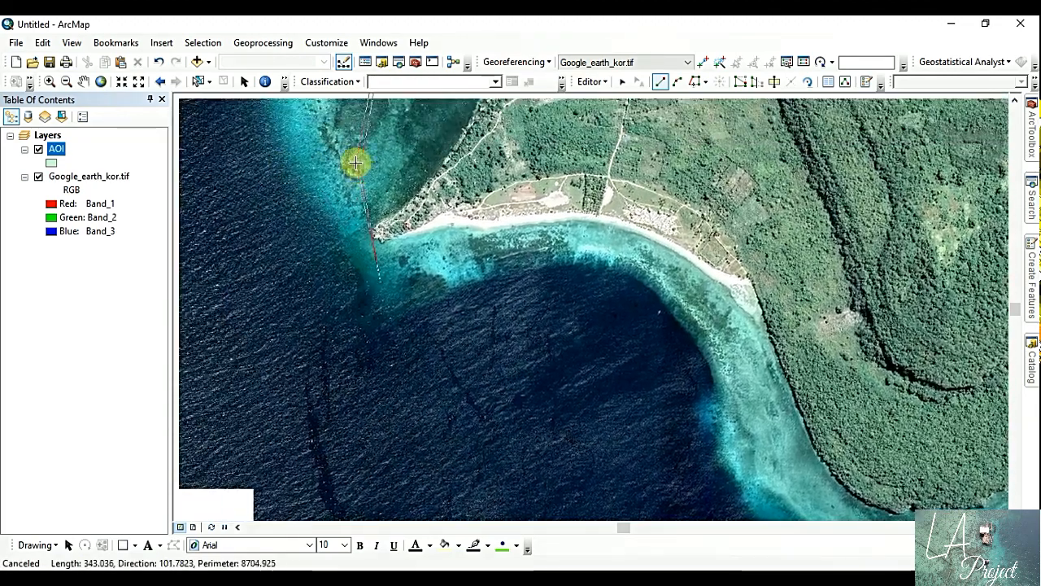
scroll(502, 386, "up", 2)
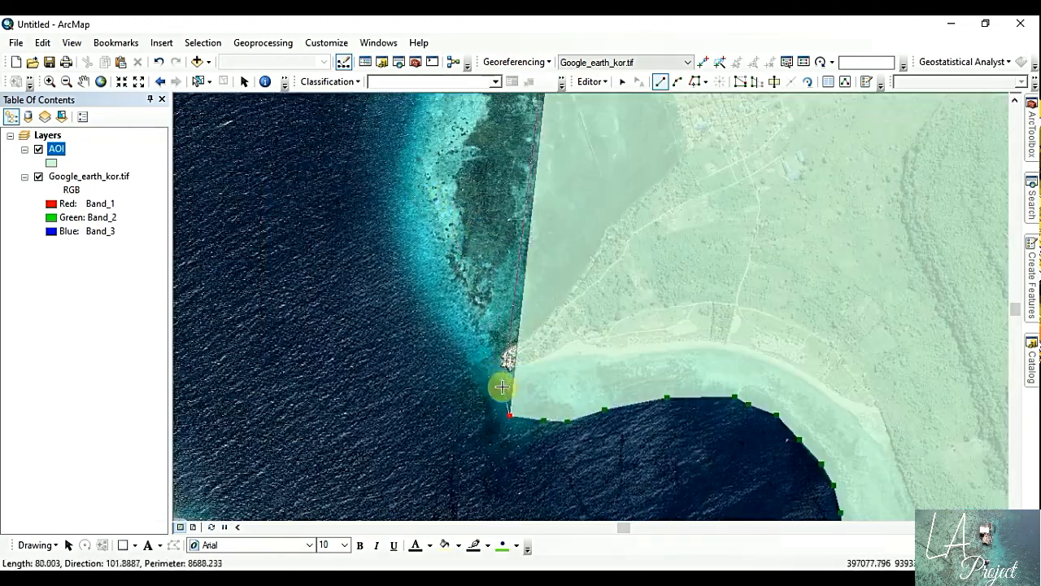
left_click(472, 351)
left_click(446, 288)
left_click(423, 187)
left_click(427, 121)
- Trace the upper western reef edge back to the starting vertex in the northwest and finish the AOI polygon
key("Up")
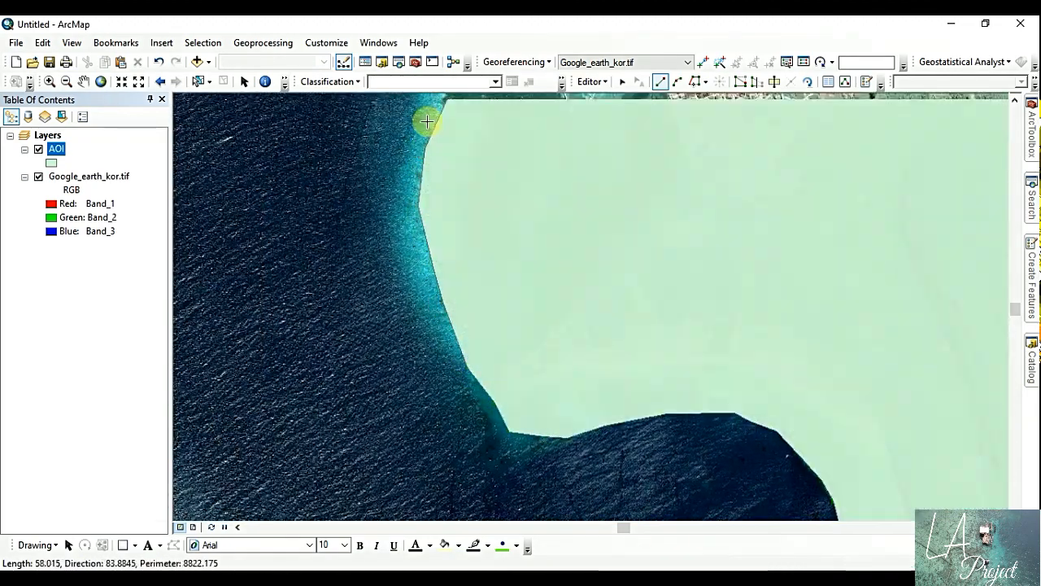
key("Up")
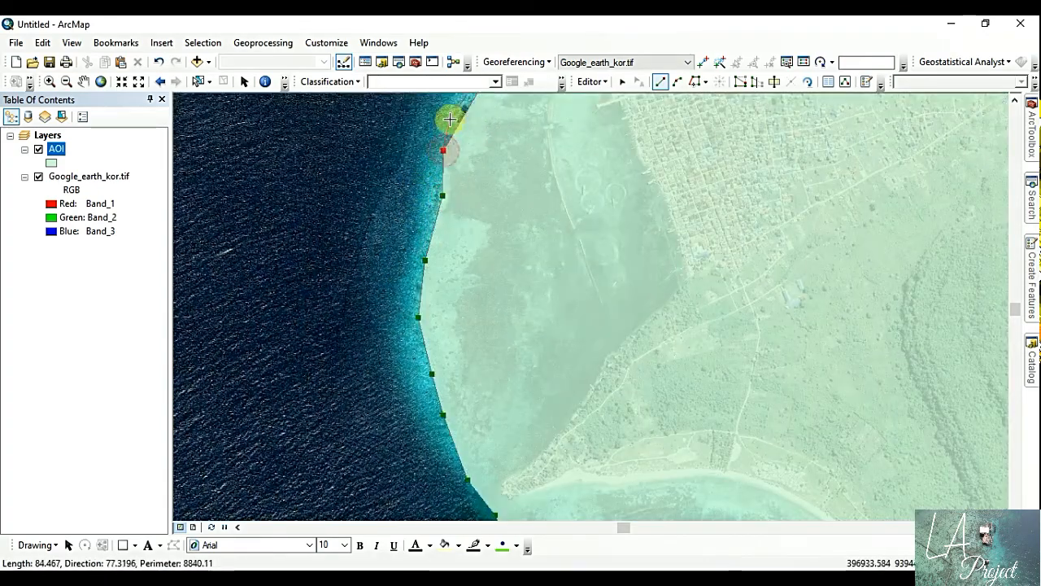
key("Up")
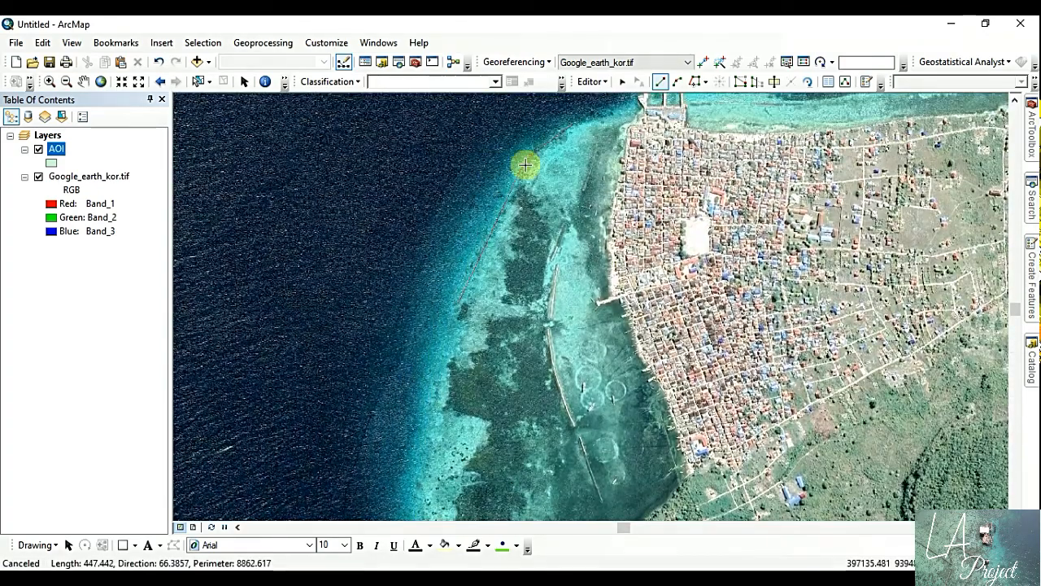
left_click(514, 194)
left_click(530, 157)
left_click(549, 133)
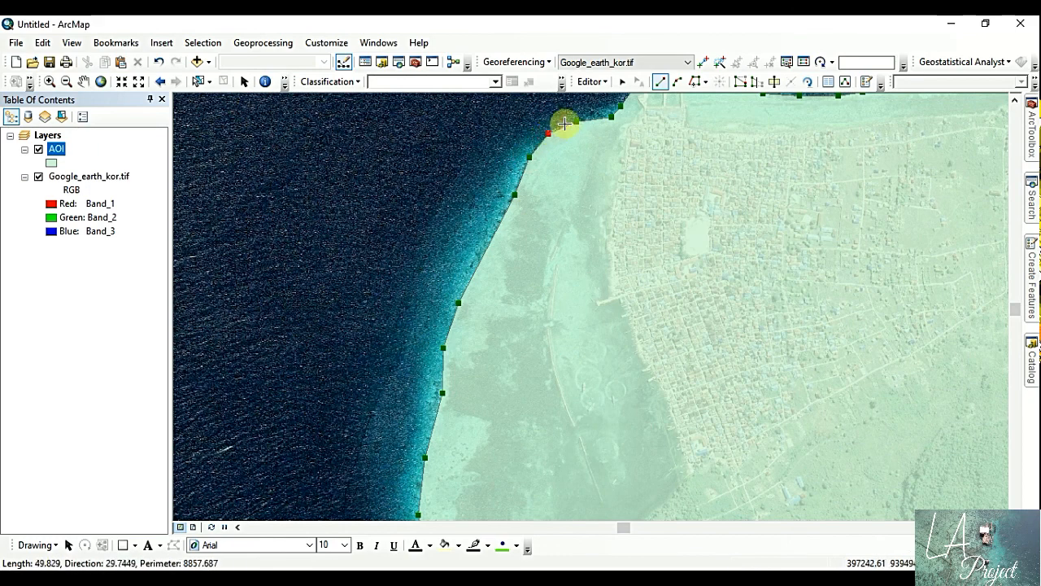
double_click(567, 123)
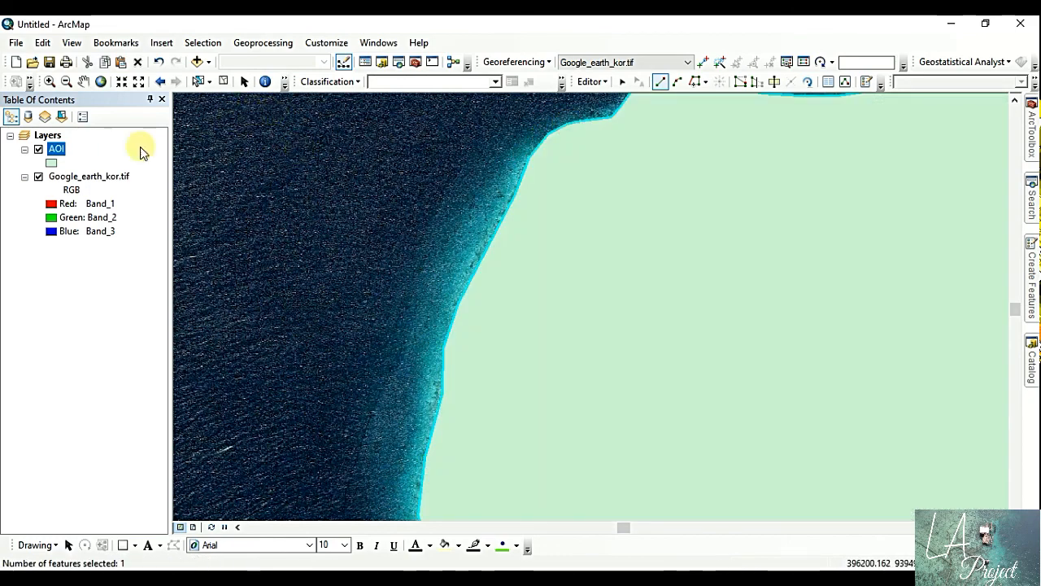
- Zoom to the AOI layer and place it beneath the Google_earth_kor.tif layer in the drawing order
right_click(56, 153)
left_click(117, 230)
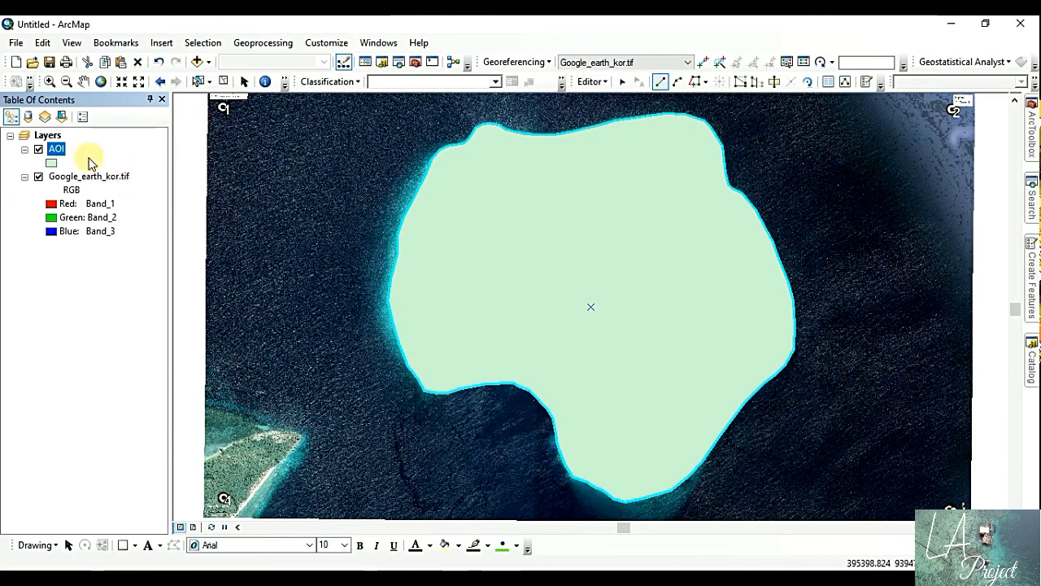
left_click_drag(57, 153, 82, 244)
- Stop editing, save the AOI edits, and turn off the display of the AOI layer
left_click(591, 81)
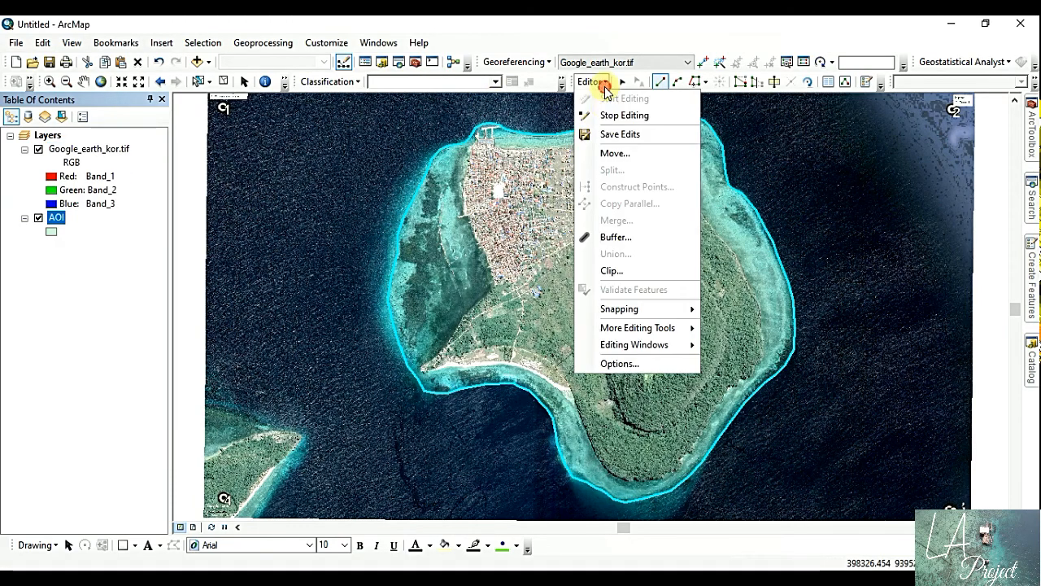
left_click(606, 116)
left_click(463, 344)
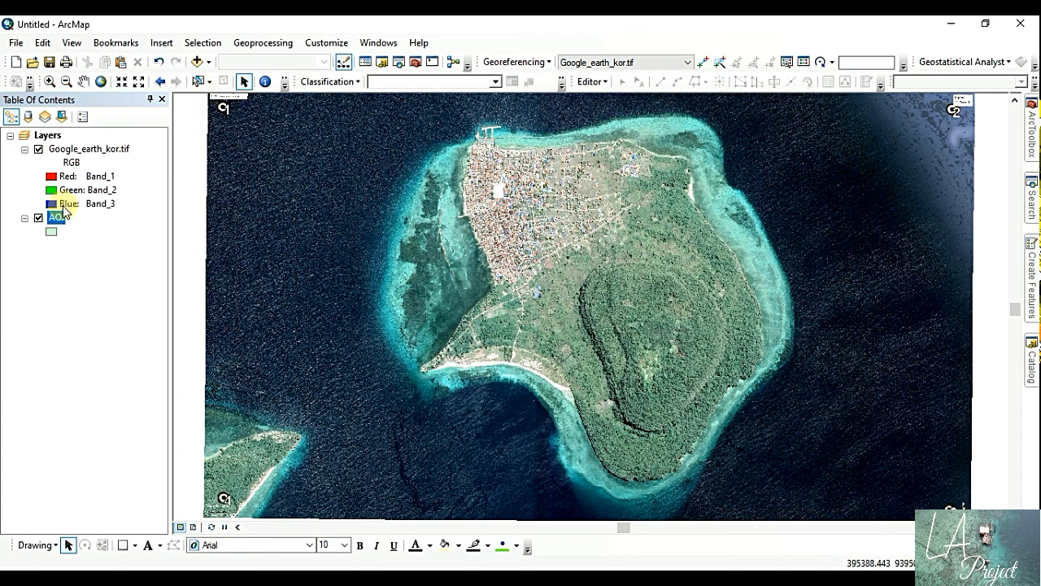
left_click(38, 218)
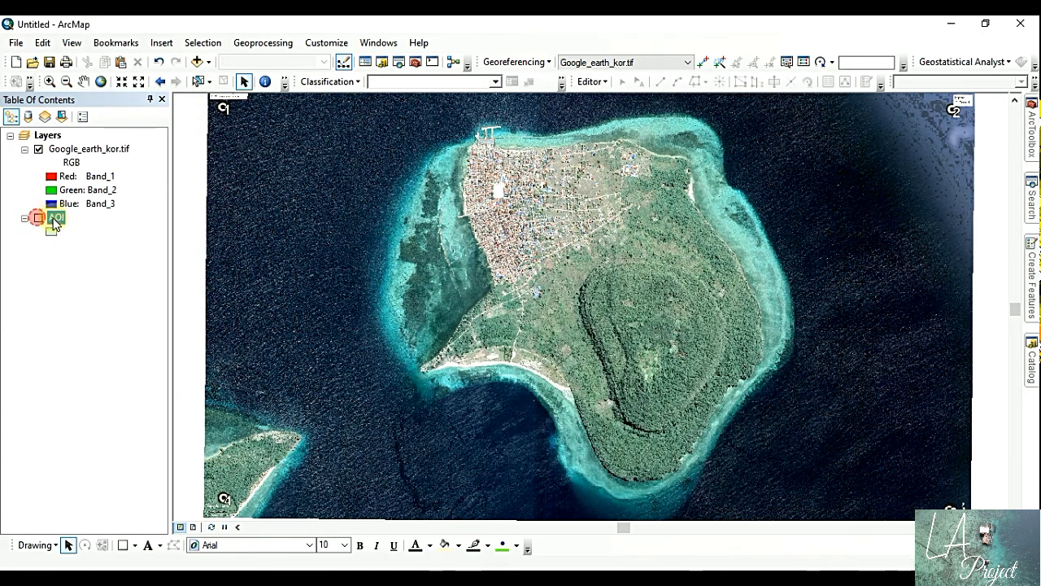
left_click(56, 218)
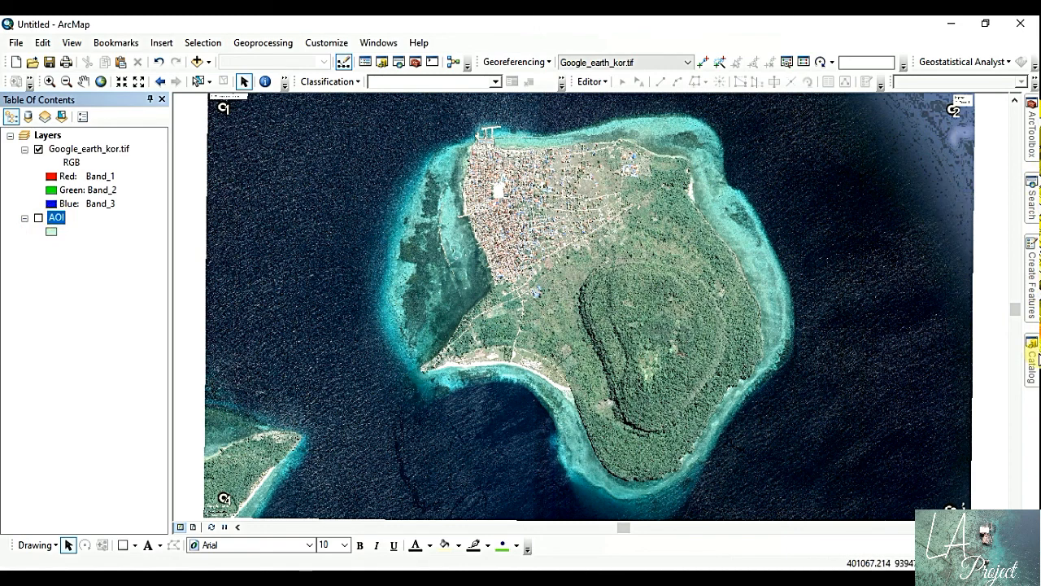
- Add DEM.tif from the Animasi 3D ArScen folder to the map and place it beneath the Google_earth_kor.tif layer
left_click(1033, 358)
left_click(918, 193)
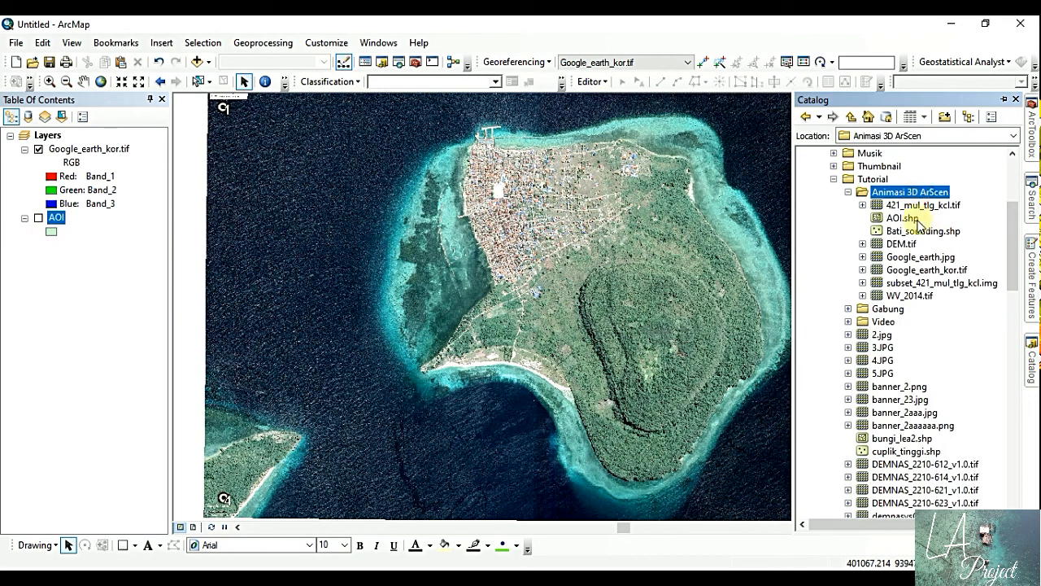
left_click(901, 244)
left_click_drag(122, 269, 186, 291)
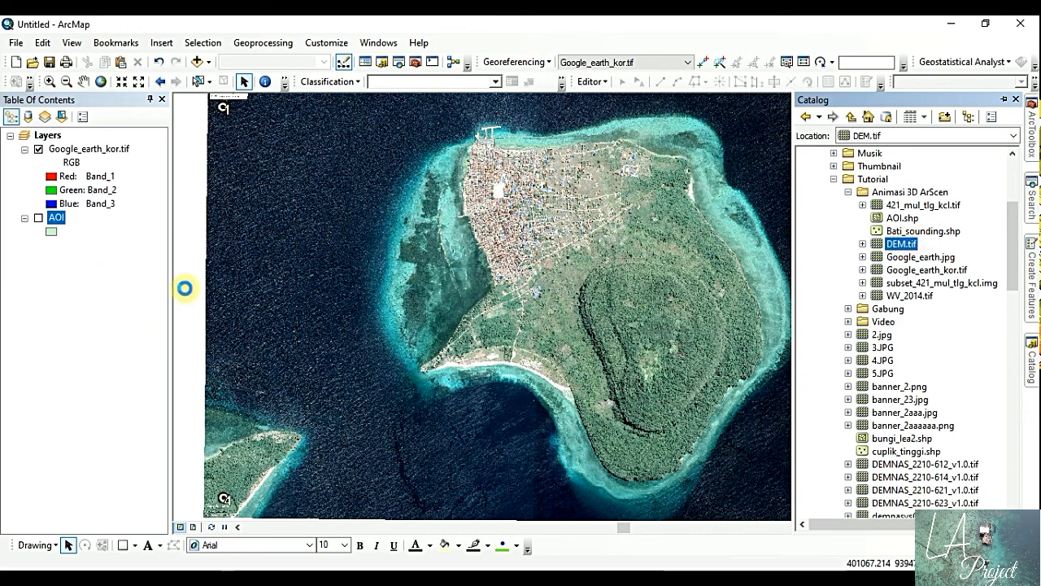
left_click_drag(63, 245, 63, 215)
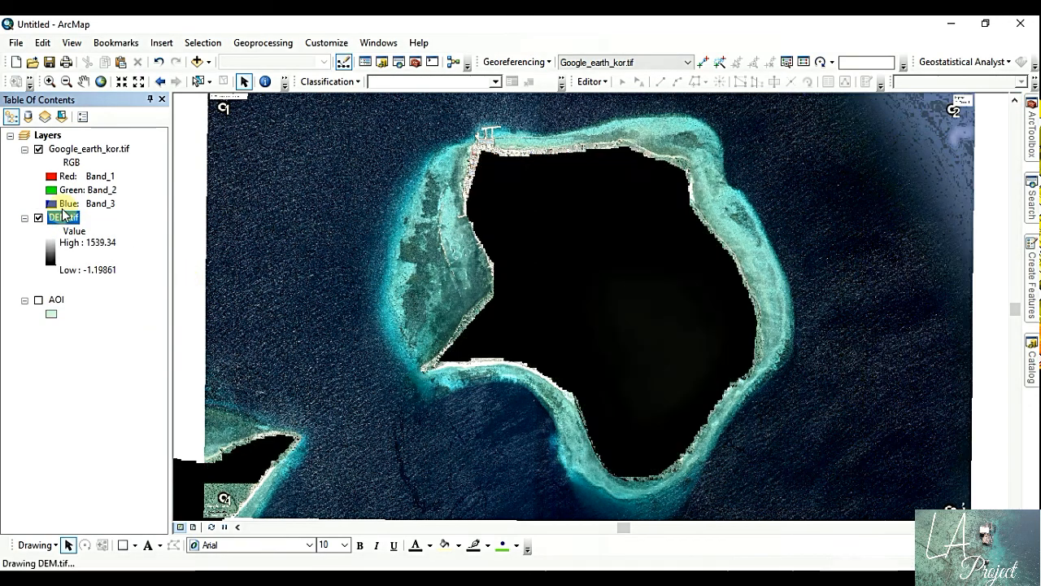
- Turn off the display of the Google_earth_kor.tif layer and zoom to the full extent of the DEM.tif layer
left_click(38, 149)
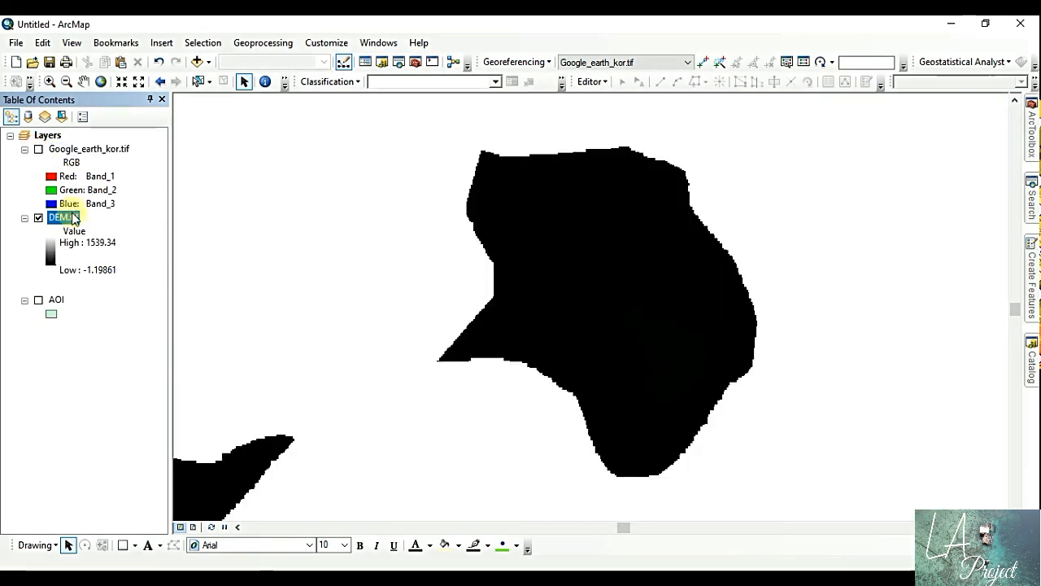
right_click(74, 225)
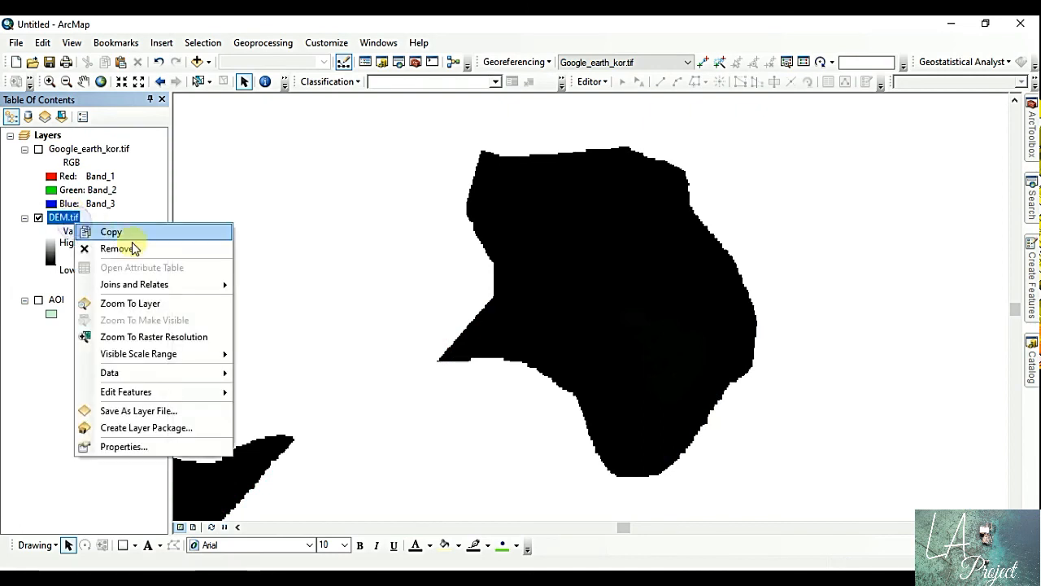
left_click(130, 302)
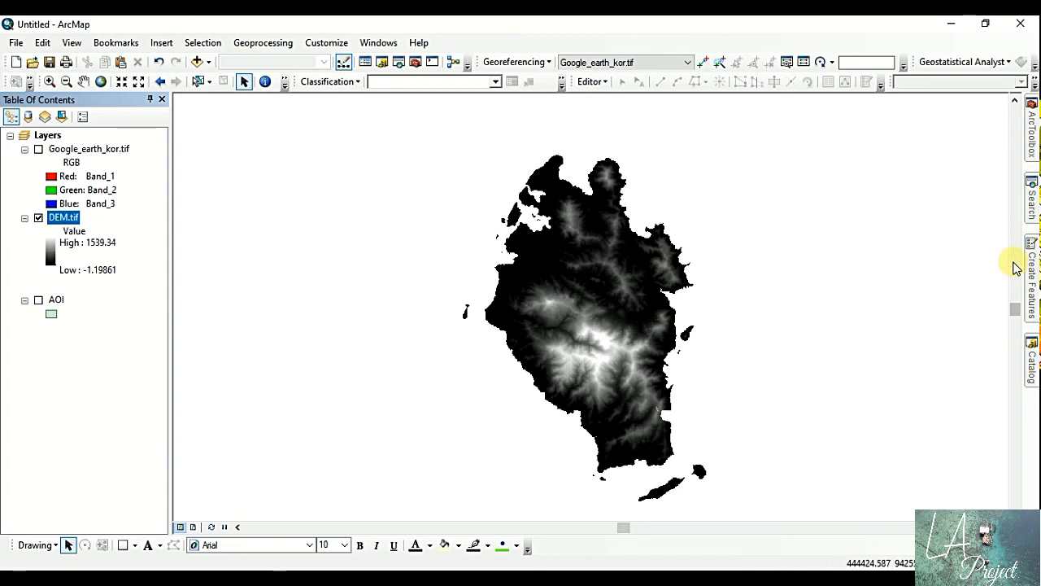
- Add 421_mul_tlg_kcl.tif from the Animasi 3D ArScen folder above the DEM layer, accepting its unknown spatial reference, and zoom to it
left_click(1038, 345)
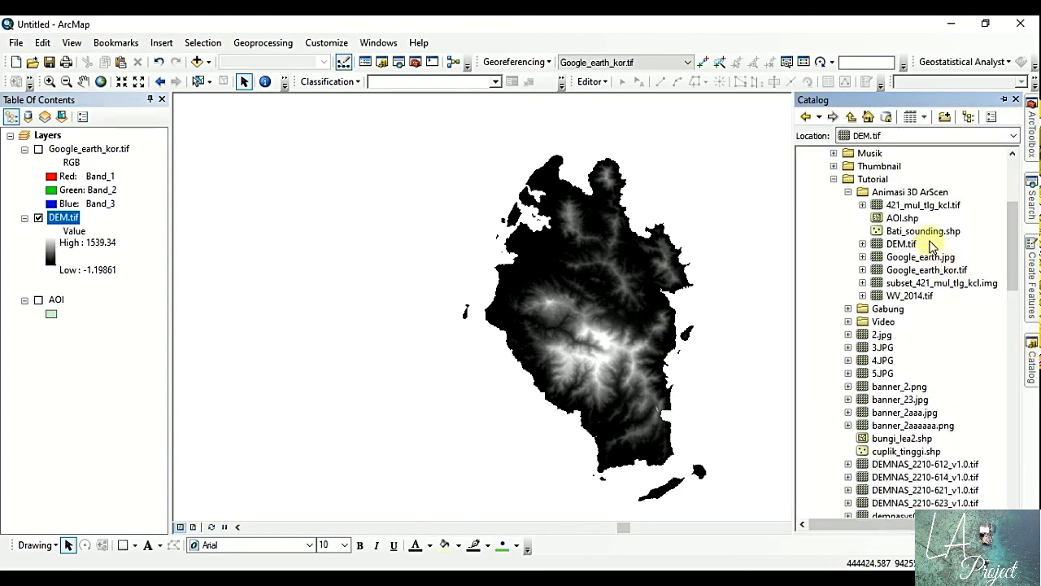
left_click(944, 206)
left_click_drag(286, 209, 130, 217)
left_click(627, 369)
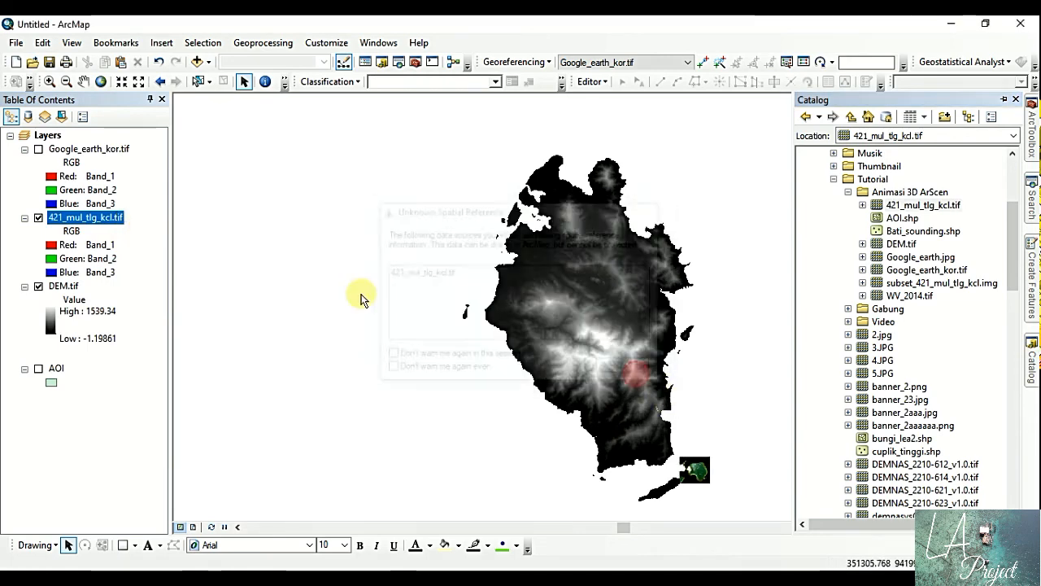
right_click(118, 218)
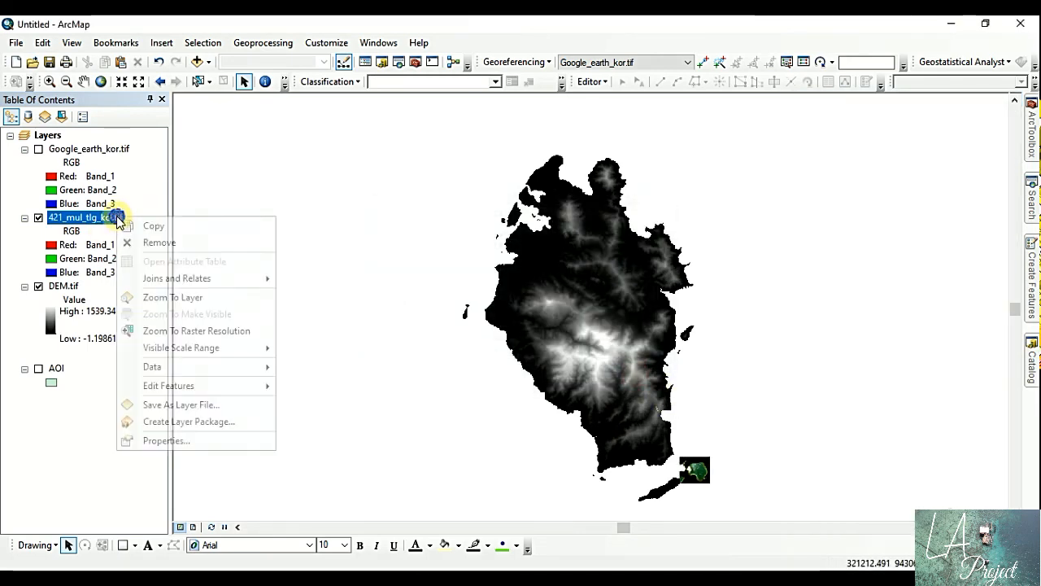
left_click(207, 299)
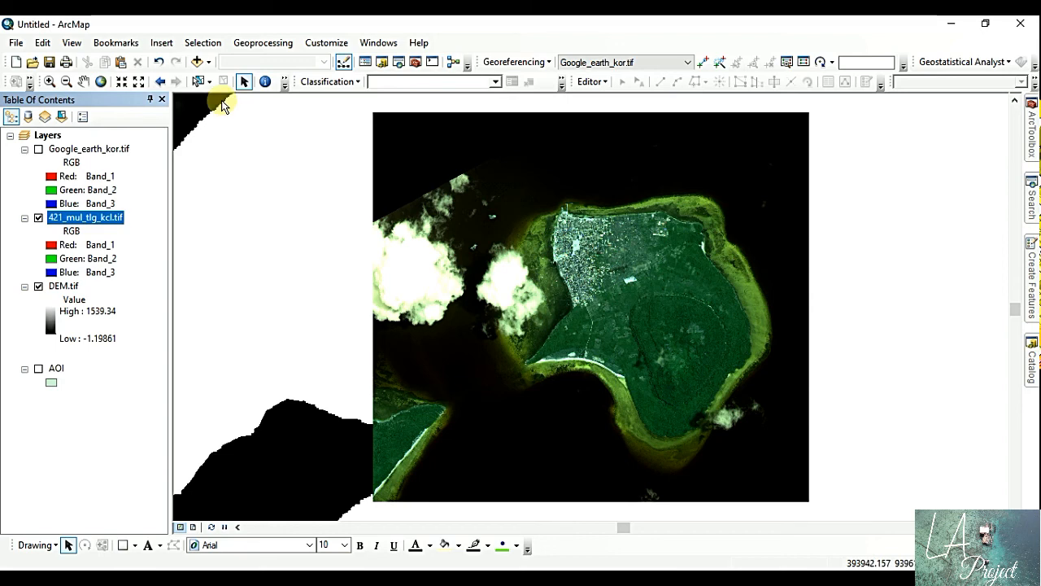
left_click(91, 152)
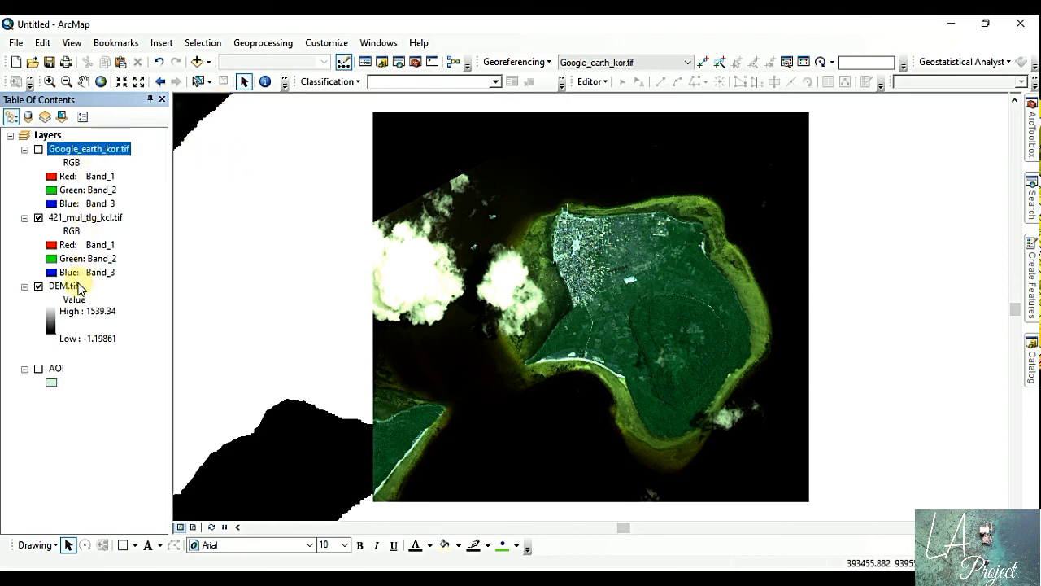
left_click(78, 287)
left_click(84, 221)
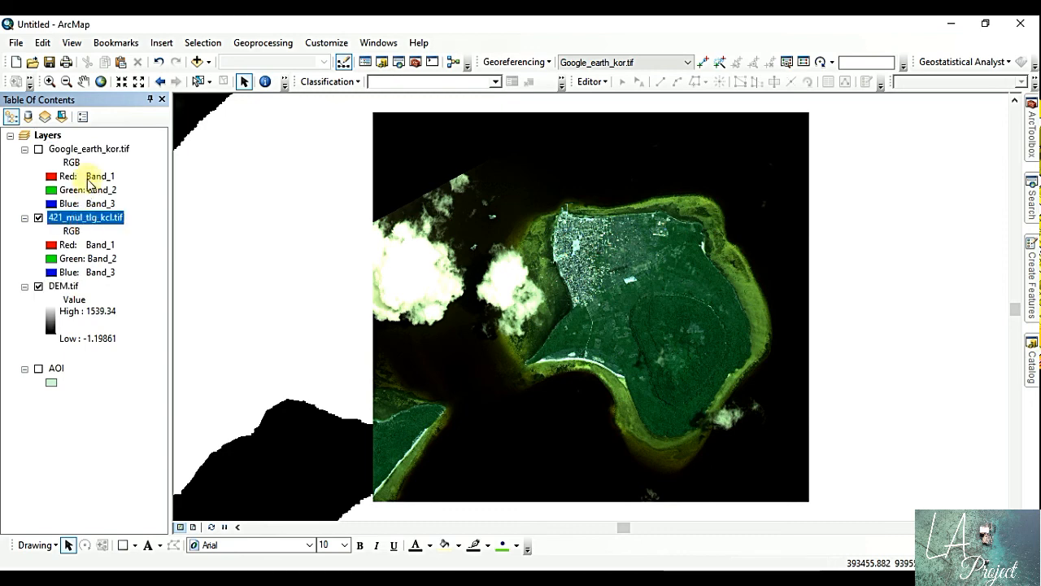
left_click(87, 151)
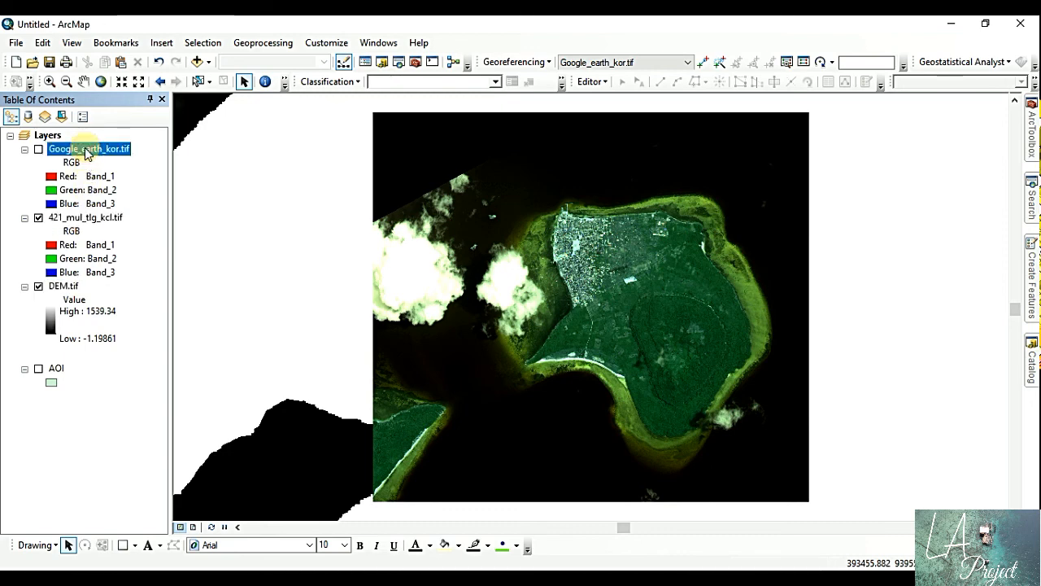
- Hide the 421_mul_tlg_kcl.tif and DEM.tif layers, and display the AOI layer at the beginning of the drawing order
left_click(38, 217)
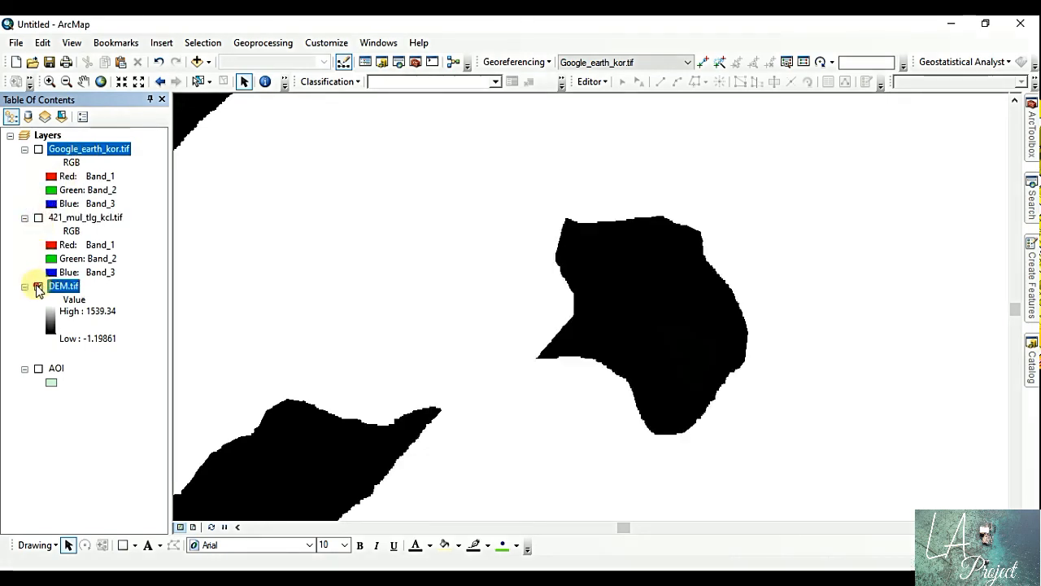
left_click(38, 286)
left_click(56, 368)
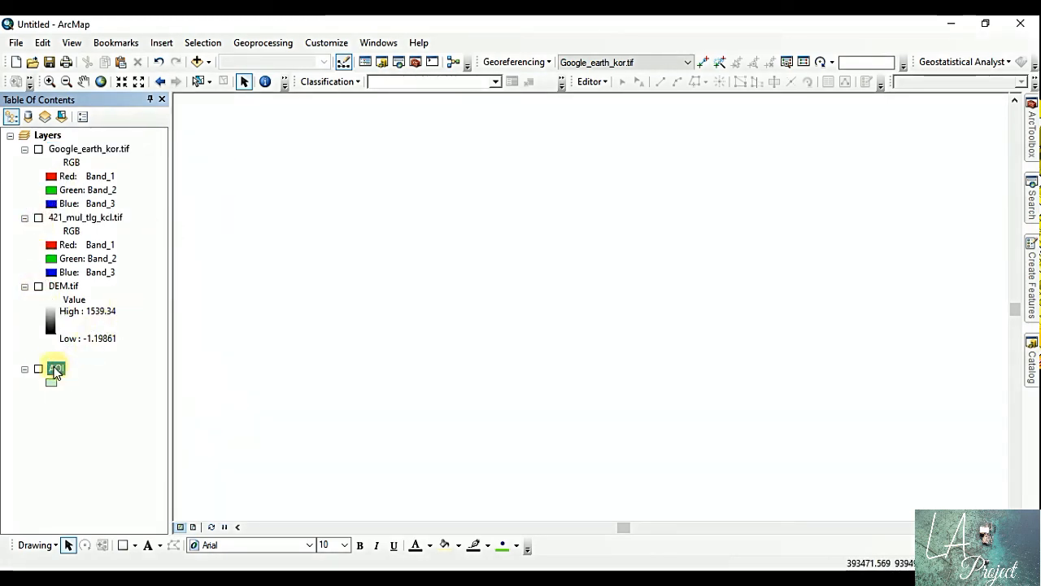
left_click(39, 369)
left_click_drag(53, 373, 71, 145)
- Turn on the display of all three raster layers and move the AOI layer beneath them in the drawing order
left_click(38, 177)
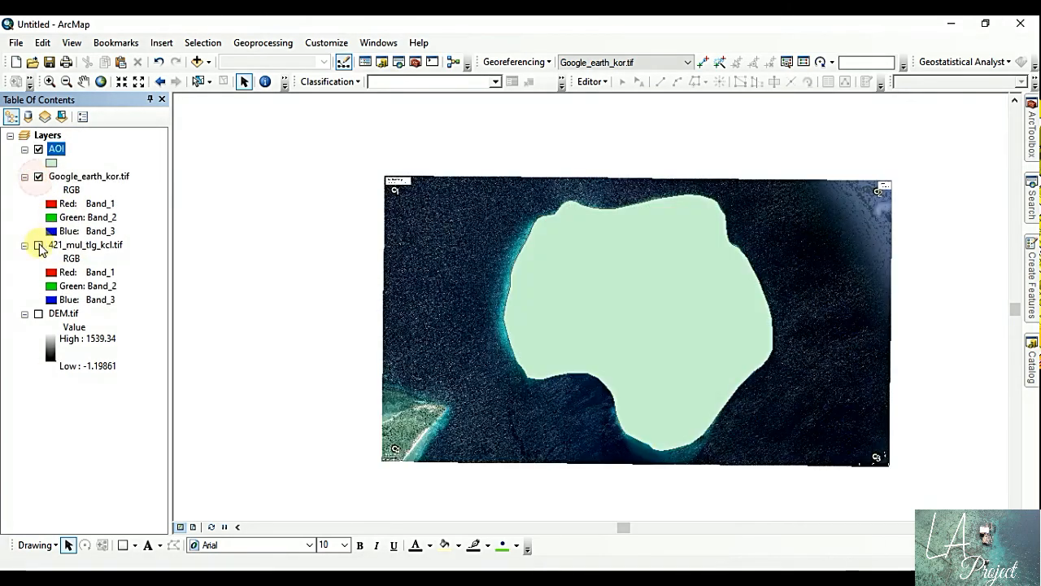
left_click(39, 245)
left_click(38, 314)
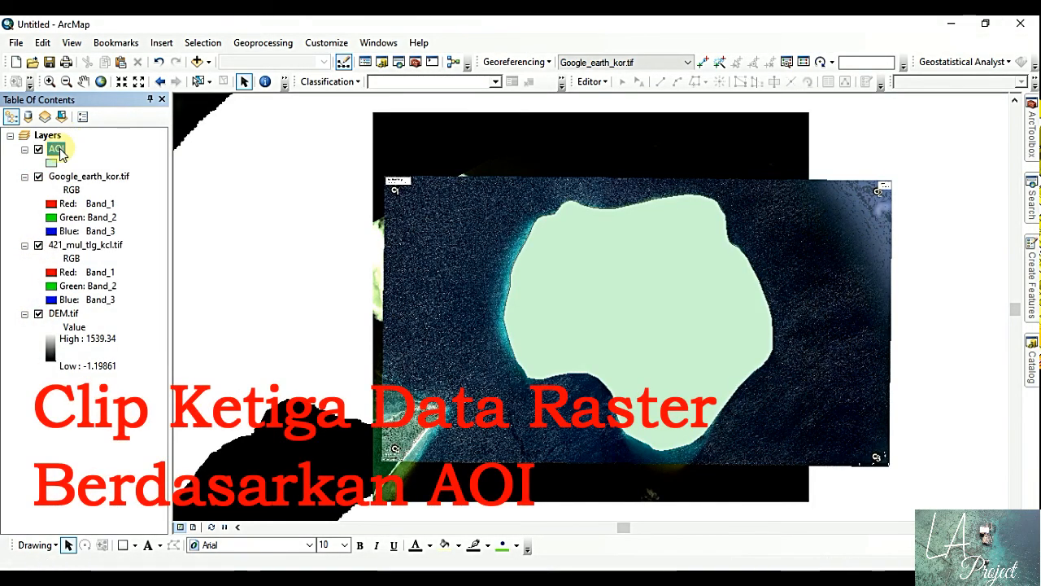
left_click_drag(84, 293, 77, 370)
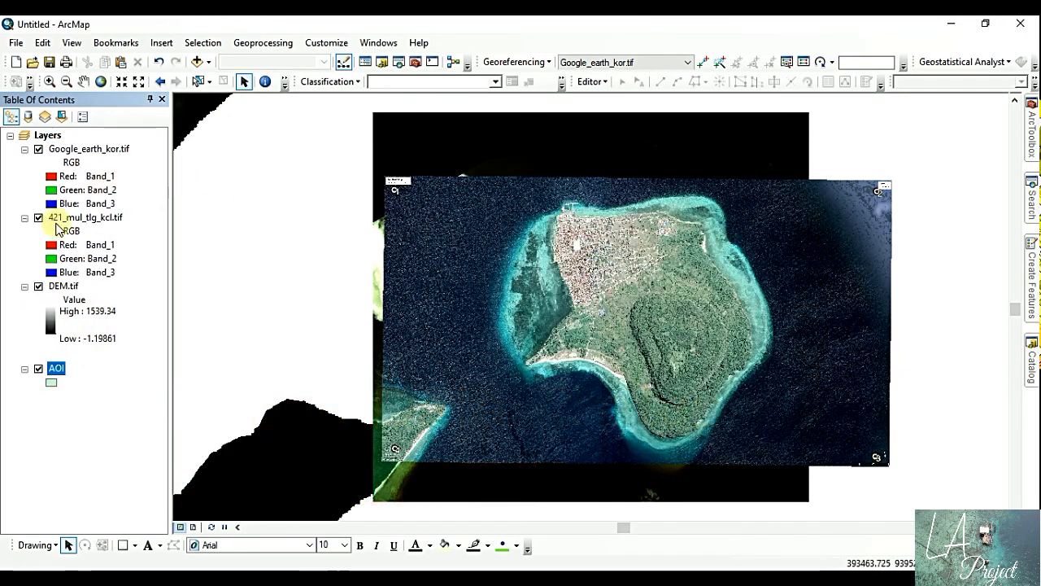
left_click(38, 218)
left_click(38, 218)
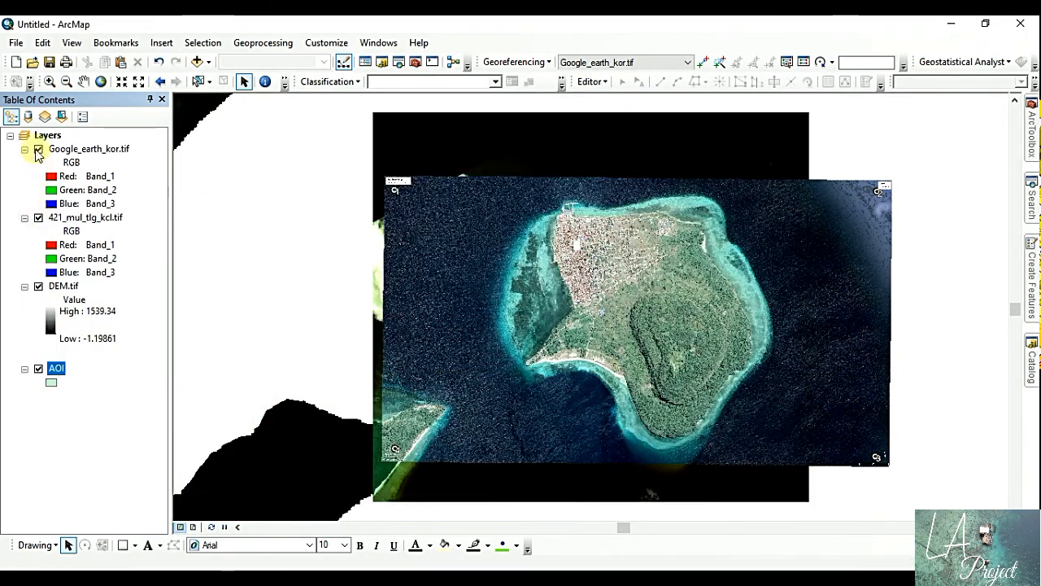
left_click(39, 150)
left_click(38, 150)
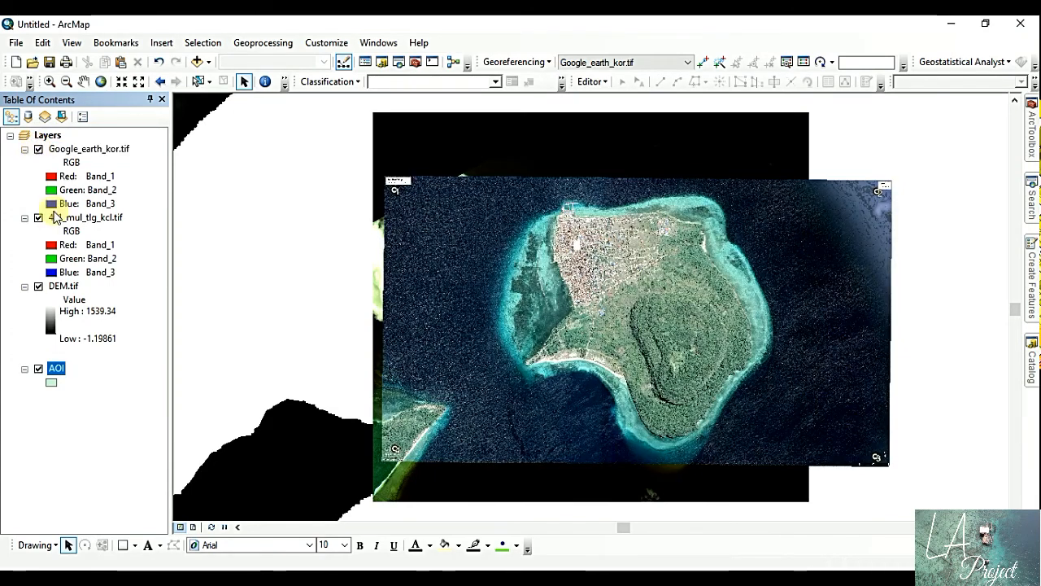
- Collapse the 421_mul_tlg_kcl.tif legend and select all records in the AOI layer's attribute table
left_click(24, 218)
left_click(55, 315)
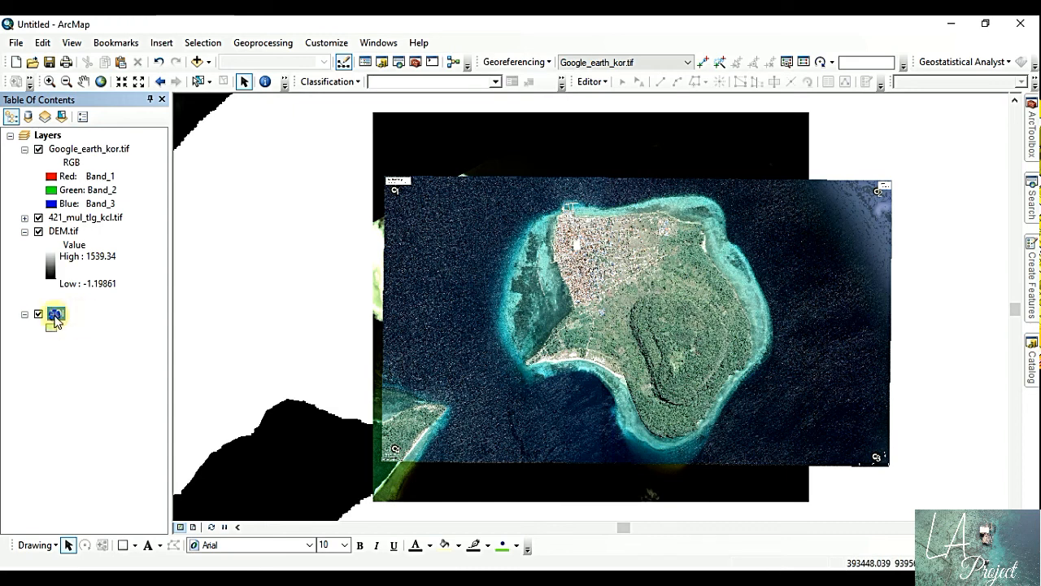
right_click(54, 317)
left_click(154, 62)
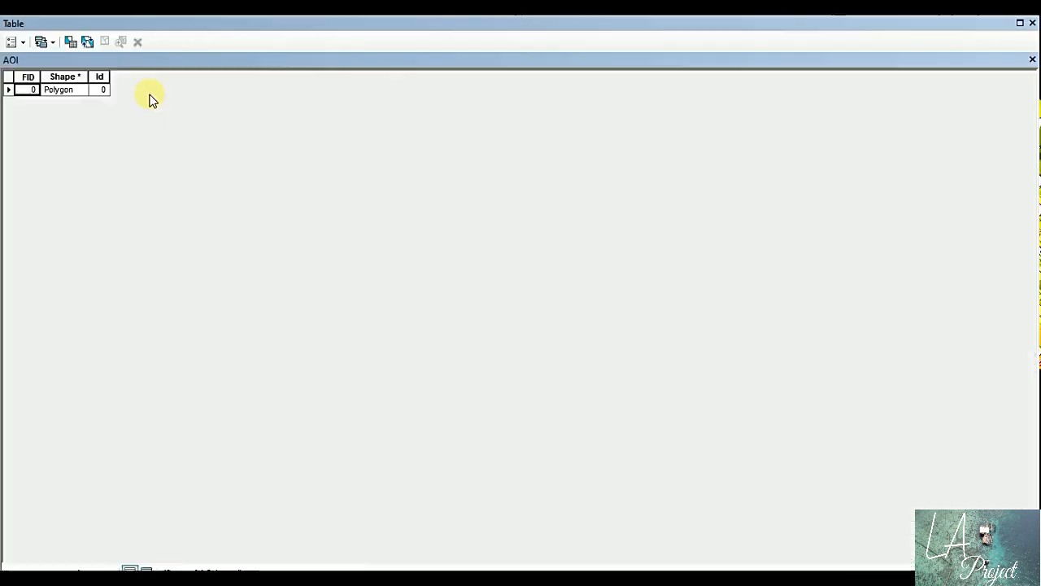
key("ctrl+a")
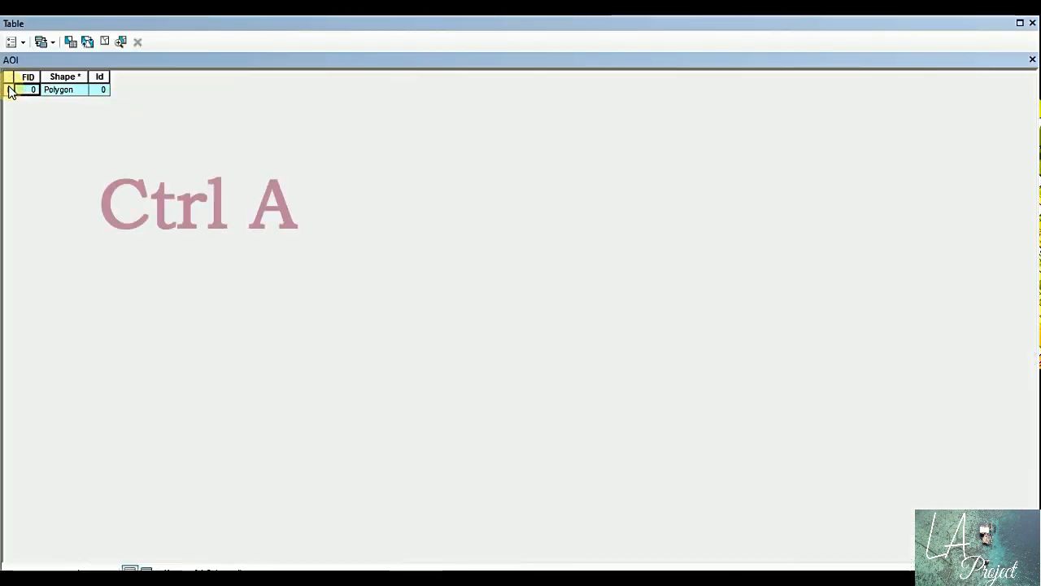
left_click(1031, 61)
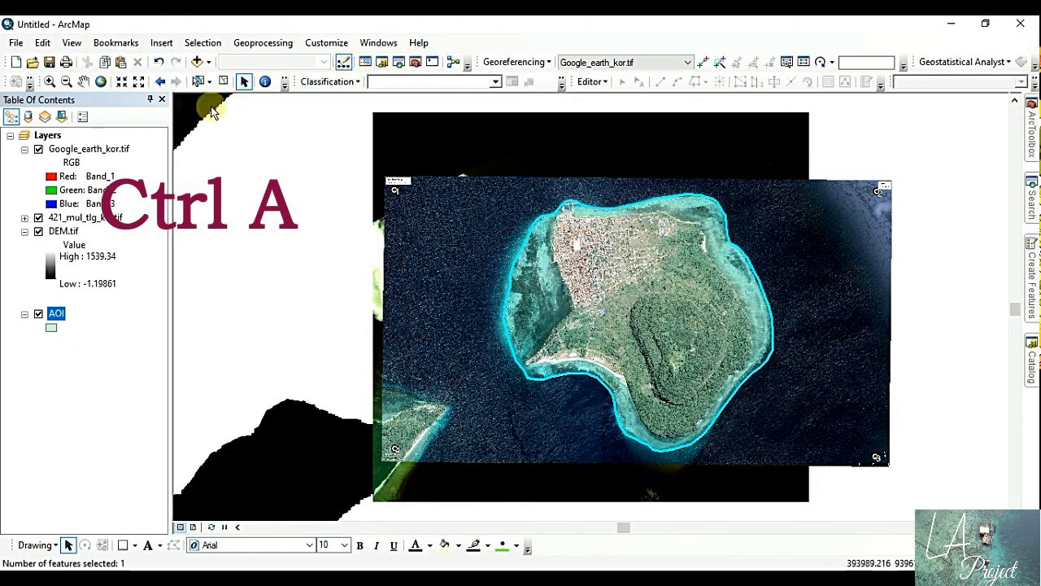
- Clip the Google_earth_kor.tif raster to the selected AOI polygon with the Image Analysis Clip function
left_click(126, 151)
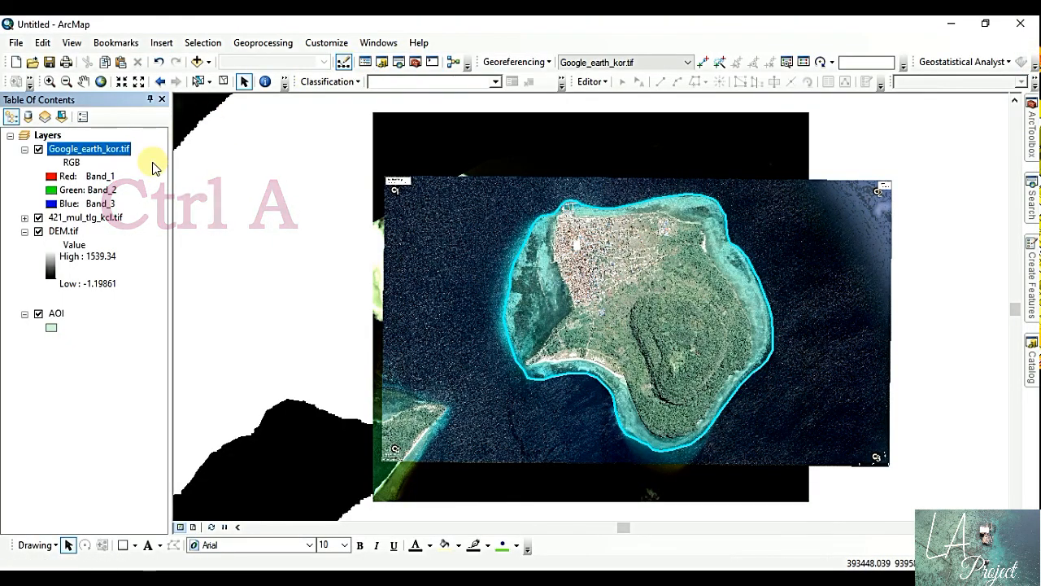
left_click(378, 42)
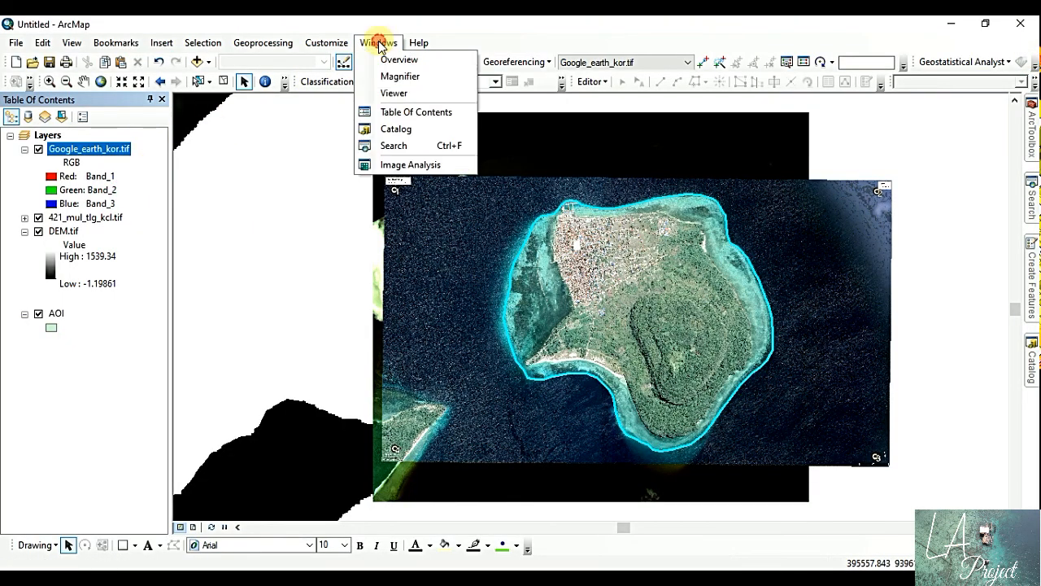
left_click(413, 166)
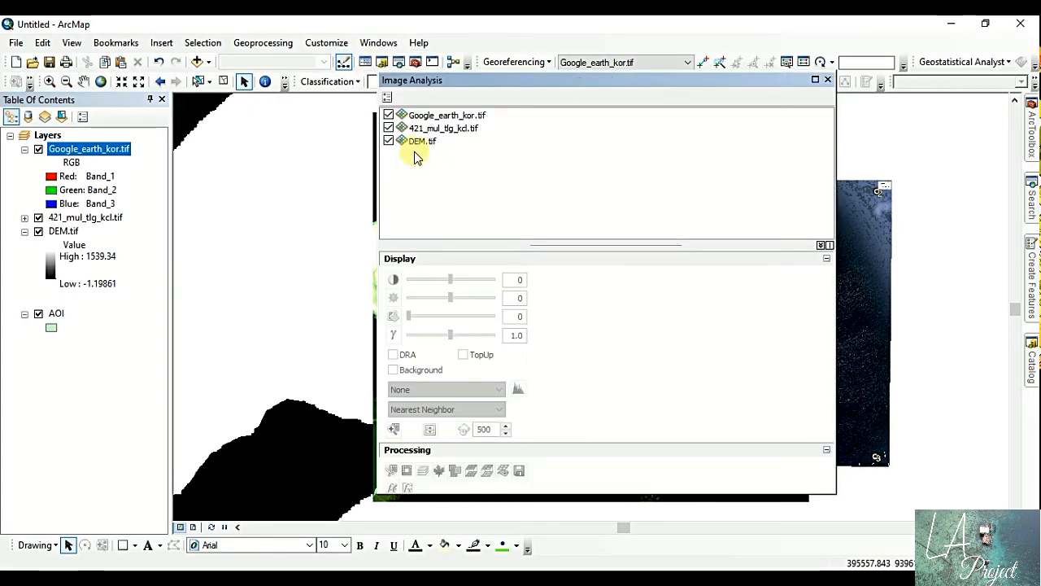
left_click(477, 119)
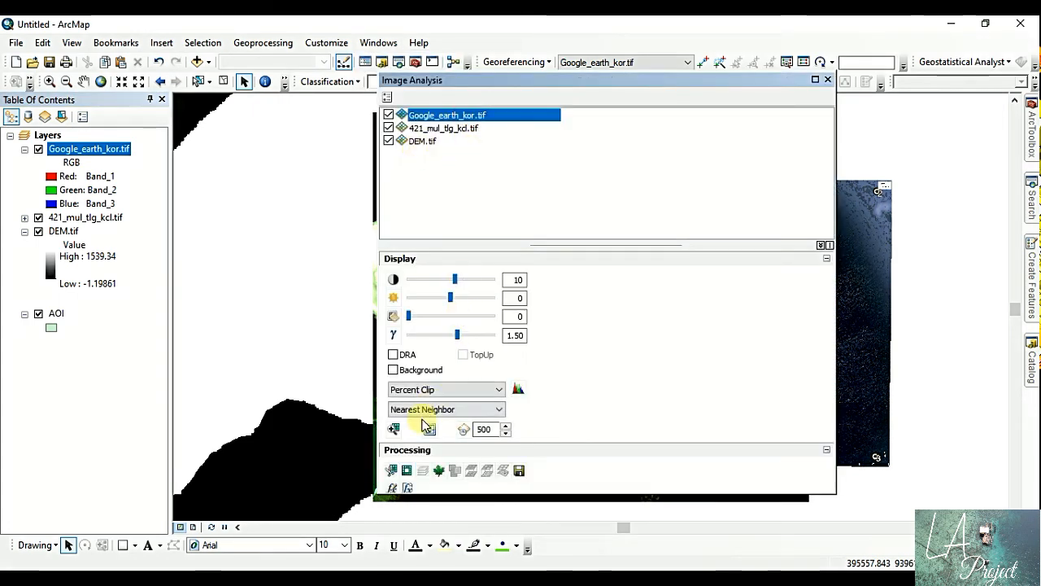
left_click(392, 471)
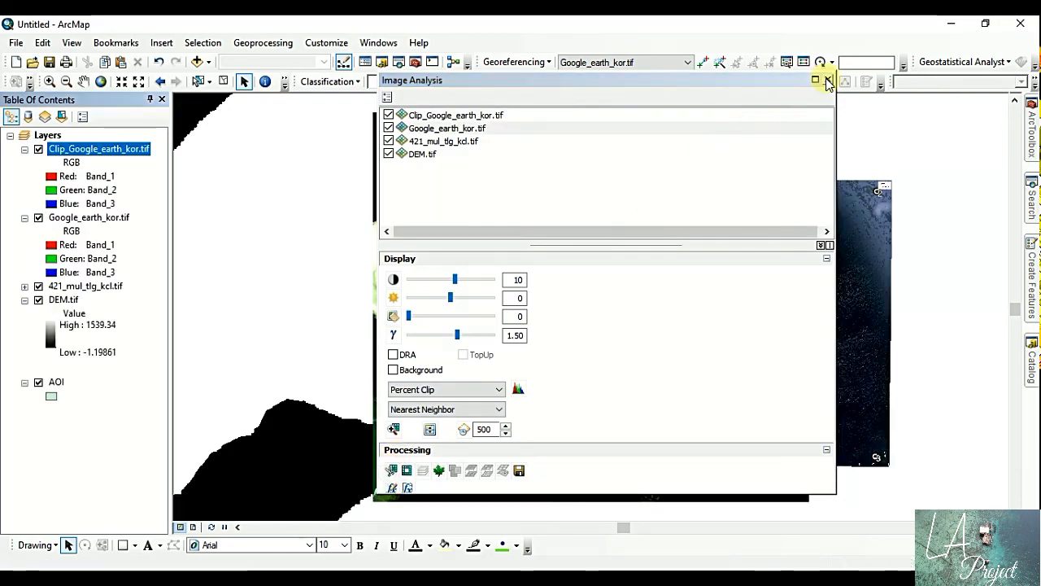
left_click(827, 80)
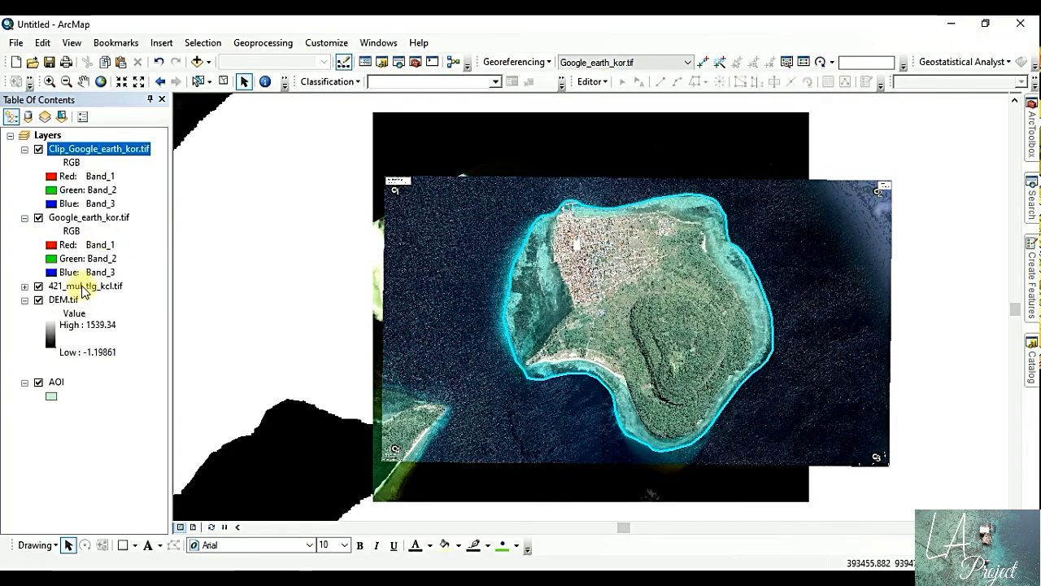
- Clip the 421_mul_tlg_kcl.tif raster to the selected AOI polygon with the Image Analysis Clip function
left_click(82, 287)
left_click(378, 43)
left_click(388, 163)
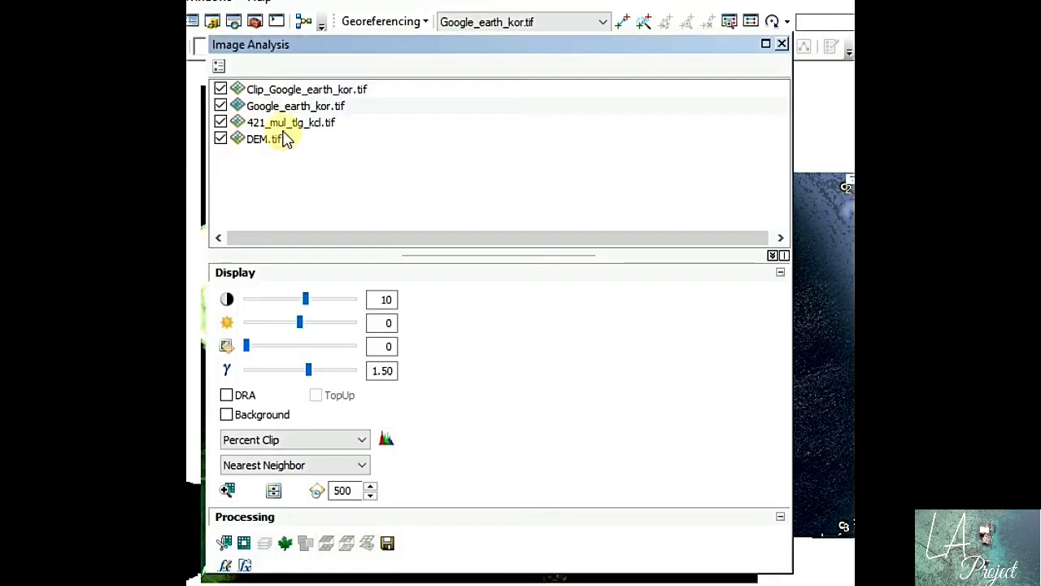
left_click(291, 122)
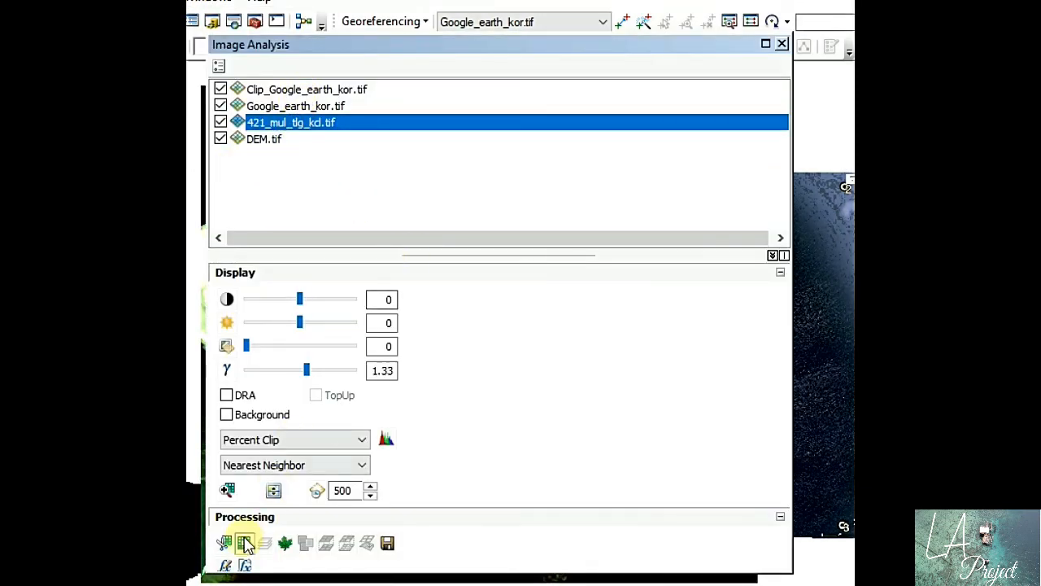
left_click(224, 543)
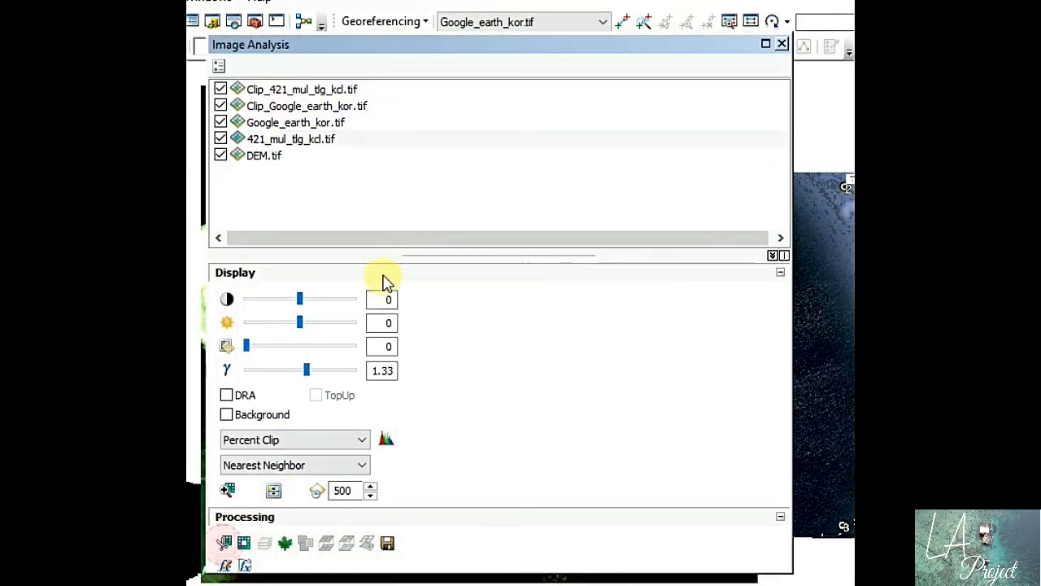
- Clip the DEM.tif raster to the selected AOI polygon and close Image Analysis
left_click(268, 155)
left_click(225, 544)
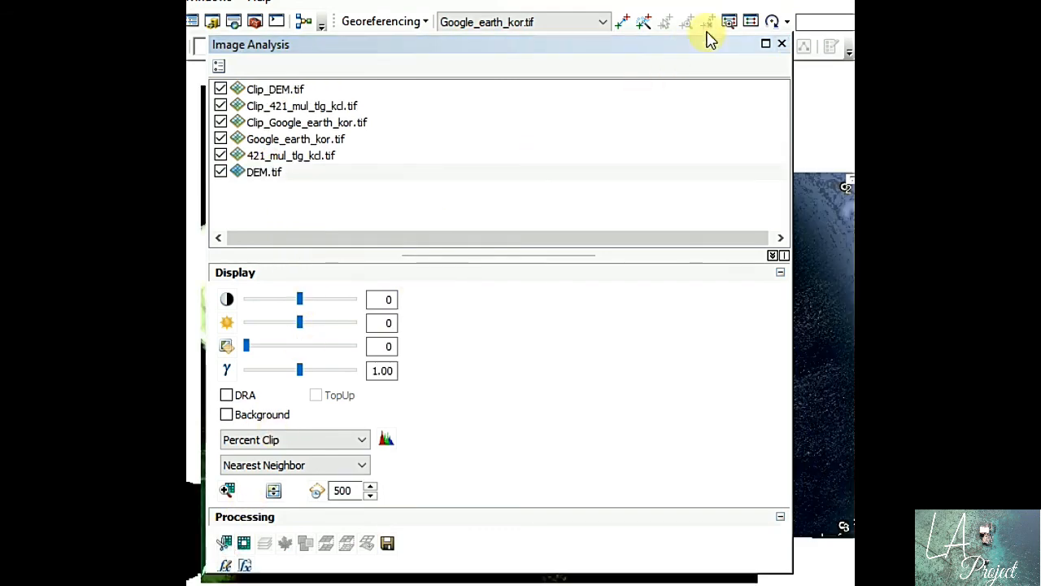
left_click(781, 45)
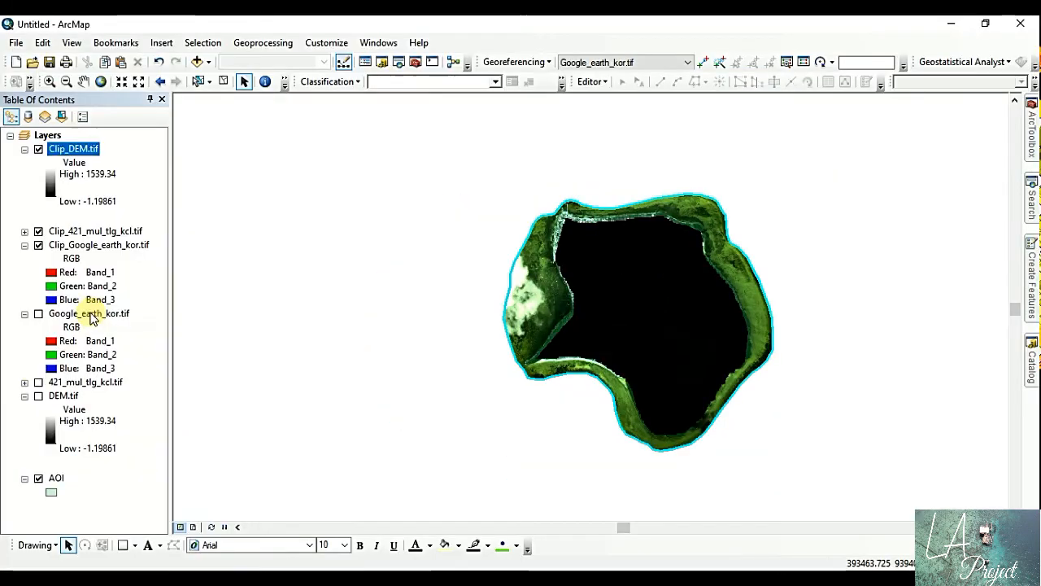
- Remove the unclipped Google_earth_kor.tif, 421_mul_tlg_kcl.tif and DEM.tif layers from the map
left_click(89, 313)
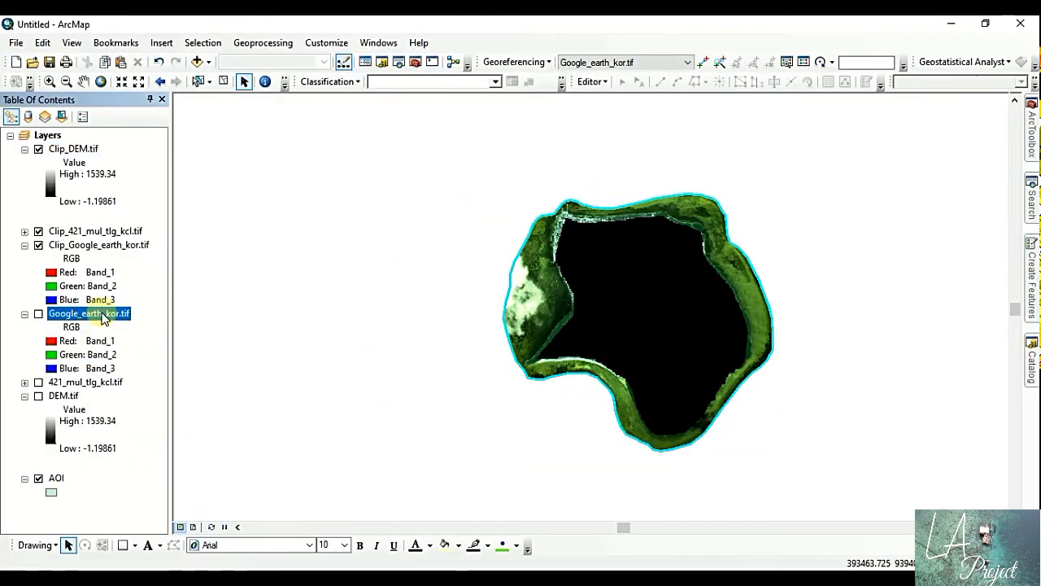
right_click(103, 318)
left_click(160, 340)
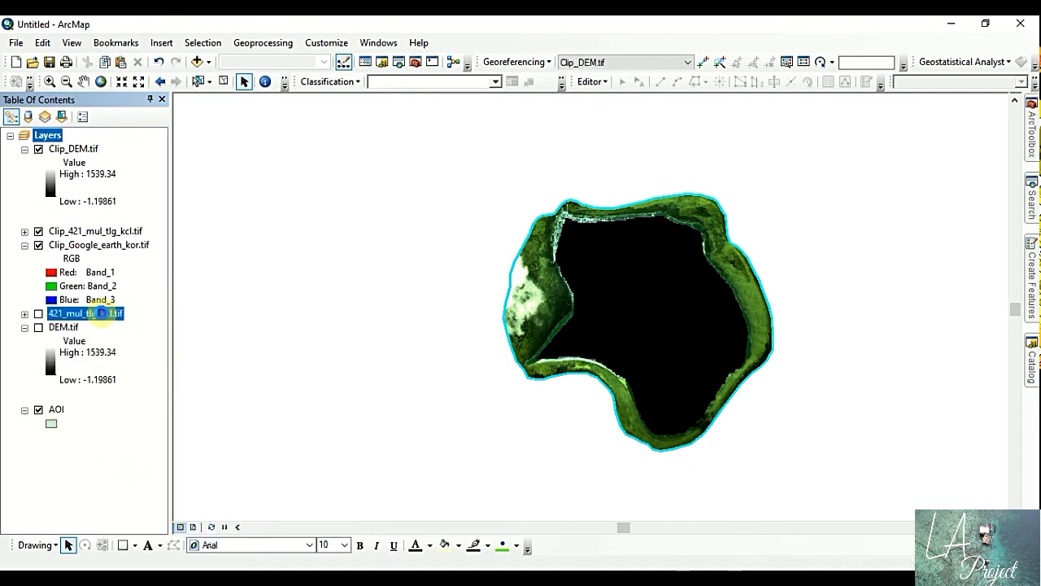
right_click(103, 314)
left_click(143, 338)
right_click(79, 319)
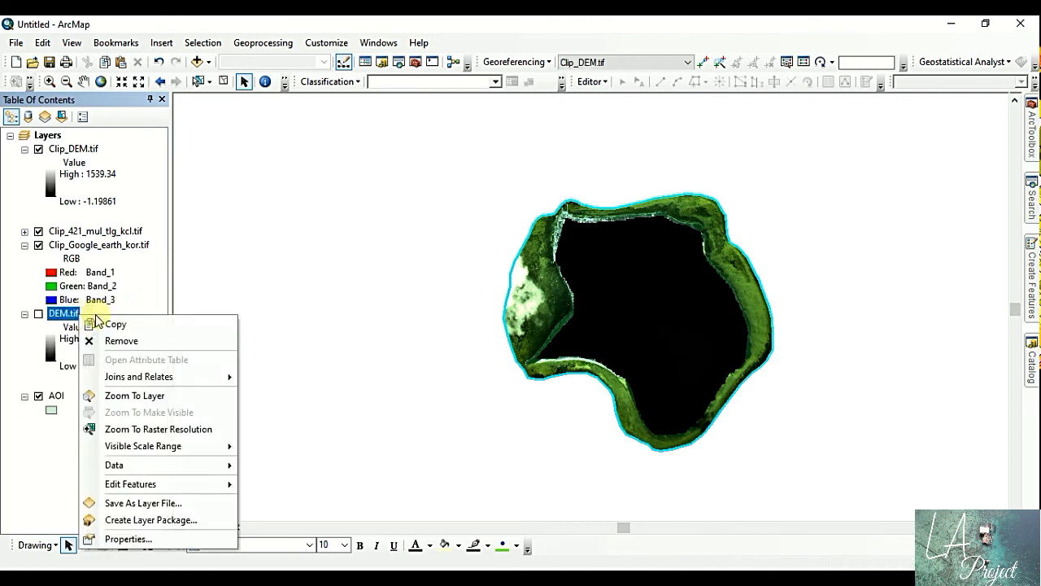
left_click(106, 340)
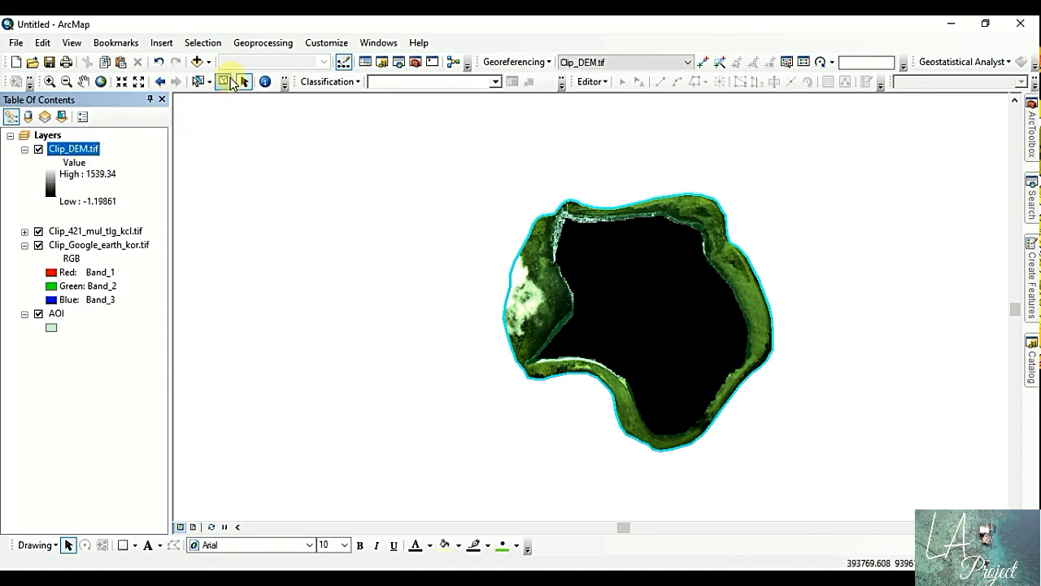
- Save the map document as Blajar_3D in the Animasi 3D ArScen folder under SIG\Tutorial
left_click(49, 61)
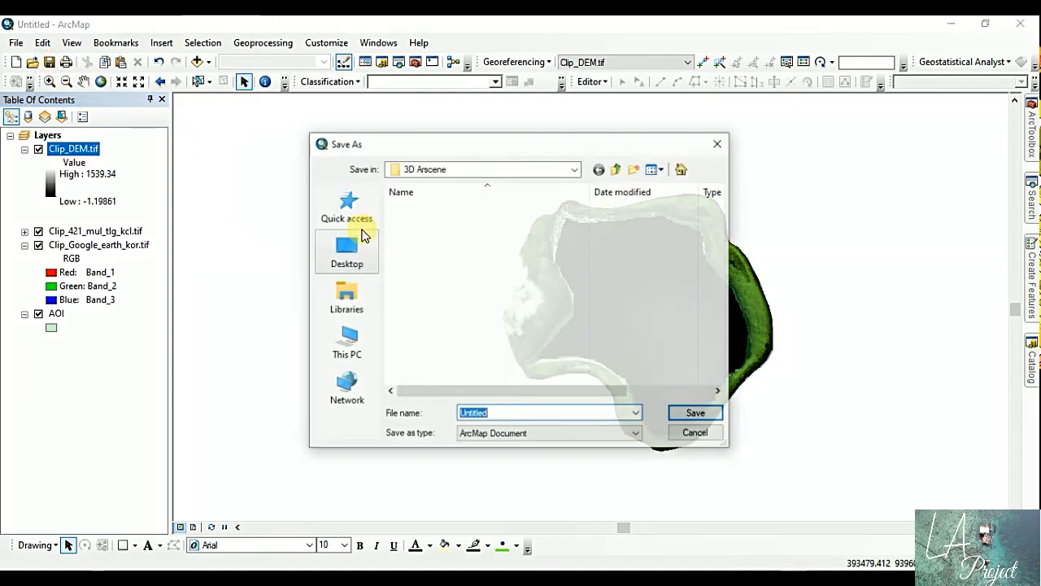
left_click(575, 168)
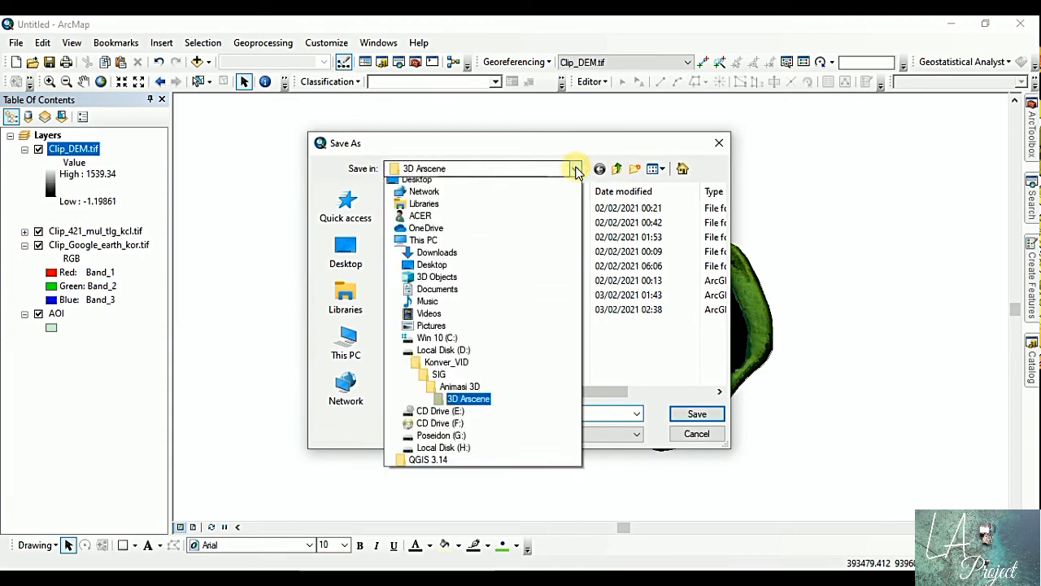
left_click(468, 394)
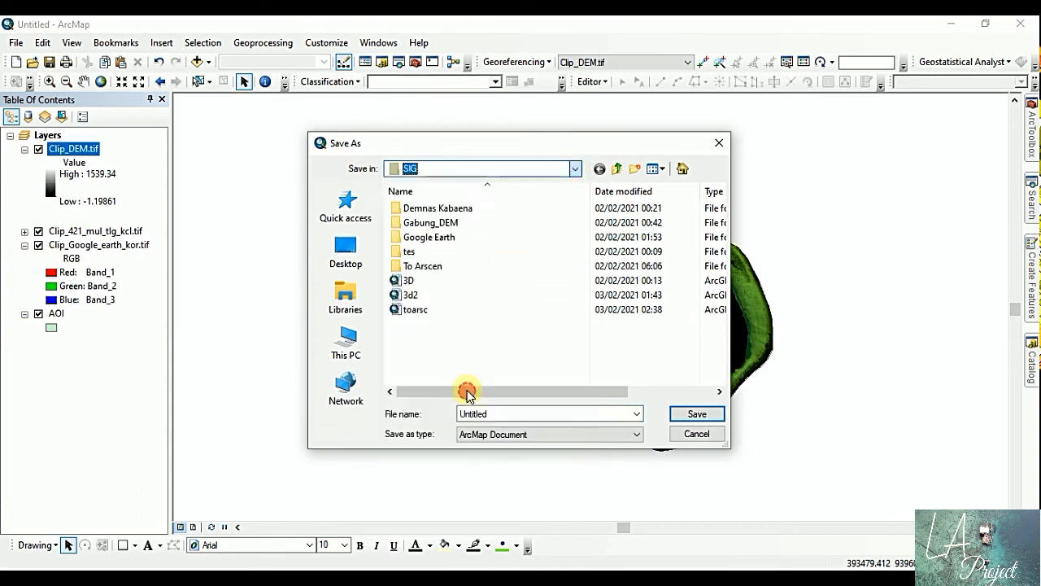
left_click(672, 352)
scroll(570, 350, "down", 2)
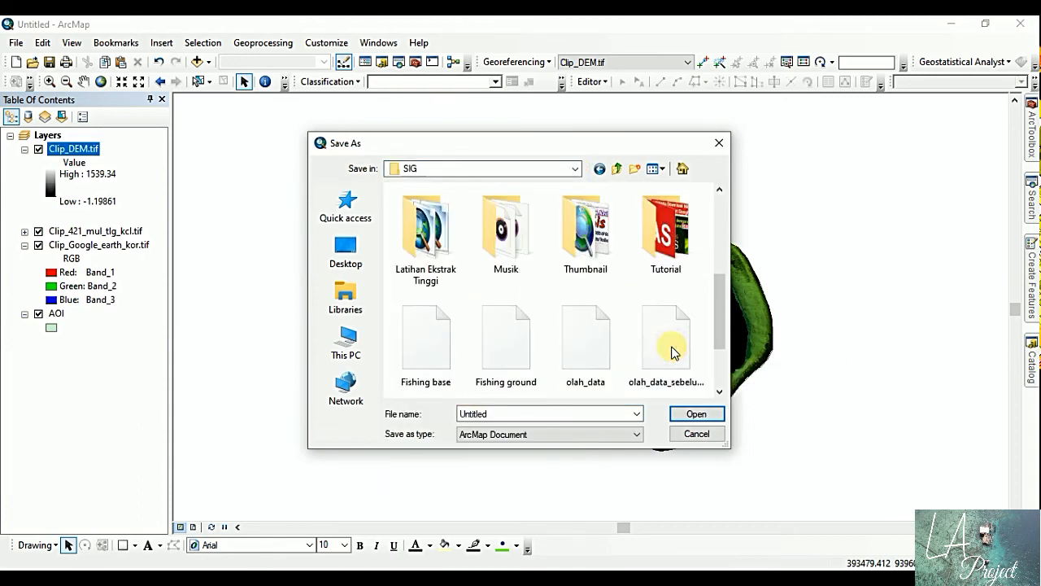
scroll(517, 348, "up", 1)
scroll(518, 348, "down", 2)
scroll(517, 348, "up", 2)
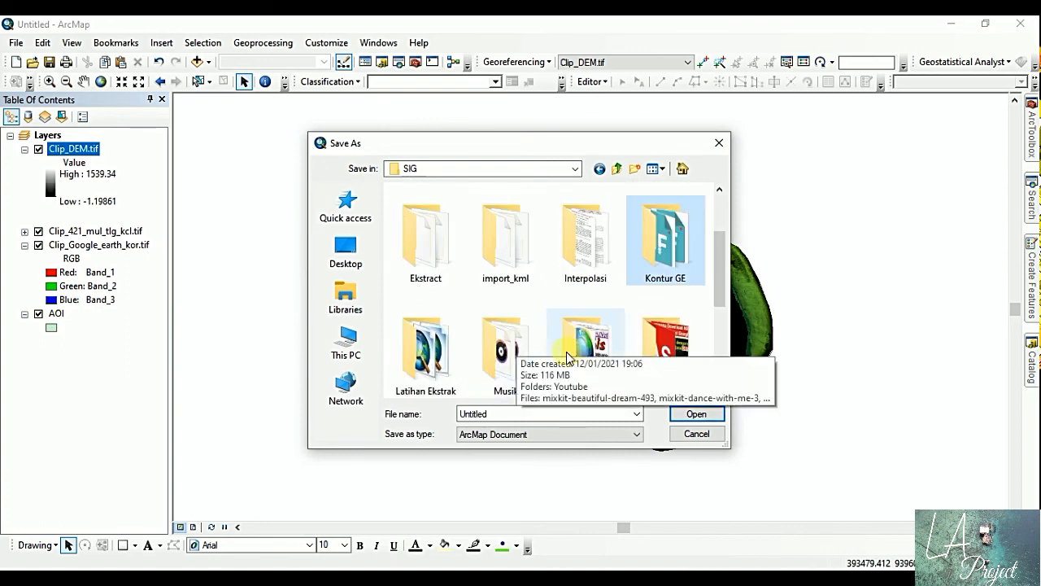
left_click(651, 356)
double_click(651, 355)
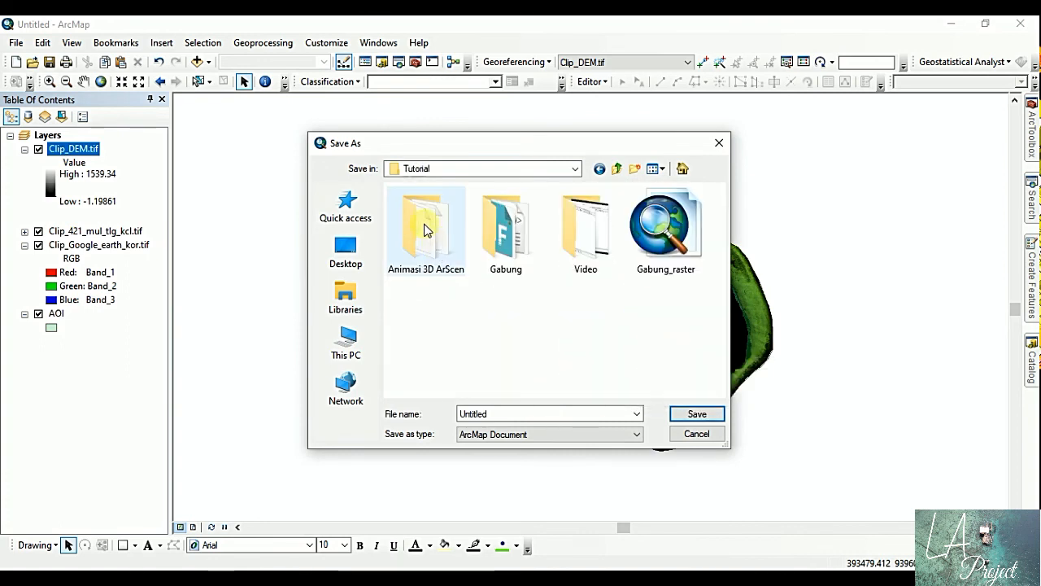
double_click(444, 242)
double_click(506, 411)
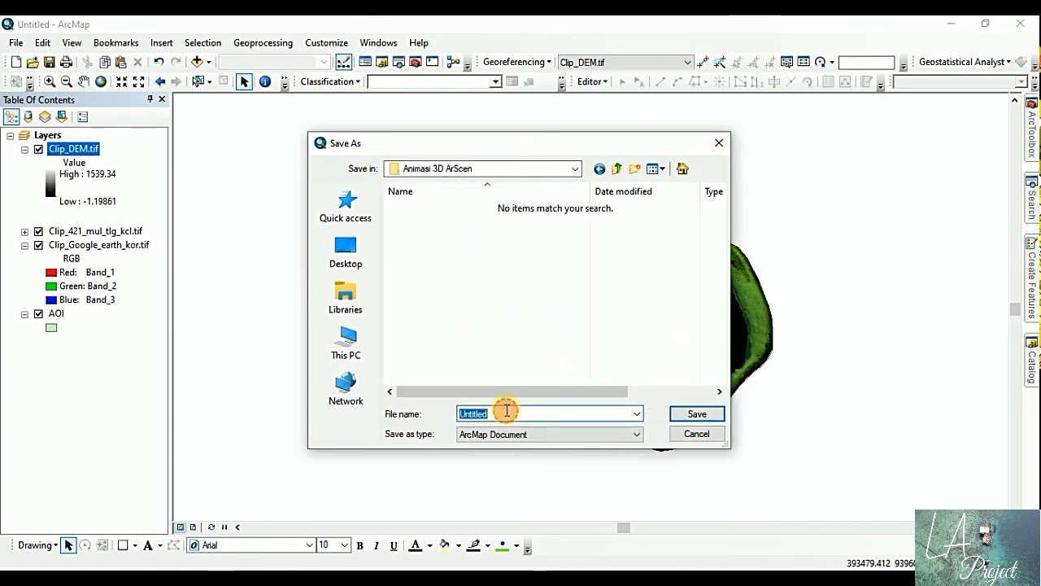
type("Bl")
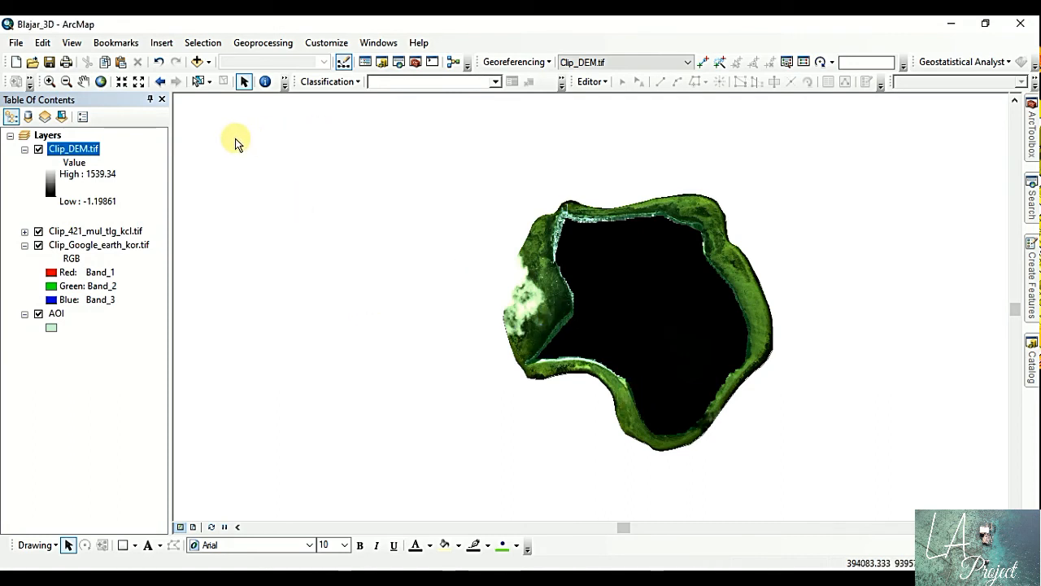
- Collapse the Clip_Google_earth_kor.tif and AOI legends, hide both clipped image rasters and select the Clip_DEM.tif layer
left_click(24, 245)
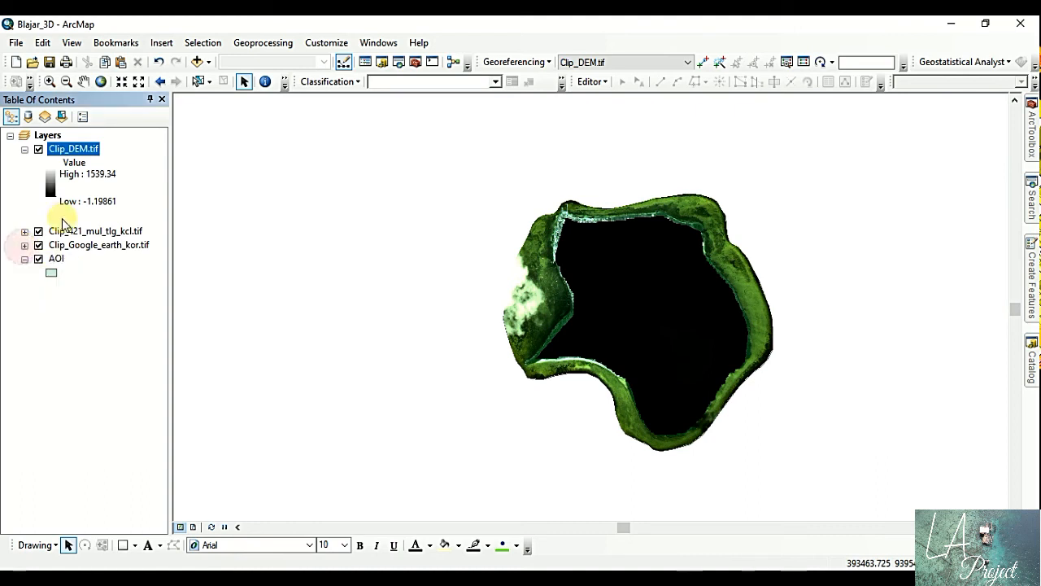
left_click(25, 259)
left_click(38, 245)
left_click(37, 232)
left_click(38, 232)
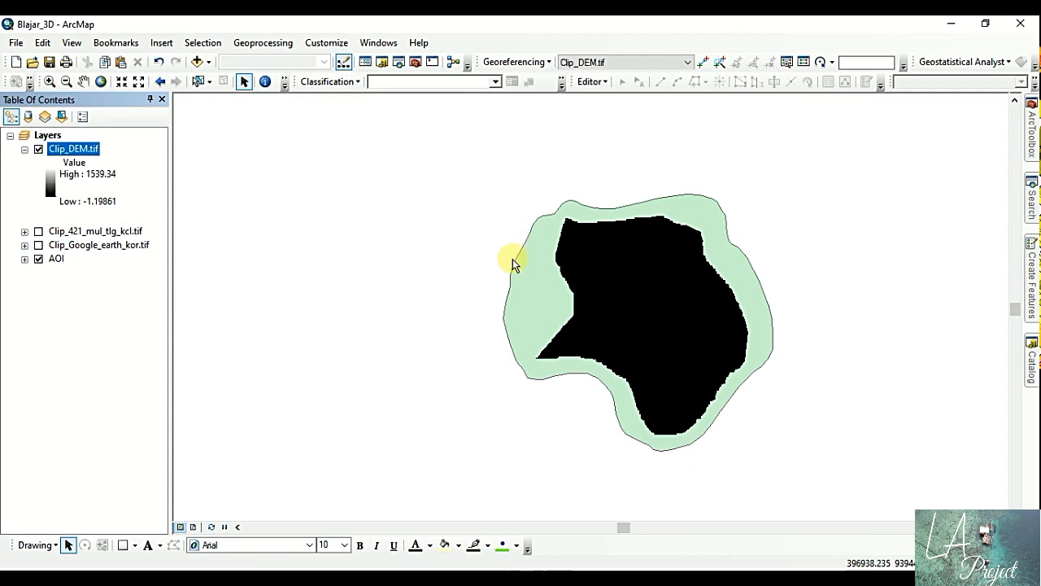
left_click(100, 203)
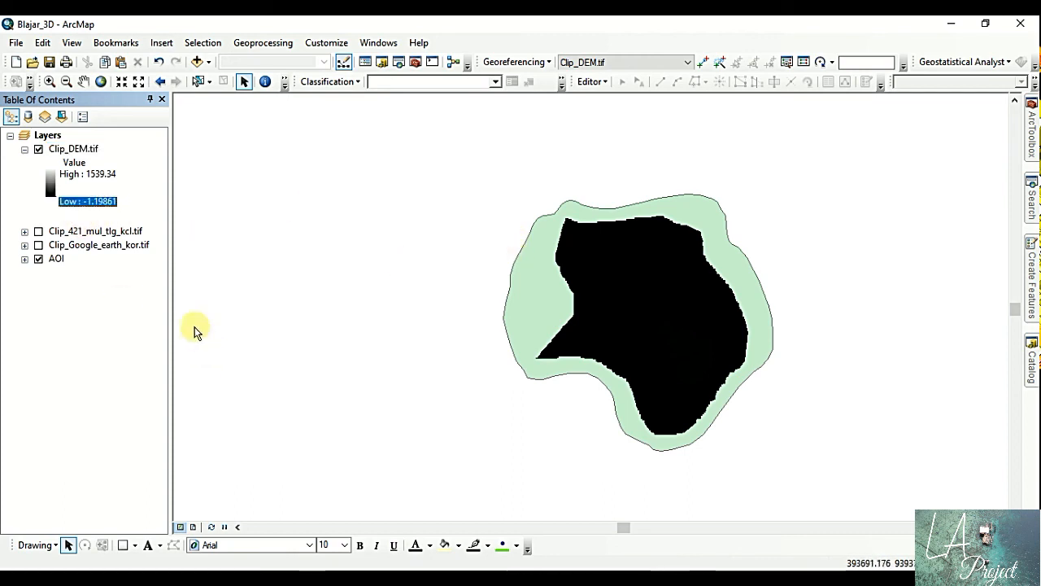
left_click(95, 152)
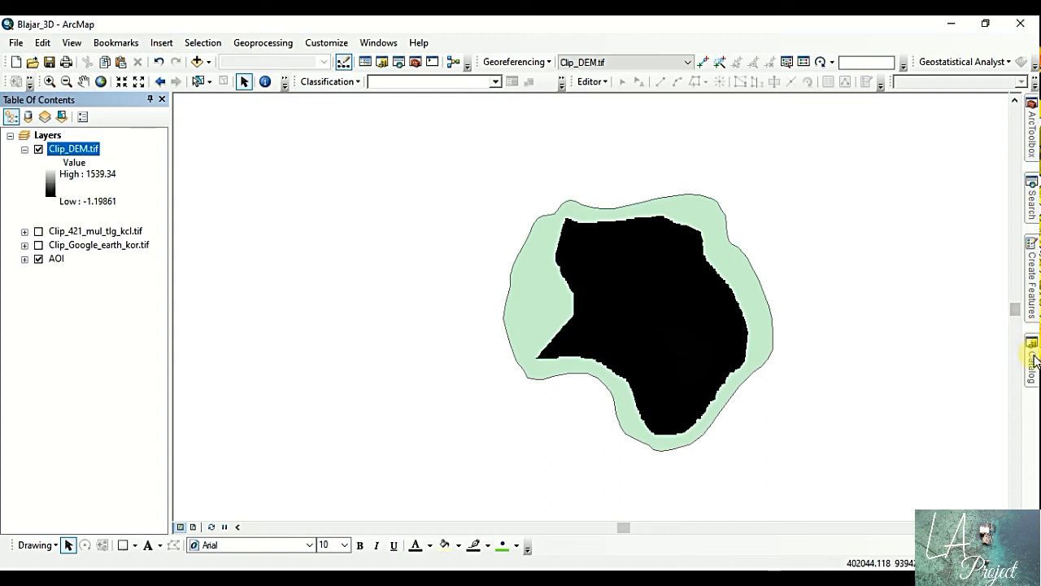
- Add Bati_sounding.shp from the Tutorial\Animasi 3D ArScen folder to the map beneath Clip_DEM.tif, accepting the unknown spatial reference
left_click(1032, 357)
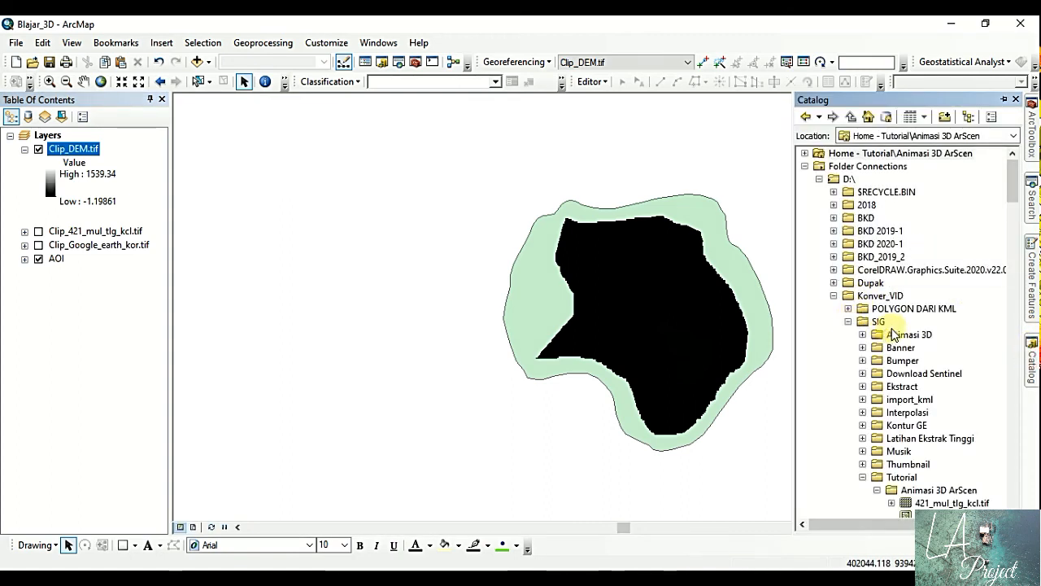
scroll(852, 325, "down", 3)
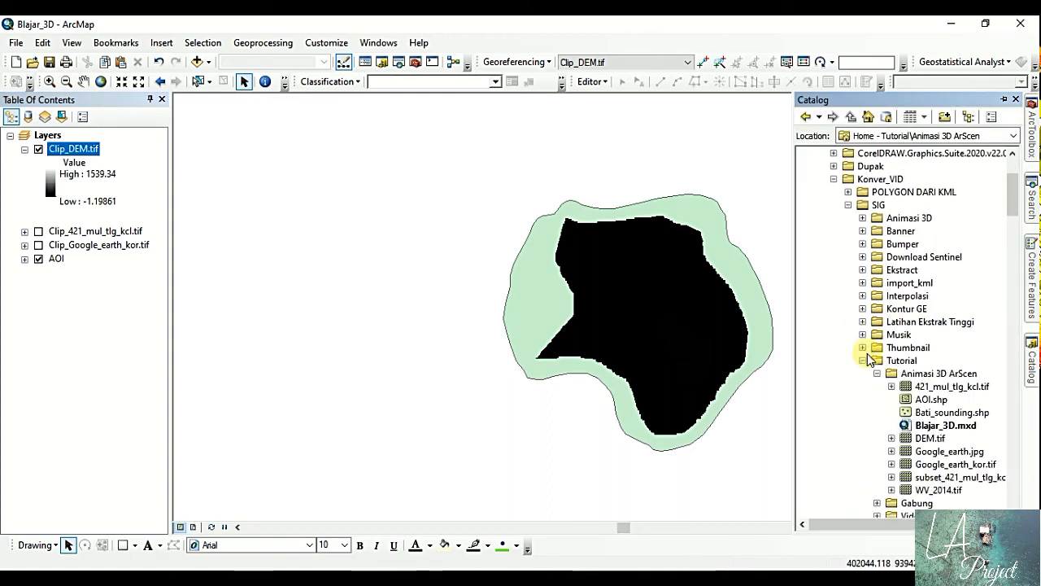
left_click(901, 361)
left_click(905, 373)
scroll(907, 374, "down", 3)
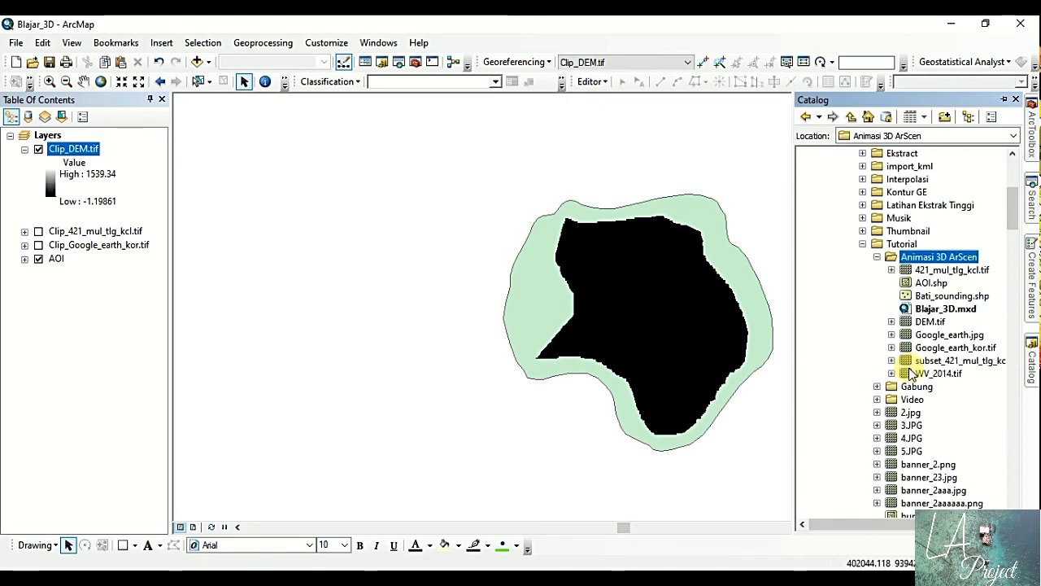
left_click_drag(948, 296, 91, 226)
left_click(626, 368)
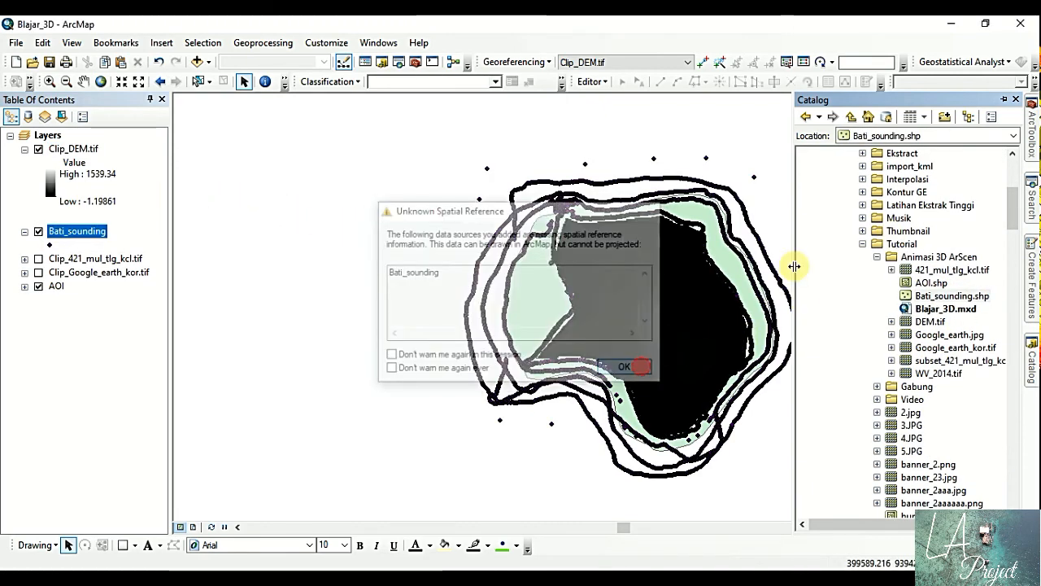
left_click(1004, 100)
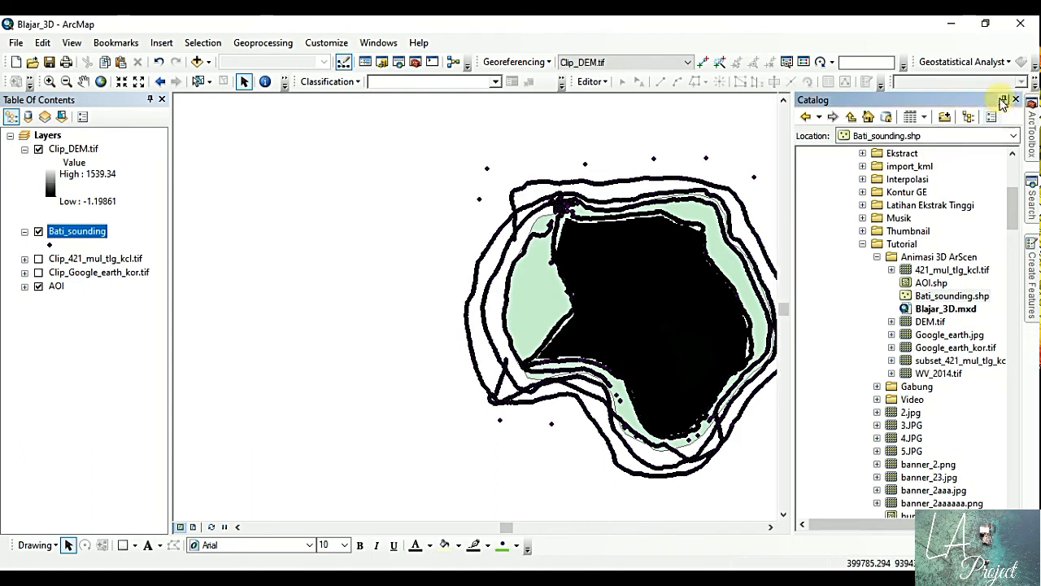
left_click(88, 233)
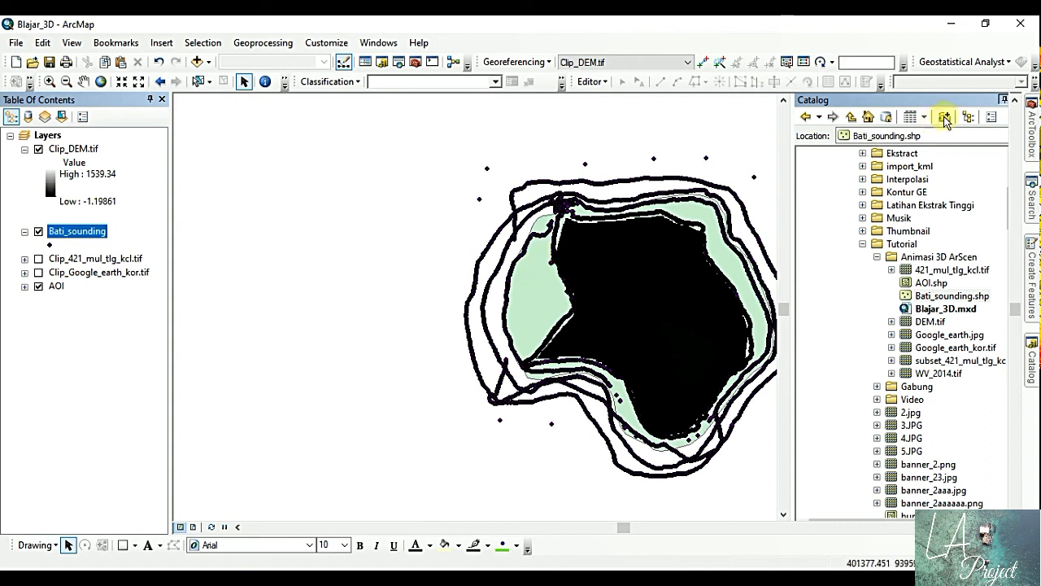
left_click(1005, 100)
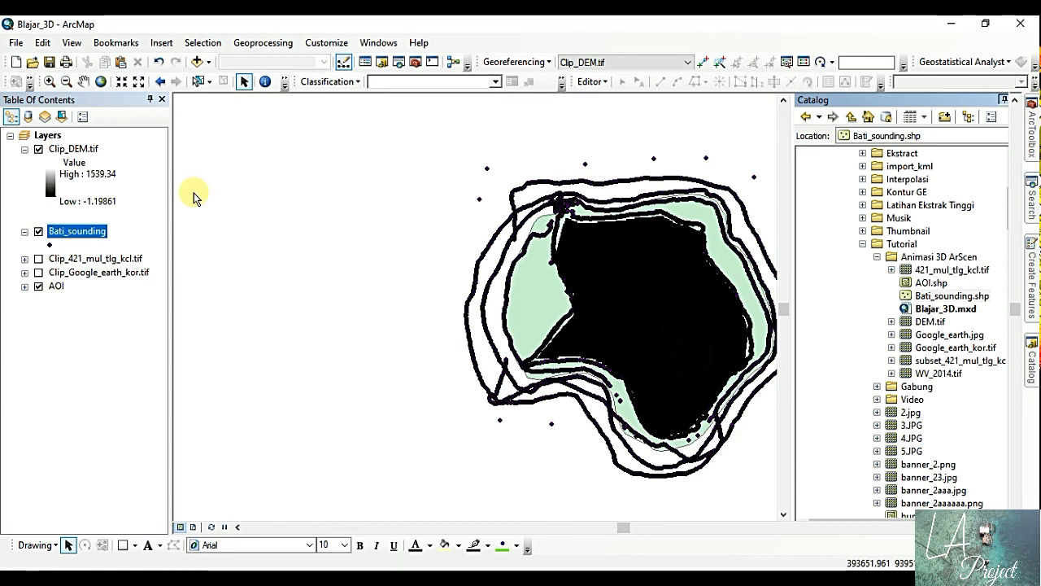
- Open the Raster to Point tool from the From Raster toolset of the Conversion Tools
left_click(1030, 124)
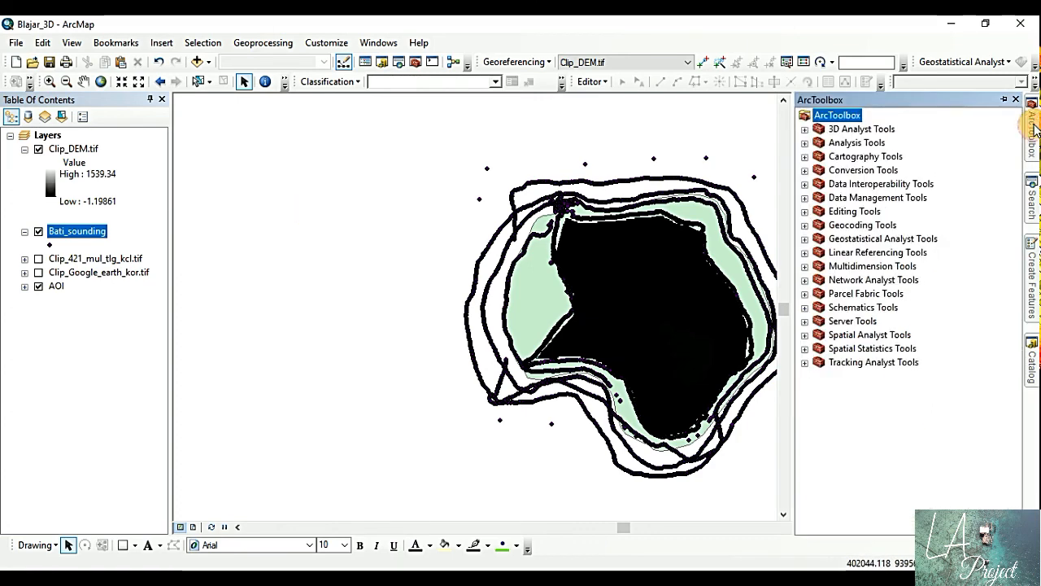
left_click(811, 197)
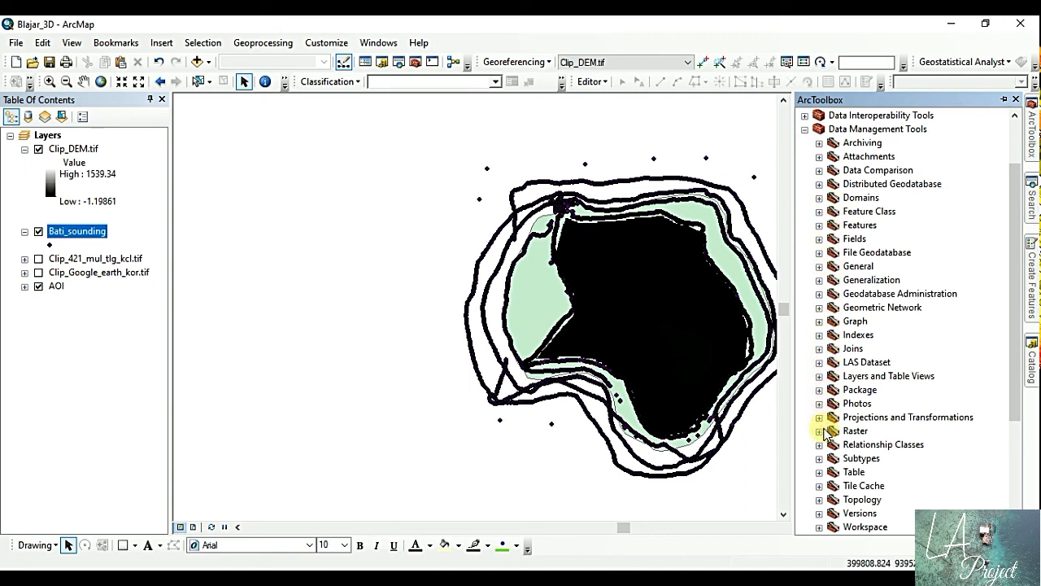
left_click(819, 430)
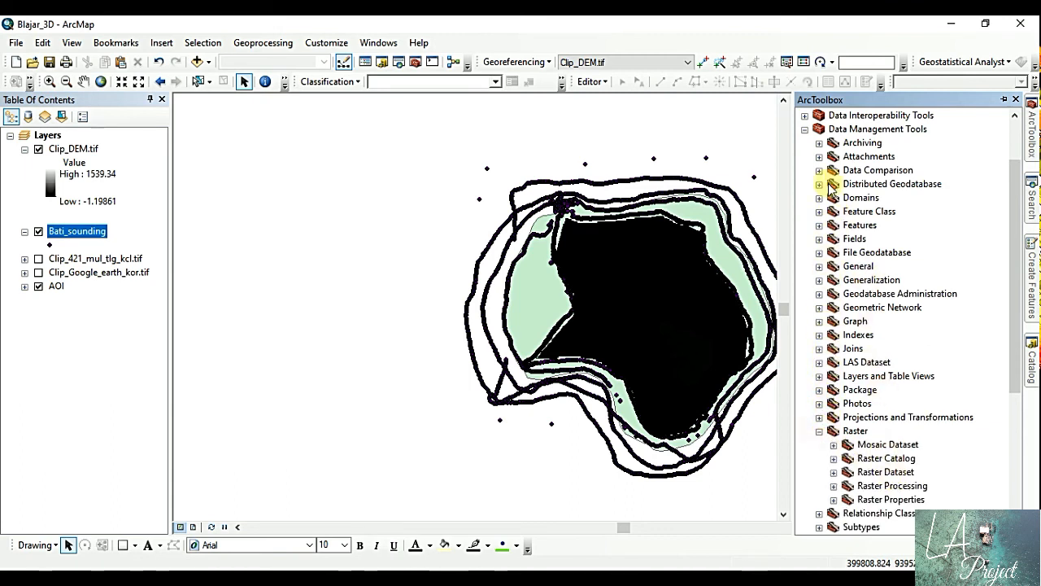
left_click(805, 129)
left_click(817, 170)
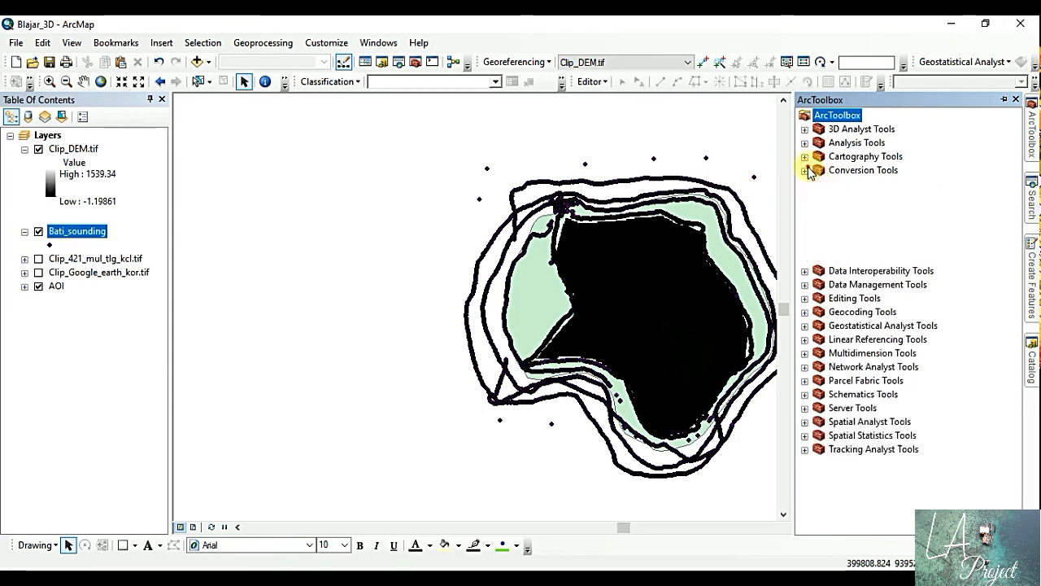
left_click(820, 226)
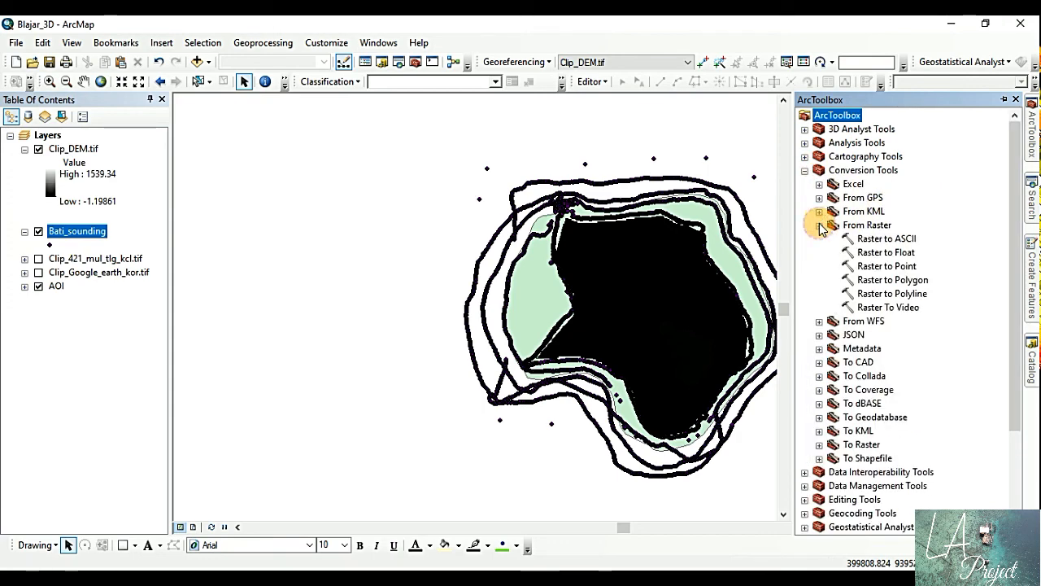
left_click(891, 266)
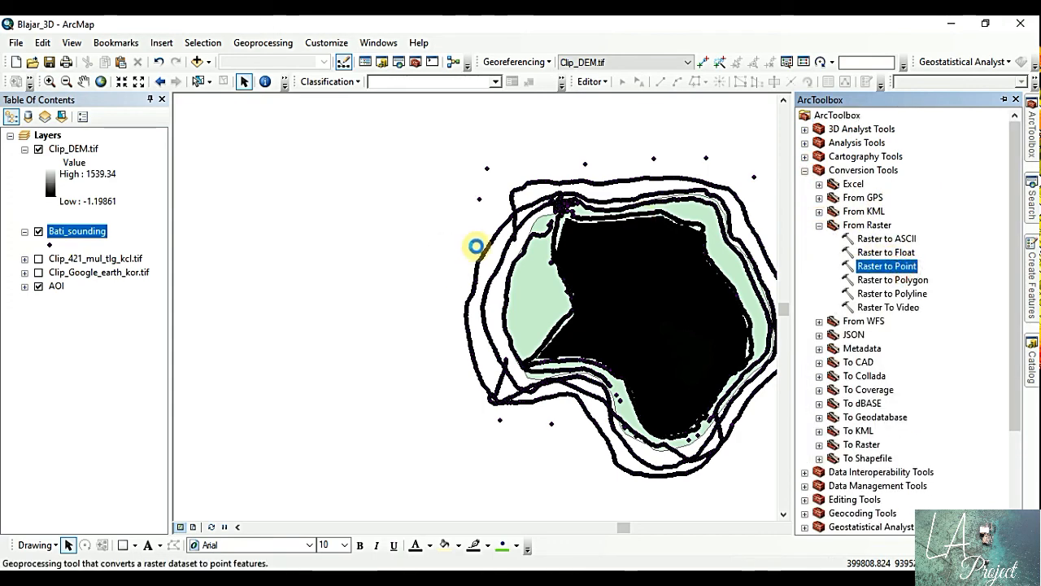
- Convert Clip_DEM.tif to point features using the Value field, and hide the Clip_DEM.tif layer
left_click(618, 97)
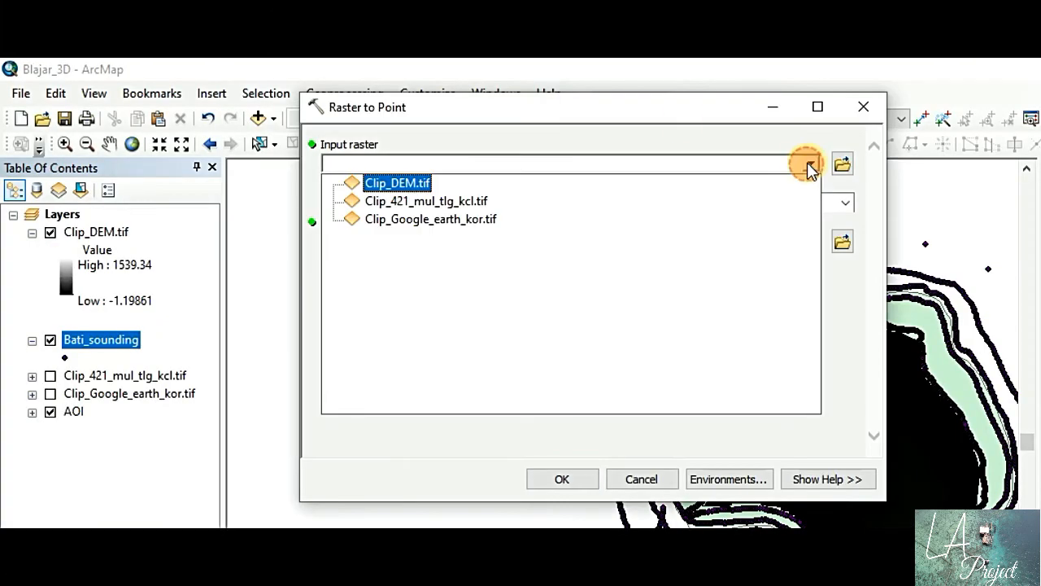
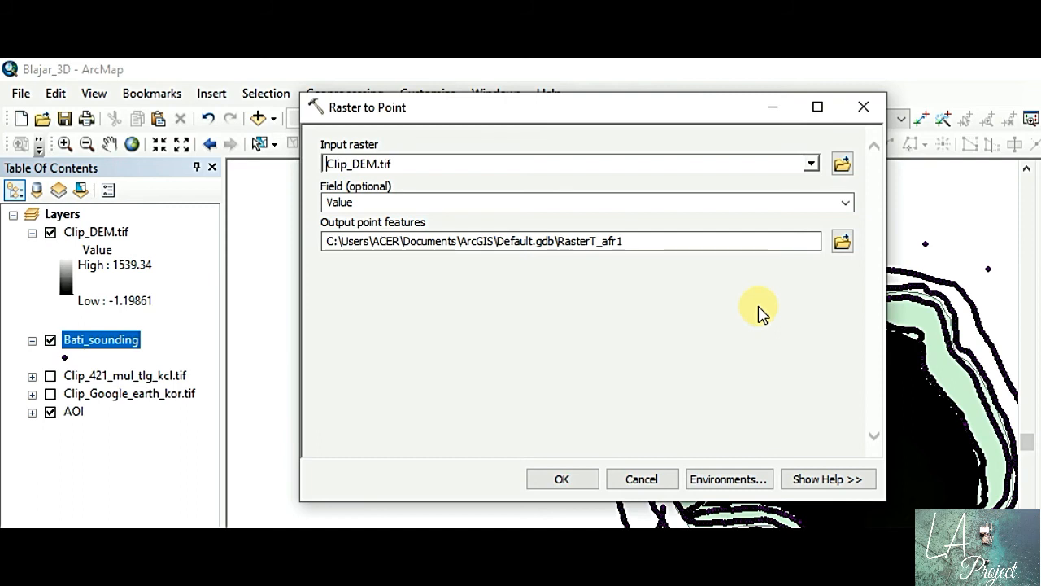
left_click(845, 203)
left_click(845, 202)
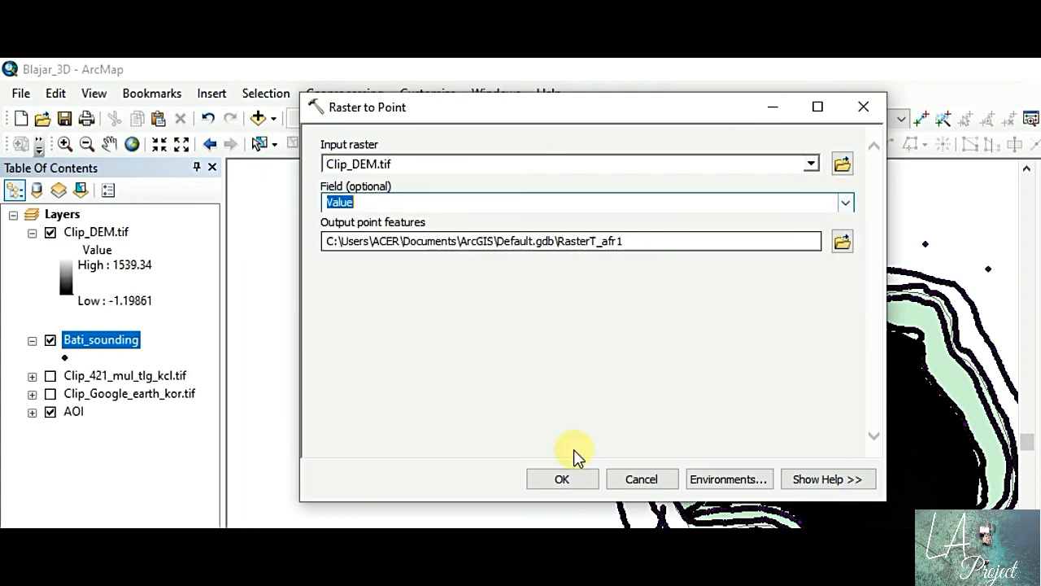
left_click(561, 480)
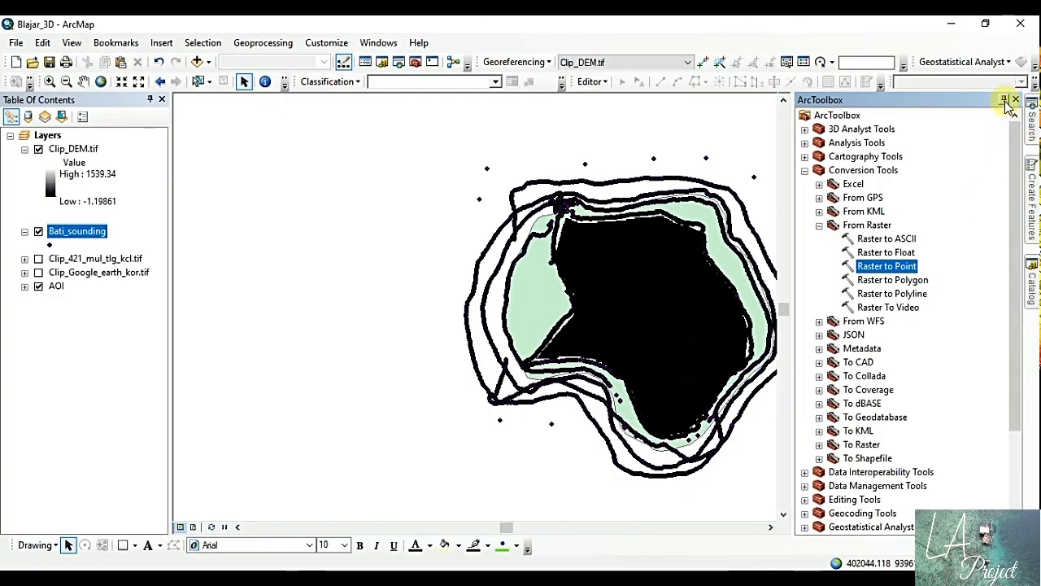
left_click(1005, 100)
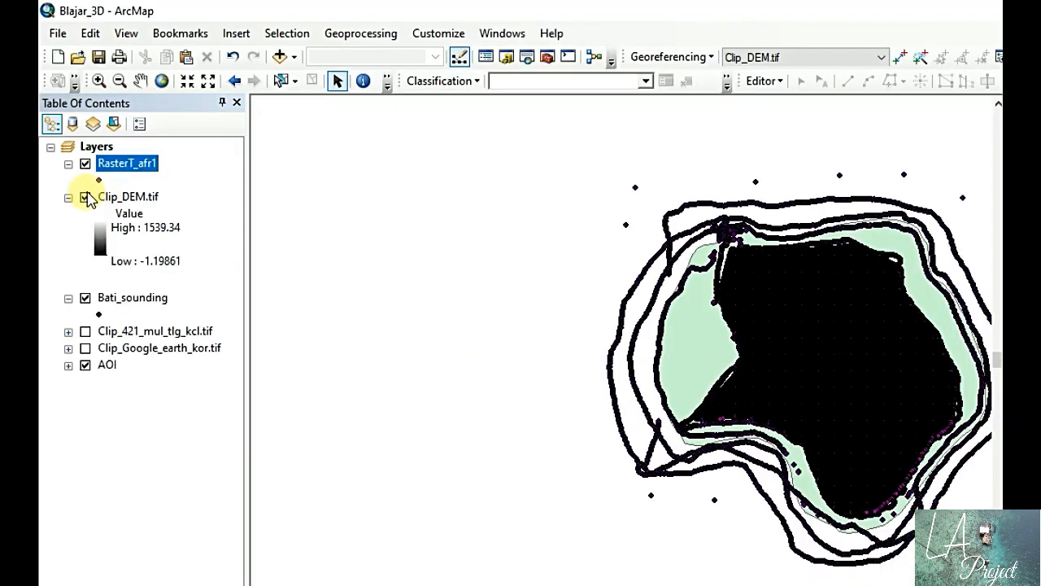
left_click(37, 176)
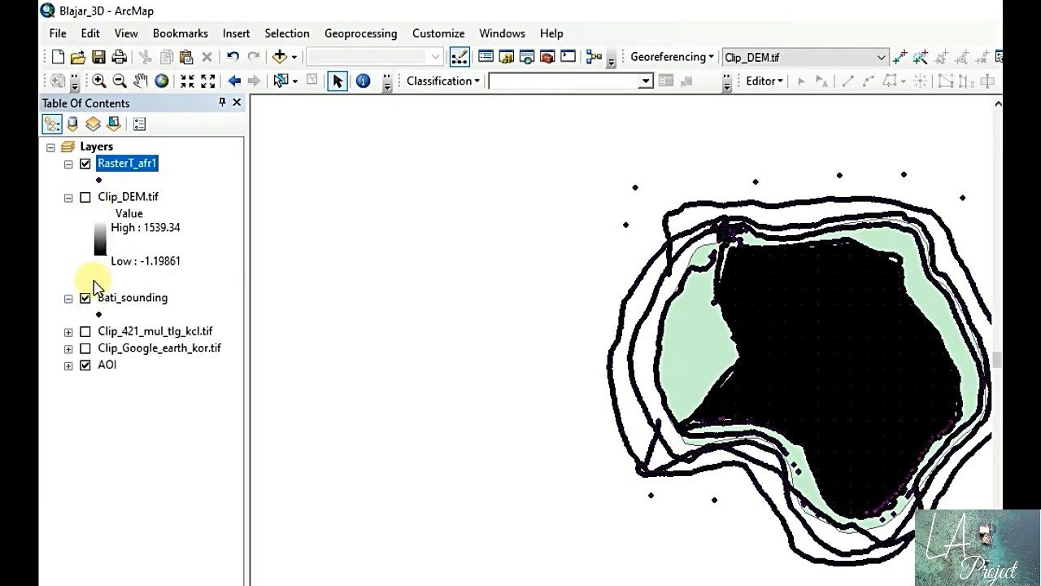
- Open the attribute table of the RasterT_afr1 point layer and add a field named X of type Double
right_click(131, 165)
left_click(220, 219)
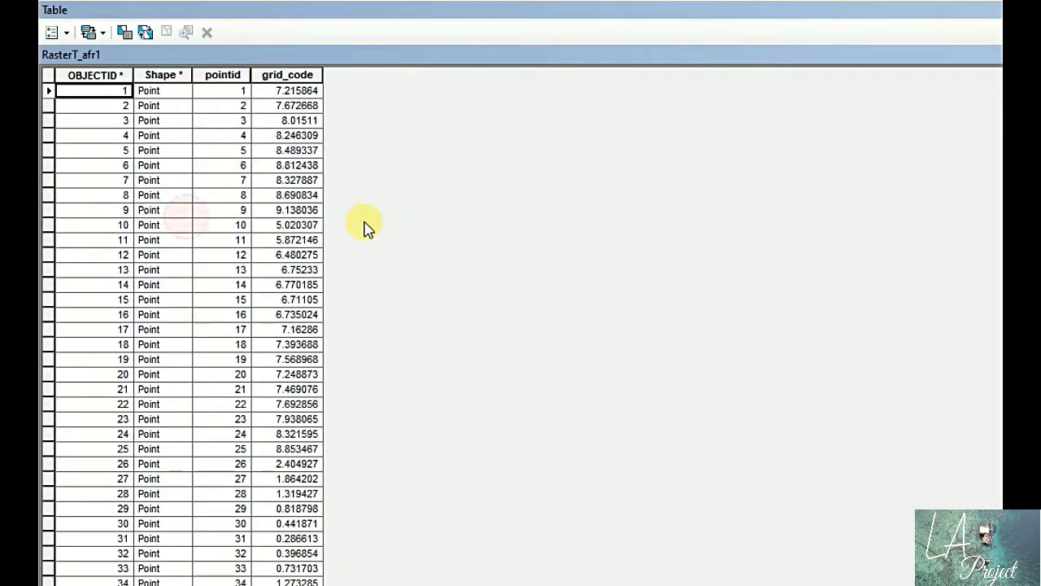
left_click(52, 31)
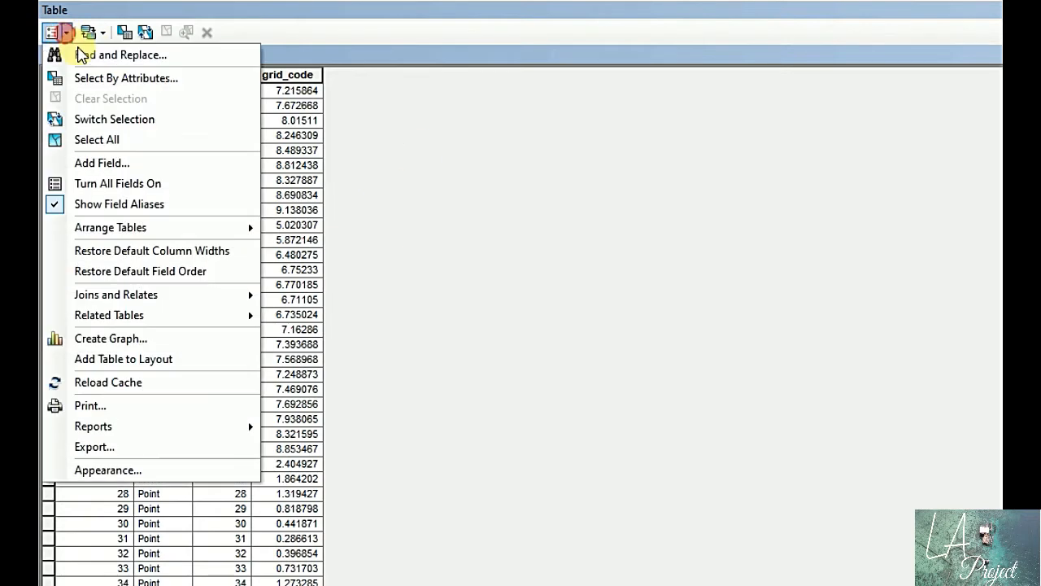
left_click(91, 157)
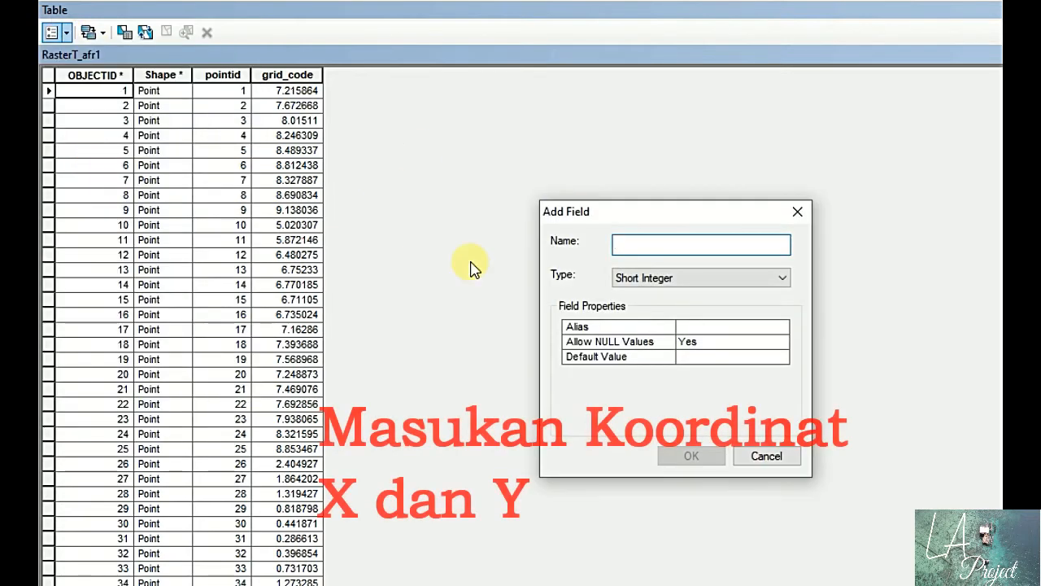
type("X")
left_click(651, 270)
left_click(657, 331)
left_click(690, 456)
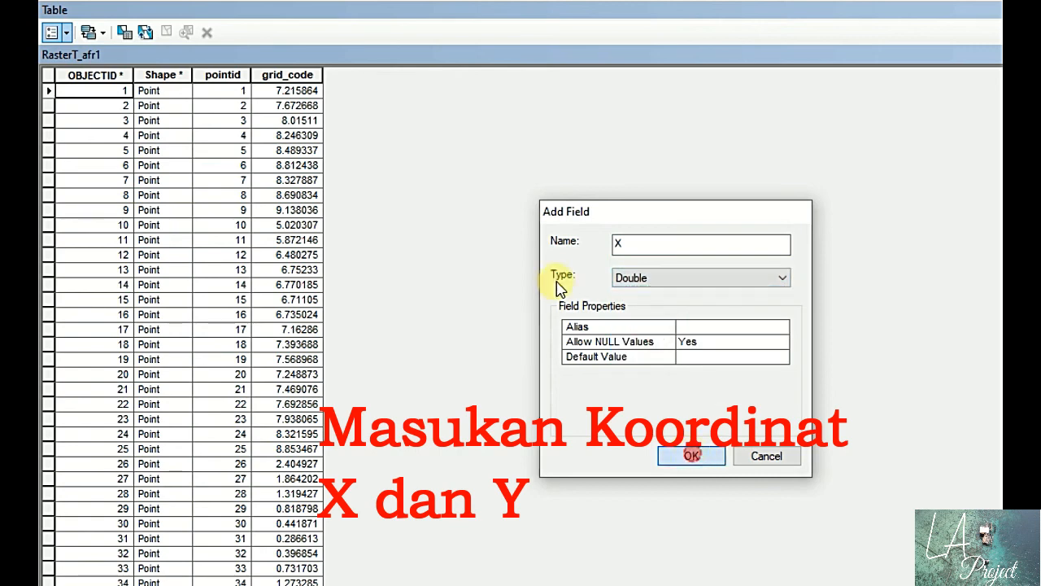
- Calculate the X field's geometry as X Coordinate of Point in meters, and widen the column to show full values
right_click(349, 74)
left_click(427, 216)
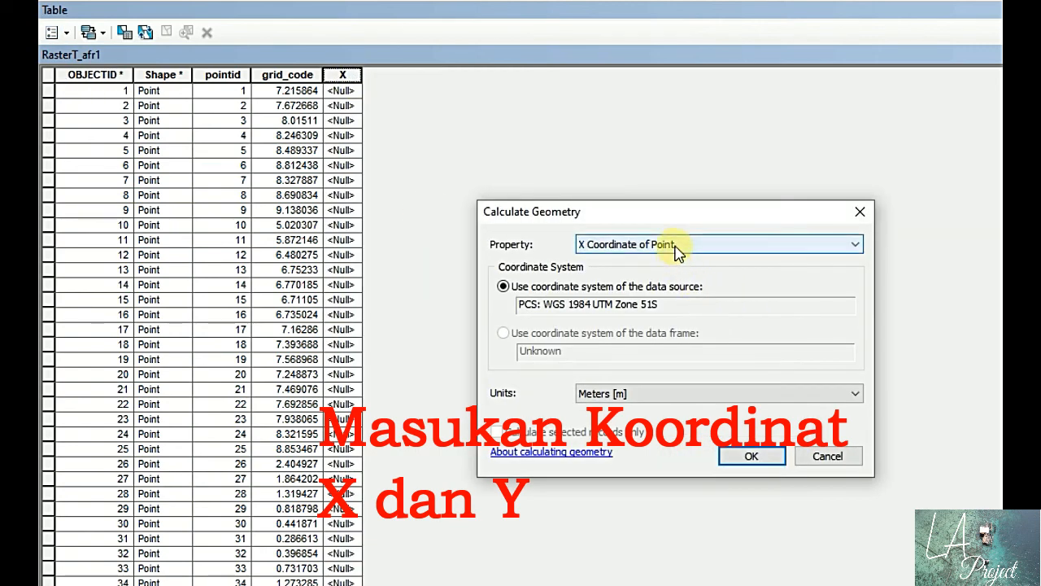
left_click(749, 457)
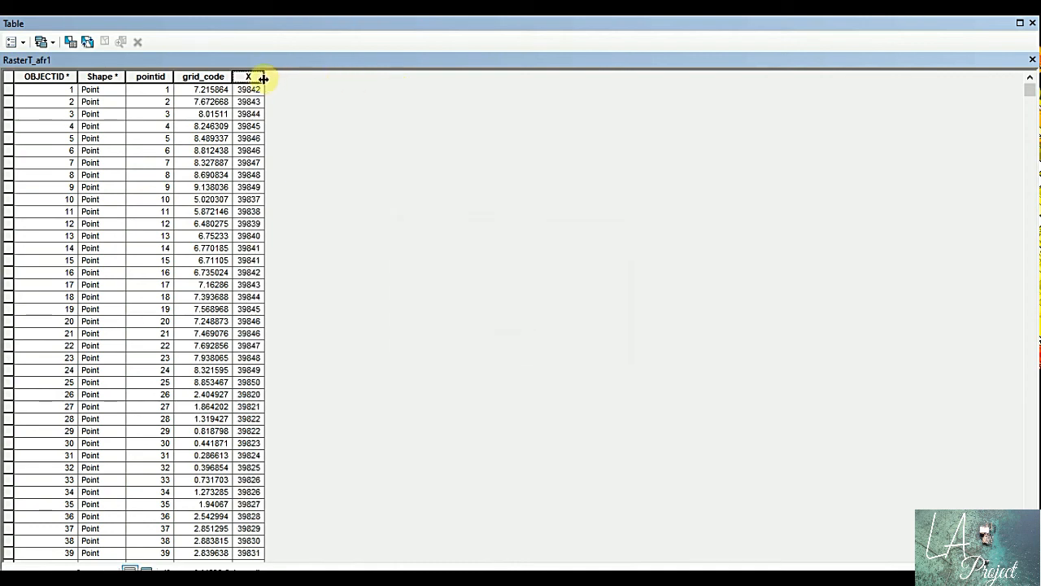
left_click_drag(262, 78, 312, 76)
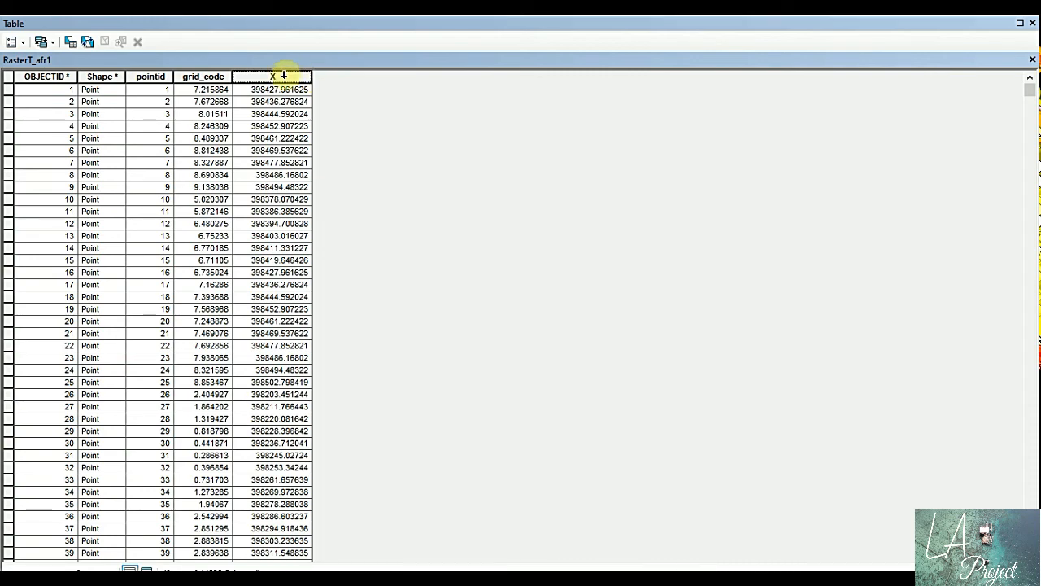
- Add a field named Y of type Double to the RasterT_afr1 table
left_click(24, 42)
left_click(48, 147)
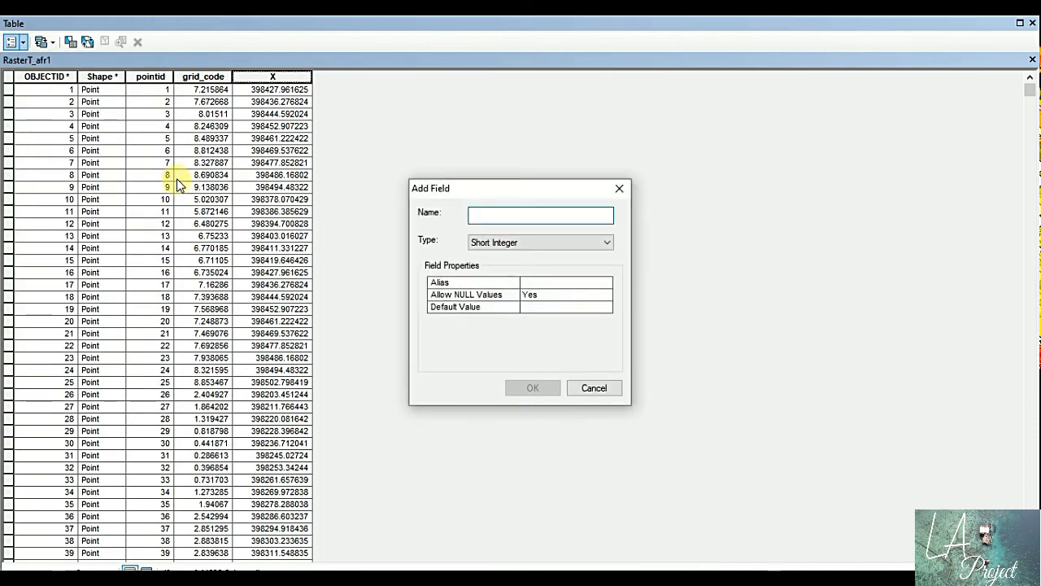
type("Y")
left_click(572, 237)
left_click(518, 286)
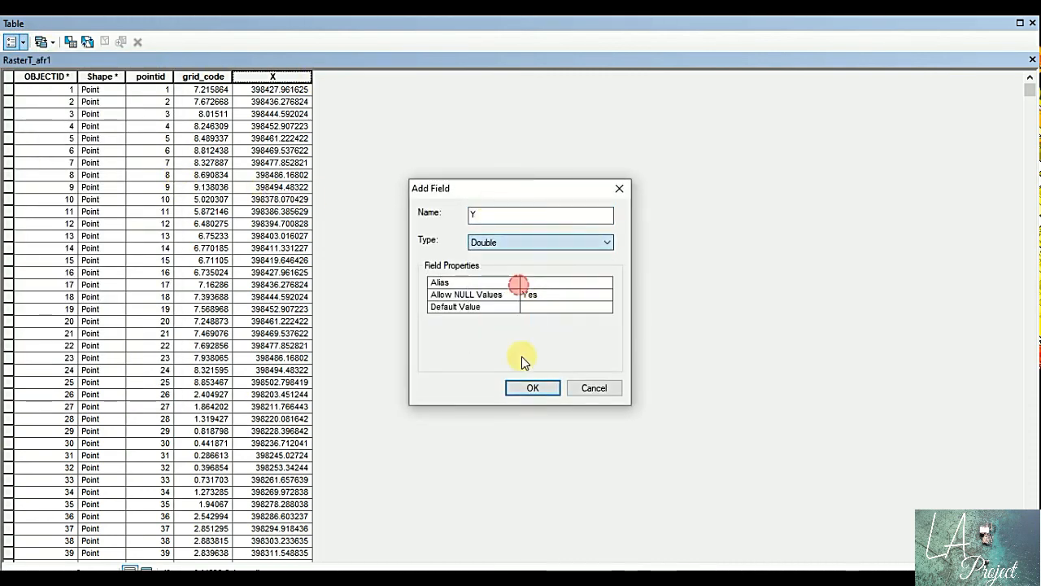
left_click(529, 387)
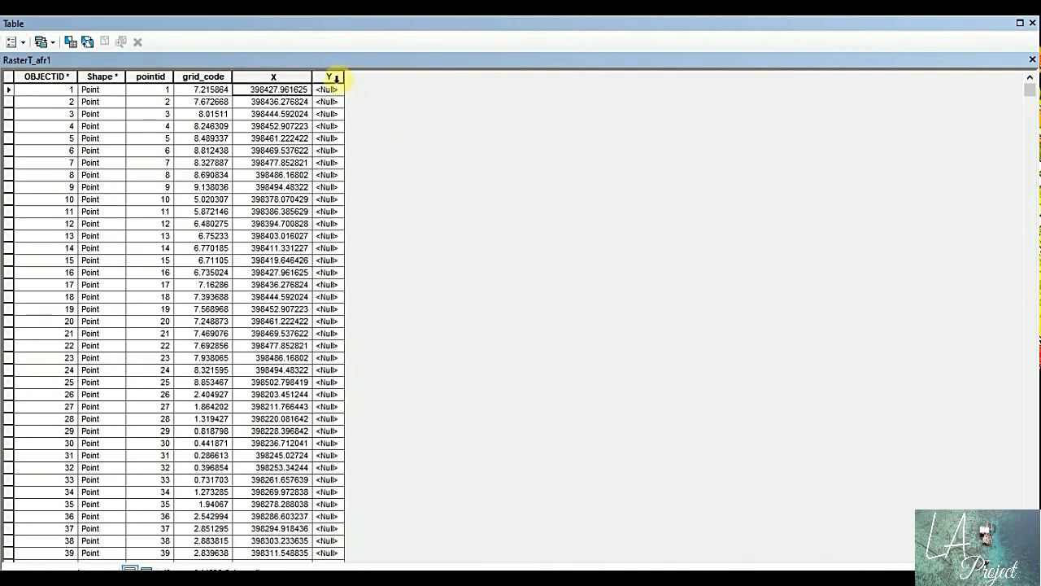
- Calculate the Y field's geometry as Y Coordinate of Point in meters, and widen the column to show full values
right_click(330, 77)
left_click(387, 199)
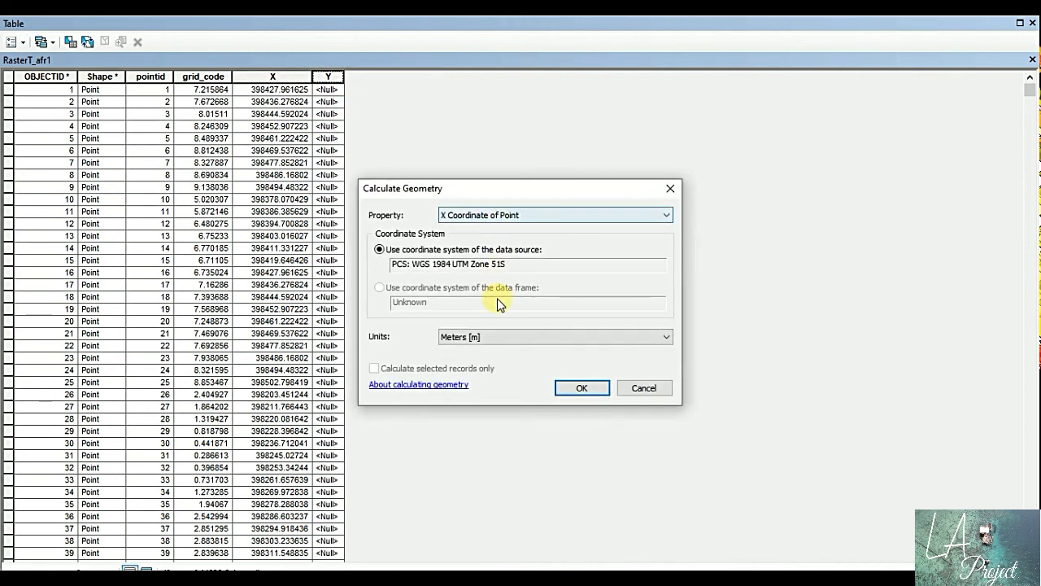
left_click(518, 214)
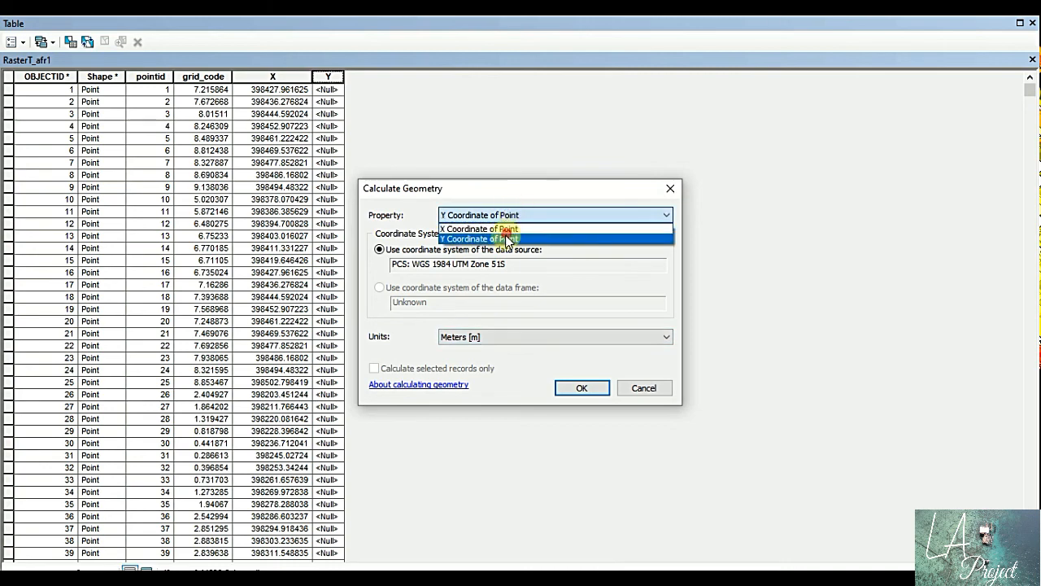
left_click(500, 235)
left_click(571, 388)
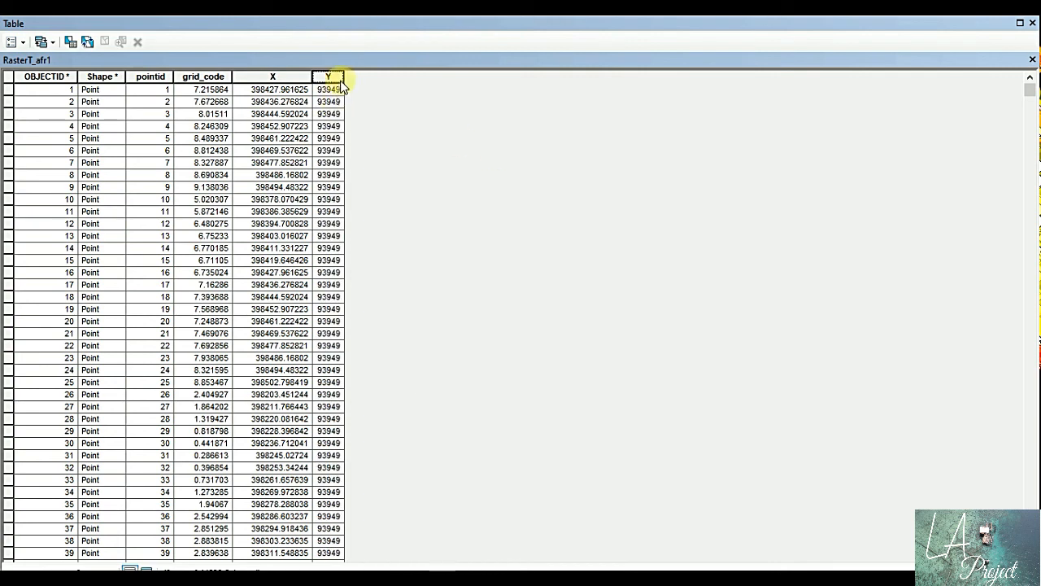
left_click_drag(344, 76, 393, 78)
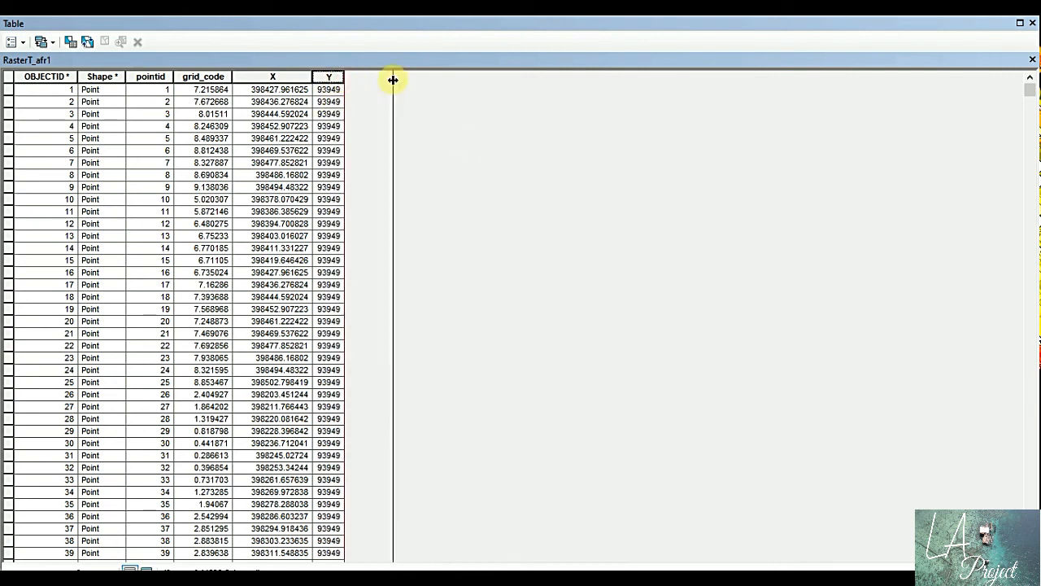
- Highlight the grid_code column and add a field named Z of type Double to the RasterT_afr1 table
left_click(206, 78)
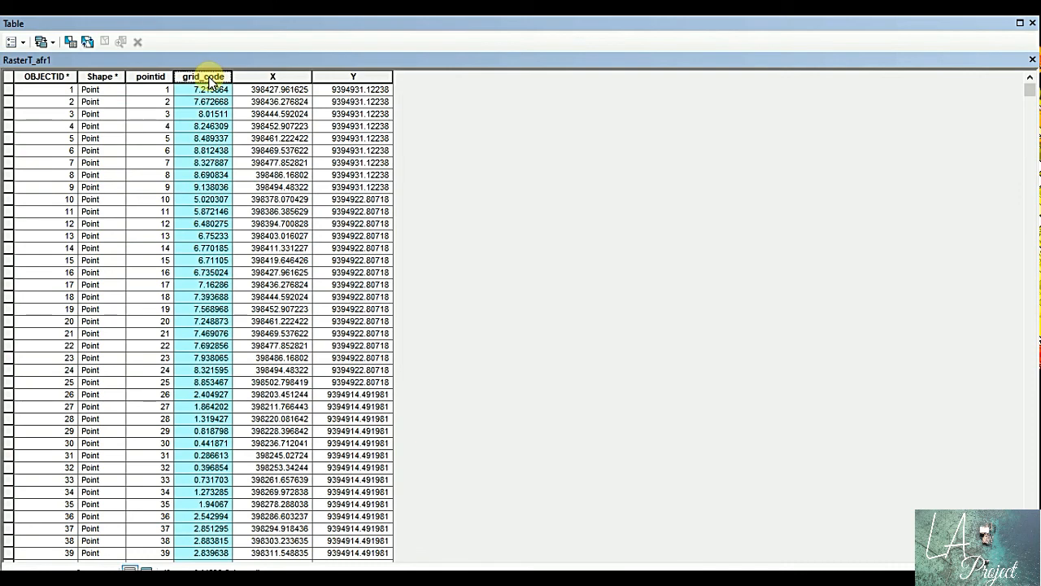
left_click(39, 44)
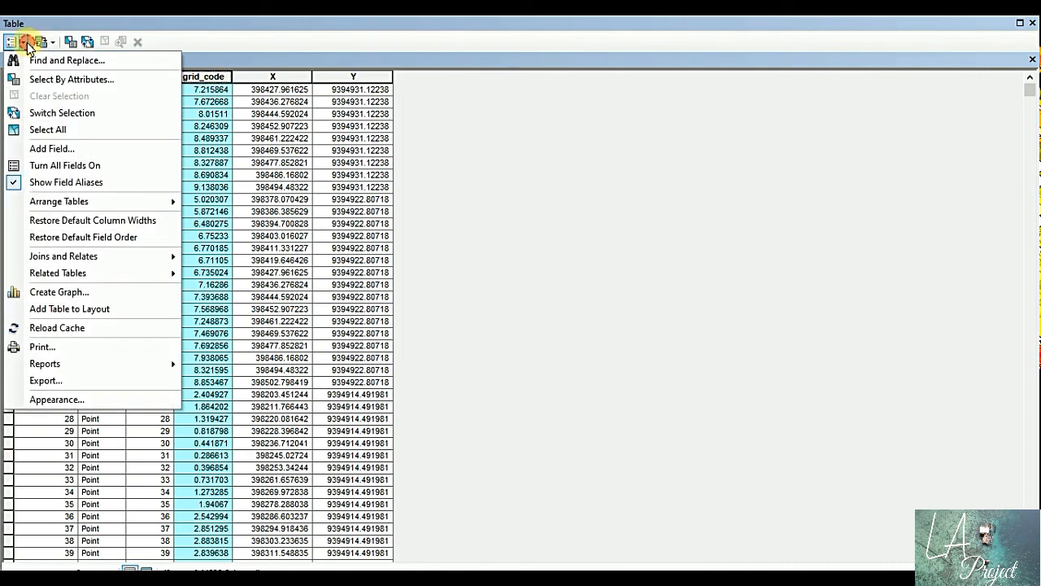
left_click(51, 146)
type("Ke")
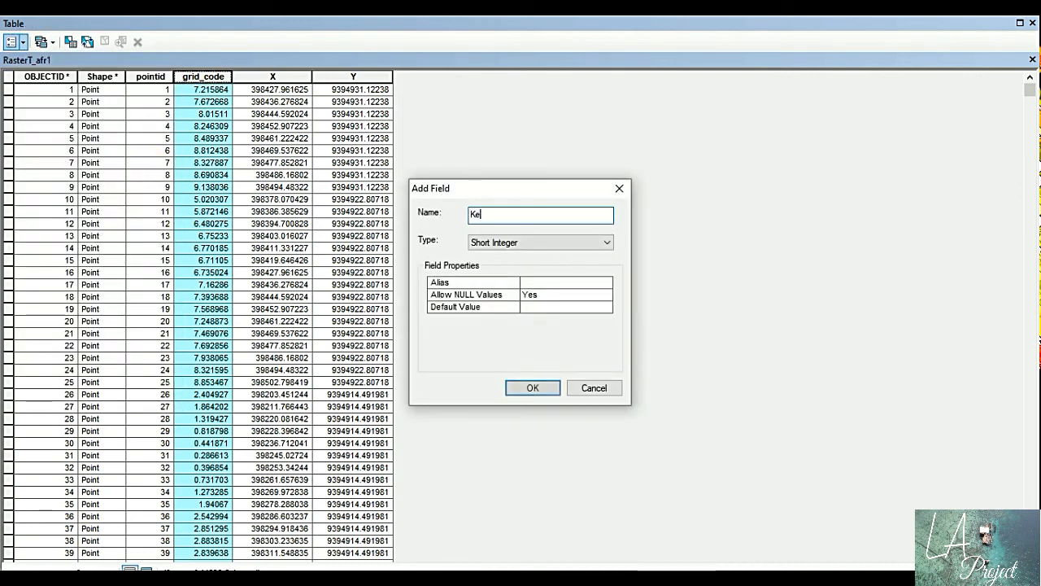
key("BackSpace")
key("BackSpace")
key("BackSpace")
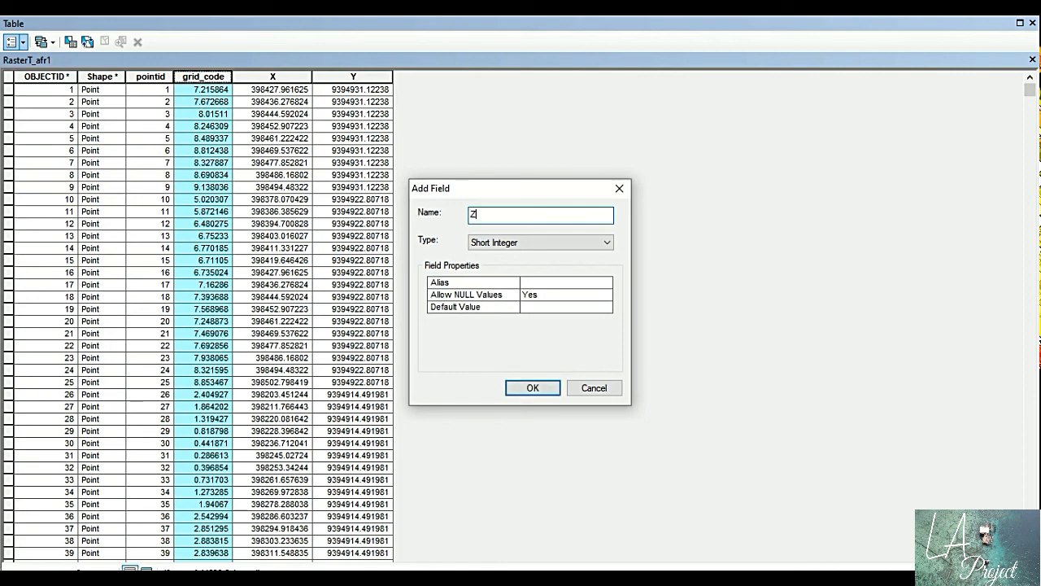
left_click(530, 242)
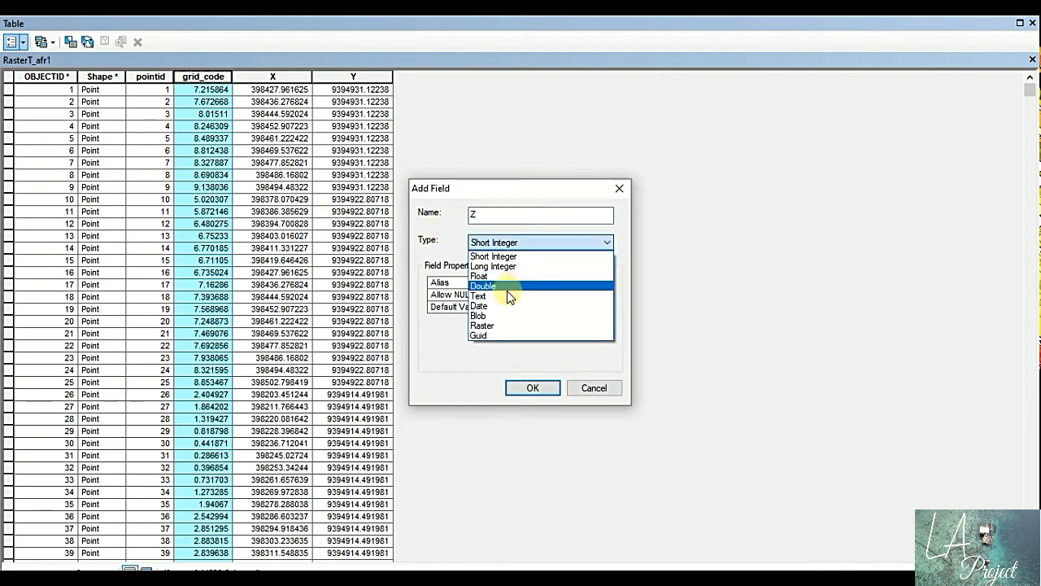
left_click(502, 293)
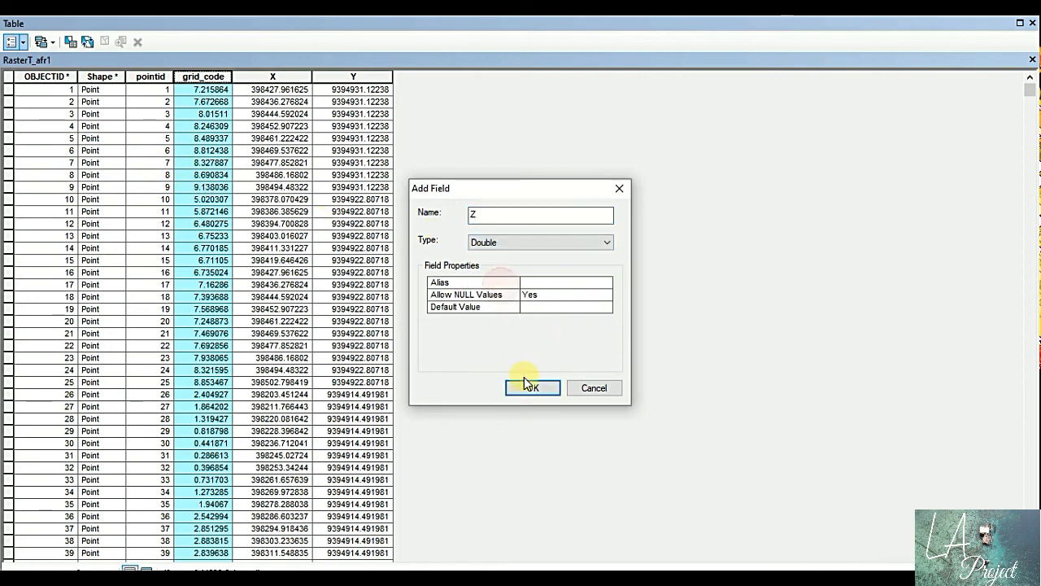
left_click(530, 386)
right_click(413, 77)
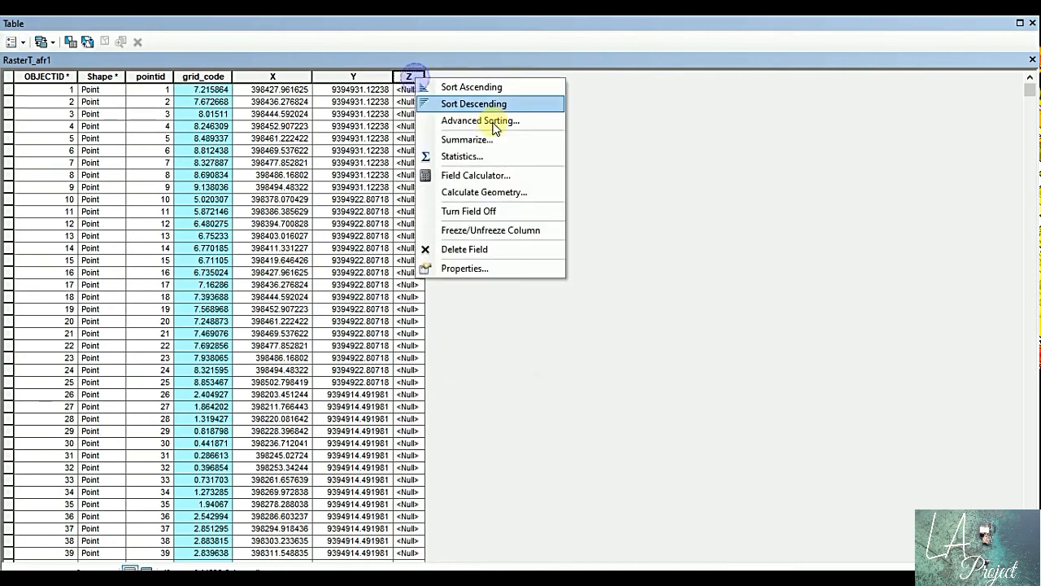
left_click(493, 192)
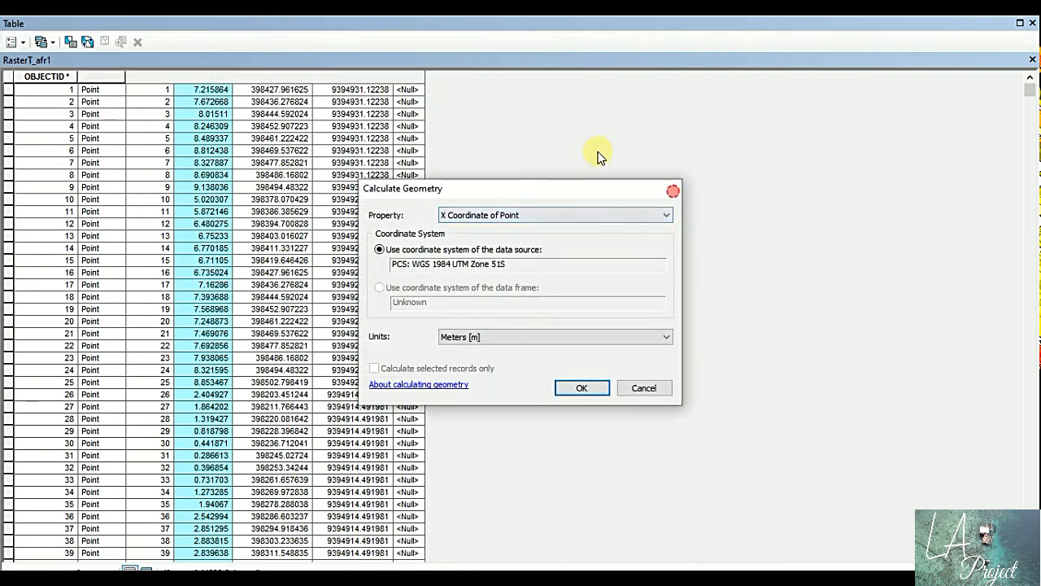
key("Escape")
- Fill the Z field with the grid_code values using the Field Calculator
right_click(413, 76)
left_click(472, 174)
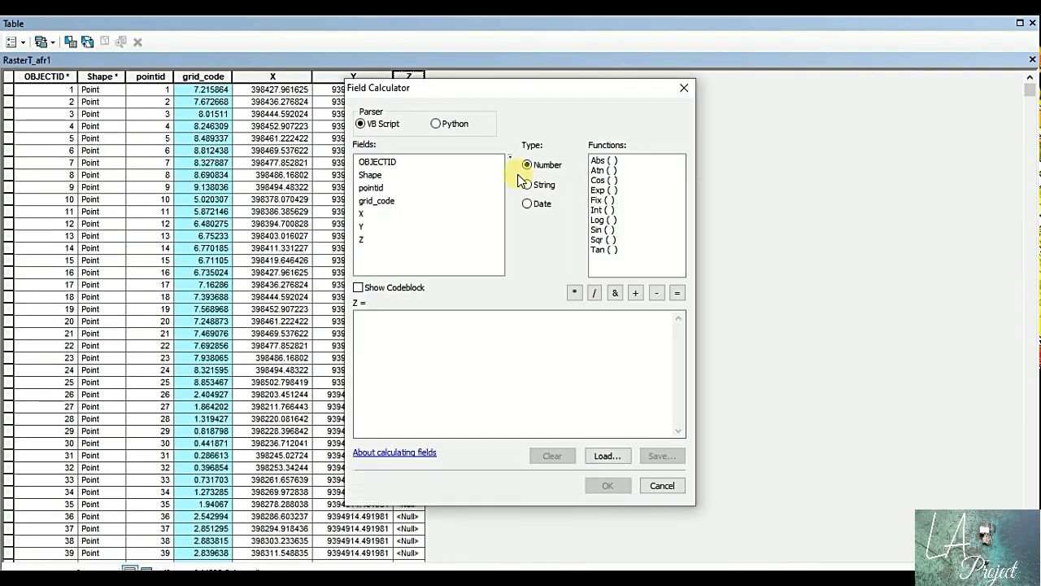
double_click(386, 201)
left_click(607, 486)
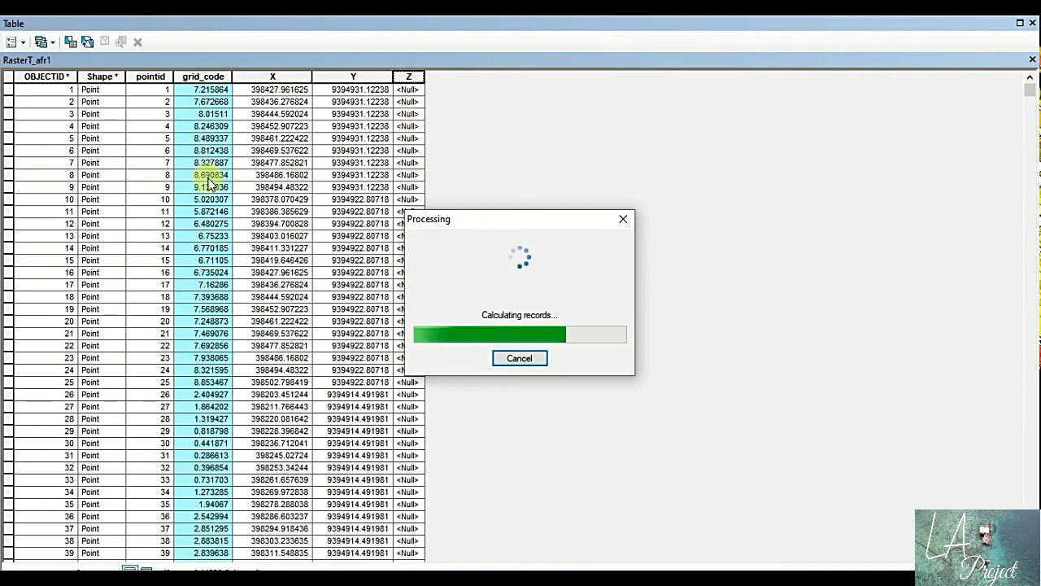
- Set up an export of all RasterT_afr1 table records with Text File as the output type
left_click(24, 43)
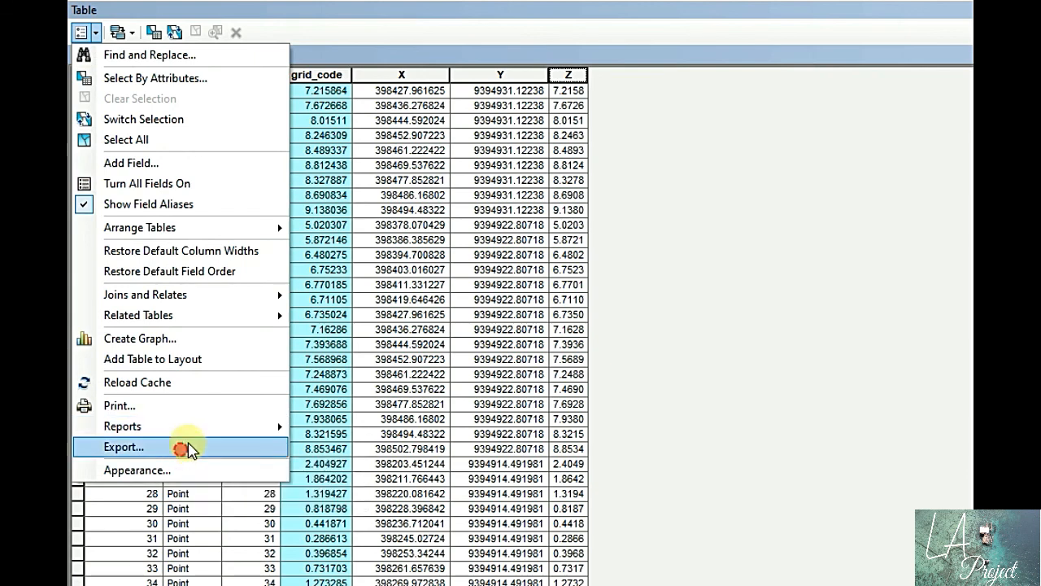
left_click(186, 447)
left_click(863, 379)
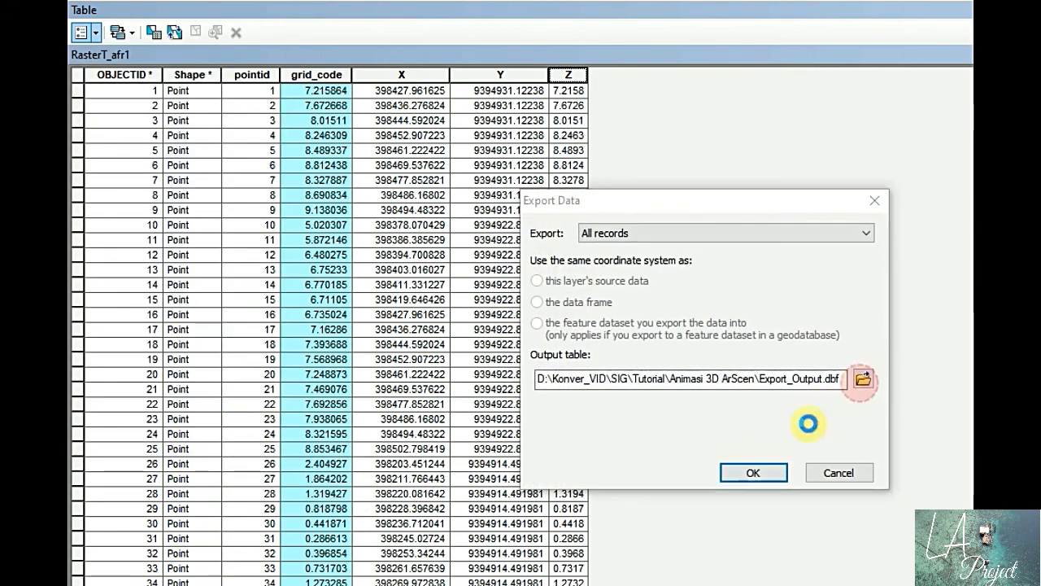
left_click(692, 463)
left_click(602, 520)
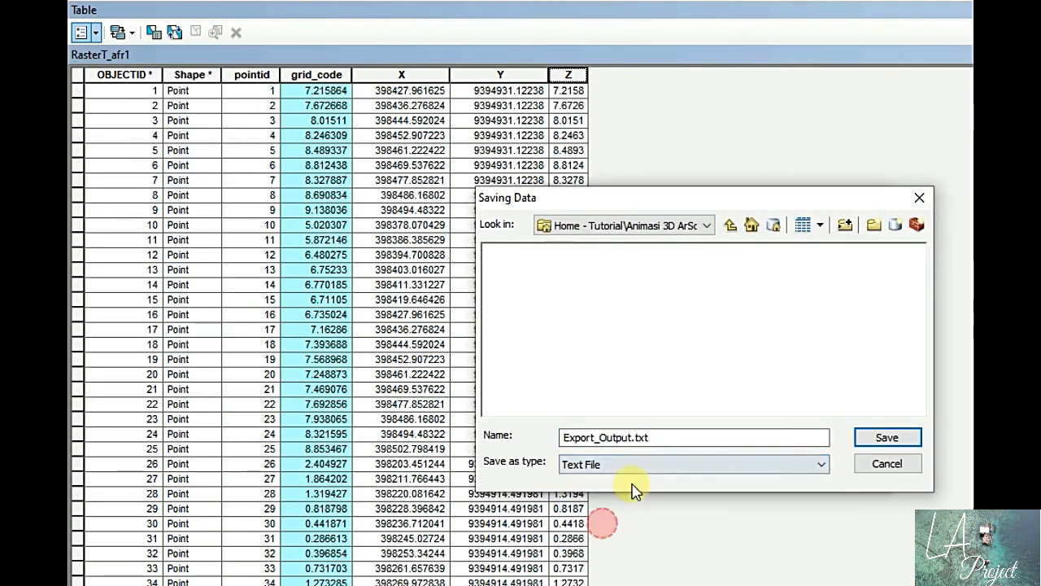
- Name the exported table ZYX_DEMNAS in the D:\Konver_VID\SIG\Tutorial\Animasi 3D ArScen folder and run the export
left_click(730, 224)
double_click(584, 269)
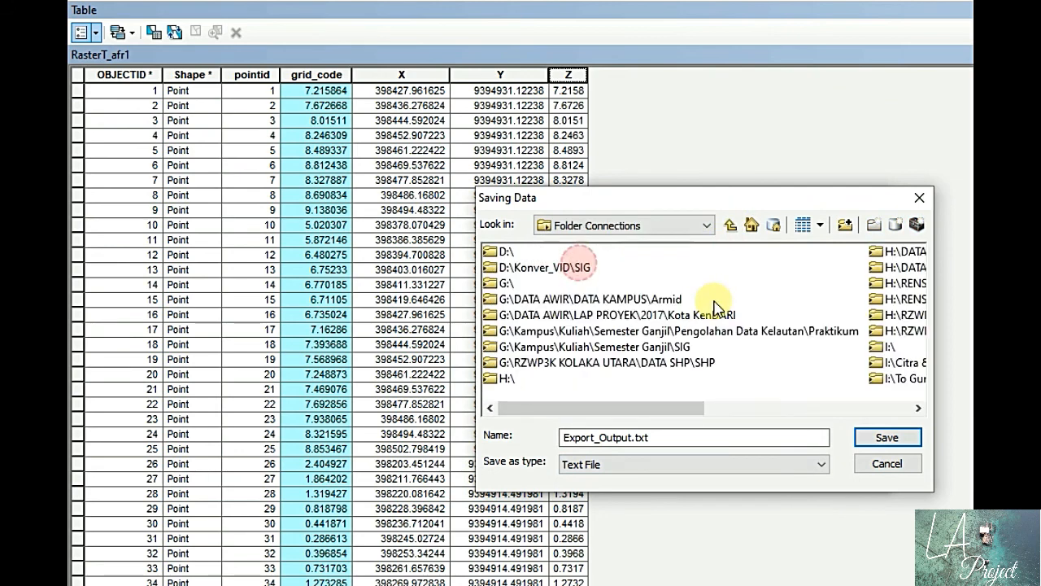
double_click(569, 269)
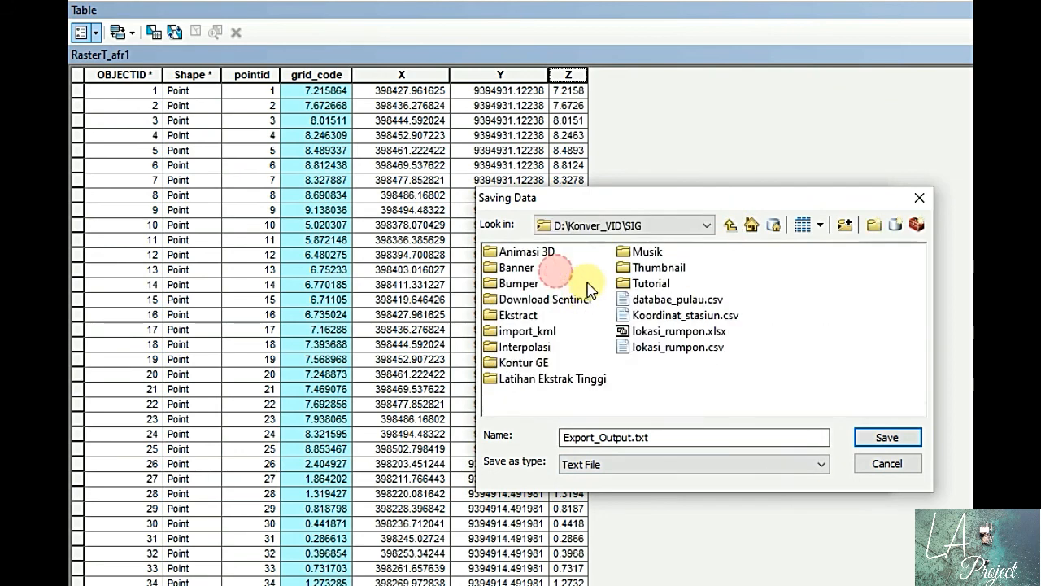
double_click(648, 283)
double_click(537, 254)
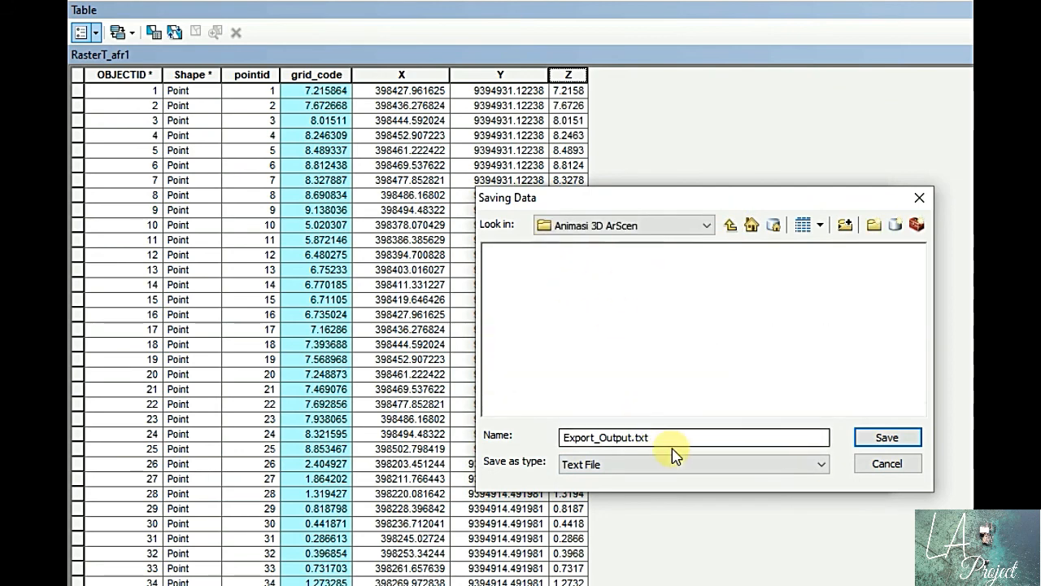
left_click_drag(678, 437, 518, 446)
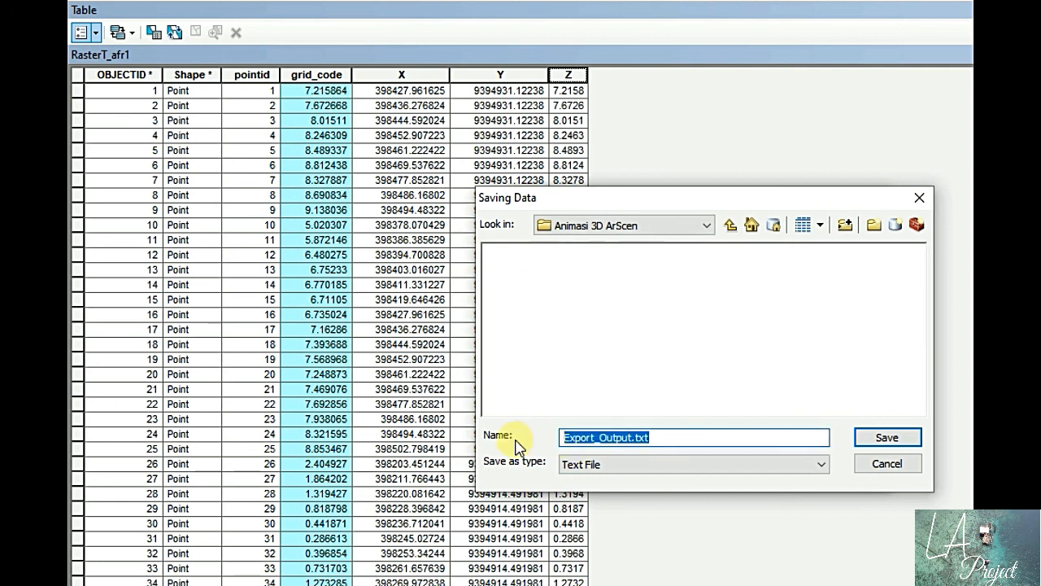
type("ZYX_DEMNAS")
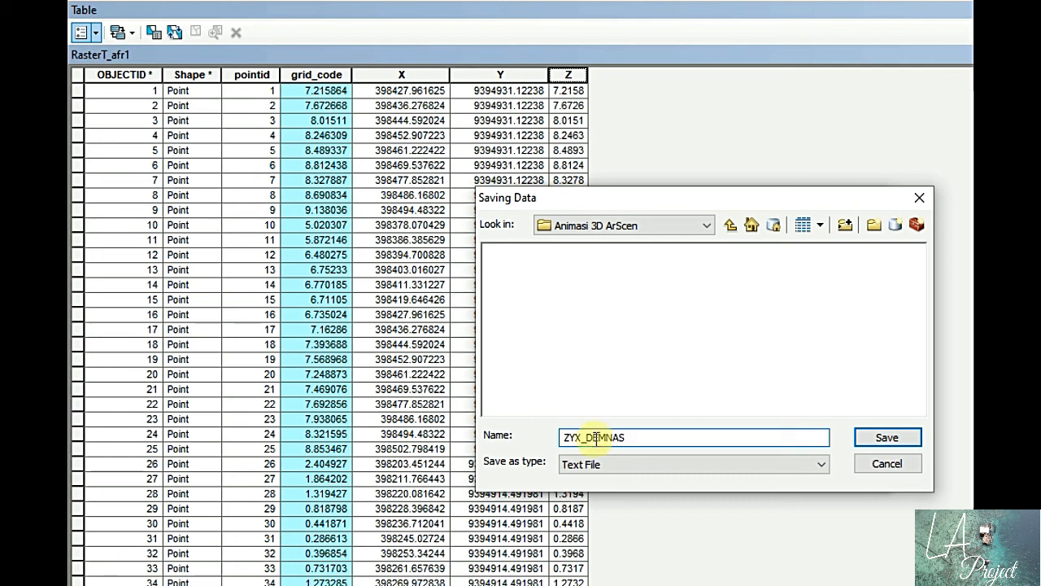
left_click(883, 437)
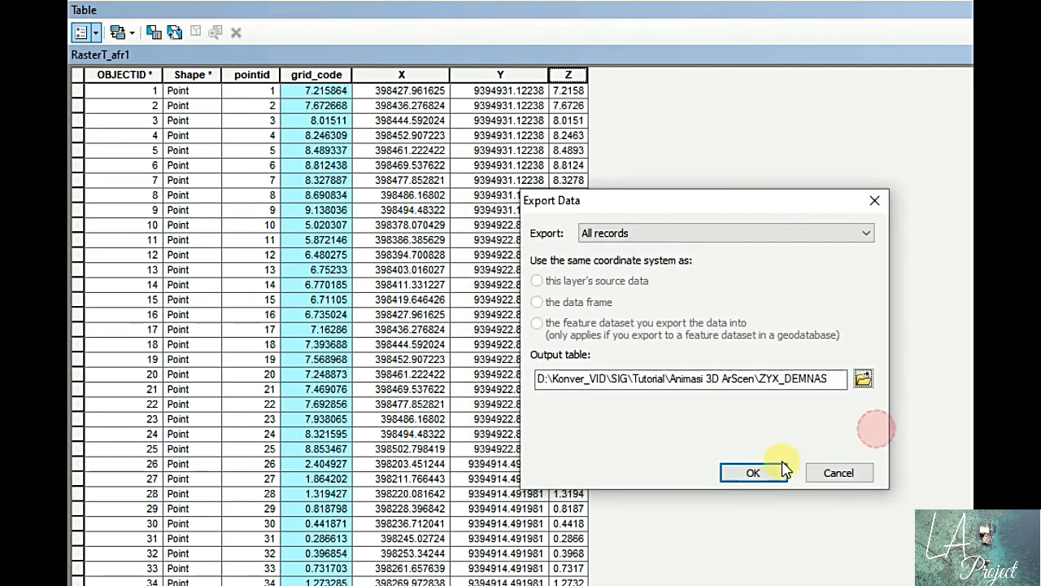
left_click(760, 474)
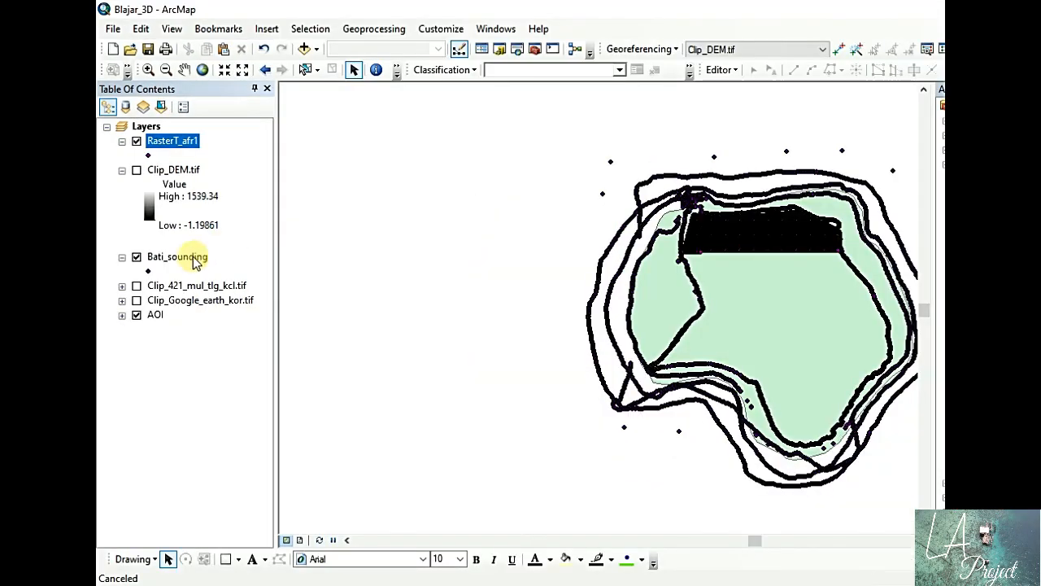
- Open the attribute table of the Bati_sounding layer and highlight its X_UTM, Y_UTM and Depth__min columns in turn
left_click(191, 259)
right_click(192, 261)
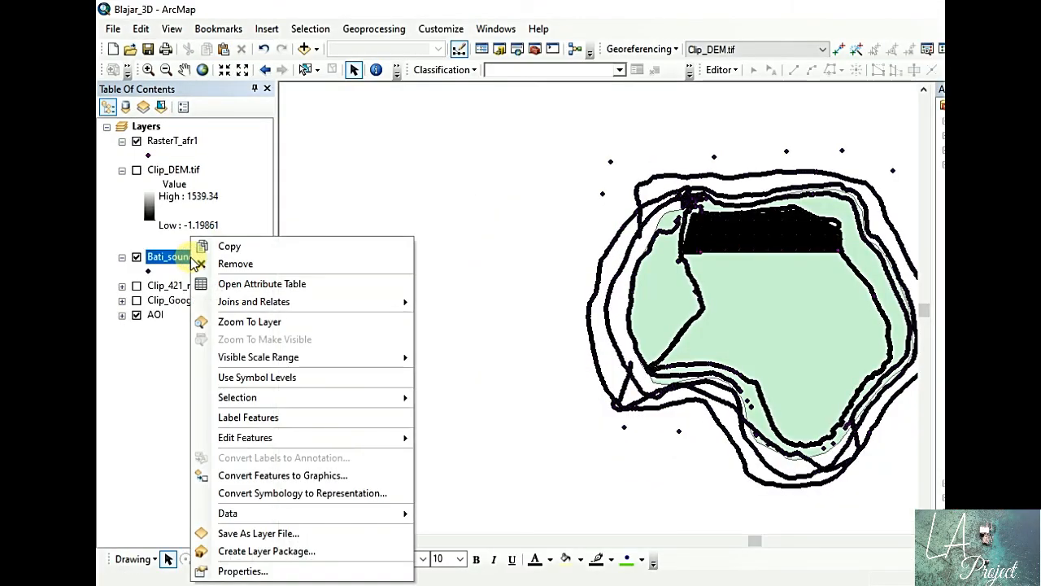
left_click(274, 285)
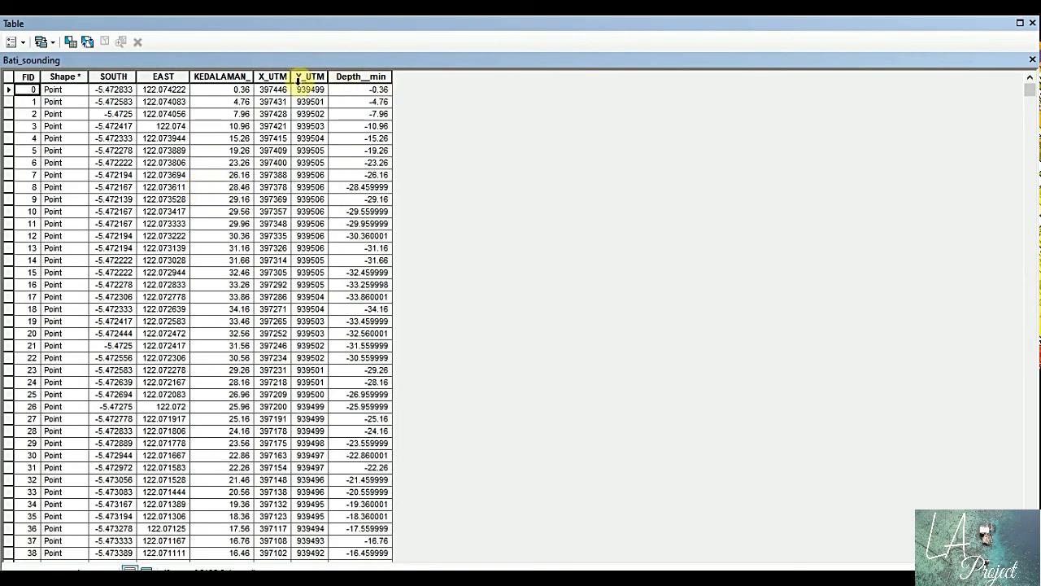
left_click(267, 77)
left_click(314, 76)
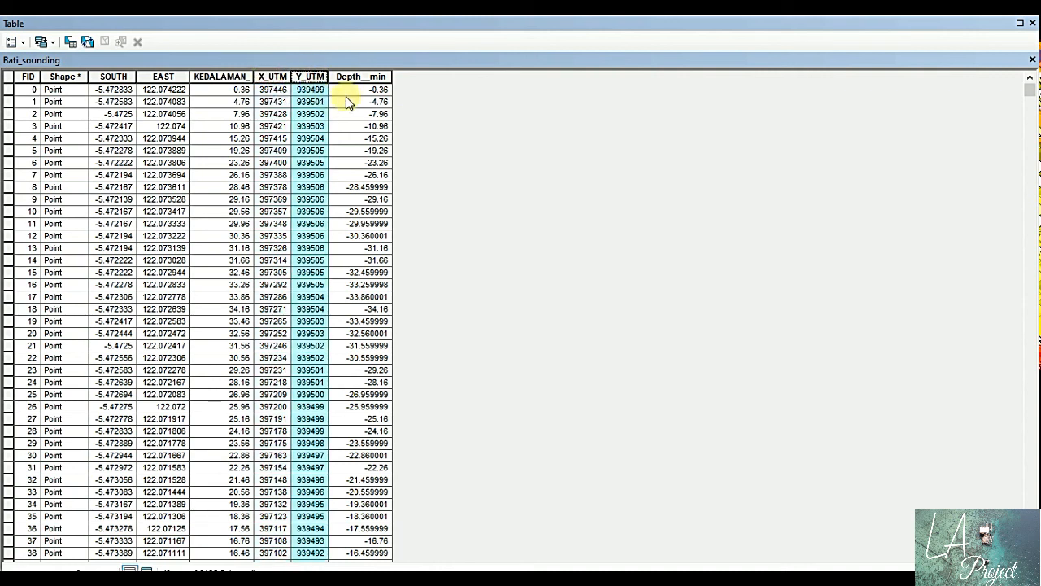
left_click(345, 77)
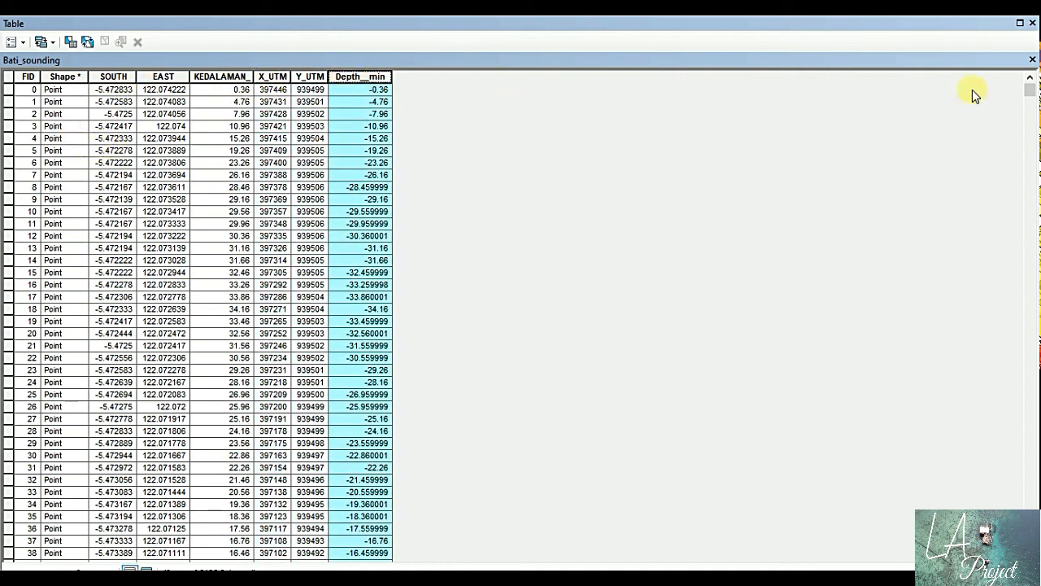
- Set up an export of all Bati_sounding table records with Text File as the output type
left_click(12, 42)
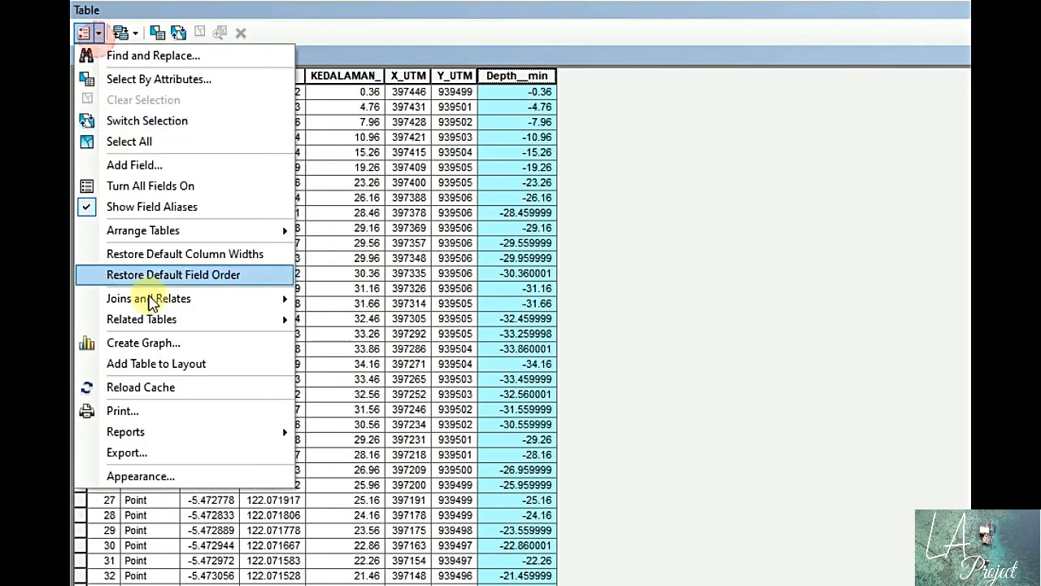
left_click(54, 380)
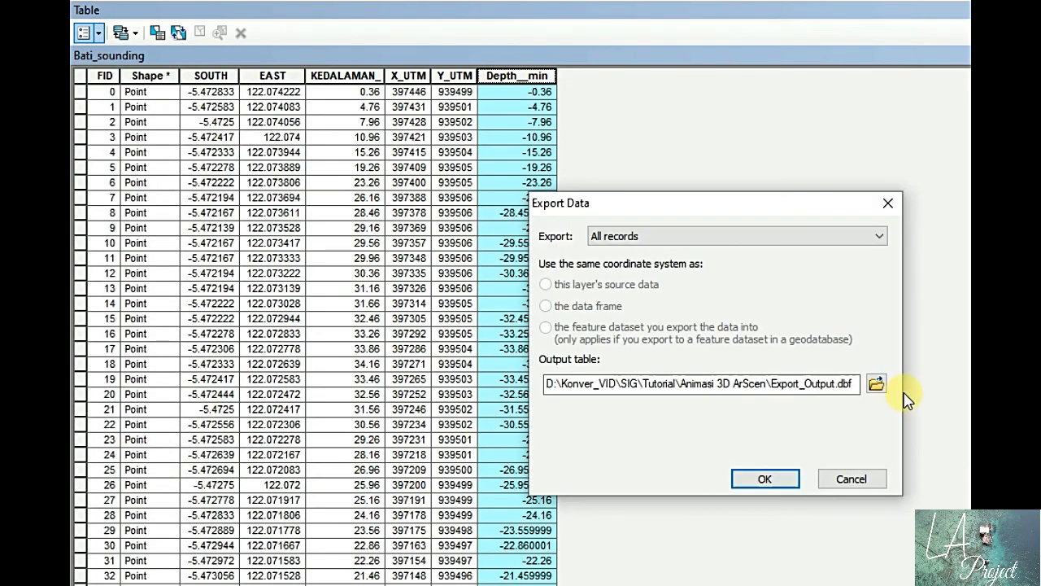
left_click(876, 384)
left_click(786, 471)
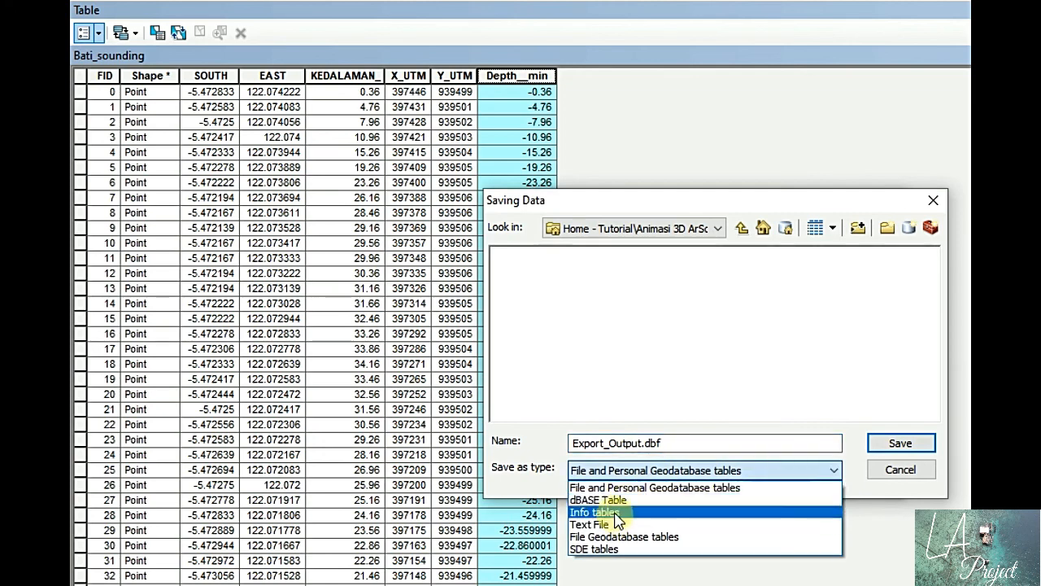
left_click(591, 524)
- Name the exported table ZYX_Sounding, run the export without adding it to the map, and close the attribute table
left_click_drag(667, 443, 517, 441)
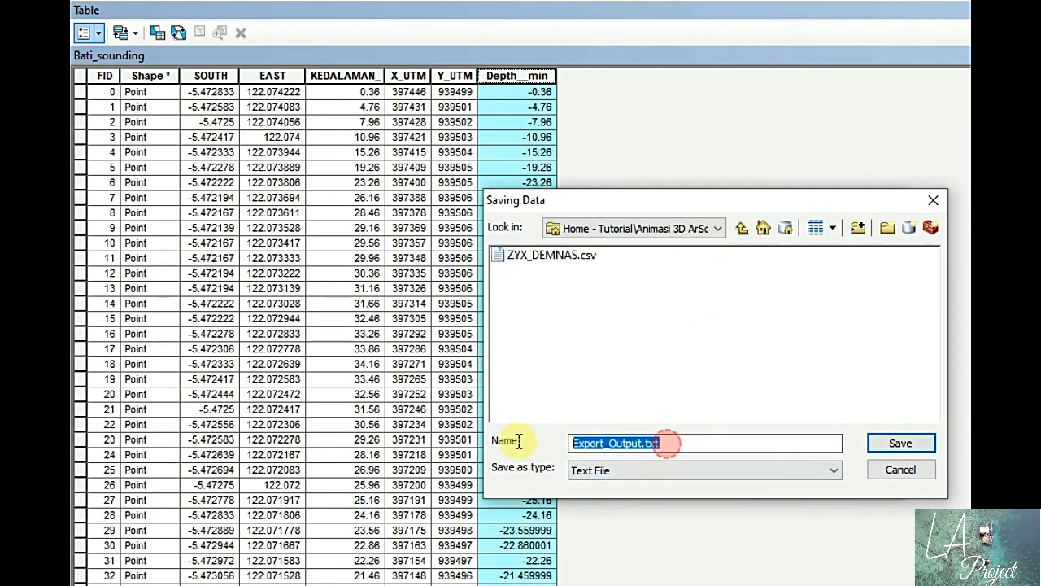
type("ZYX_Sounding")
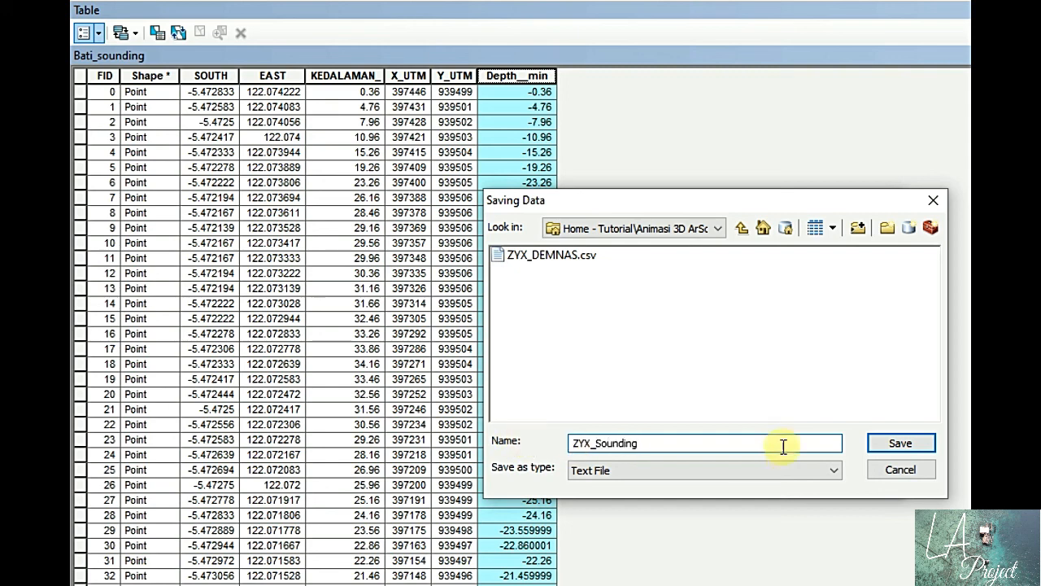
left_click(875, 445)
left_click(765, 477)
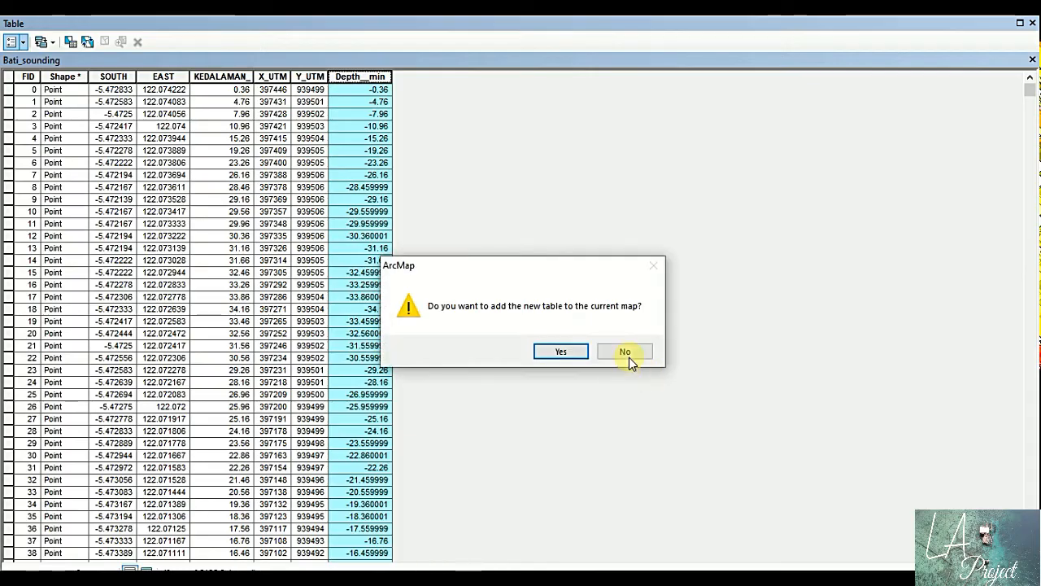
left_click(847, 417)
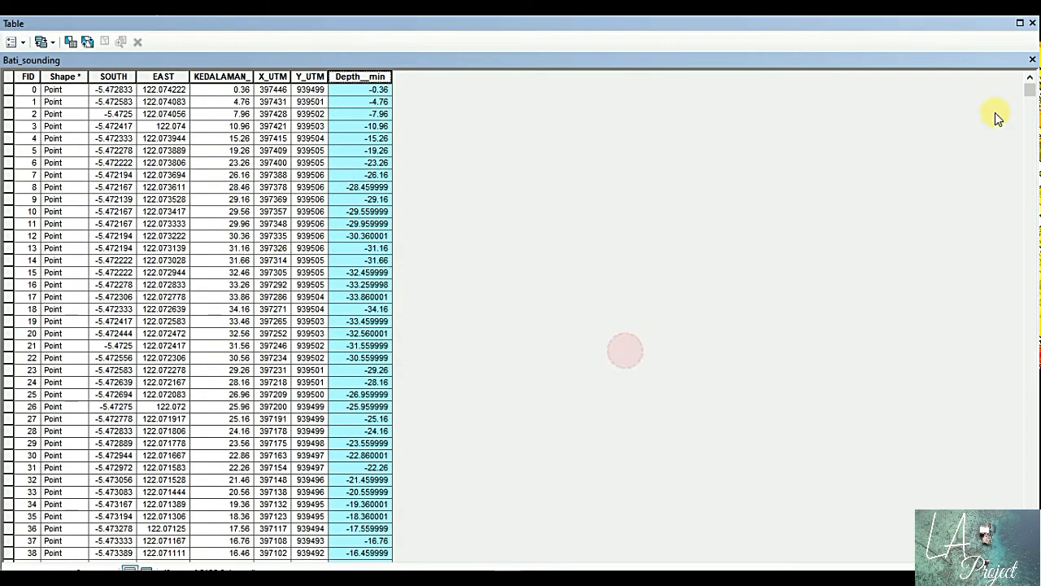
left_click(1031, 60)
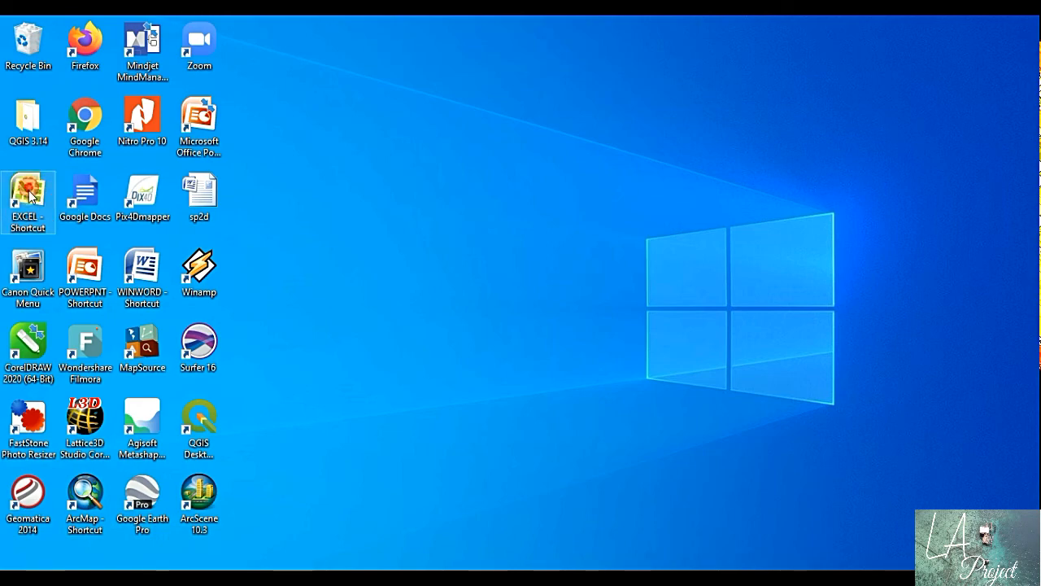
- Launch Microsoft Excel in a maximized window and discard the recovered files offered by Document Recovery
double_click(30, 196)
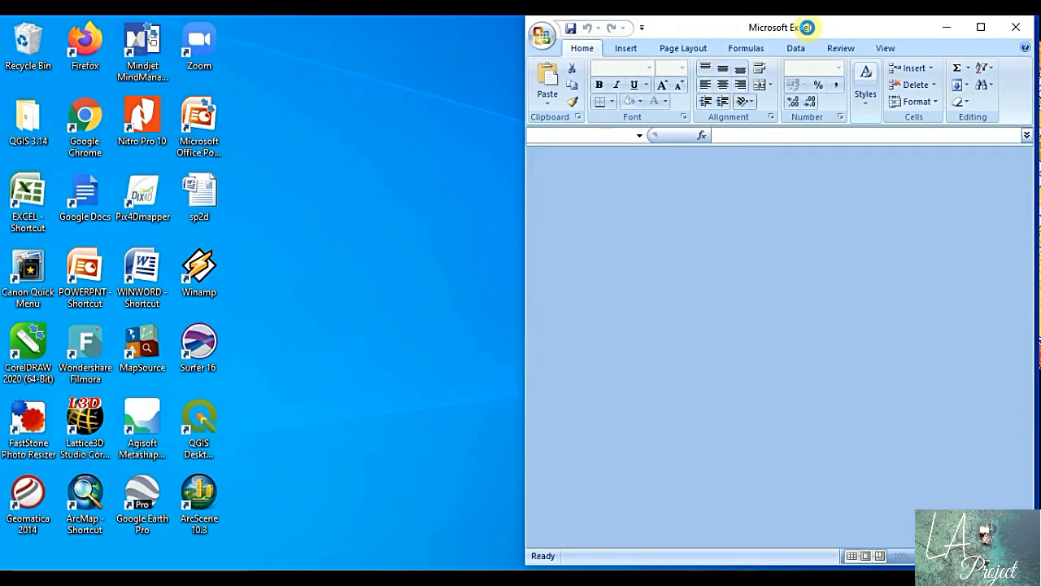
left_click(982, 28)
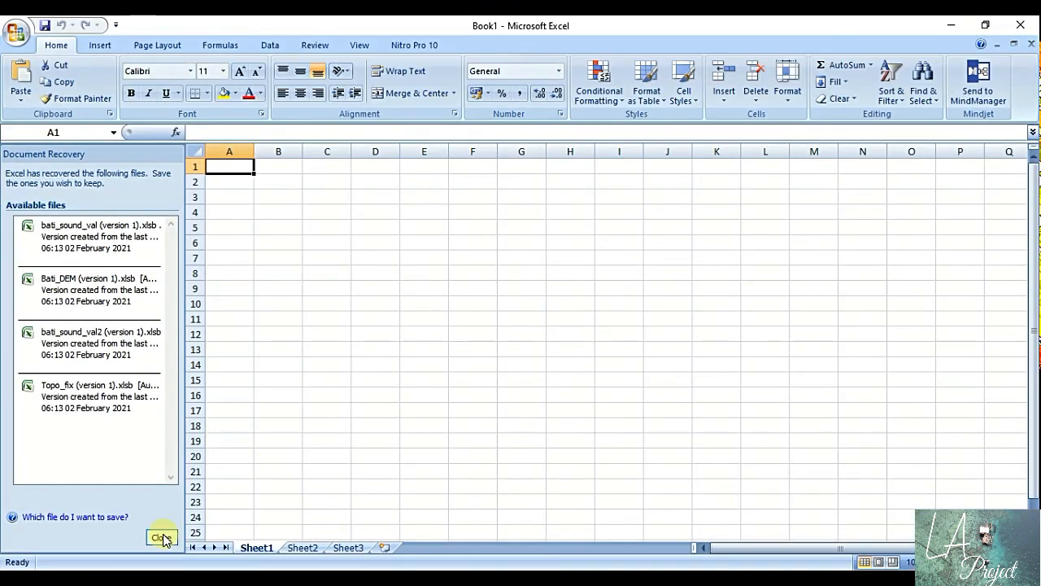
left_click(163, 540)
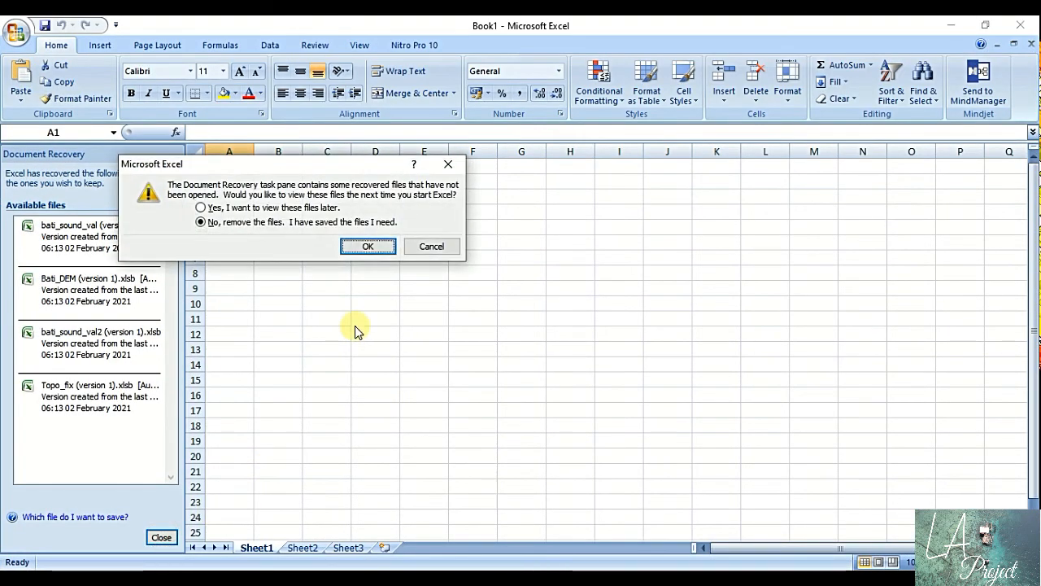
left_click(367, 246)
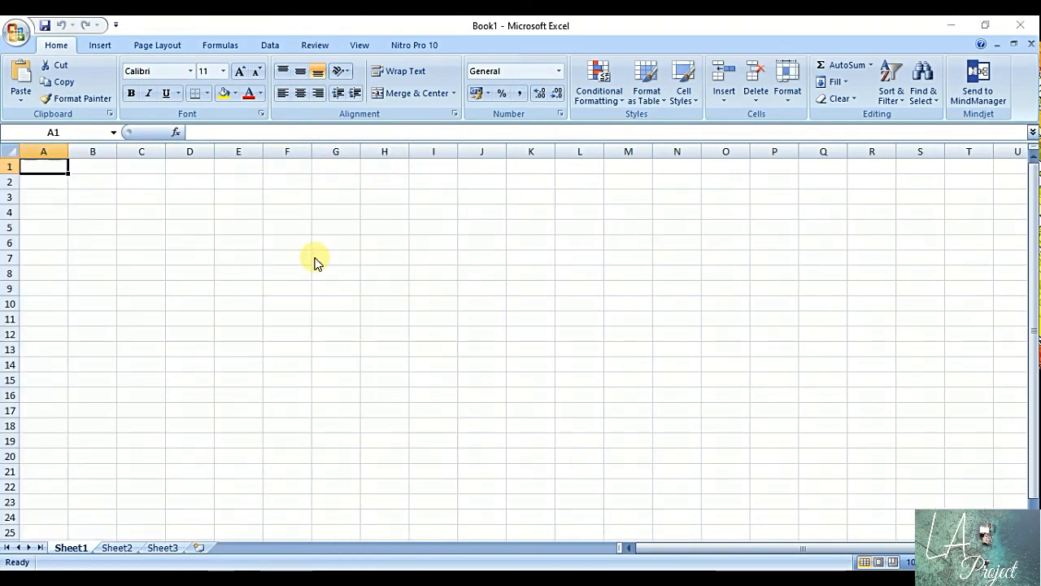
left_click(397, 259)
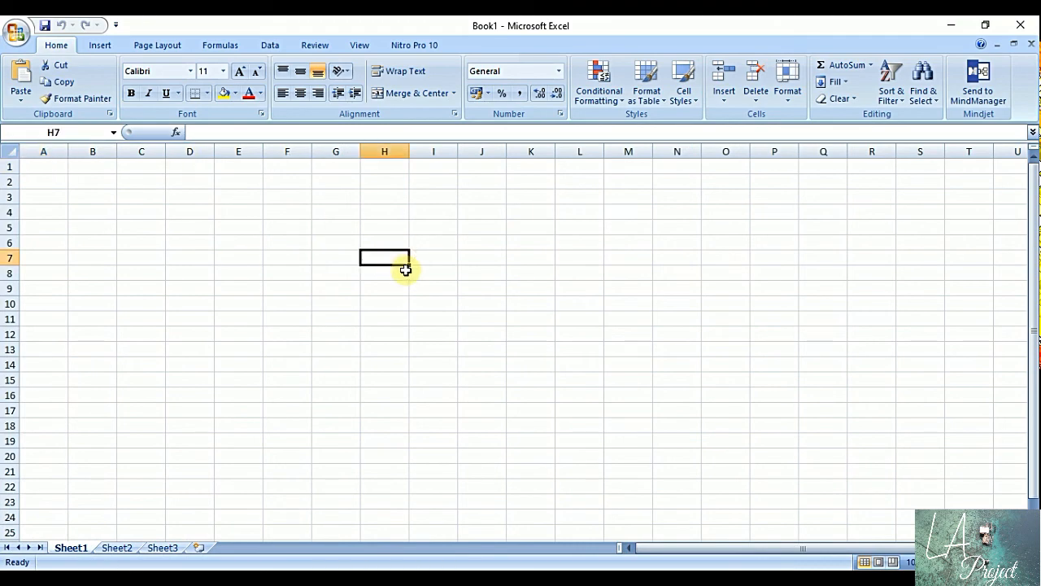
- Browse for a file to open in the D:\Konver_VID\SIG\Tutorial\Animasi 3D ArScen folder
left_click(16, 33)
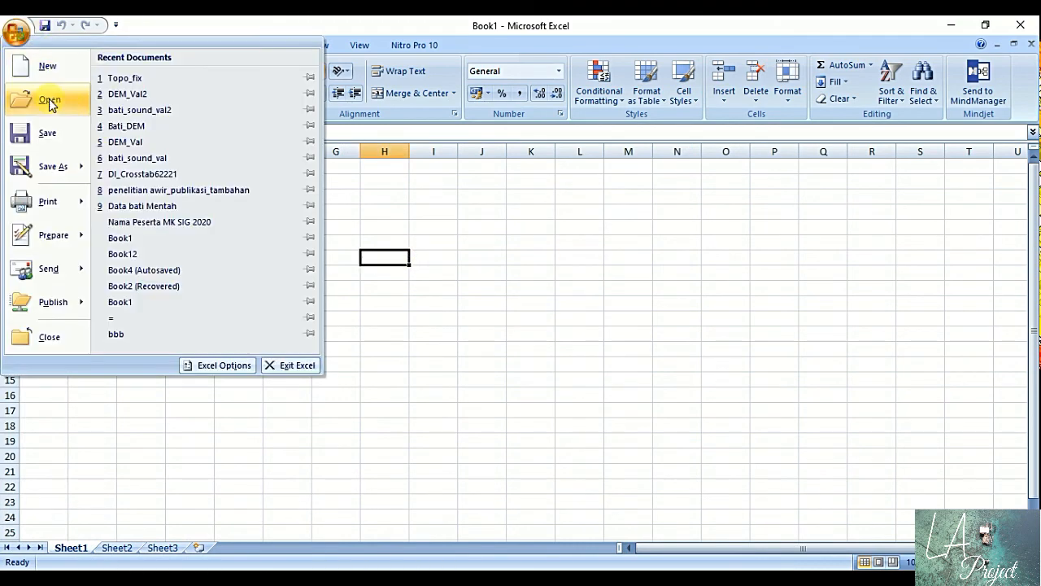
key("Escape")
key("ctrl+o")
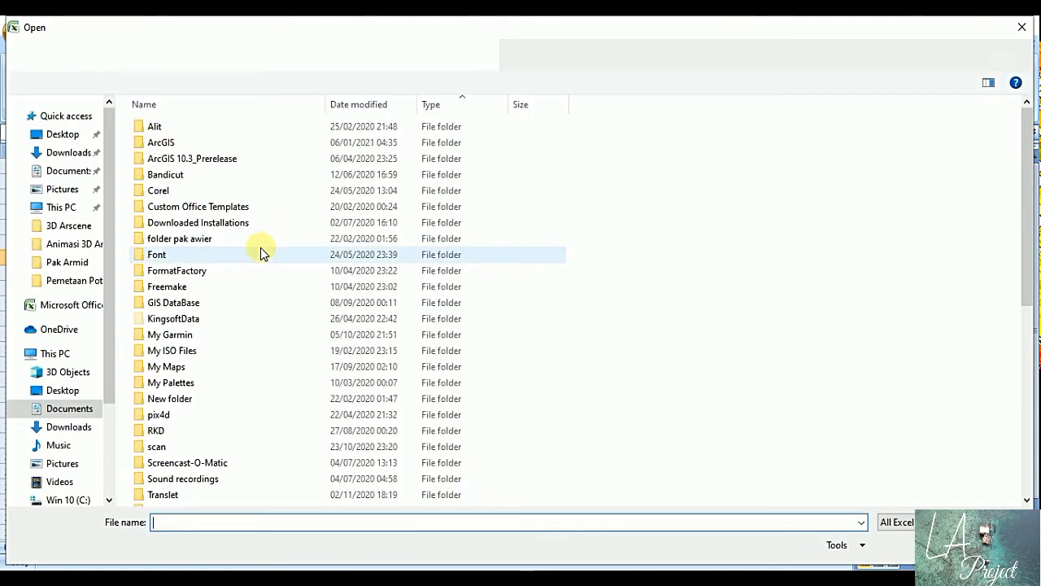
left_click_drag(109, 379, 106, 447)
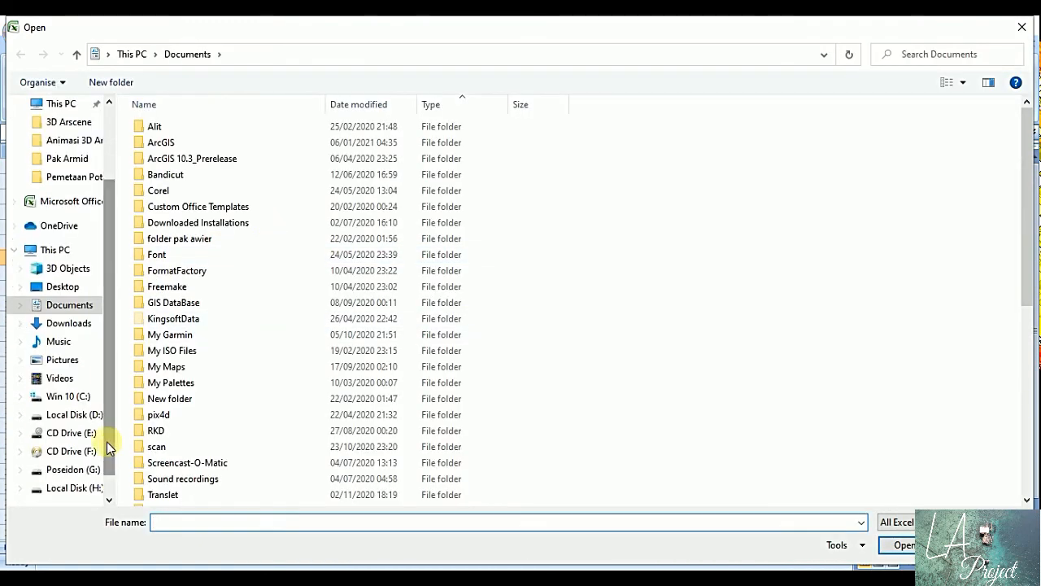
left_click(96, 416)
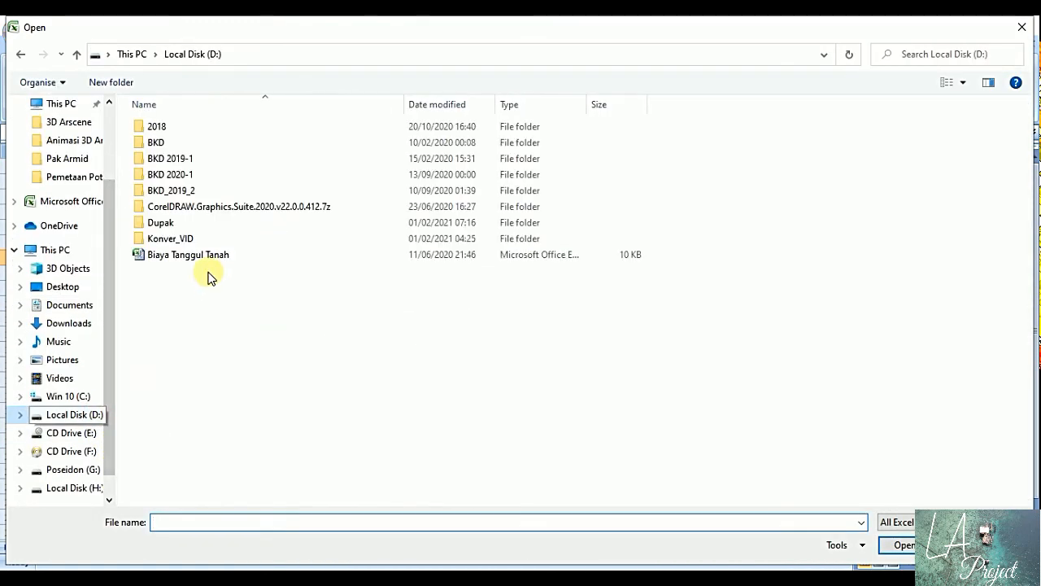
double_click(196, 237)
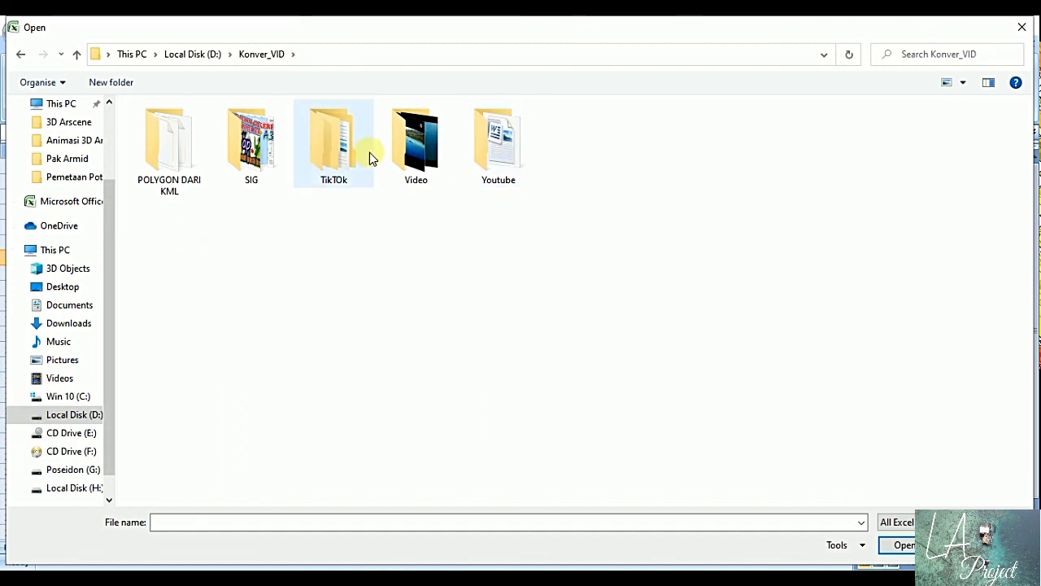
double_click(252, 145)
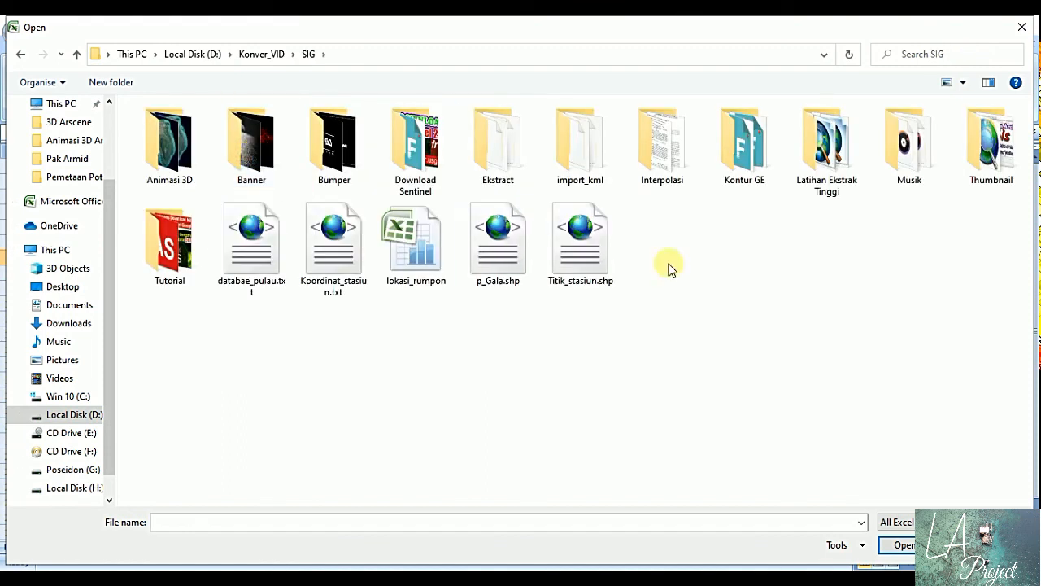
double_click(199, 244)
double_click(167, 151)
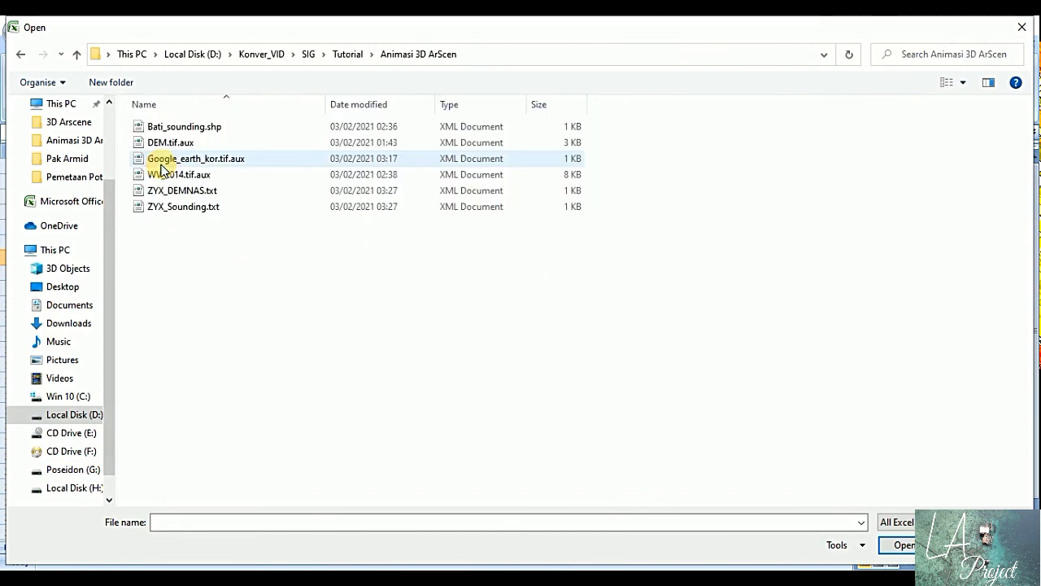
- List all file types in the folder and open the ZYX_DEMNAS file
left_click(895, 521)
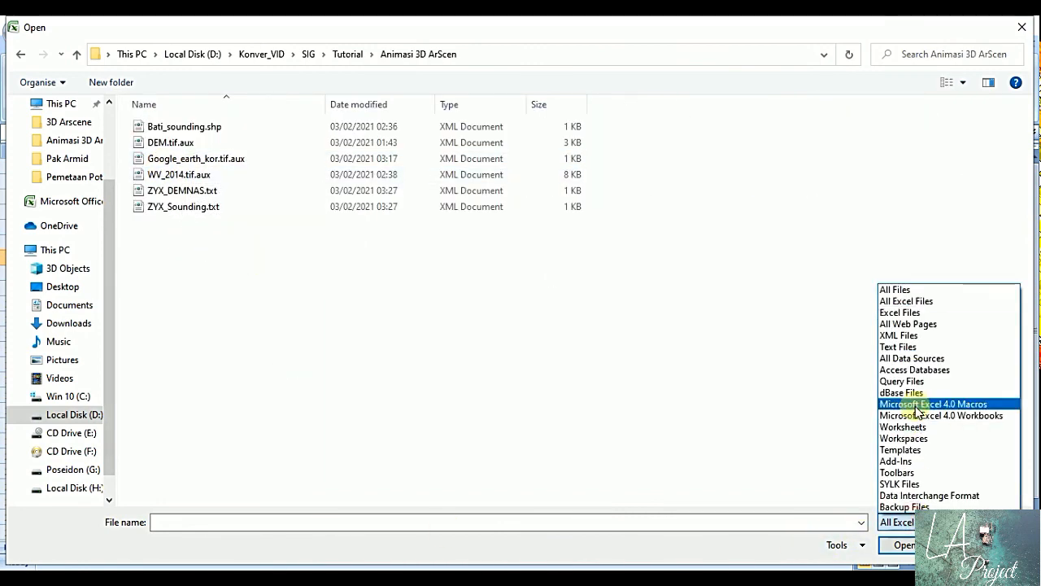
left_click(912, 286)
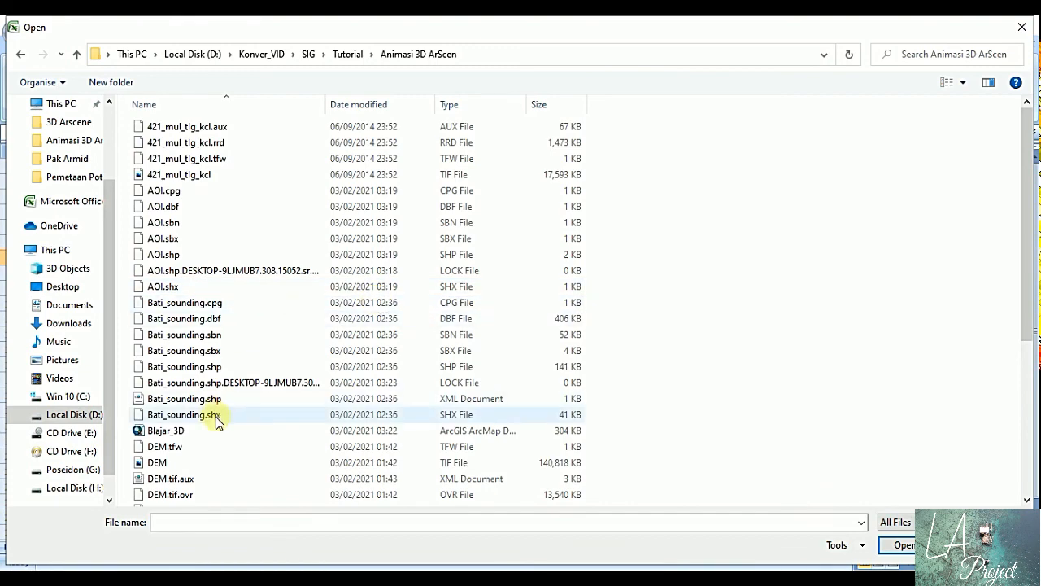
left_click(225, 333)
scroll(224, 336, "down", 5)
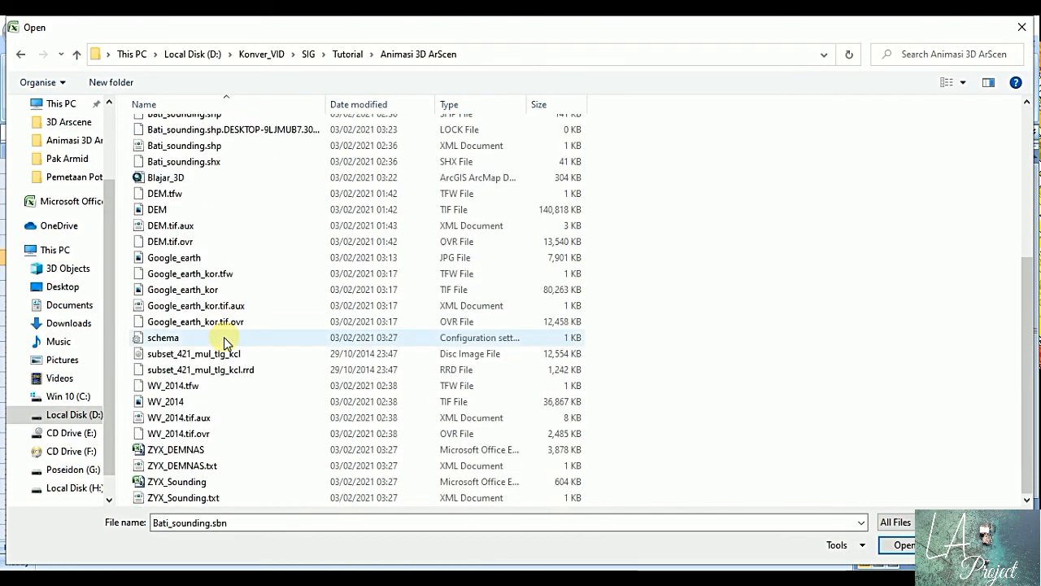
double_click(195, 449)
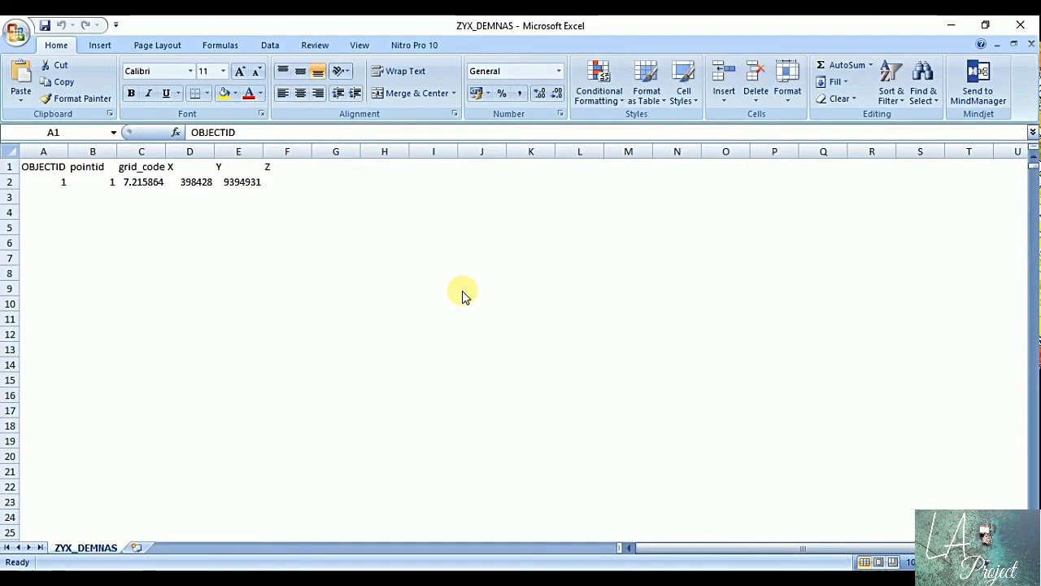
- Delete the OBJECTID, pointid and grid_code columns from the ZYX_DEMNAS sheet, keeping only X, Y and Z
left_click_drag(41, 149, 145, 152)
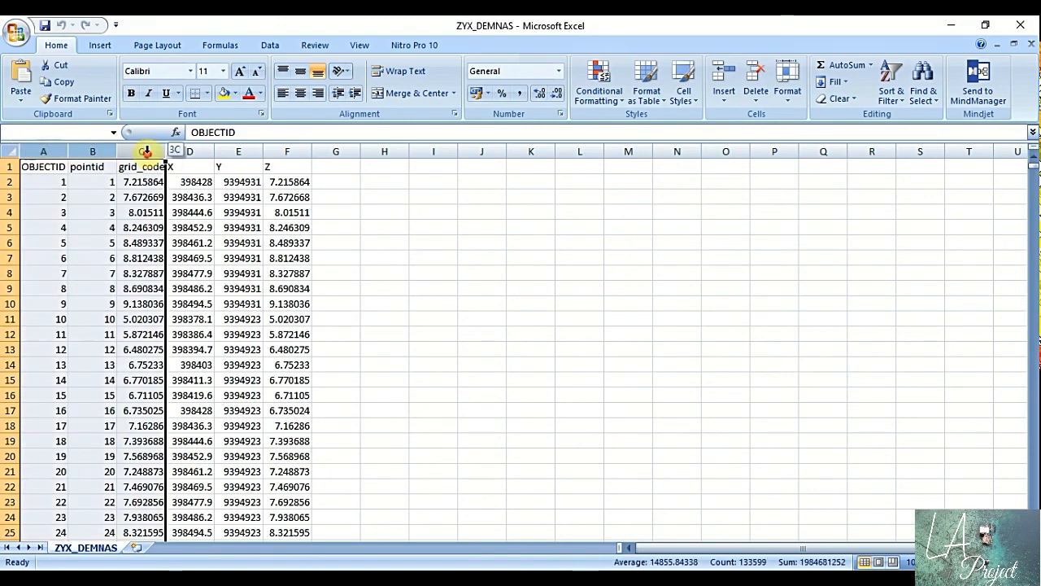
right_click(147, 153)
left_click(218, 252)
left_click(241, 244)
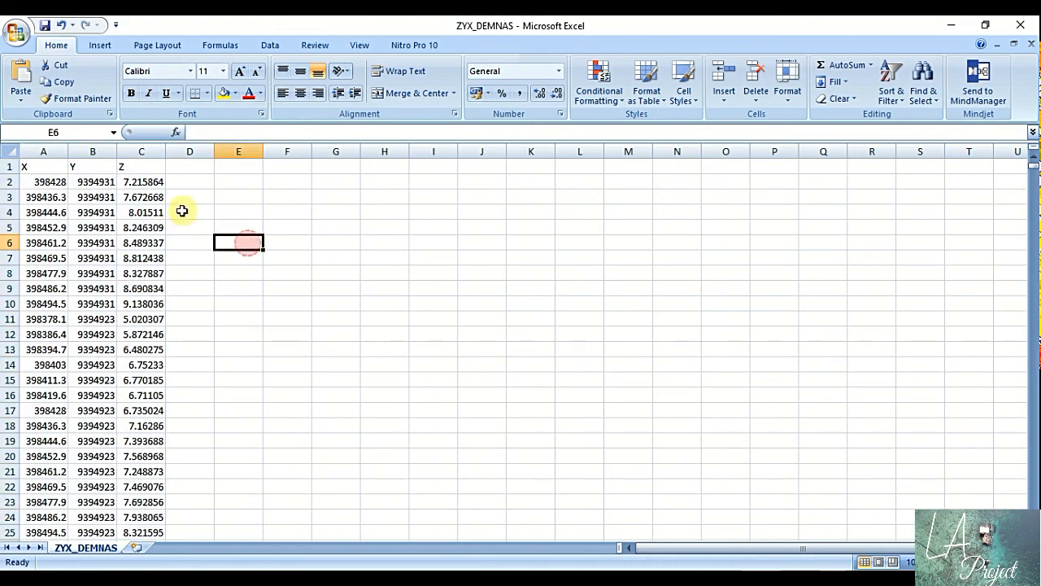
left_click(162, 201)
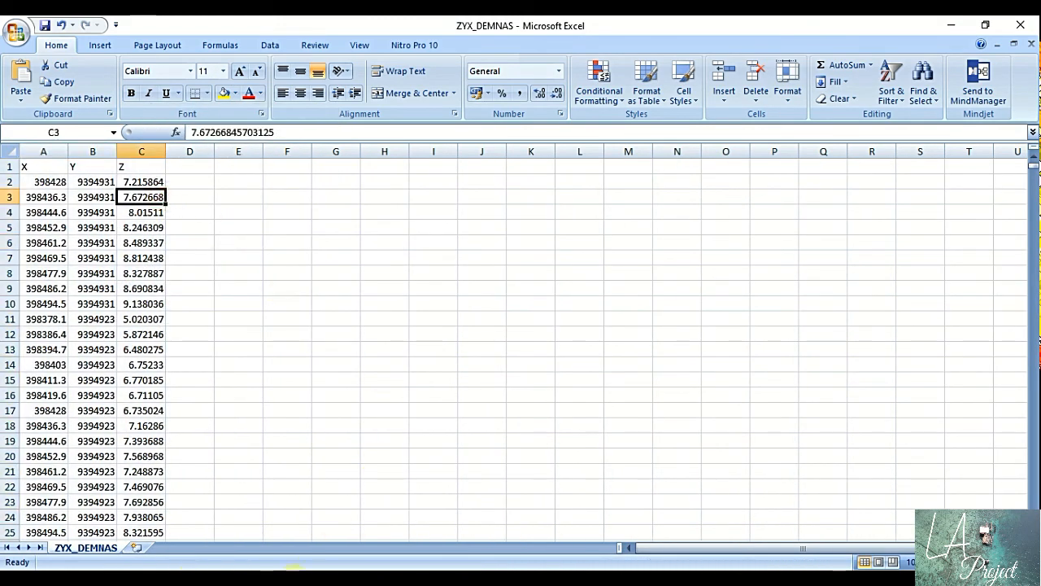
- Open the ZYX_Sounding file from the Animasi 3D ArScen folder
left_click(16, 33)
left_click(49, 100)
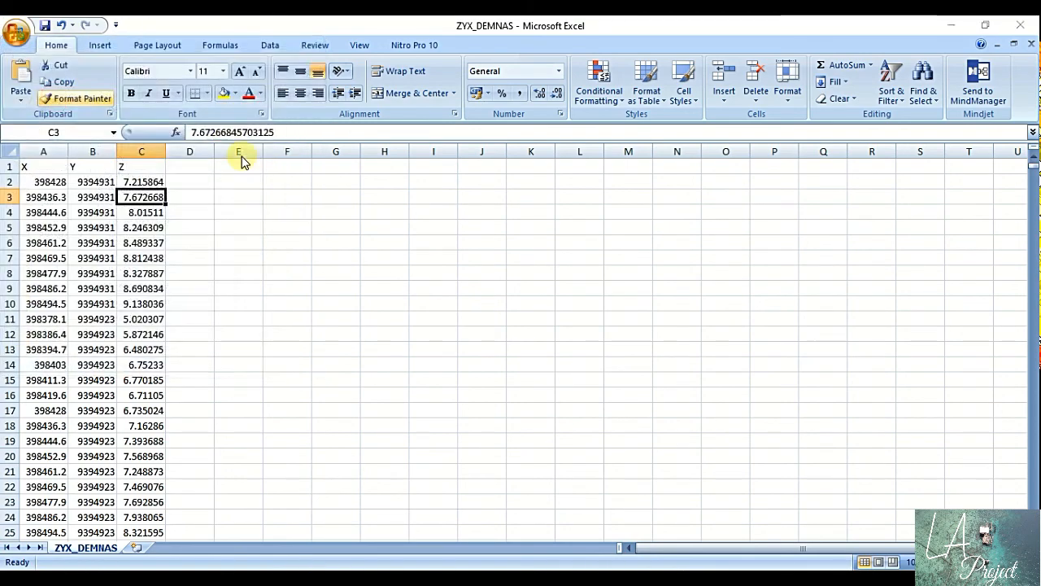
scroll(342, 239, "down", 5)
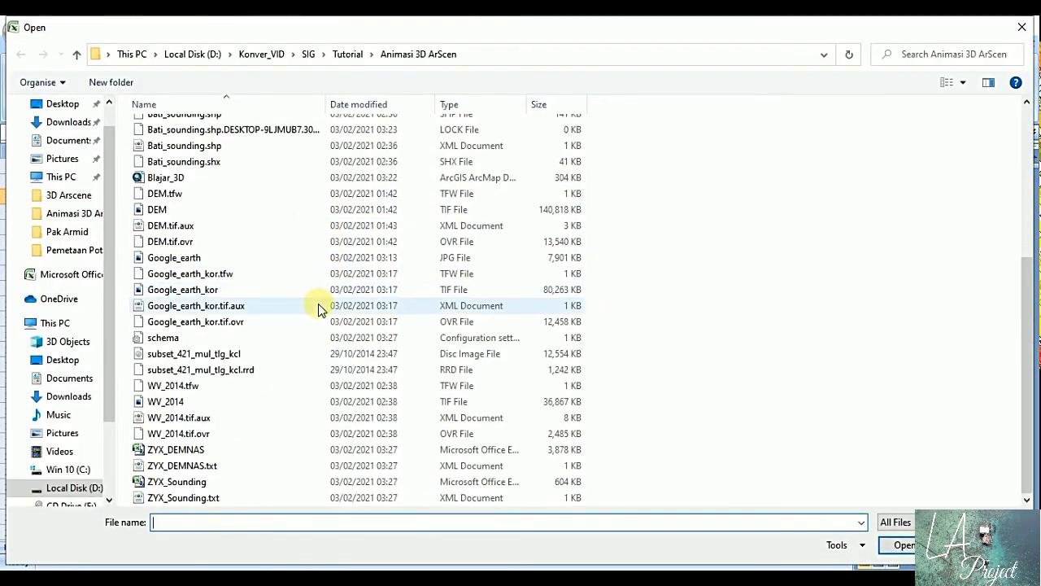
double_click(198, 480)
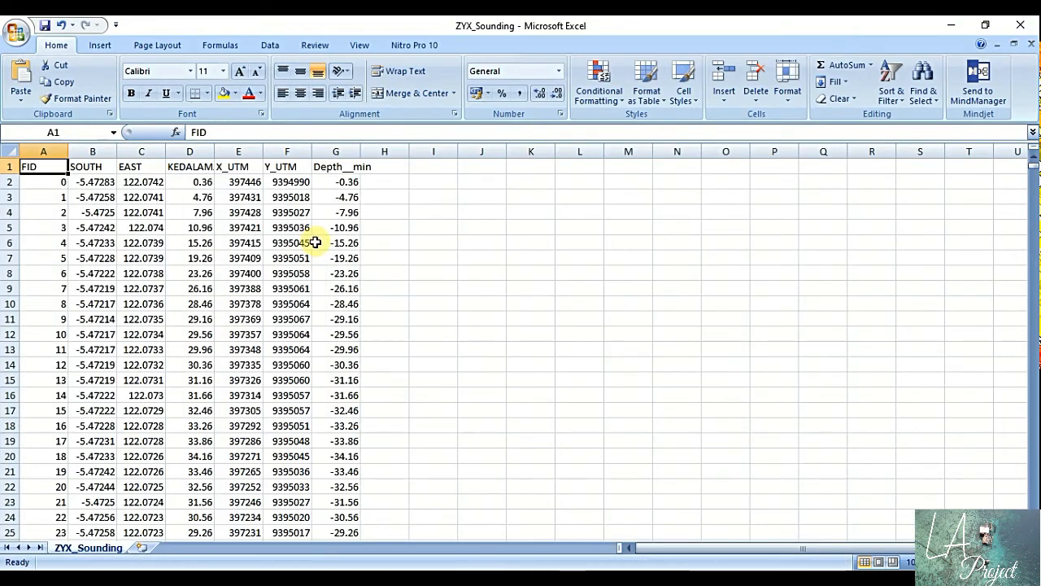
- Delete the FID, SOUTH, EAST and KEDALAM columns from the ZYX_Sounding sheet, keeping only X_UTM, Y_UTM and the negative depth
left_click(46, 152)
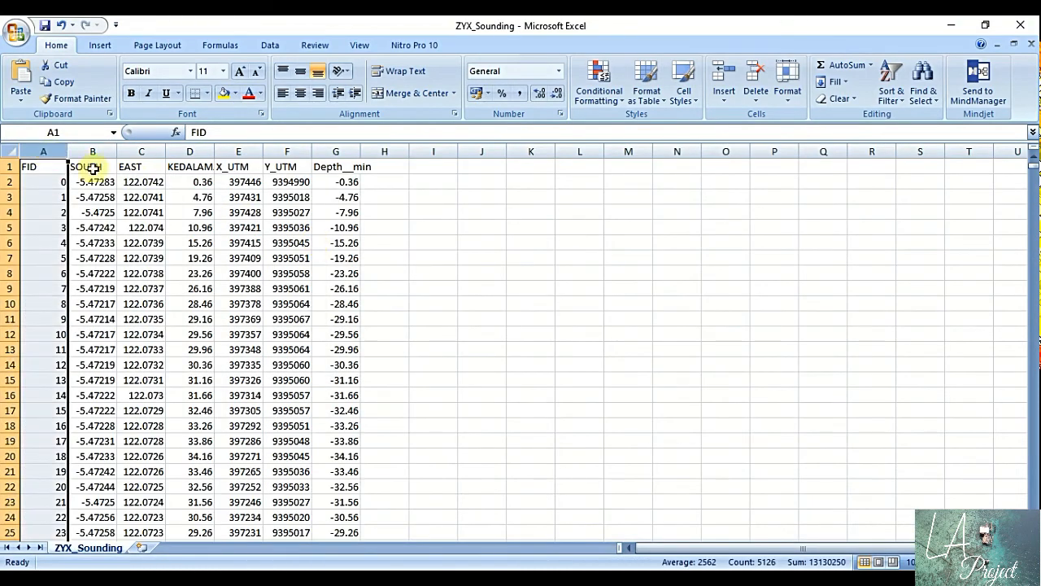
left_click(197, 151, "shift")
right_click(197, 150)
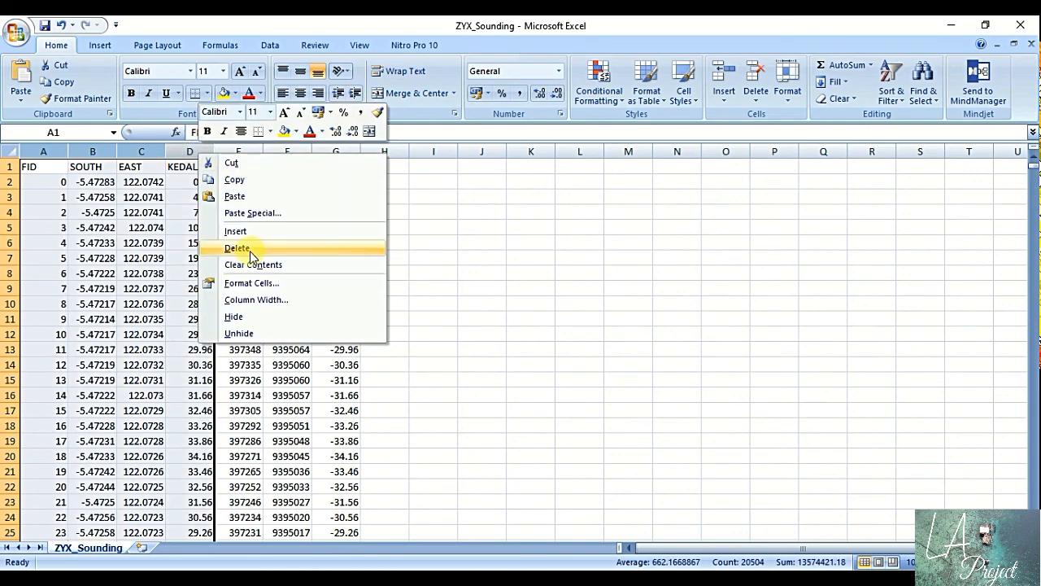
left_click(236, 248)
- Copy all X_UTM, Y_UTM and depth data rows of the ZYX_Sounding sheet, leaving out the header row
left_click(143, 184)
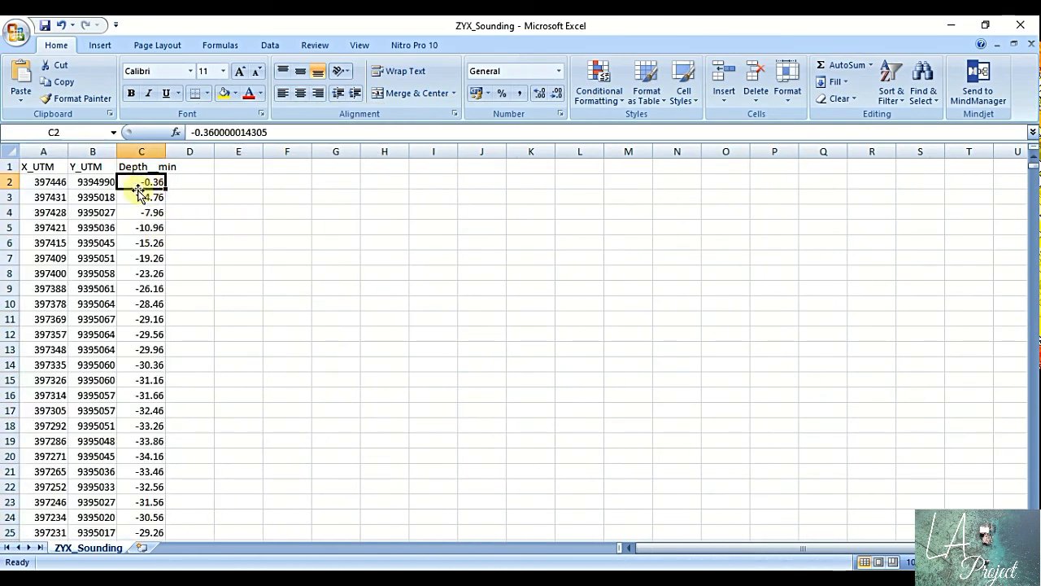
left_click_drag(50, 182, 230, 188)
key("ctrl+shift+Down")
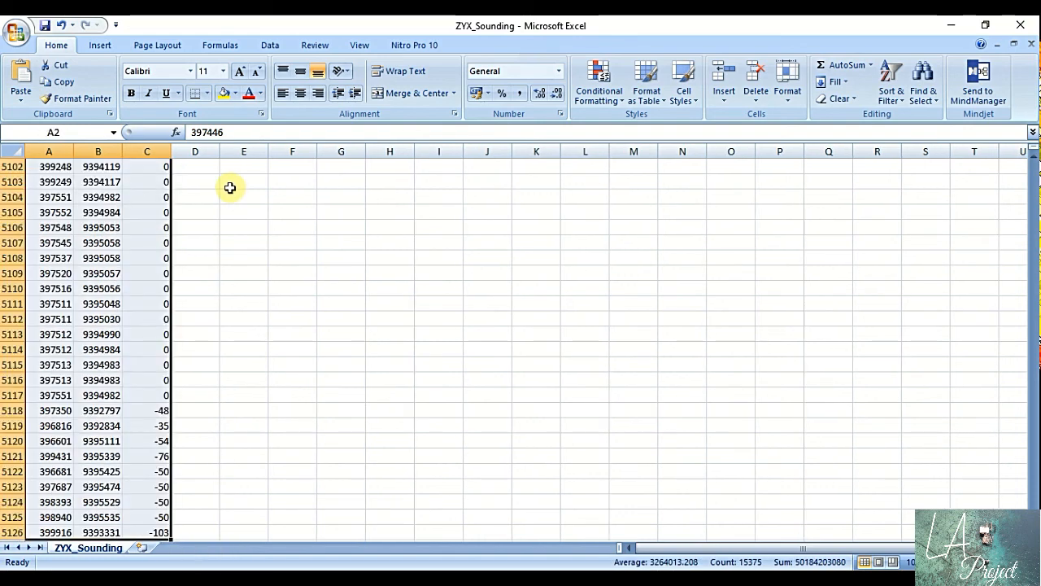
key("ctrl+c")
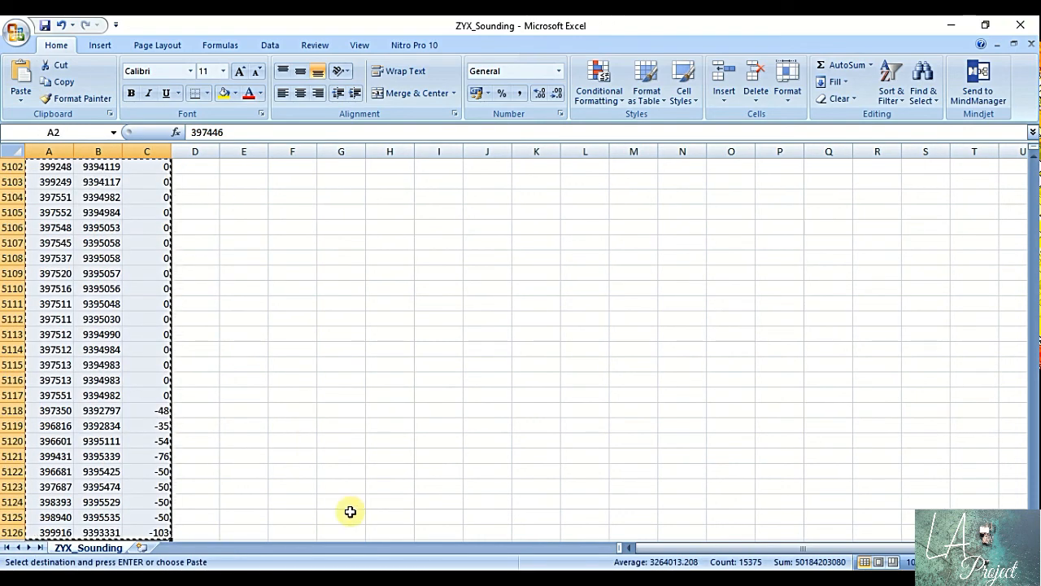
- Switch to the ZYX_DEMNAS workbook and paste the copied sounding rows directly below its last data row, starting at cell A44534
mouse_move(349, 569)
left_click(258, 516)
scroll(302, 415, "down", 6)
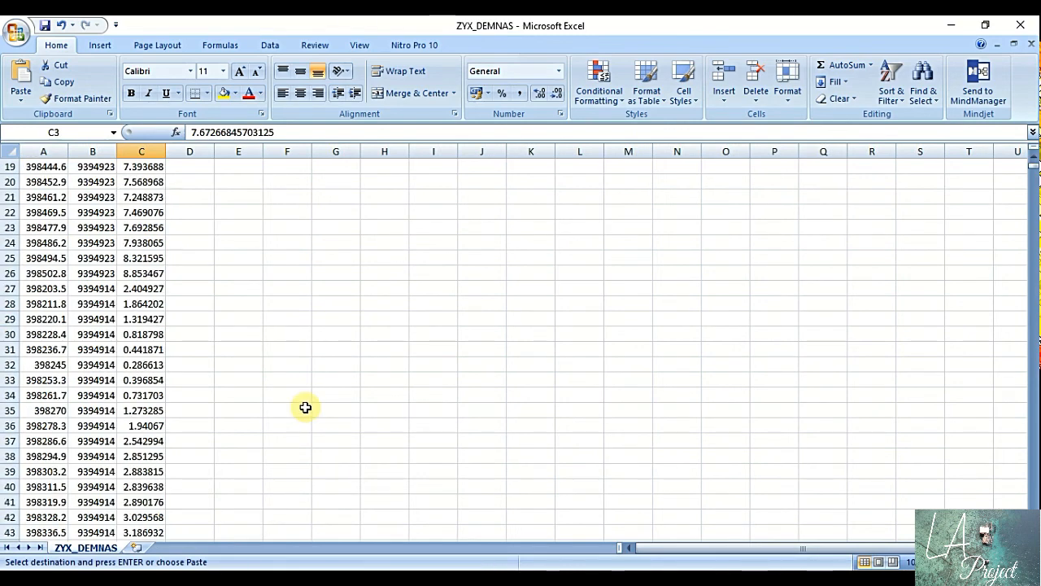
left_click(111, 334)
key("ctrl+Down")
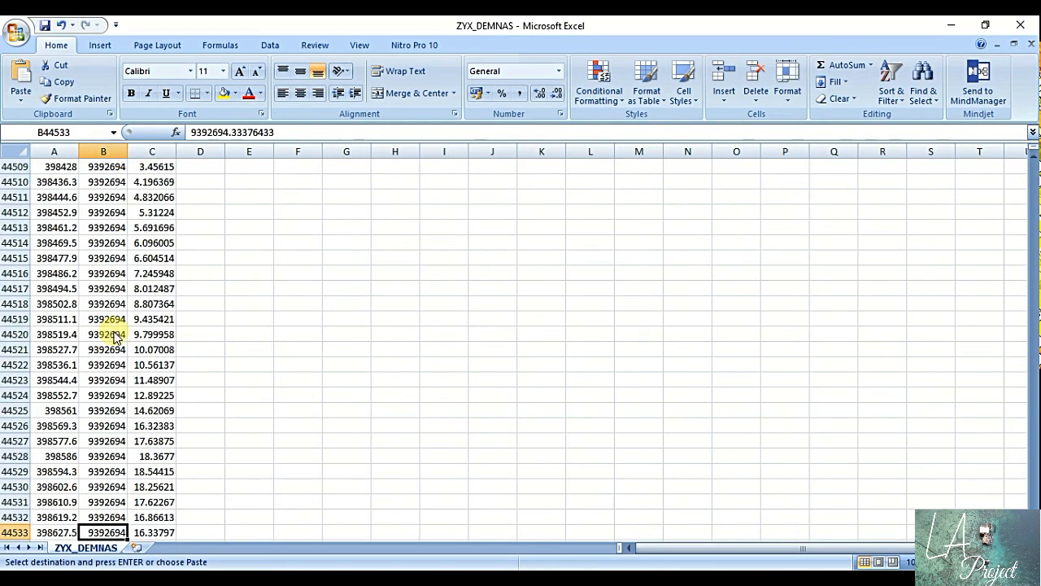
scroll(98, 318, "down", 6)
left_click(61, 275)
key("ctrl+v")
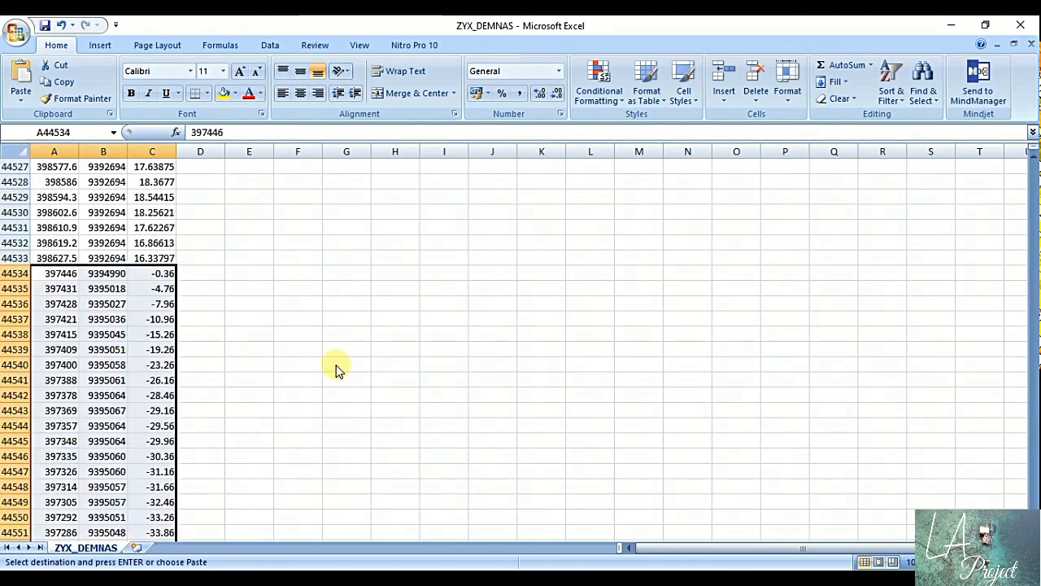
left_click(311, 332)
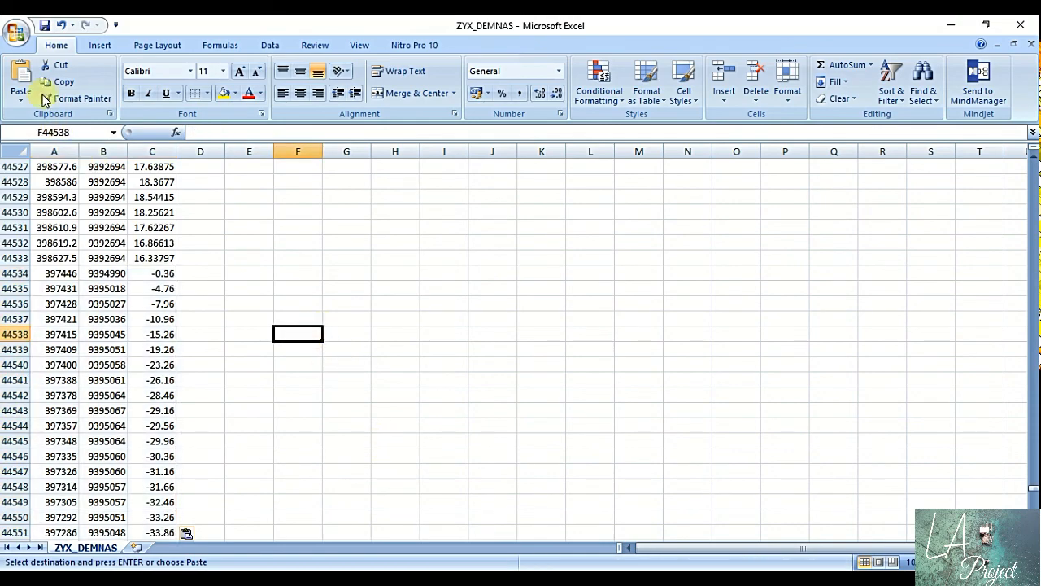
- Save the combined data as an Excel Workbook named ZYX_Gabungan in the Animasi 3D ArScen folder
left_click(16, 31)
key("Escape")
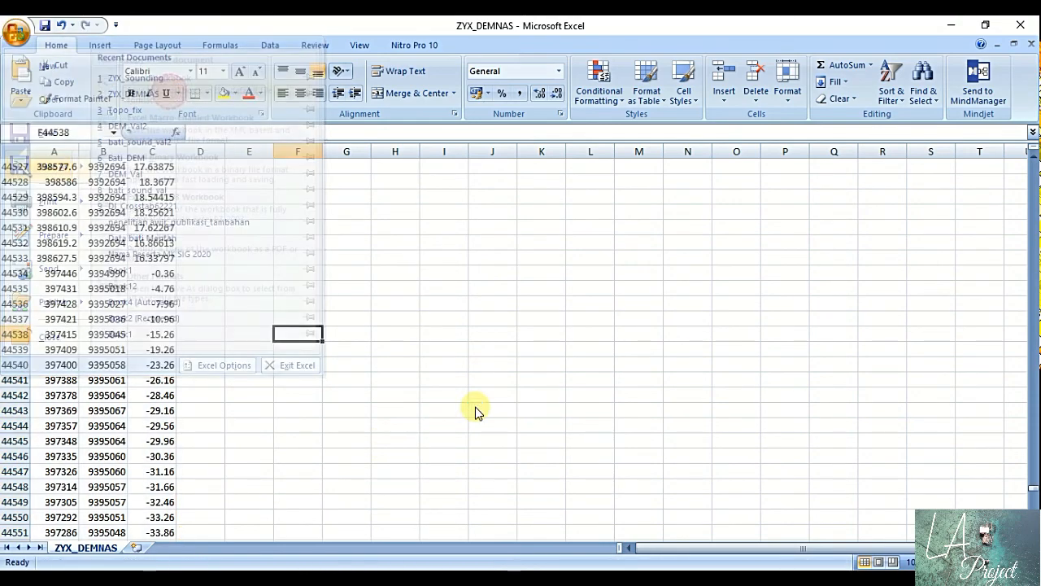
key("F12")
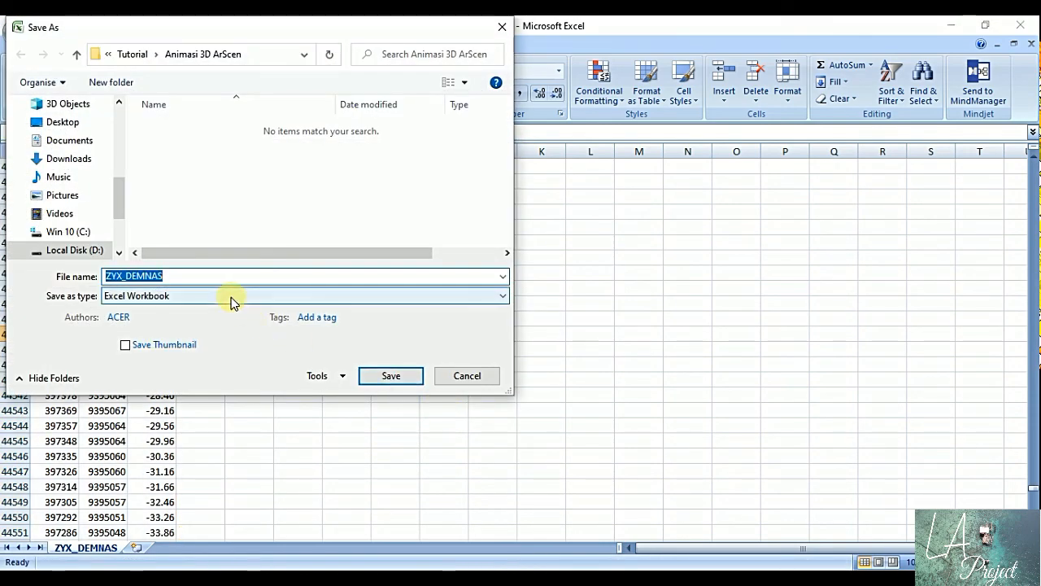
type("ZYX")
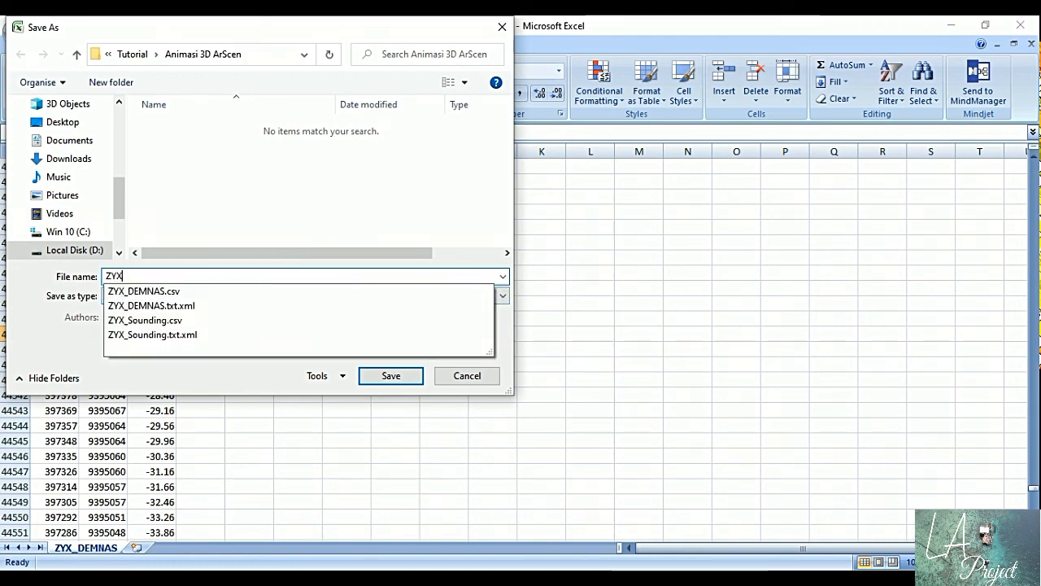
type("_Gabungan")
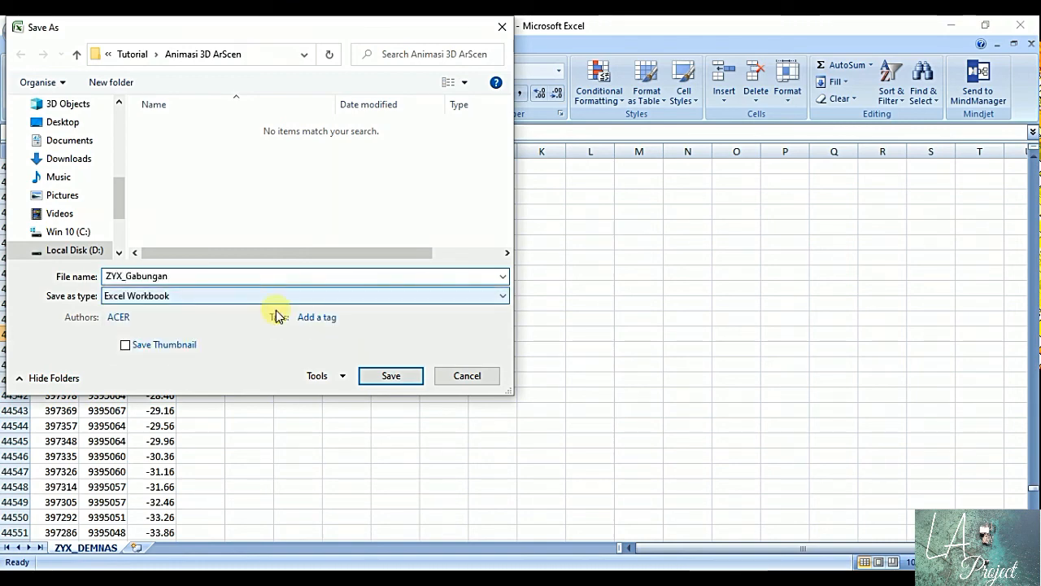
left_click(379, 375)
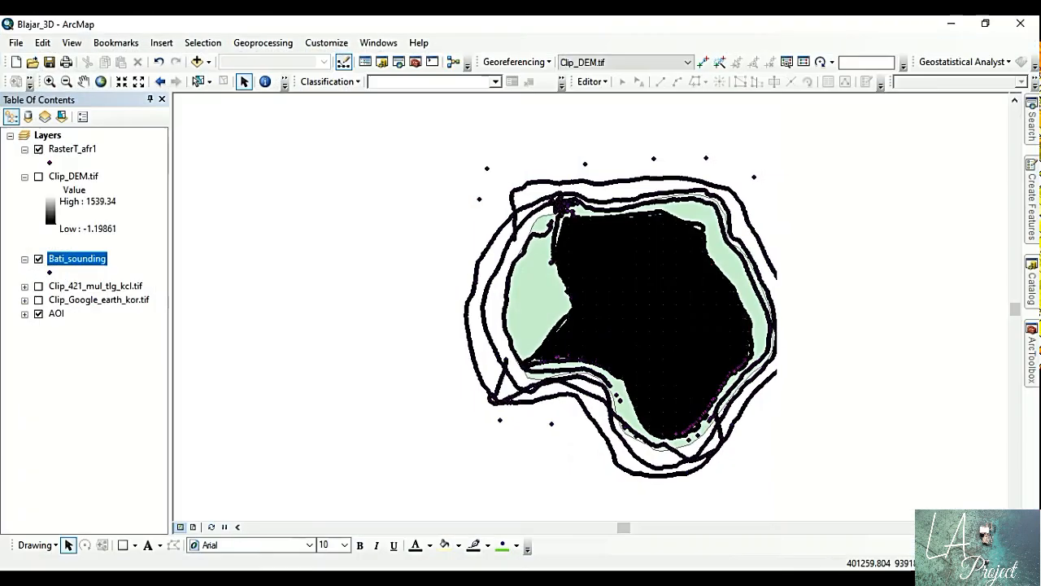
scroll(244, 268, "up", 1)
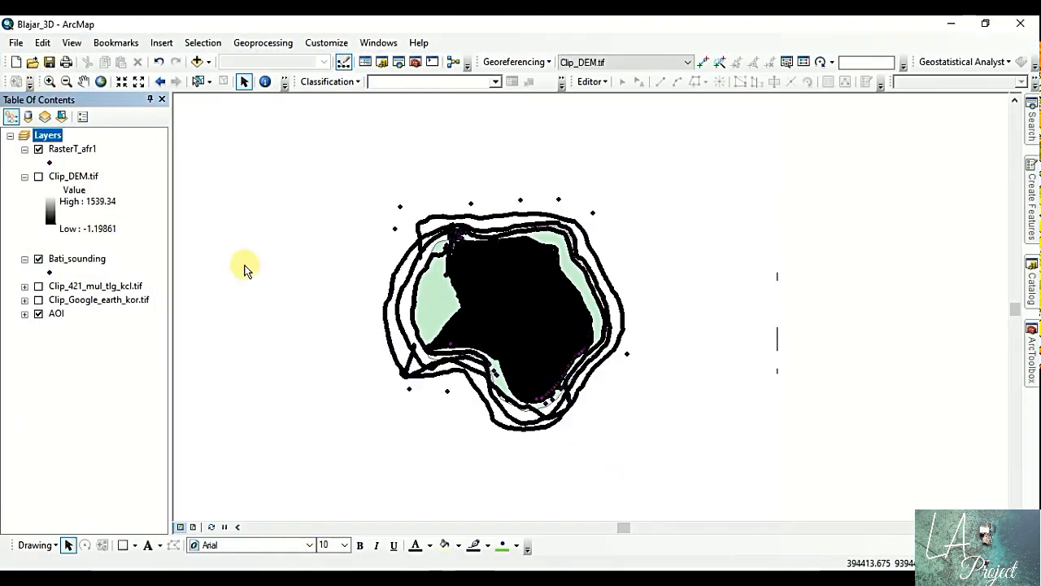
- Start adding XY data and choose the ZYX_DEMNAS$ sheet of ZYX_Gabungan.xlsx as the source table
left_click(16, 42)
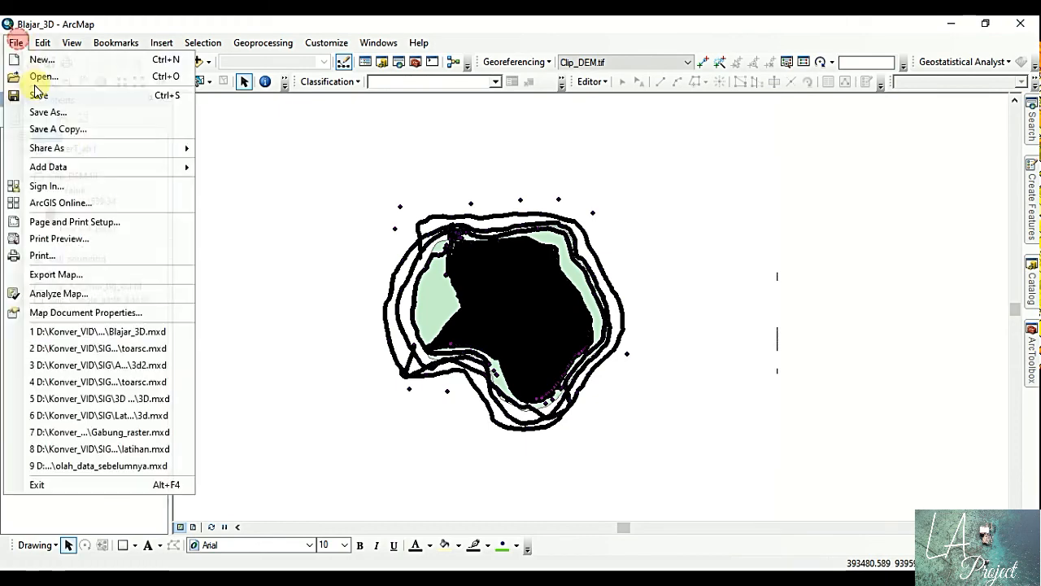
mouse_move(160, 171)
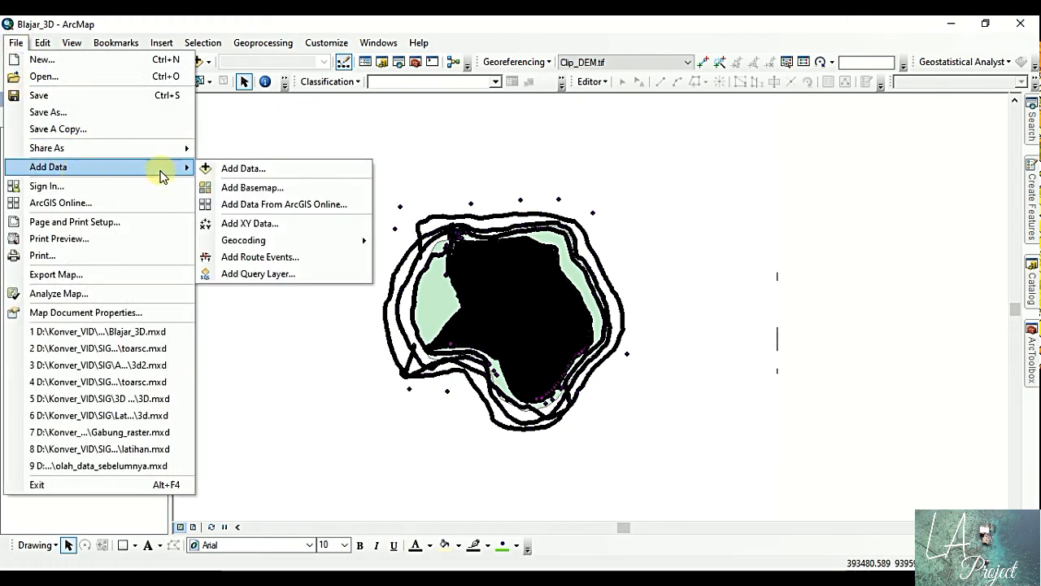
left_click(277, 223)
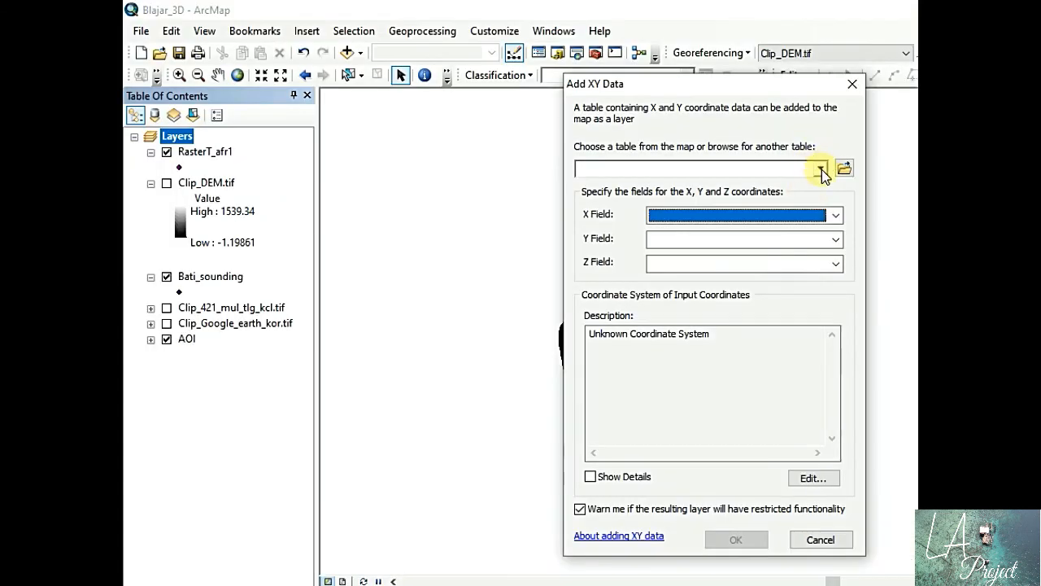
left_click(823, 171)
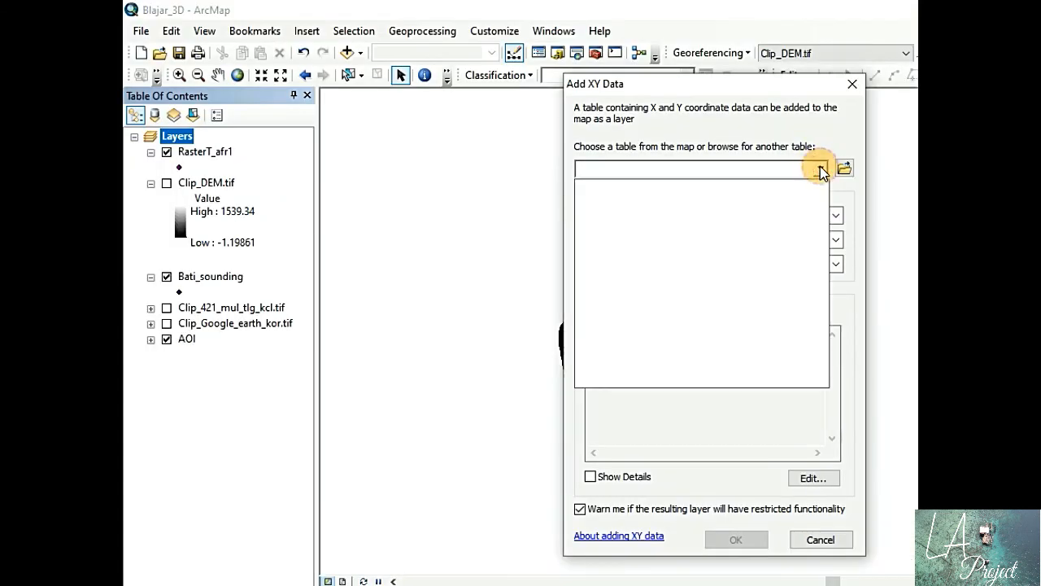
left_click(843, 169)
left_click(844, 167)
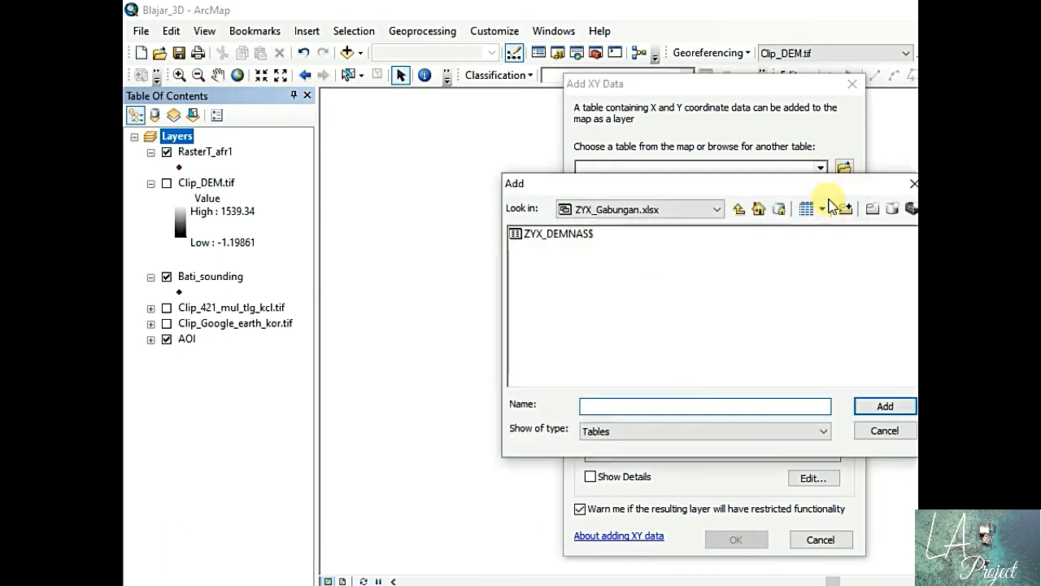
double_click(573, 234)
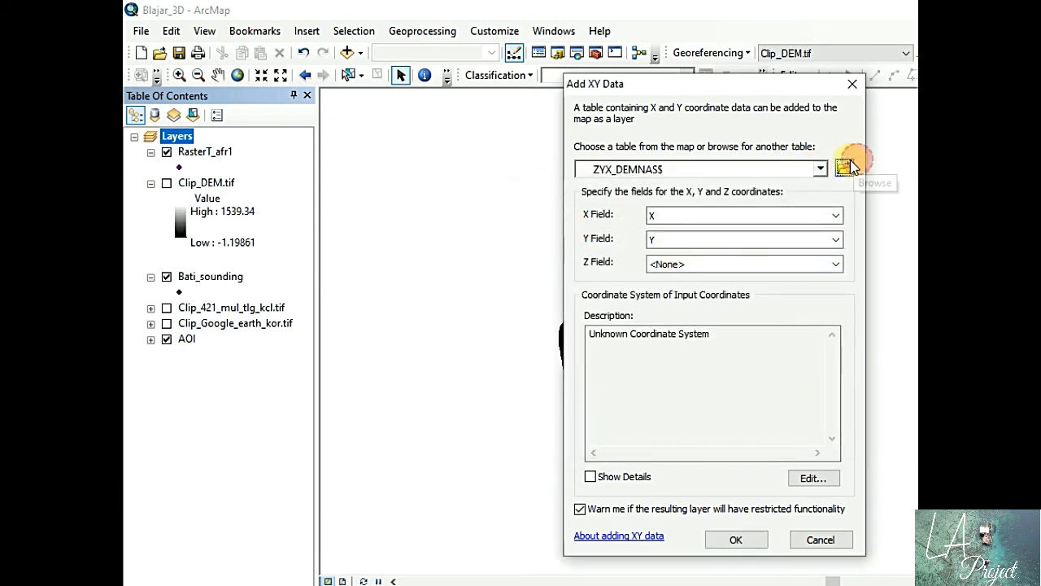
left_click(844, 167)
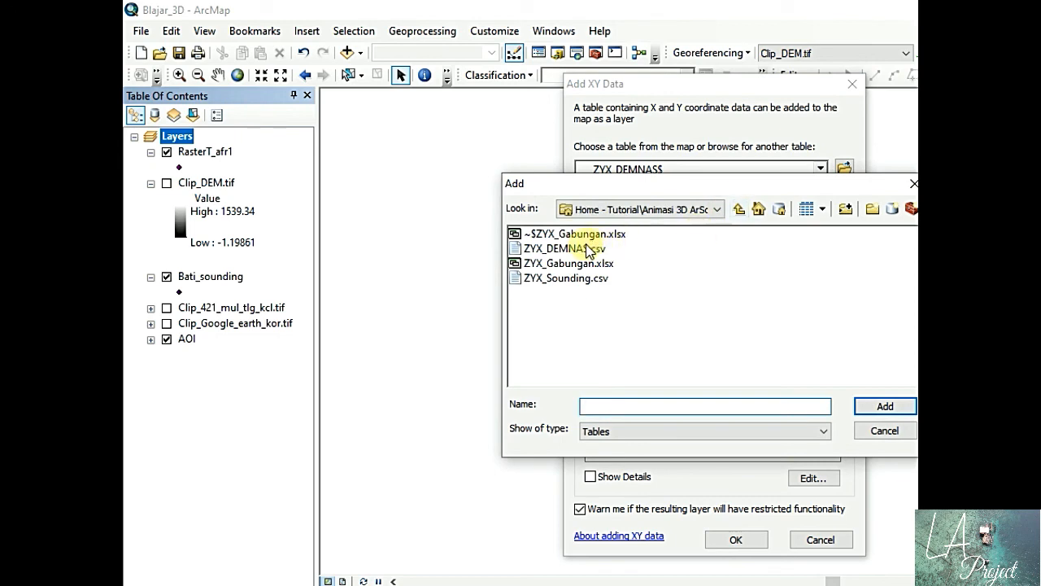
double_click(562, 263)
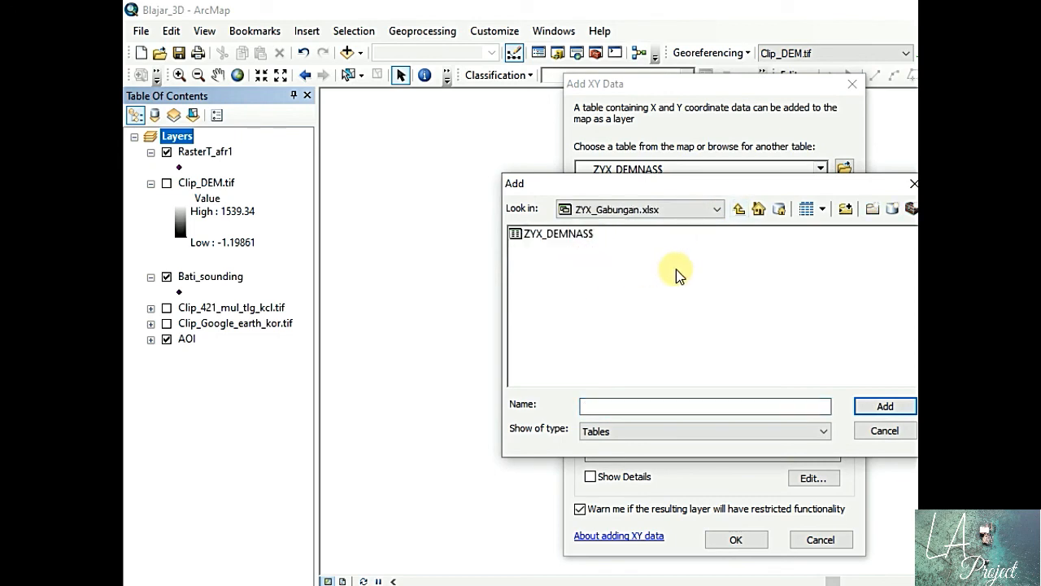
left_click(543, 234)
left_click(883, 406)
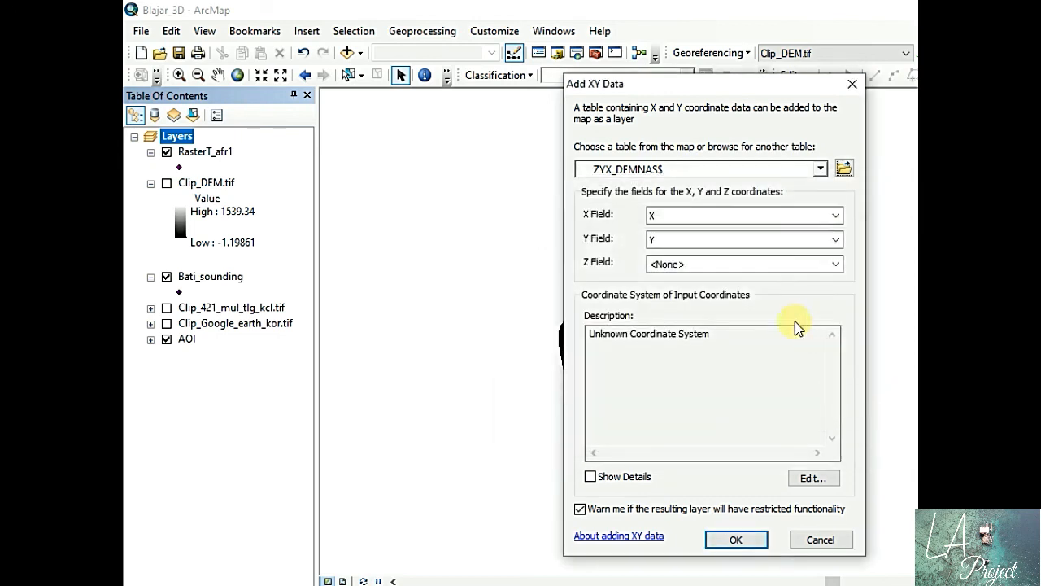
- Add the table's points to the map with Z as the Z field and WGS 1984 UTM Zone 51S as the coordinate system
left_click(721, 268)
left_click(659, 314)
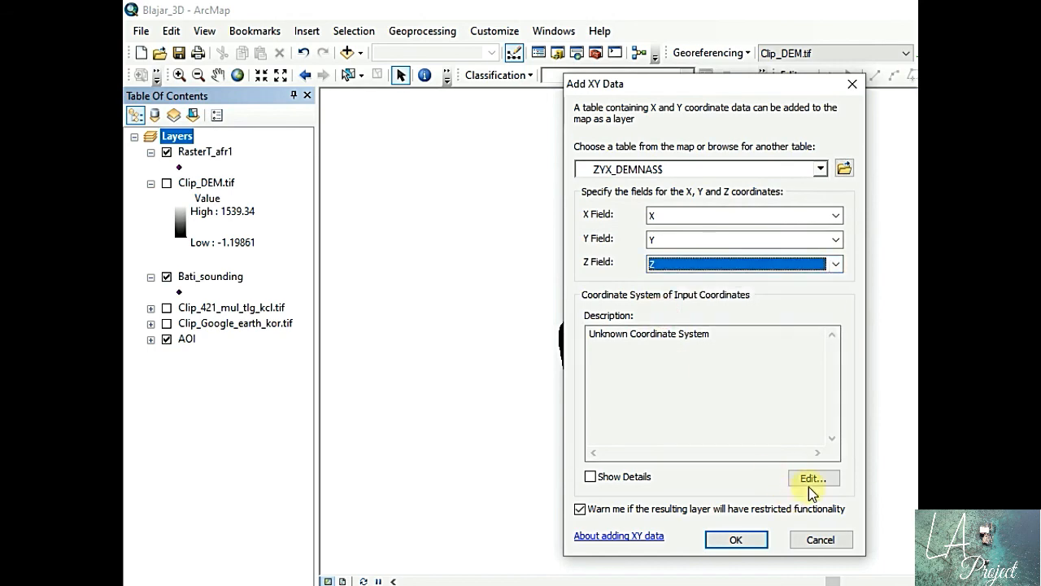
left_click(814, 478)
left_click(651, 188)
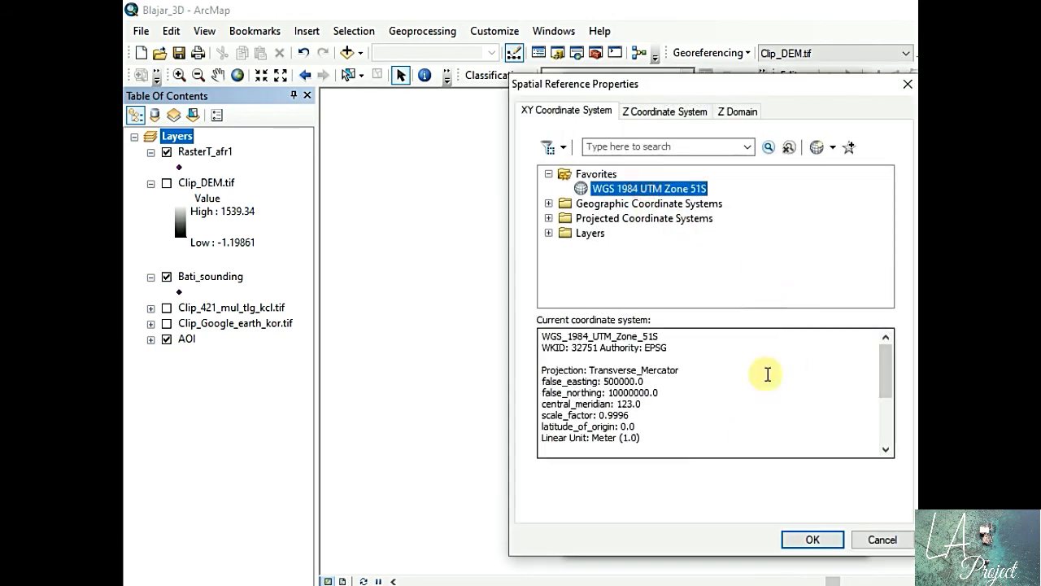
left_click(801, 541)
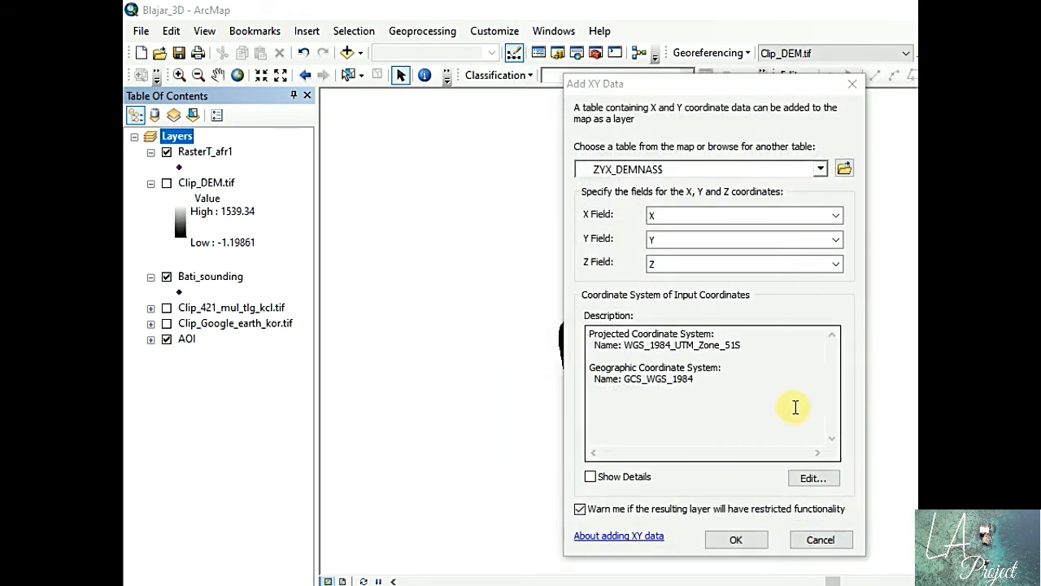
left_click(736, 541)
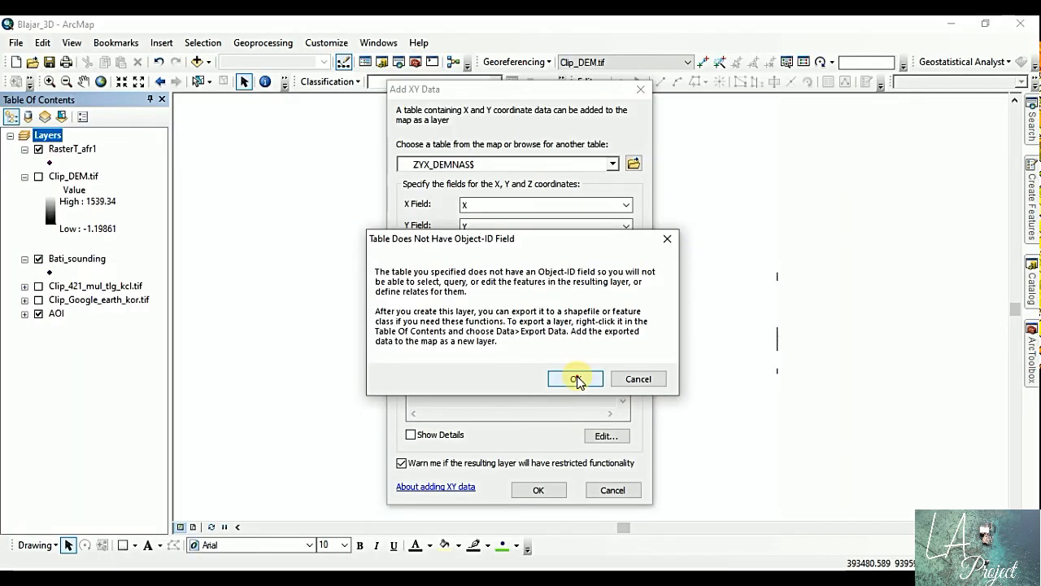
left_click(778, 413)
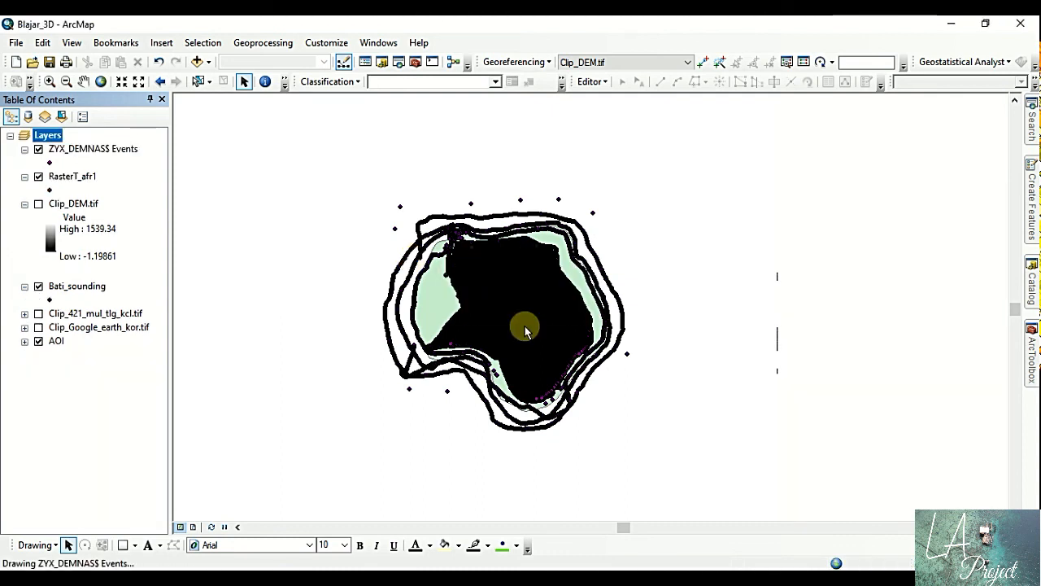
- Hide the RasterT_afr1 and Bati_sounding layers
left_click(38, 176)
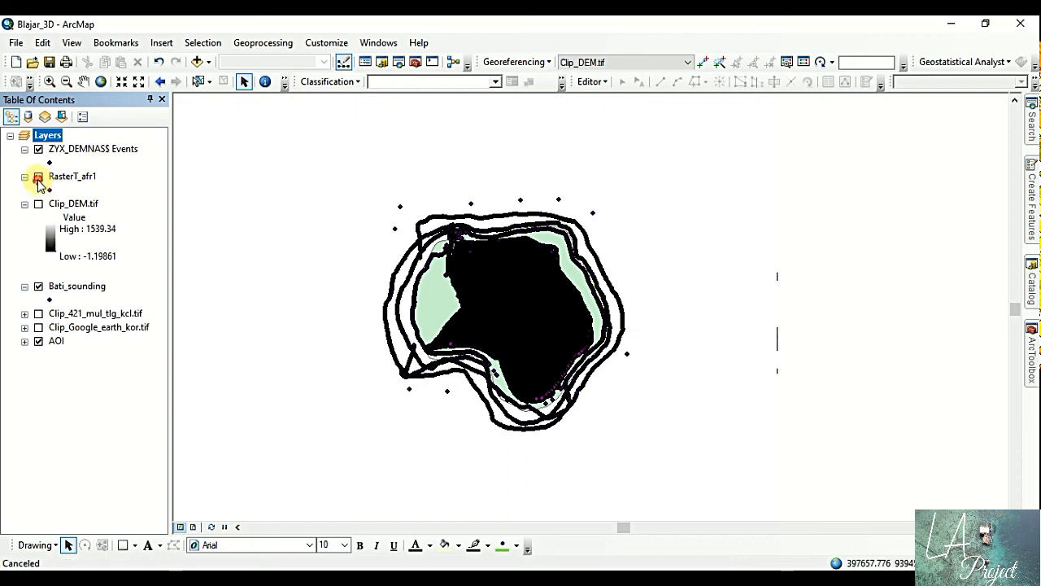
left_click(38, 286)
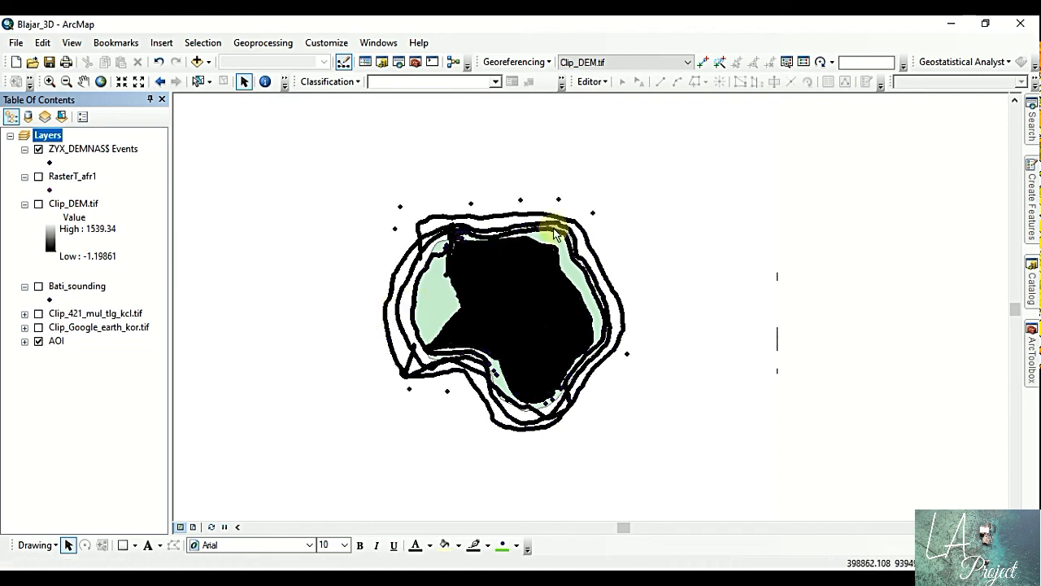
- Export all features of the ZYX_DEMNAS$ Events layer to a shapefile named Point_DEM, add it to the map and hide the events layer
right_click(116, 149)
mouse_move(211, 411)
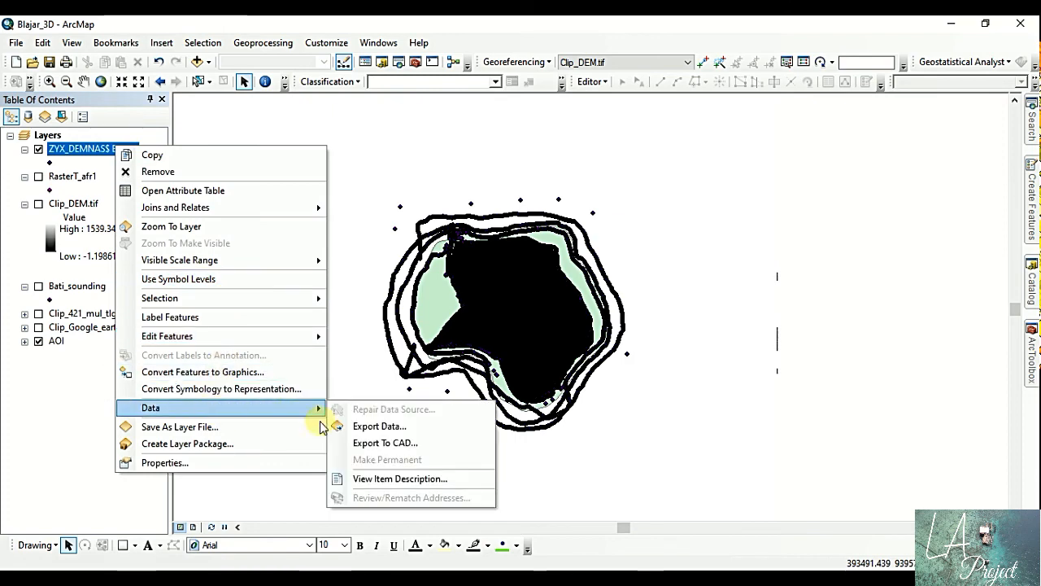
left_click(377, 427)
left_click(647, 324)
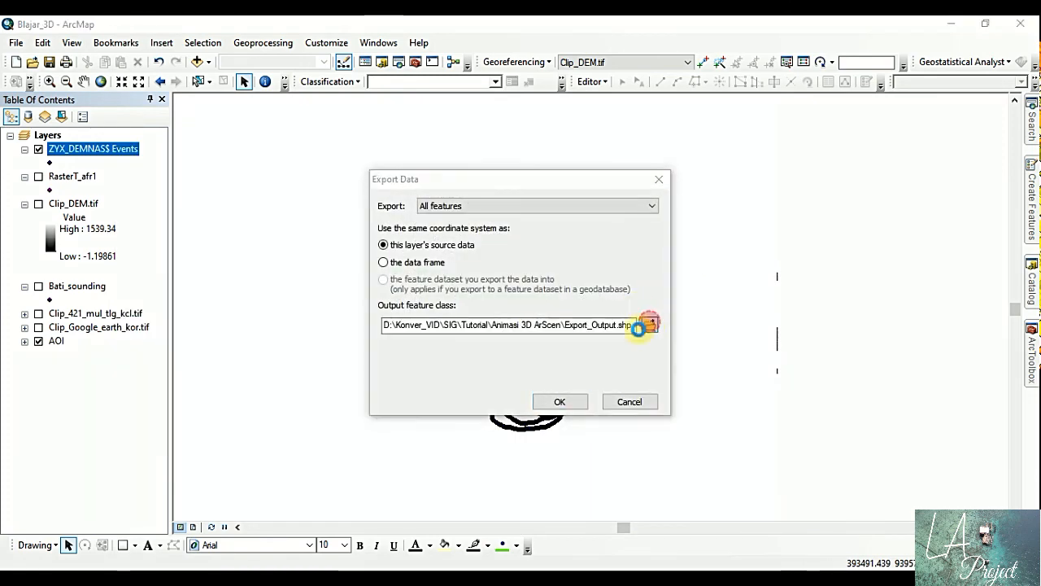
left_click_drag(513, 372, 318, 370)
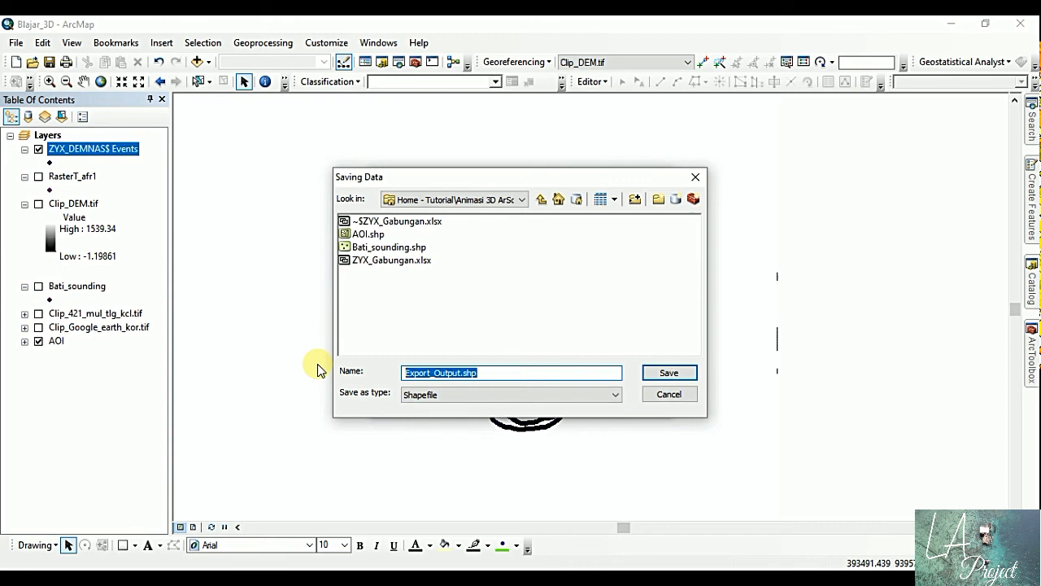
type("Point_DEM")
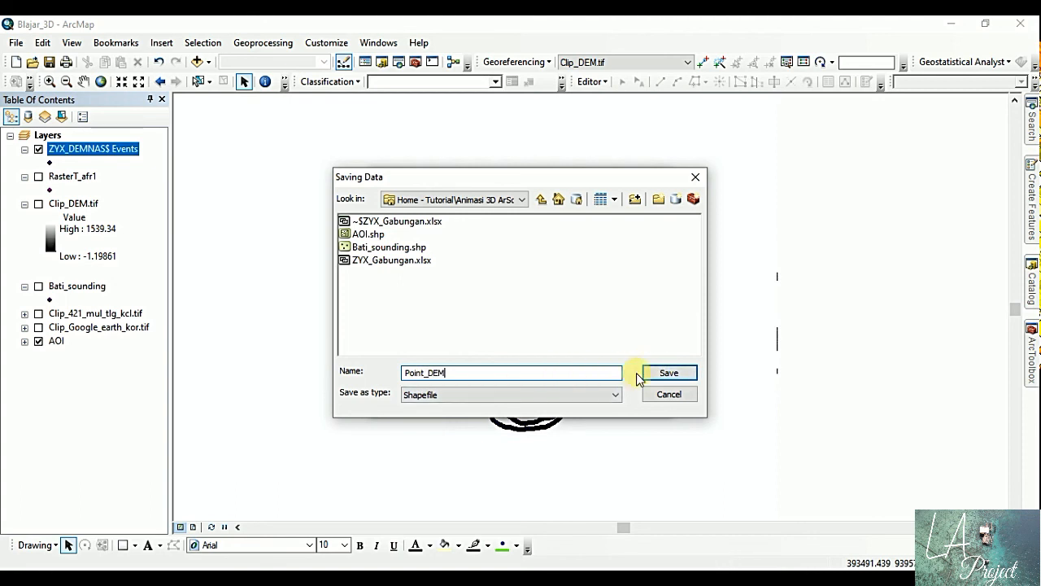
left_click(669, 373)
left_click(559, 398)
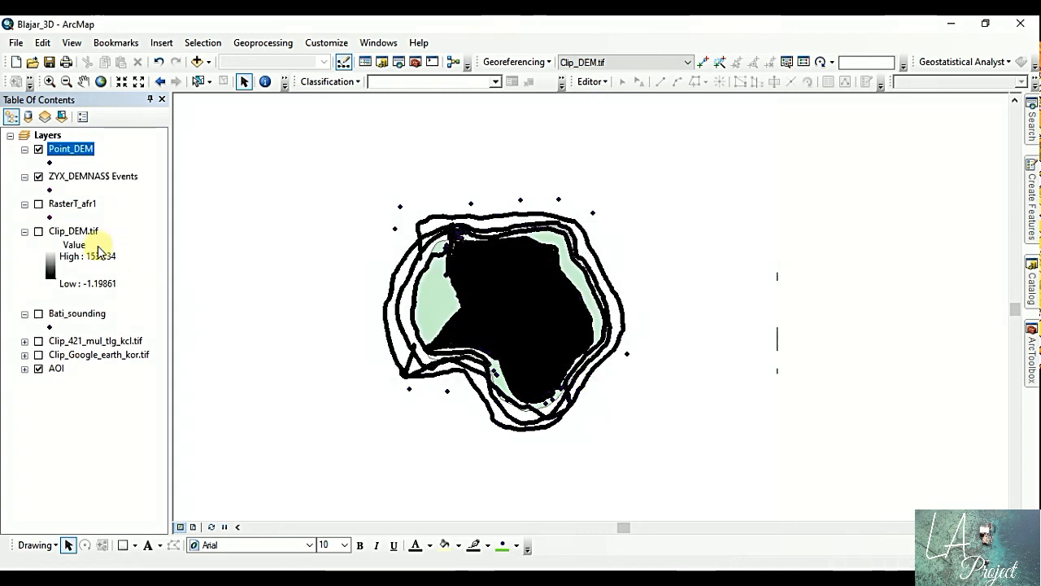
left_click(38, 177)
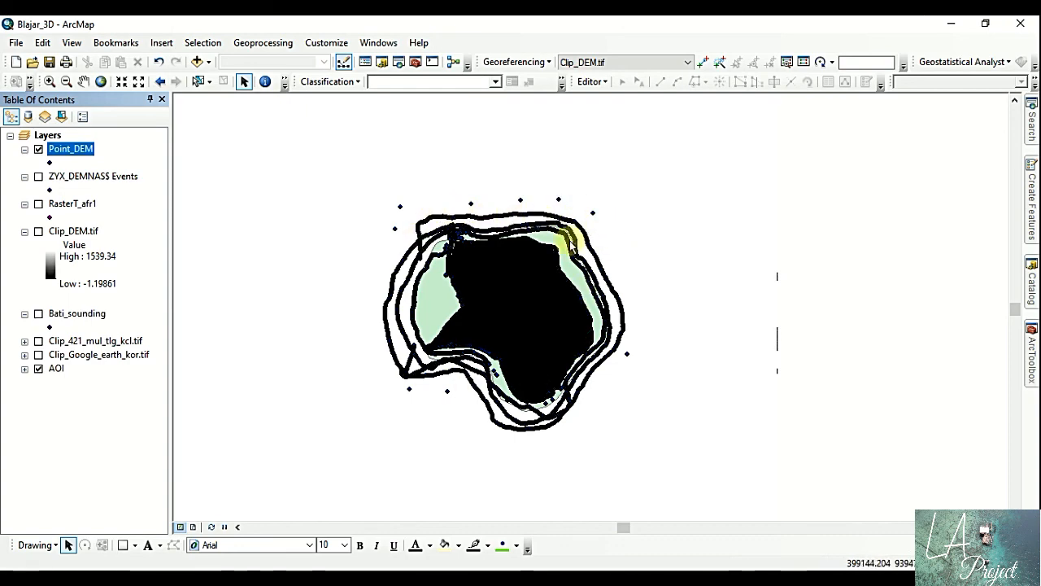
- Open the Topo to Raster interpolation tool from the Spatial Analyst toolset
left_click(1032, 199)
mouse_move(1032, 195)
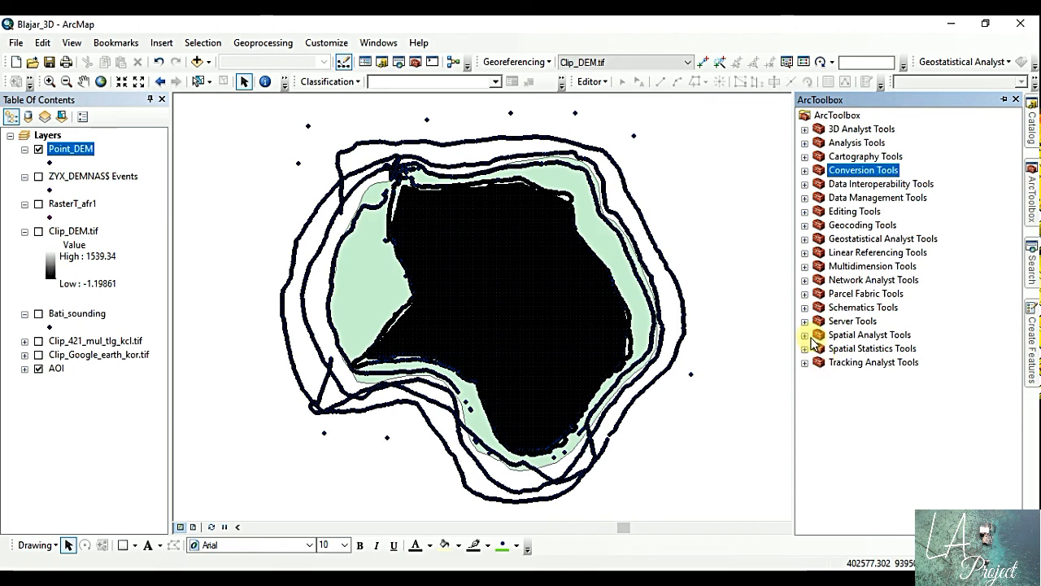
left_click(805, 335)
left_click(805, 252)
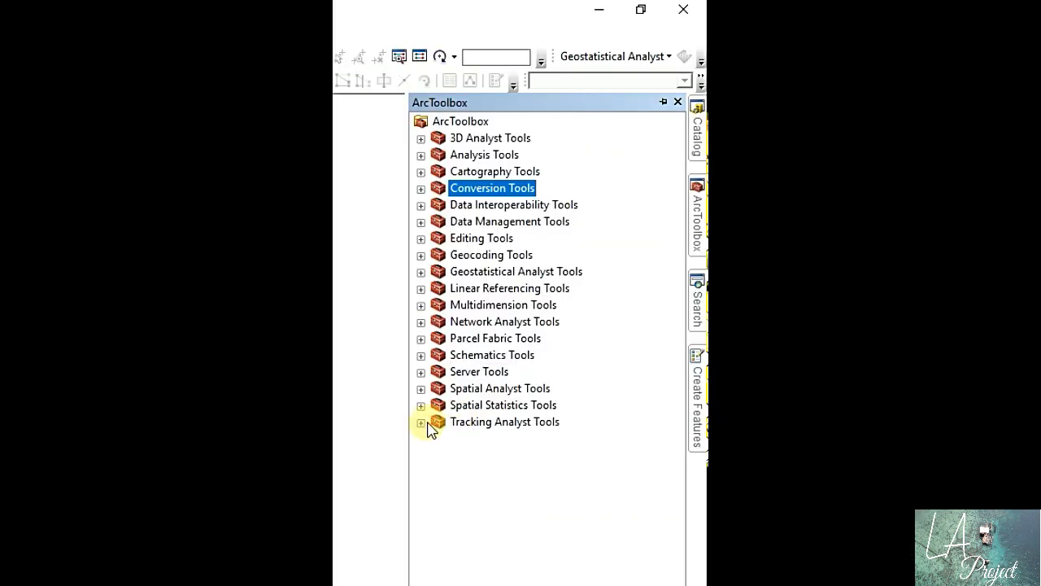
left_click(805, 362)
left_click(420, 421)
left_click(420, 405)
left_click(421, 405)
left_click(420, 388)
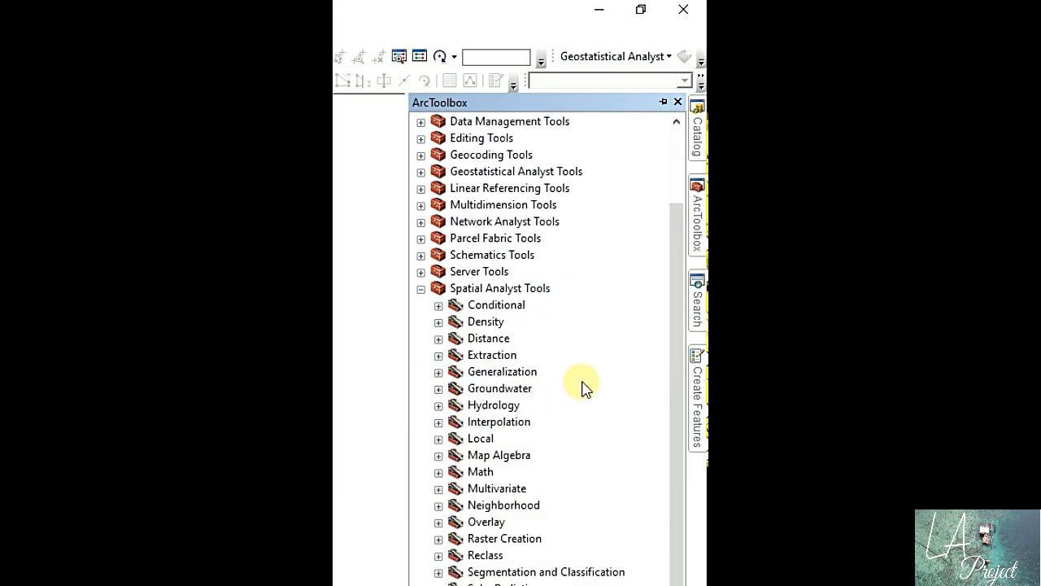
double_click(511, 390)
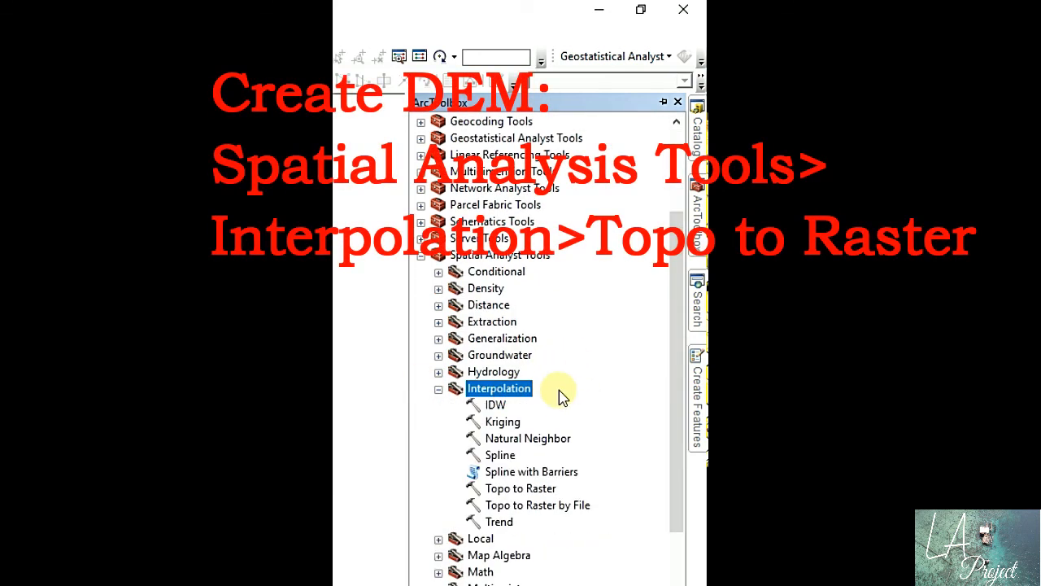
left_click(530, 489)
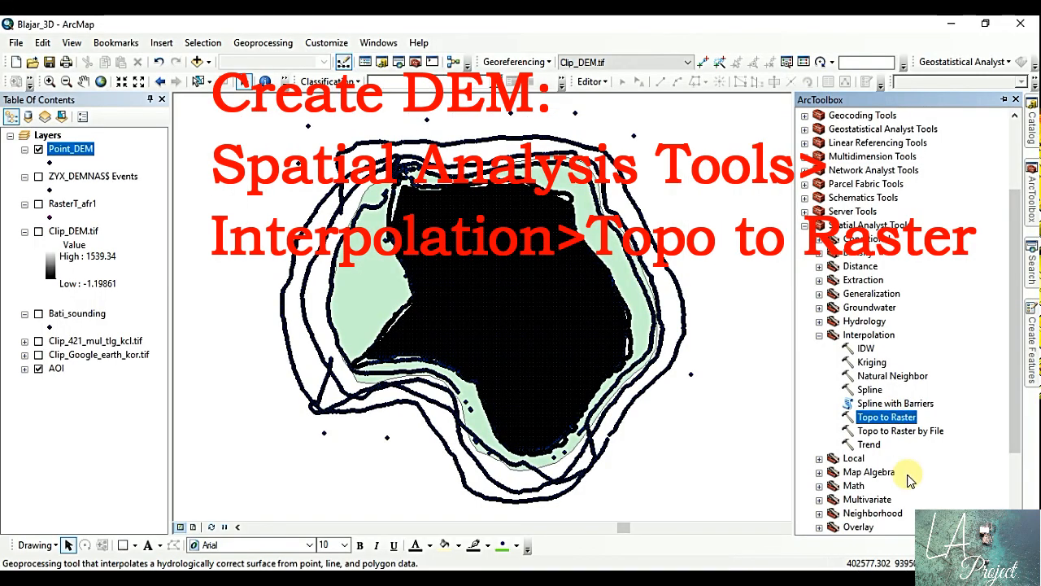
double_click(891, 417)
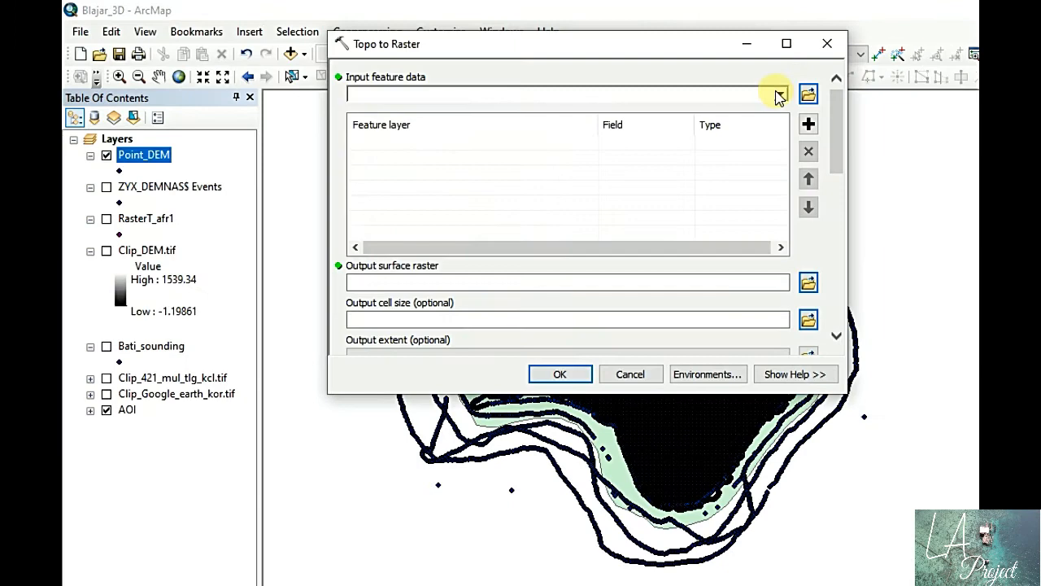
- Add Point_DEM as the Topo to Raster input, with field Z and type PointElevation
left_click(618, 97)
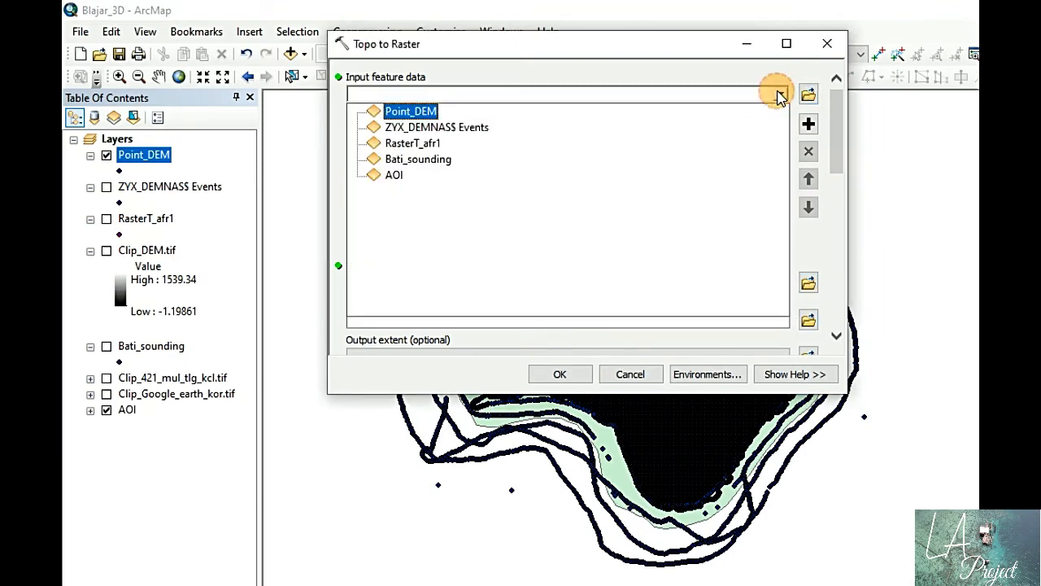
left_click(423, 114)
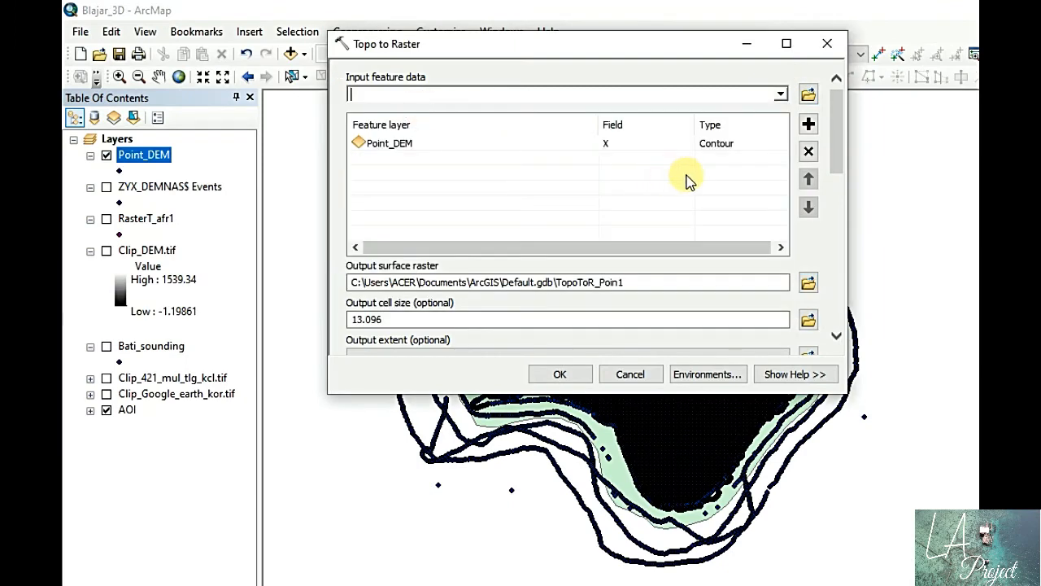
left_click(669, 142)
left_click(681, 144)
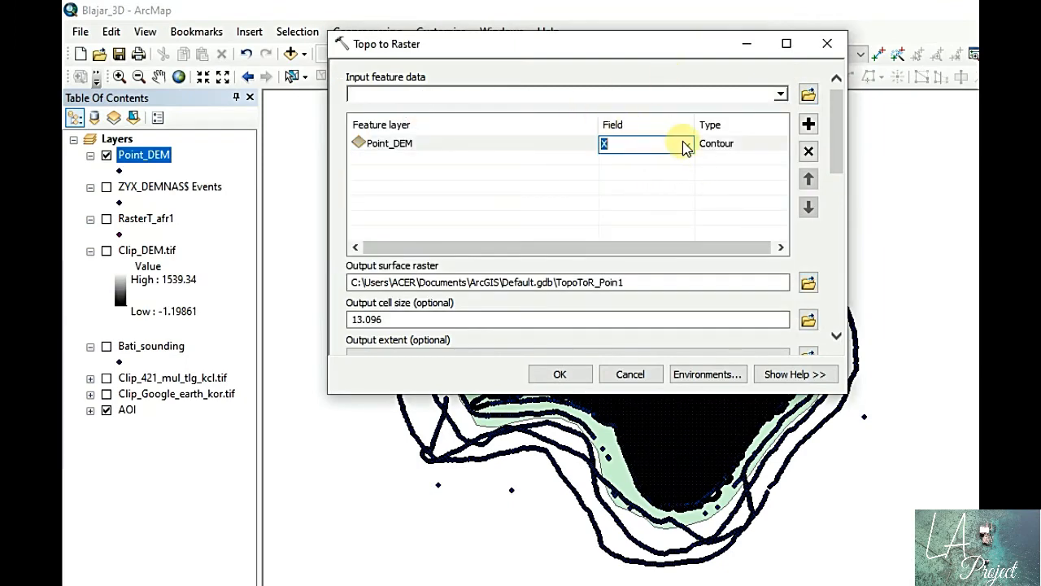
left_click(687, 144)
left_click(627, 185)
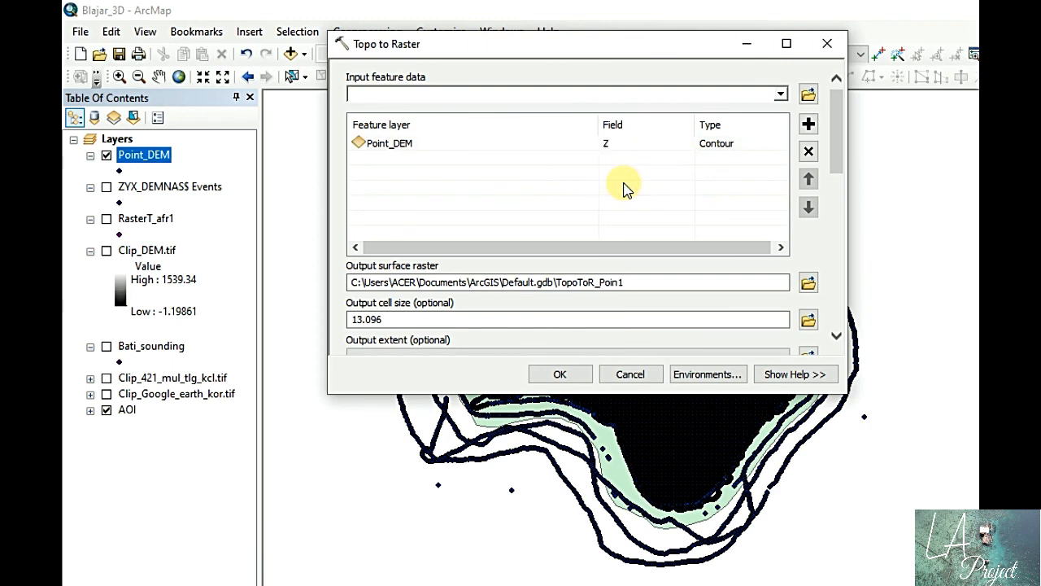
left_click(740, 144)
left_click(778, 144)
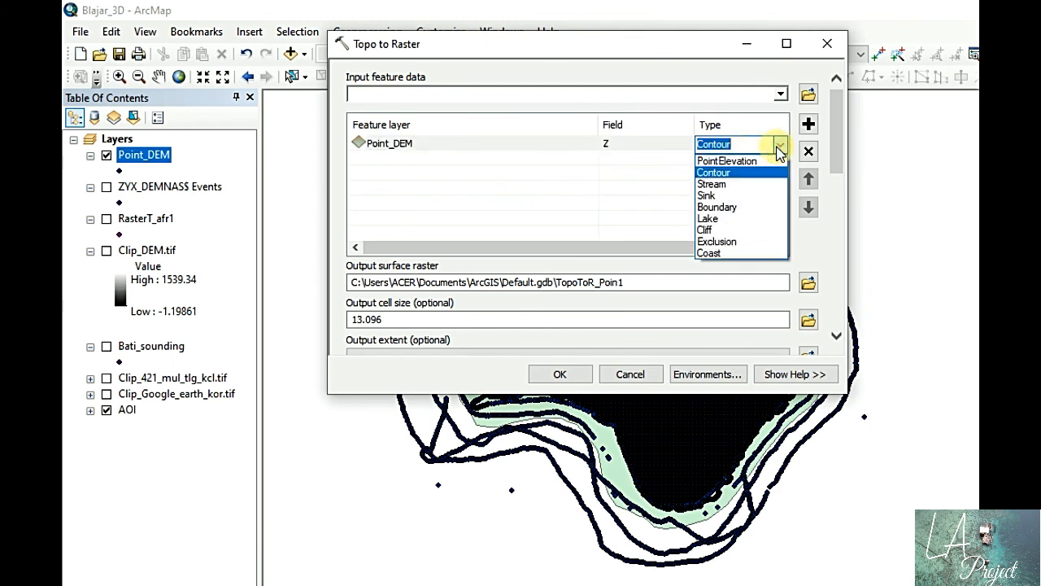
left_click(726, 160)
- Run Topo to Raster with the output extent set to the same as layer AOI
left_click(836, 157)
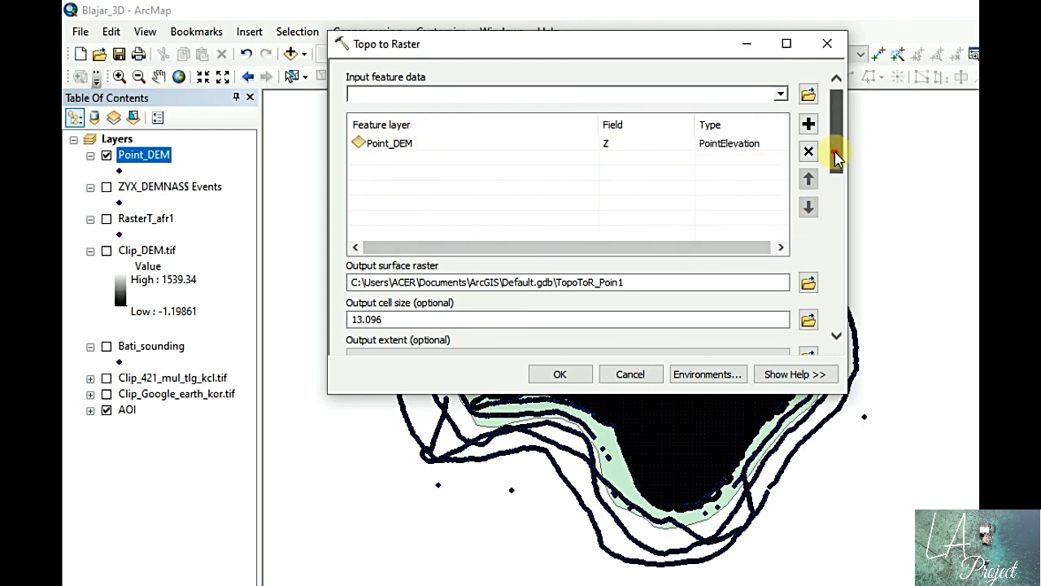
left_click_drag(837, 158, 841, 204)
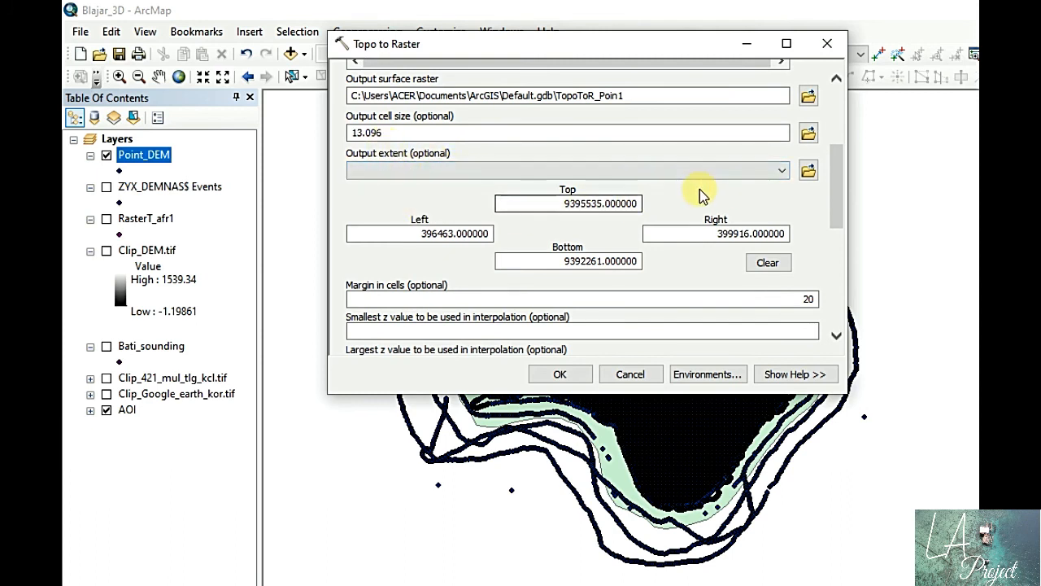
left_click(780, 171)
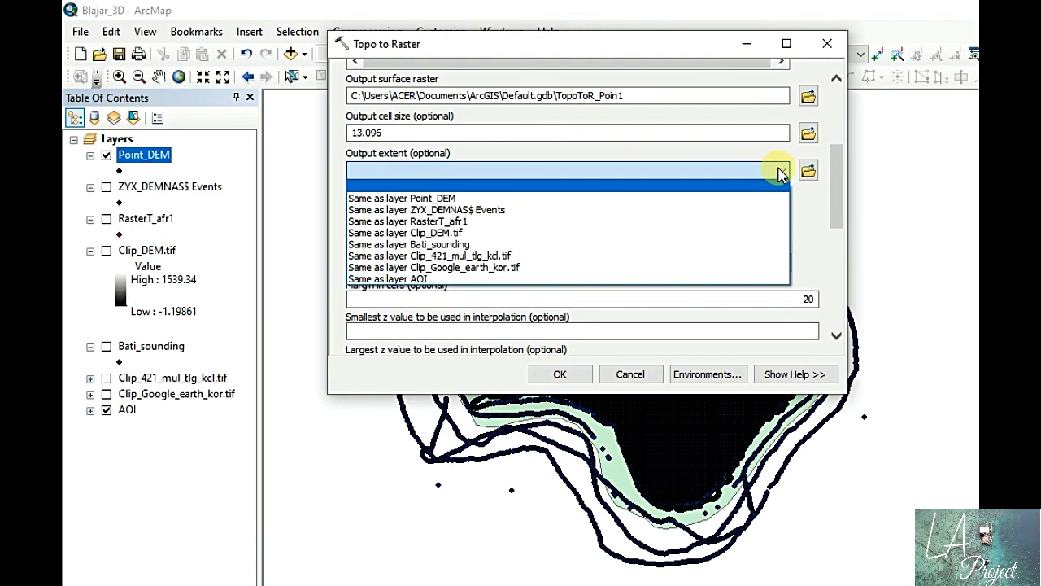
left_click(415, 279)
left_click_drag(834, 159, 839, 275)
left_click(560, 373)
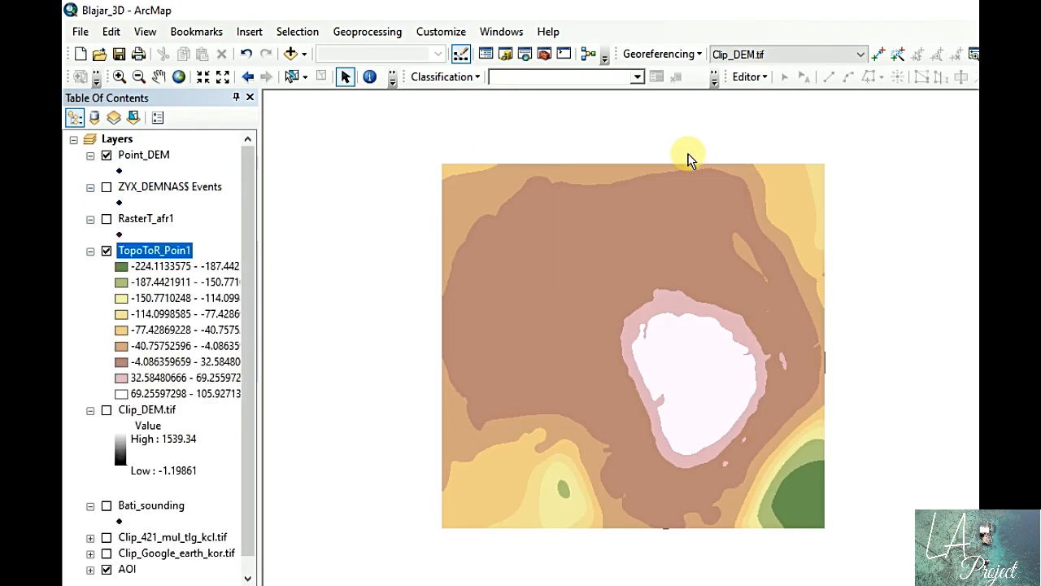
- Hide Point_DEM and symbolize TopoToR_Poin1 as Stretched with the dark green to yellow to red color ramp
left_click(107, 155)
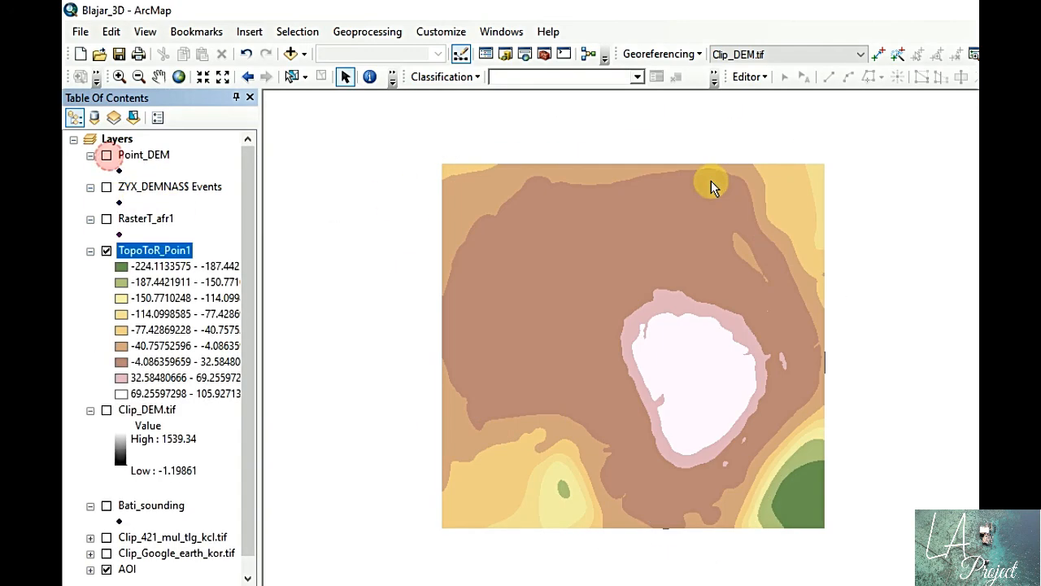
right_click(154, 257)
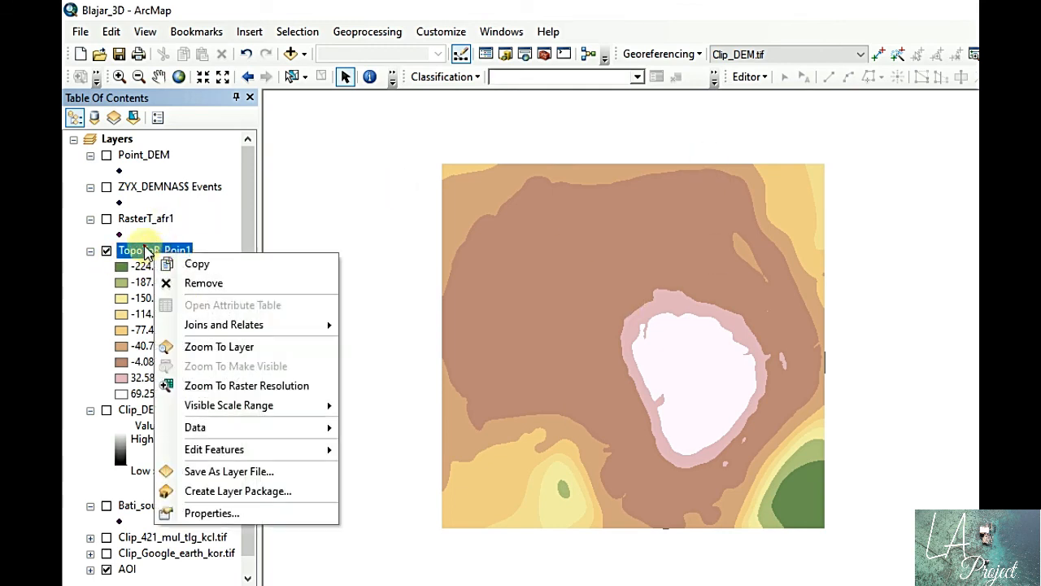
left_click(147, 248)
key("Return")
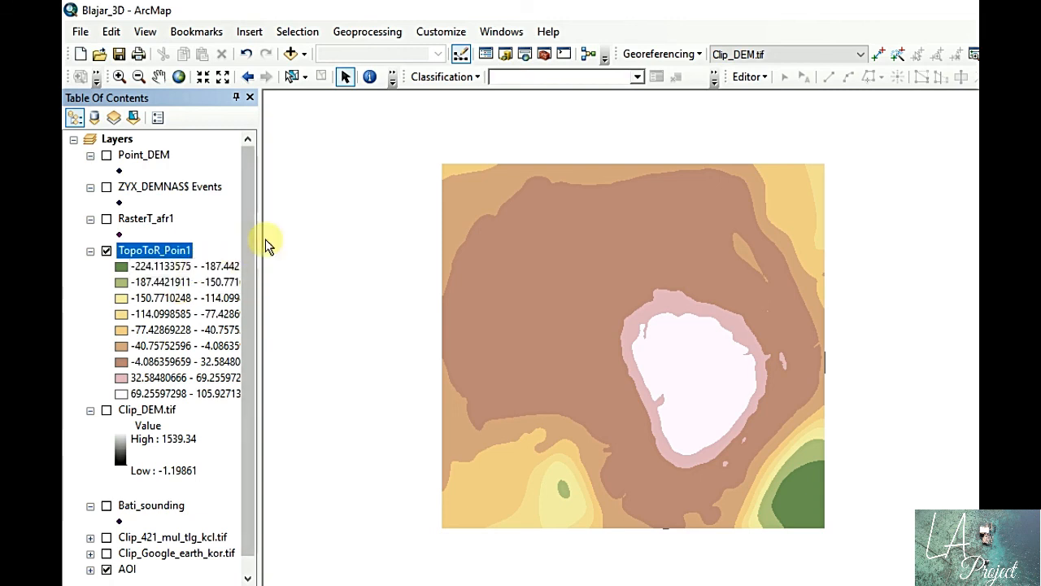
right_click(168, 257)
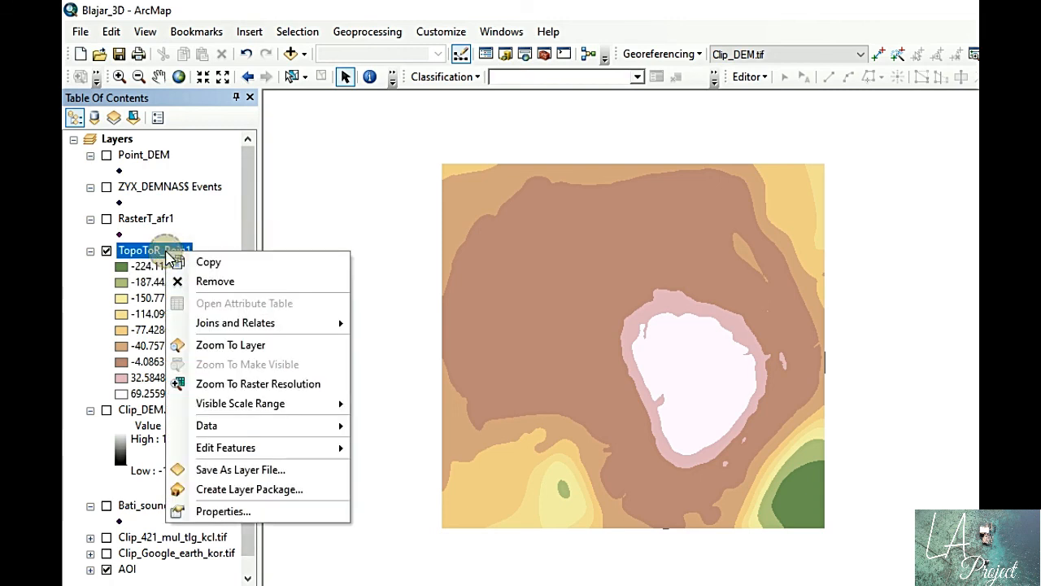
left_click(262, 520)
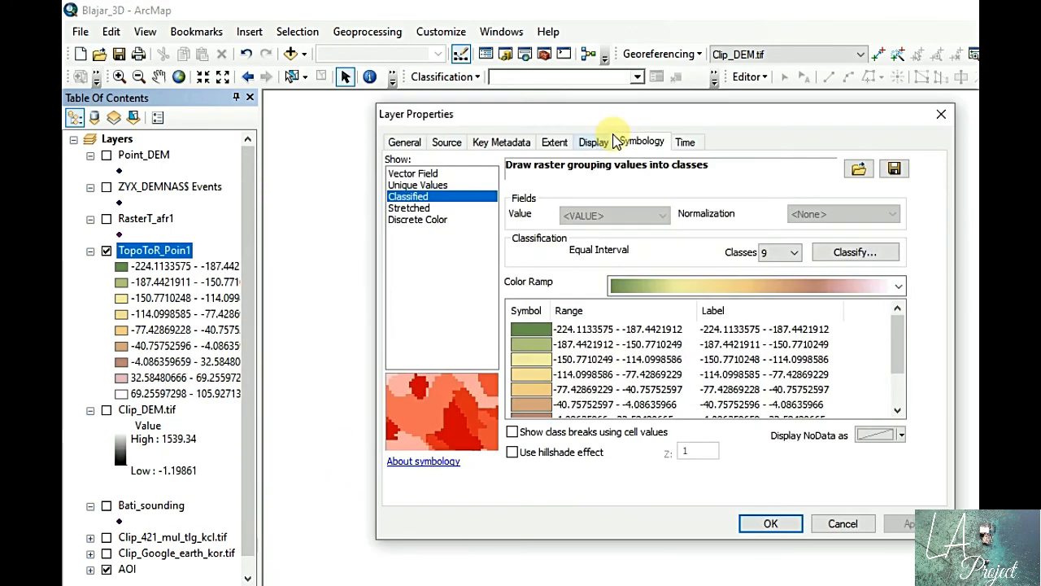
left_click(662, 140)
left_click(440, 208)
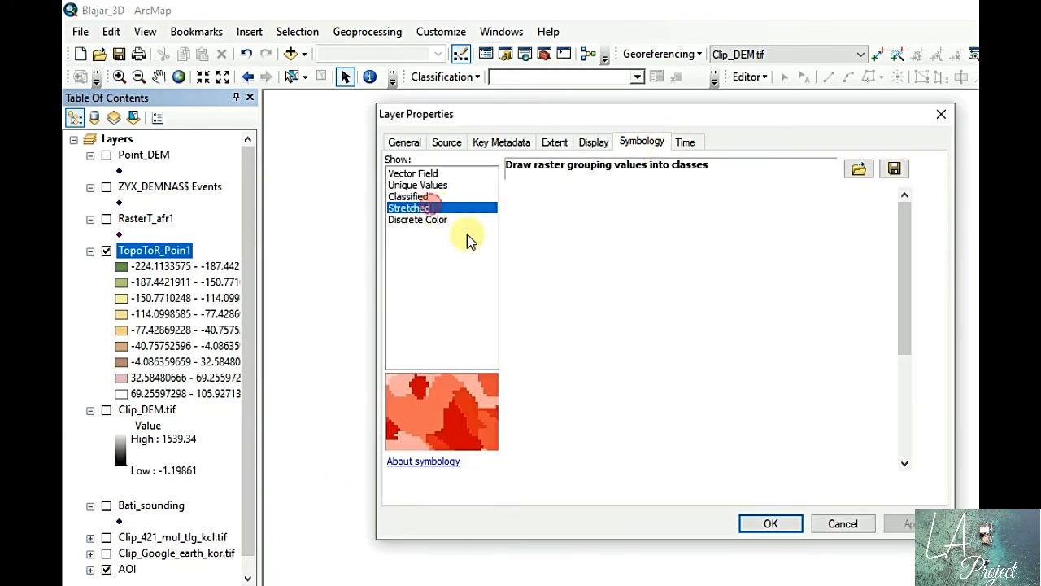
left_click(700, 311)
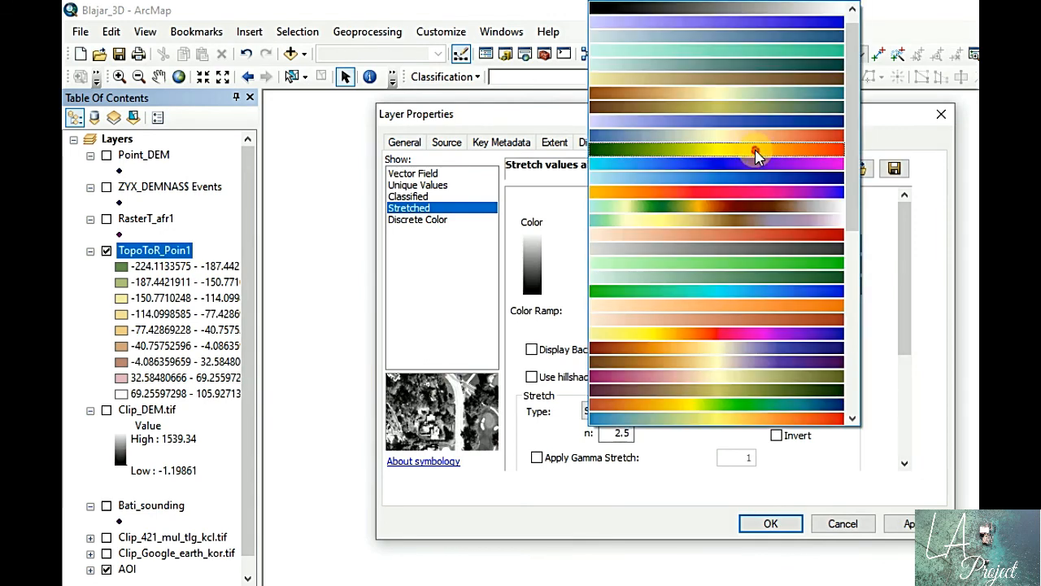
left_click(756, 150)
left_click(769, 524)
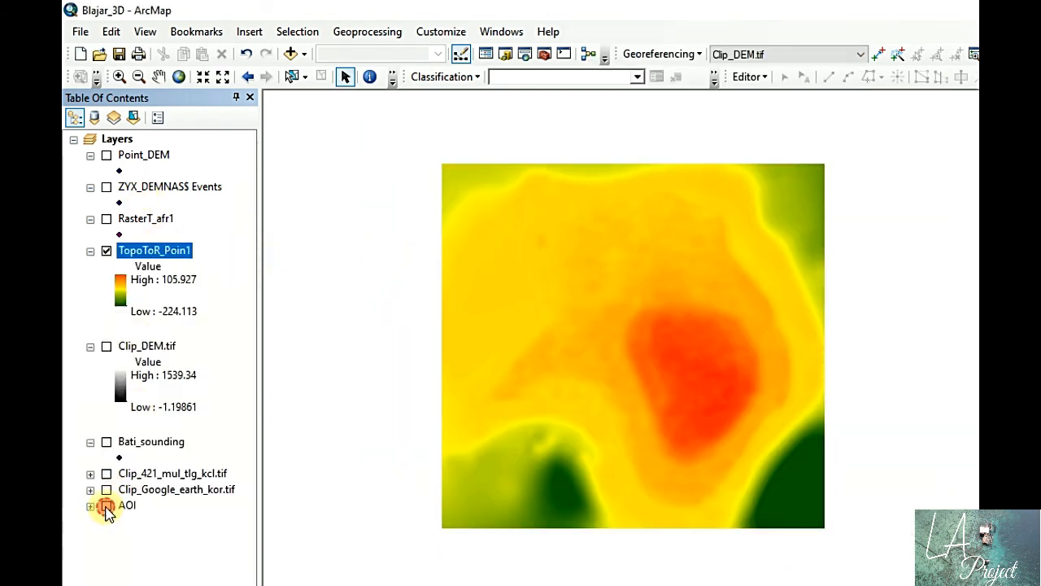
- Hide the AOI layer and select its feature in the attribute table
mouse_move(106, 507)
left_mouse_down()
mouse_move(140, 353)
mouse_move(144, 240)
mouse_move(151, 493)
mouse_move(124, 508)
left_mouse_up()
left_click(106, 252)
left_click(107, 252)
right_click(122, 507)
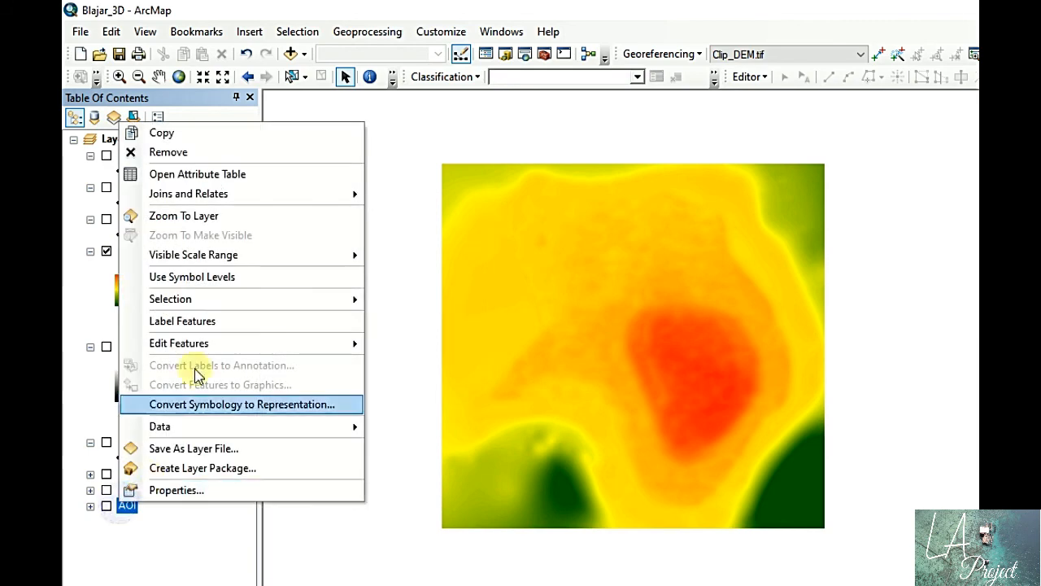
left_click(214, 172)
left_click(78, 87)
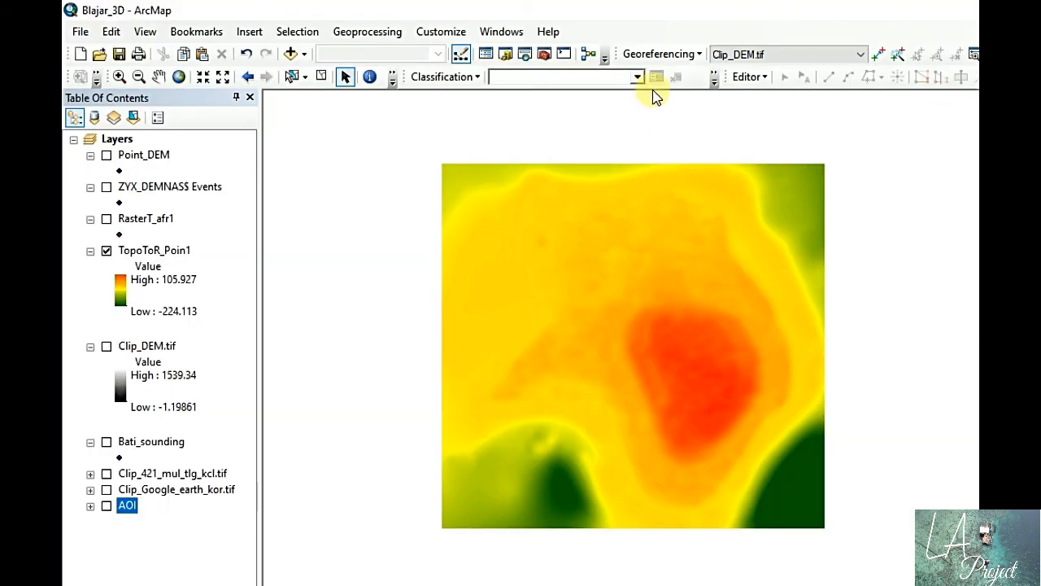
- Clip TopoToR_Poin1 to the selected AOI feature with Image Analysis, and hide the unclipped raster
right_click(177, 265)
left_click(502, 31)
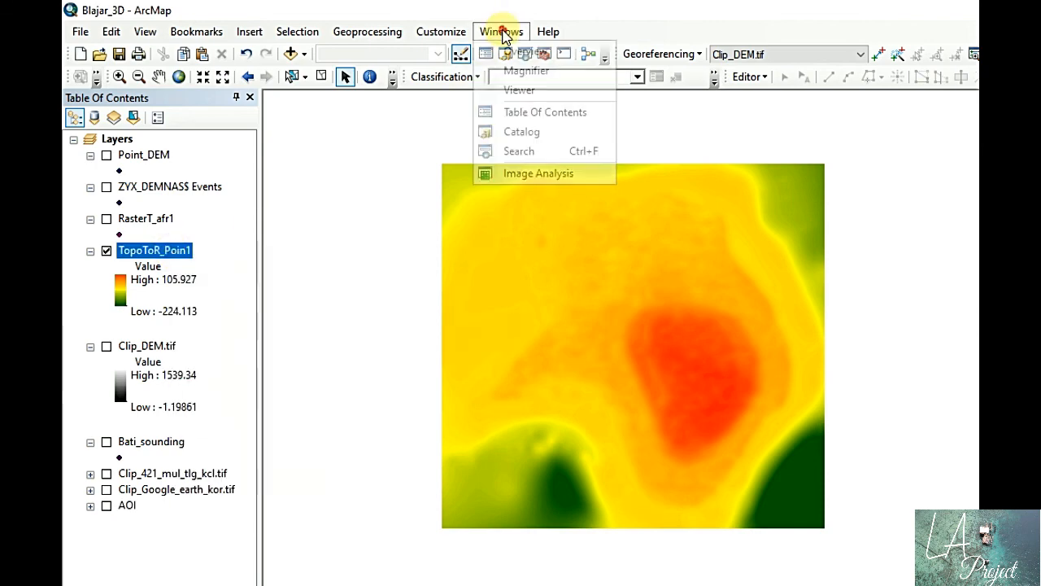
left_click(507, 175)
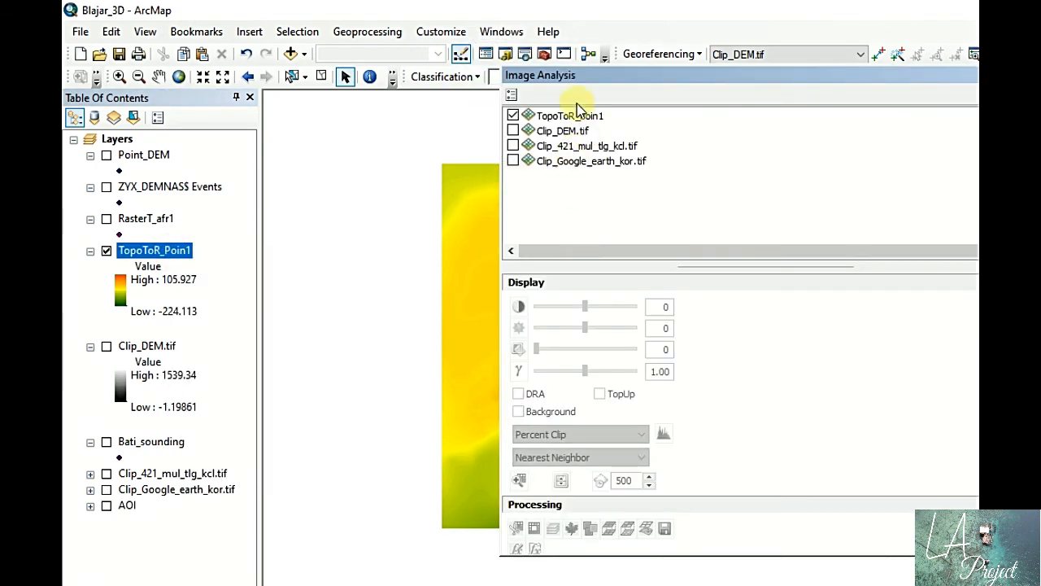
left_click(556, 119)
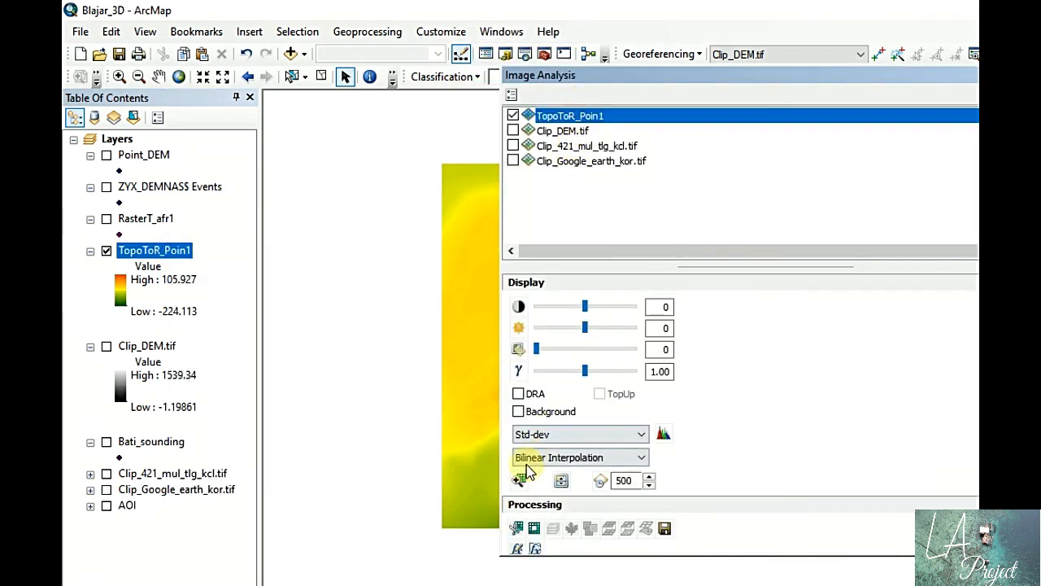
left_click(526, 527)
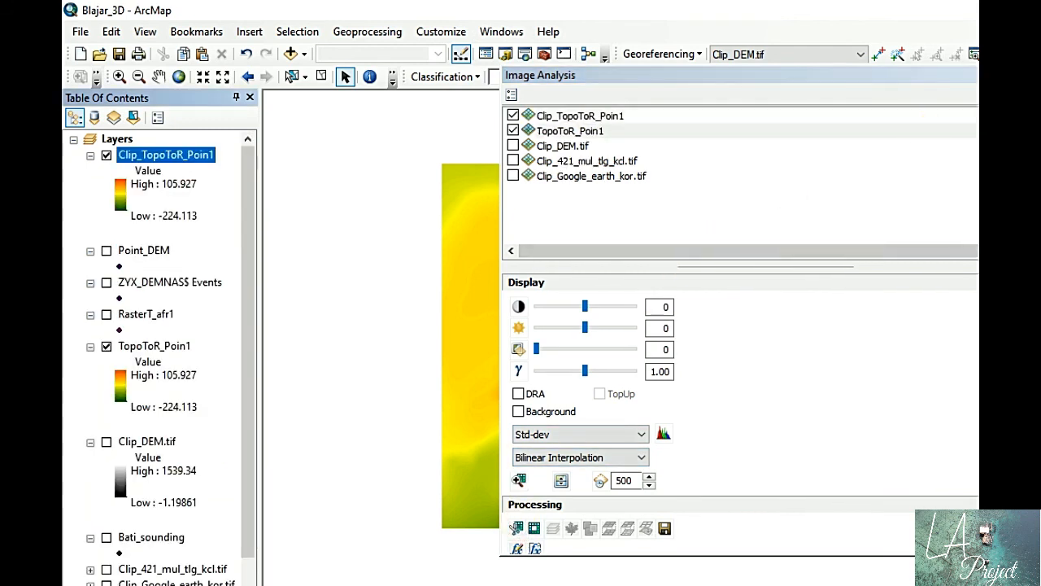
left_click(106, 346)
left_click(90, 345)
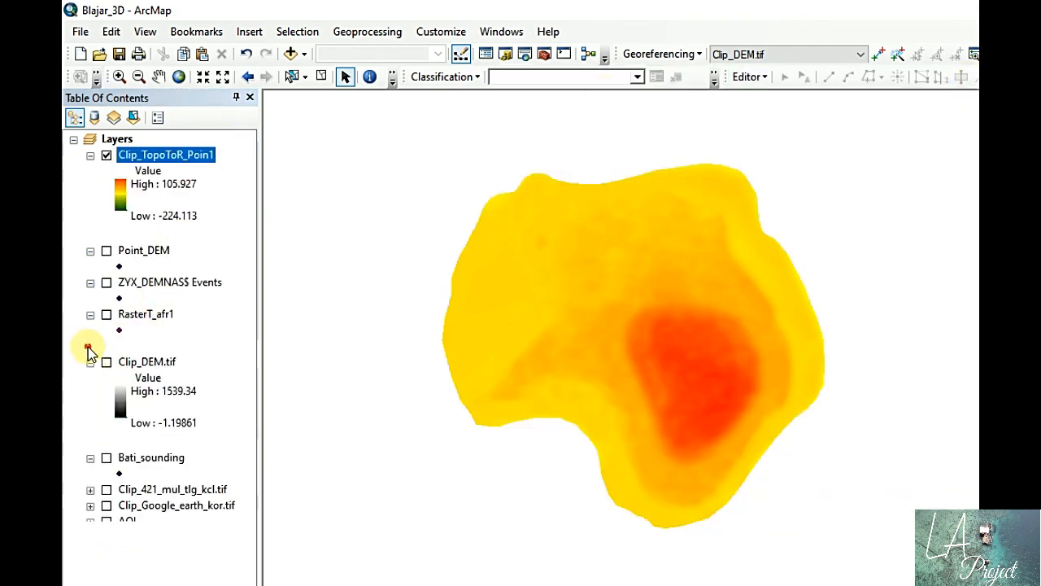
- Export Clip_TopoToR_Poin1 as a TIFF named DEM_Gabungan.tif in the Animasi 3D ArScen folder and add it to the map
right_click(174, 155)
mouse_move(319, 332)
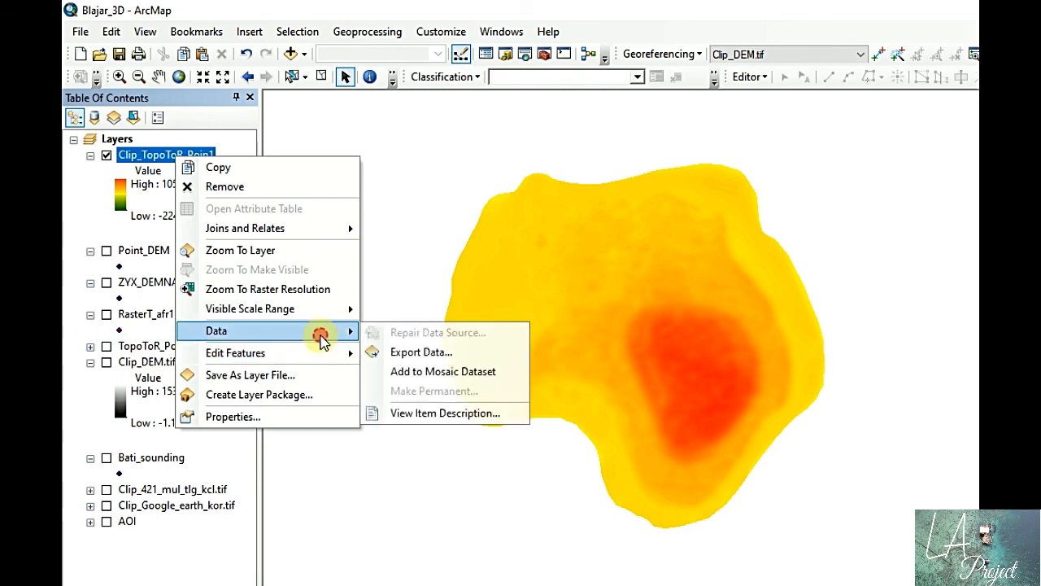
left_click(421, 352)
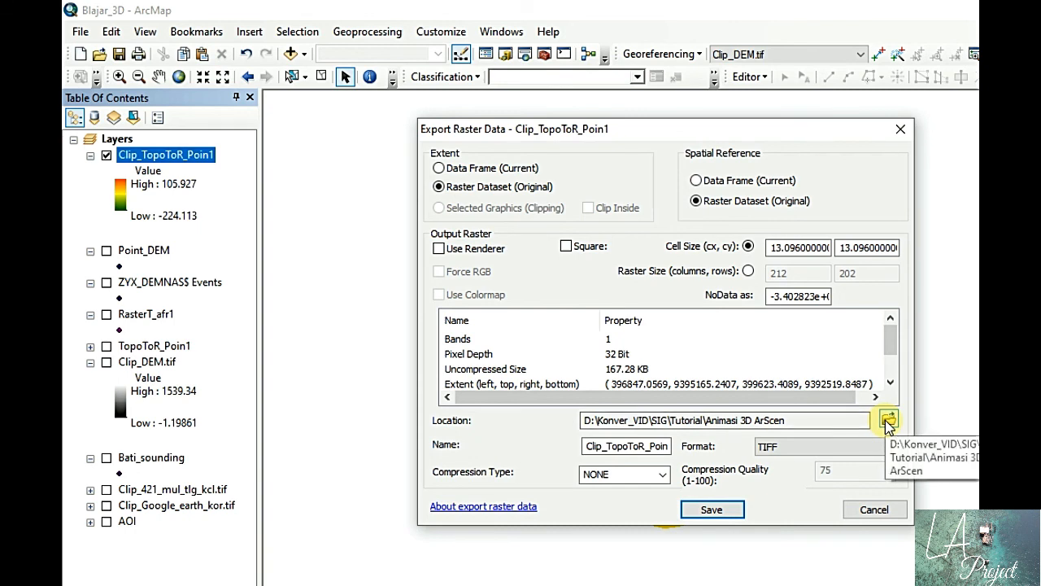
left_click_drag(661, 446, 551, 448)
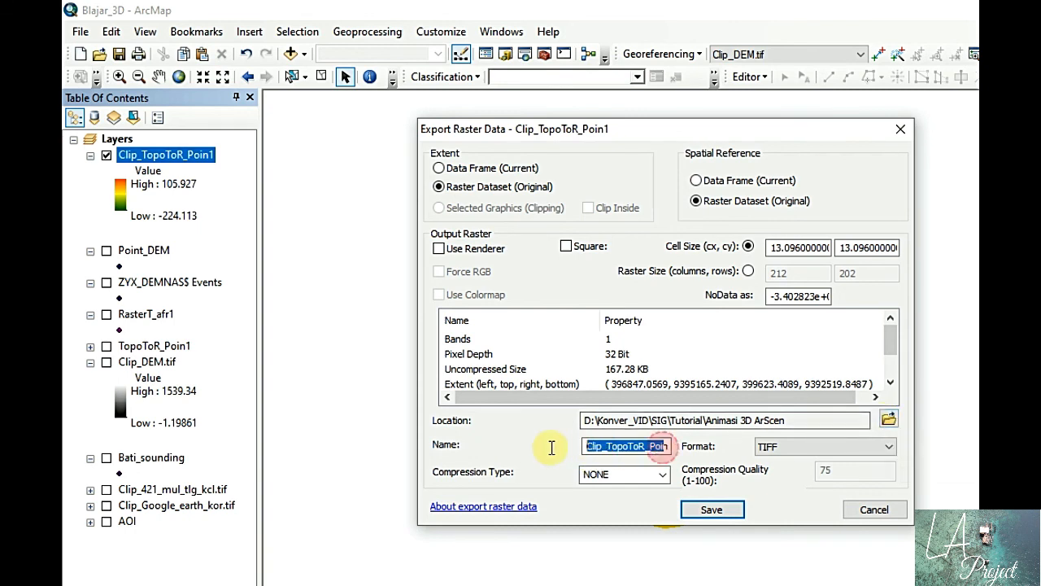
type("n11.tif")
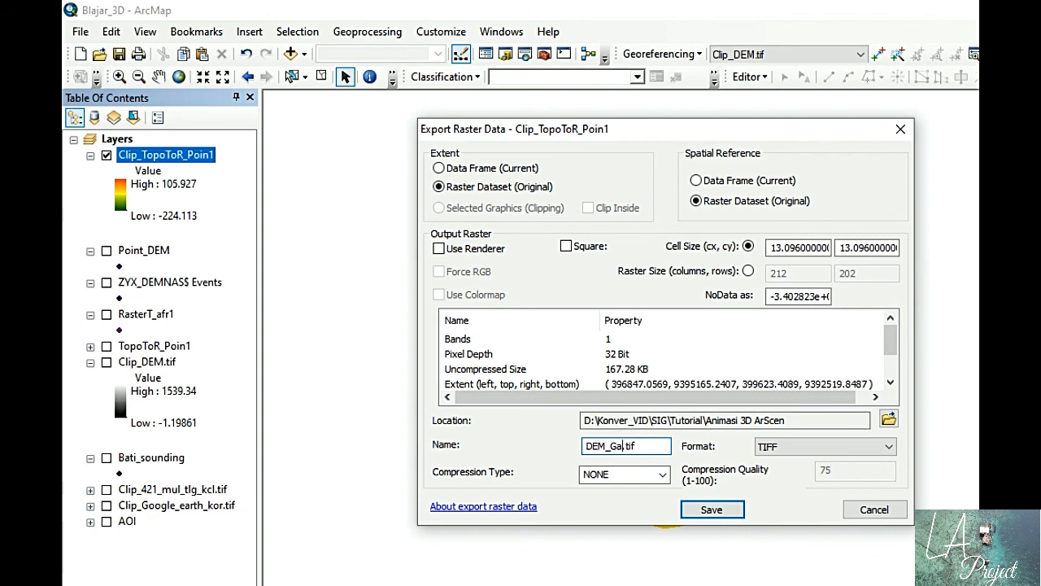
left_click(712, 509)
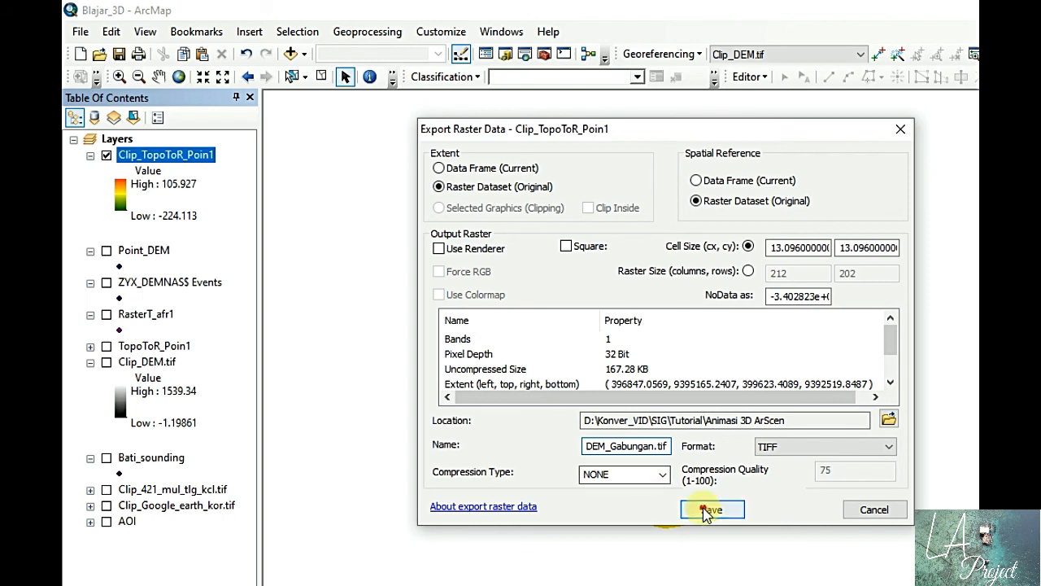
left_click(723, 388)
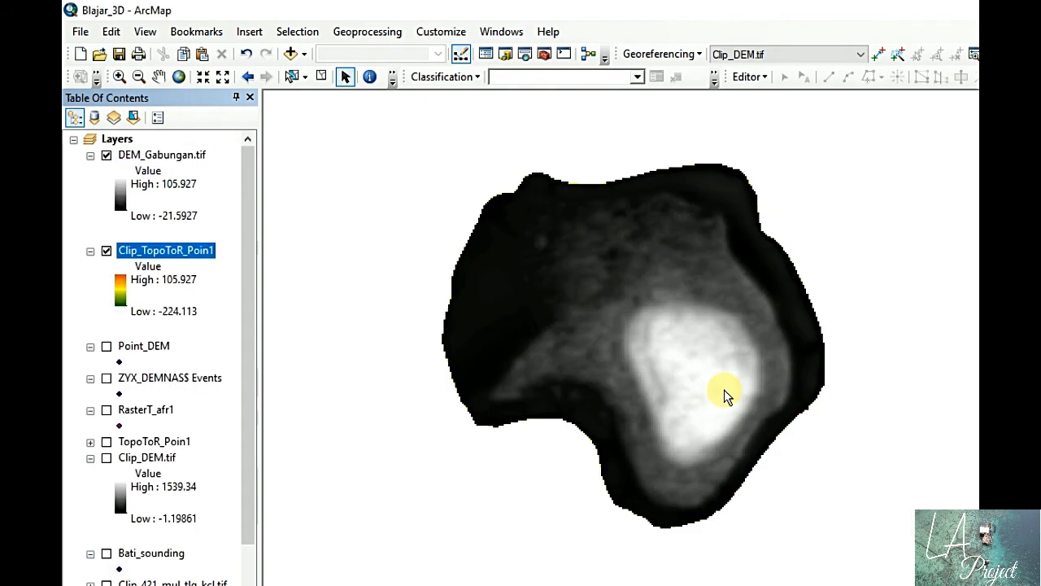
- Remove the Clip_TopoToR_Poin1, Point_DEM, ZYX_DEMNAS$ Events and RasterT_afr1 layers from the map
left_click(107, 252)
left_click(155, 155)
left_click(147, 255, "ctrl")
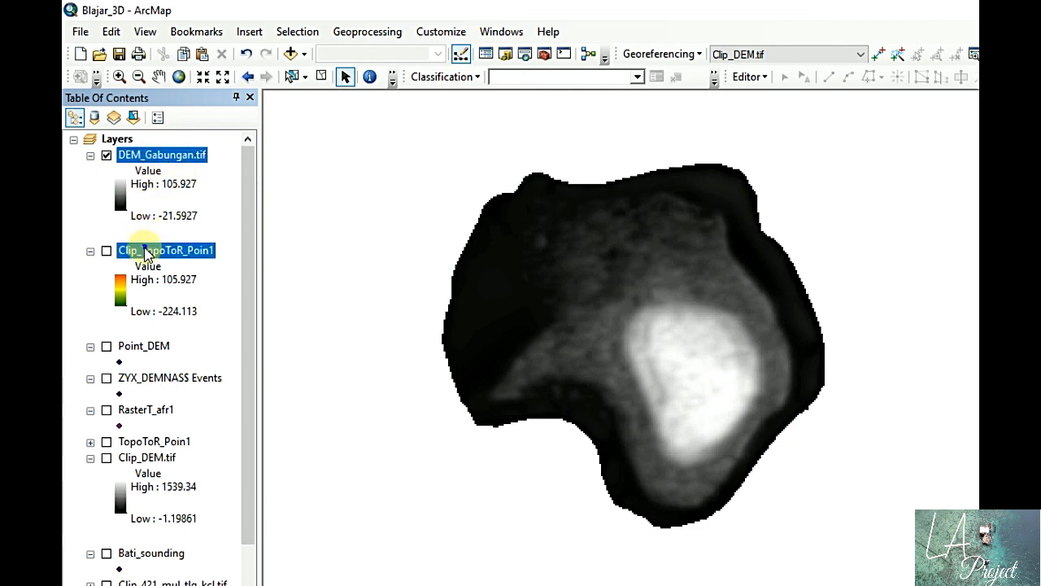
right_click(147, 255)
left_click(181, 274)
left_click(163, 254)
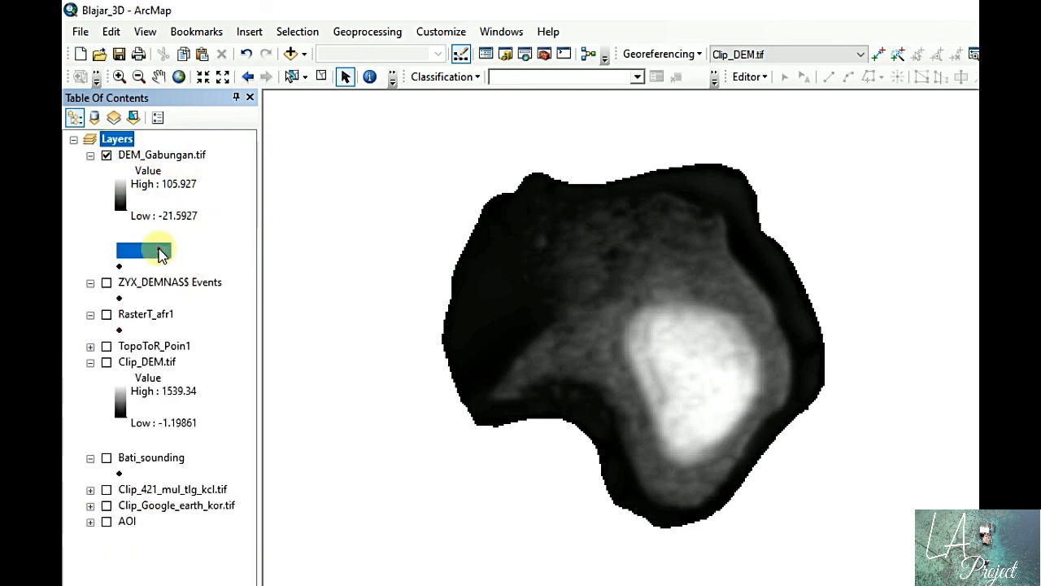
right_click(160, 254)
left_click(173, 277)
right_click(159, 253)
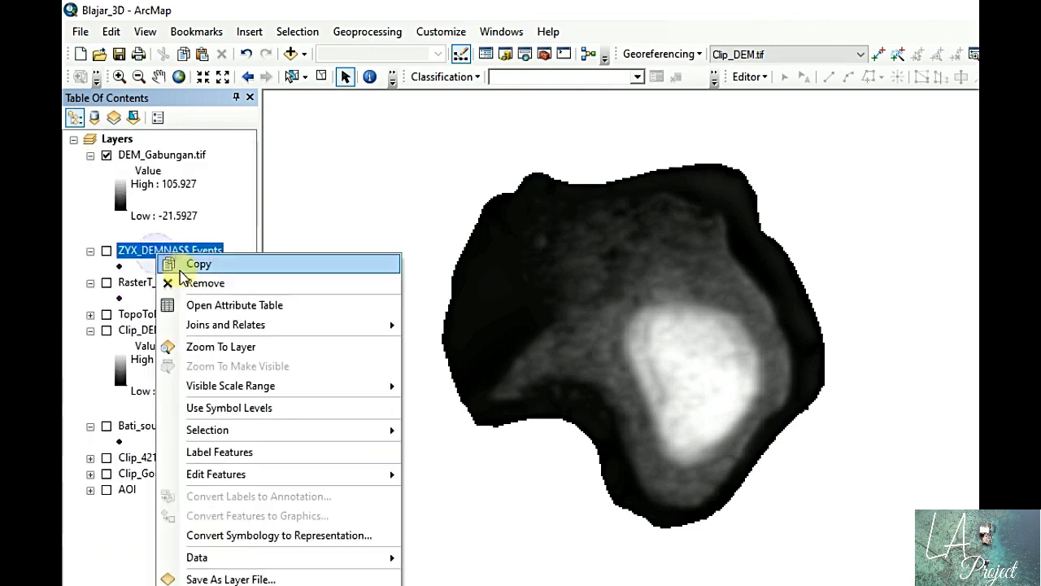
left_click(184, 282)
right_click(154, 253)
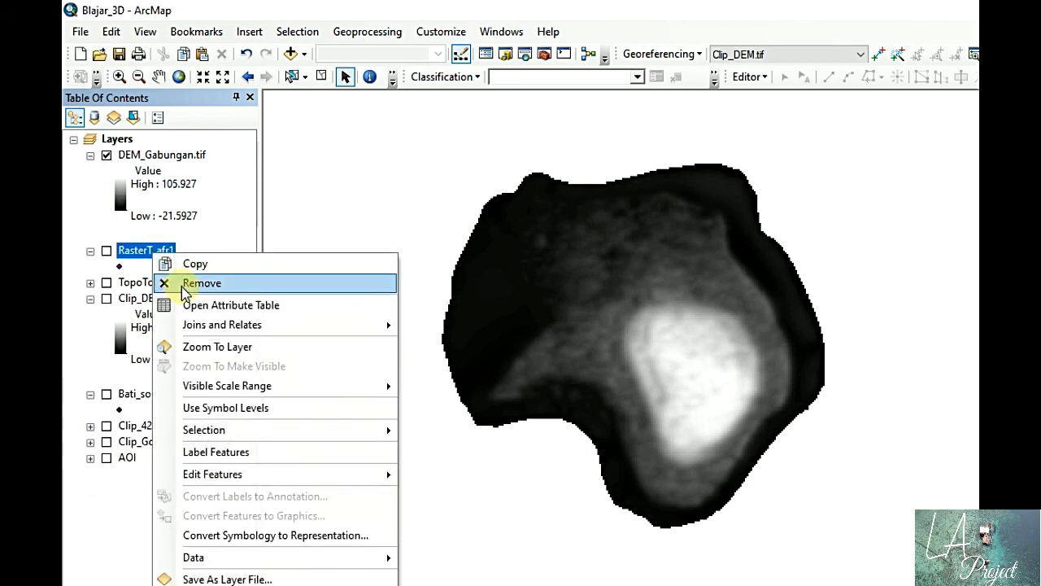
left_click(183, 283)
- Hide DEM_Gabungan.tif, show Clip_Google_earth_kor.tif and move that image to the top of the layer order
left_click(106, 155)
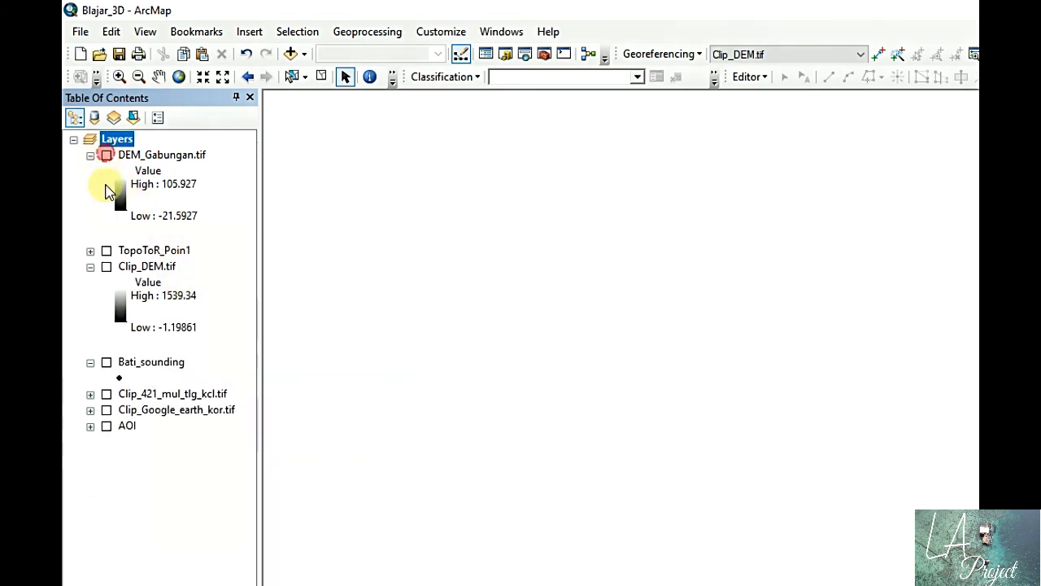
left_click(90, 267)
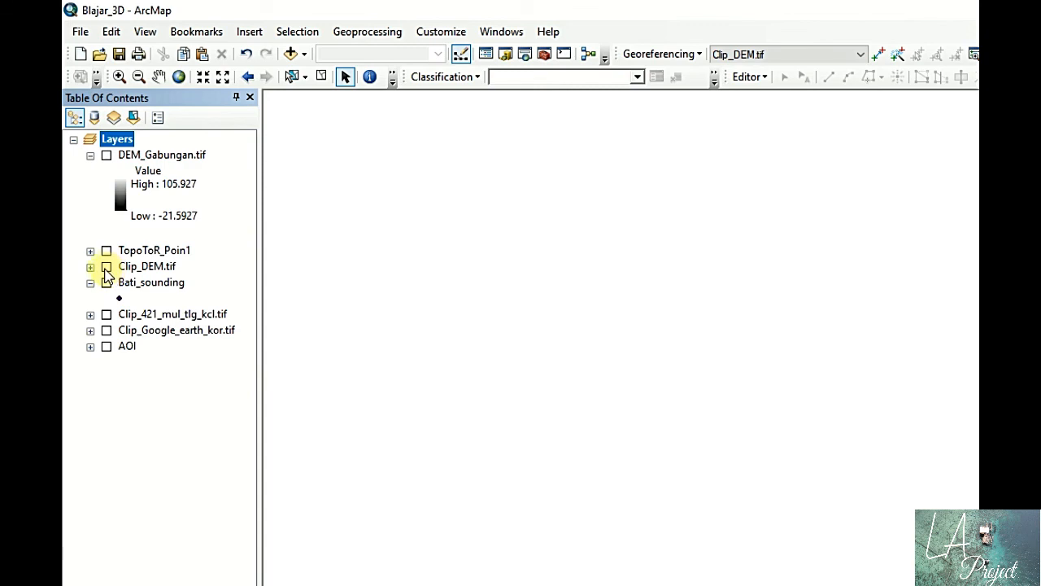
left_click(106, 315)
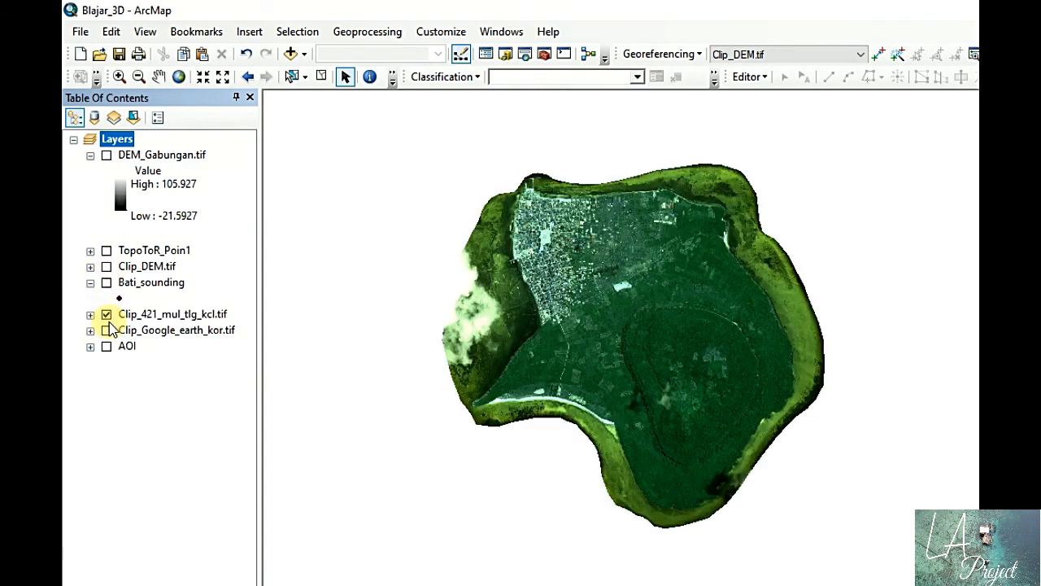
left_click(106, 314)
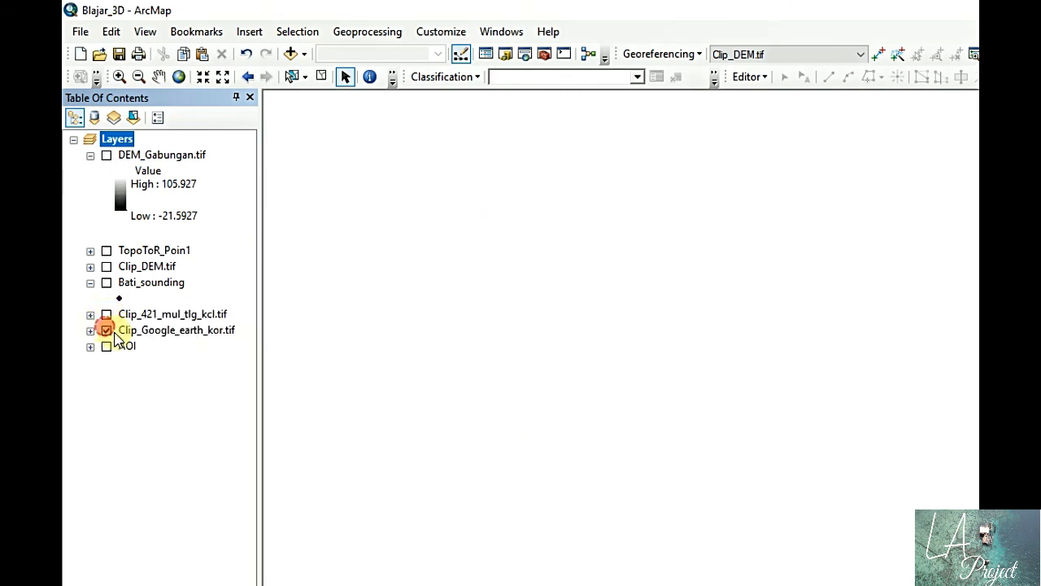
left_click(106, 330)
left_click(157, 337)
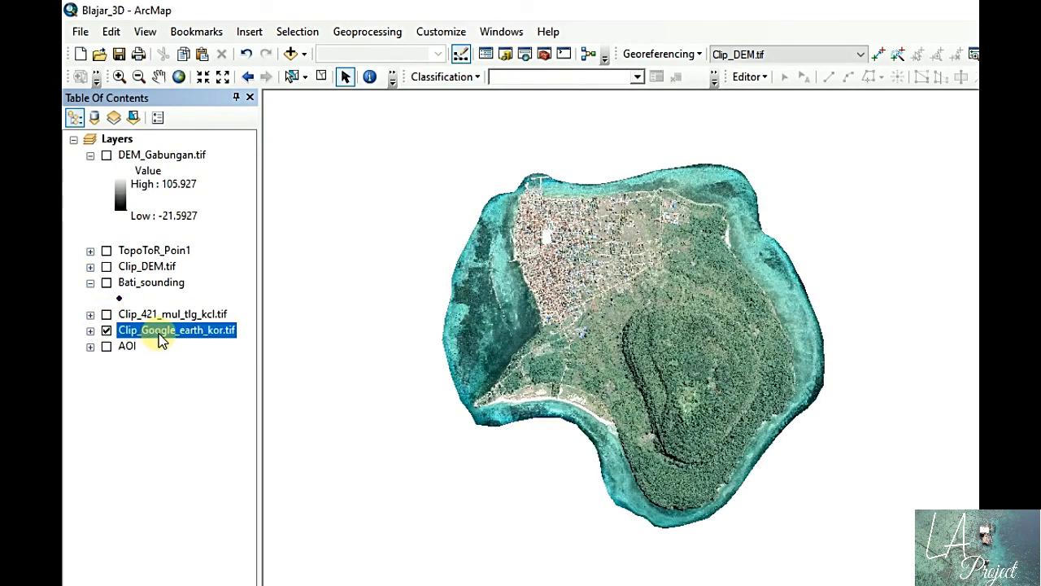
left_click_drag(161, 340, 167, 147)
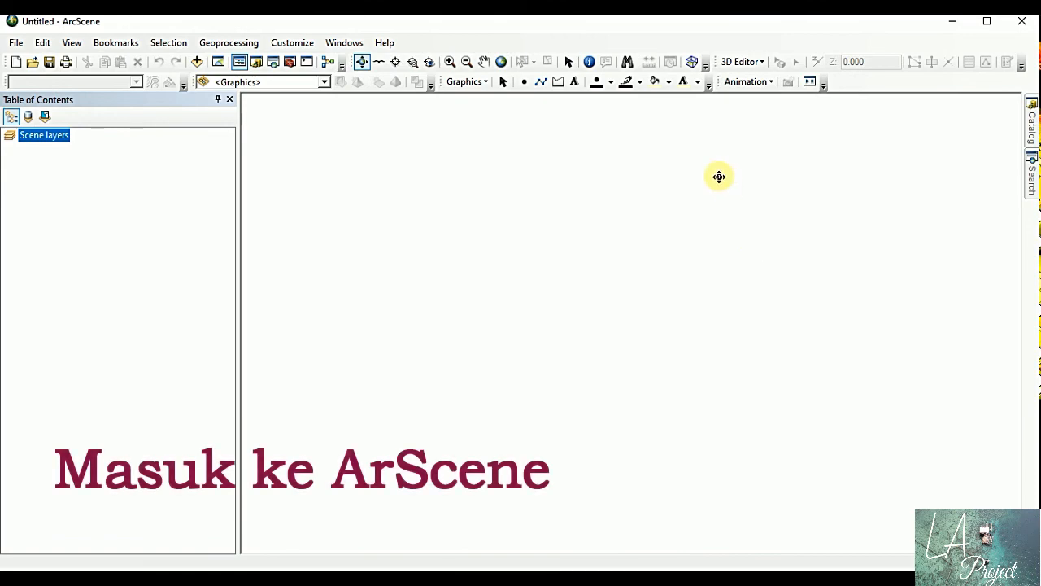
- In ArcScene, browse to the Tutorial\Animasi 3D ArScen folder and add AOI.shp and DEM_Gabungan.tif to the scene
left_click(1032, 122)
left_click(819, 192)
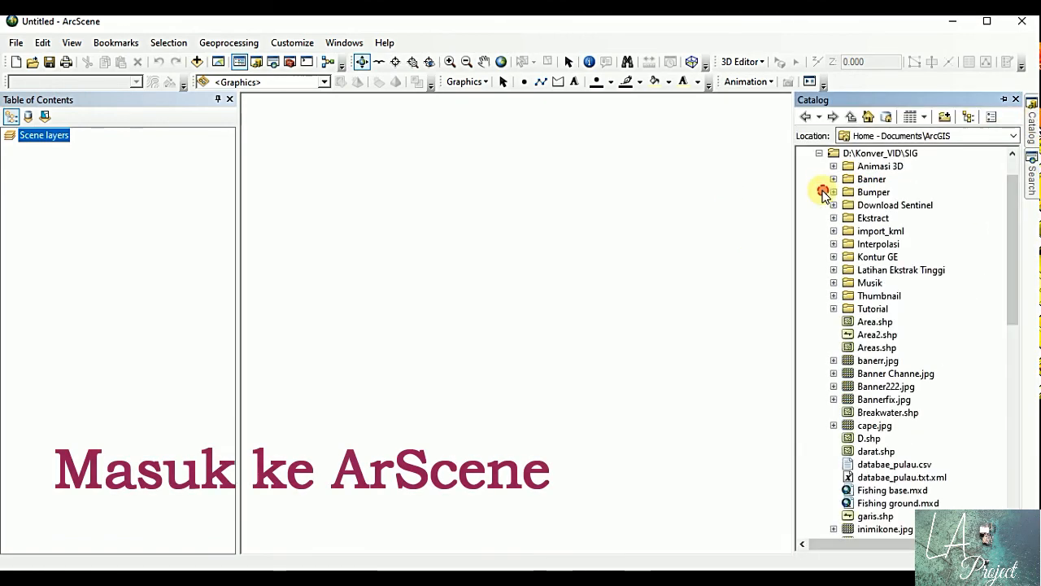
left_click(833, 305)
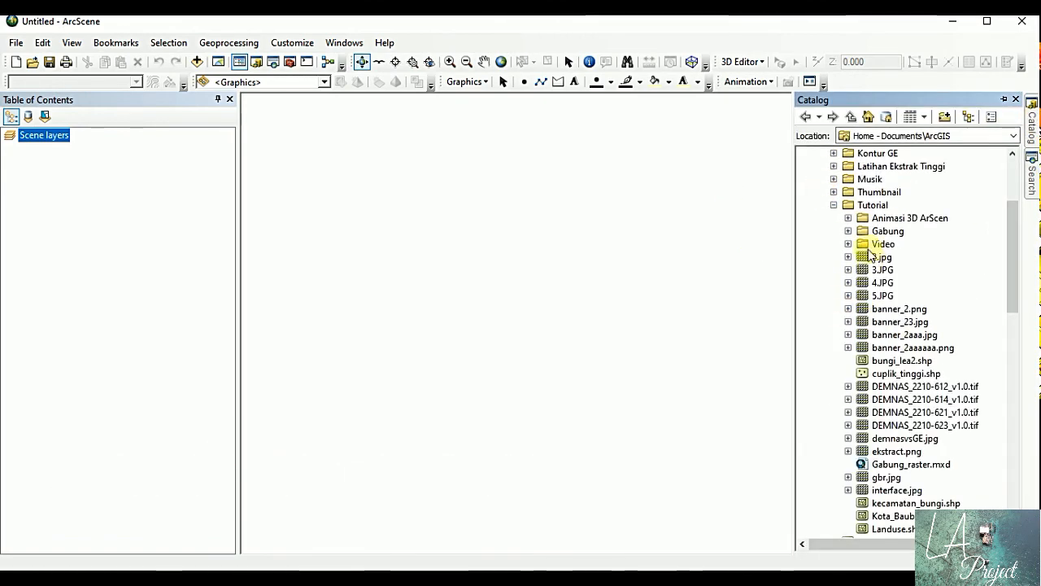
left_click(849, 219)
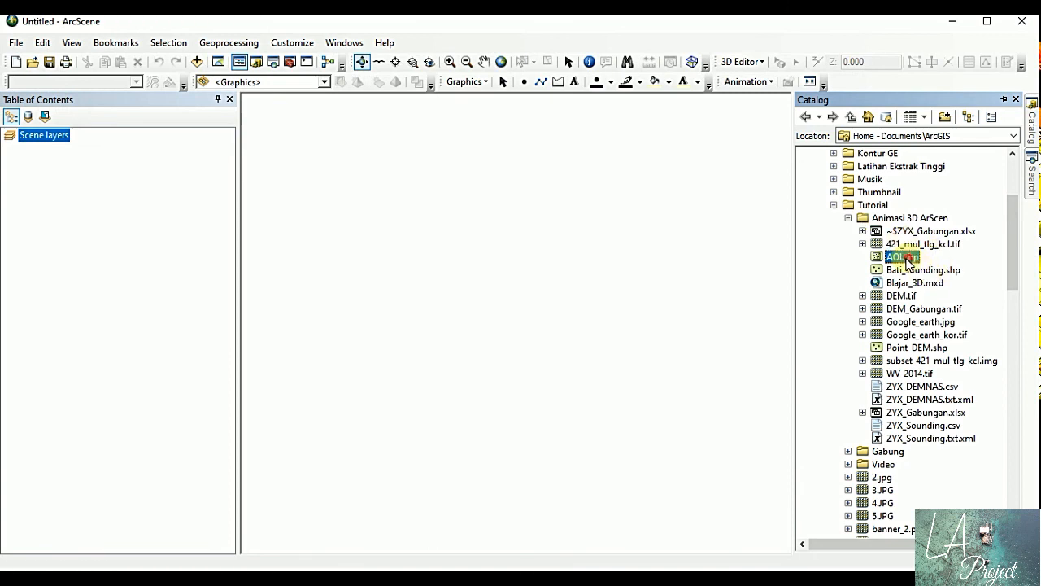
mouse_move(908, 259)
left_mouse_down()
mouse_move(279, 298)
mouse_move(114, 321)
left_mouse_up()
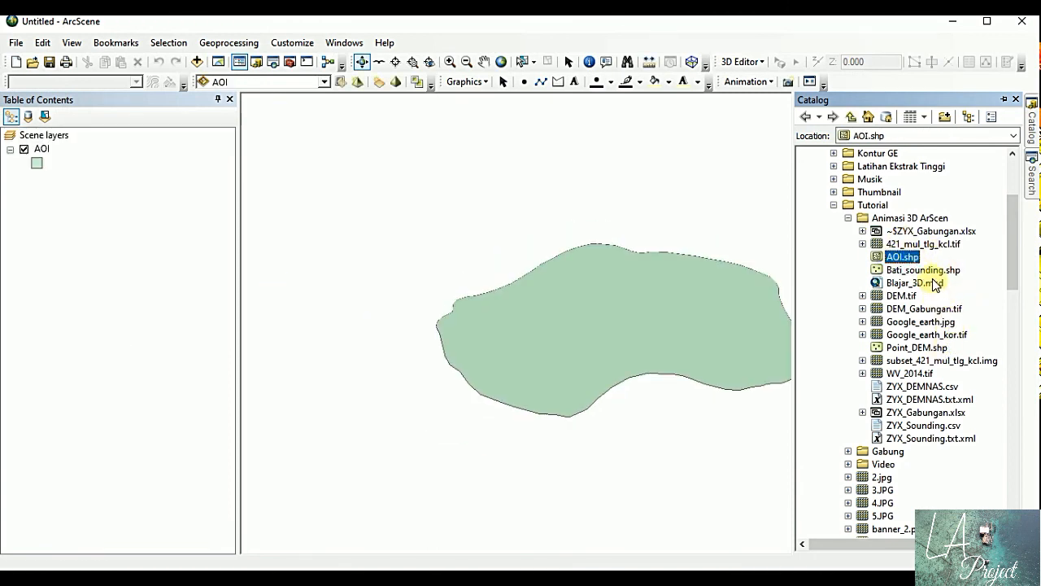
left_click_drag(926, 310, 44, 268)
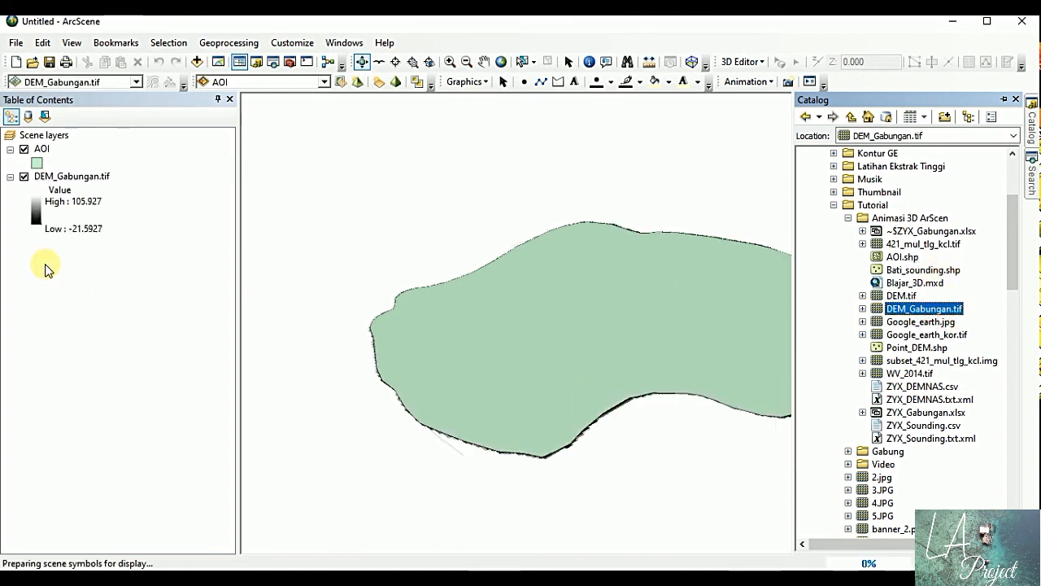
- Hide the AOI layer, move it below DEM_Gabungan.tif, and look through the Animasi 3D ArScen folder for the clipped images
left_click(24, 149)
left_click_drag(37, 156, 57, 267)
mouse_move(1037, 134)
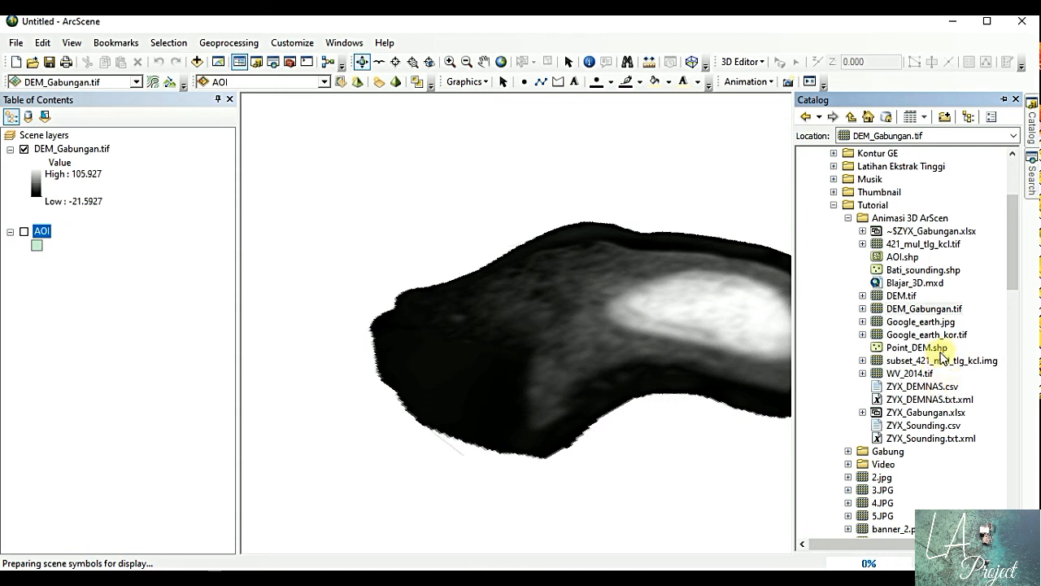
left_click(919, 335)
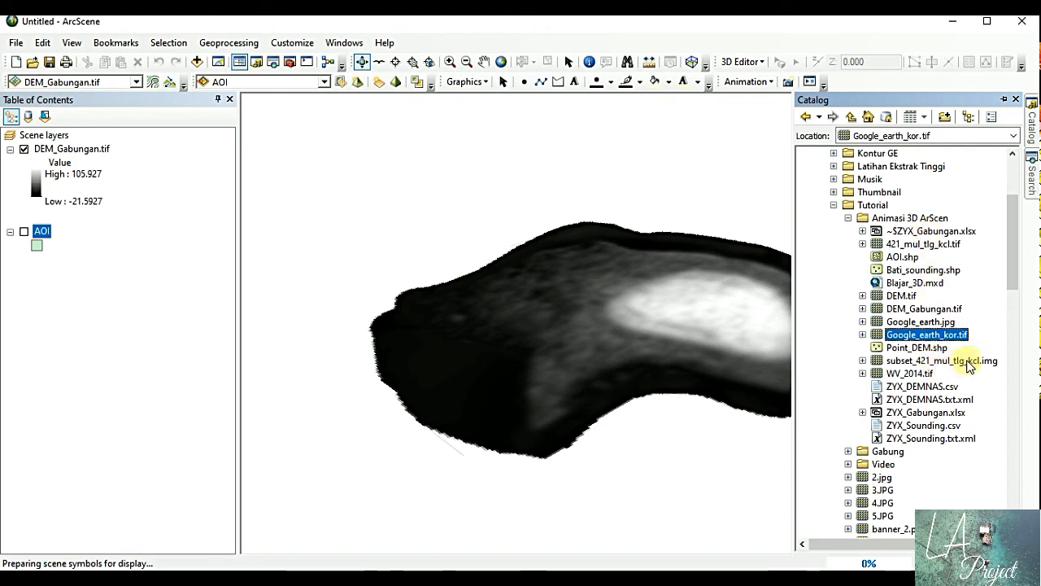
left_click(968, 362)
left_click(907, 321)
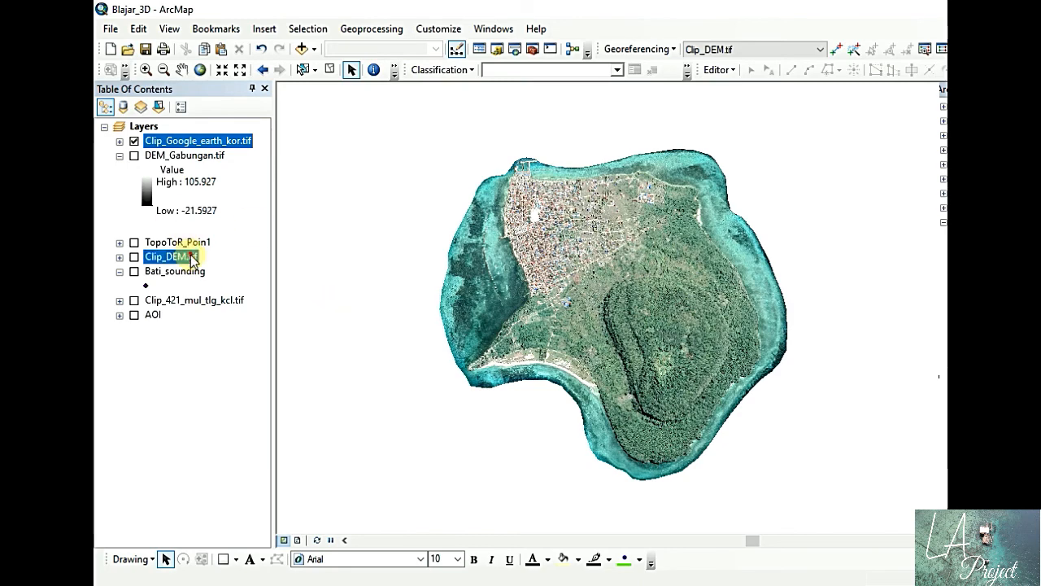
- Switch to ArcMap, show only Clip_421_mul_tlg_kcl.tif, export it as TIFF WV_clip.tif to the Animasi 3D ArScen folder and add it to the map
left_click(134, 140)
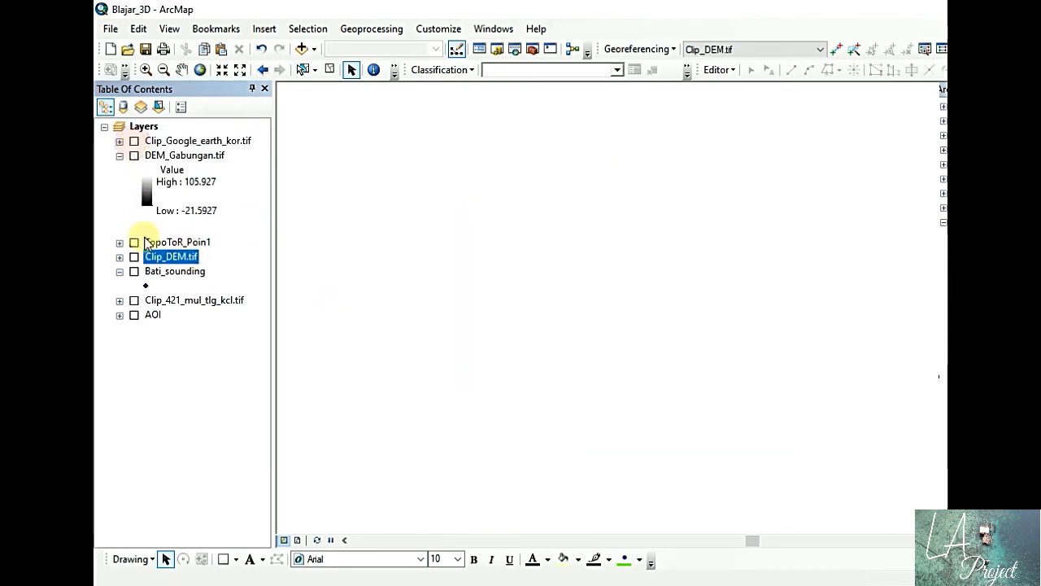
left_click(134, 300)
left_click(179, 300)
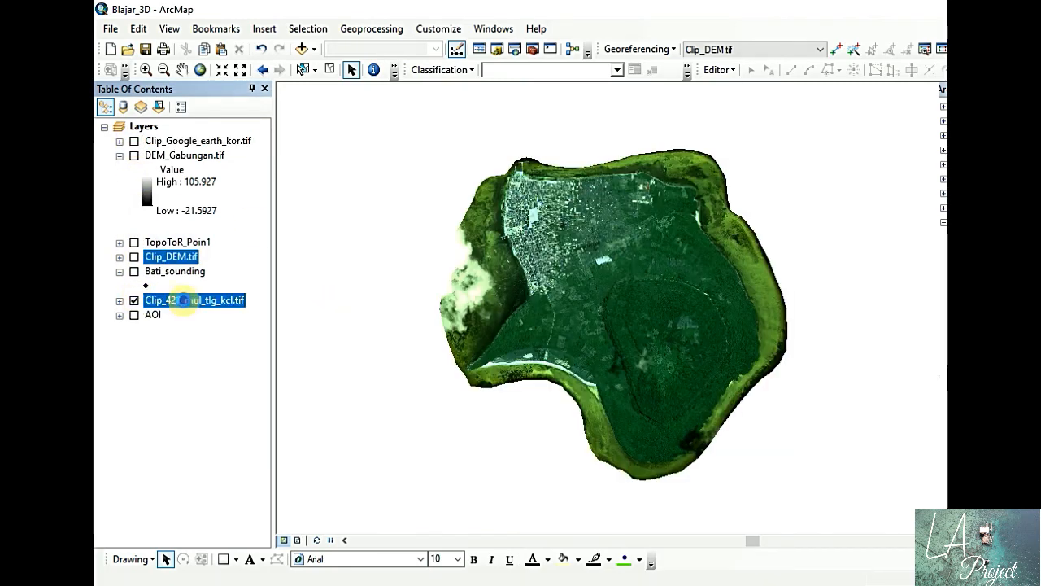
right_click(184, 301)
mouse_move(372, 459)
left_click(396, 477)
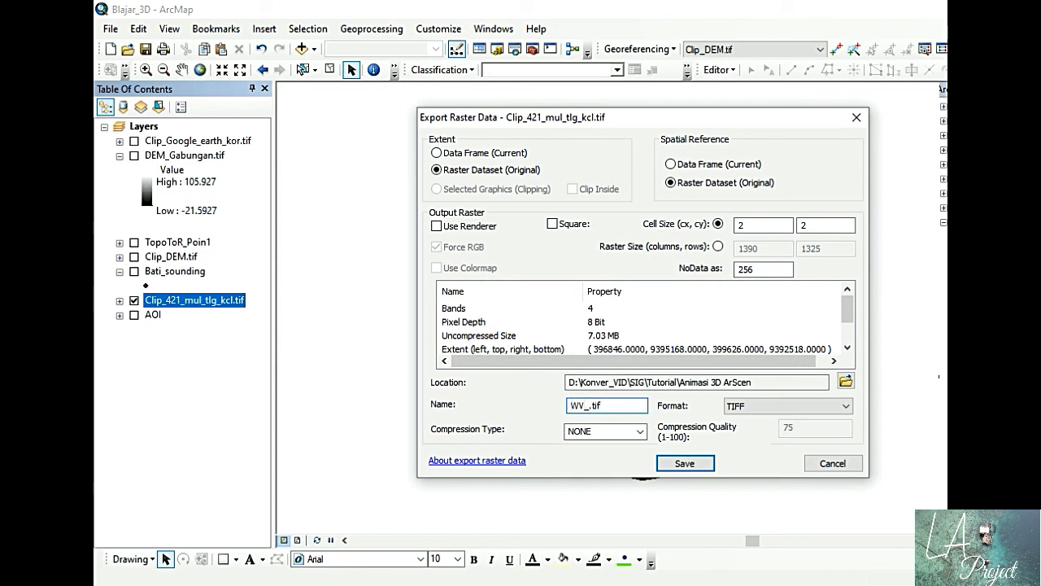
left_click(689, 467)
left_click(628, 368)
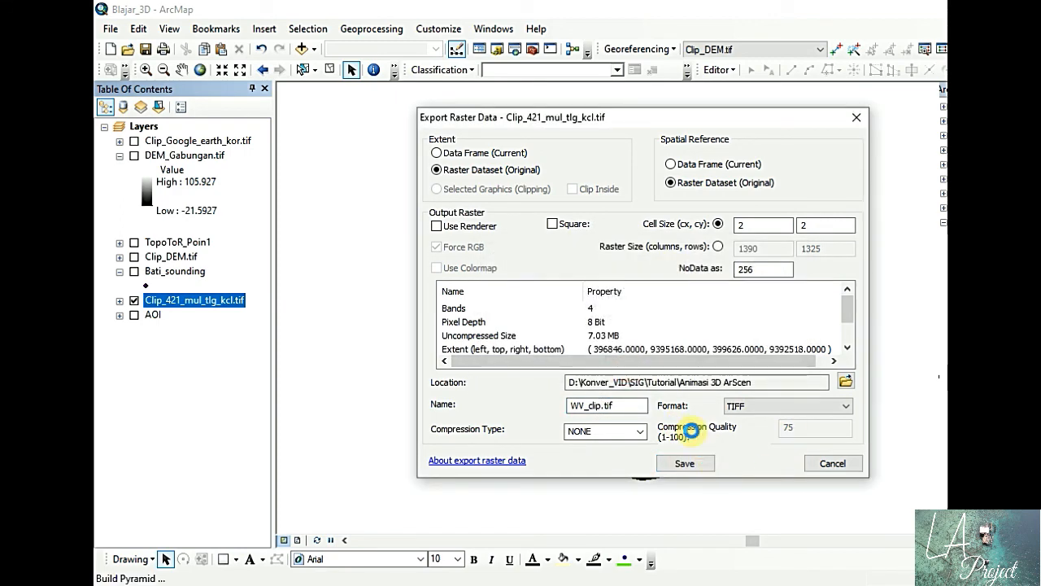
left_click(698, 357)
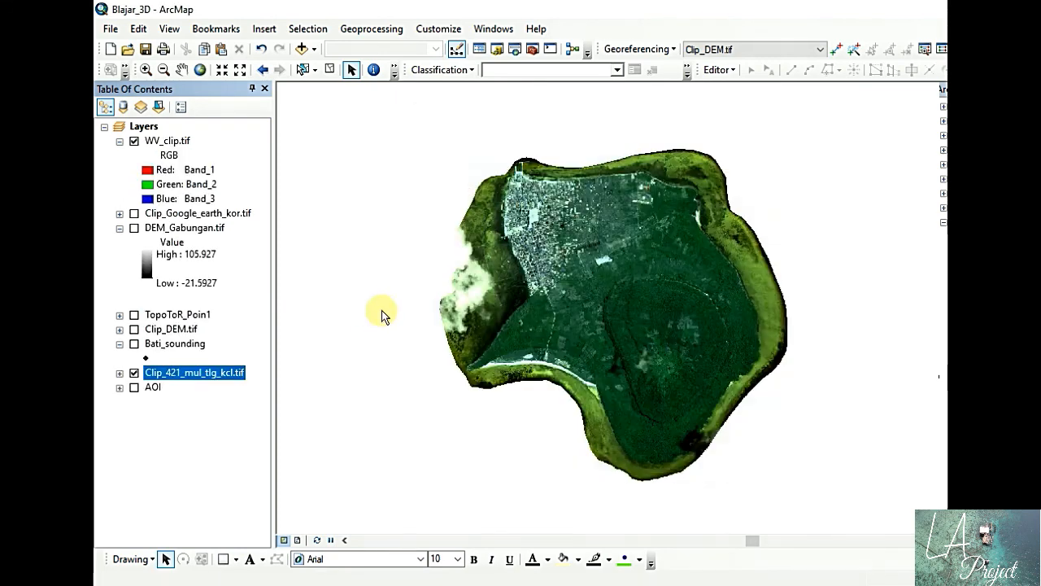
- Hide Clip_421_mul_tlg_kcl.tif and WV_clip.tif, and show Clip_Google_earth_kor.tif instead
left_click(134, 373)
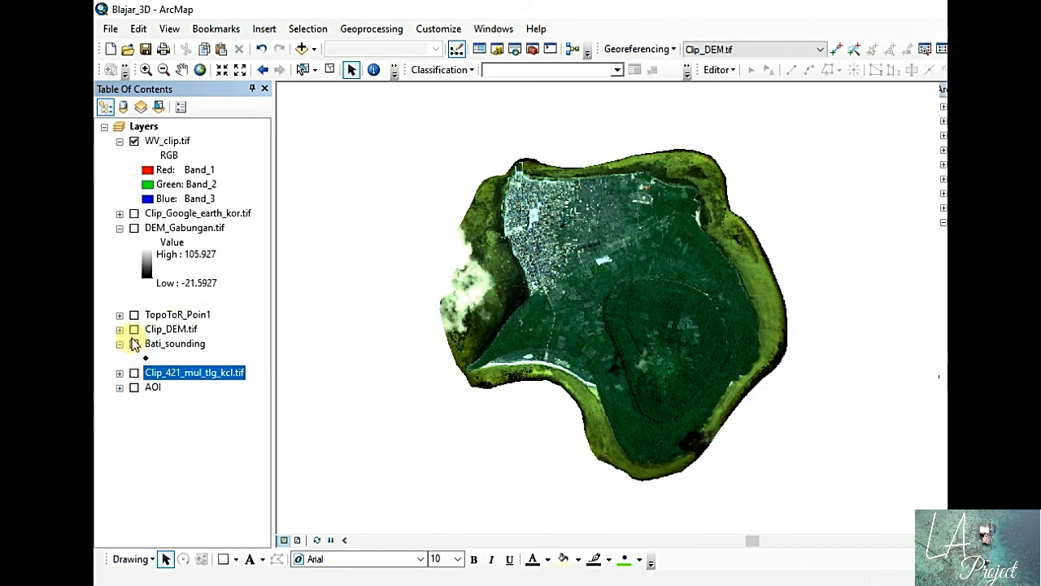
left_click(134, 213)
left_click(134, 142)
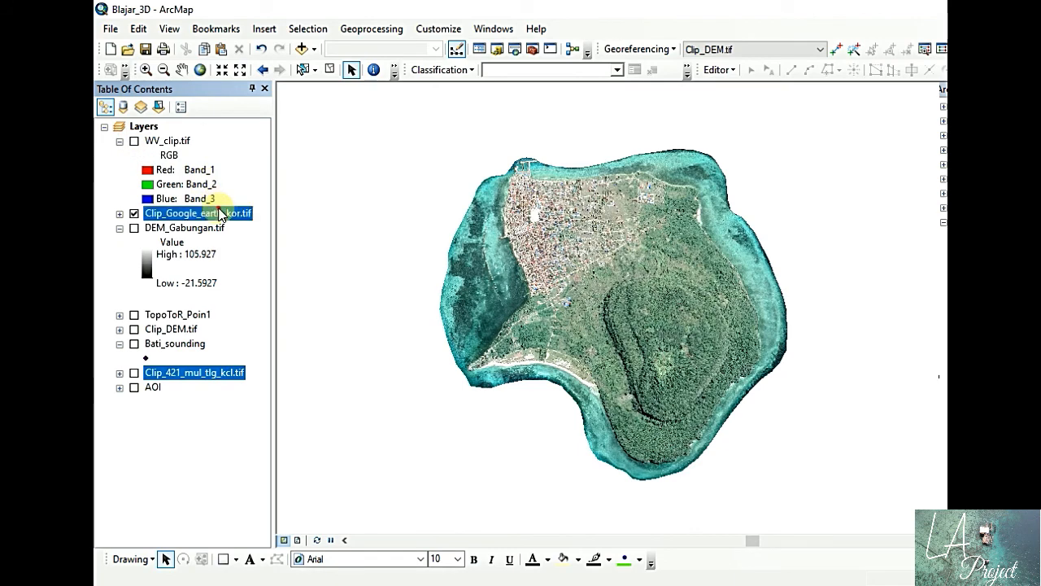
- Export Clip_Google_earth_kor.tif as the TIFF Clip_Google_earth_kor1.tif in the Animasi 3D ArScen folder
right_click(218, 213)
mouse_move(350, 368)
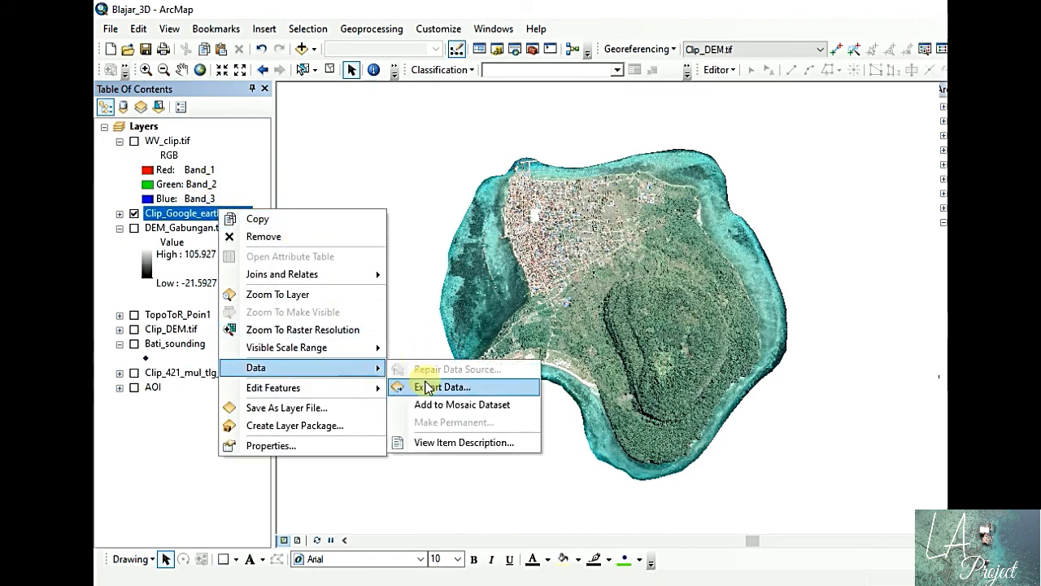
left_click(435, 386)
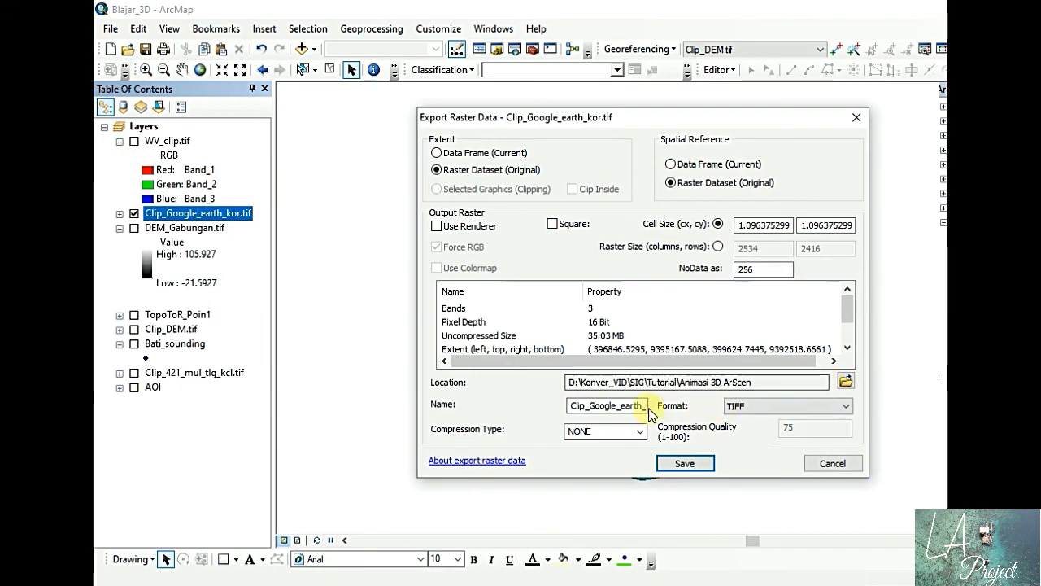
left_click(604, 406)
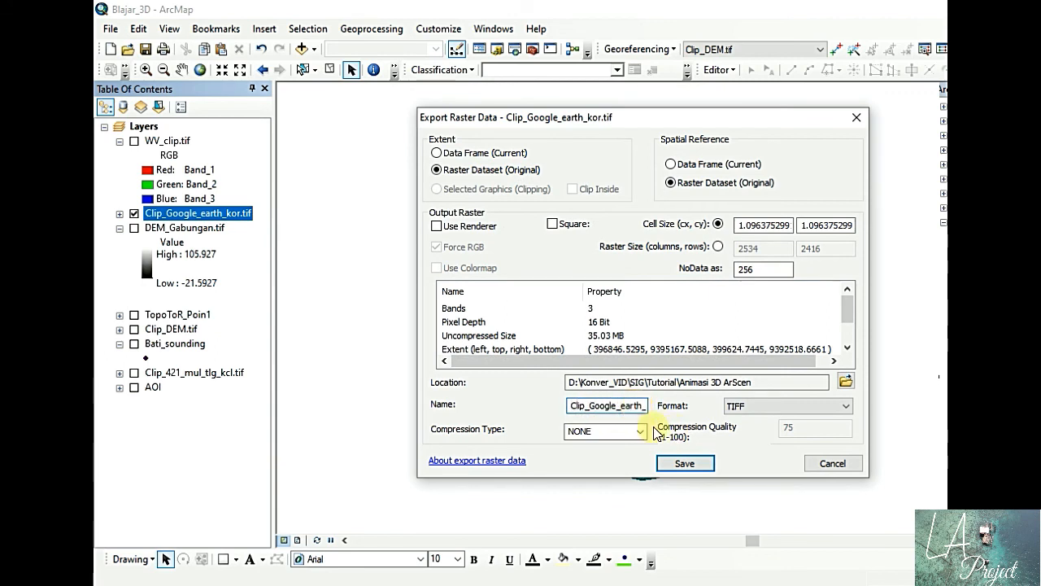
left_click(674, 462)
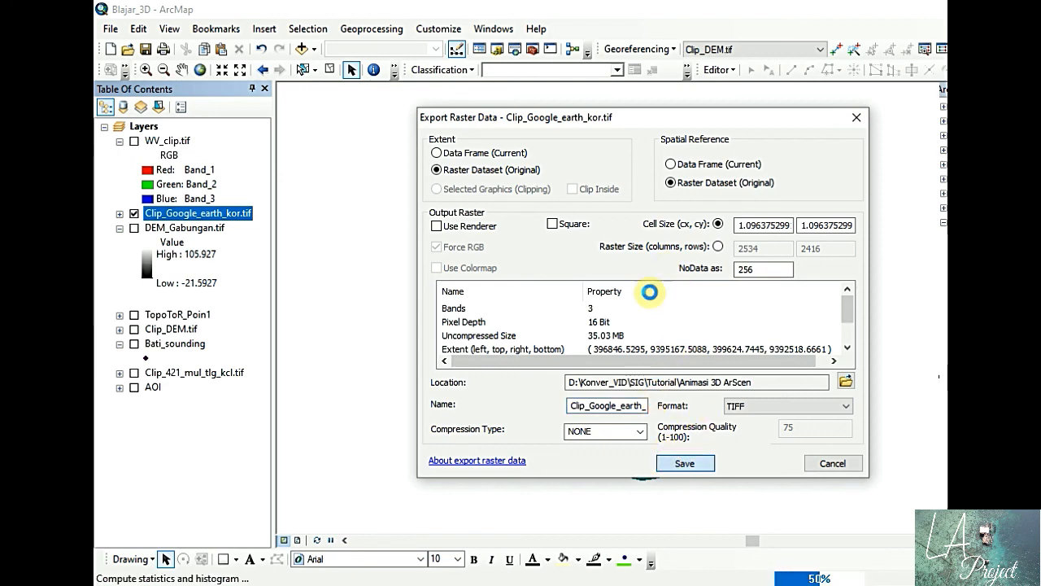
left_click(690, 353)
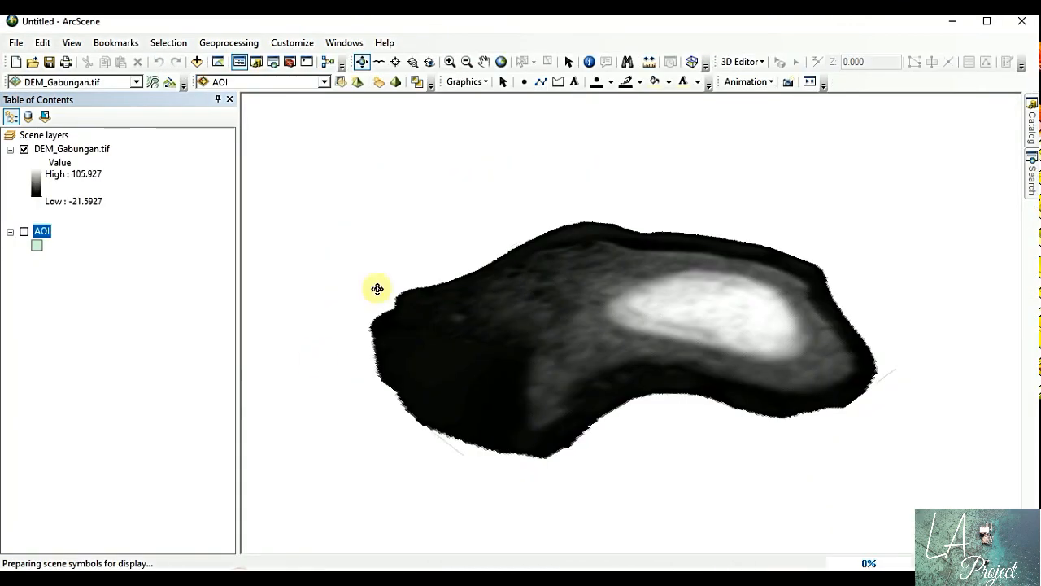
- Switch to ArcScene, refresh the Animasi 3D ArScen folder, and add Clip_Google_earth_kor1.tif and WV_clip.tif to the scene
left_click(1032, 127)
left_click(920, 215)
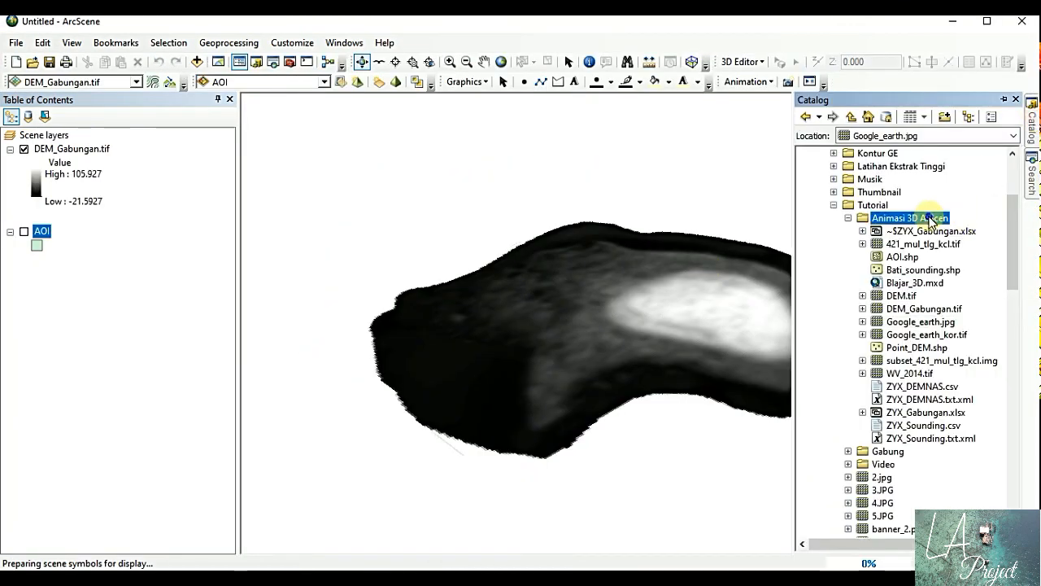
right_click(918, 218)
left_click(955, 294)
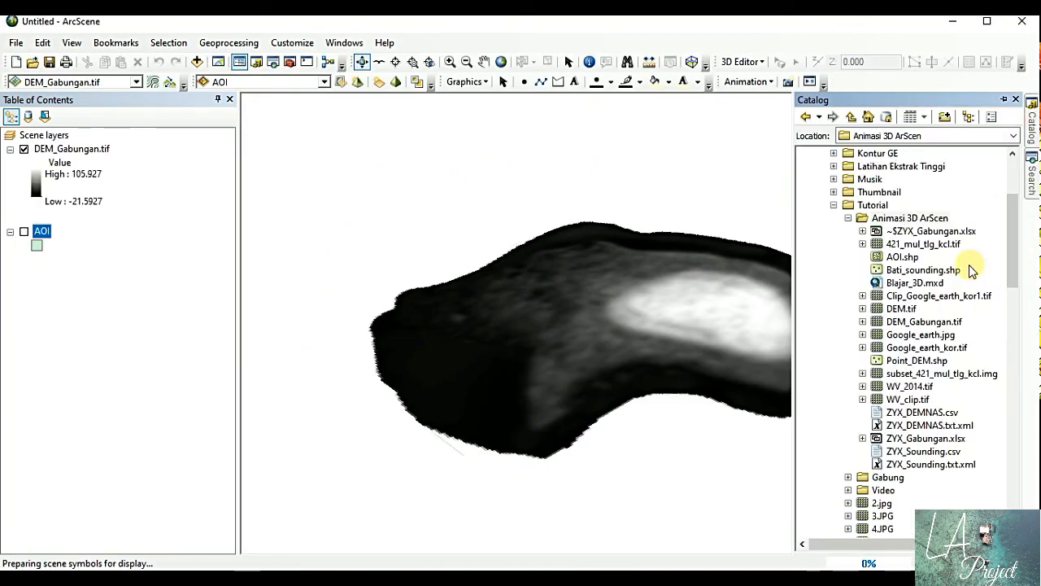
left_click_drag(972, 296, 583, 321)
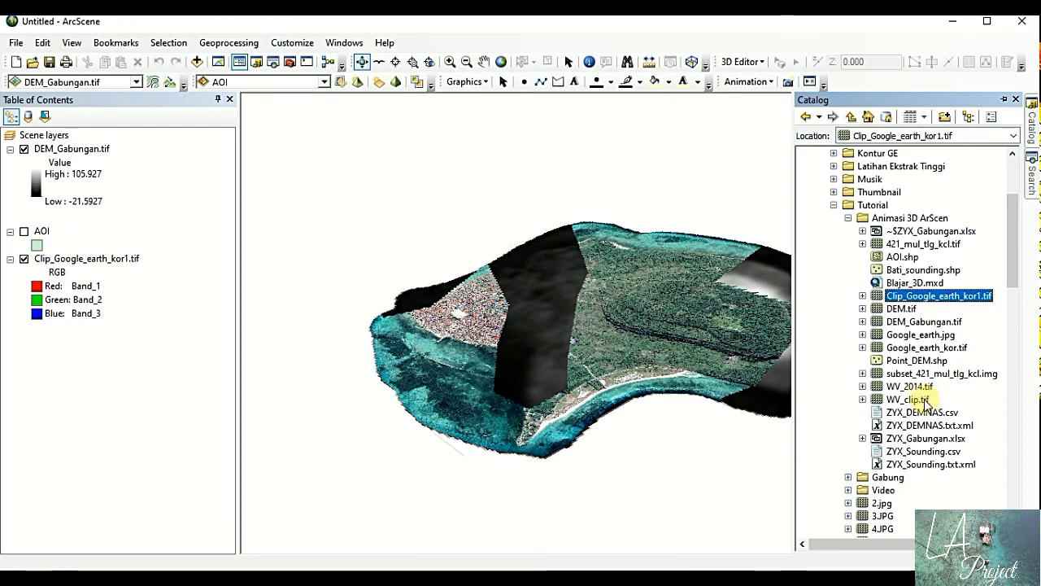
left_click_drag(924, 400, 197, 296)
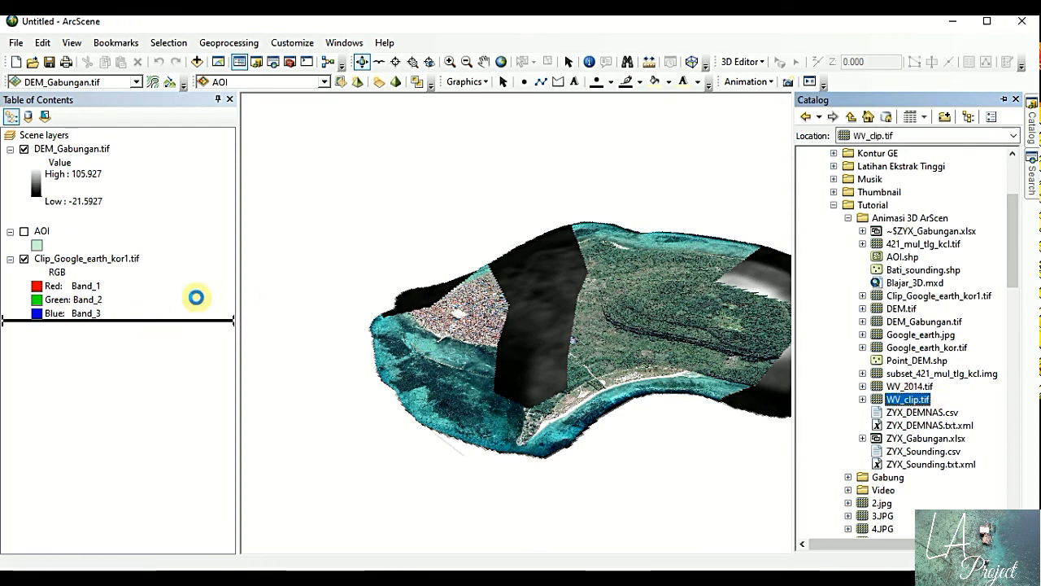
- Reorder the scene layers so DEM_Gabungan.tif lies below the two images and AOI is last
left_click(41, 231)
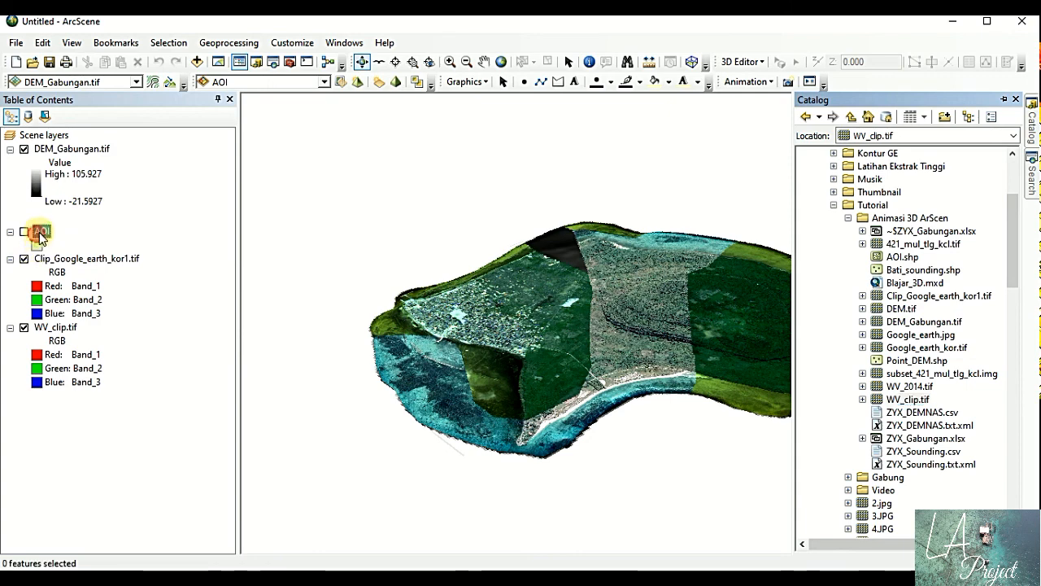
left_click_drag(54, 407, 55, 399)
left_click(70, 149)
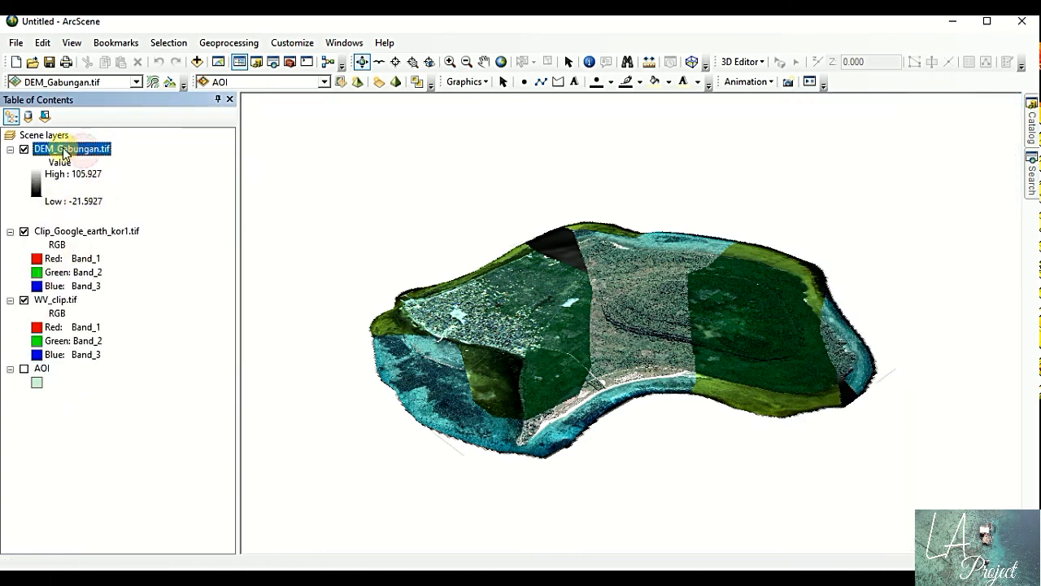
left_click(70, 149)
left_click_drag(74, 320, 74, 321)
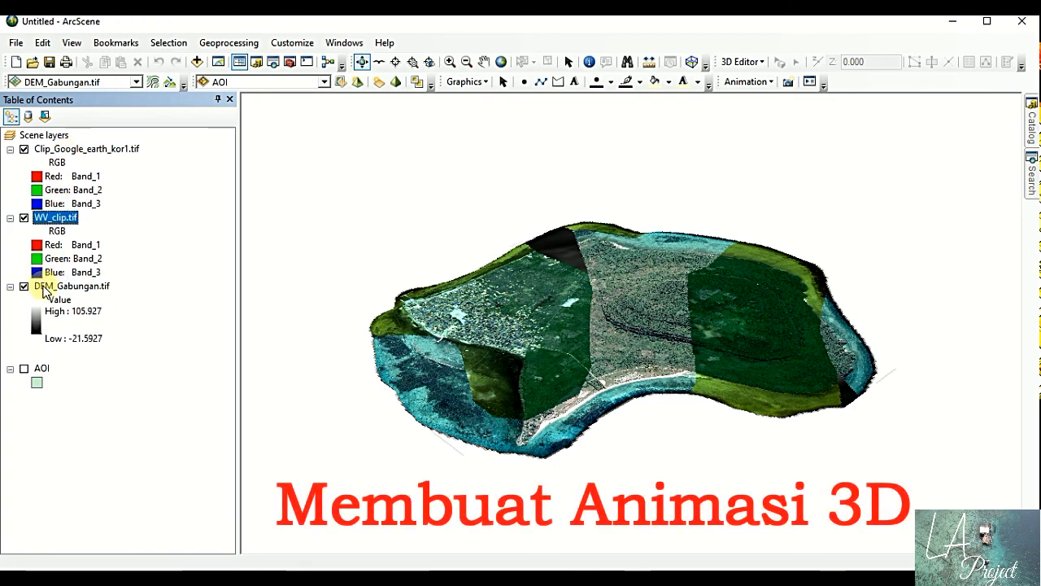
- Collapse the legends of all four scene layers and hide DEM_Gabungan.tif, WV_clip.tif and Clip_Google_earth_kor1.tif
left_click(9, 149)
left_click(10, 163)
left_click(9, 177)
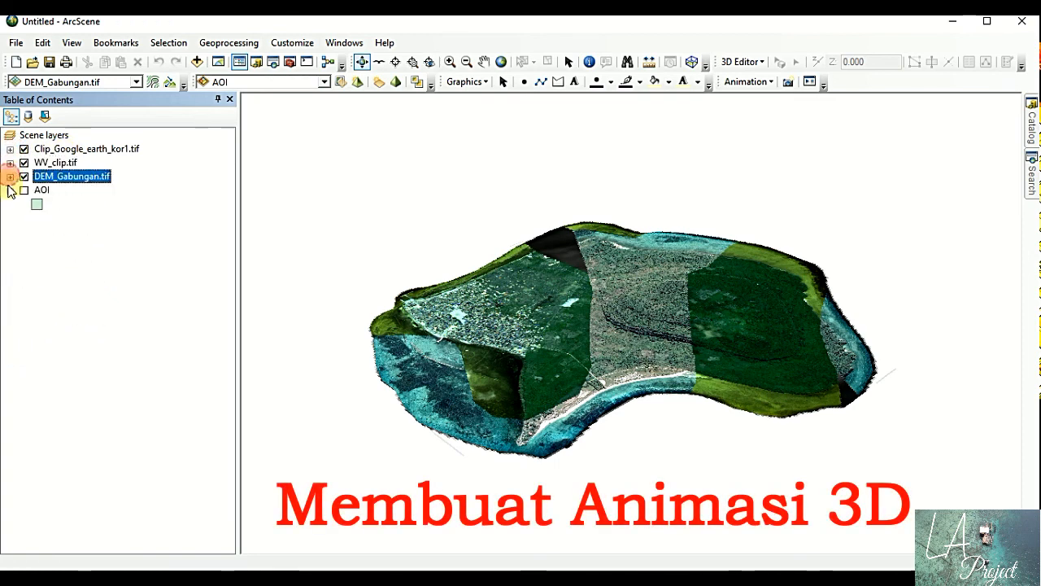
left_click(10, 190)
left_click(24, 176)
left_click(24, 162)
left_click(24, 149)
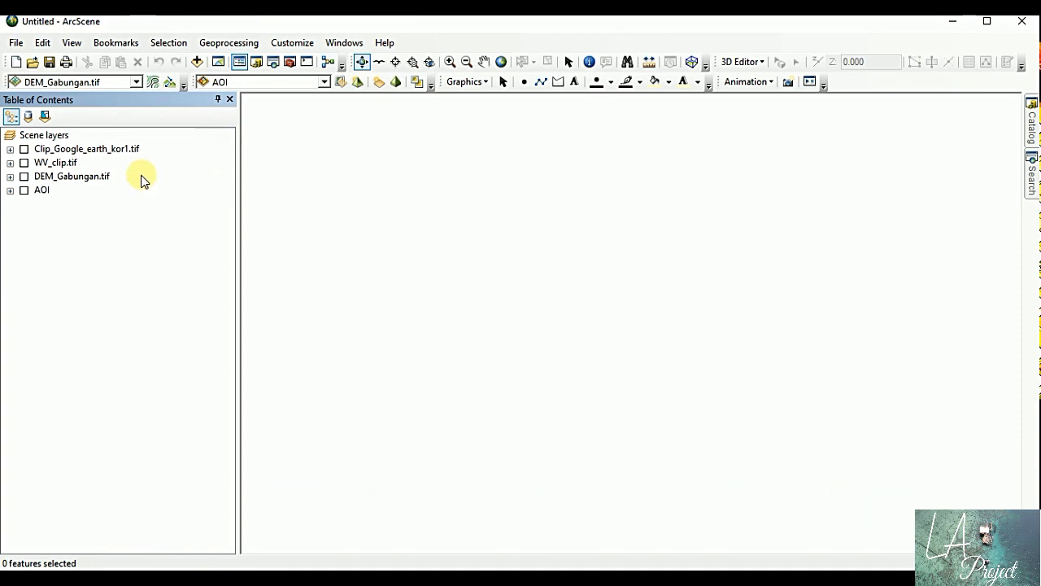
- Check in the scene properties that the coordinate system is WGS 1984 UTM Zone 51S
left_click(44, 135)
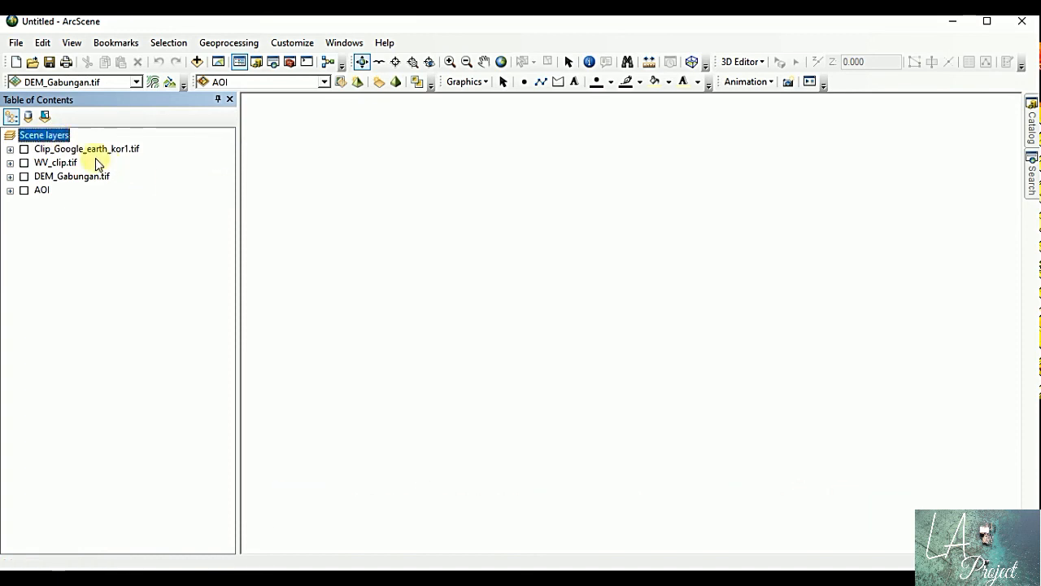
double_click(44, 135)
left_click(424, 113)
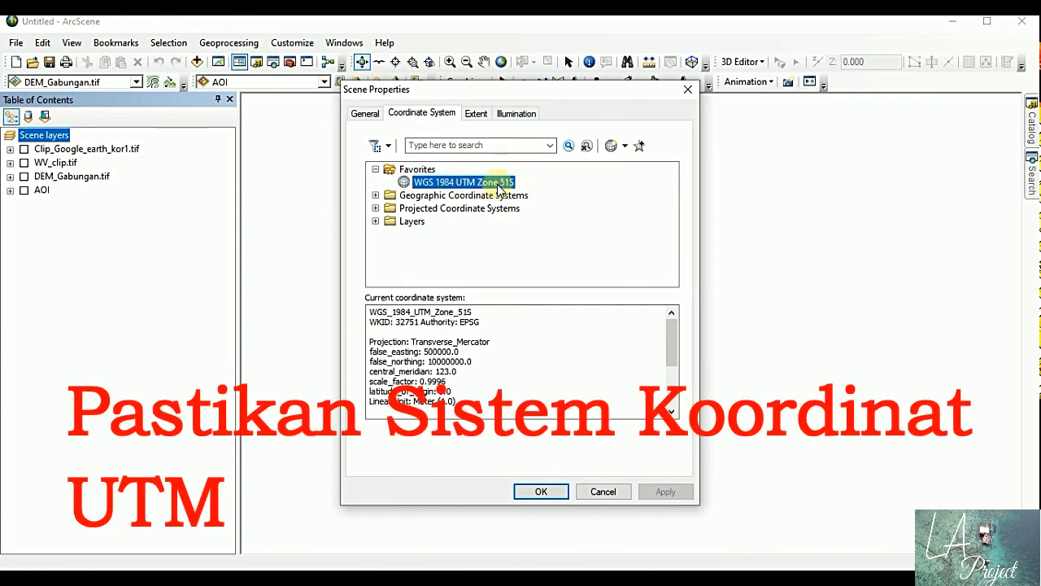
left_click(539, 491)
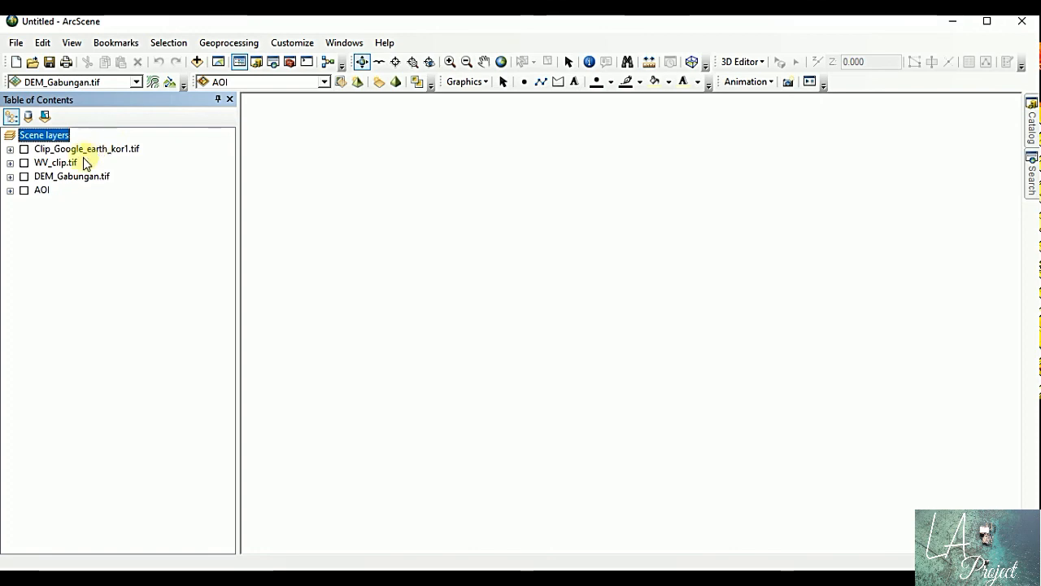
- Show DEM_Gabungan.tif in the scene and set its base heights to float on the custom surface DEM_Gabungan.tif
left_click(23, 177)
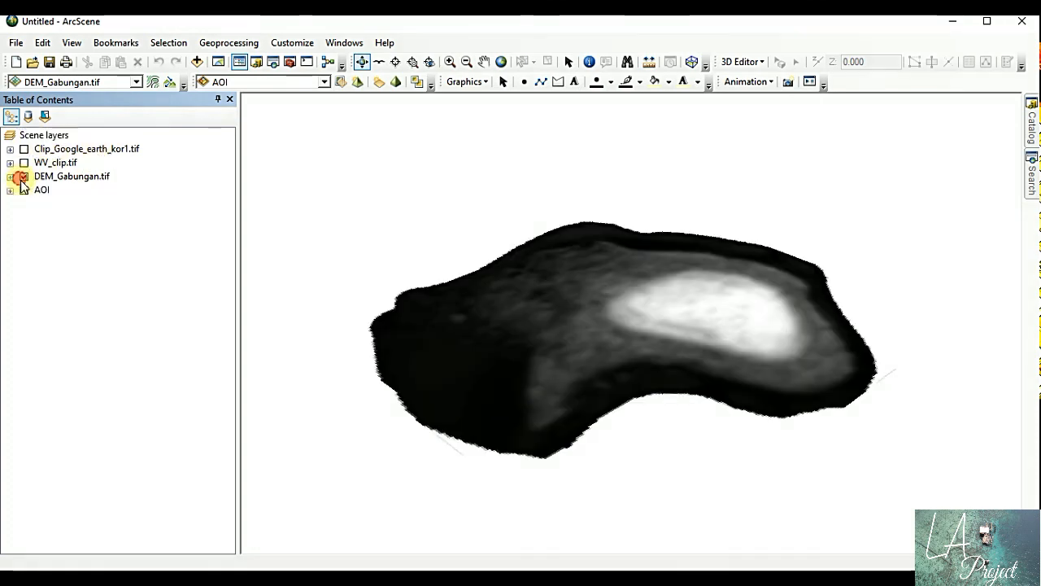
double_click(90, 178)
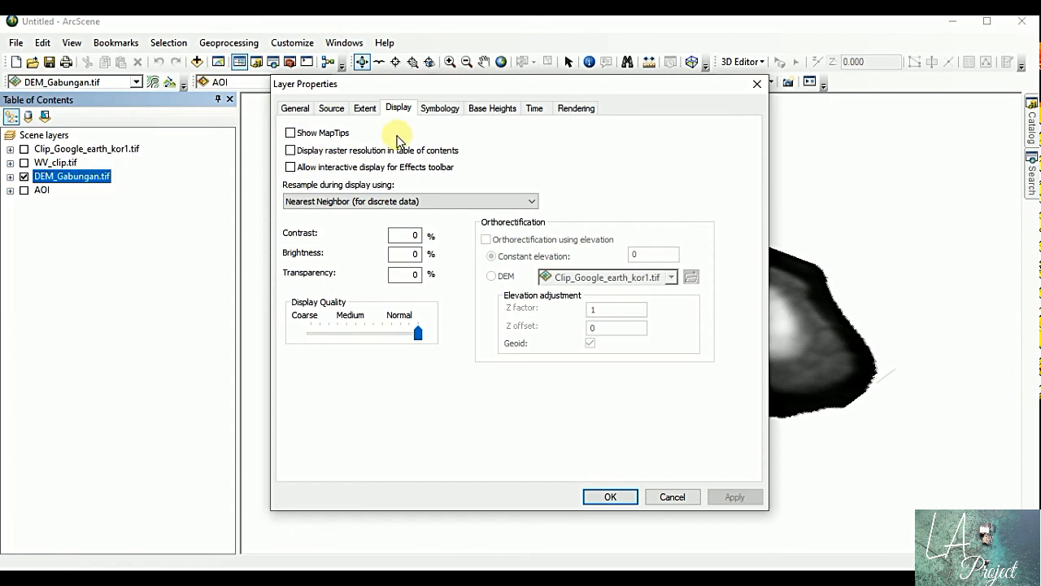
left_click(496, 110)
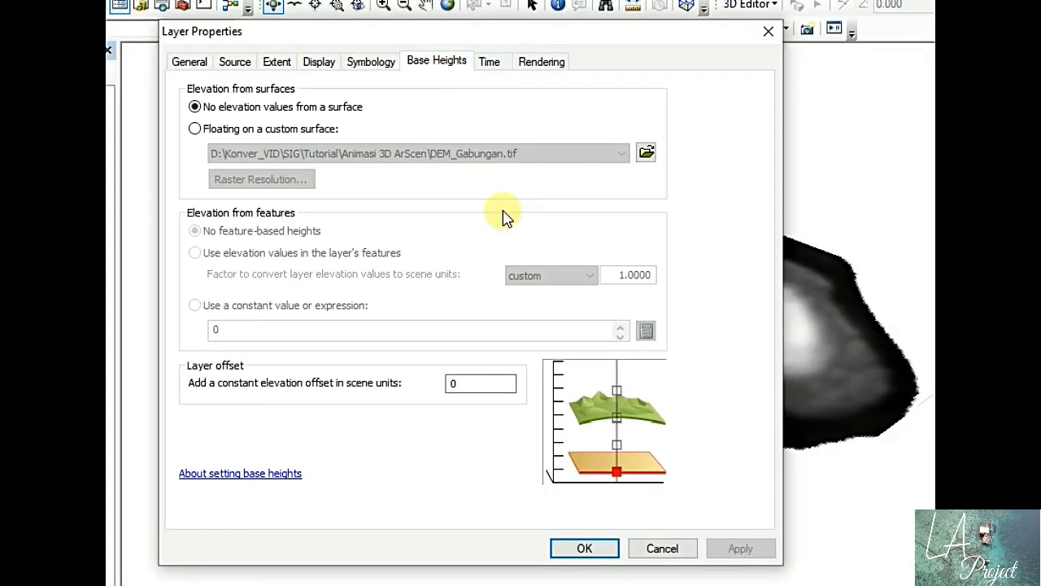
left_click(320, 130)
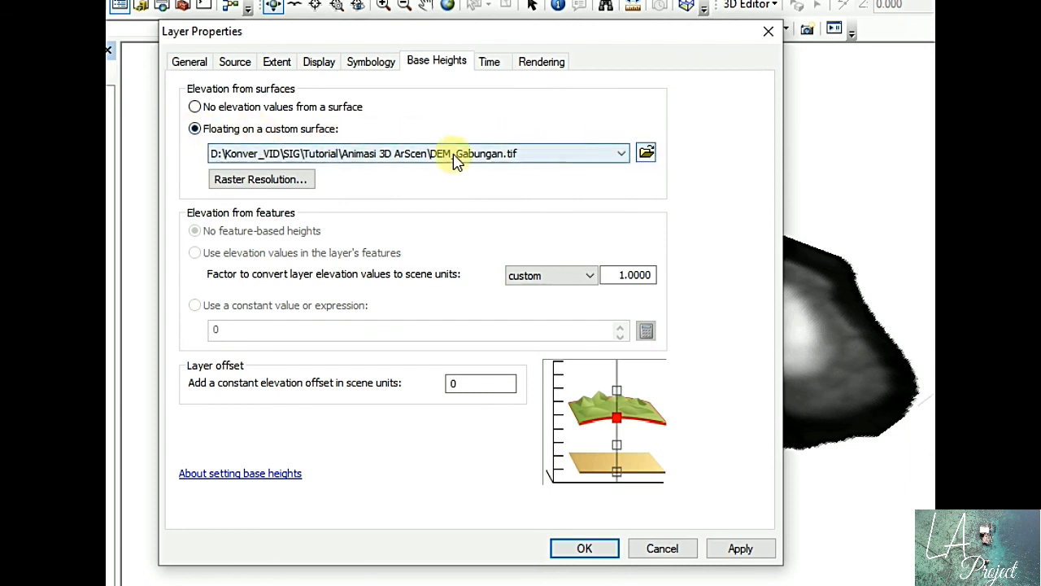
- Set the base surface resolution of DEM_Gabungan.tif to 202 rows and apply its base heights
left_click(290, 186)
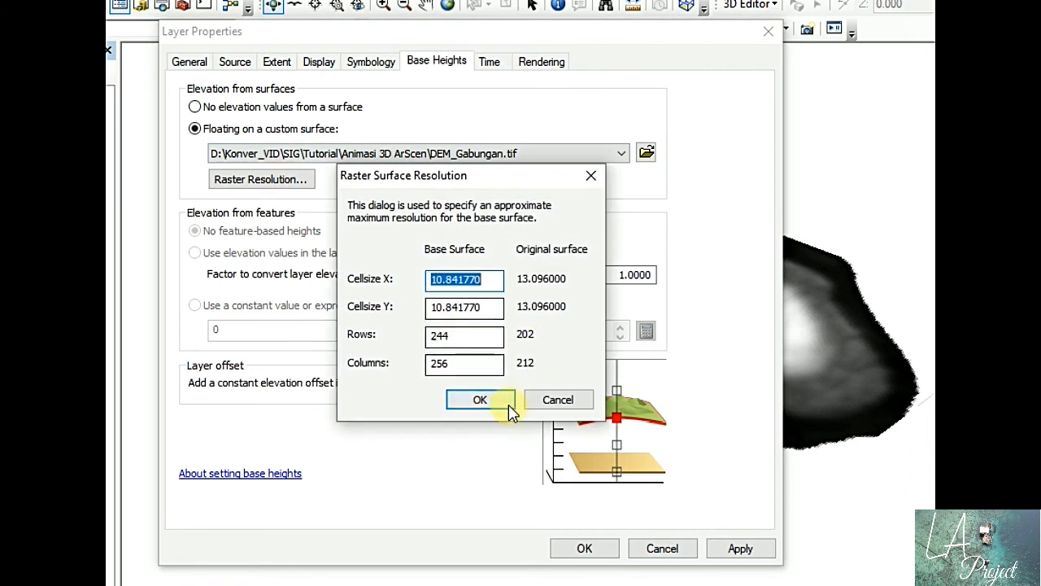
double_click(476, 338)
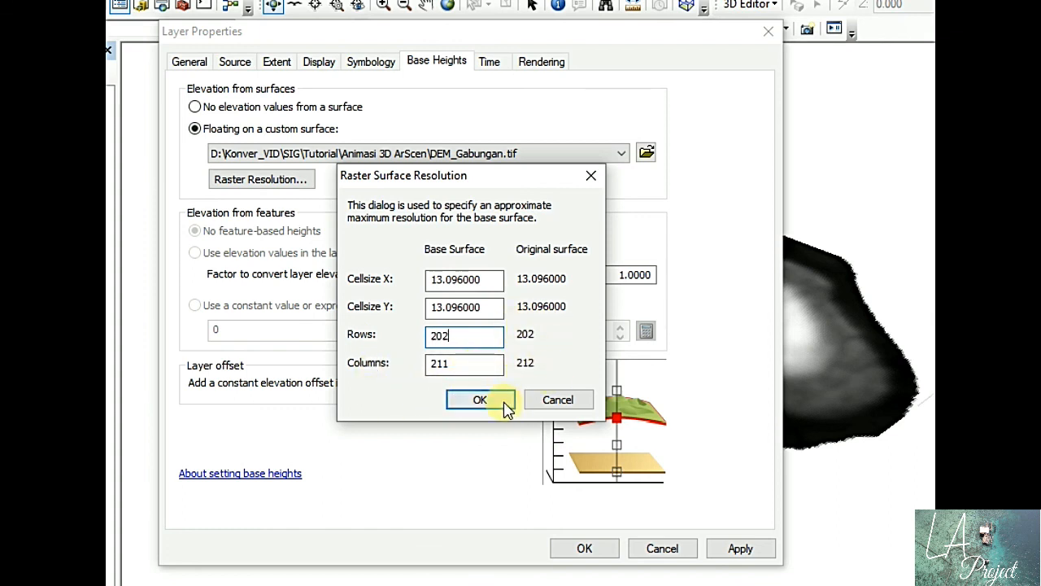
left_click(480, 400)
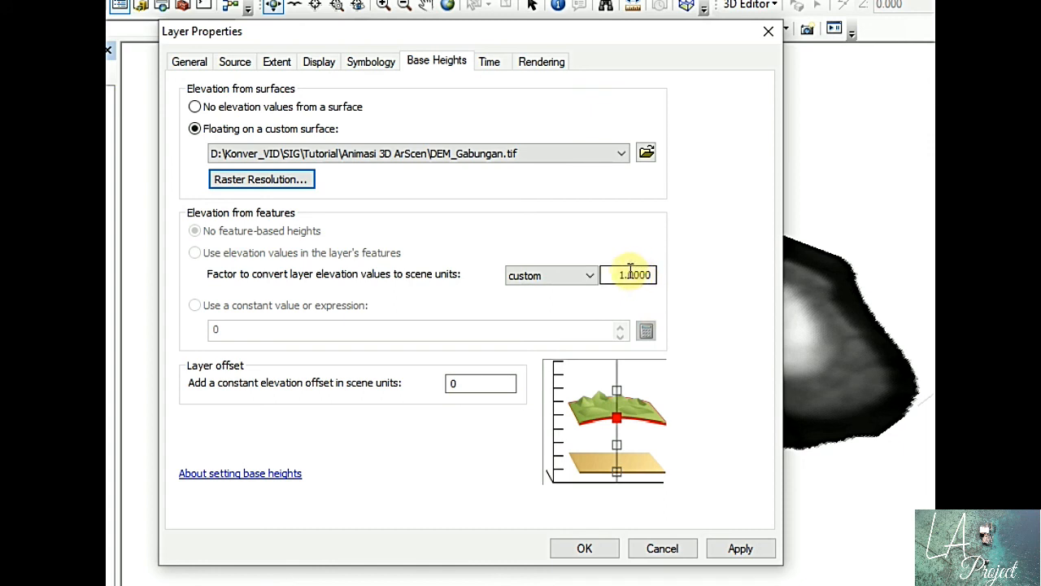
left_click(742, 548)
left_click(587, 549)
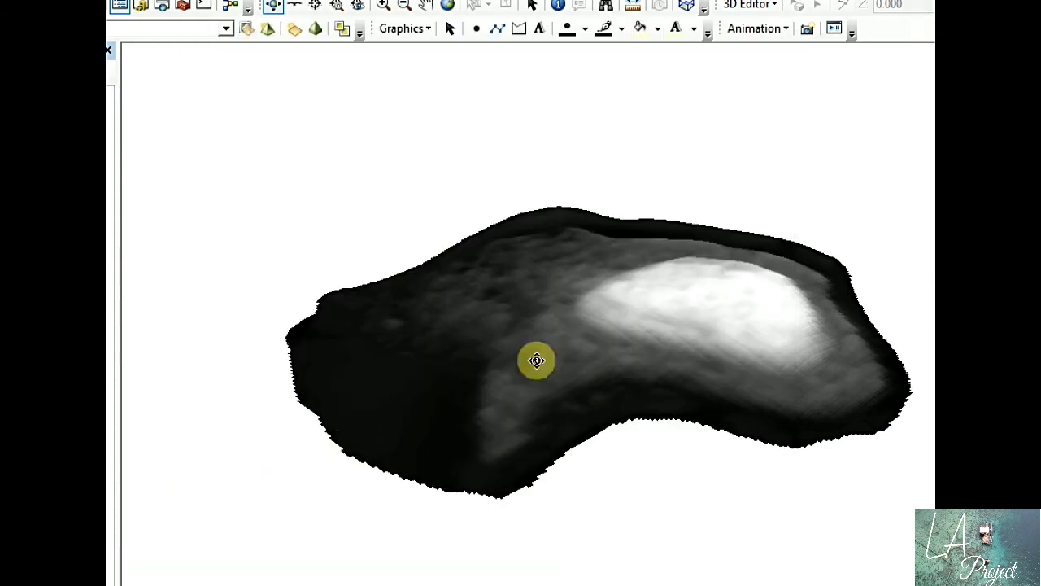
mouse_move(577, 360)
left_mouse_down()
mouse_move(572, 293)
mouse_move(572, 353)
left_mouse_up()
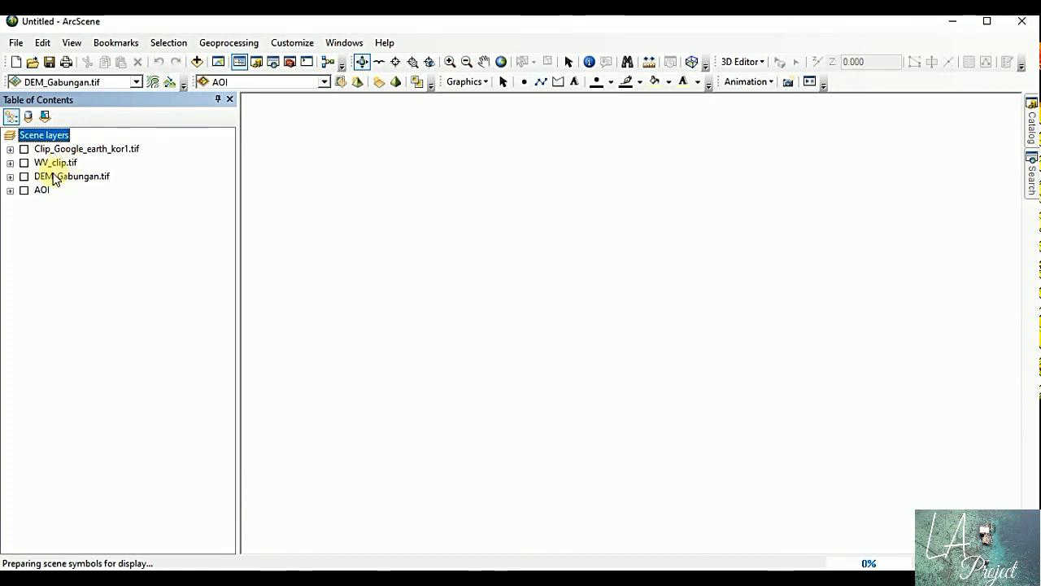
- Show DEM_Gabungan.tif and enable shading of its areal features relative to the scene's light position
left_click(24, 176)
double_click(52, 176)
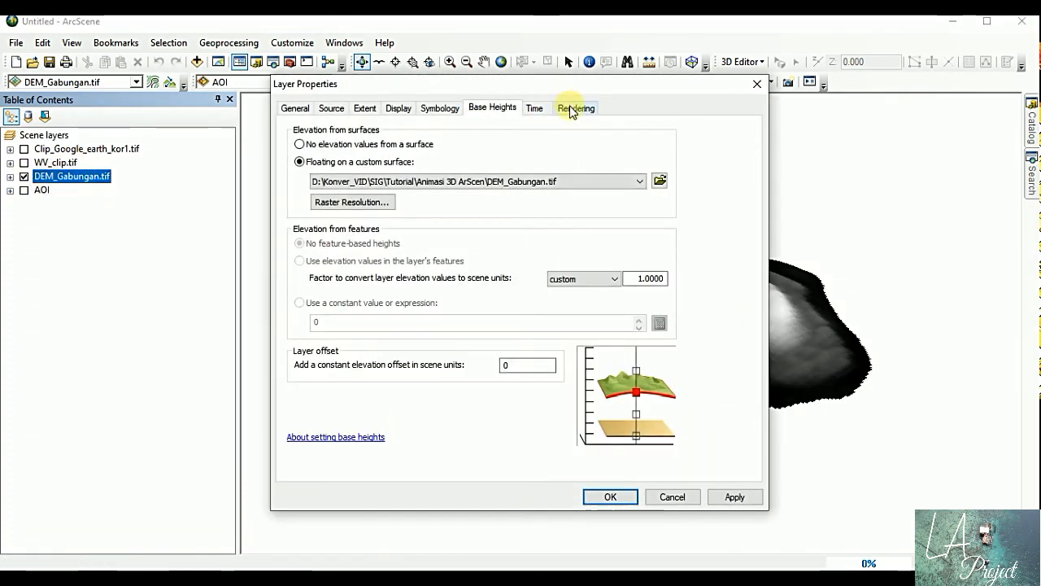
left_click(575, 108)
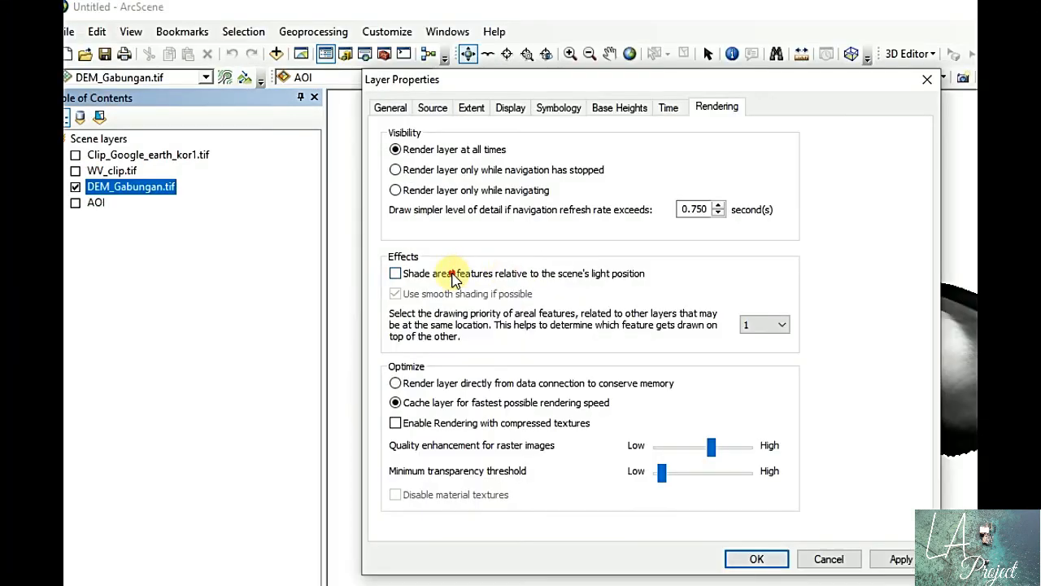
left_click(453, 277)
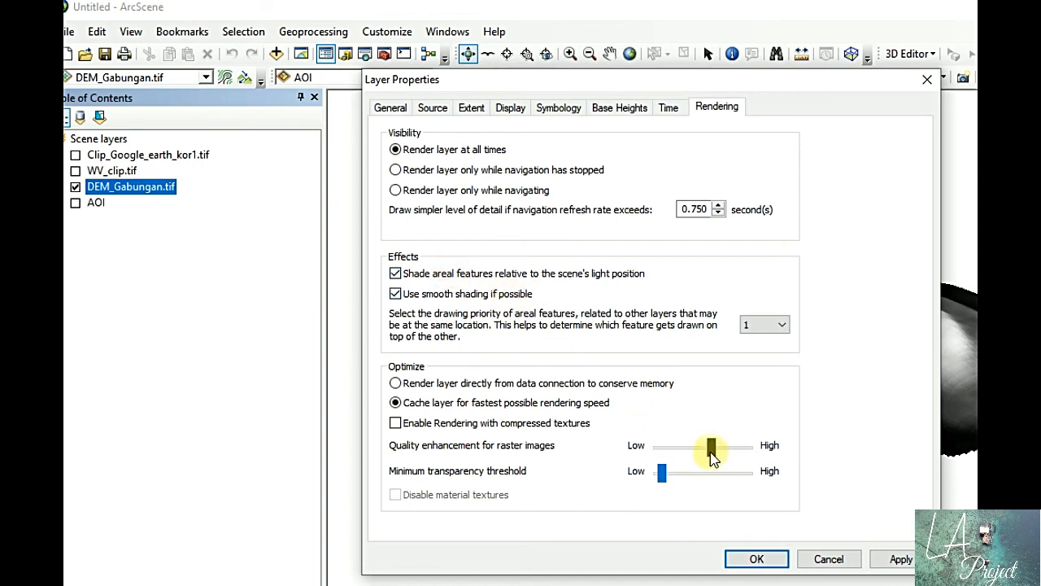
- Raise DEM_Gabungan.tif's raster quality enhancement to the highest level, accepting the memory use, and its minimum transparency threshold to about the middle
left_click_drag(714, 448, 750, 447)
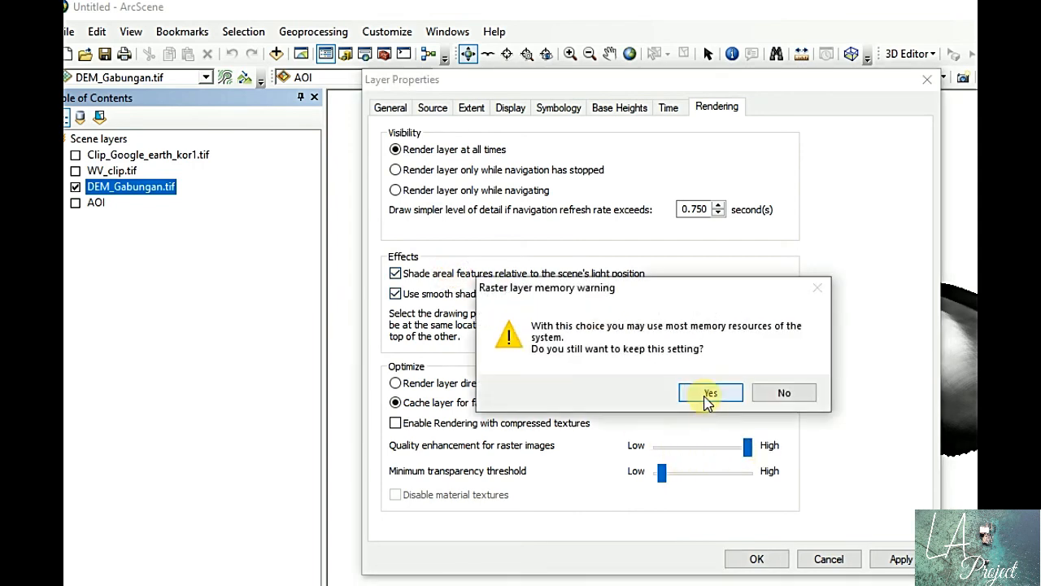
left_click(707, 392)
left_click_drag(663, 478, 705, 477)
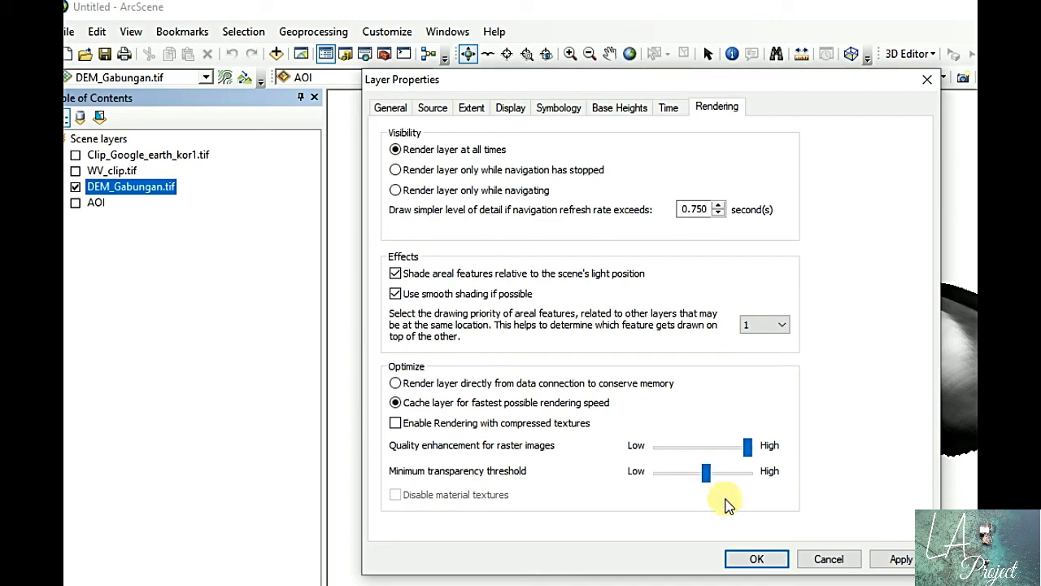
left_click(900, 559)
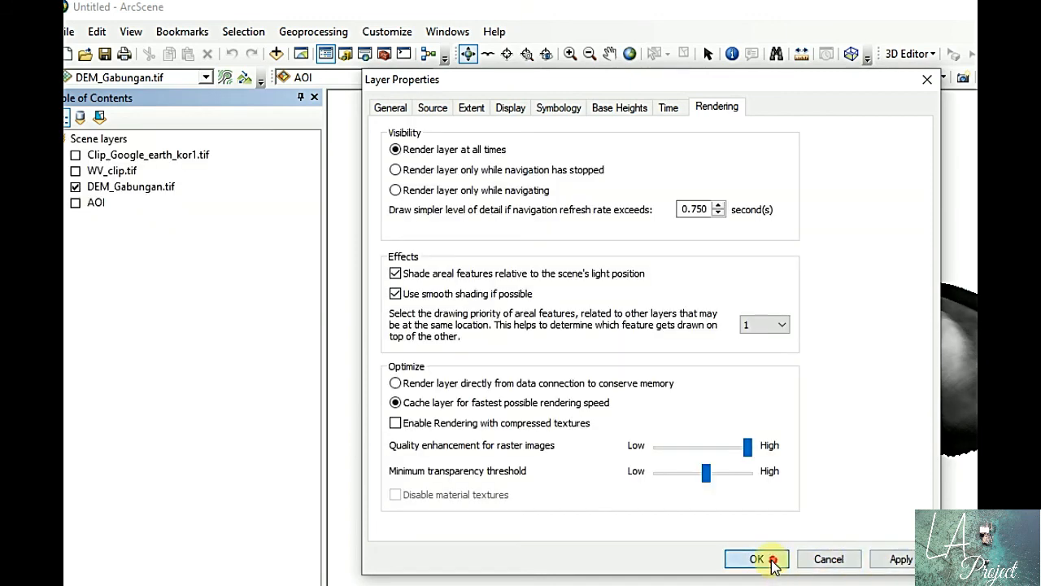
left_click(757, 559)
- Symbolize DEM_Gabungan.tif with the stretched dark green to yellow to red color ramp
double_click(156, 189)
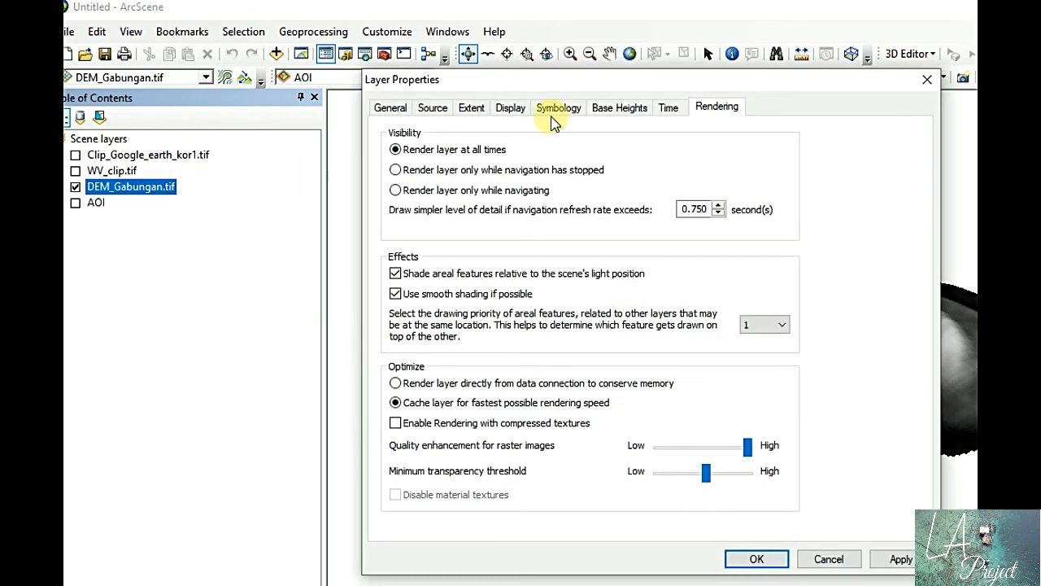
left_click(554, 108)
left_click(630, 277)
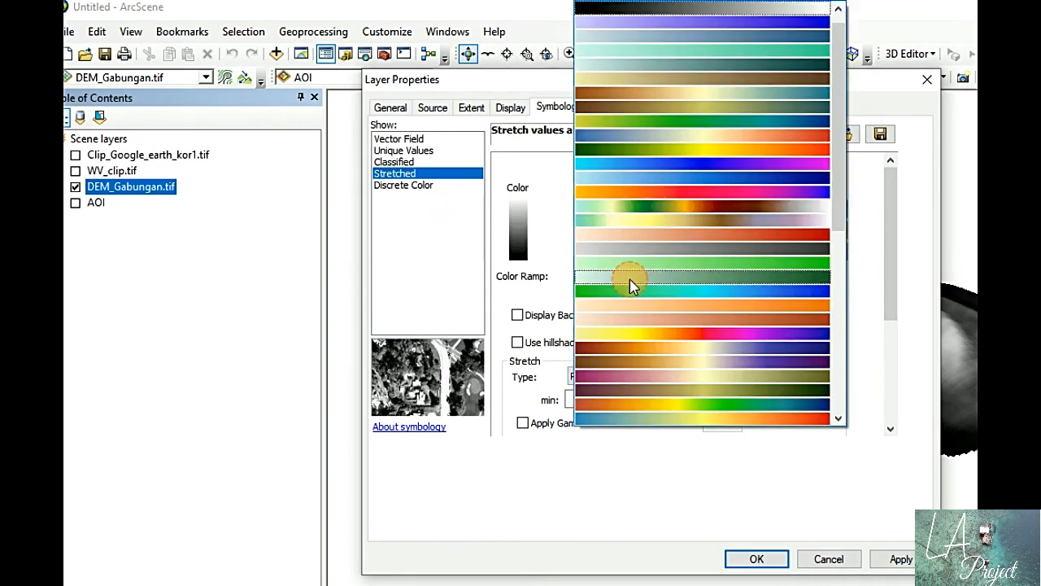
left_click(745, 150)
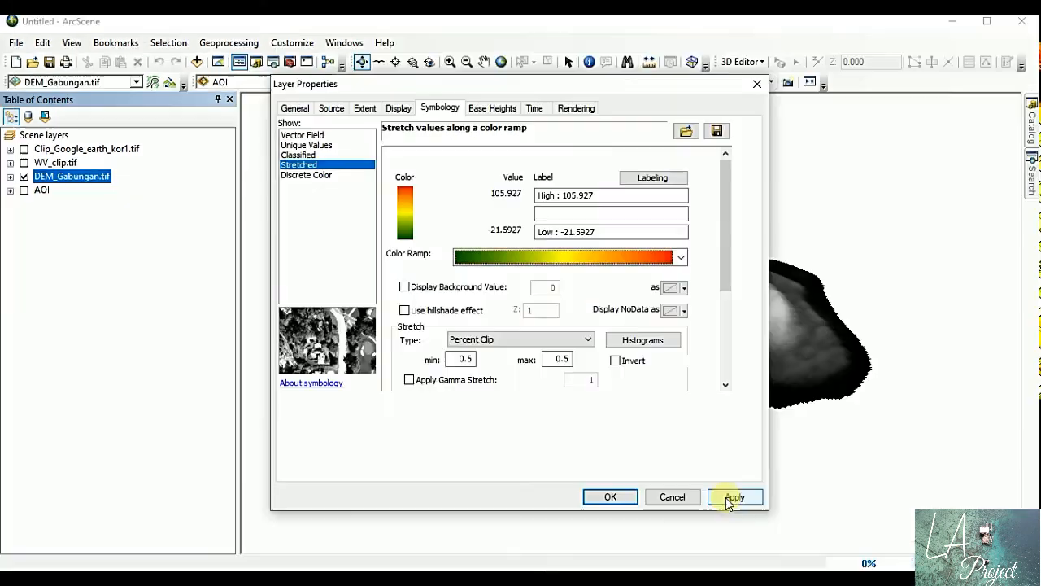
left_click(735, 497)
left_click(610, 497)
left_click_drag(523, 372, 567, 353)
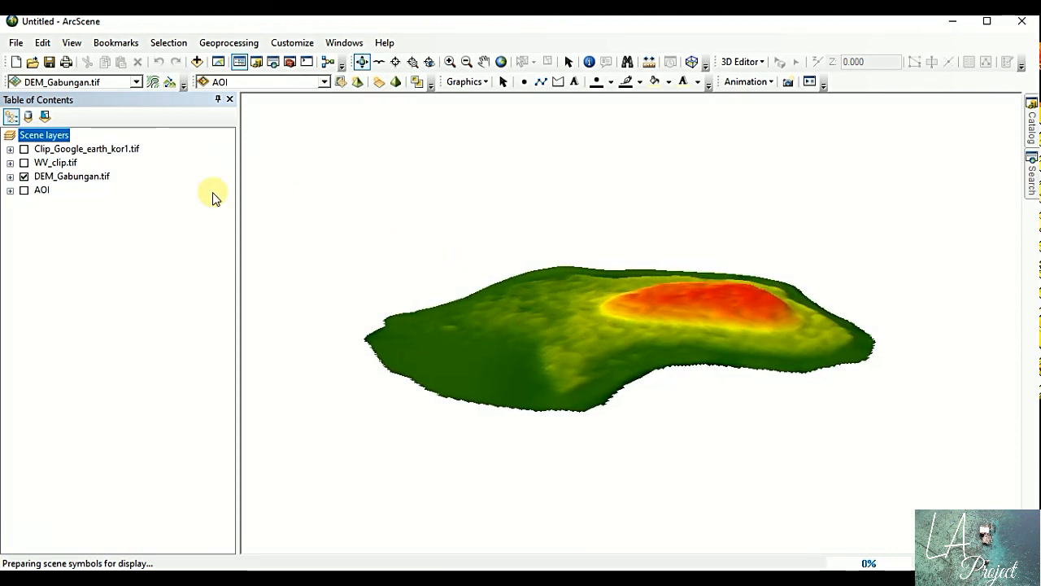
- Set the elevation conversion factor in the base heights of DEM_Gabungan.tif to 1.5
double_click(106, 177)
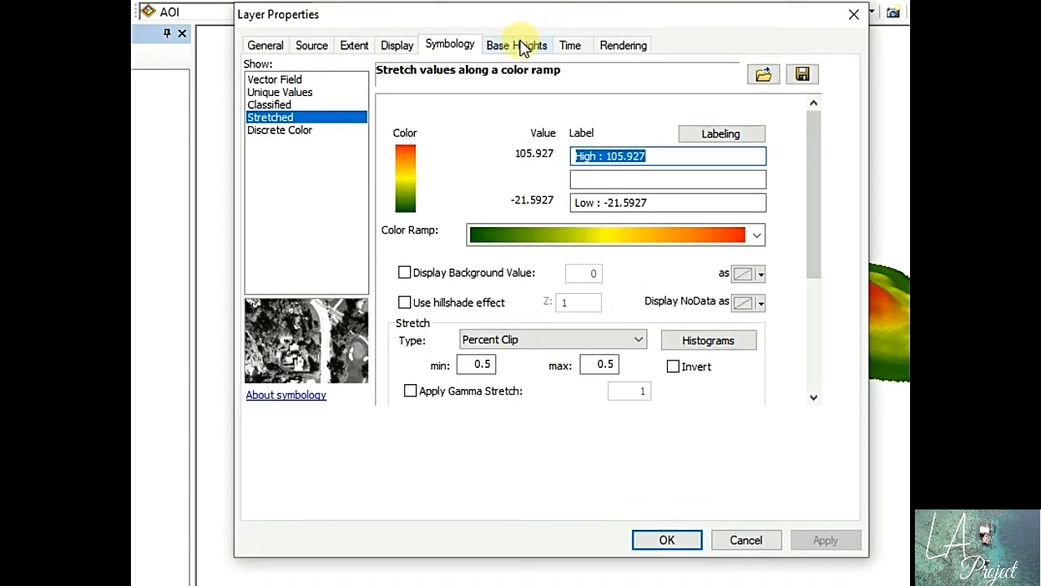
left_click(523, 47)
left_click(732, 276)
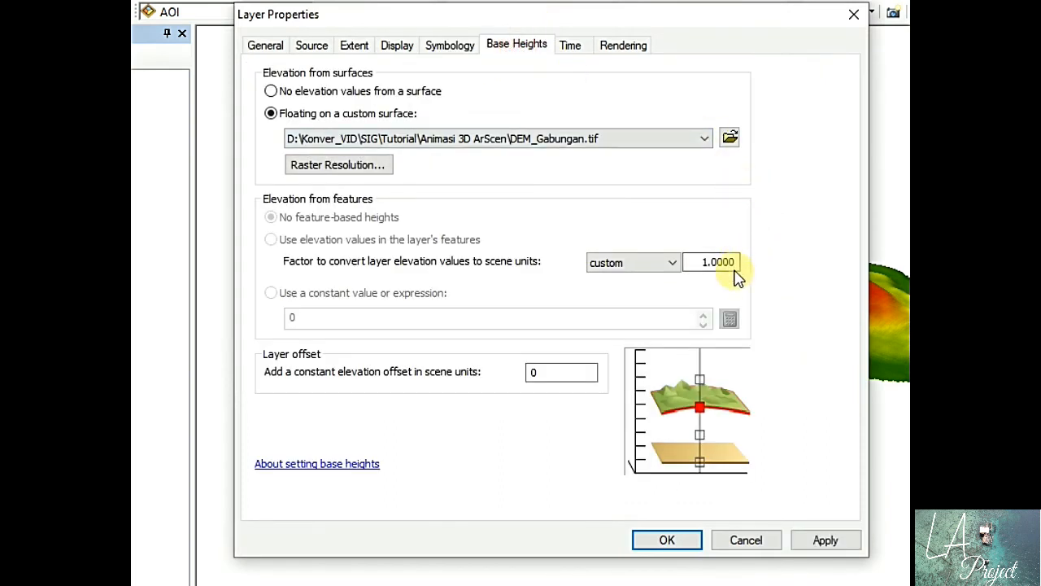
left_click_drag(736, 261, 719, 255)
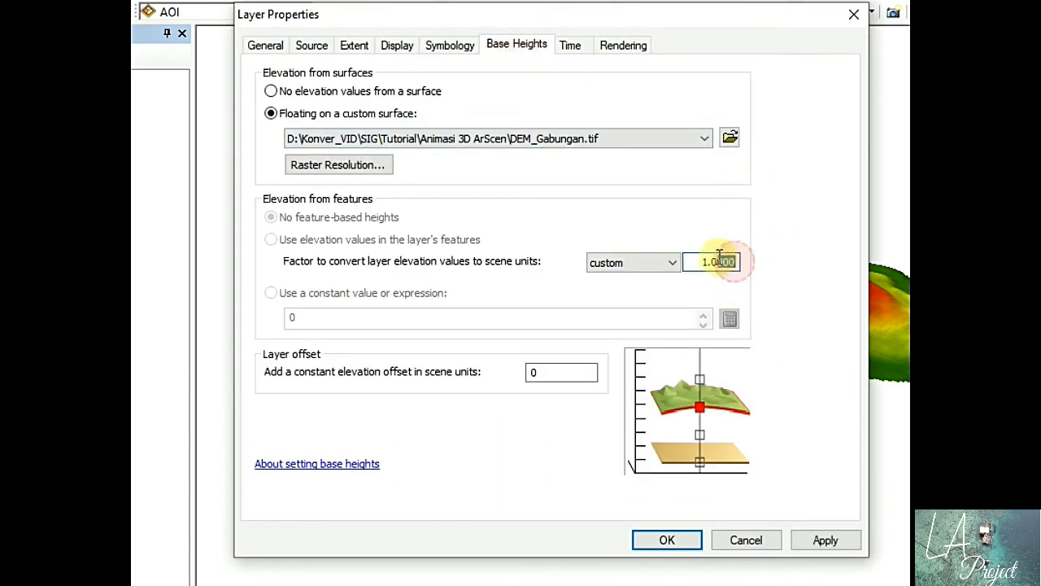
type("5")
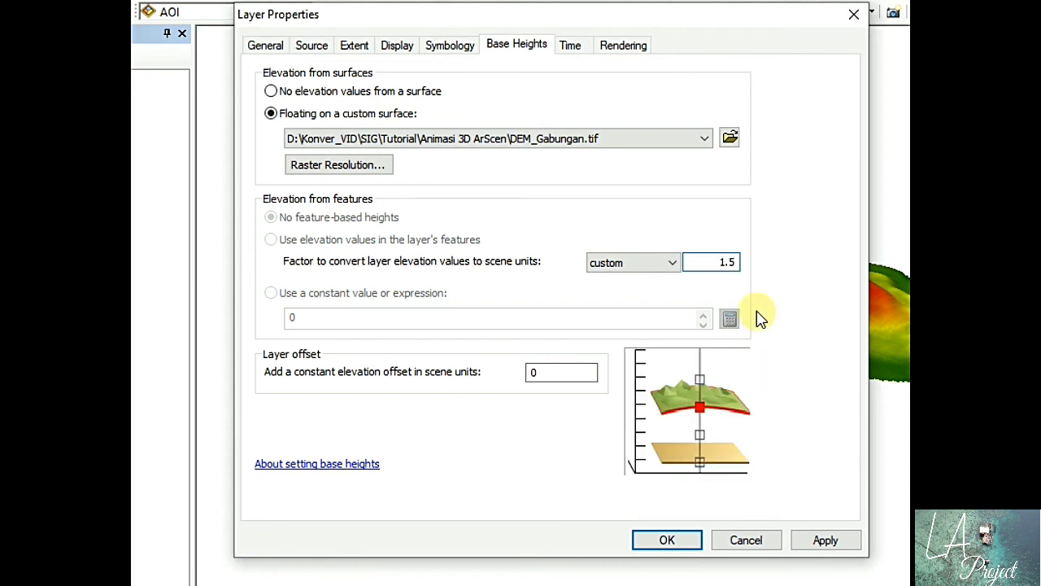
left_click_drag(630, 33, 263, 65)
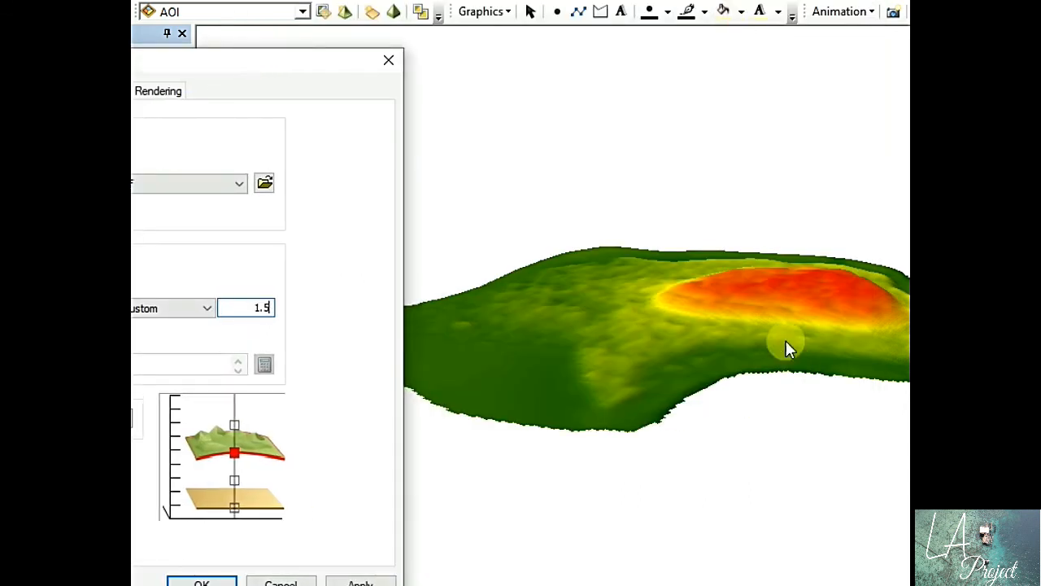
left_click(361, 580)
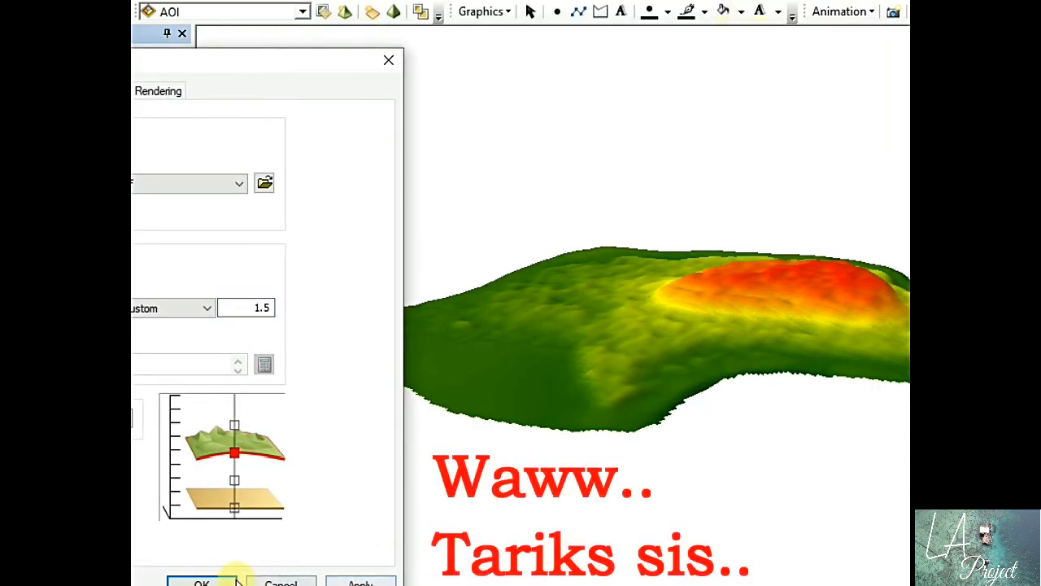
left_click(203, 579)
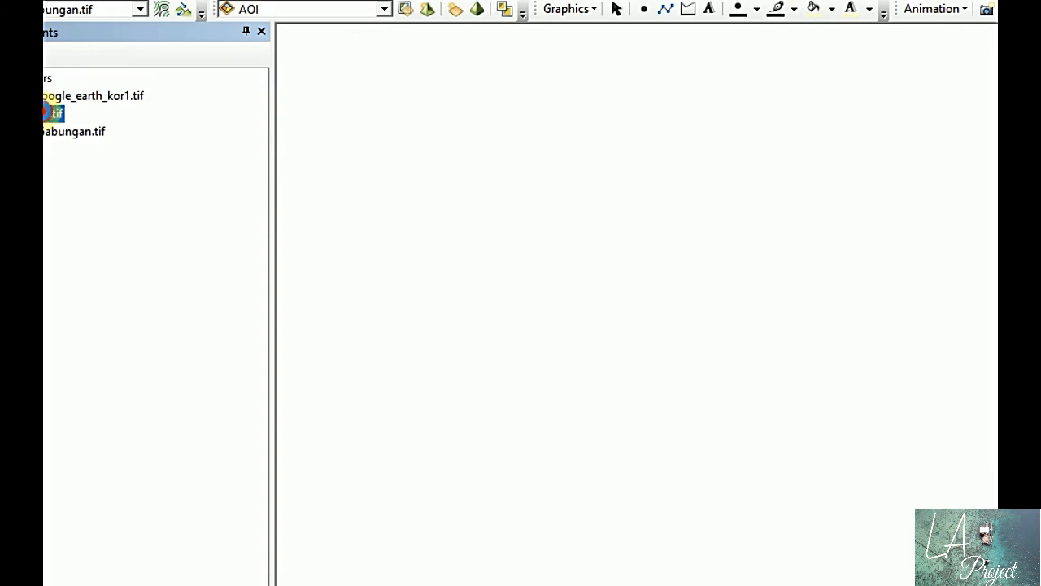
- Float the base heights of WV_clip.tif on DEM_Gabungan.tif with a base surface resolution of 202 rows
left_click(611, 44)
left_click(460, 112)
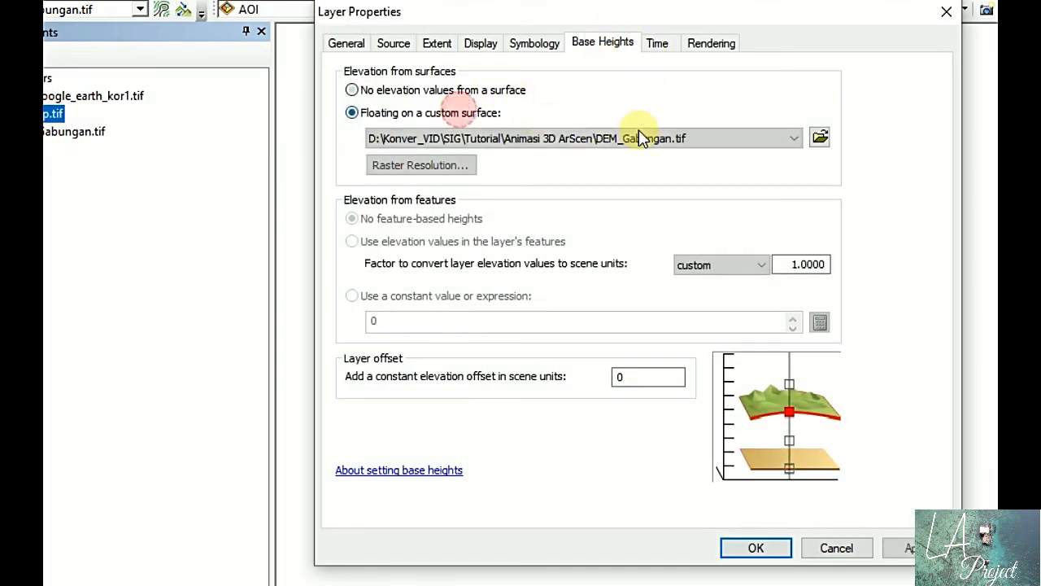
left_click(455, 166)
left_click_drag(637, 330, 525, 326)
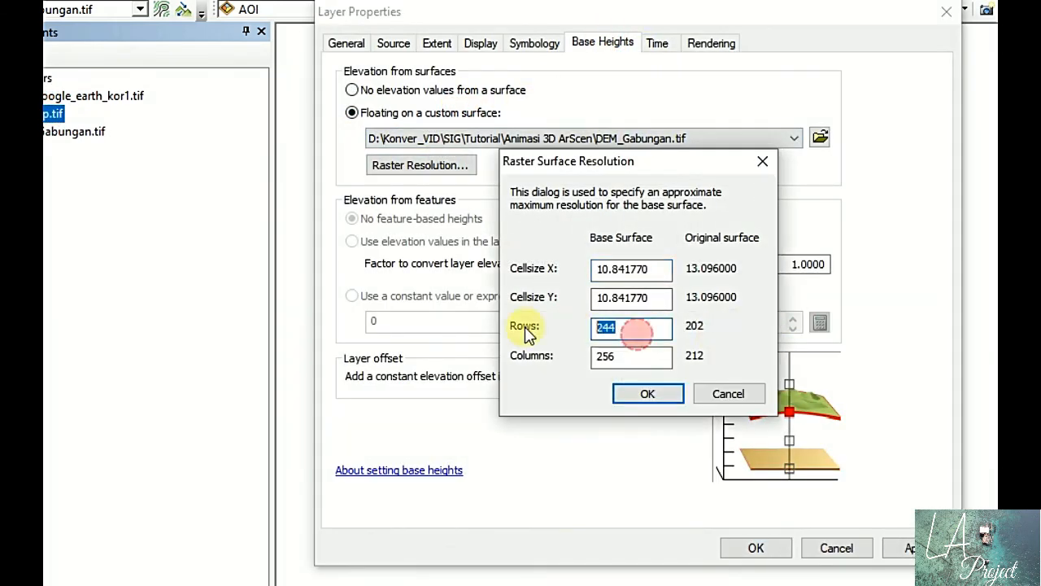
type("202")
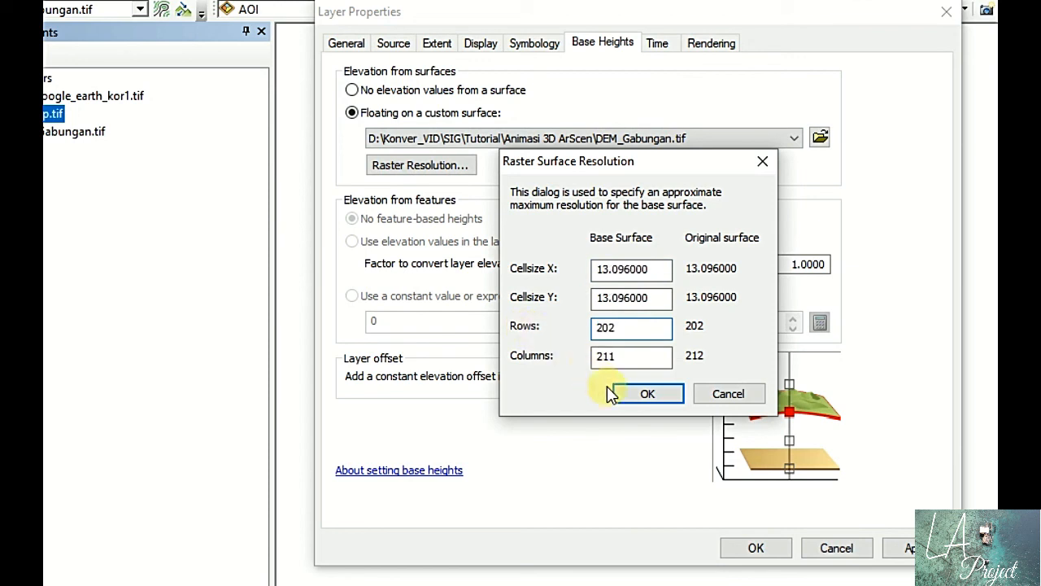
left_click(615, 394)
- Set the elevation conversion factor of WV_clip.tif to 1.5, apply it and check the relief in the scene
left_click_drag(826, 264, 810, 263)
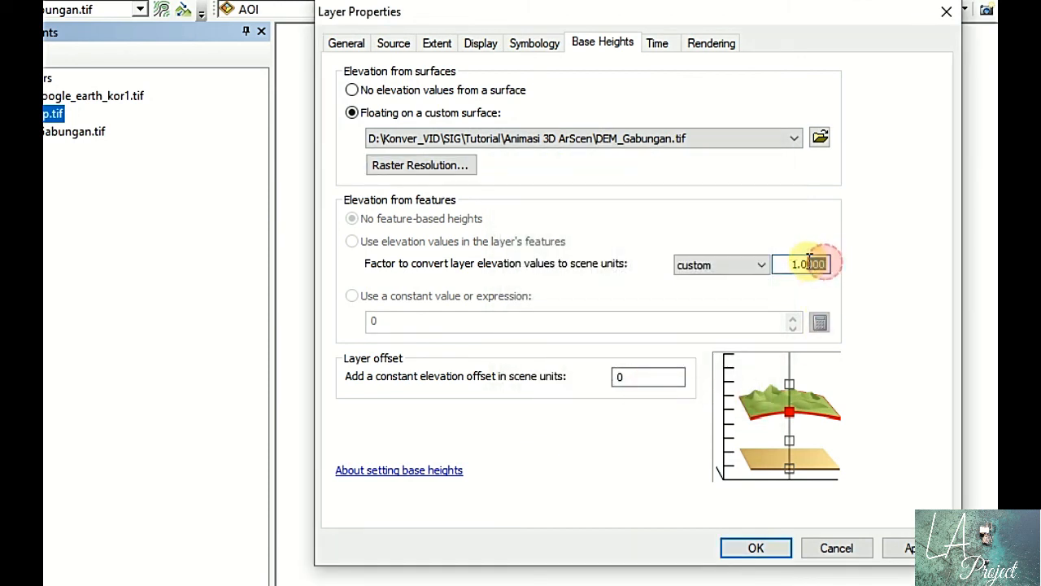
type("5")
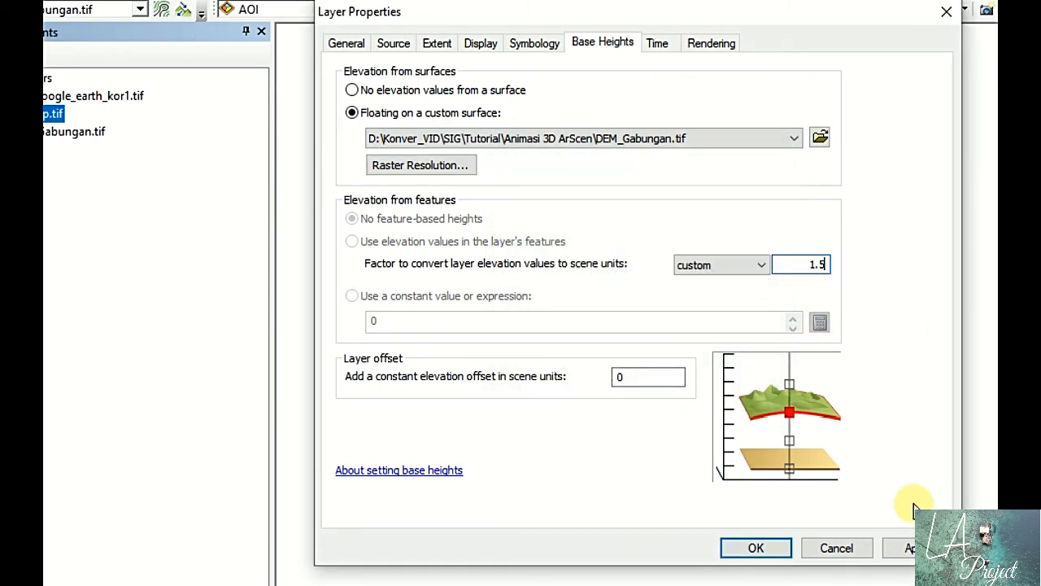
left_click(909, 548)
left_click(755, 548)
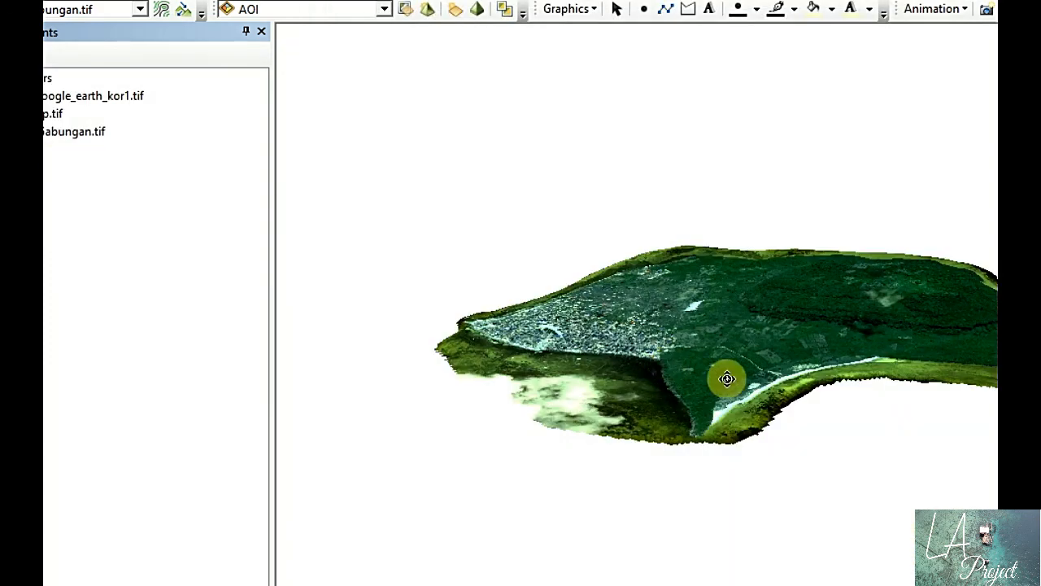
mouse_move(725, 377)
left_mouse_down()
mouse_move(697, 339)
mouse_move(770, 406)
mouse_move(714, 449)
mouse_move(660, 423)
mouse_move(645, 383)
mouse_move(711, 363)
mouse_move(737, 374)
left_mouse_up()
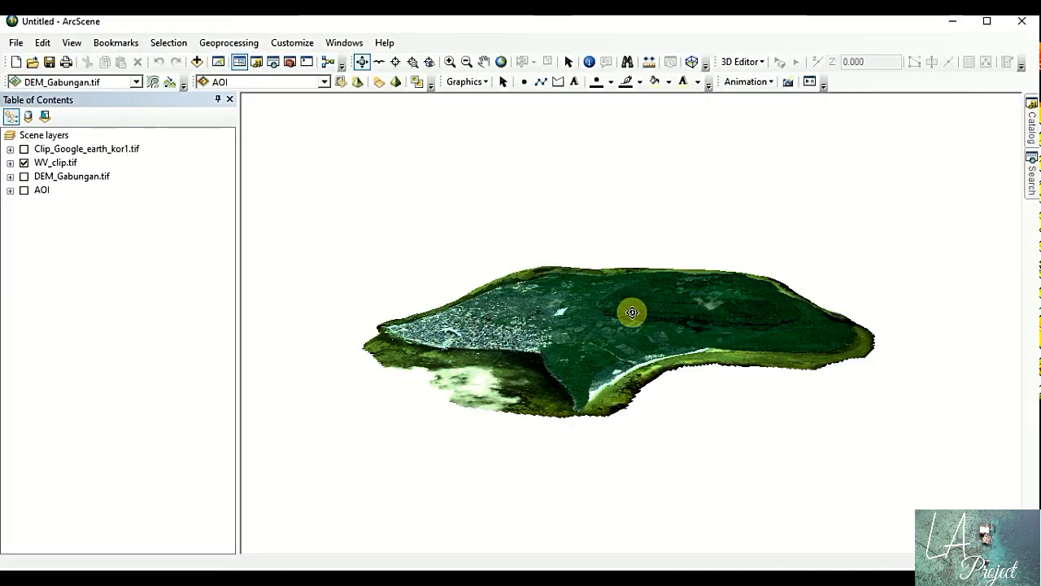
left_click(363, 62)
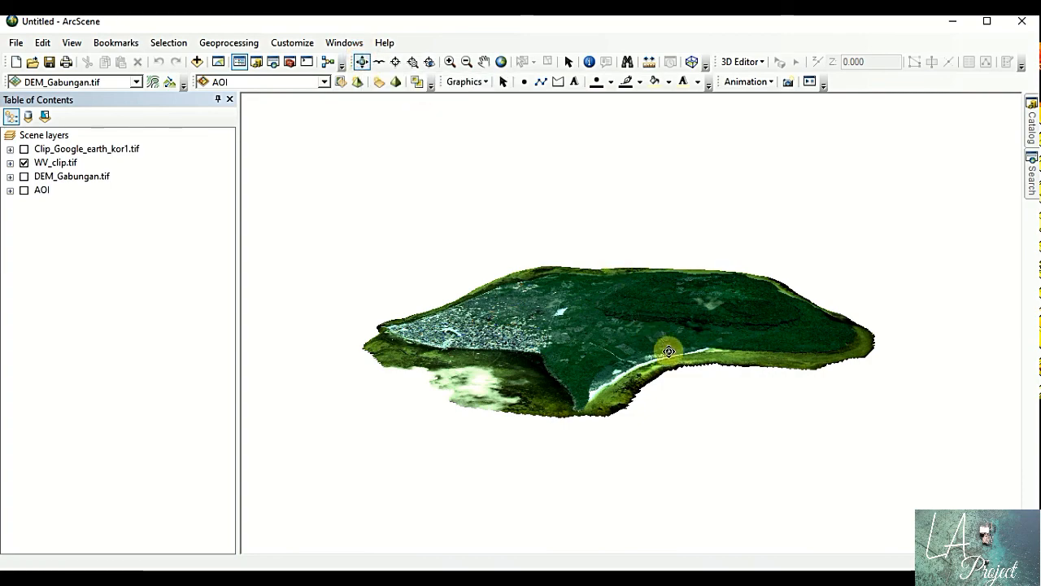
left_click_drag(718, 331, 751, 339)
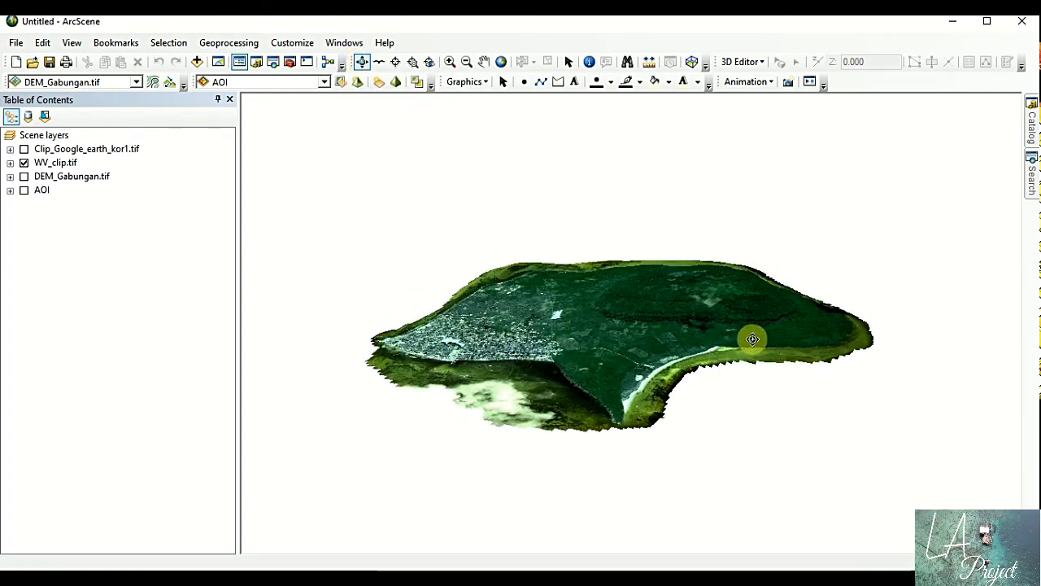
- Set the RGB composite of WV_clip.tif to Band_3 for red, Band_2 for green and Band_1 for blue, and check the colors in the scene
left_click(449, 63)
left_click_drag(368, 216, 884, 491)
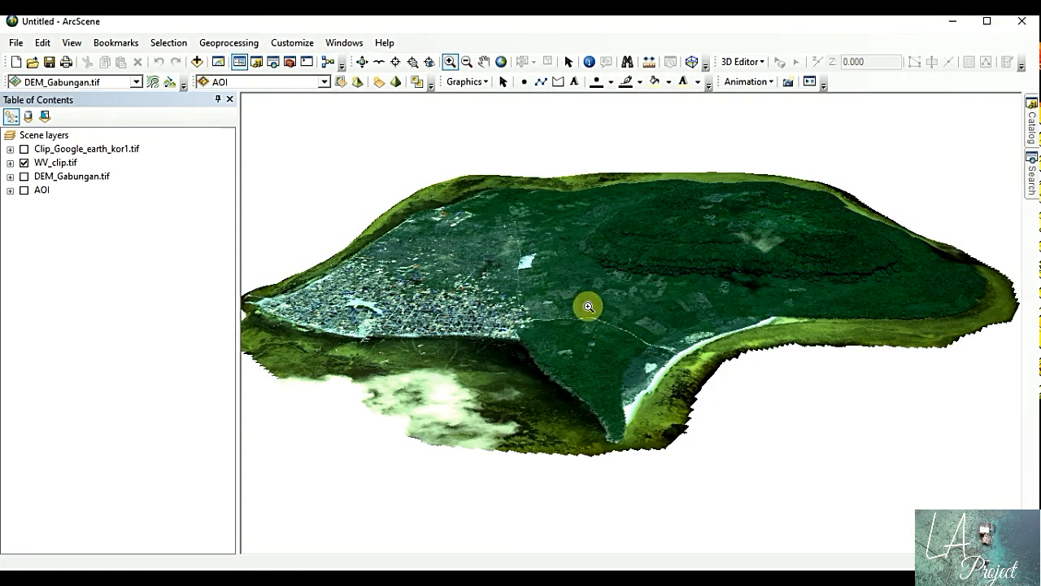
left_click(484, 62)
left_click_drag(504, 112, 543, 196)
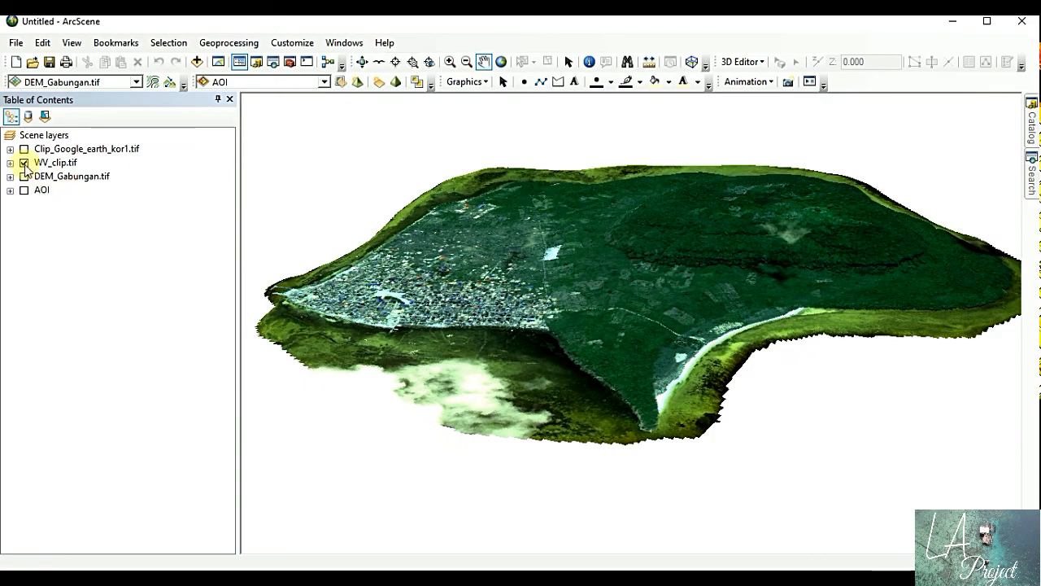
double_click(61, 167)
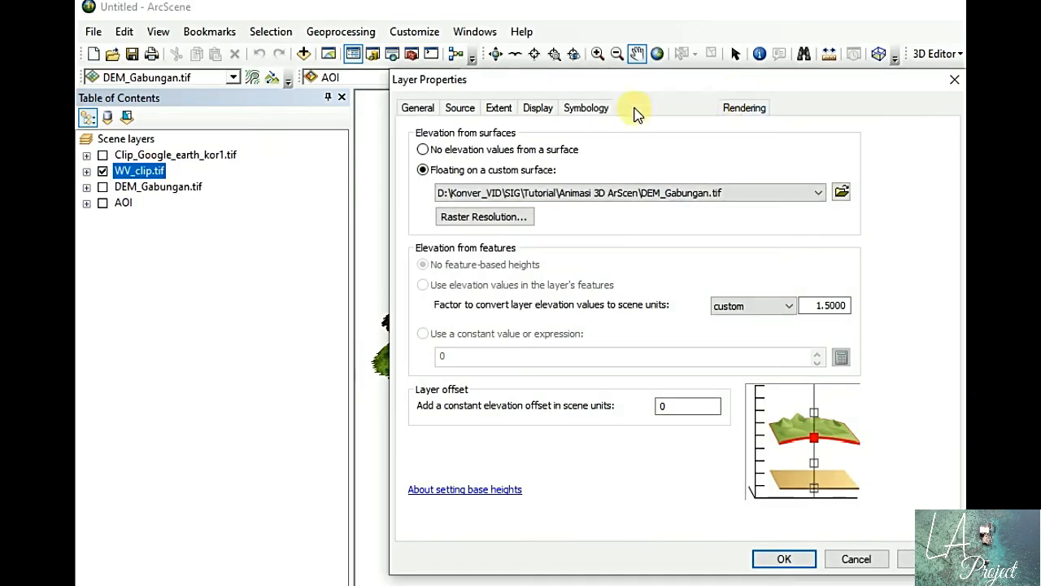
left_click(440, 109)
left_click(672, 190)
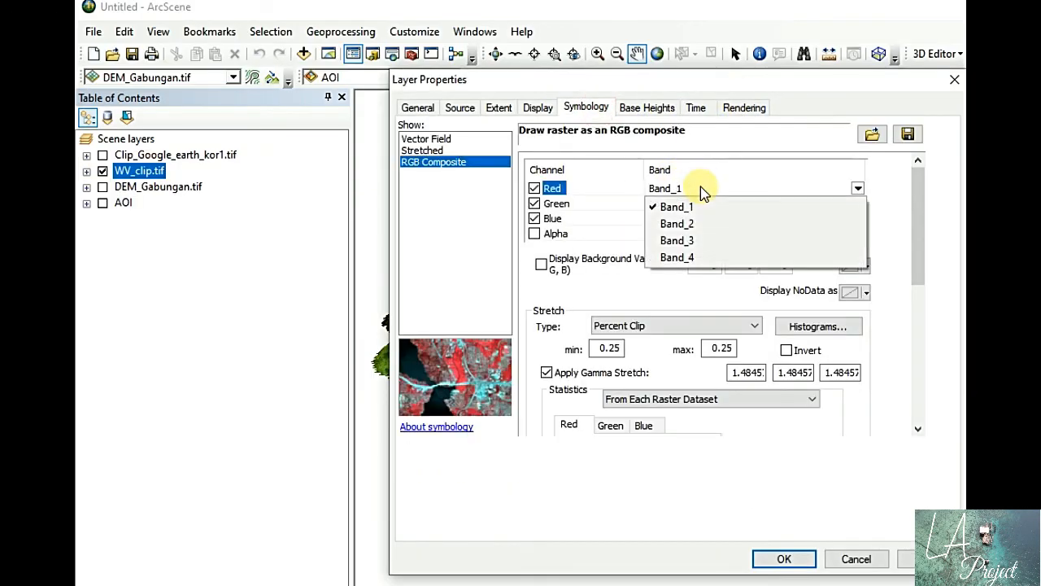
left_click(697, 236)
left_click(672, 218)
left_click(691, 236)
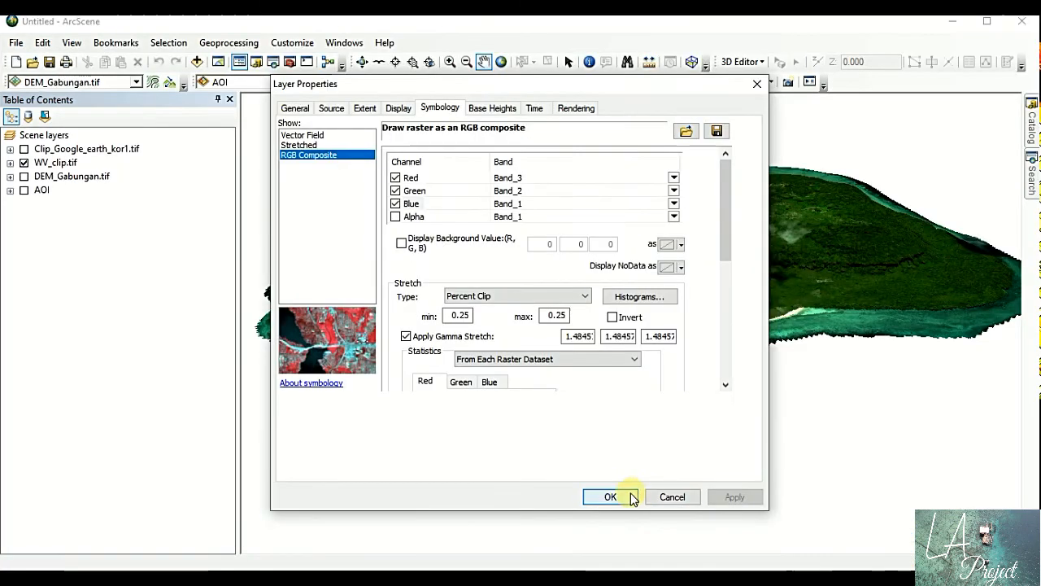
left_click(785, 559)
left_click_drag(712, 343, 697, 318)
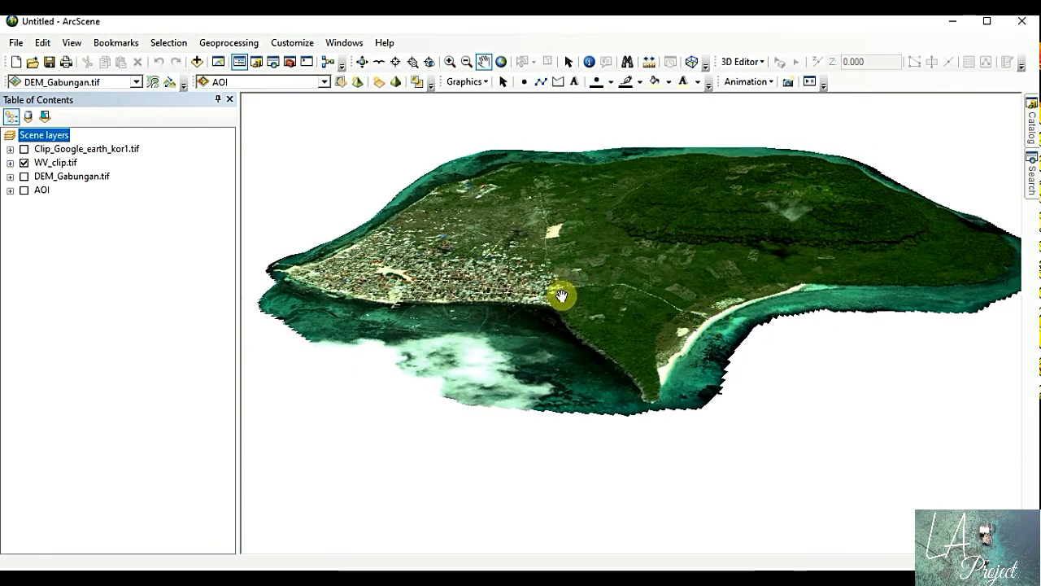
left_click(362, 62)
left_click_drag(651, 255, 588, 285)
- Show Clip_Google_earth_kor1.tif instead of WV_clip.tif and float its base heights on DEM_Gabungan.tif with a base surface resolution of 202 rows
left_click(23, 162)
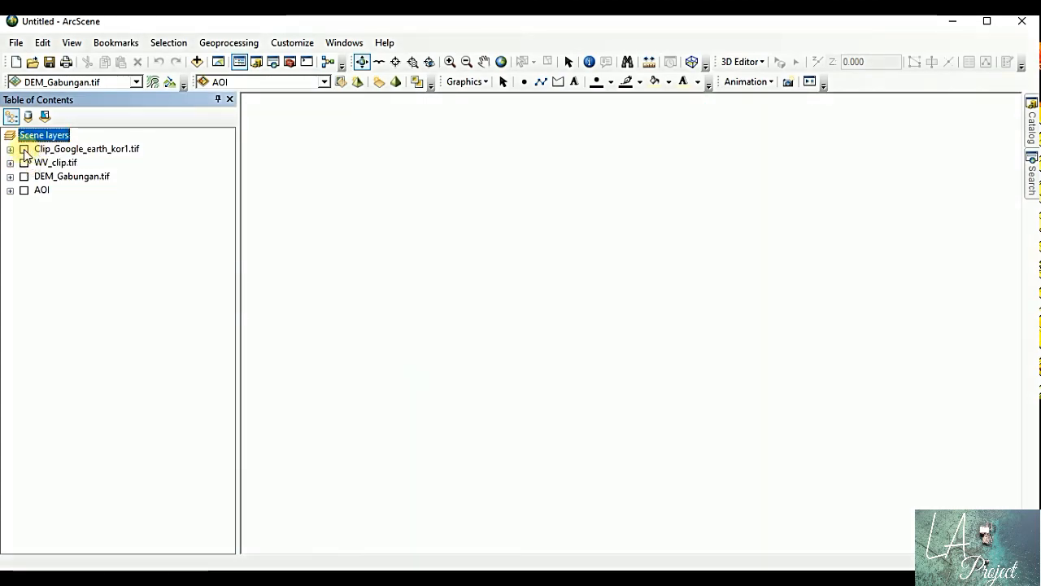
left_click(23, 149)
left_click(58, 149)
left_click(500, 108)
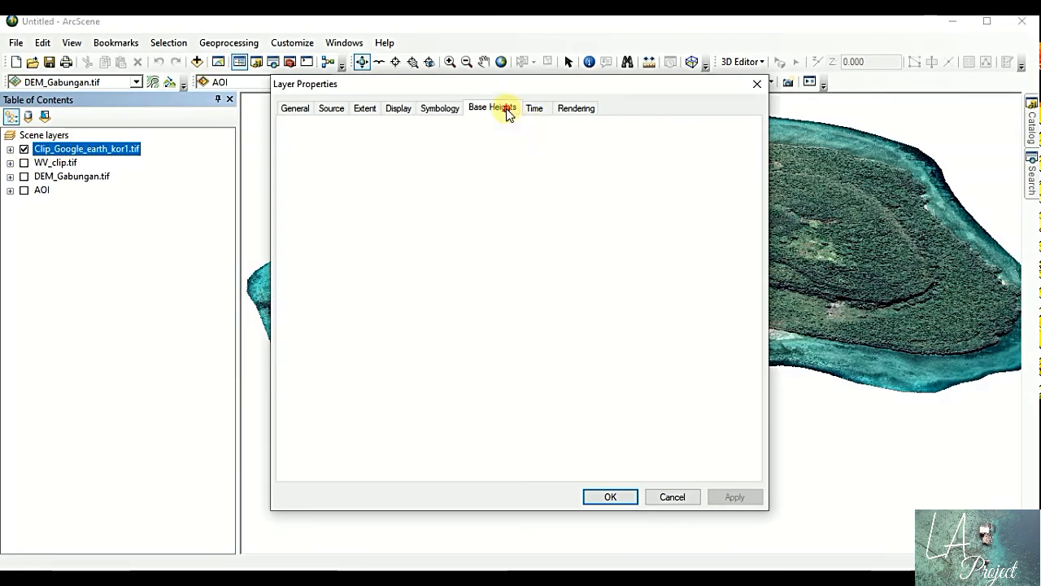
left_click(407, 167)
left_click(353, 201)
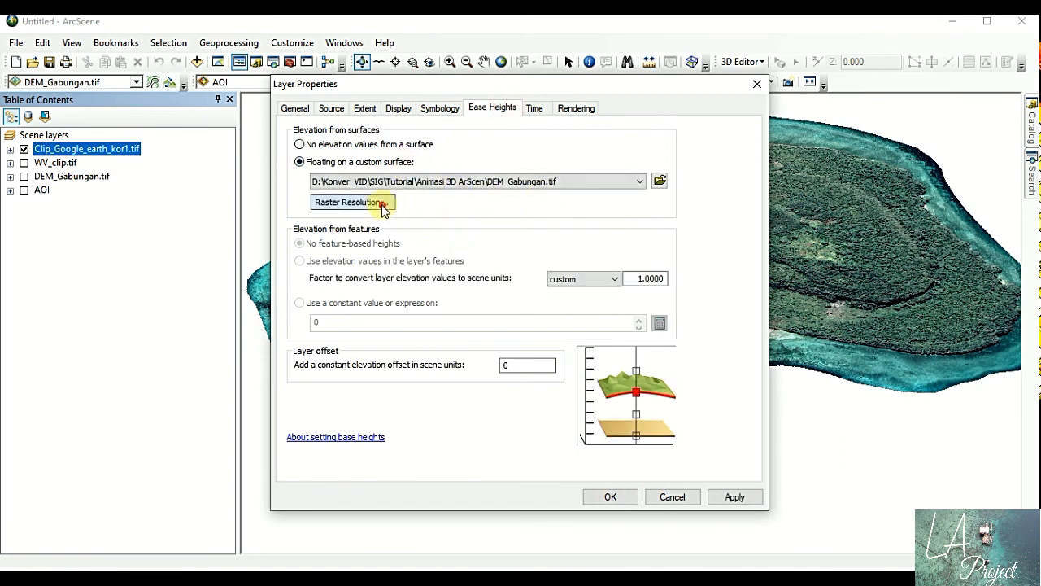
double_click(524, 326)
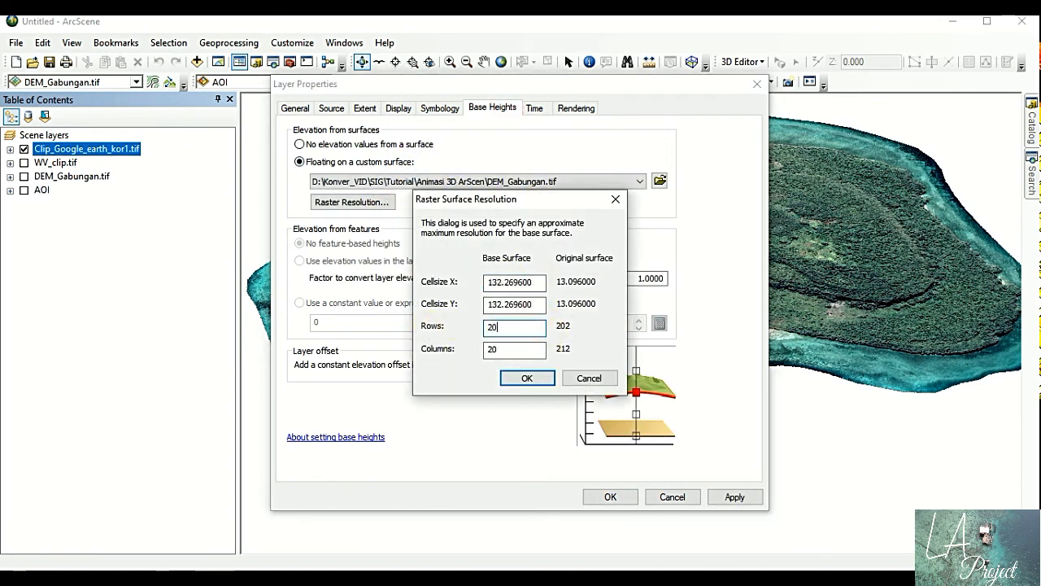
left_click(531, 378)
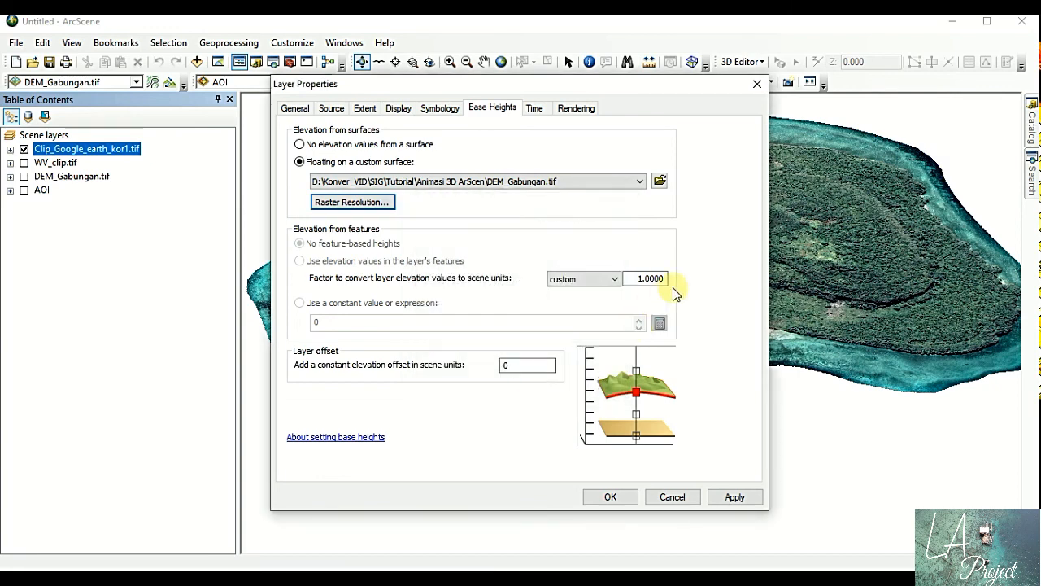
- Set the elevation conversion factor of Clip_Google_earth_kor1.tif to 1.5, apply it and check the relief in the scene
left_click_drag(666, 278, 644, 278)
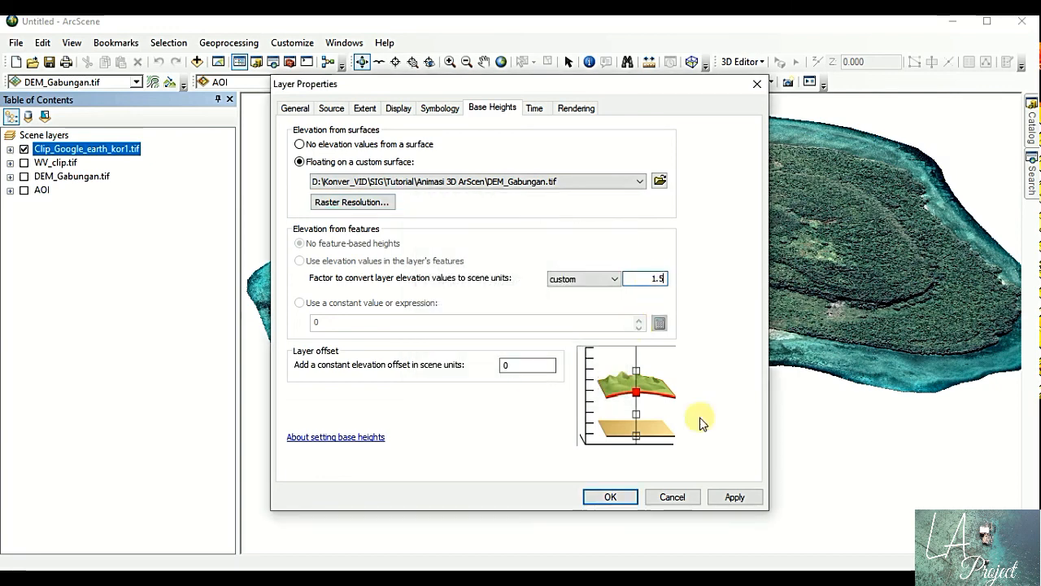
left_click(735, 497)
left_click(610, 497)
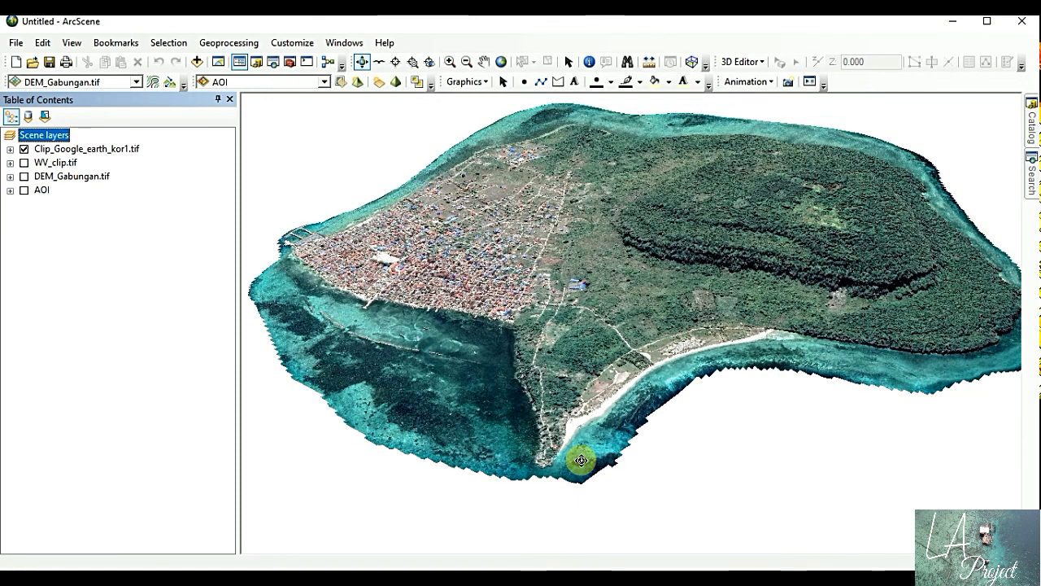
mouse_move(648, 349)
left_mouse_down()
mouse_move(657, 365)
mouse_move(639, 318)
mouse_move(646, 353)
left_mouse_up()
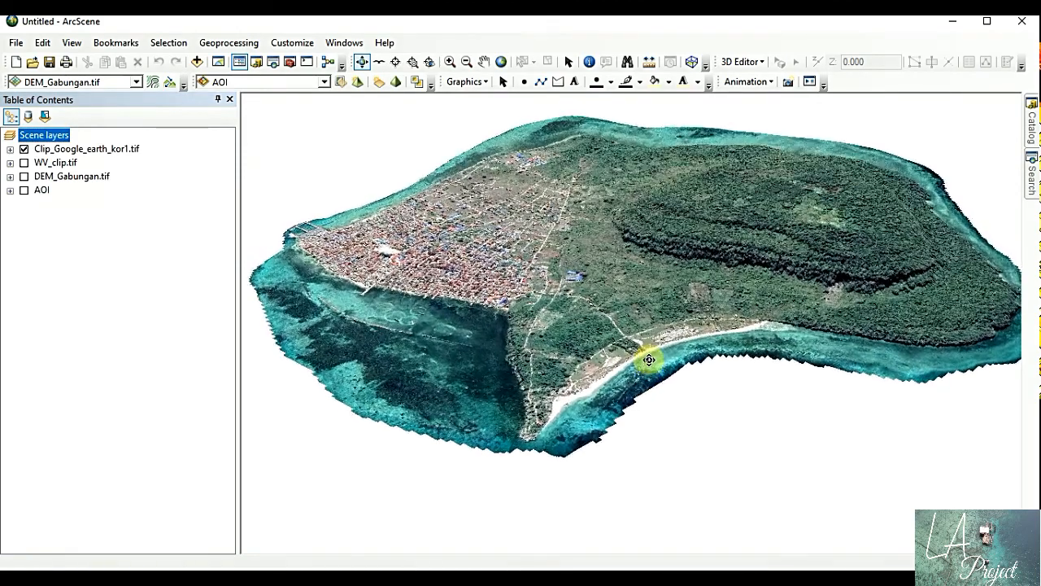
left_click(483, 62)
left_click_drag(499, 170, 504, 192)
- Set the display contrast of Clip_Google_earth_kor1.tif to 15%
double_click(70, 149)
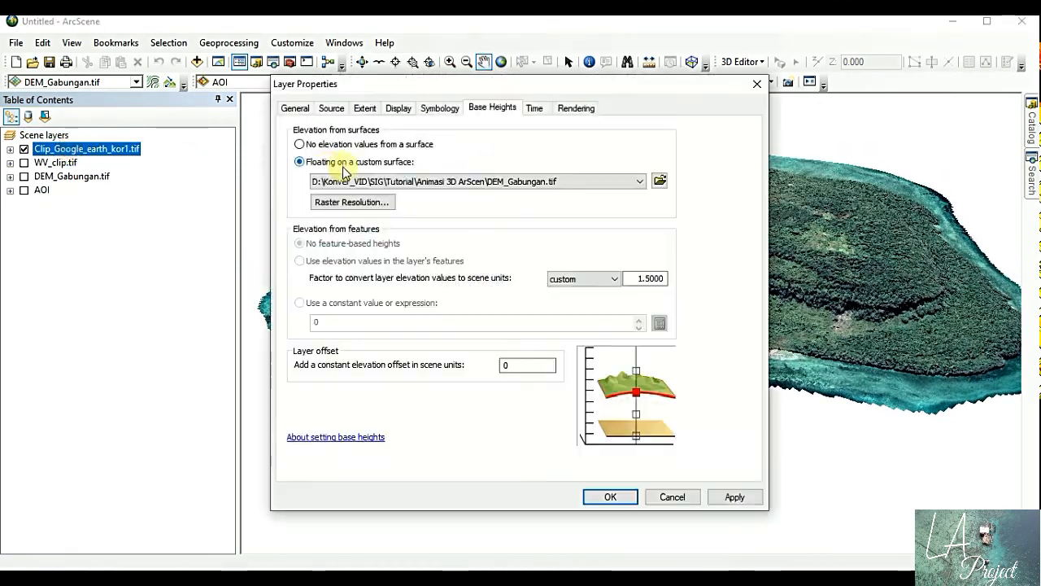
left_click(399, 108)
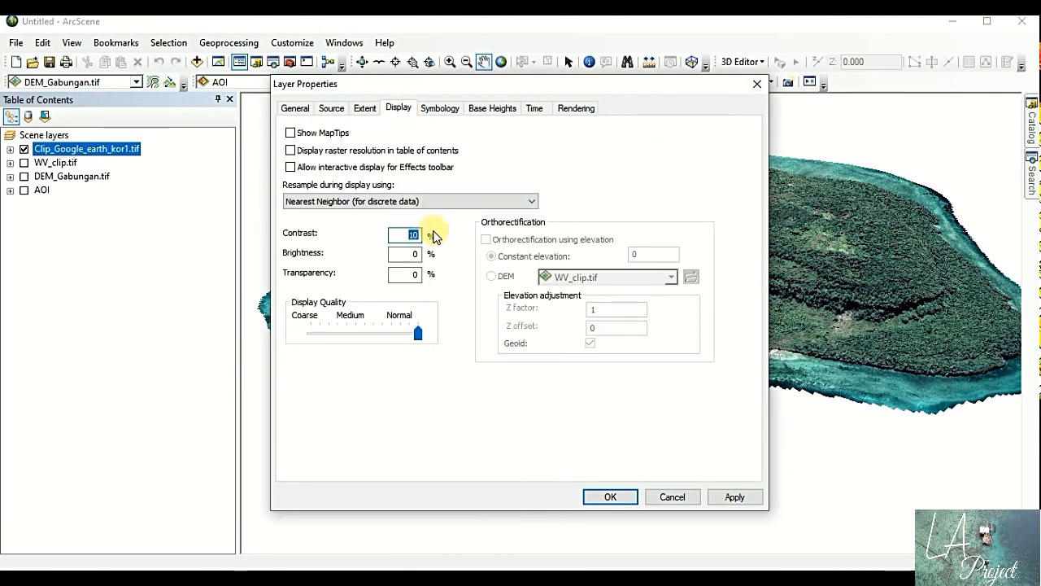
left_click(416, 235)
type("14")
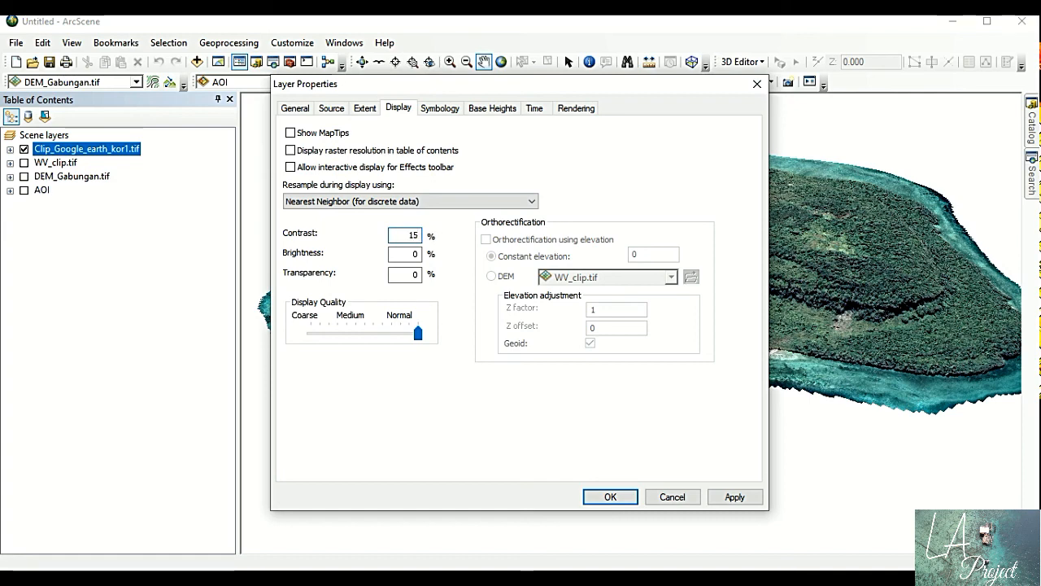
left_click(596, 498)
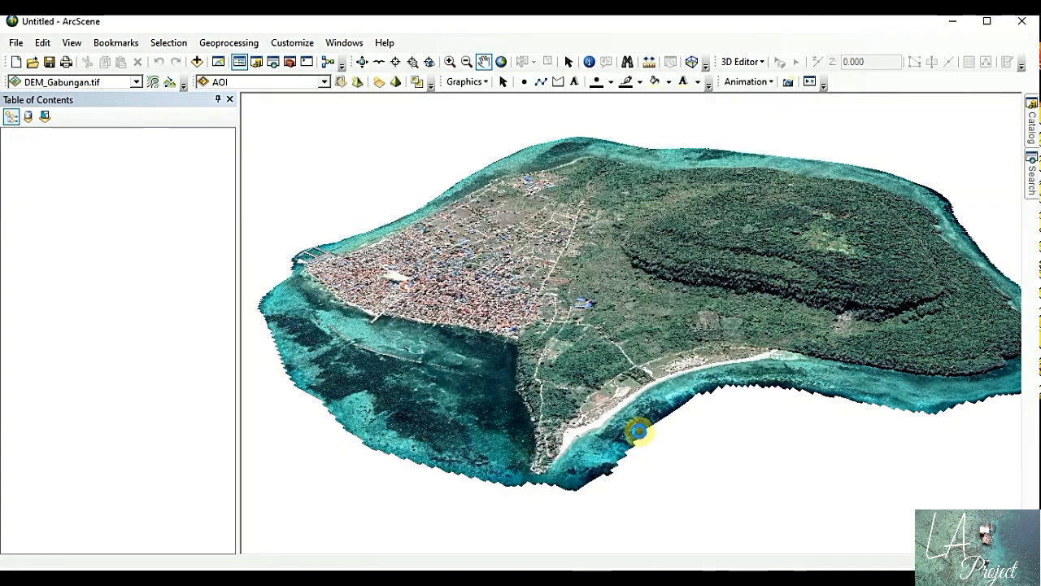
double_click(69, 162)
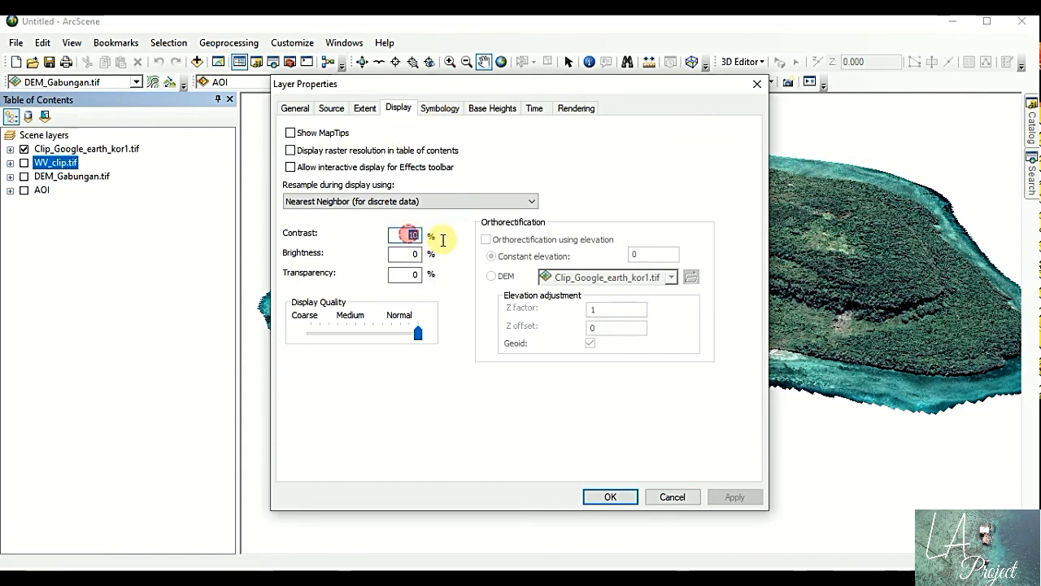
type("2")
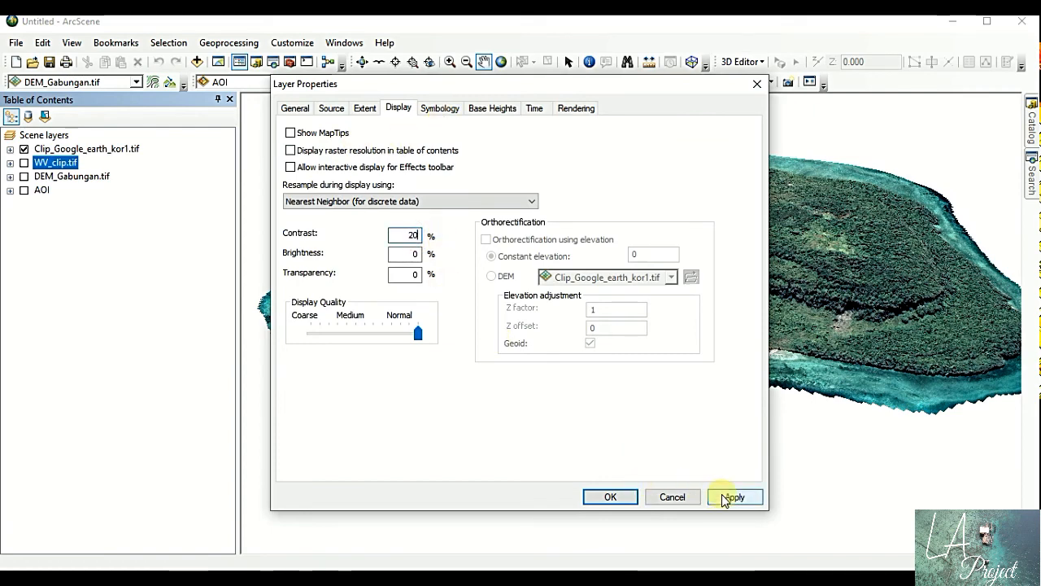
left_click(674, 497)
- Show WV_clip.tif instead of Clip_Google_earth_kor1.tif and apply a display contrast of 20% to it, keeping the scene in view beside its properties
left_click(25, 149)
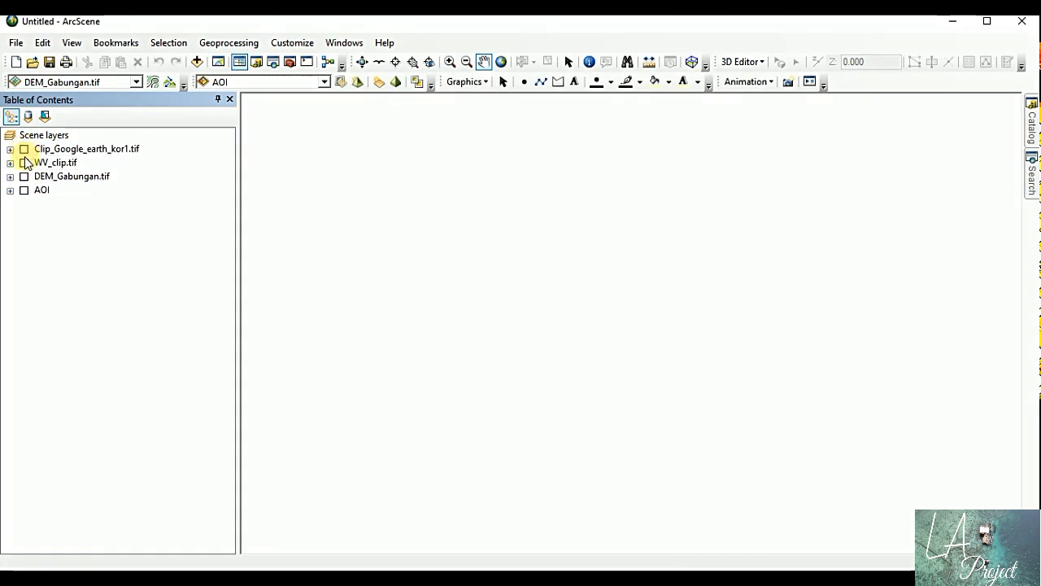
left_click(25, 163)
double_click(54, 164)
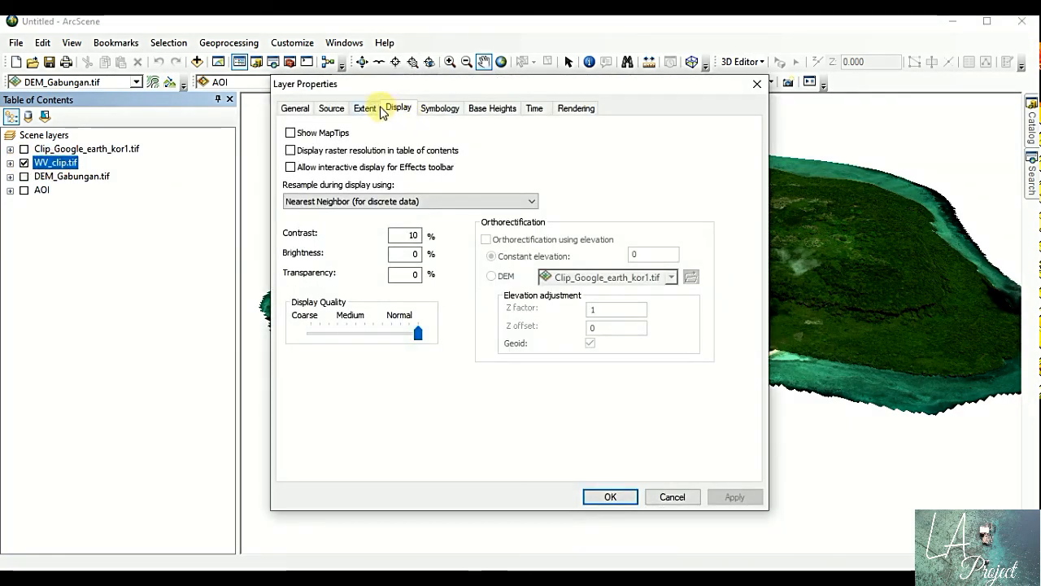
double_click(402, 235)
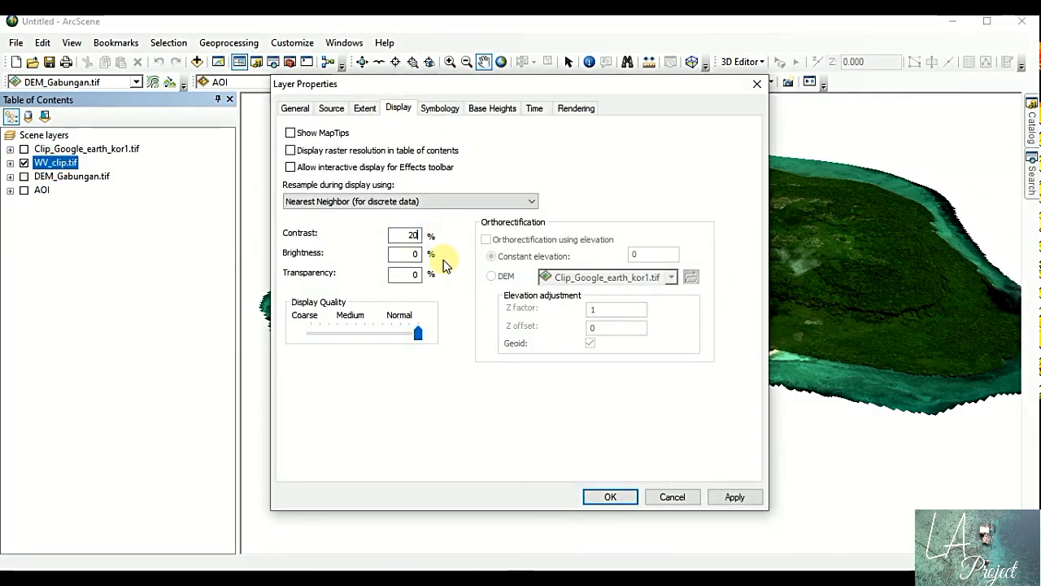
type("20")
left_click_drag(620, 86, 359, 77)
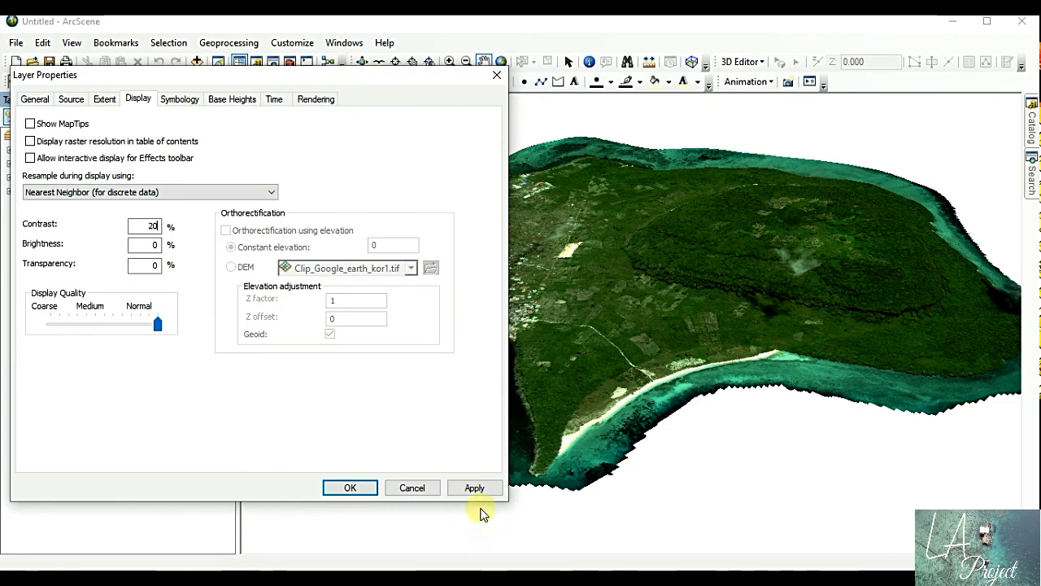
left_click(476, 488)
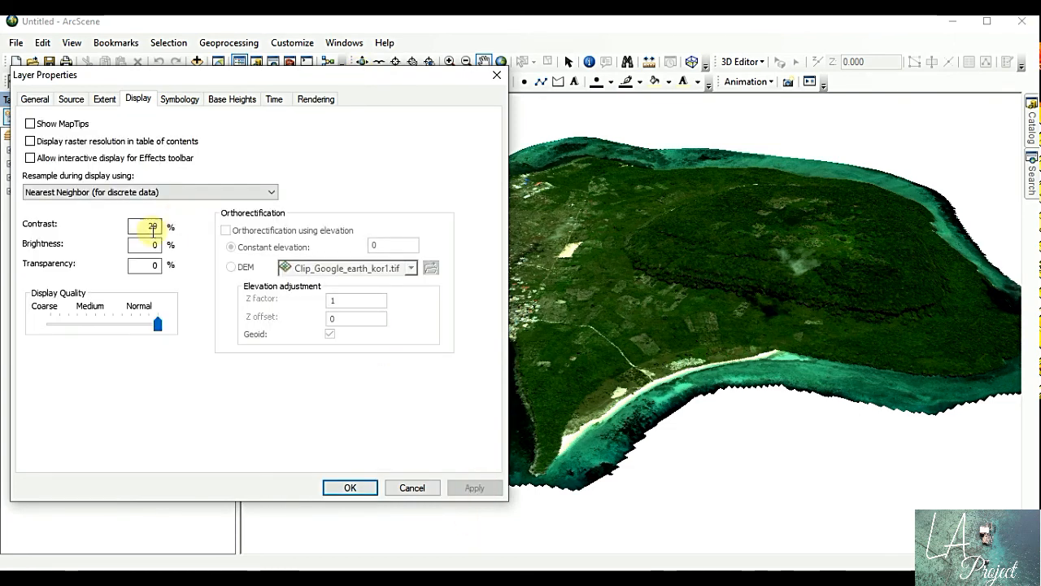
- Try a display brightness of 5% on WV_clip.tif, and set it back to 0%
double_click(149, 244)
type("20")
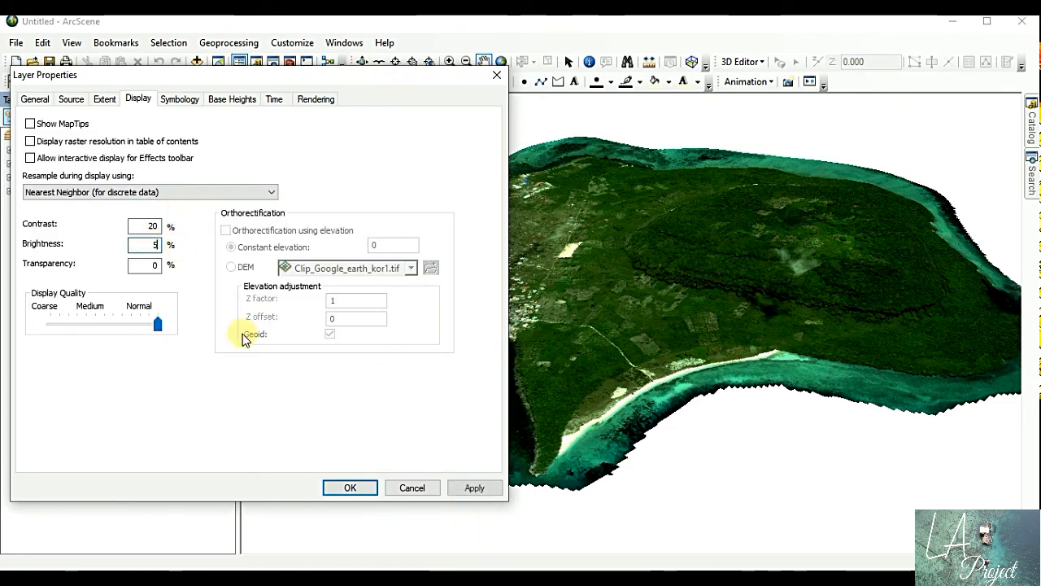
left_click(460, 485)
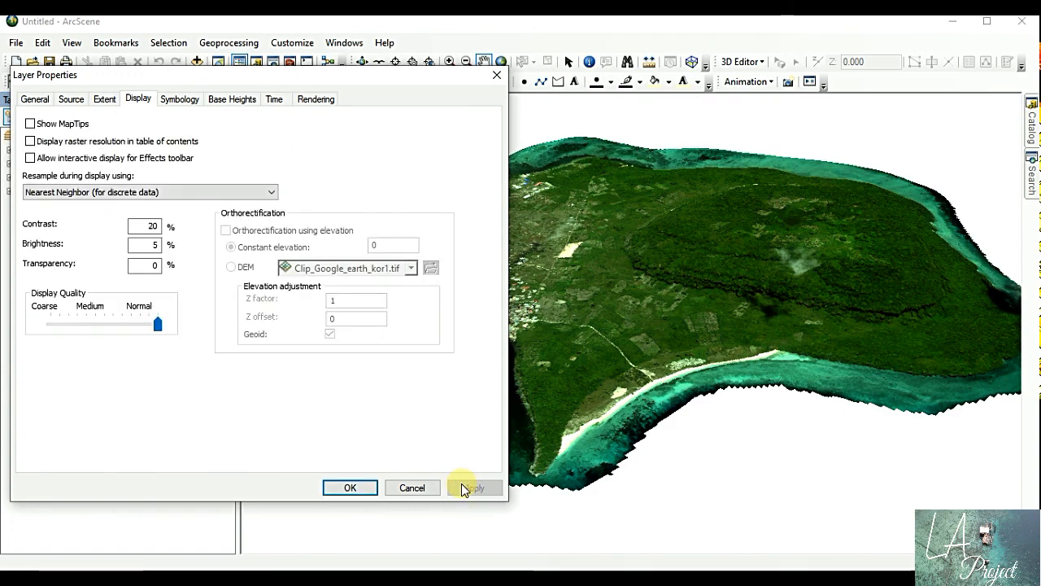
double_click(146, 244)
type("0")
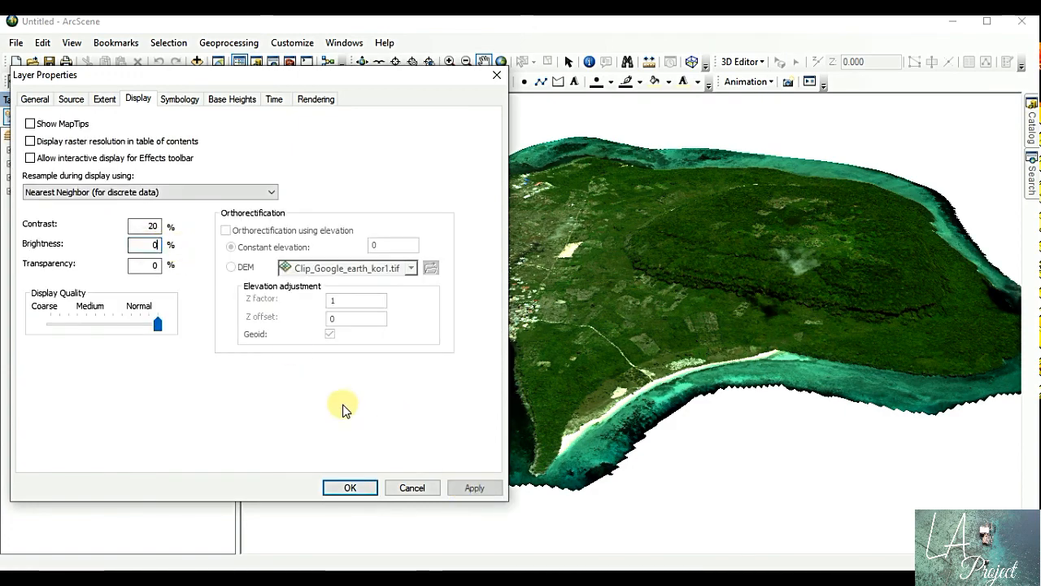
left_click(452, 485)
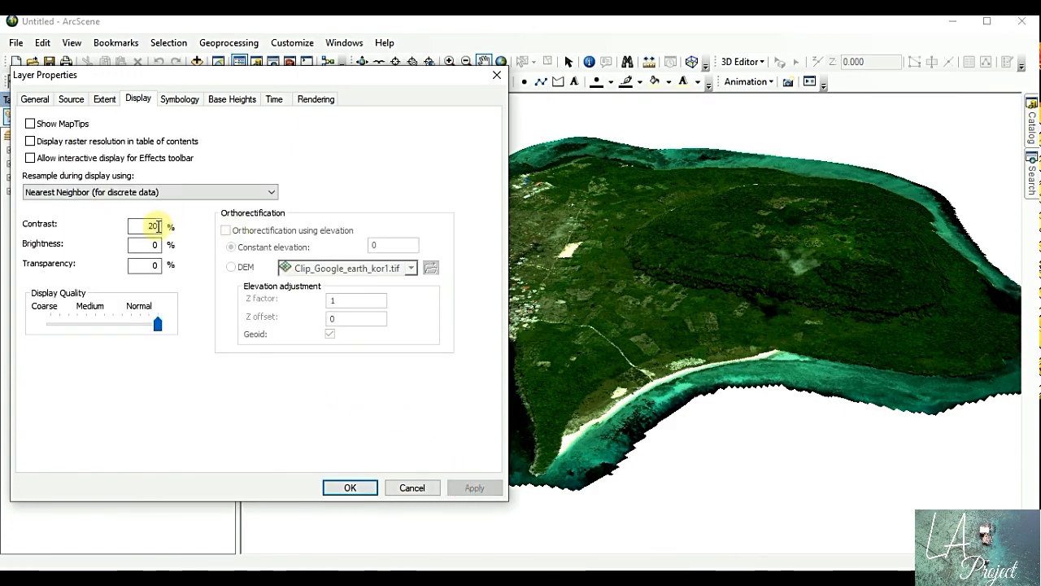
- Set the display contrast of WV_clip.tif to 25% and check the image in the scene
type("25")
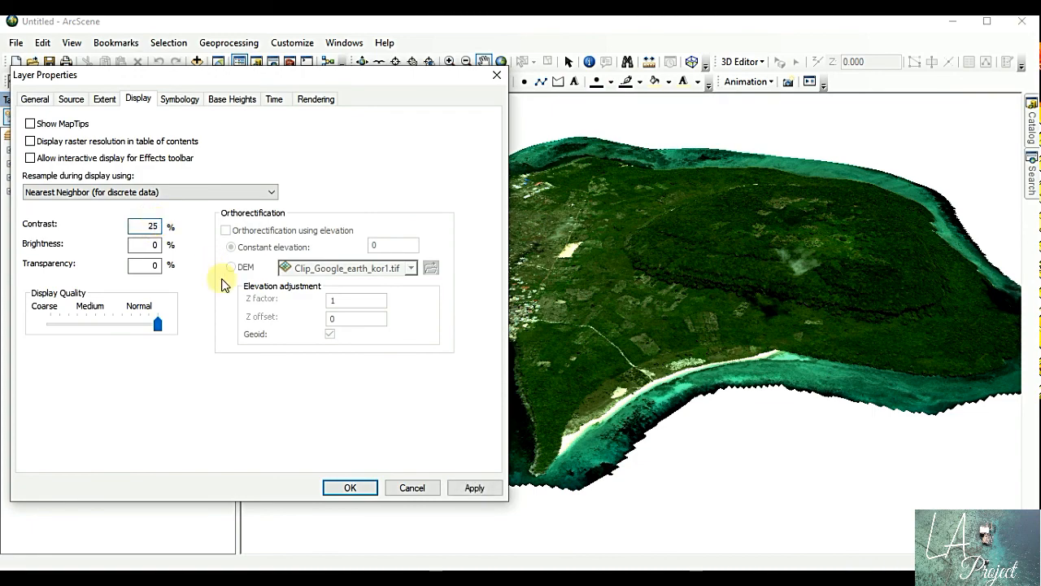
left_click(450, 491)
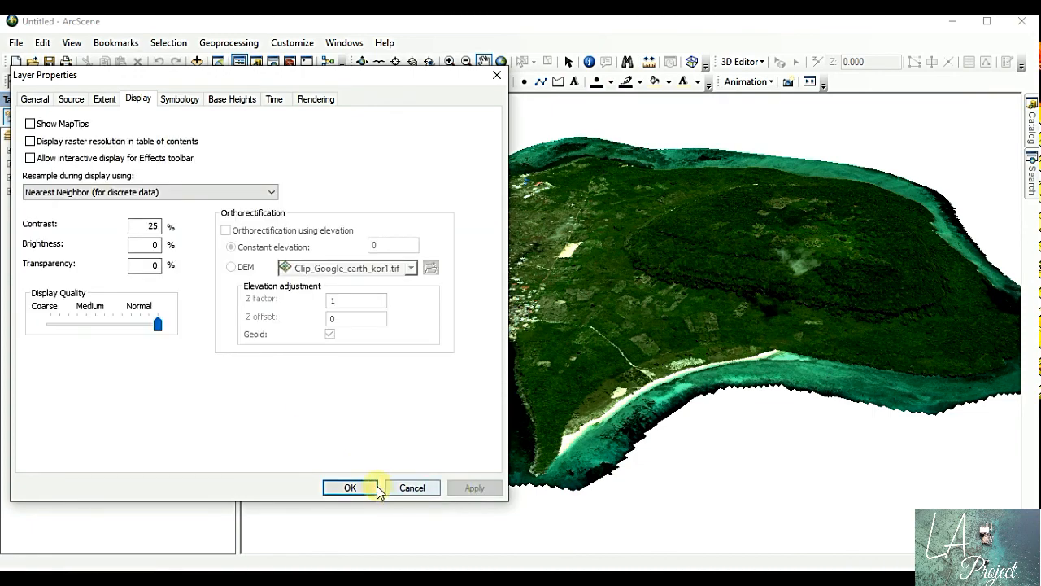
left_click(377, 488)
mouse_move(567, 356)
left_mouse_down()
mouse_move(548, 363)
mouse_move(580, 388)
mouse_move(555, 378)
mouse_move(569, 347)
left_mouse_up()
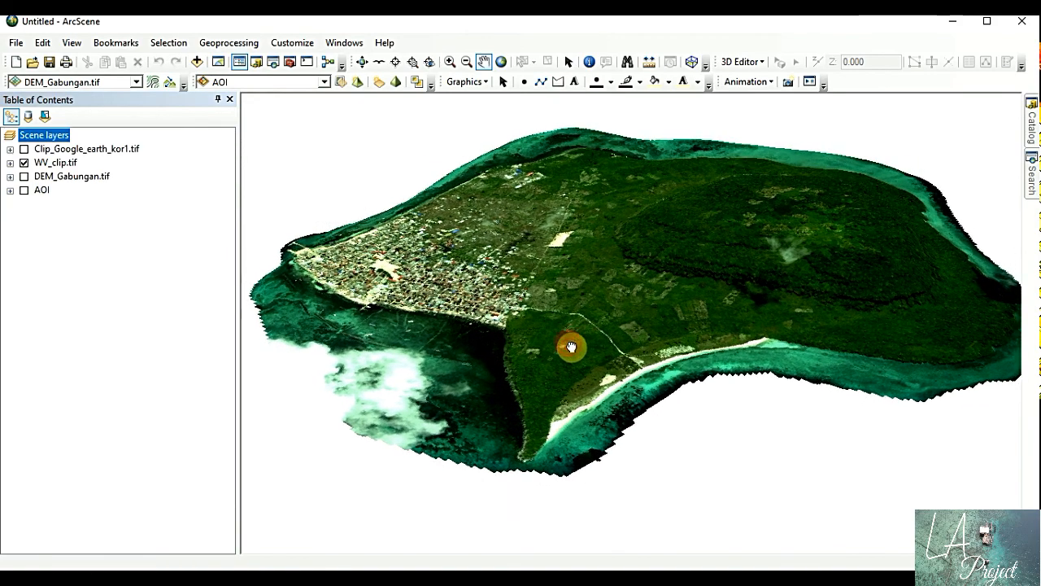
- Show Clip_Google_earth_kor1.tif instead of WV_clip.tif and apply a display contrast of 0% and a brightness of 10% to it
left_click(24, 162)
left_click(23, 149)
double_click(51, 150)
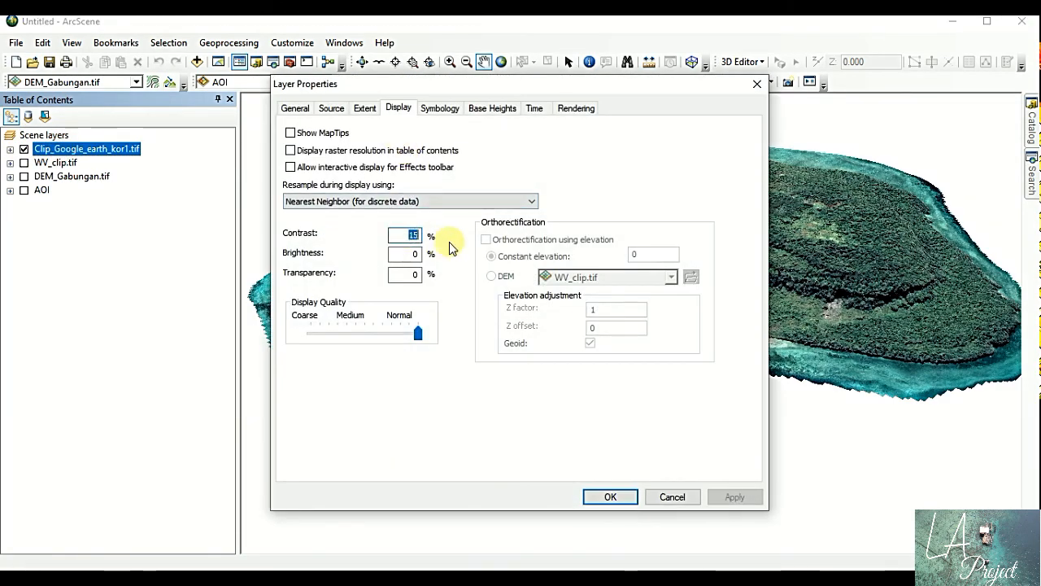
left_click(729, 496)
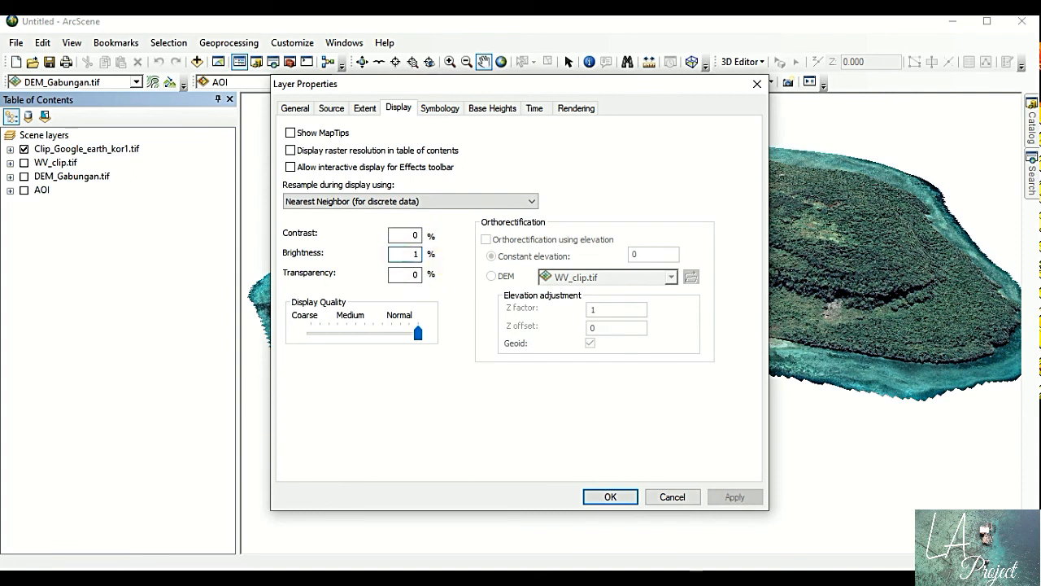
left_click(750, 496)
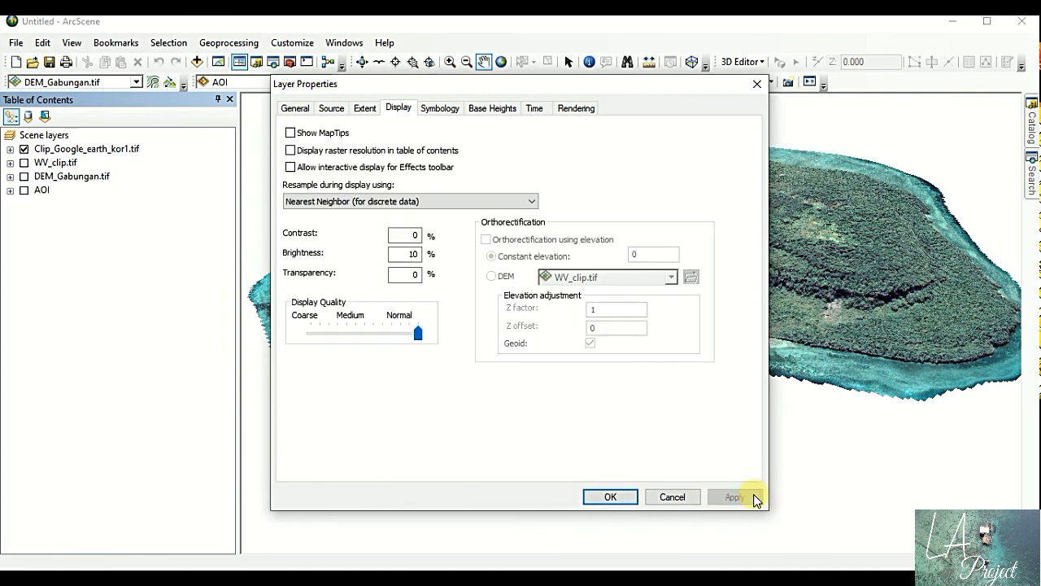
- Set the display brightness of Clip_Google_earth_kor1.tif to 0% and its contrast to 20%, and apply both
left_click(411, 253)
type("0")
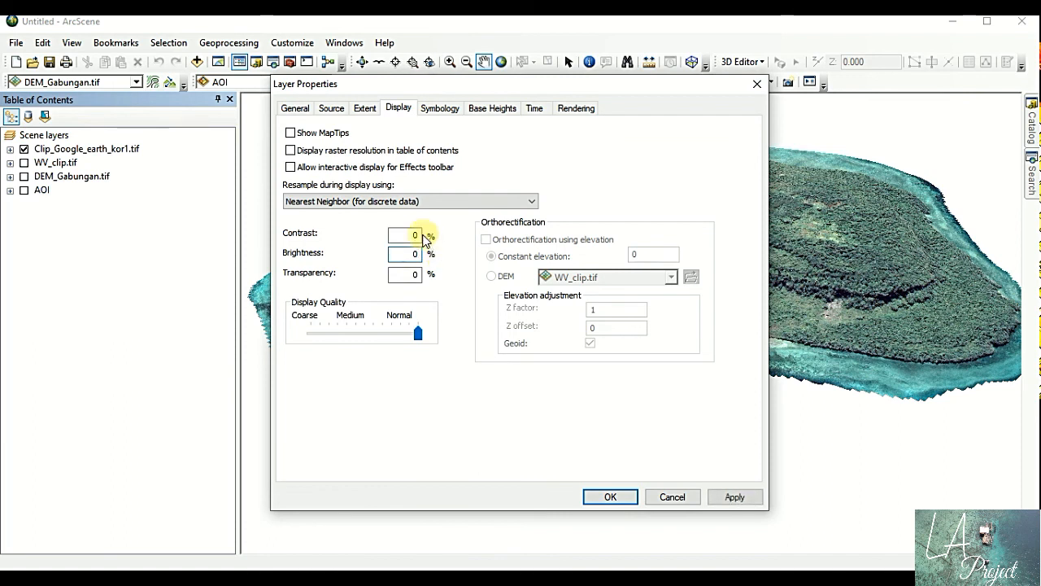
type("2")
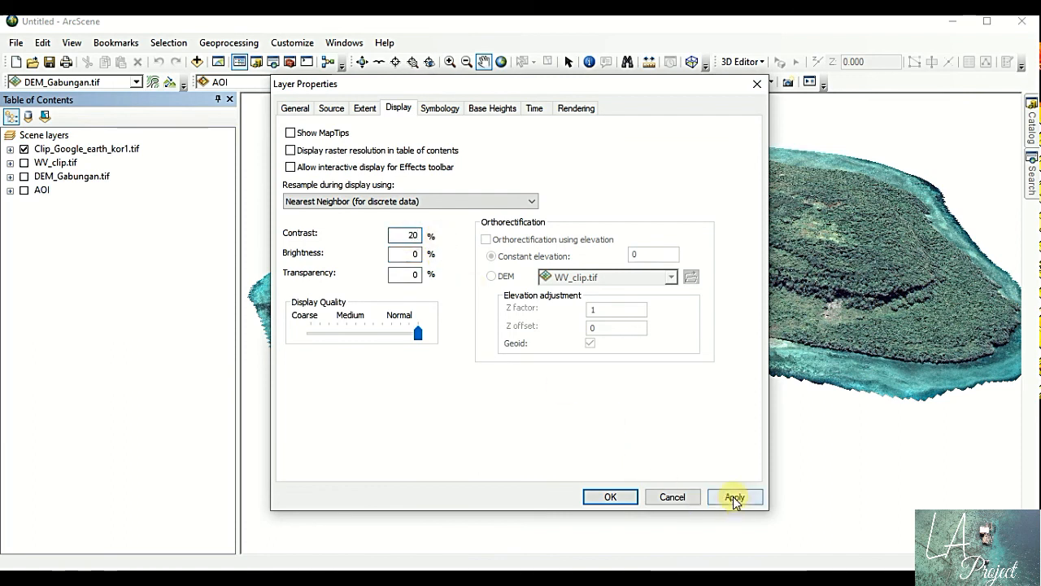
left_click(735, 497)
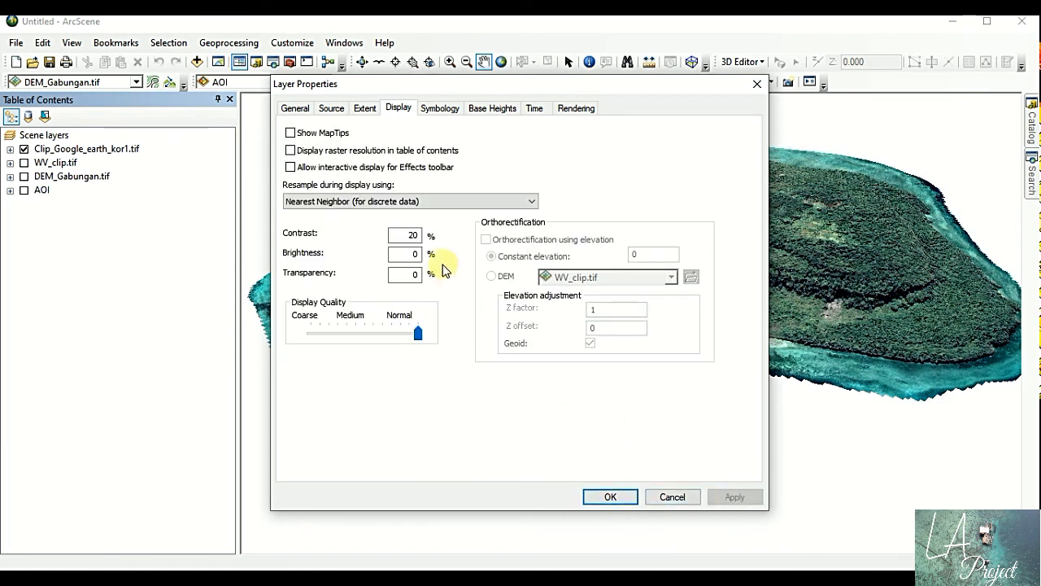
- Set the display contrast of Clip_Google_earth_kor1.tif to 25% and close its properties
double_click(404, 235)
type("25")
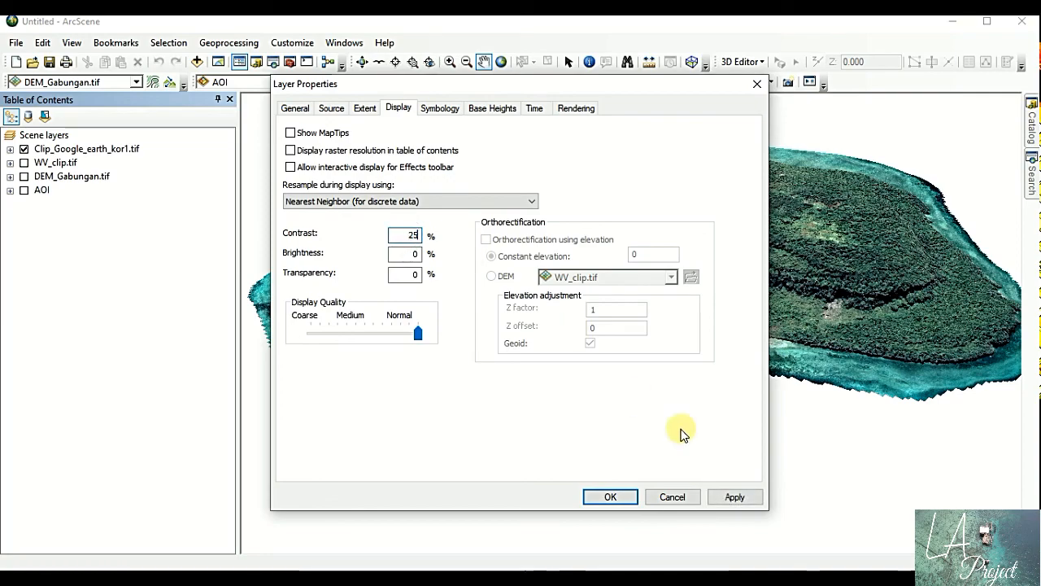
left_click(737, 497)
left_click(610, 497)
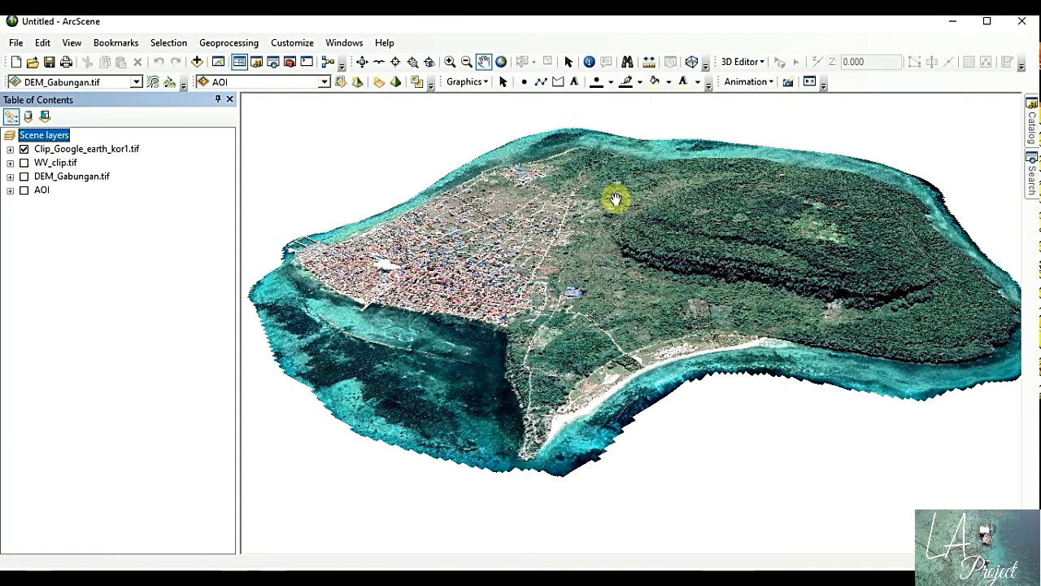
- Orbit around the island to examine its hill, settlement and coastline from several sides
mouse_move(669, 268)
left_mouse_down()
mouse_move(602, 232)
mouse_move(680, 277)
mouse_move(689, 268)
mouse_move(672, 267)
left_mouse_up()
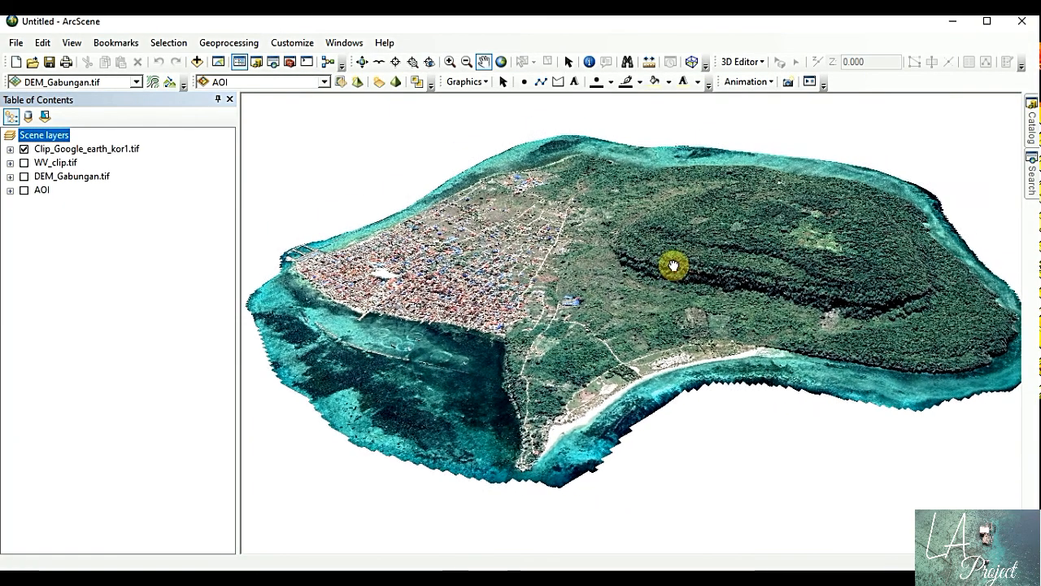
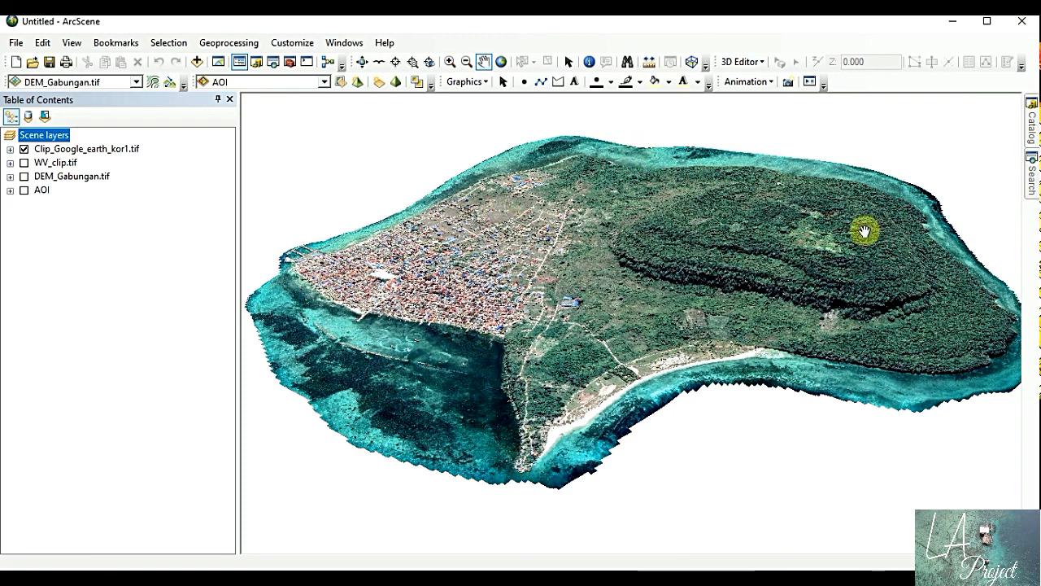
left_click(361, 64)
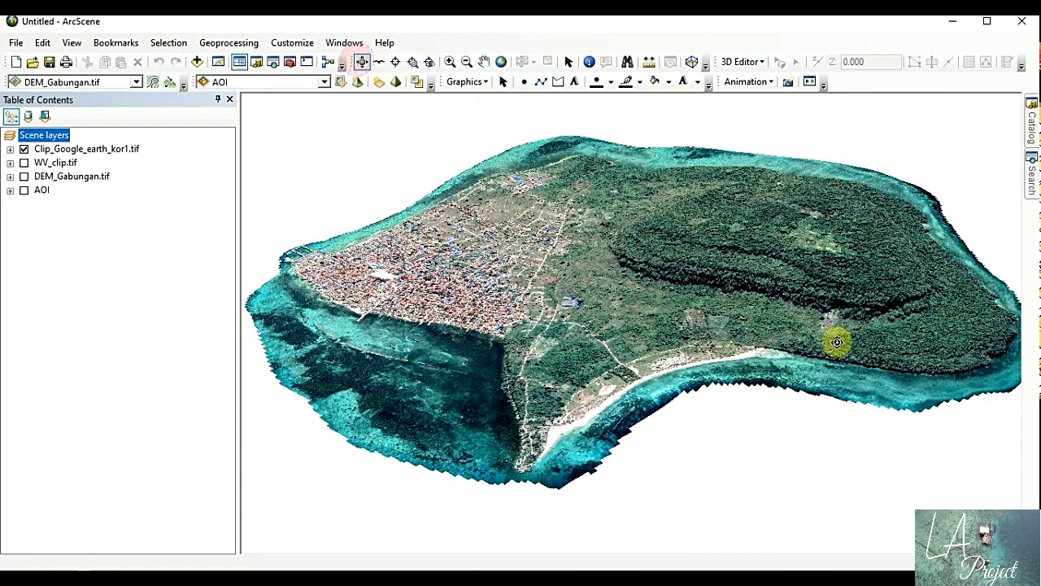
left_click_drag(879, 344, 682, 338)
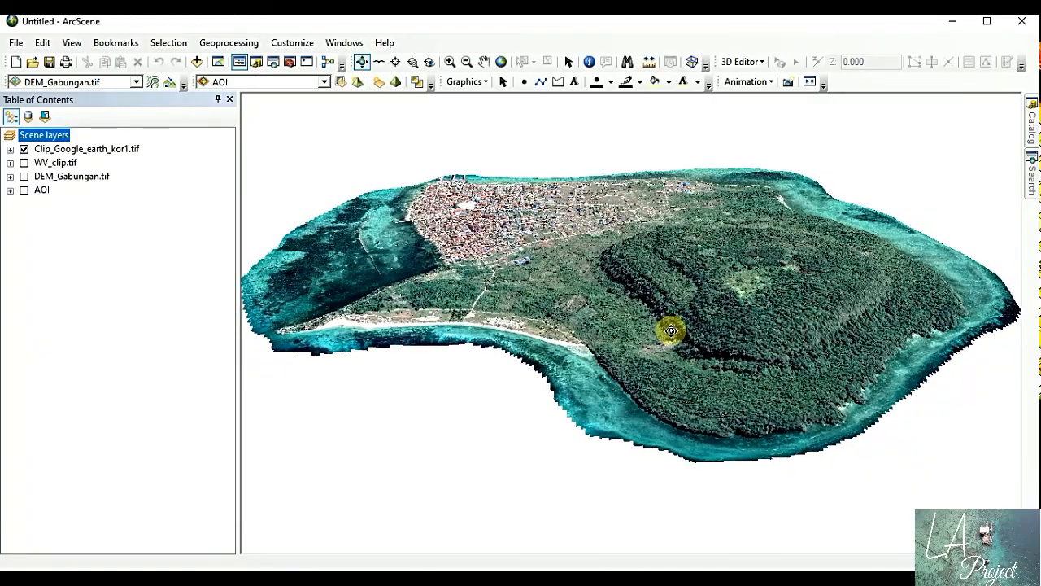
left_click_drag(895, 360, 788, 355)
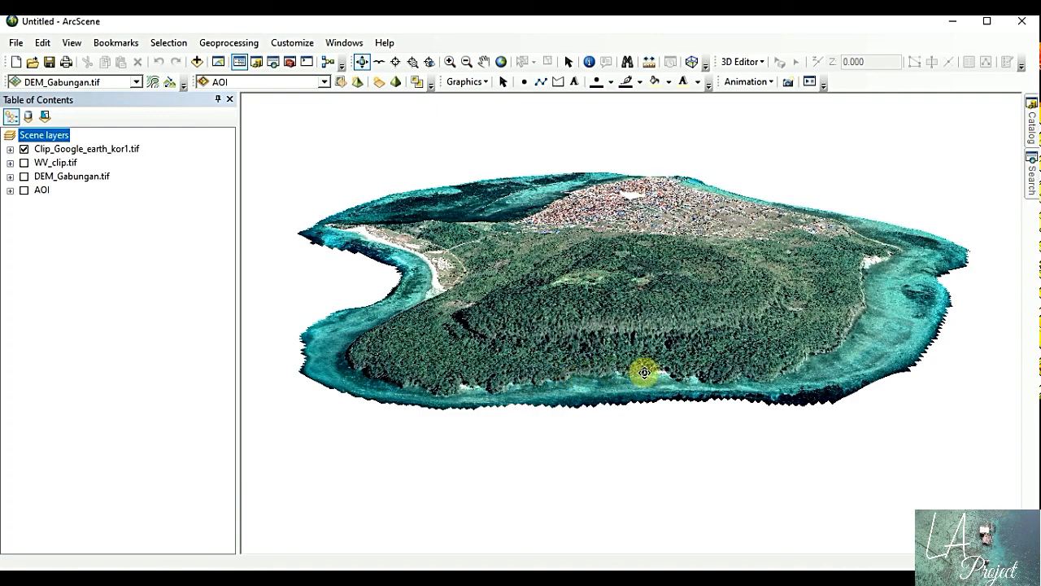
left_click_drag(749, 358, 516, 325)
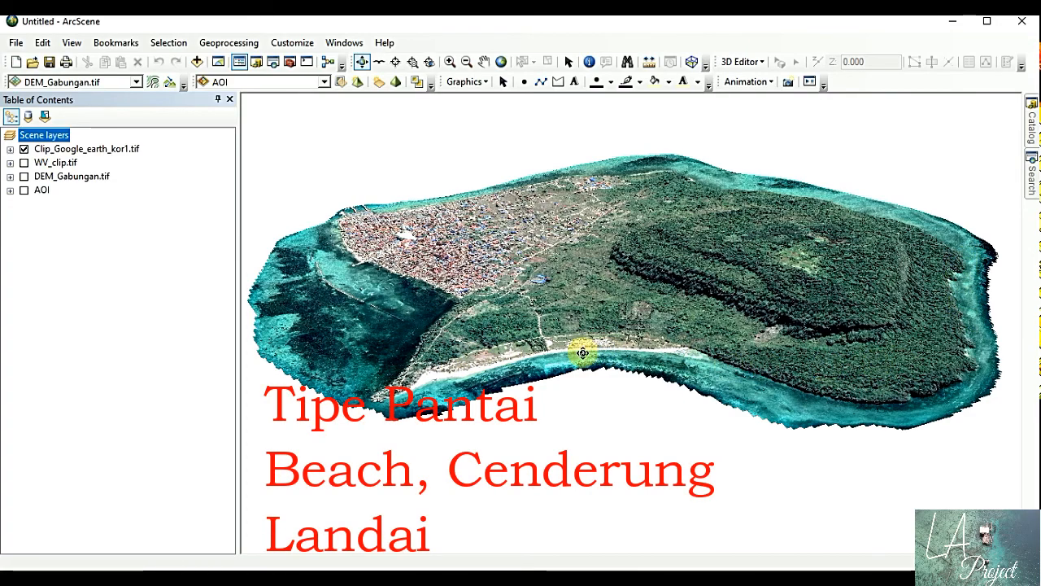
mouse_move(467, 354)
left_mouse_down()
mouse_move(513, 361)
mouse_move(539, 406)
mouse_move(512, 366)
mouse_move(517, 374)
left_mouse_up()
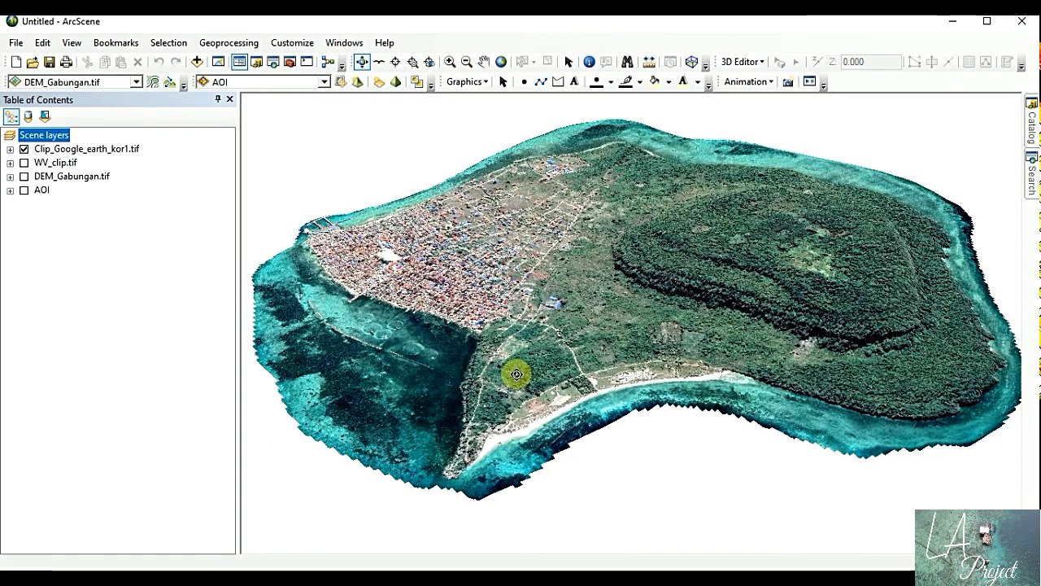
- Hide Clip_Google_earth_kor1.tif and display only the AOI layer in the scene
left_click(503, 81)
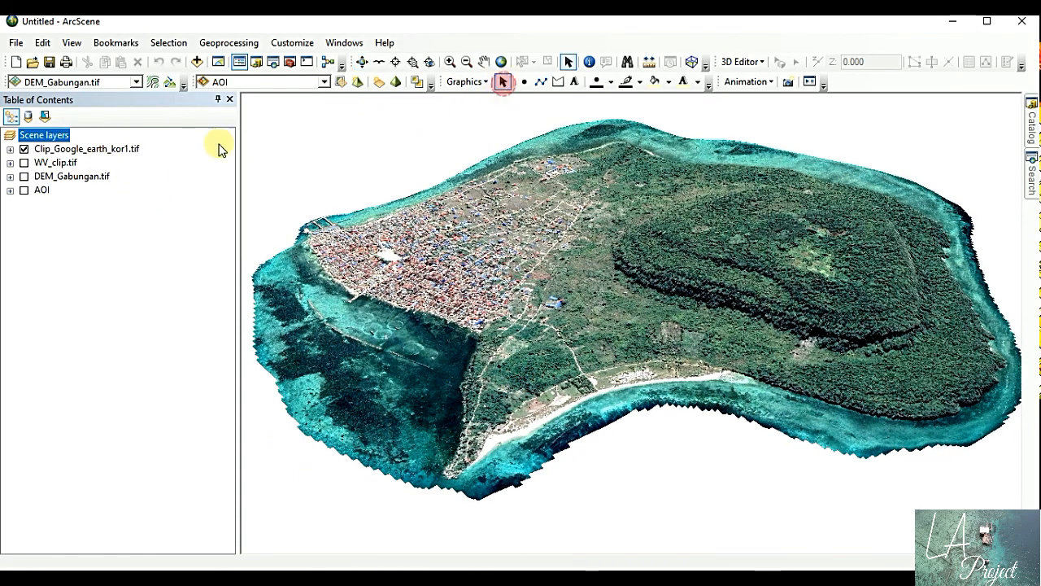
left_click(24, 149)
left_click(24, 162)
left_click(25, 162)
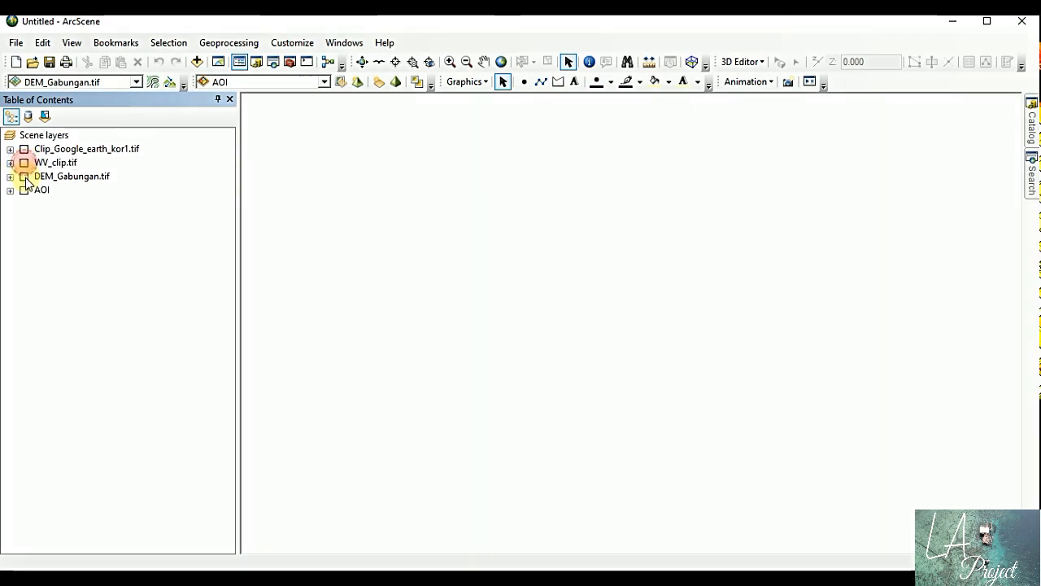
left_click(24, 176)
left_click(25, 176)
left_click(25, 190)
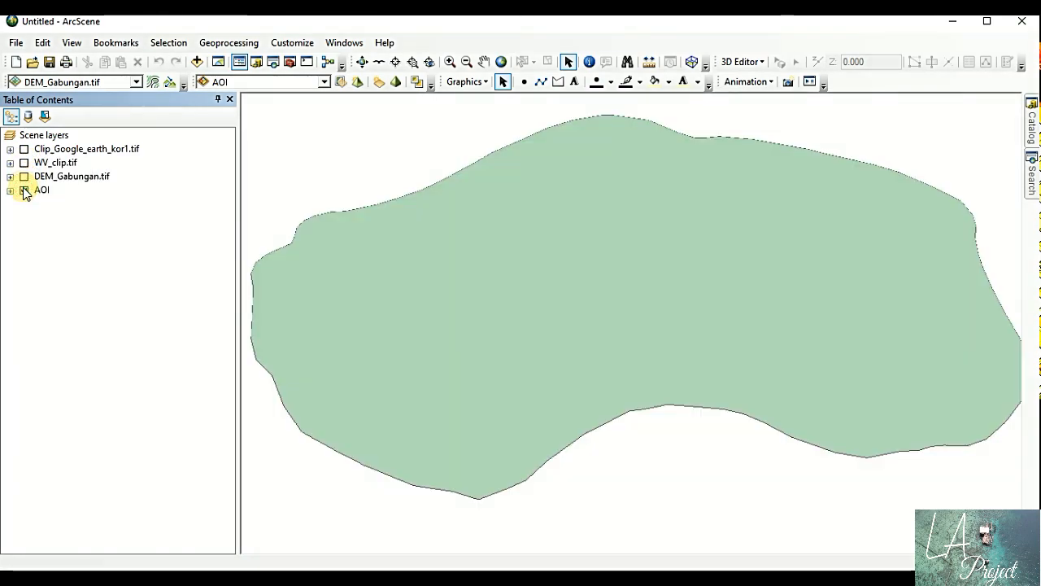
- Edit the single symbol of the AOI layer and give its polygon fill no colour
double_click(42, 189)
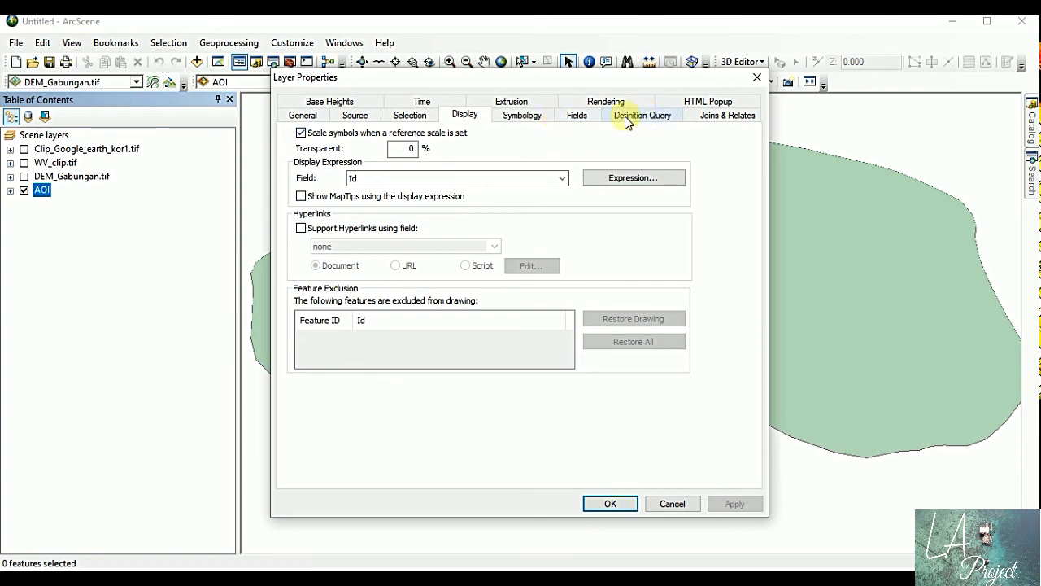
left_click(758, 79)
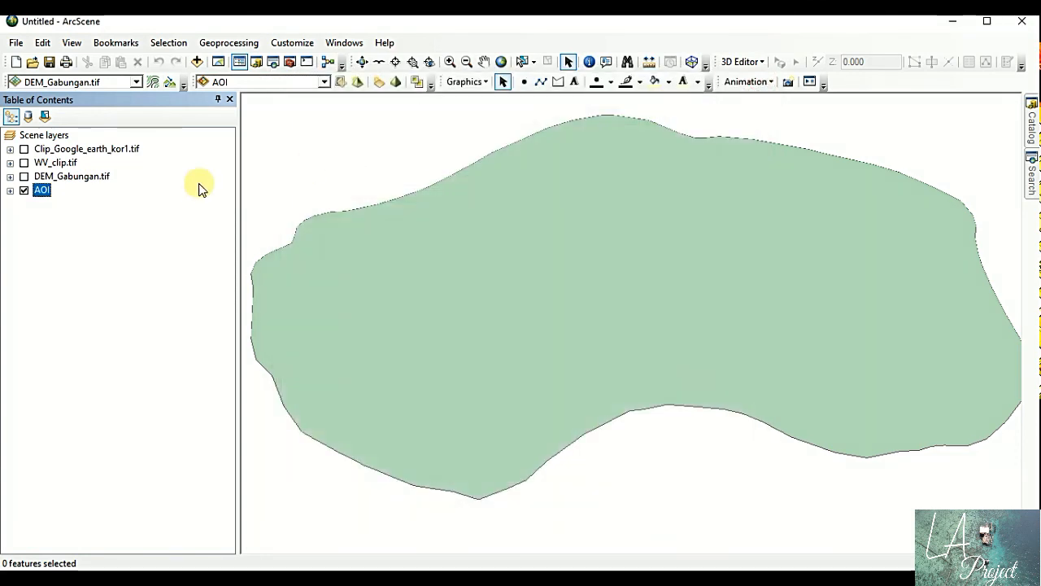
double_click(37, 193)
left_click(521, 114)
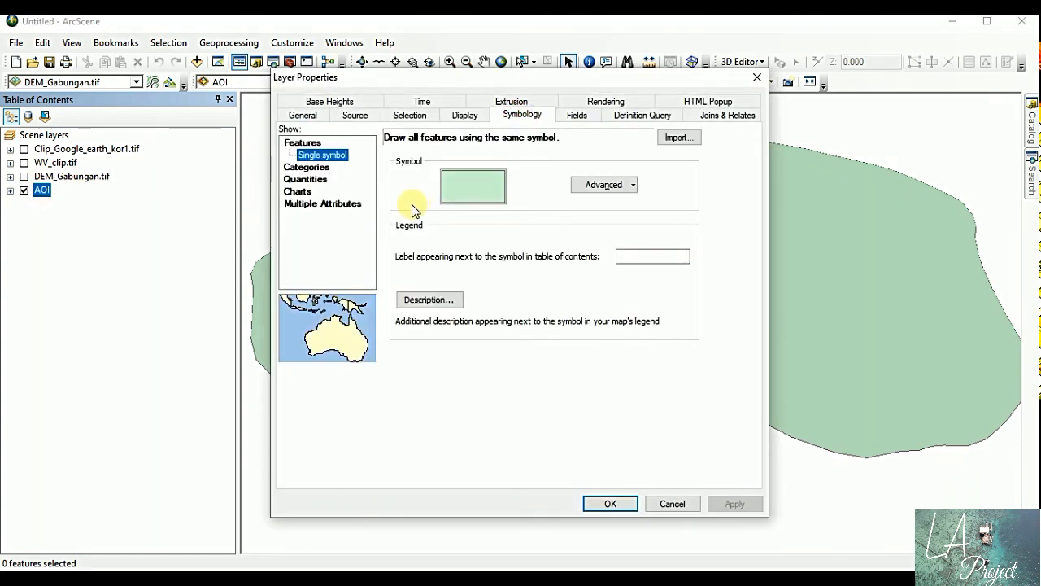
left_click(473, 186)
left_click(846, 160)
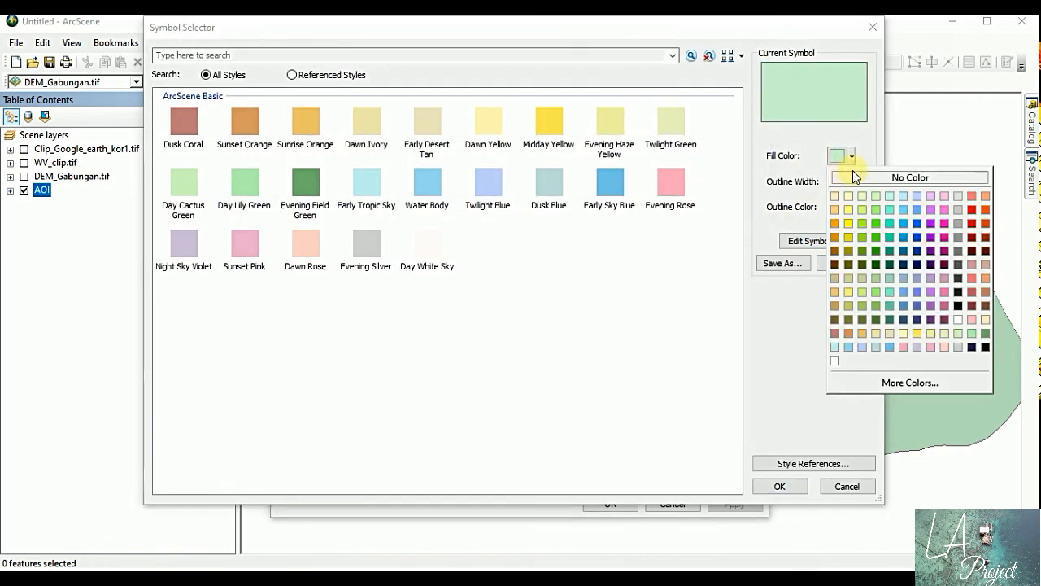
left_click(879, 177)
left_click(843, 209)
left_click(957, 358)
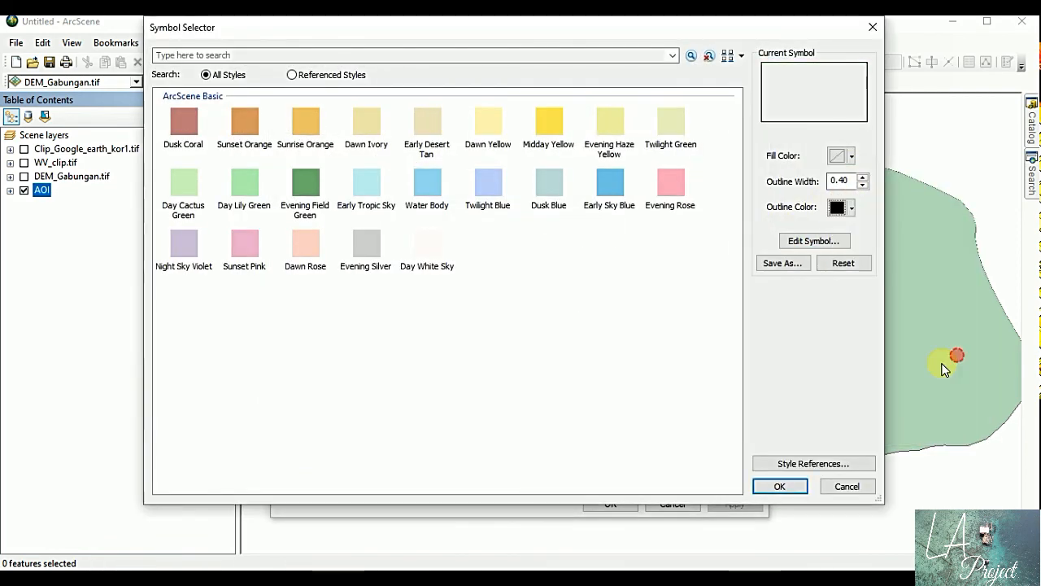
- Give the AOI polygon a blue outline with a width of 2 and apply the symbol to the layer
left_click(863, 177)
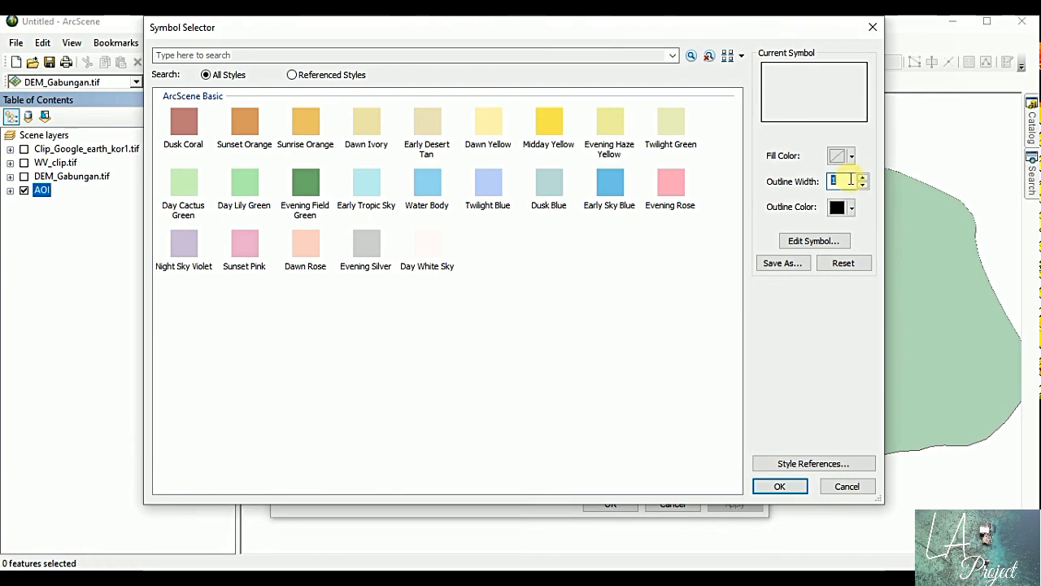
left_click(862, 176)
left_click(847, 211)
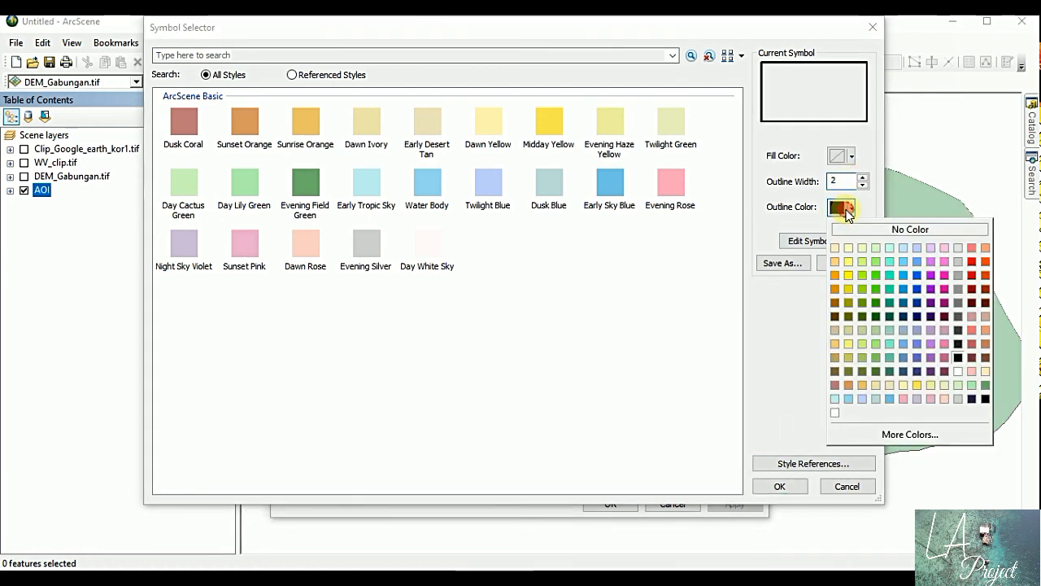
left_click(905, 274)
left_click(779, 487)
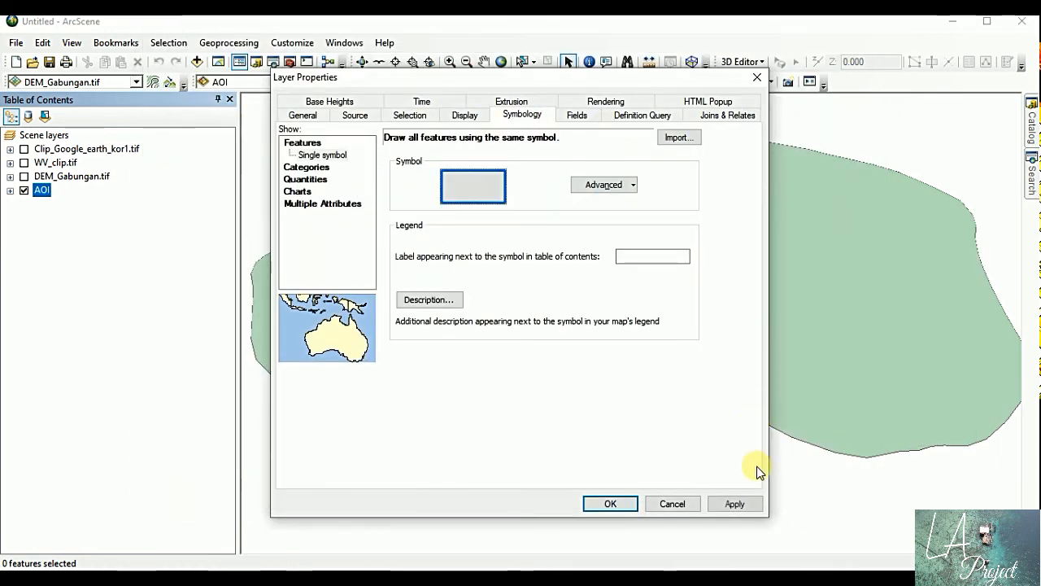
left_click(729, 503)
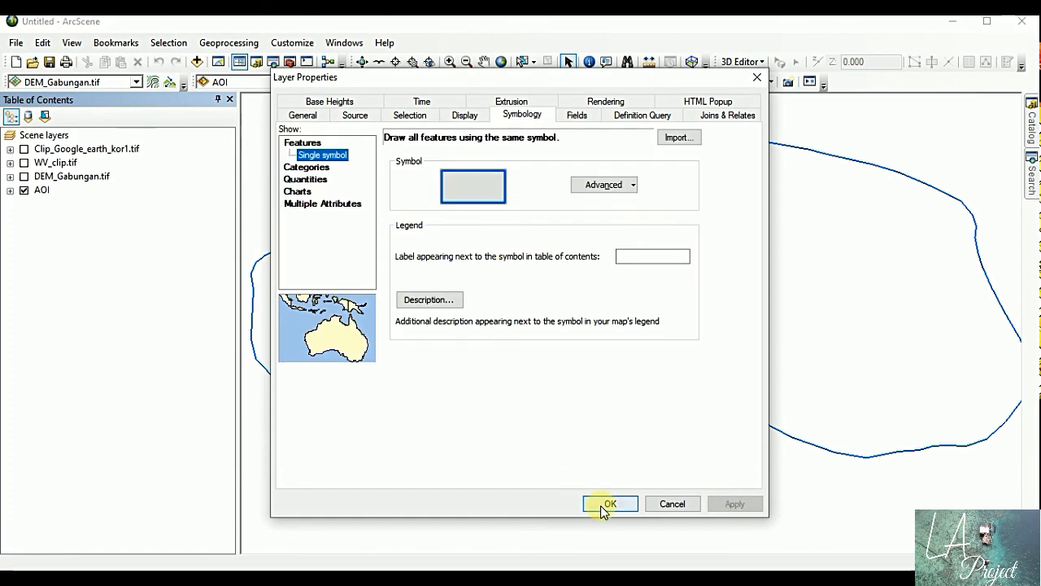
left_click(609, 504)
- Briefly show DEM_Gabungan.tif and WV_clip.tif in turn to compare them with the AOI outline
left_click(24, 177)
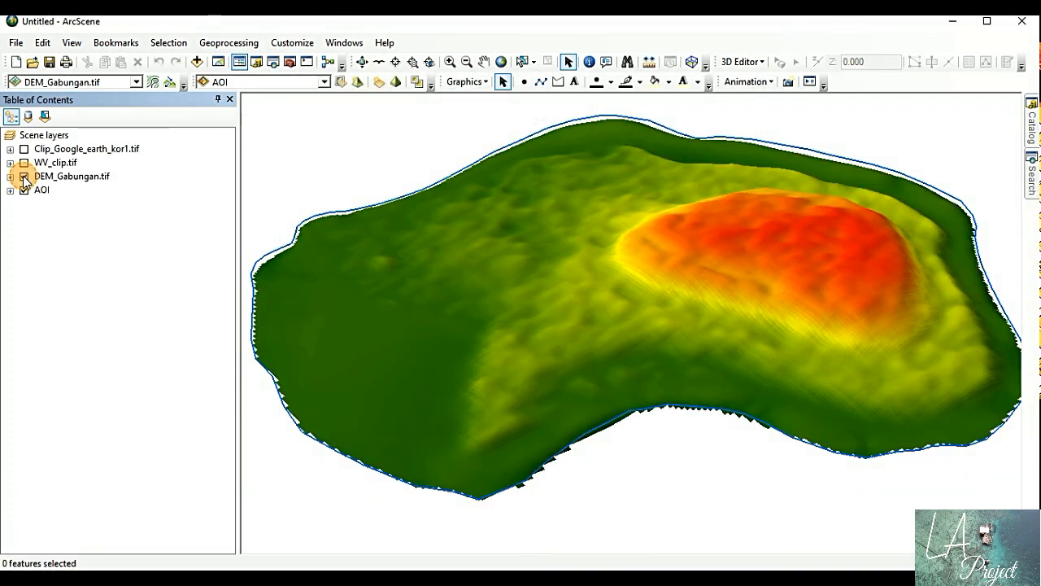
left_click(24, 177)
left_click(24, 162)
left_click(24, 163)
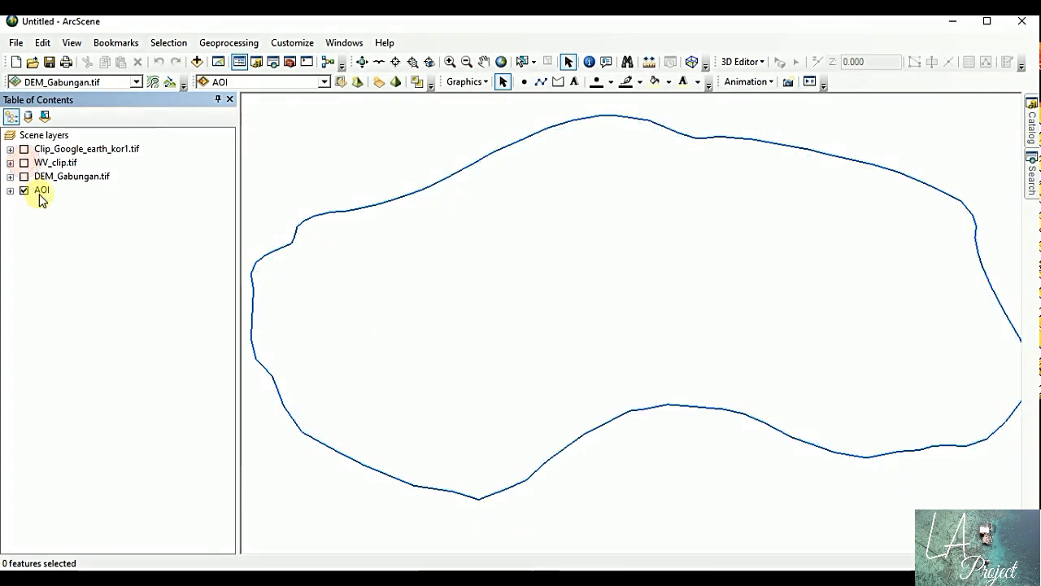
- Set the base heights of the AOI layer to float on the custom surface DEM_Gabungan.tif
left_click(41, 190)
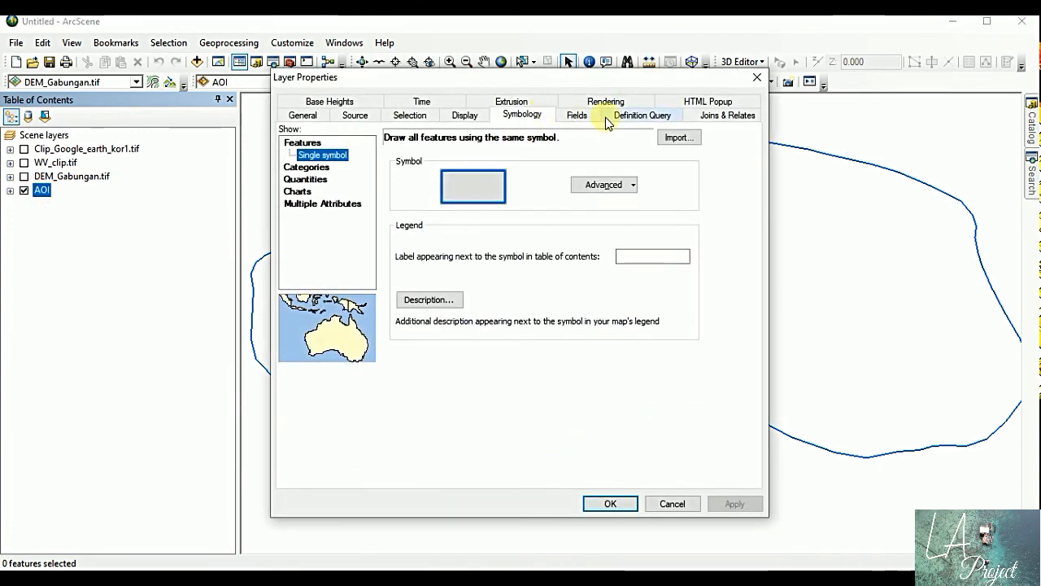
left_click(342, 101)
left_click(407, 171)
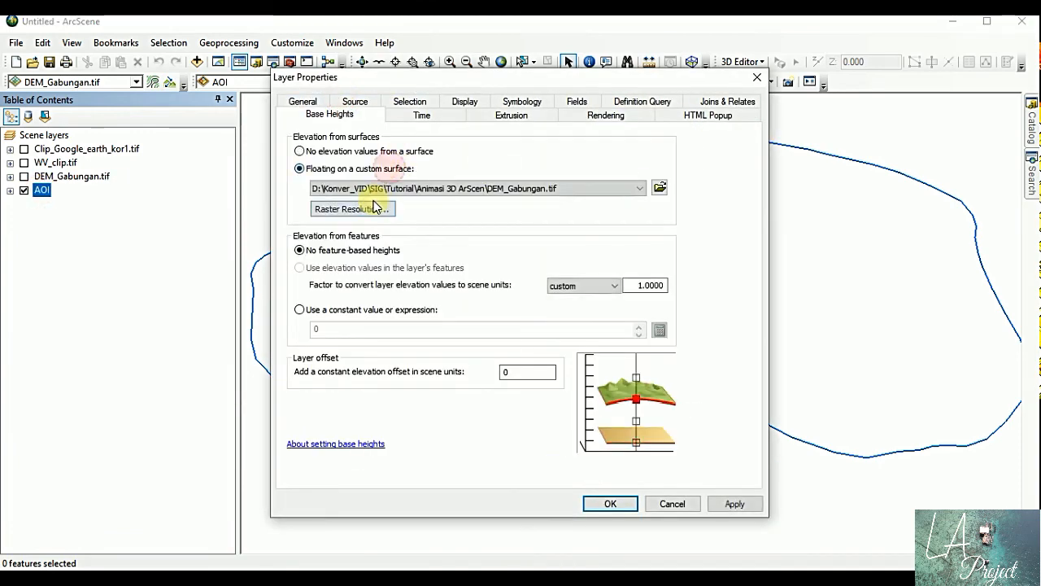
left_click_drag(664, 286, 656, 285)
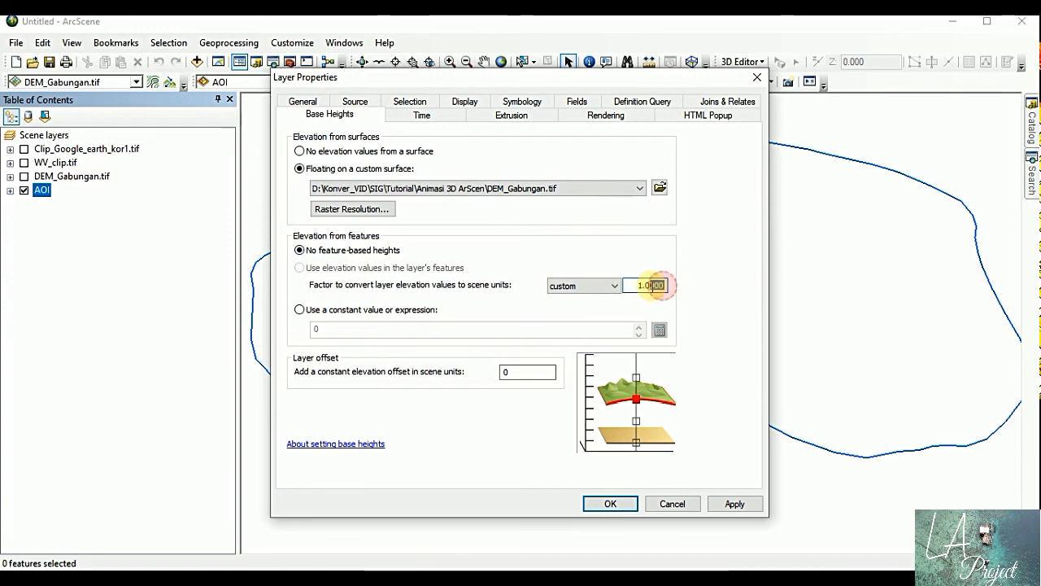
left_click(735, 503)
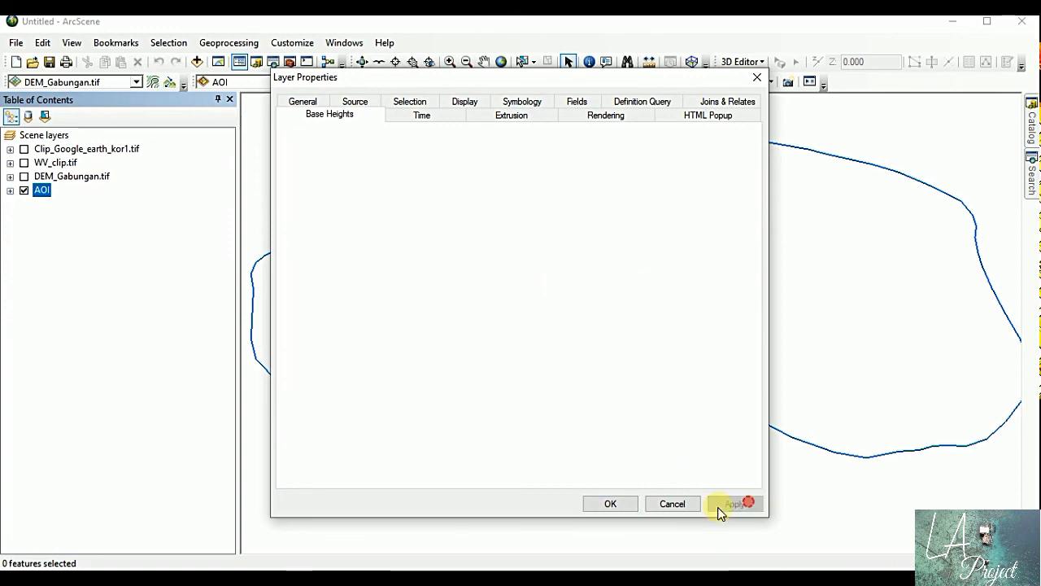
left_click(611, 503)
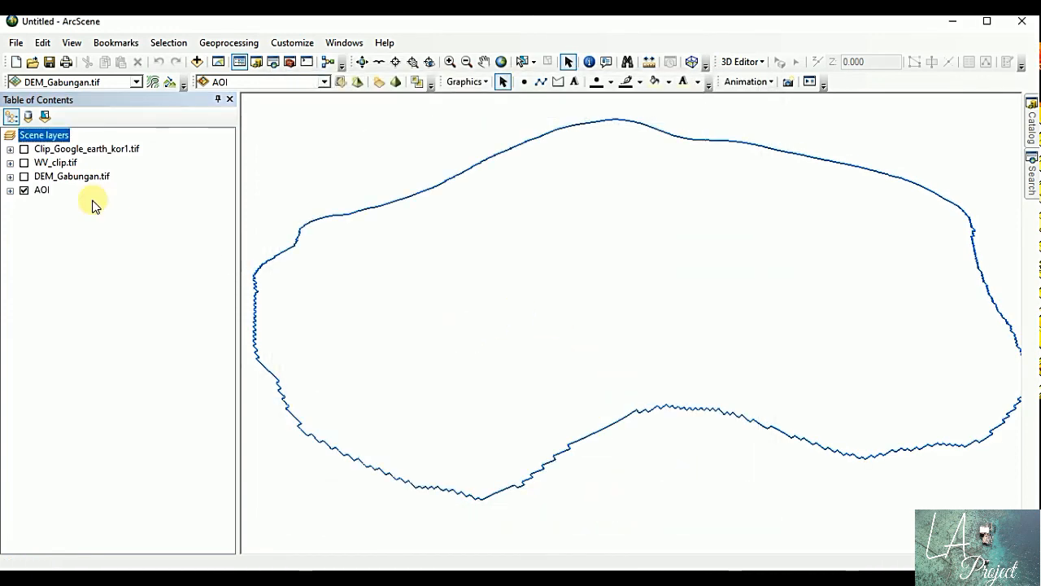
- Check the draped AOI outline against DEM_Gabungan.tif, and show WV_clip.tif in place of the DEM
left_click(24, 177)
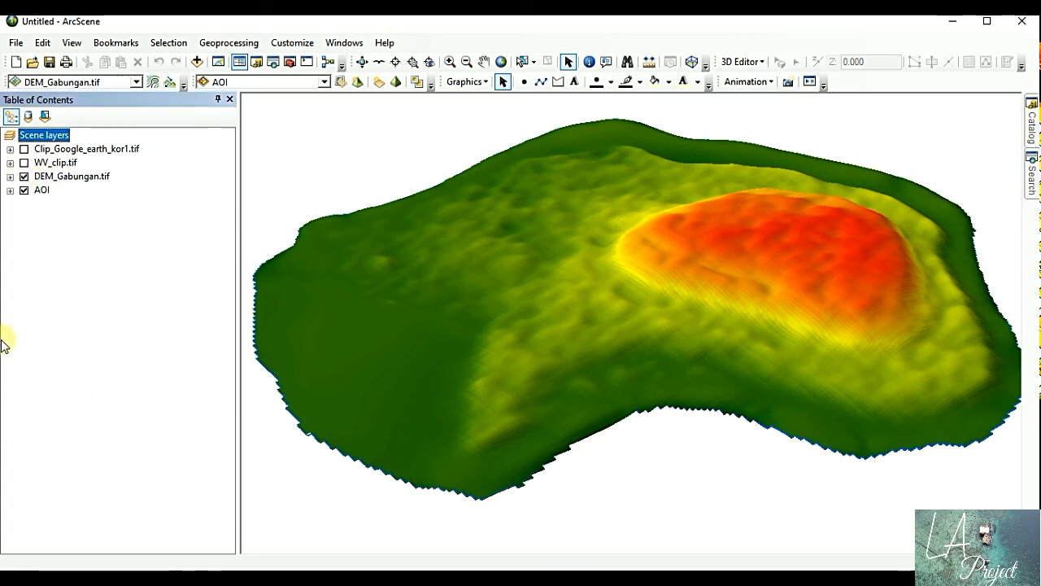
left_click(24, 177)
left_click(25, 162)
- Shade WV_clip.tif relative to the scene's light position, set its raster quality enhancement to the highest level, accept the memory use and apply
double_click(56, 163)
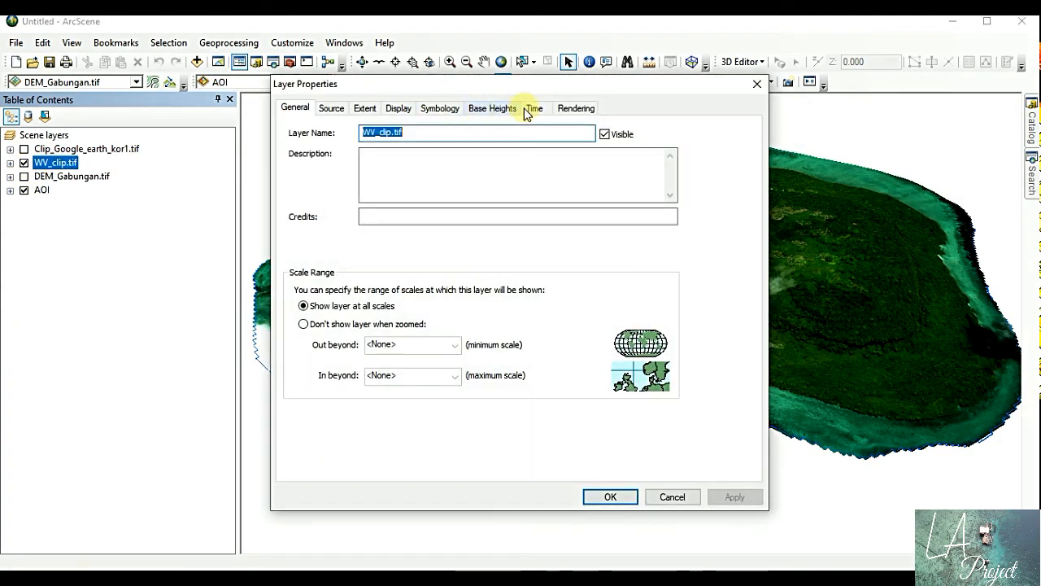
left_click(576, 108)
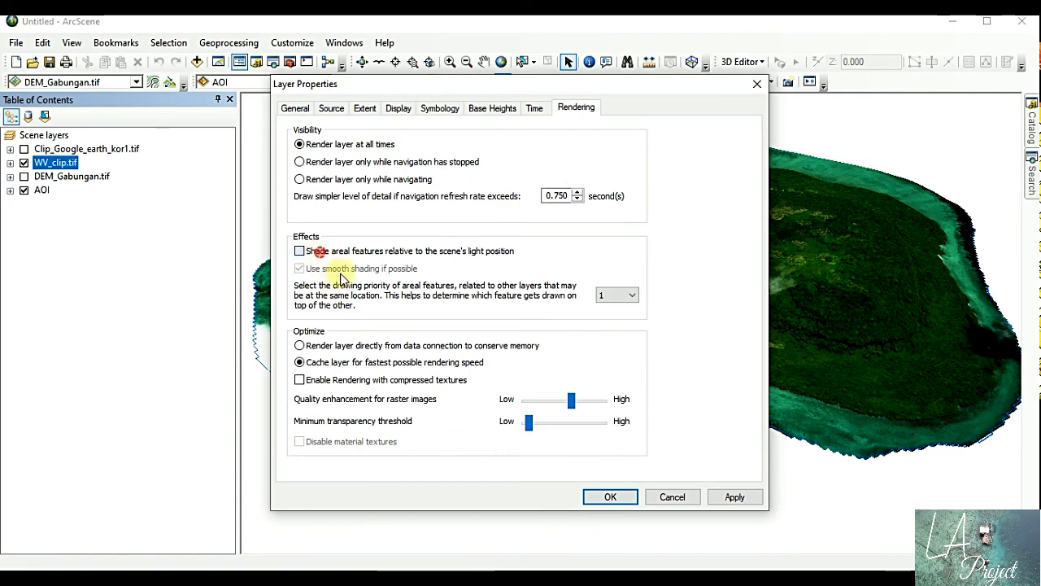
left_click(300, 251)
left_click_drag(571, 399, 603, 399)
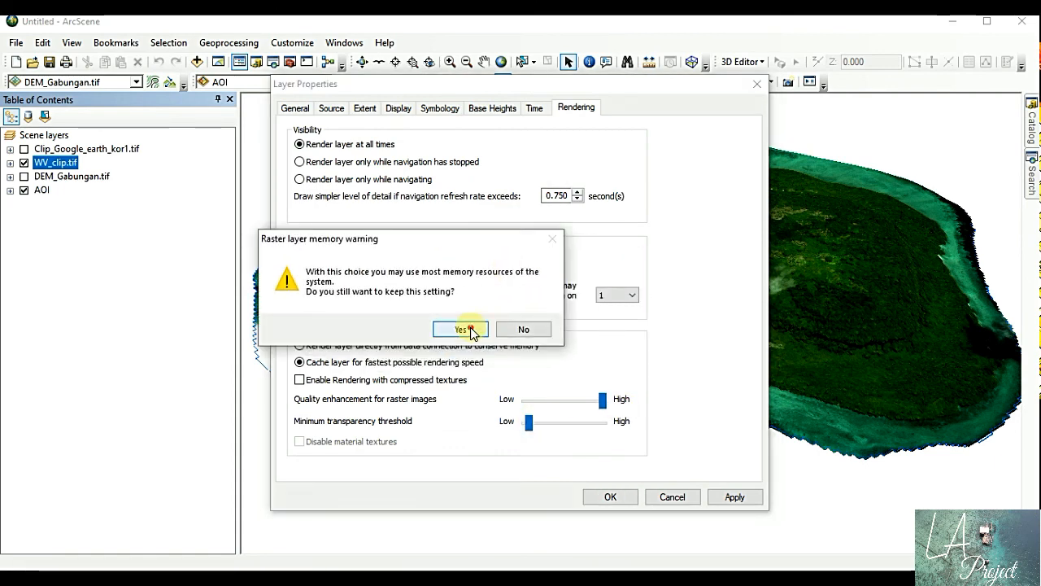
left_click(471, 330)
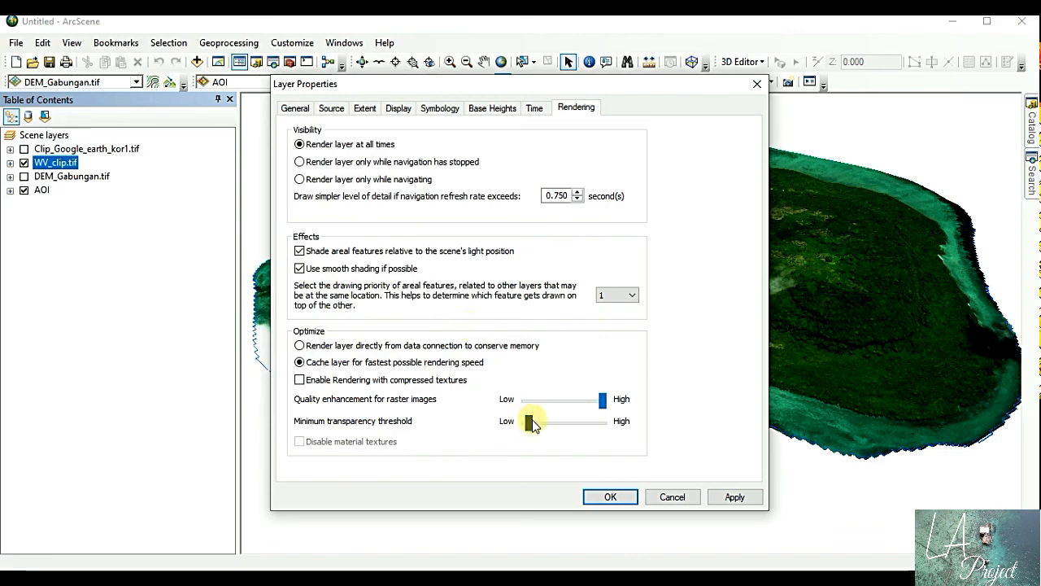
left_click(734, 498)
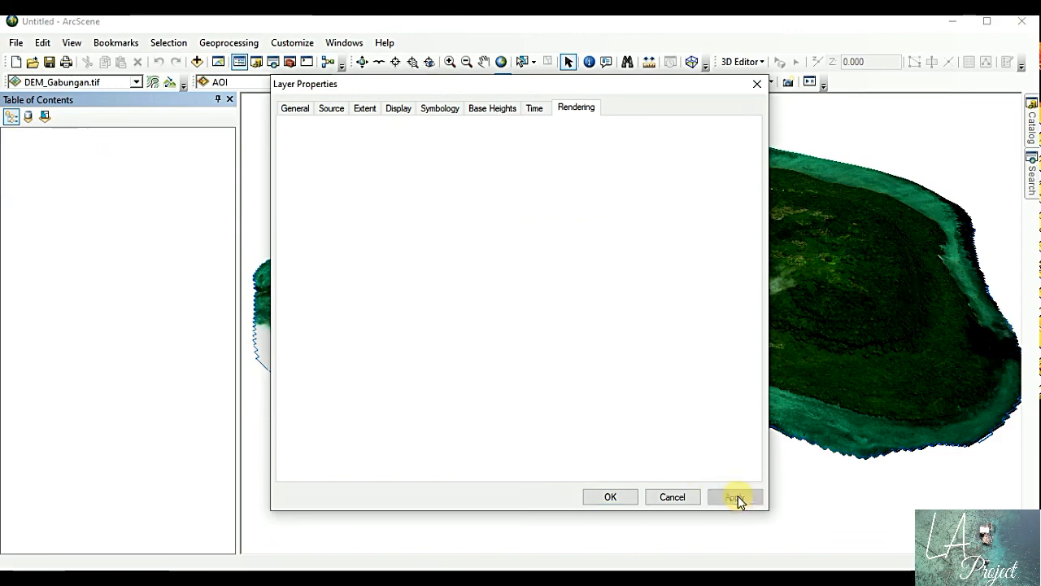
left_click(610, 497)
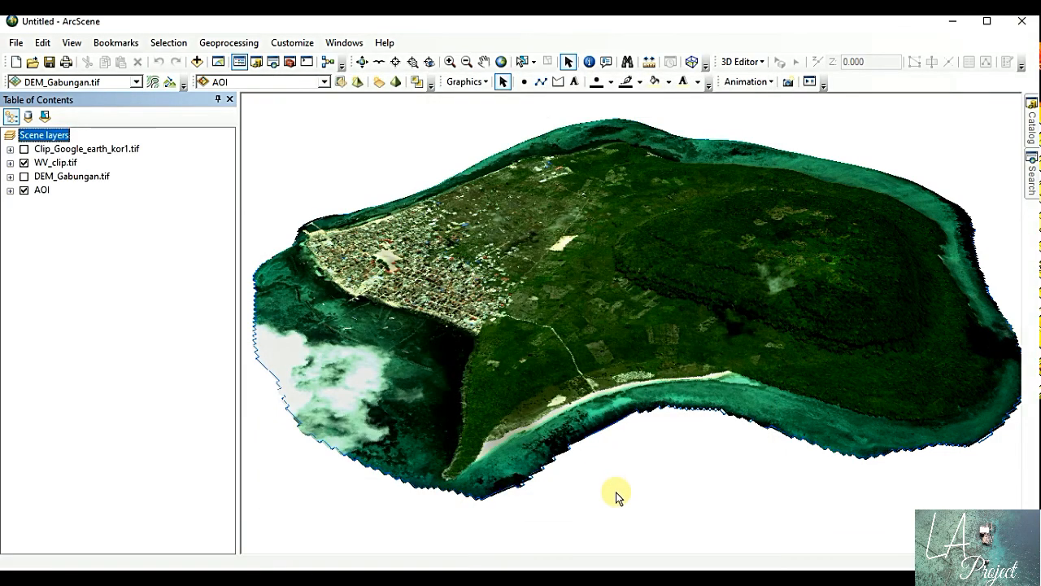
- Set the raster quality enhancement of Clip_Google_earth_kor1.tif to the highest level, raise its minimum transparency threshold to about mid-range and apply
double_click(106, 150)
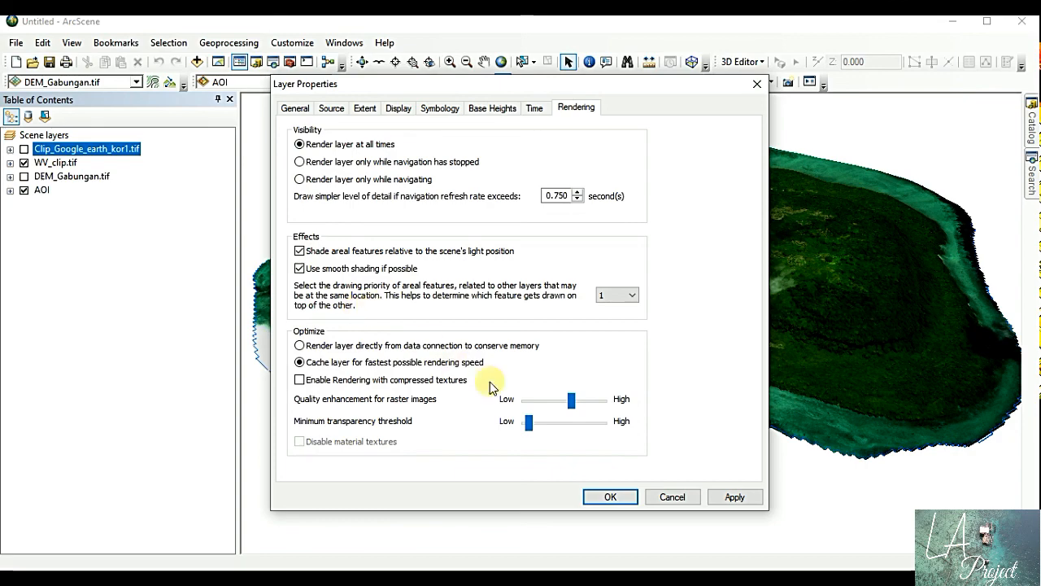
left_click_drag(606, 401, 606, 401)
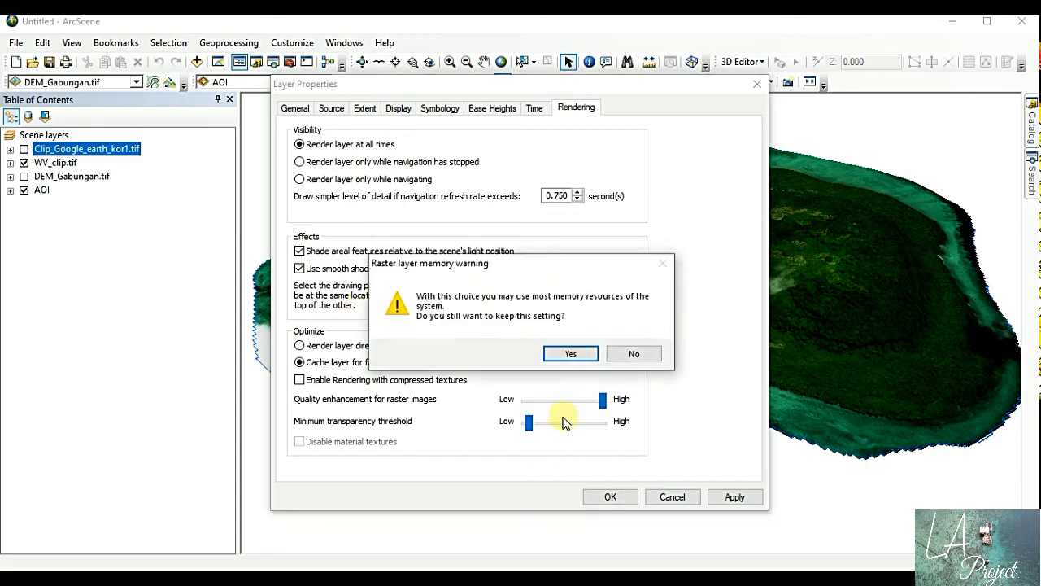
left_click(575, 354)
left_click_drag(529, 421, 570, 425)
left_click(729, 496)
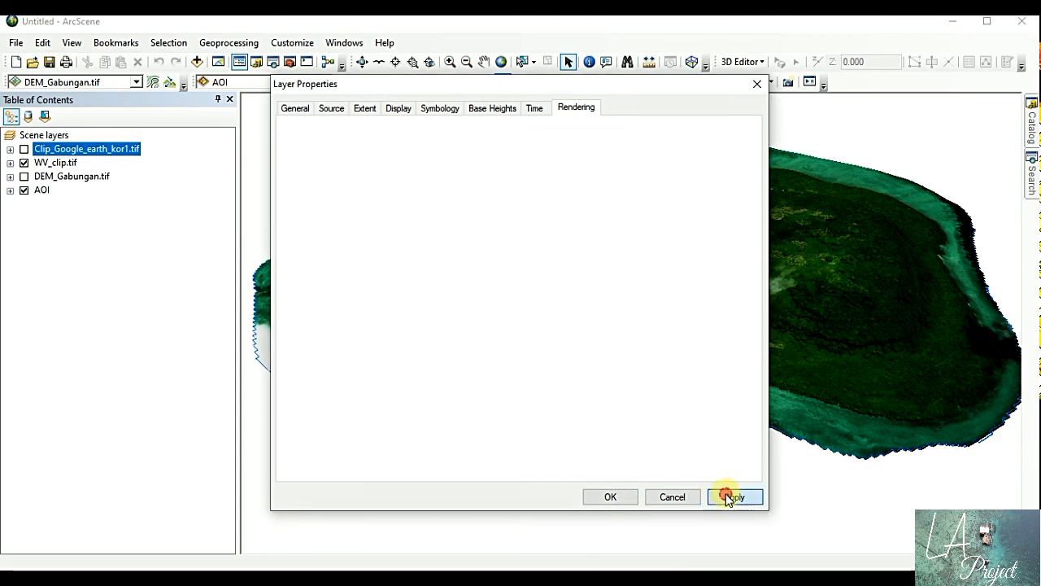
left_click(612, 497)
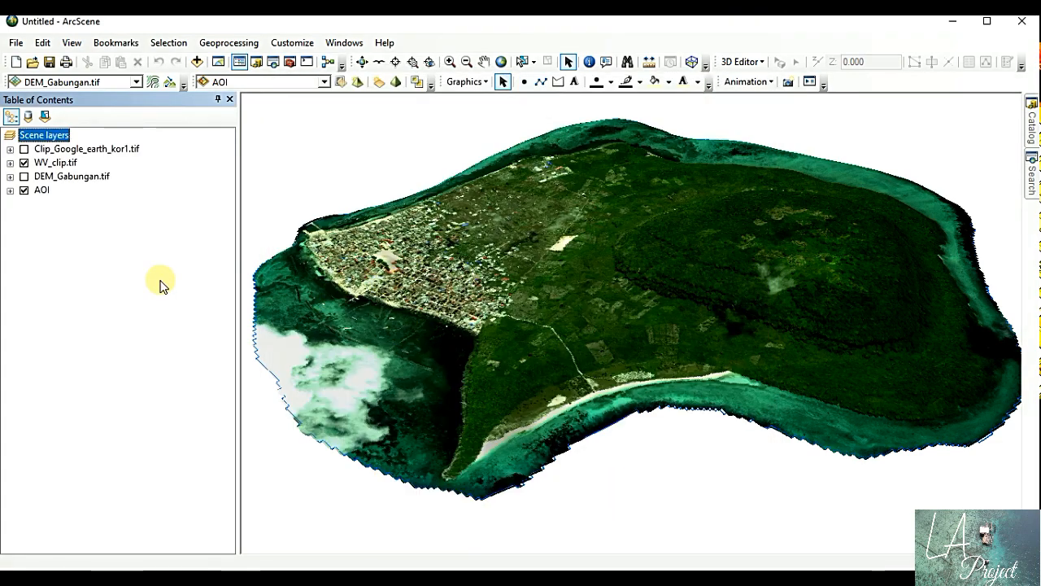
- Show Clip_Google_earth_kor1.tif in place of WV_clip.tif and inspect the draped island from different angles
left_click(25, 163)
left_click(24, 149)
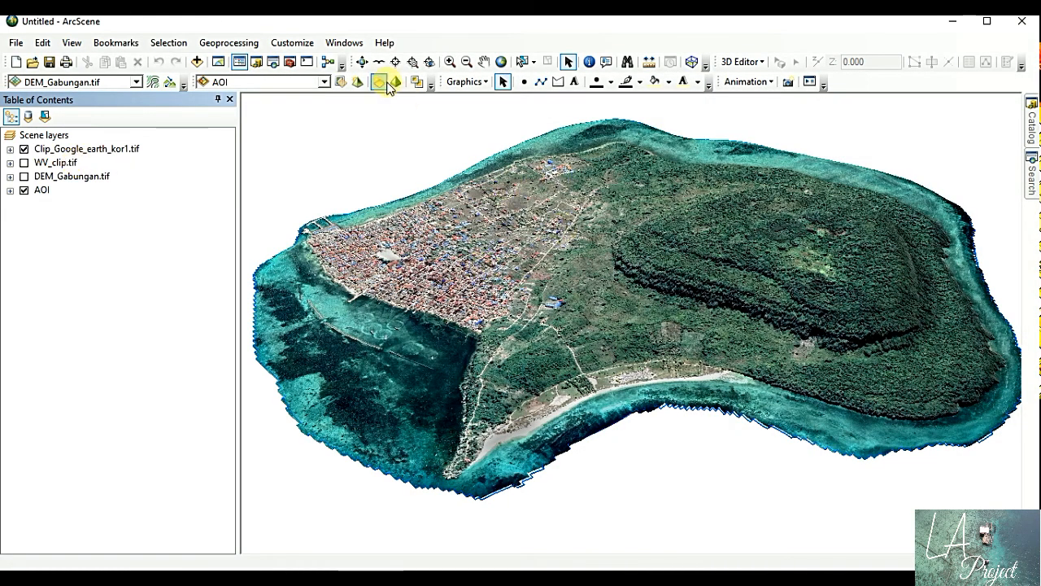
left_click(362, 63)
mouse_move(871, 337)
left_mouse_down()
mouse_move(893, 380)
mouse_move(843, 414)
mouse_move(735, 401)
mouse_move(662, 307)
mouse_move(835, 390)
mouse_move(874, 339)
left_mouse_up()
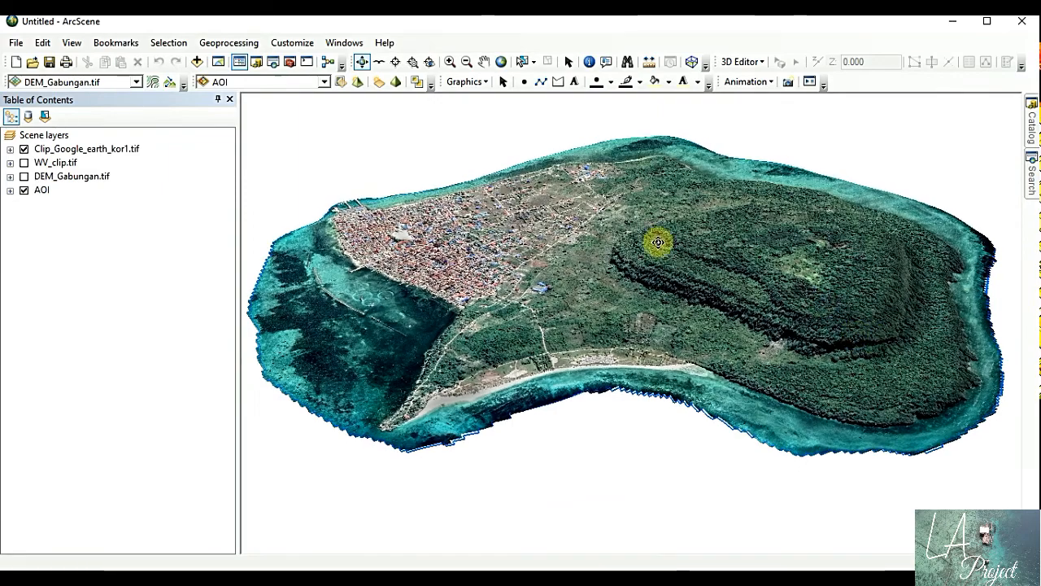
mouse_move(706, 304)
left_mouse_down()
mouse_move(711, 337)
mouse_move(704, 317)
left_mouse_up()
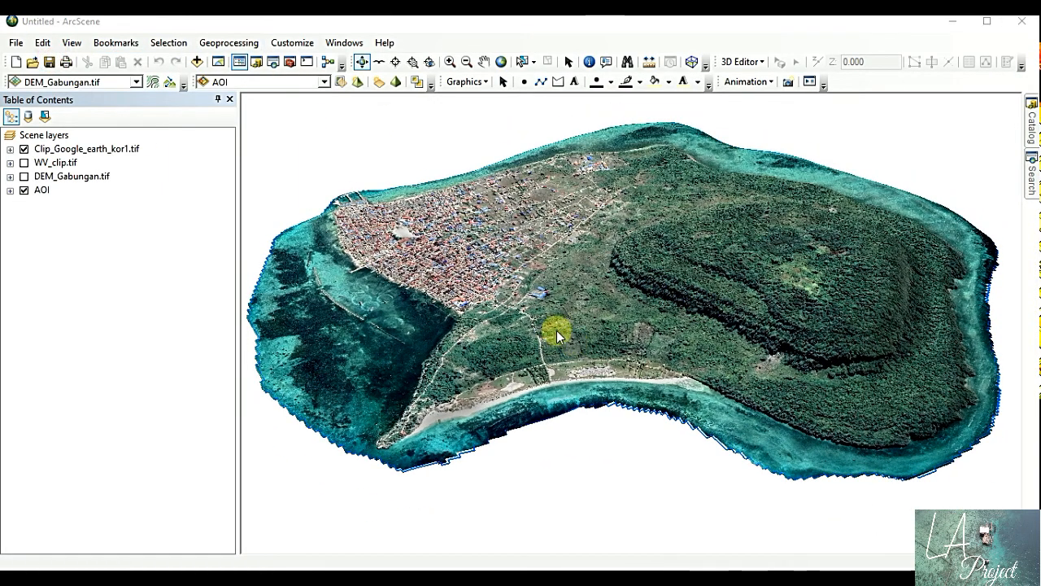
- Save the scene as 3D in the Animasi 3D ArScen folder under Konver_VID, SIG, Tutorial on drive D
left_click(576, 166)
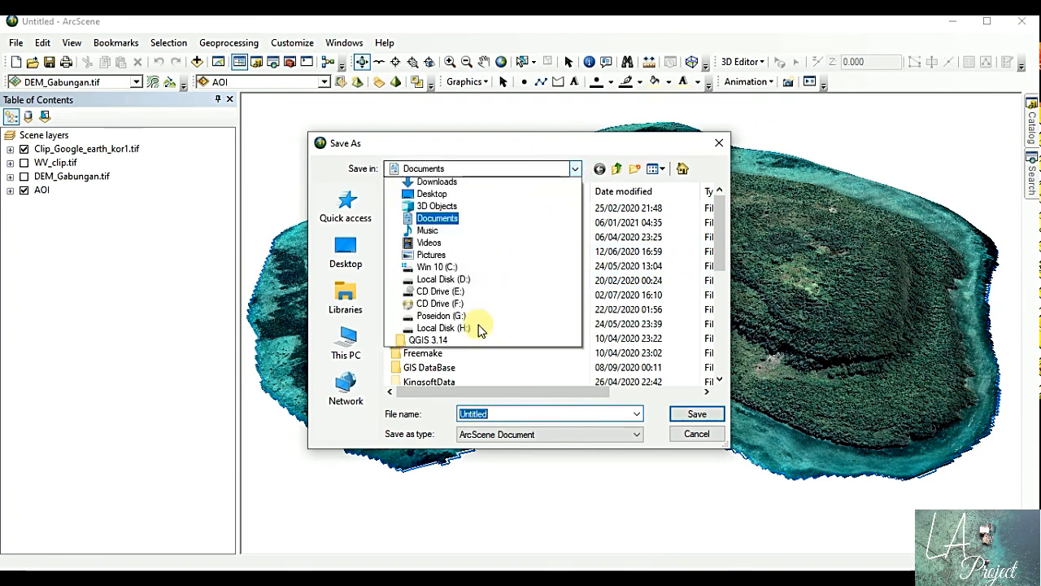
left_click(444, 366)
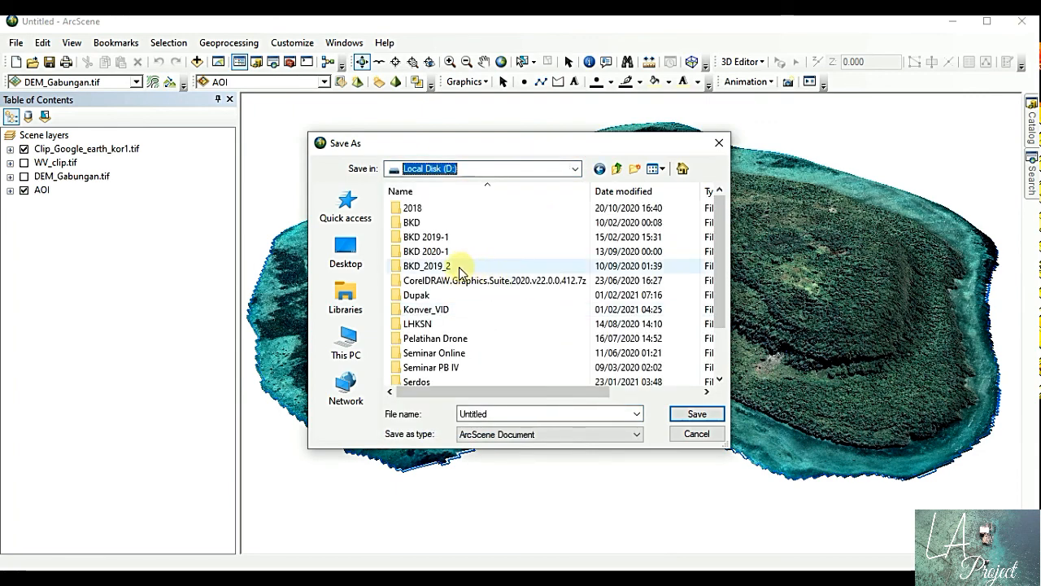
double_click(440, 309)
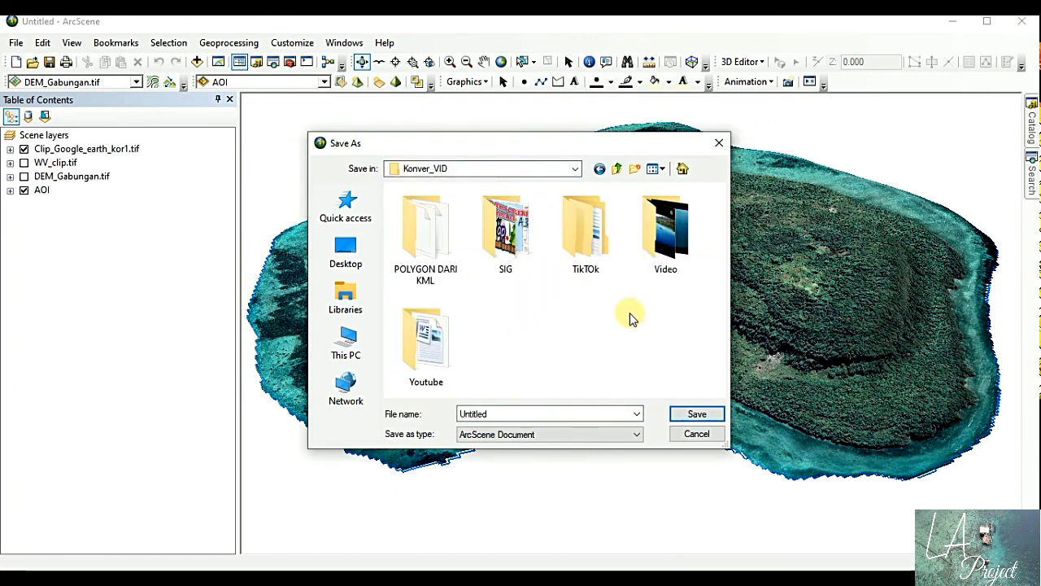
double_click(504, 232)
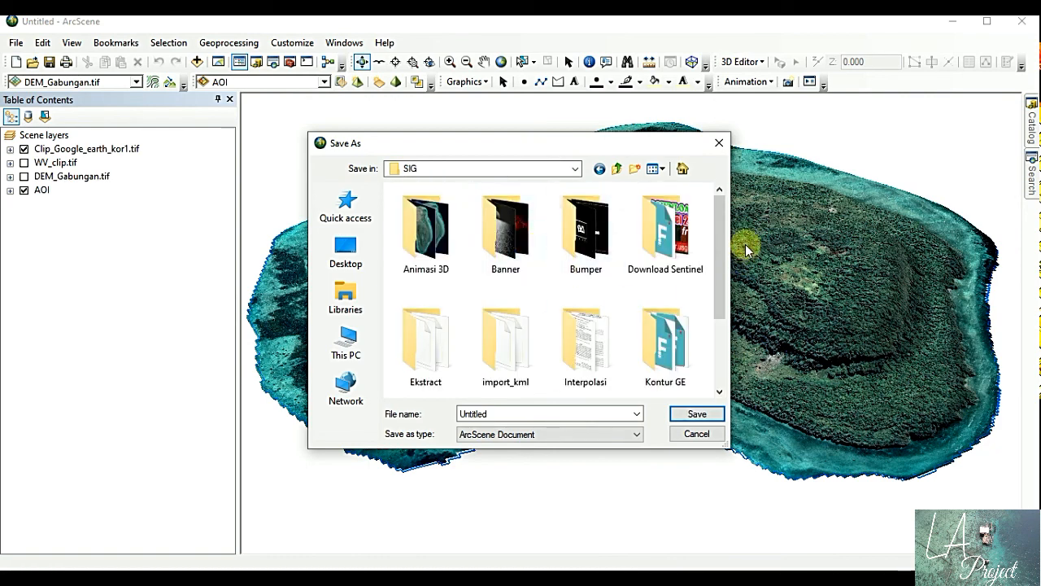
left_click_drag(721, 228, 726, 302)
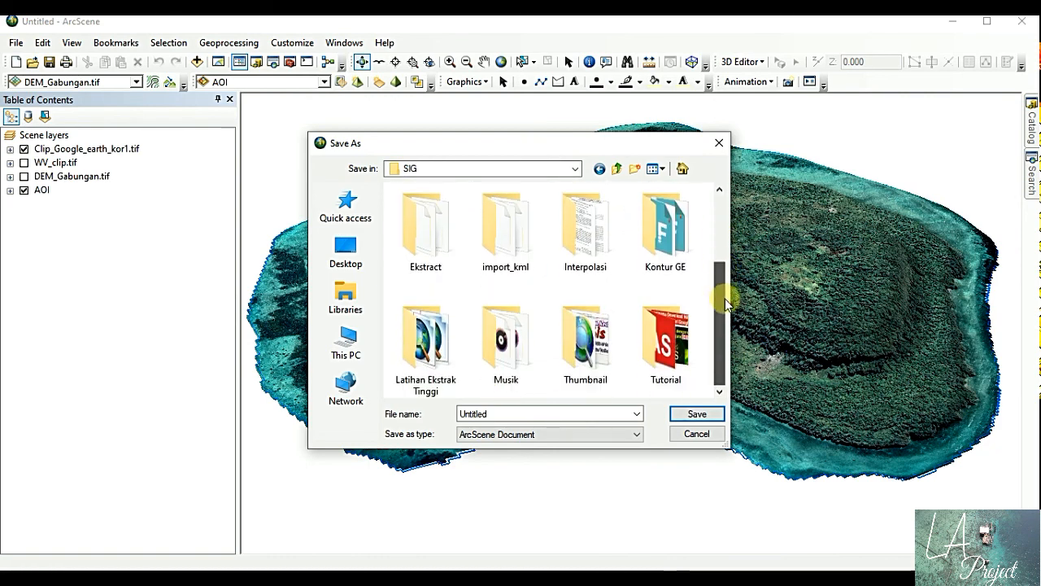
double_click(665, 337)
left_click(438, 243)
double_click(438, 243)
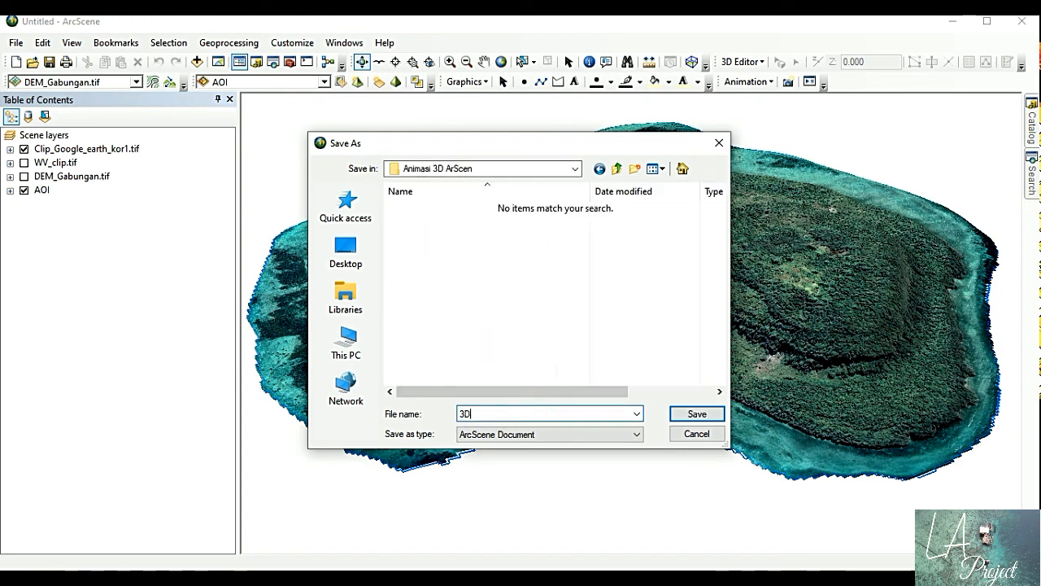
left_click(684, 417)
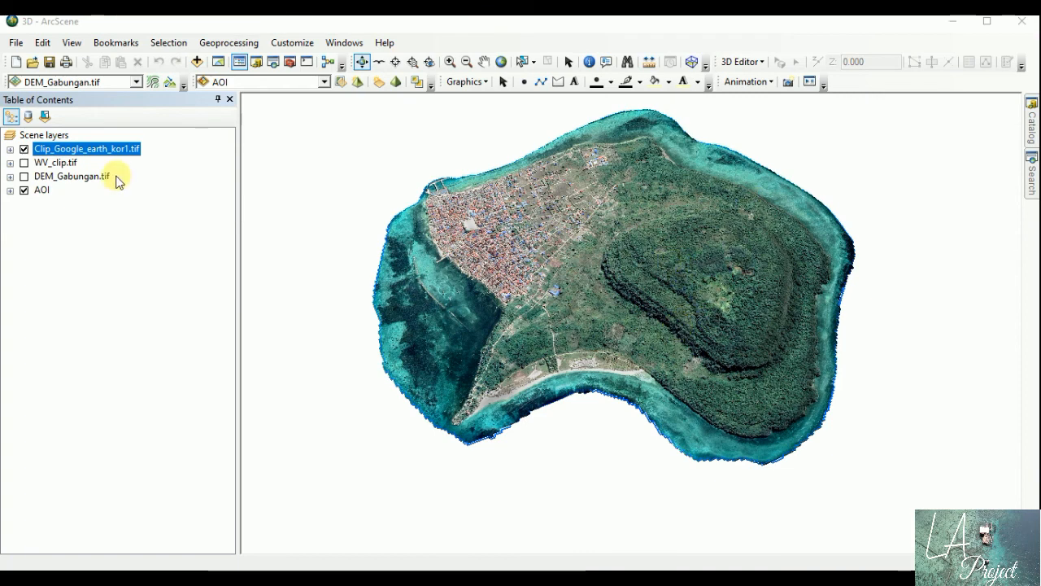
- Compare the WV, DEM and Google Earth layers by showing them in turn, ending with only DEM_Gabungan.tif and AOI displayed
left_click(24, 150)
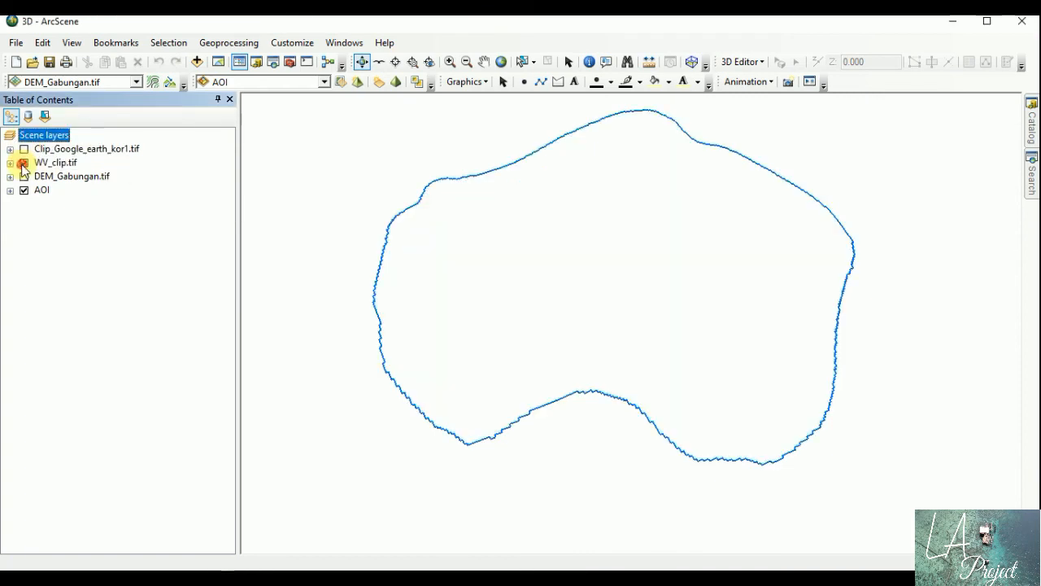
left_click(25, 163)
left_click(24, 176)
left_click(24, 163)
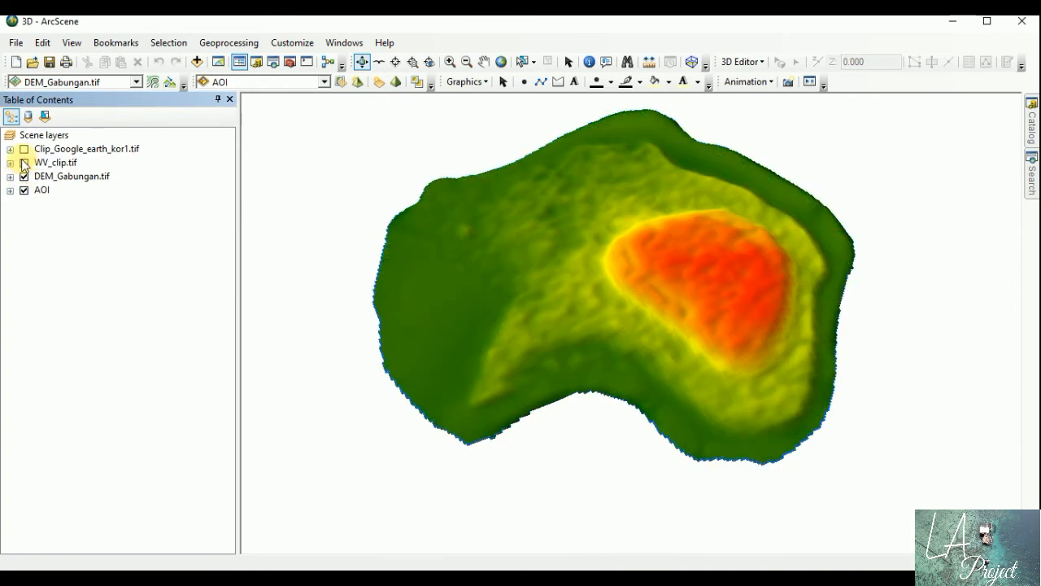
left_click(24, 176)
left_click(25, 163)
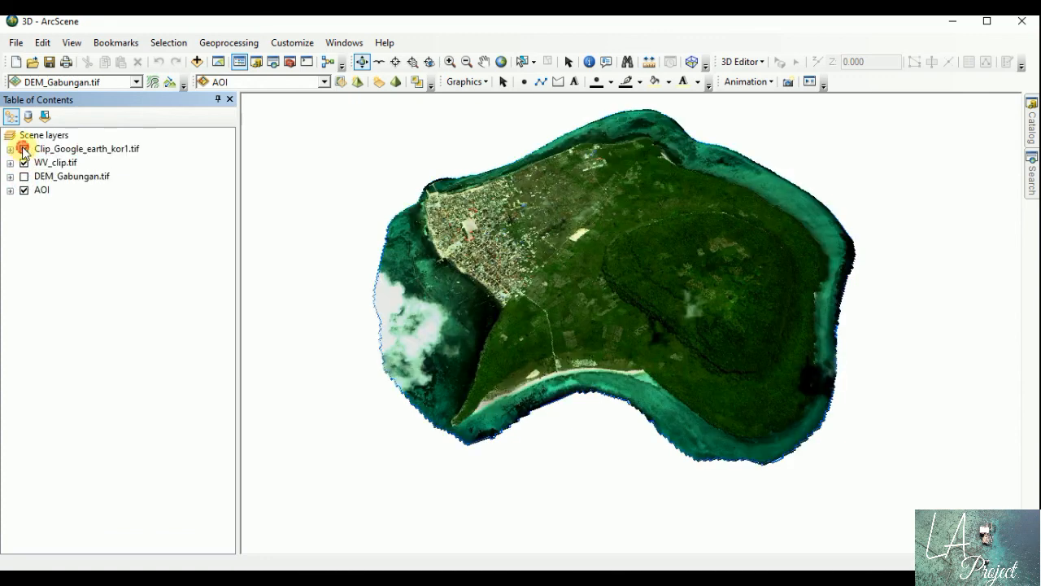
left_click(24, 150)
left_click(24, 163)
left_click(24, 150)
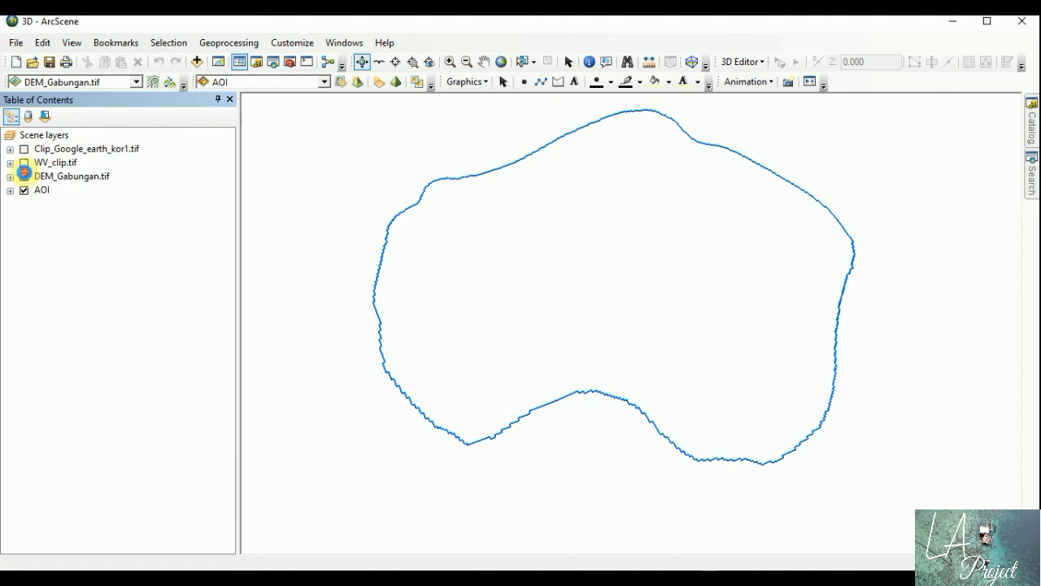
left_click(24, 175)
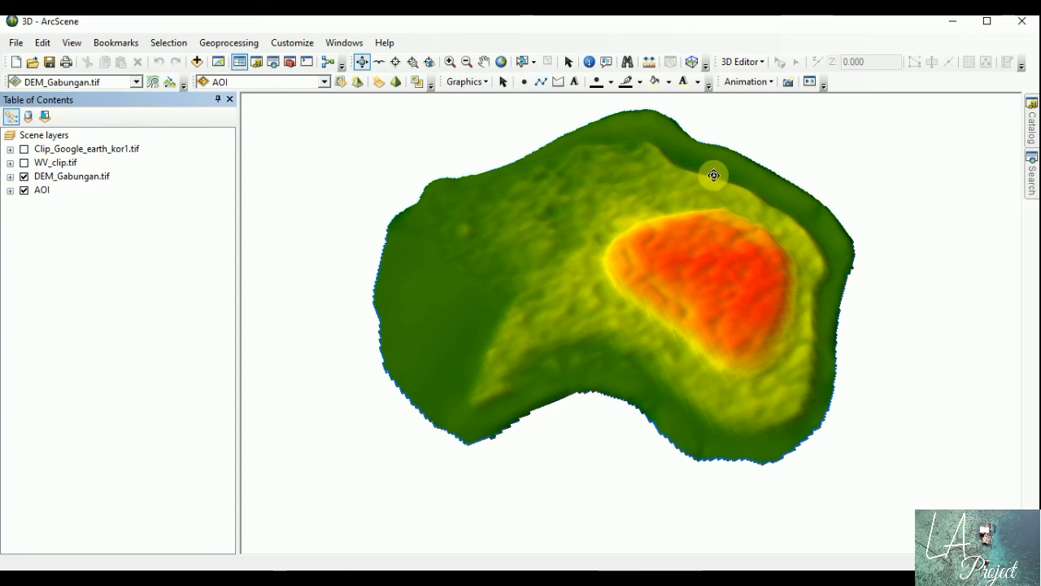
mouse_move(629, 268)
left_mouse_down()
mouse_move(623, 198)
mouse_move(646, 270)
left_mouse_up()
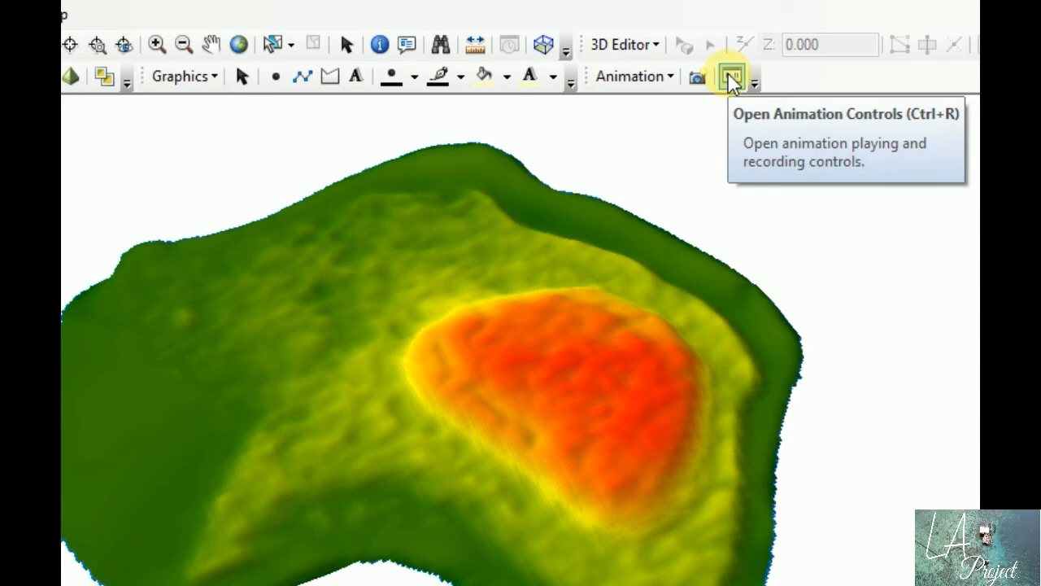
- Open the animation controls and set the play mode to Play once forward
left_click(732, 79)
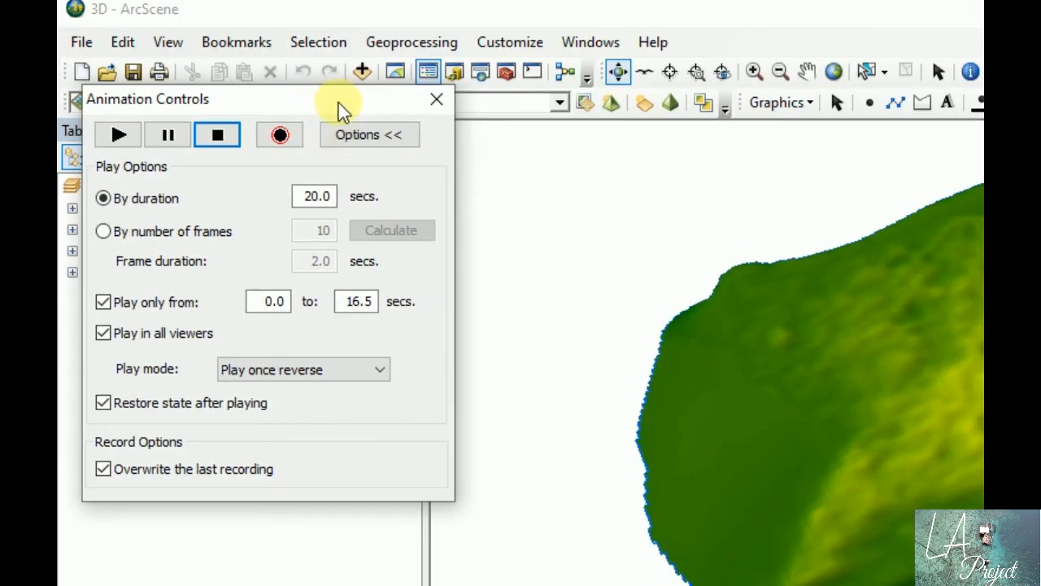
left_click_drag(338, 102, 362, 111)
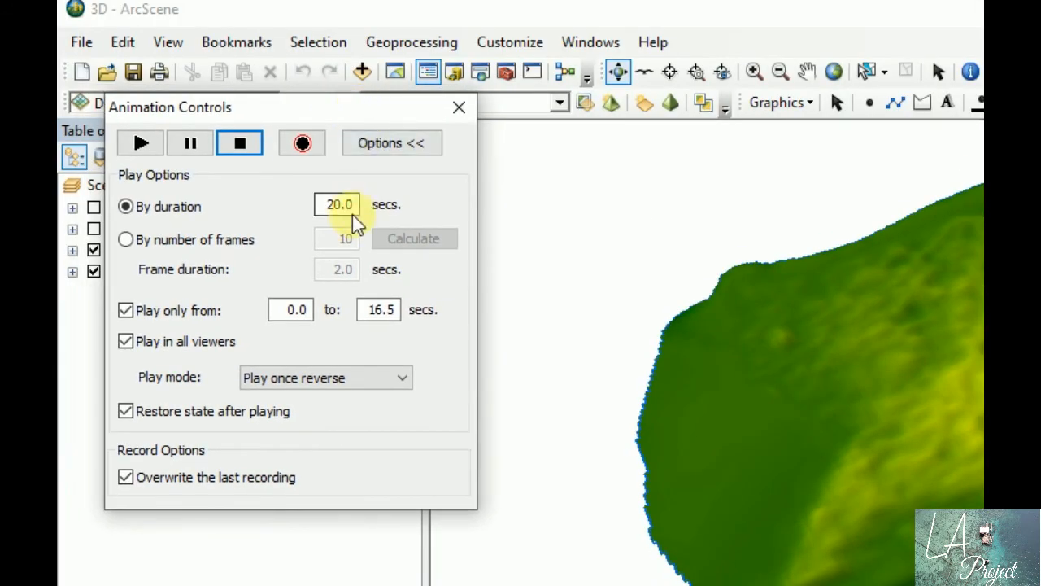
left_click(351, 377)
left_click(348, 398)
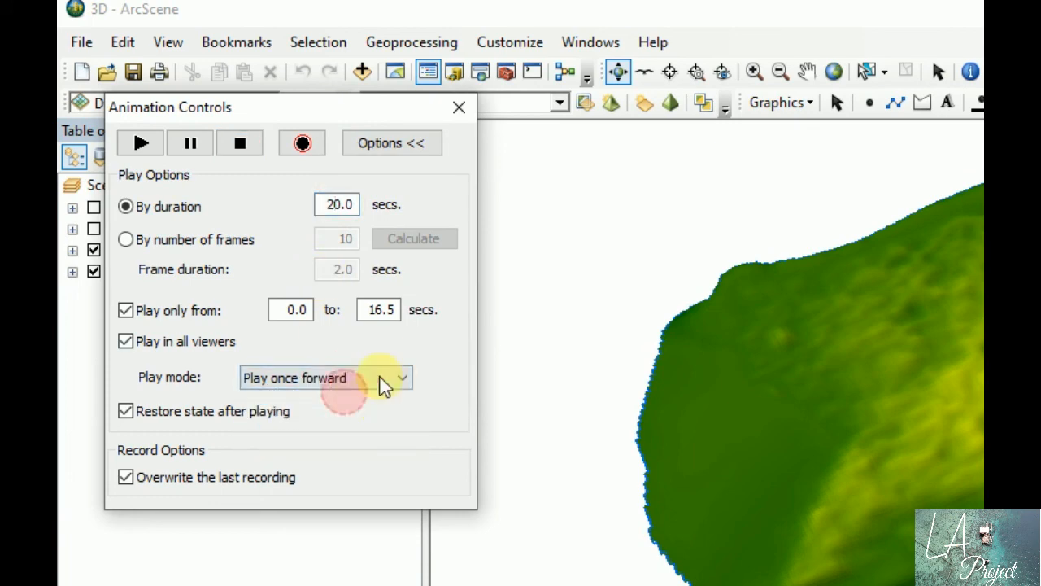
left_click(366, 379)
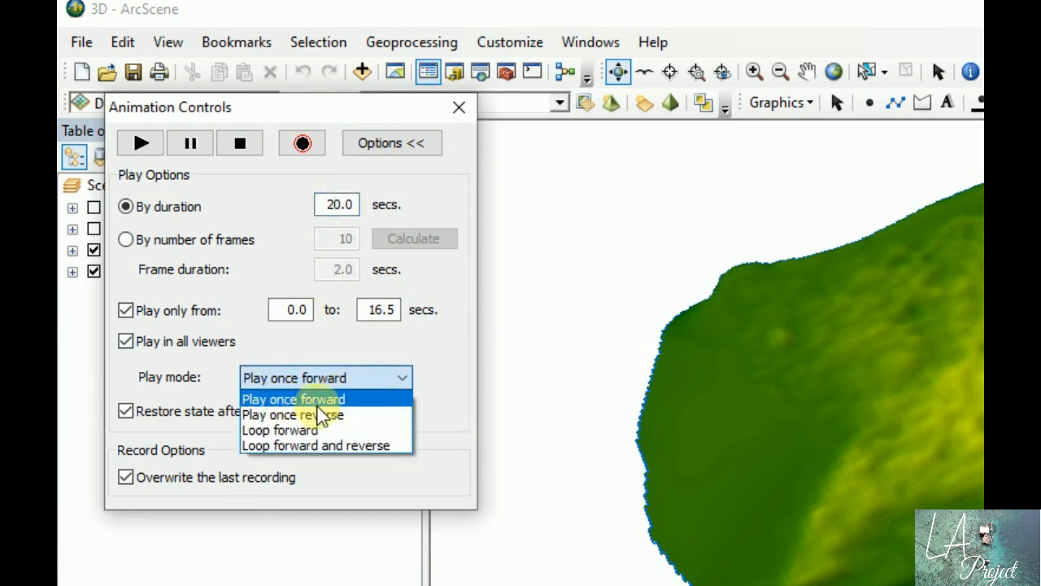
left_click(342, 340)
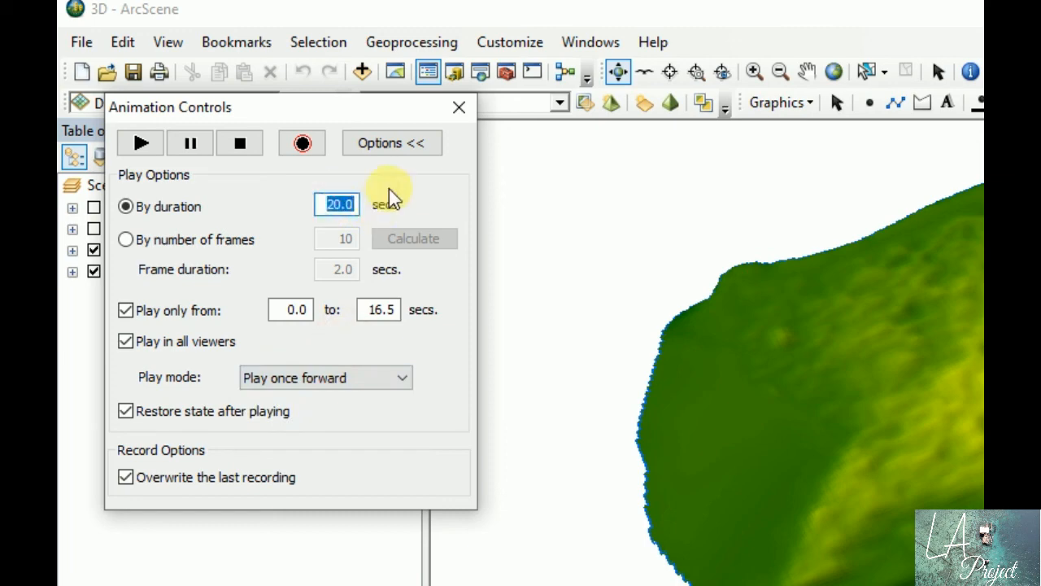
- Record an animation that orbits the DEM_Gabungan.tif surface through high and low viewing angles, and play the recording back
left_click(304, 144)
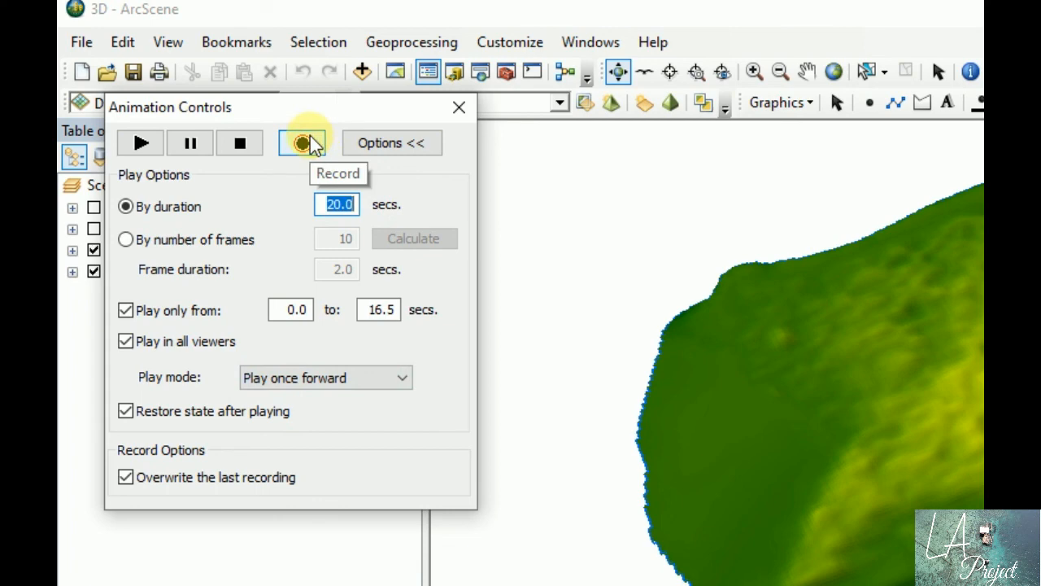
left_click(618, 73)
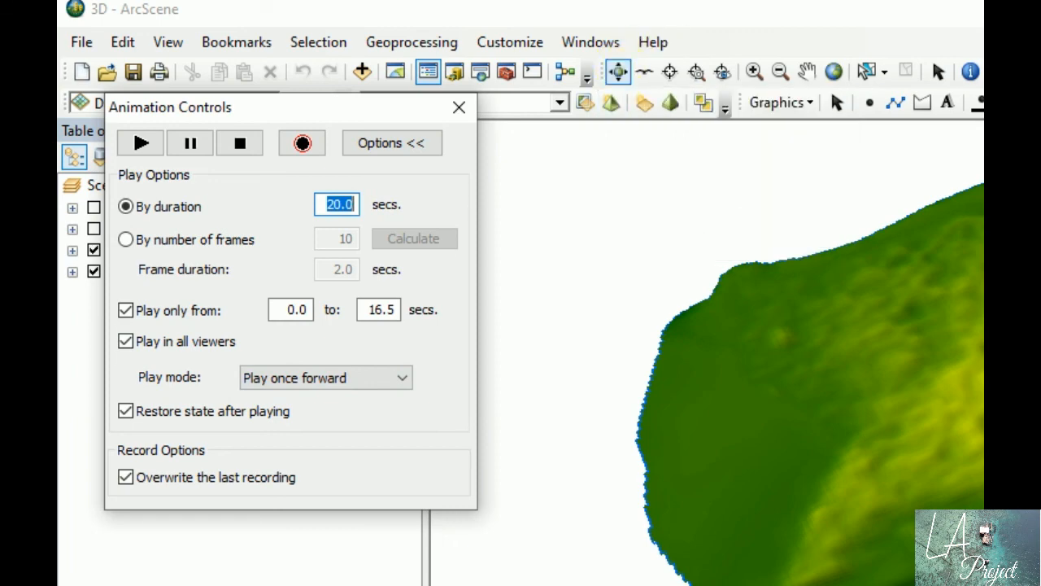
left_click_drag(797, 342, 821, 383)
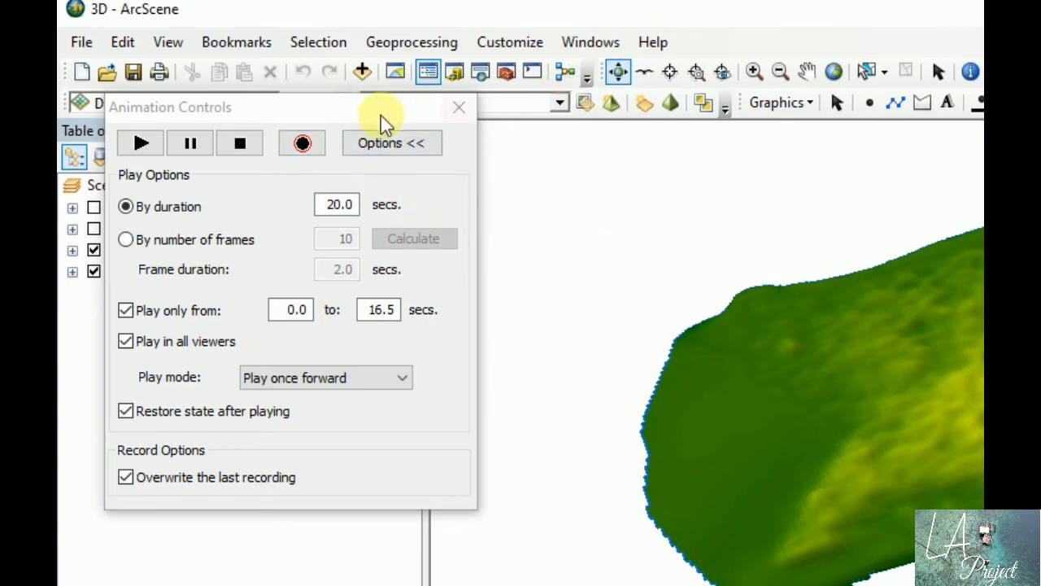
left_click(304, 144)
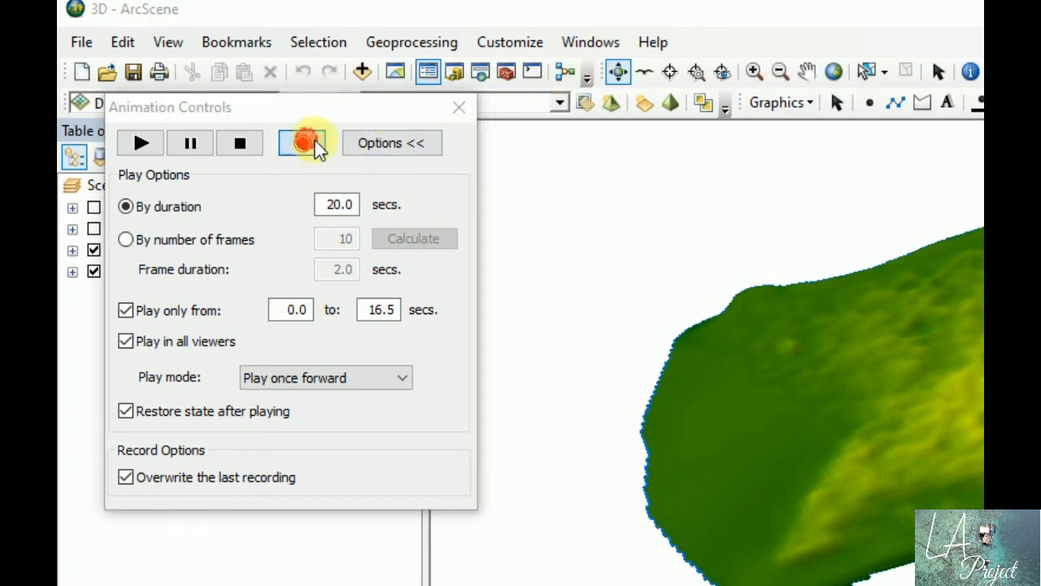
left_click(619, 74)
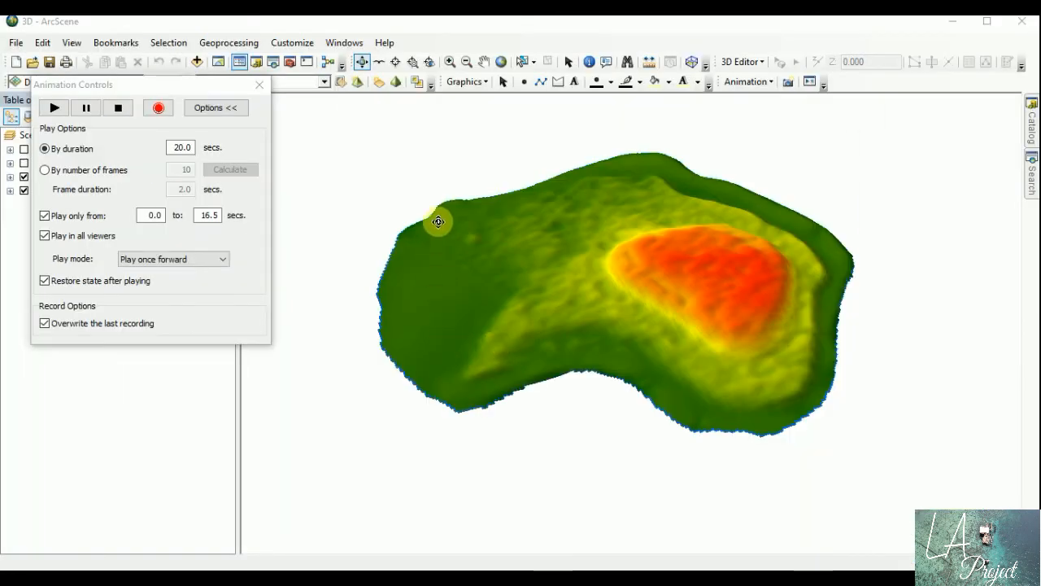
left_click_drag(438, 222, 790, 242)
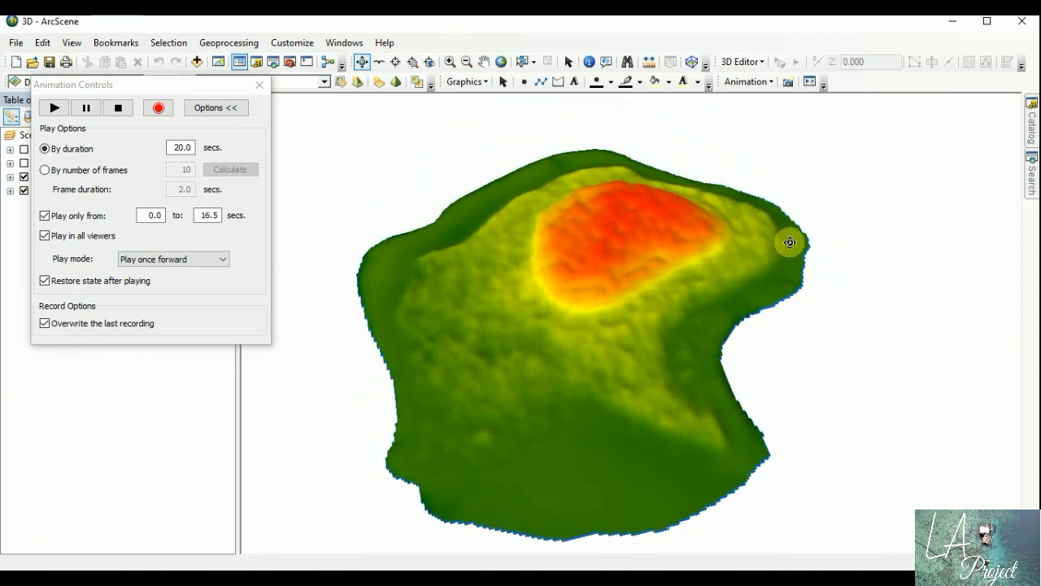
left_click_drag(415, 321, 863, 228)
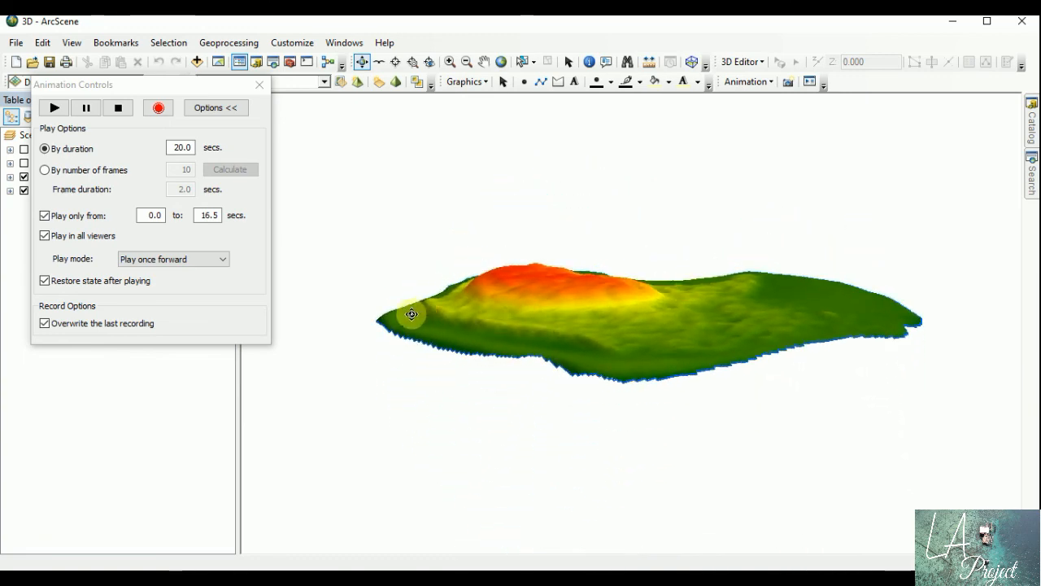
left_click_drag(412, 314, 803, 356)
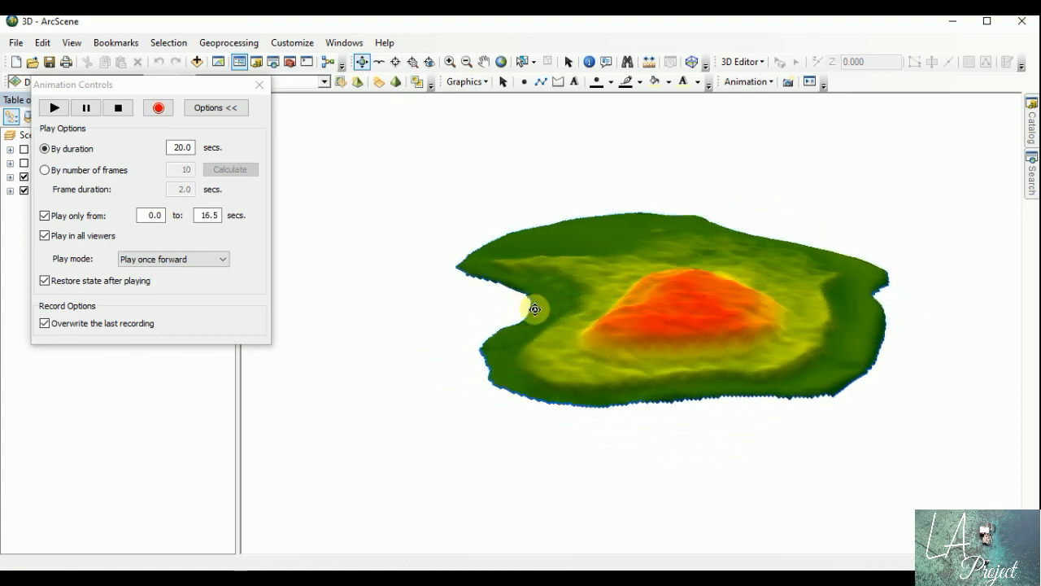
left_click_drag(555, 337, 820, 335)
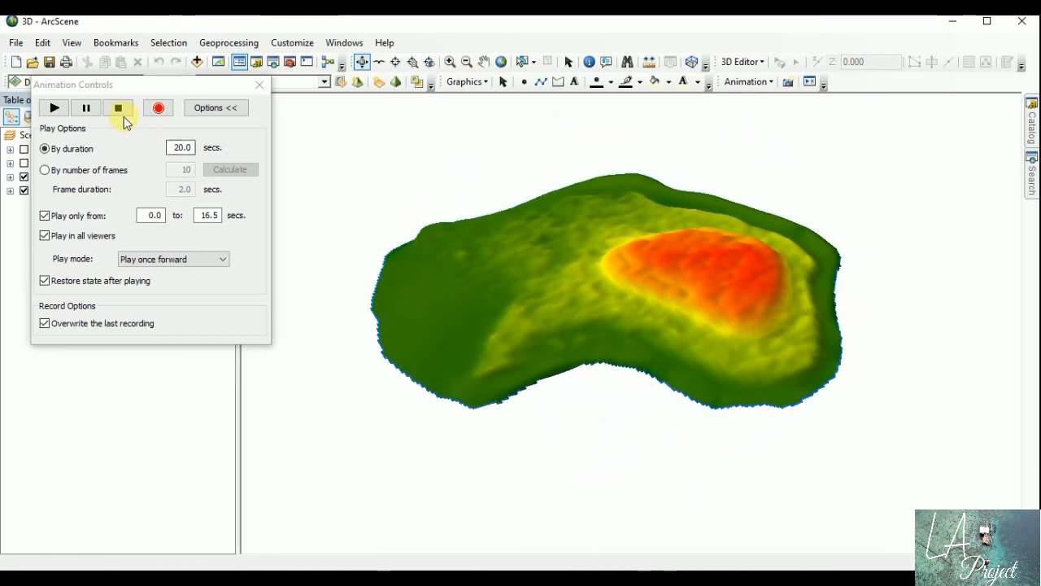
left_click(119, 110)
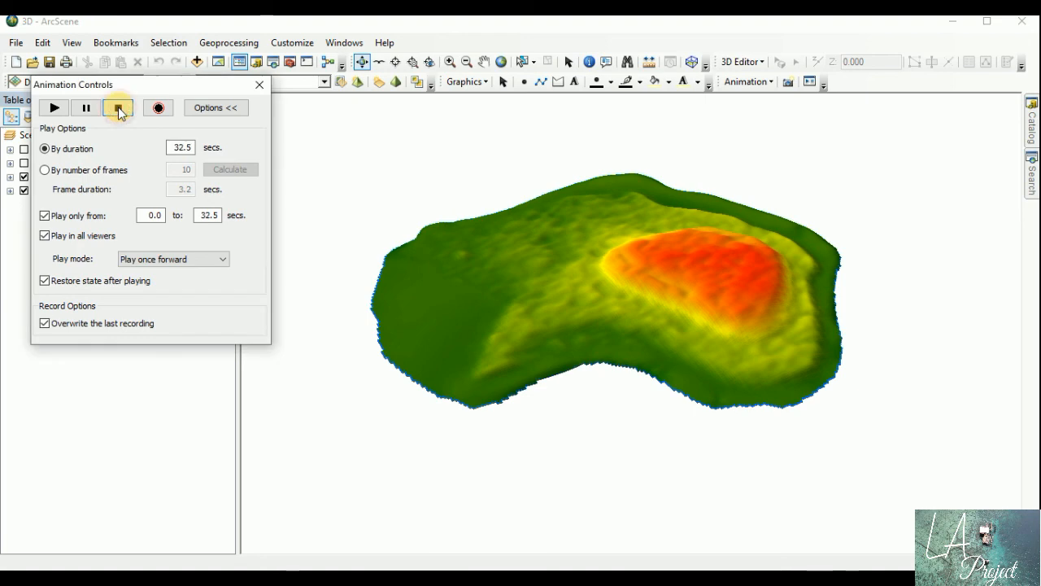
left_click(52, 109)
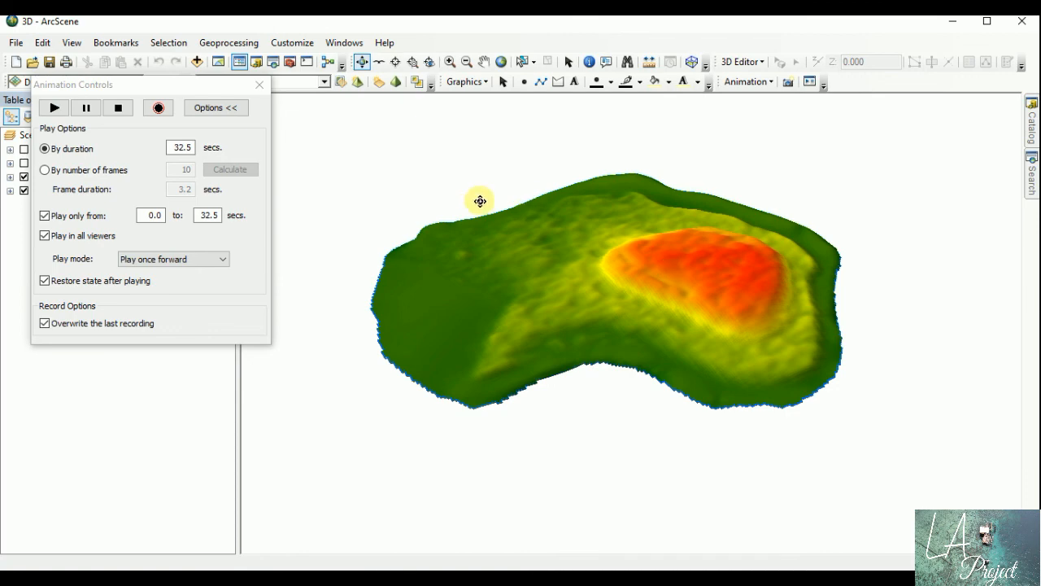
- Export the animation as an AVI in the Animasi 3D ArScen folder with a name beginning TOPO_, using the Microsoft Video 1 compressor
left_click(763, 83)
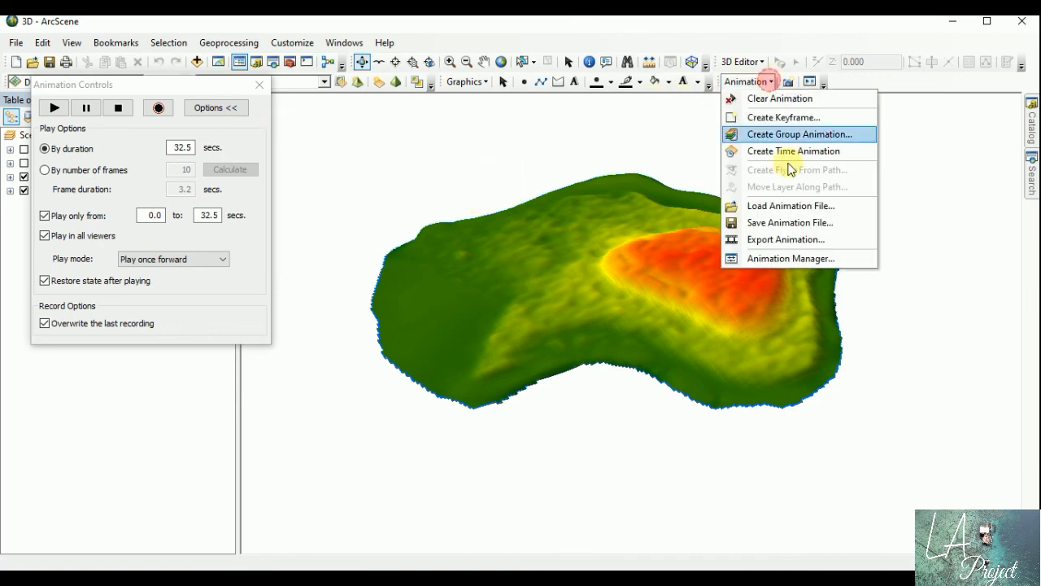
left_click(807, 245)
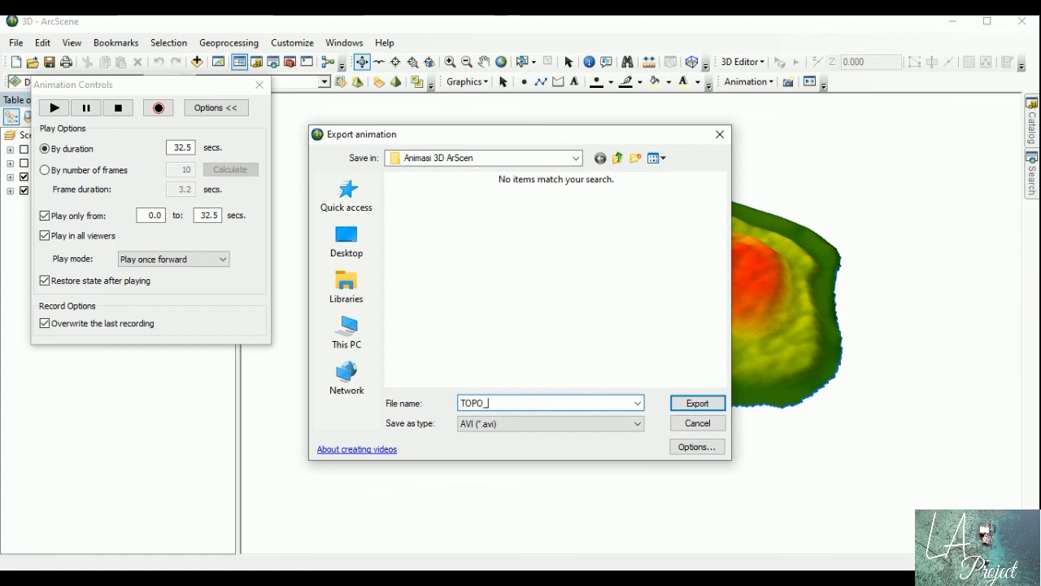
left_click(680, 407)
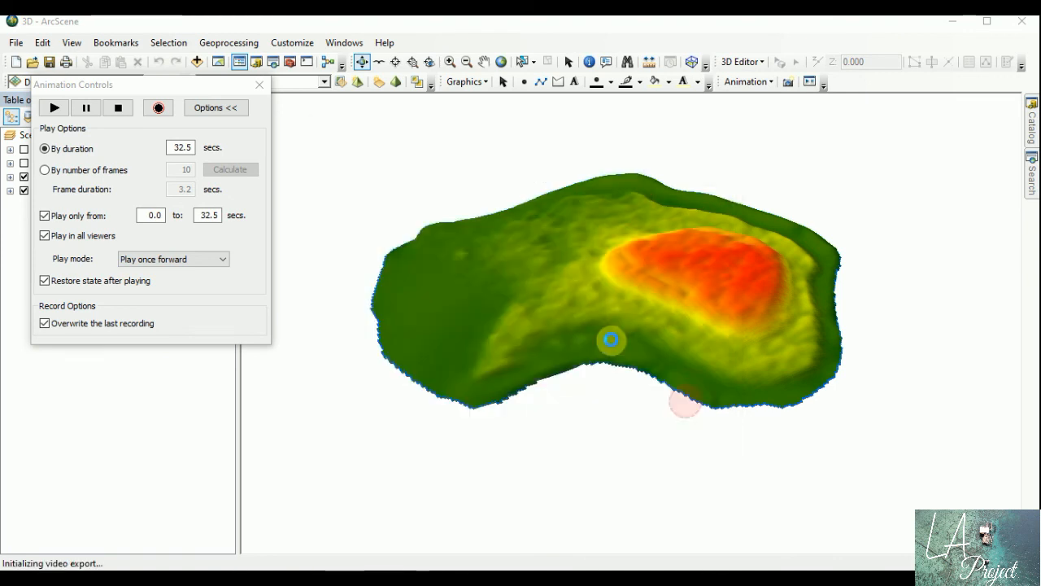
left_click(540, 280)
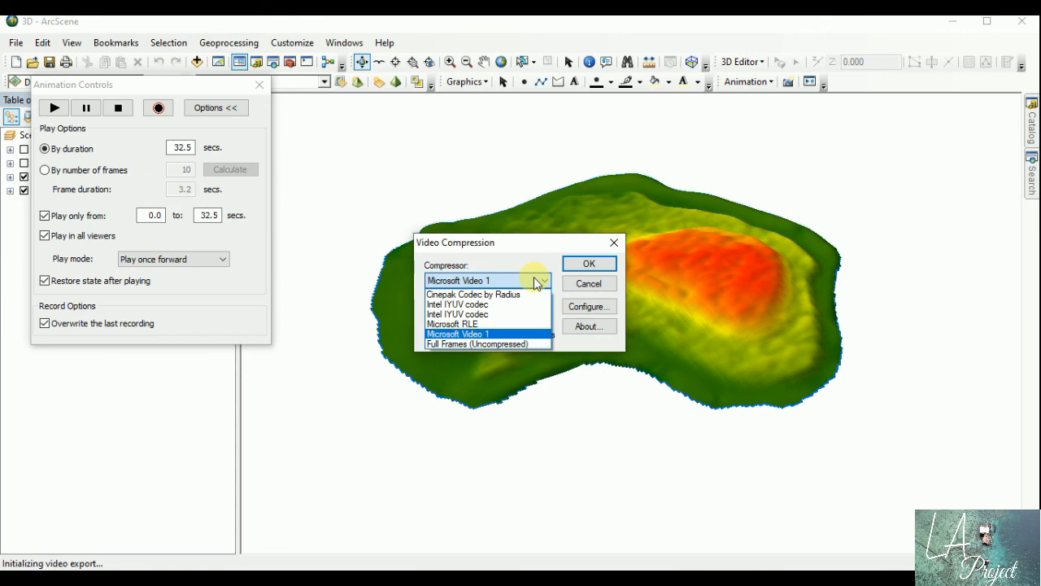
left_click(537, 281)
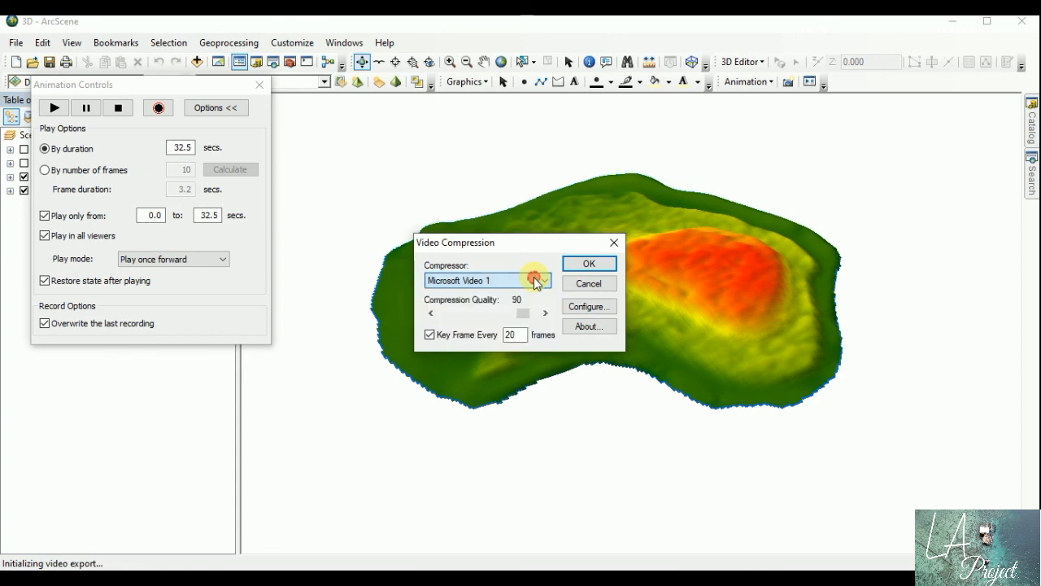
left_click(588, 266)
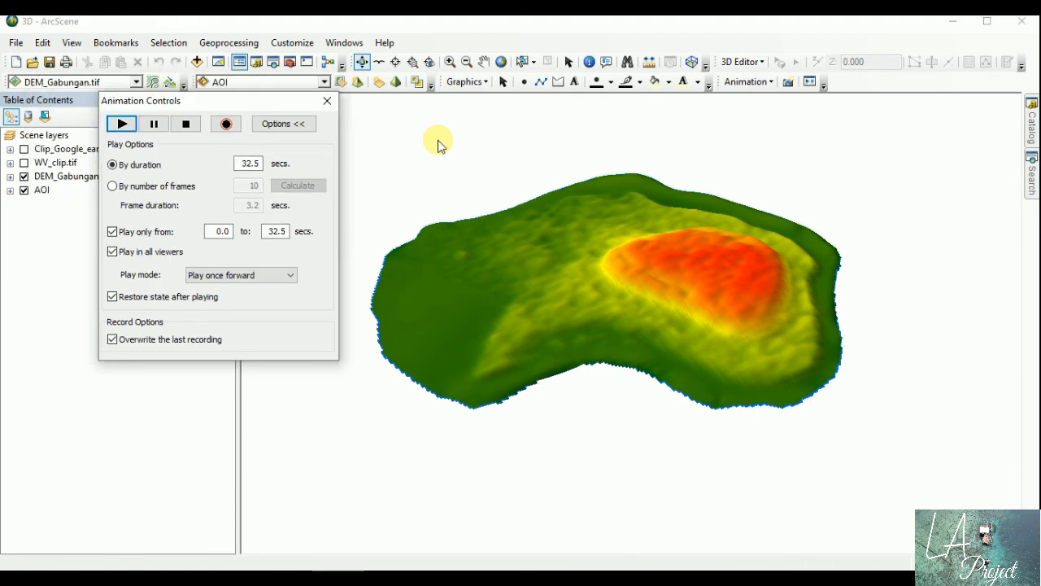
- Display WV_clip.tif in place of DEM_Gabungan.tif and choose Play once forward as the animation's play mode
left_click(24, 175)
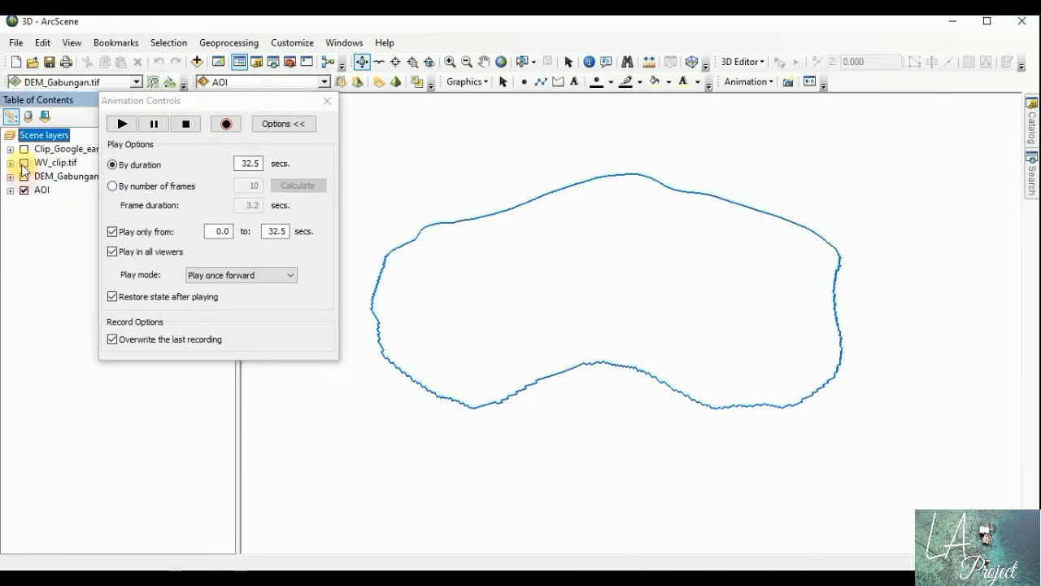
left_click(25, 162)
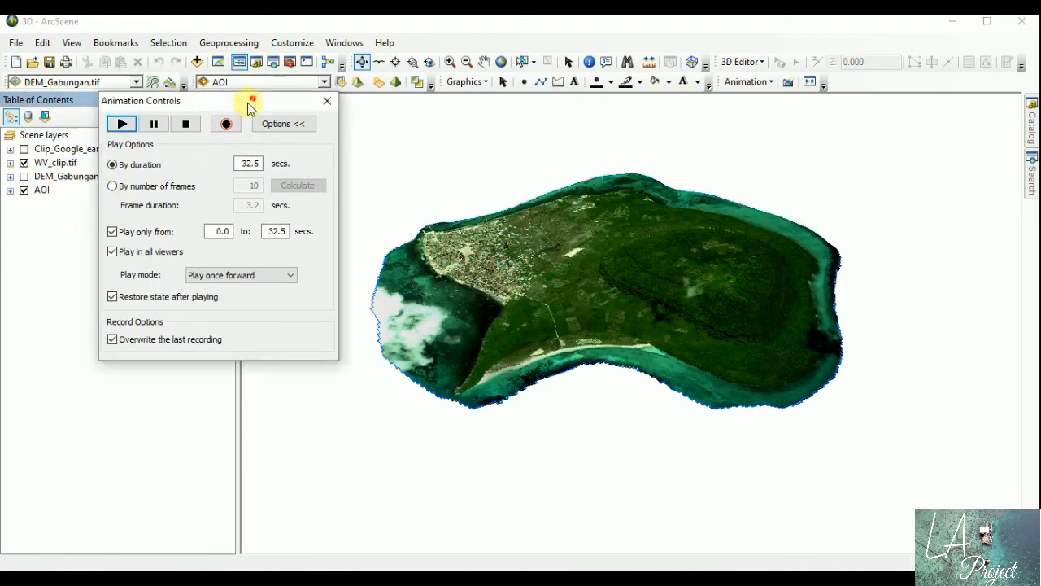
left_click_drag(251, 101, 187, 85)
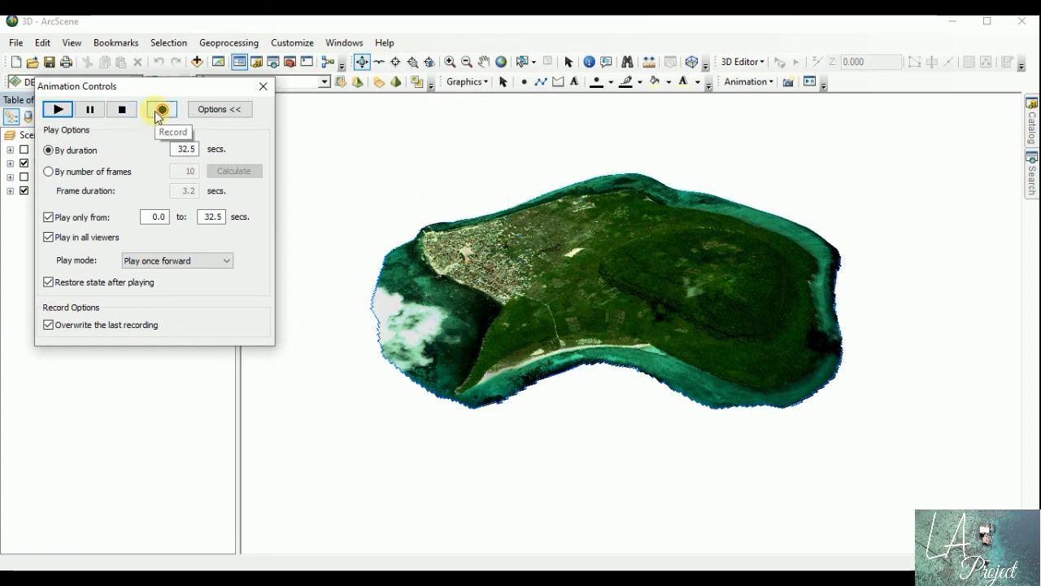
left_click(175, 261)
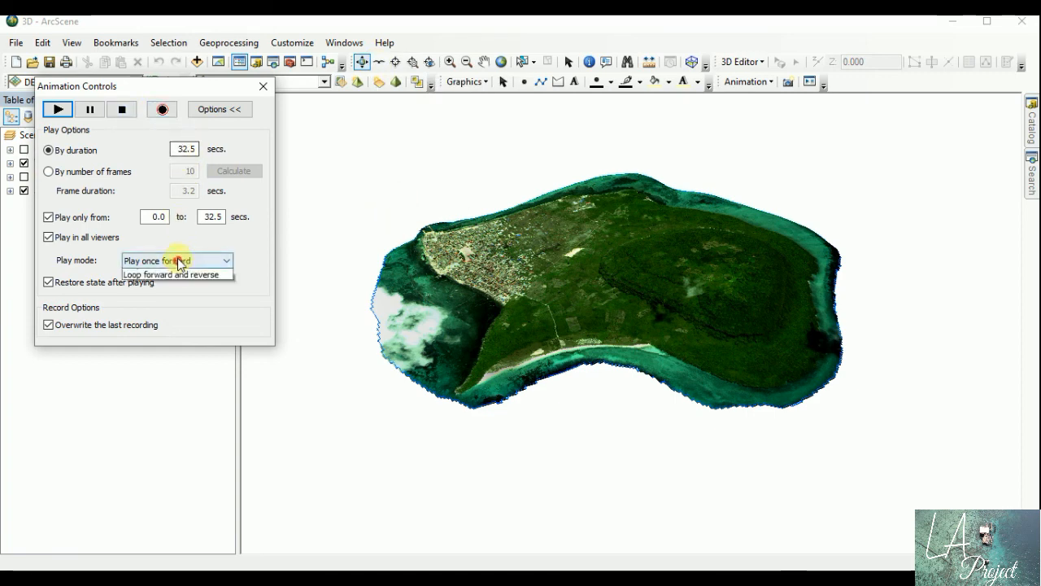
left_click(174, 272)
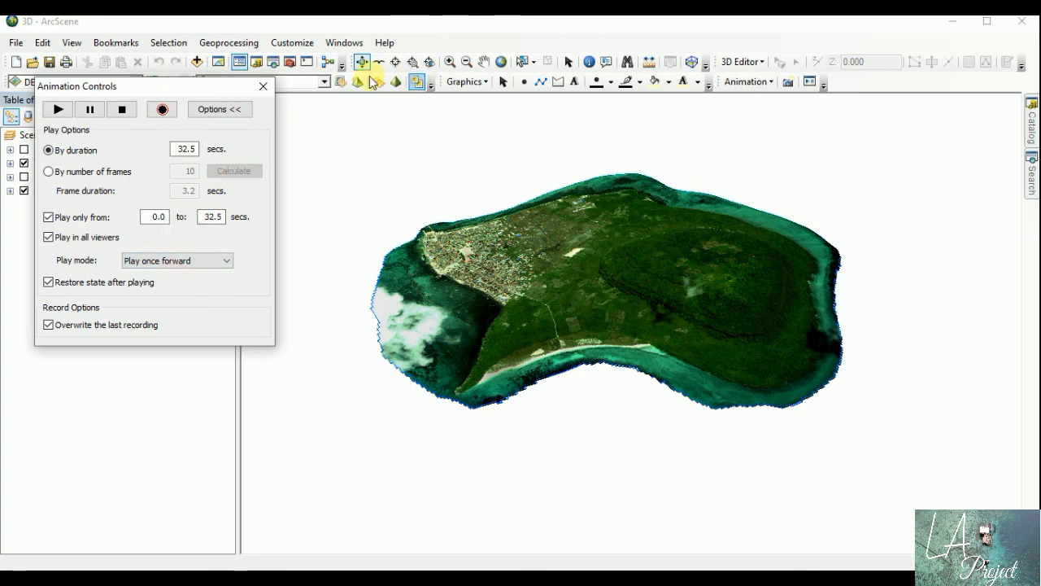
- Record a fly-through over the WV-draped island, raising the fly speed to 3, and play the recording back
left_click(162, 109)
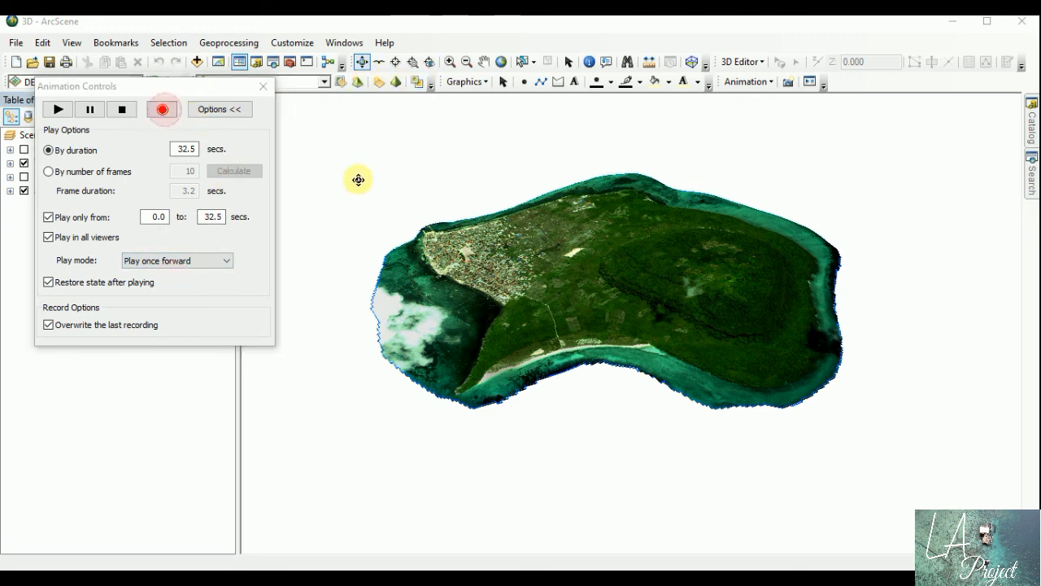
left_click(378, 62)
left_click(560, 339)
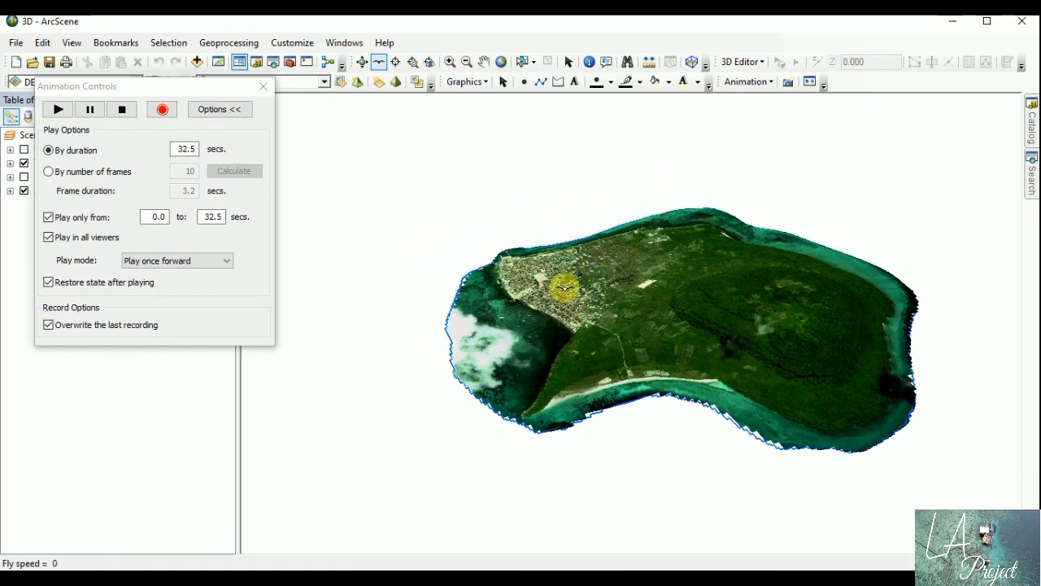
left_click(564, 288)
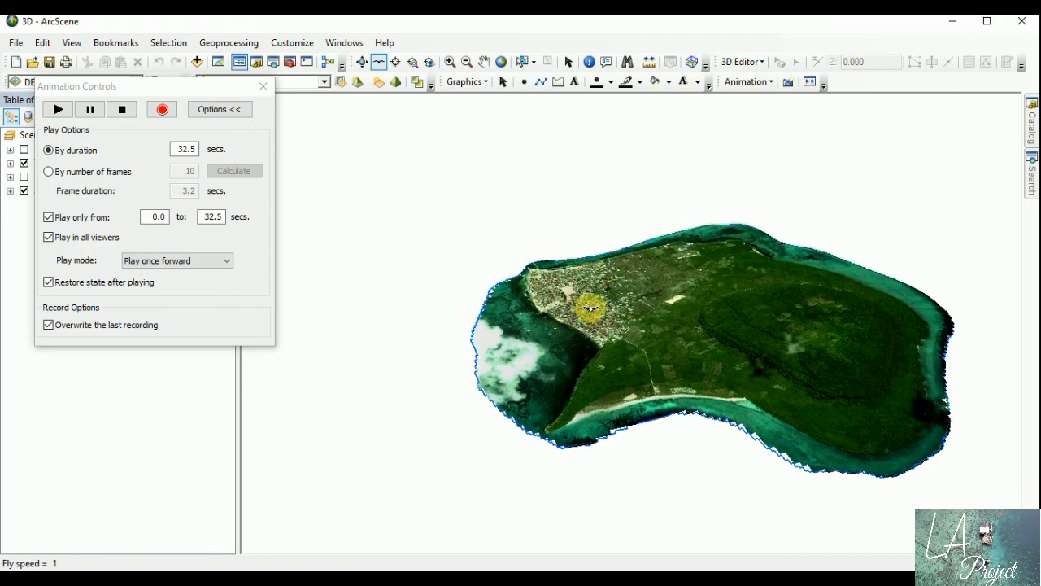
left_click(607, 309)
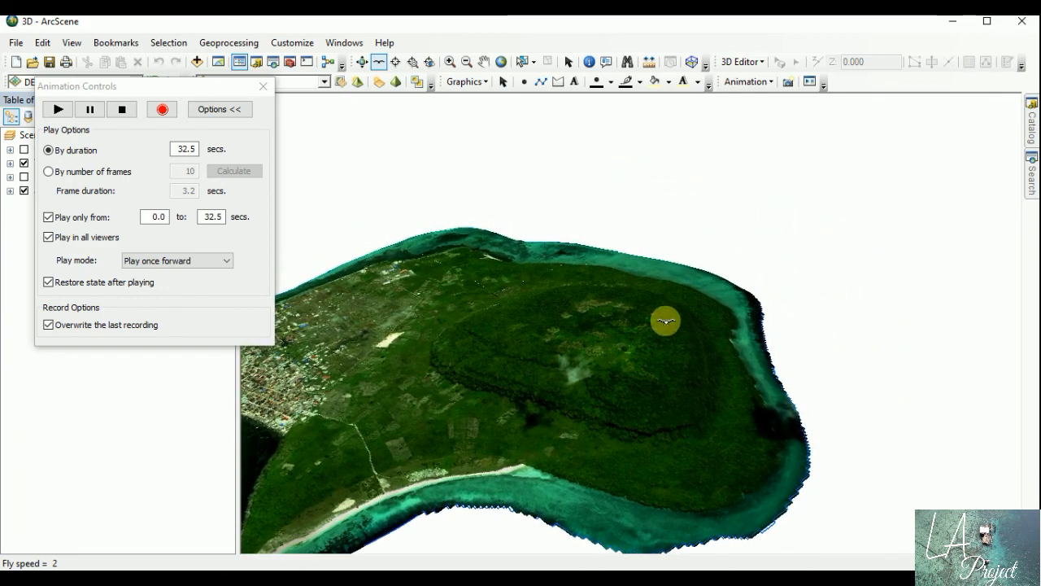
left_click(643, 316)
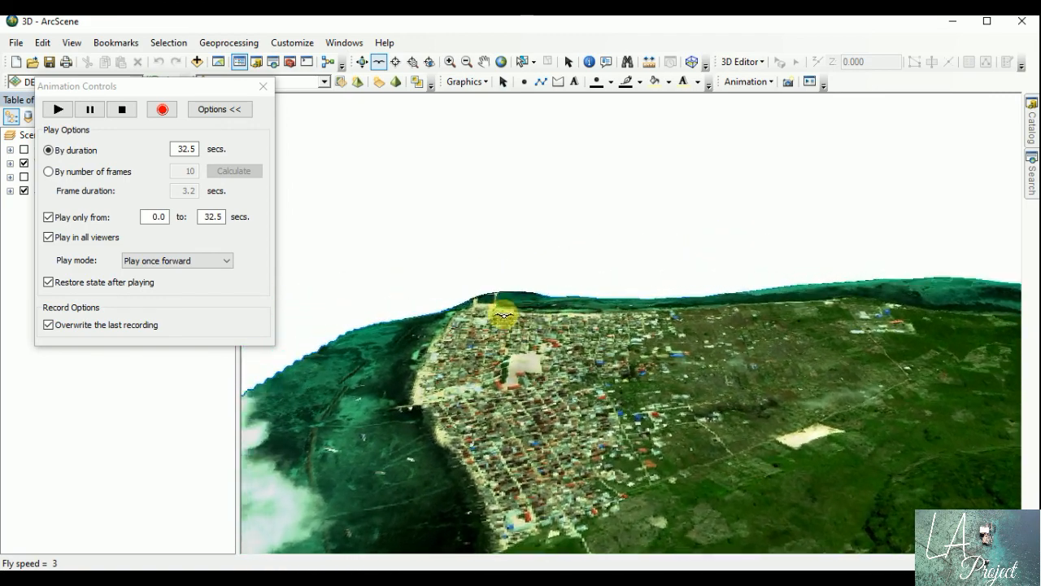
left_click(122, 110)
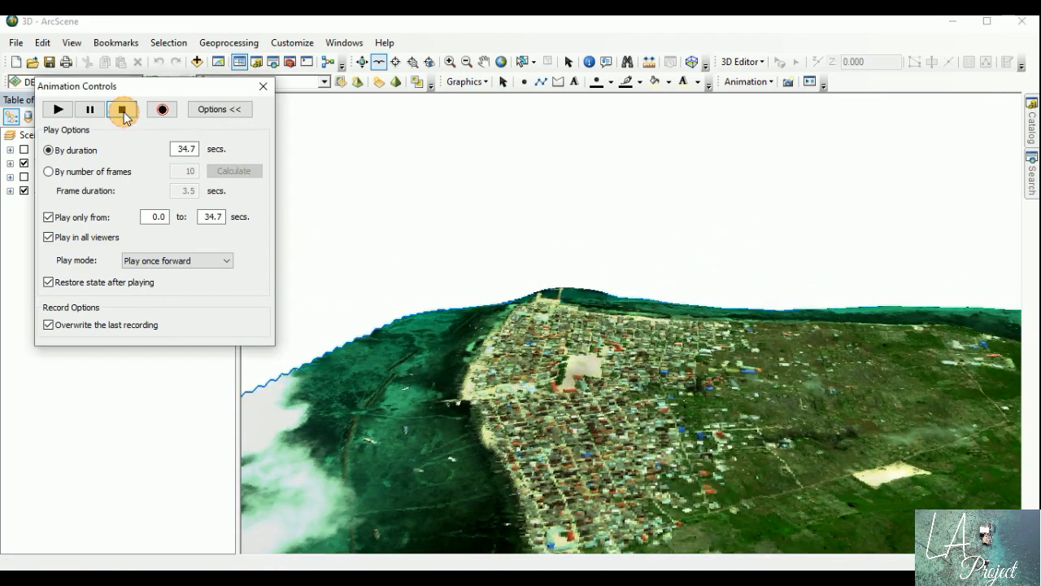
left_click(58, 109)
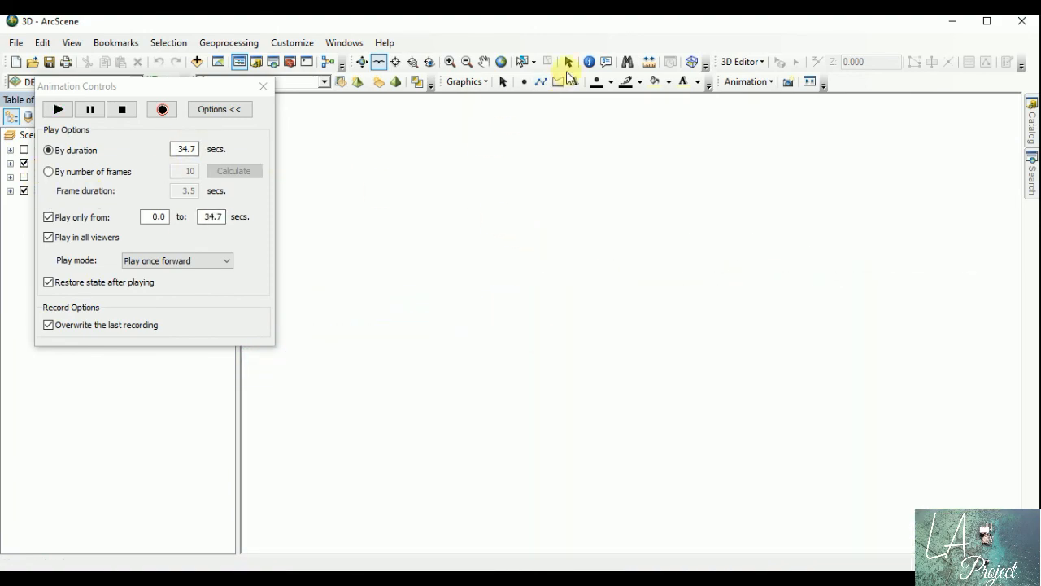
- Display Clip_Google_earth_kor1.tif in place of WV_clip.tif and return the view to the full extent of the scene
left_click(570, 62)
left_click(24, 163)
left_click(23, 150)
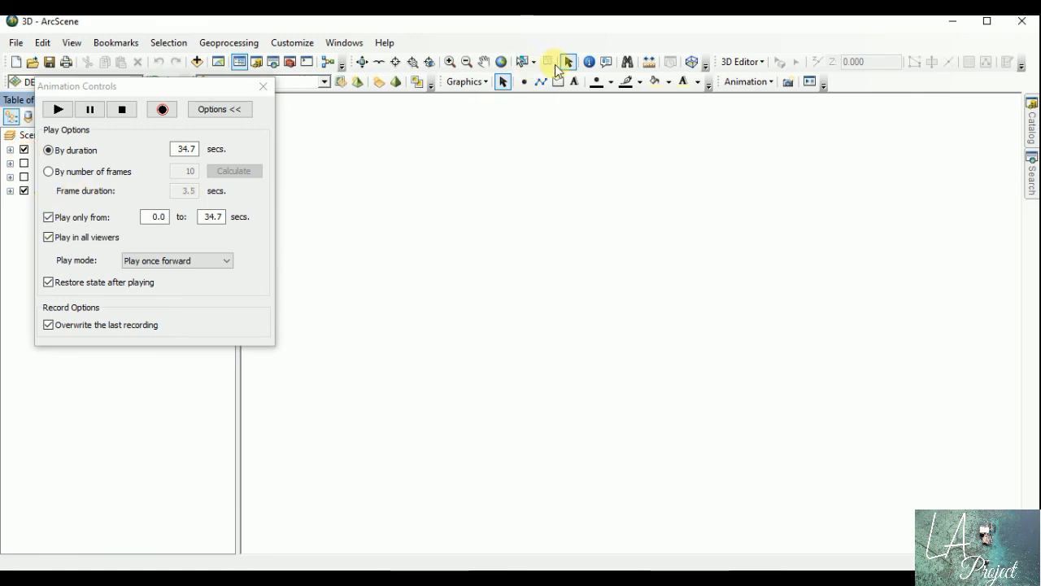
left_click(501, 63)
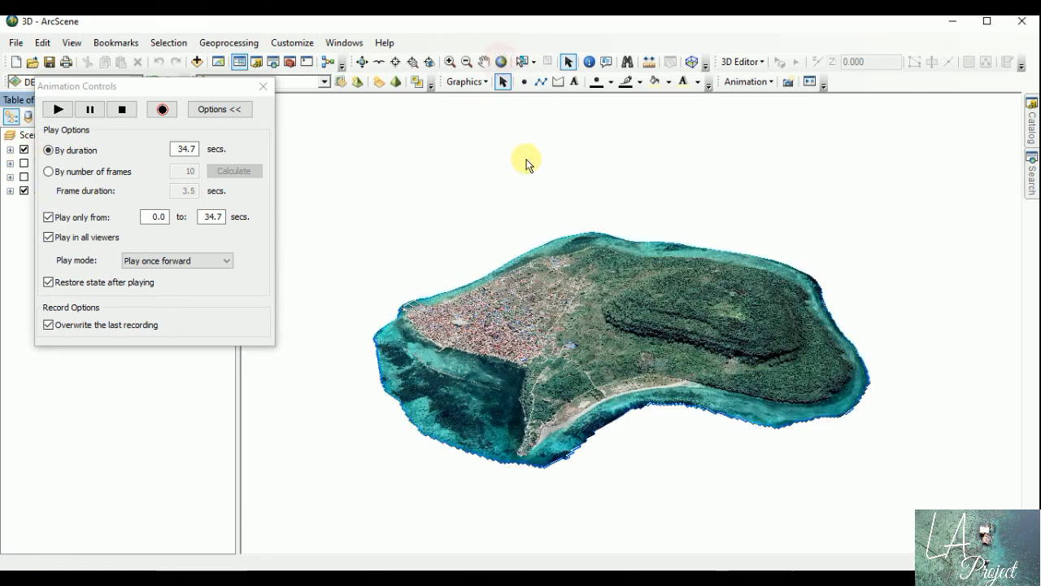
- Examine the Google Earth-draped island from several angles and up close along its beach, returning to the full extent
left_click(359, 64)
left_click_drag(750, 305, 534, 298)
left_click_drag(716, 361, 691, 398)
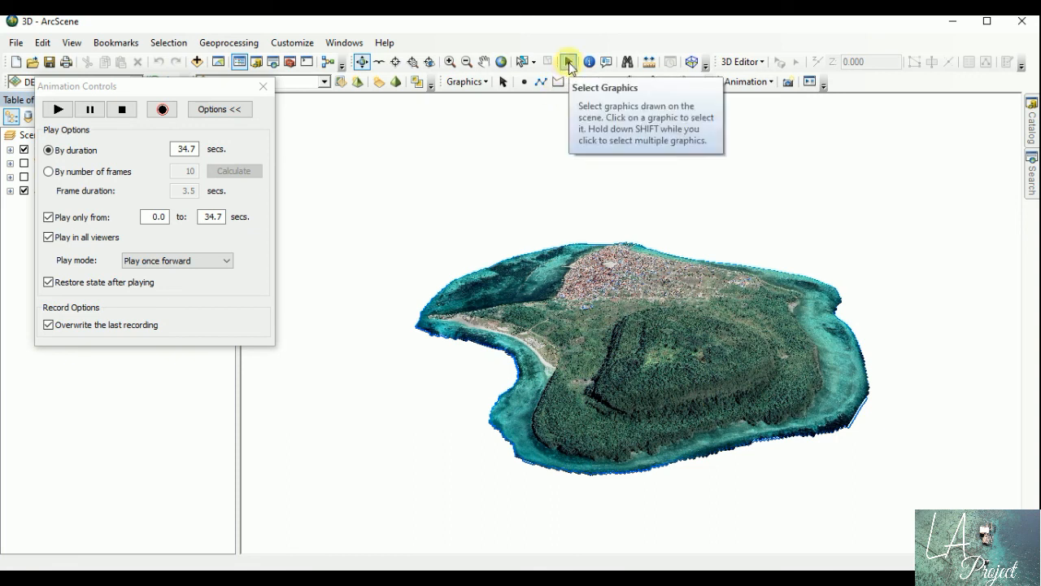
left_click(569, 62)
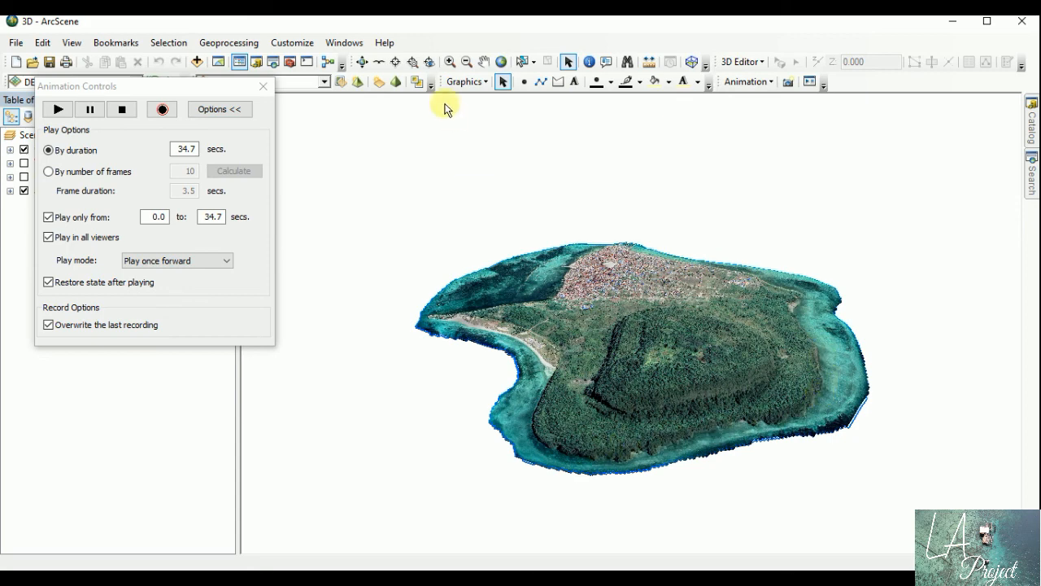
left_click(481, 62)
left_click_drag(467, 309, 642, 288)
left_click(362, 62)
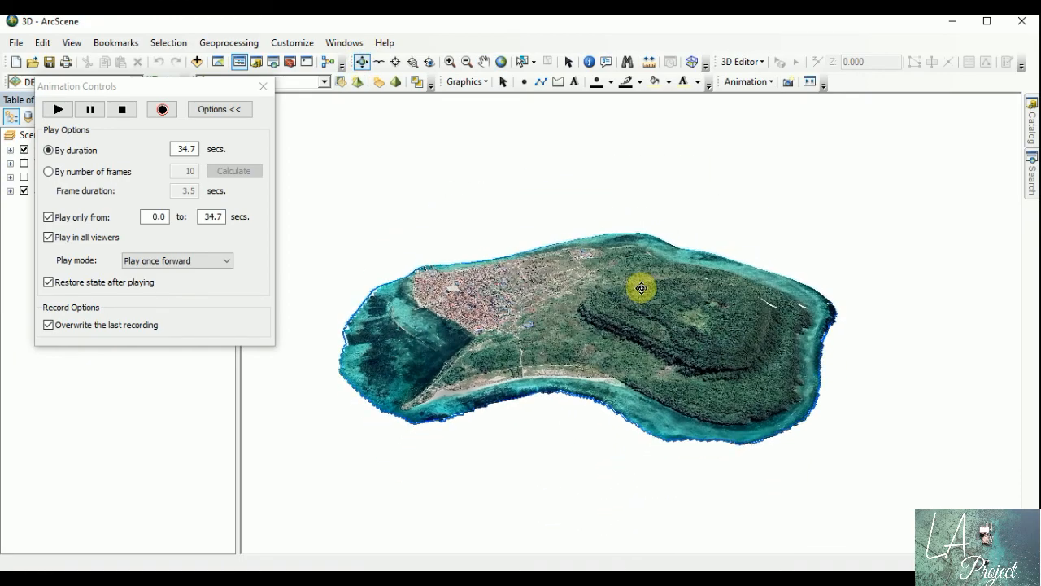
left_click(450, 62)
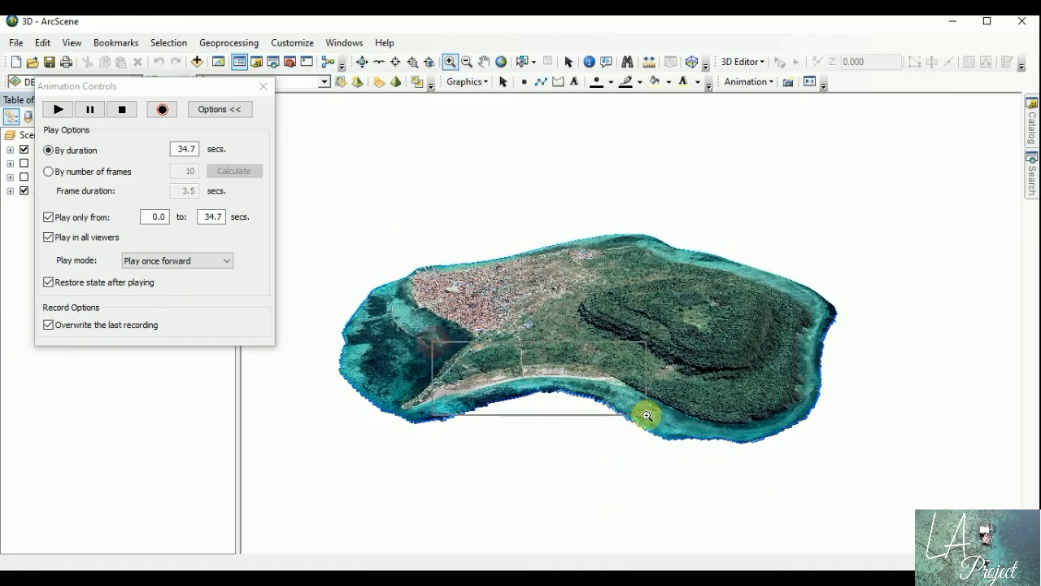
left_click(648, 421)
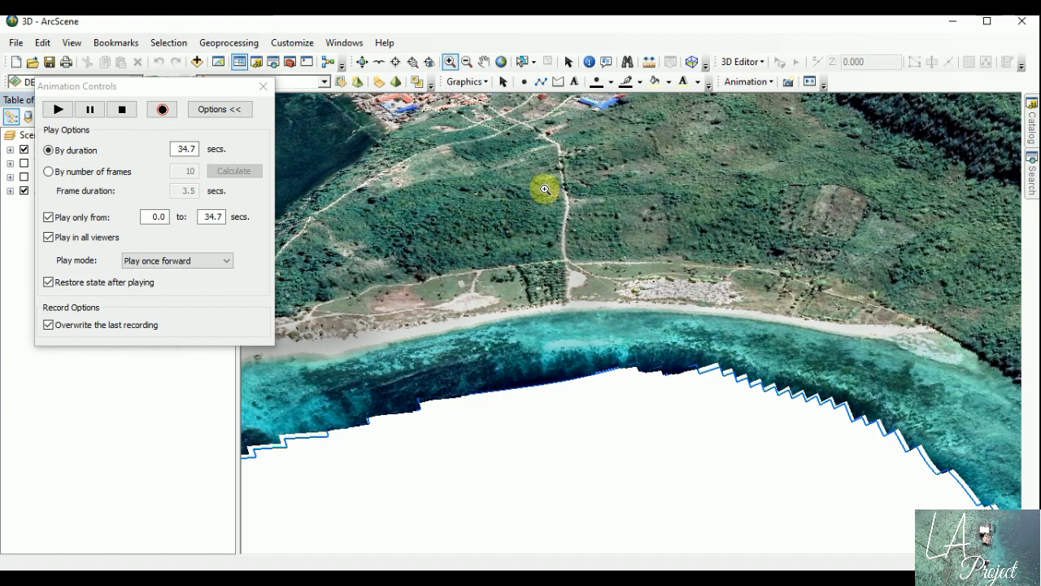
left_click(501, 62)
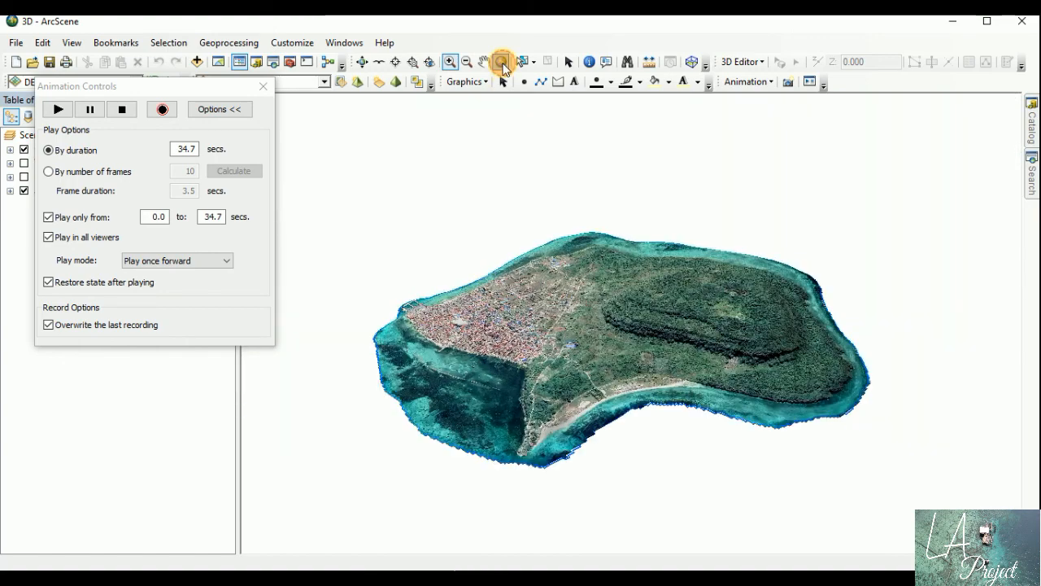
- Record a fly-through over the Google Earth-draped island from the forested hill to the settlement and play the recording back
left_click(362, 62)
left_click_drag(855, 367, 497, 367)
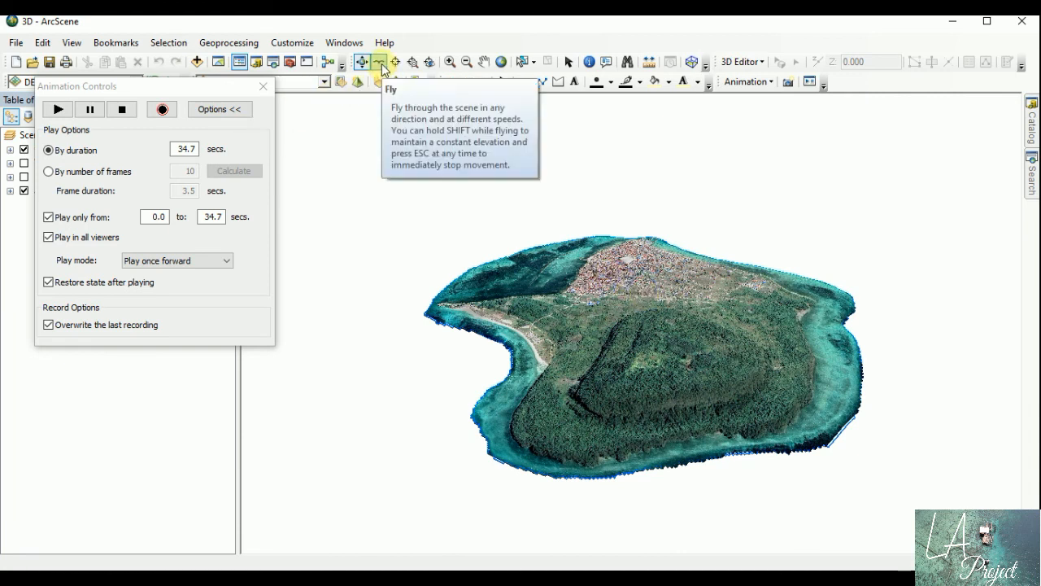
left_click(165, 110)
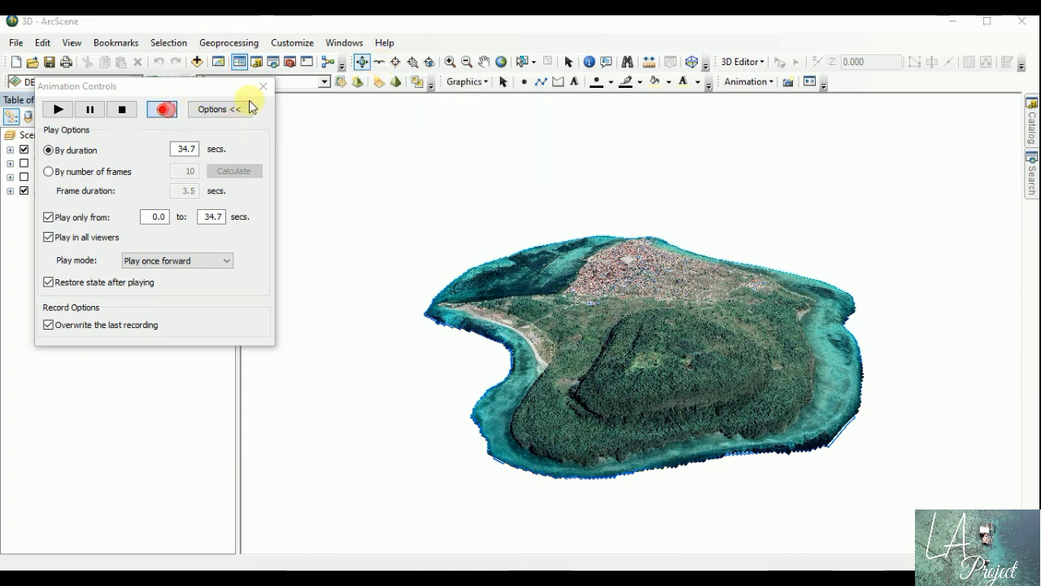
left_click(380, 62)
left_click(667, 361)
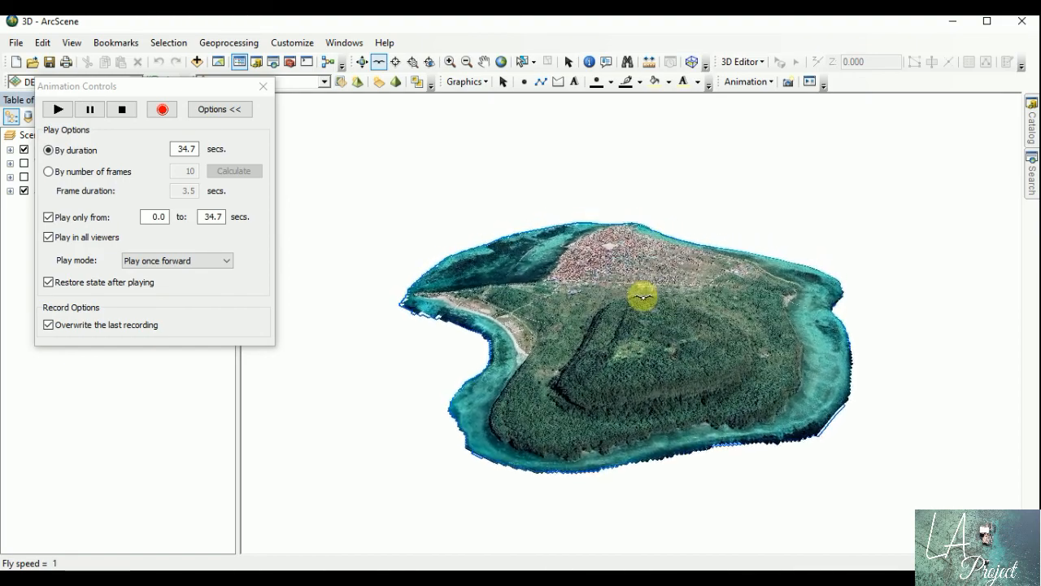
left_click(643, 297)
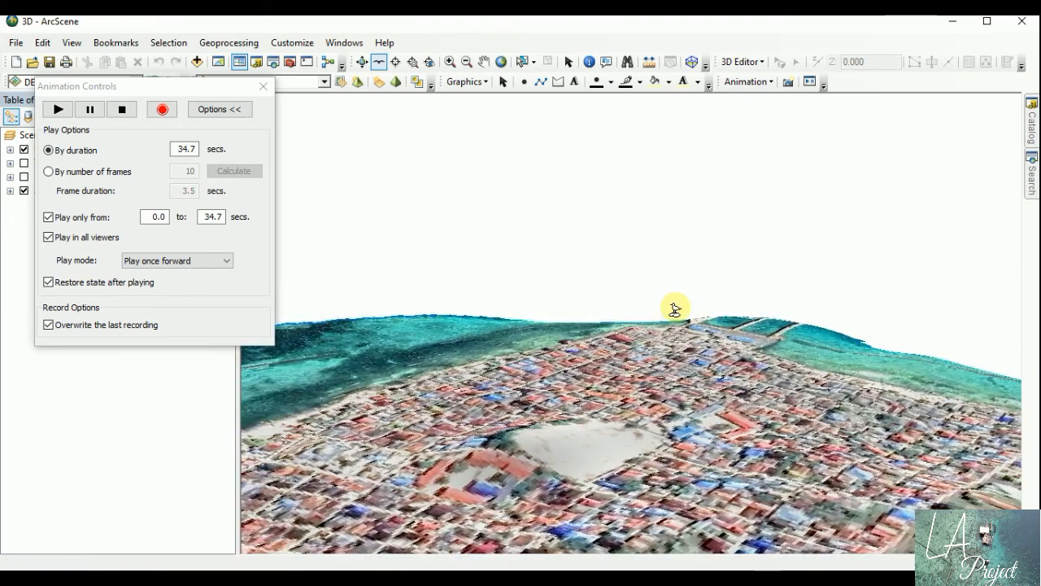
left_click(118, 110)
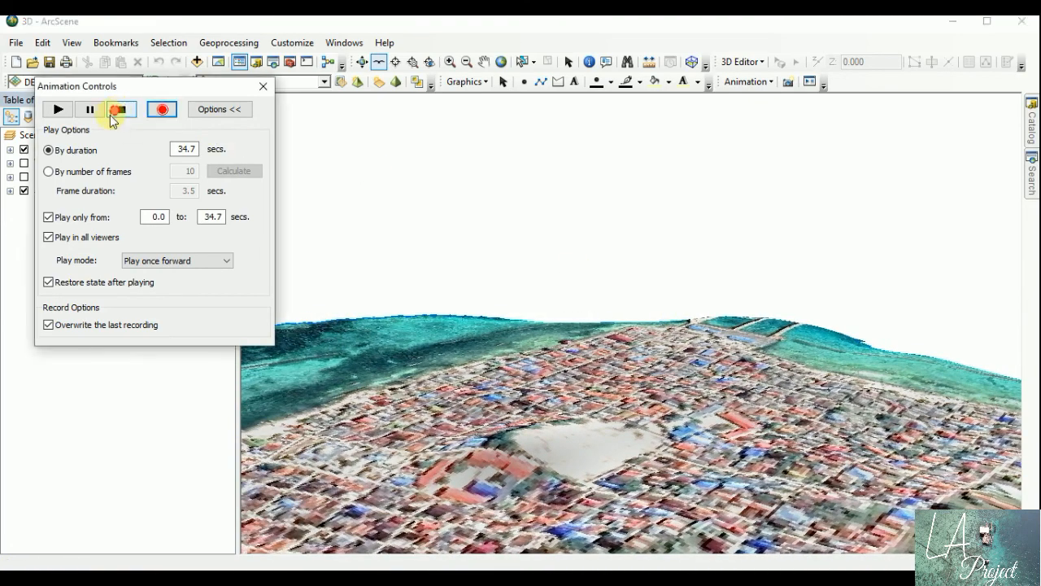
left_click(49, 111)
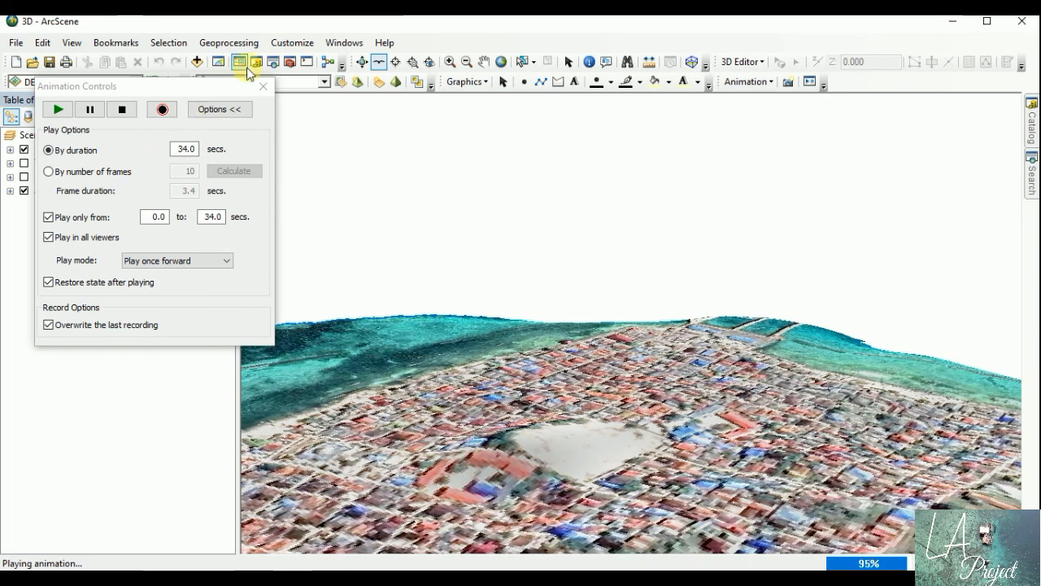
- Export the animation as the AVI file GE_mov in the Animasi 3D ArScen folder, using the Microsoft Video 1 compressor
left_click(749, 81)
left_click(515, 249)
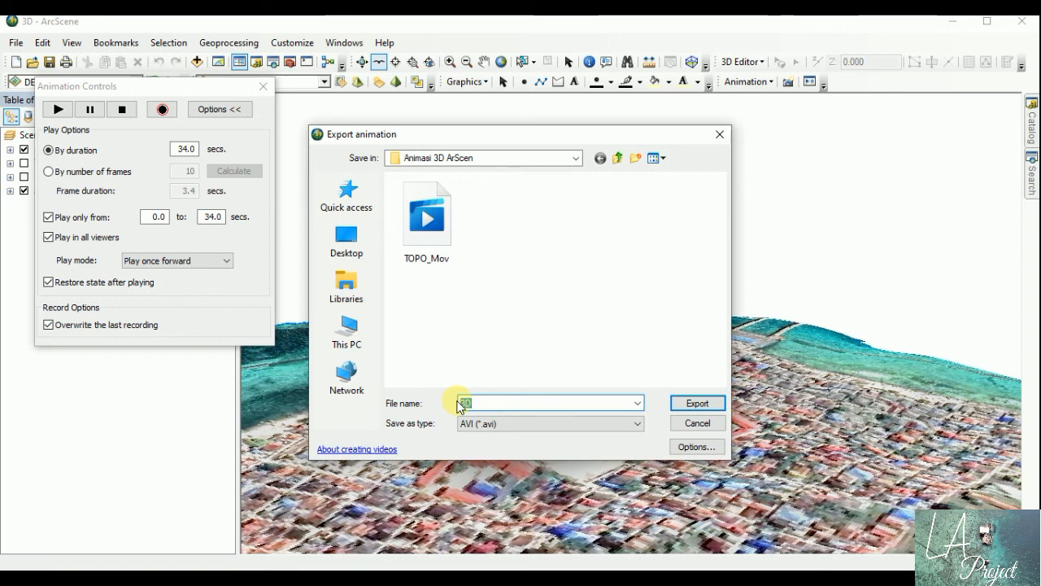
type("GE_mov")
left_click(715, 402)
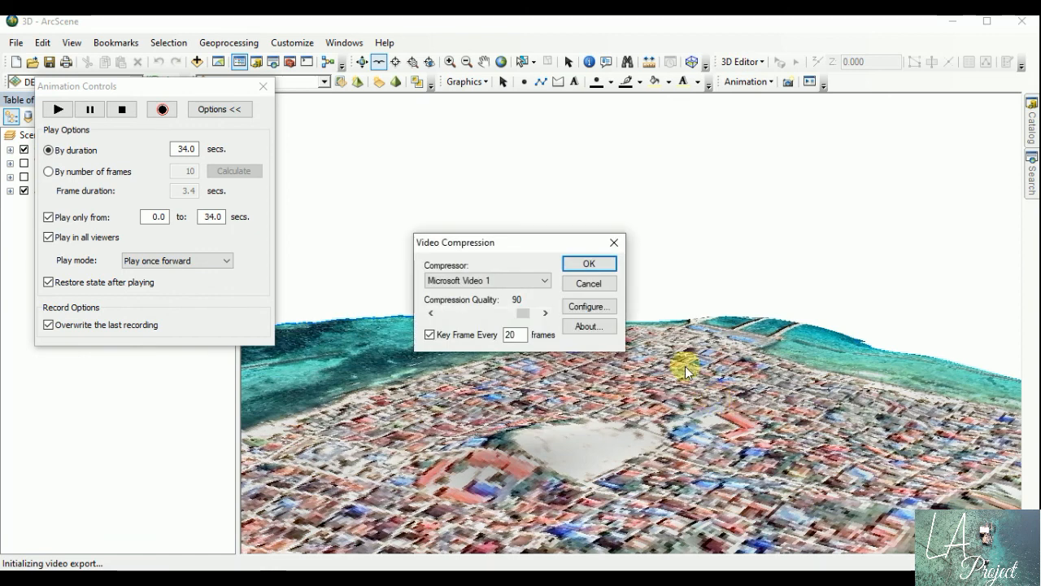
left_click(589, 264)
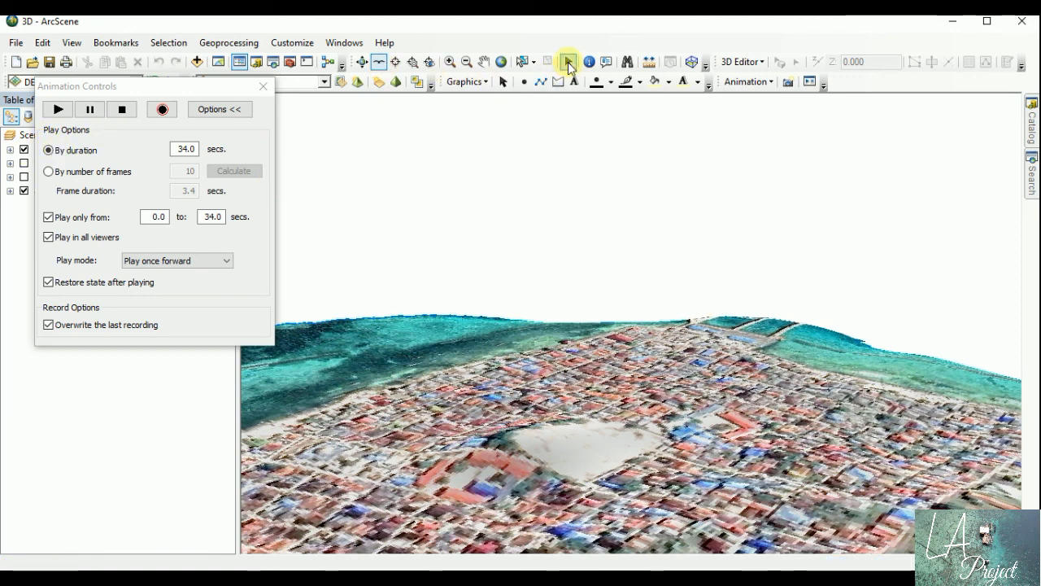
- View the island with WV_clip.tif at full extent and switch the display back to Clip_Google_earth_kor1.tif
left_click(568, 63)
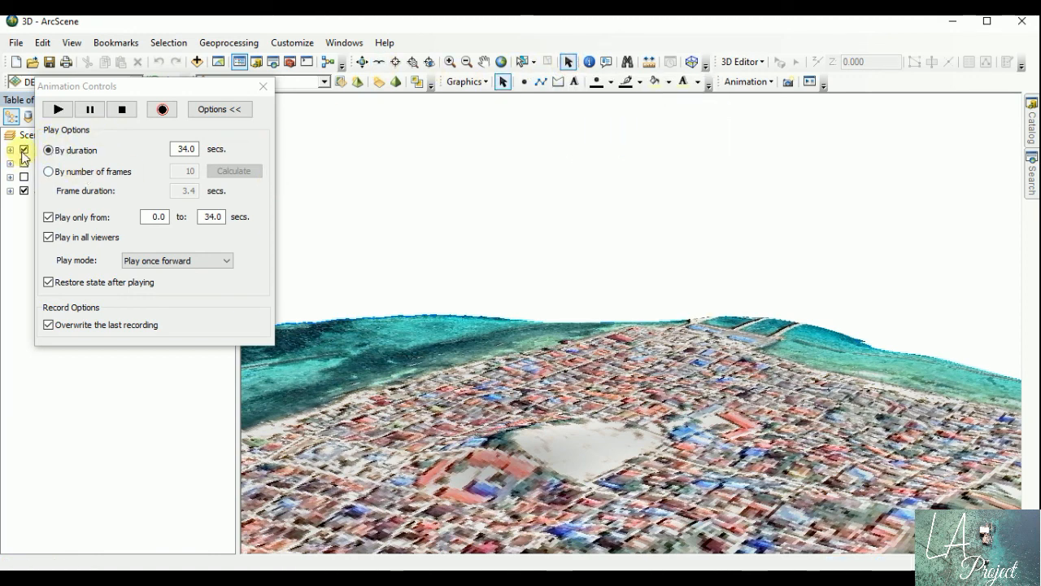
left_click(23, 150)
left_click(24, 163)
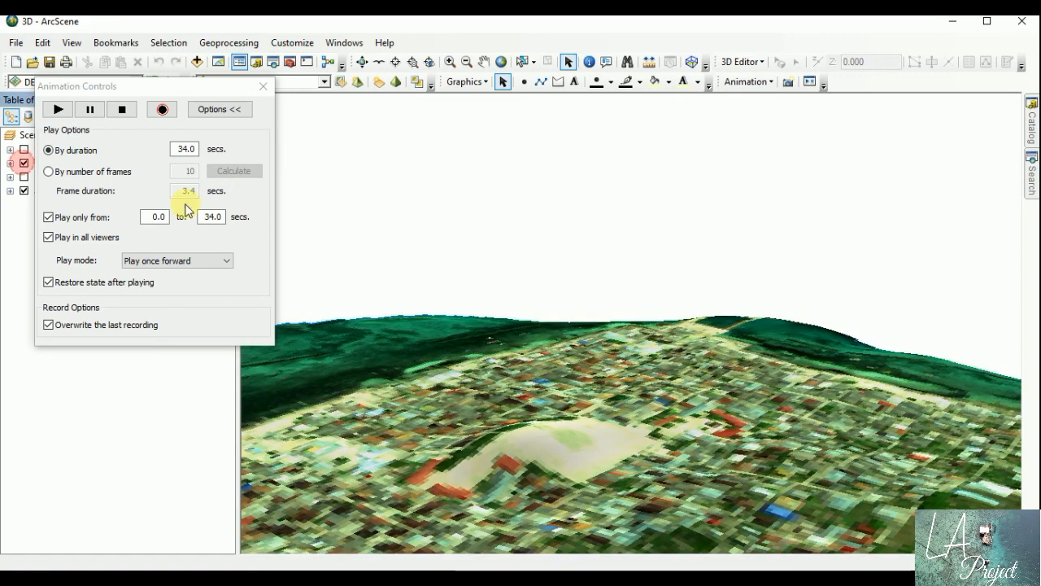
left_click(502, 63)
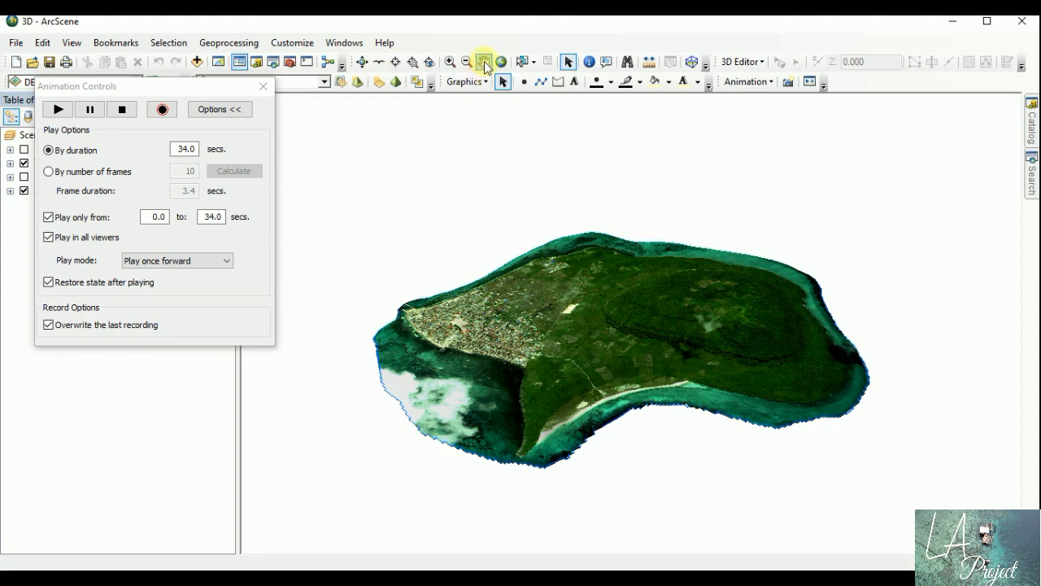
left_click(23, 164)
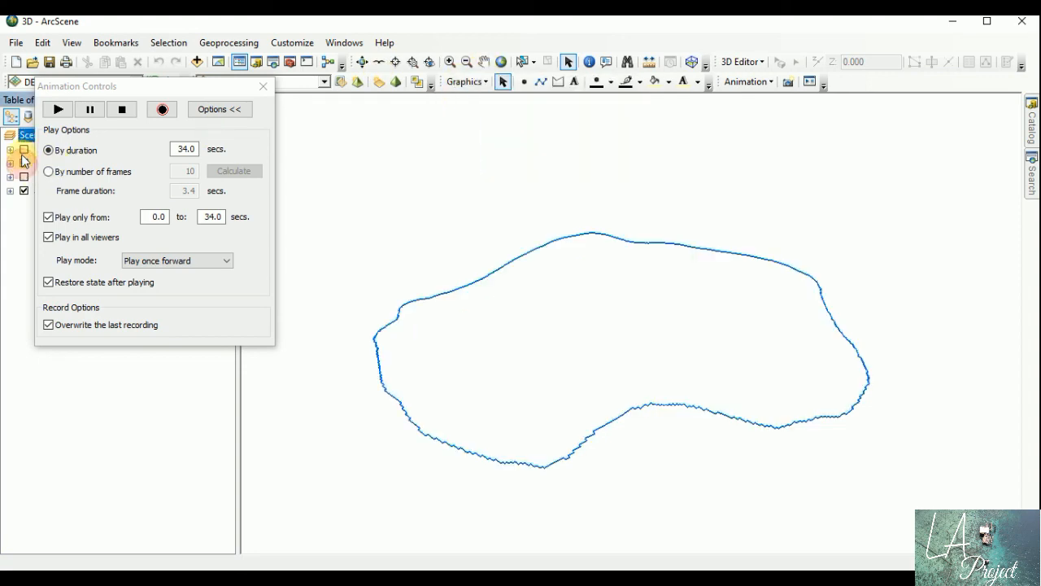
left_click(24, 150)
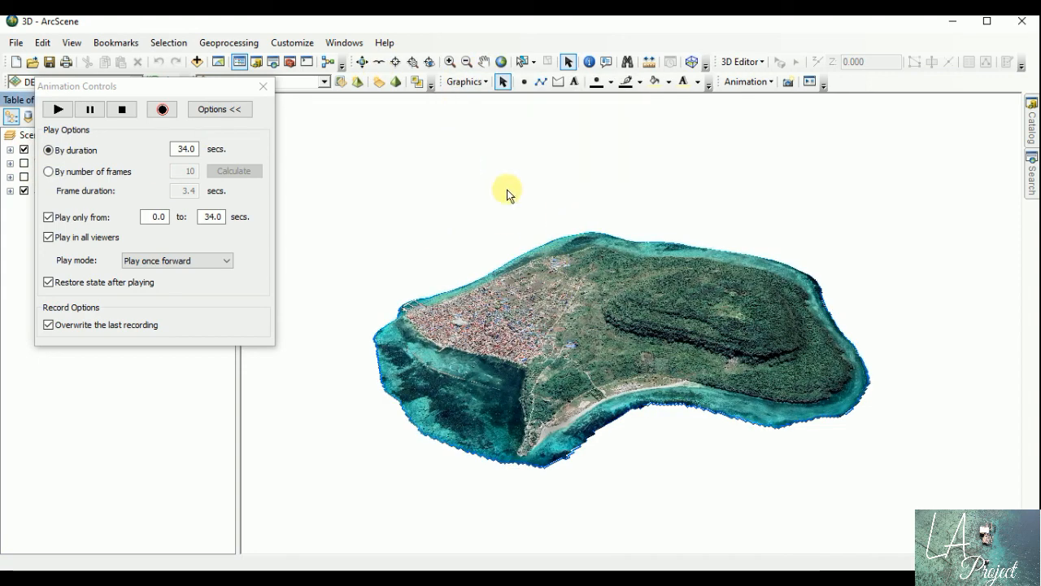
- Record a new animation that rotates and tilts the enlarged Google Earth-draped island to show it from all sides
left_click(449, 62)
left_click_drag(372, 195, 888, 497)
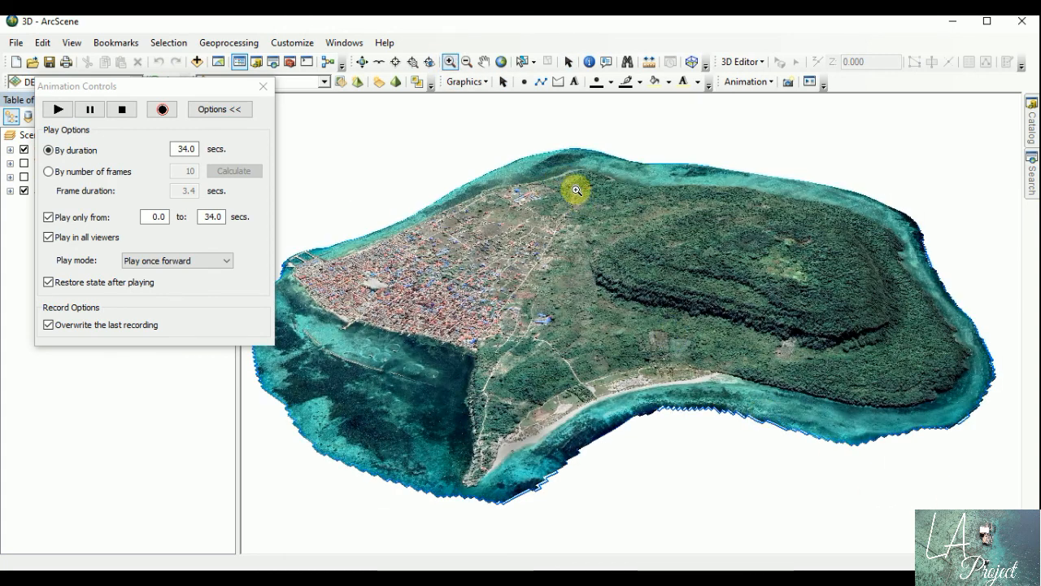
left_click(567, 61)
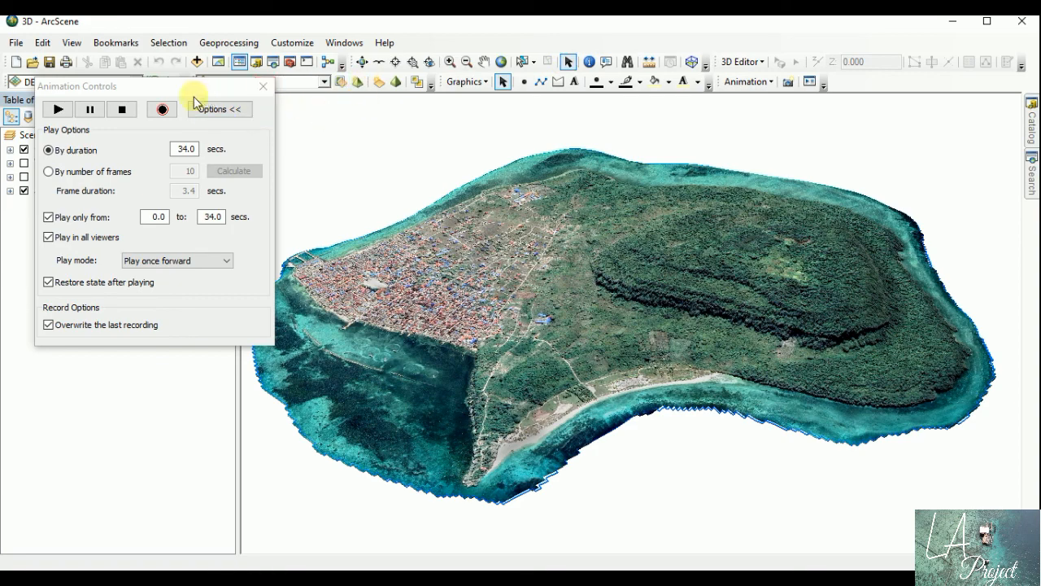
left_click(163, 110)
left_click(363, 63)
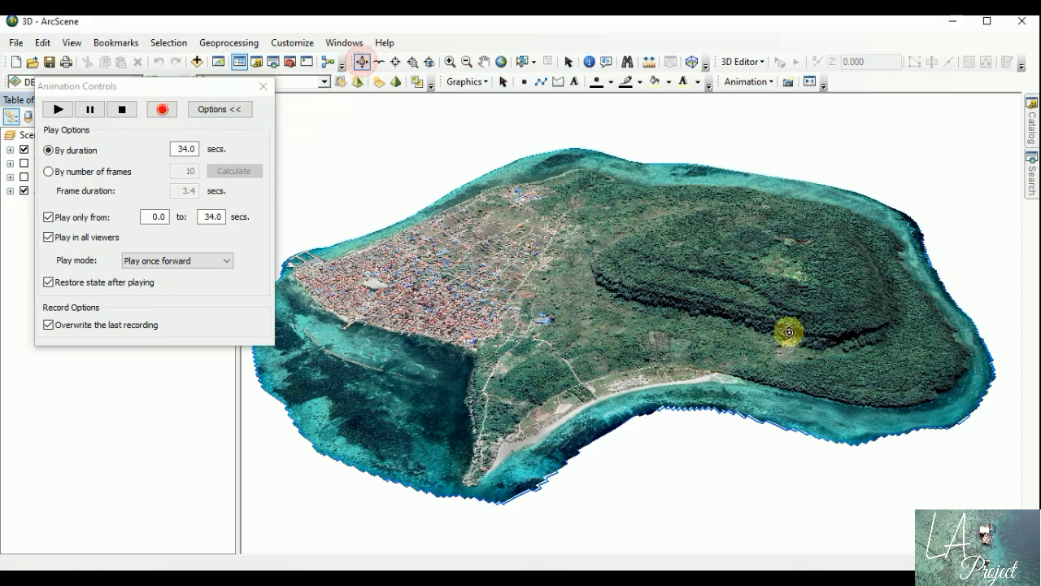
left_click_drag(865, 308, 523, 334)
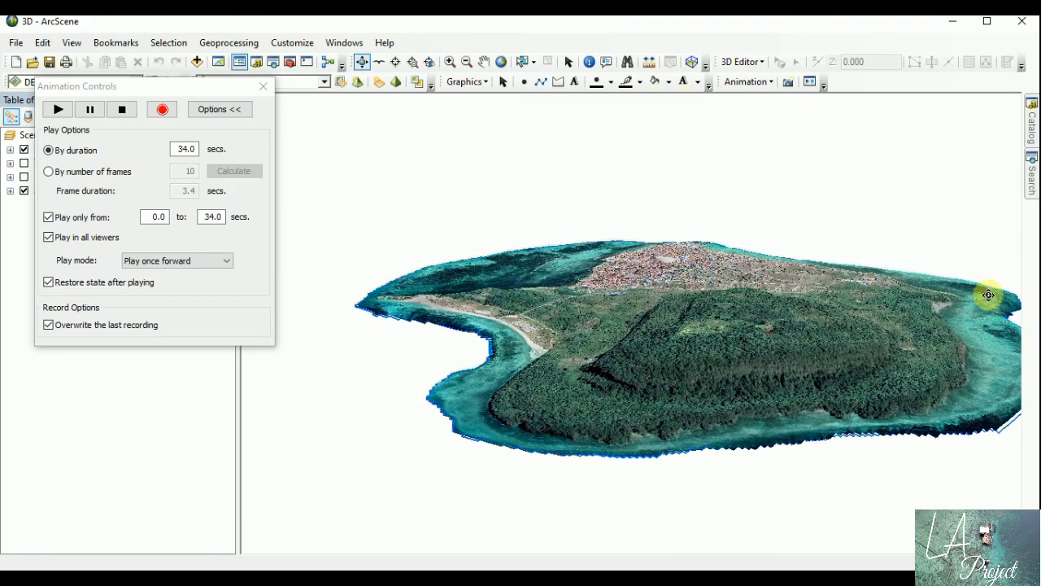
left_click_drag(989, 299, 717, 327)
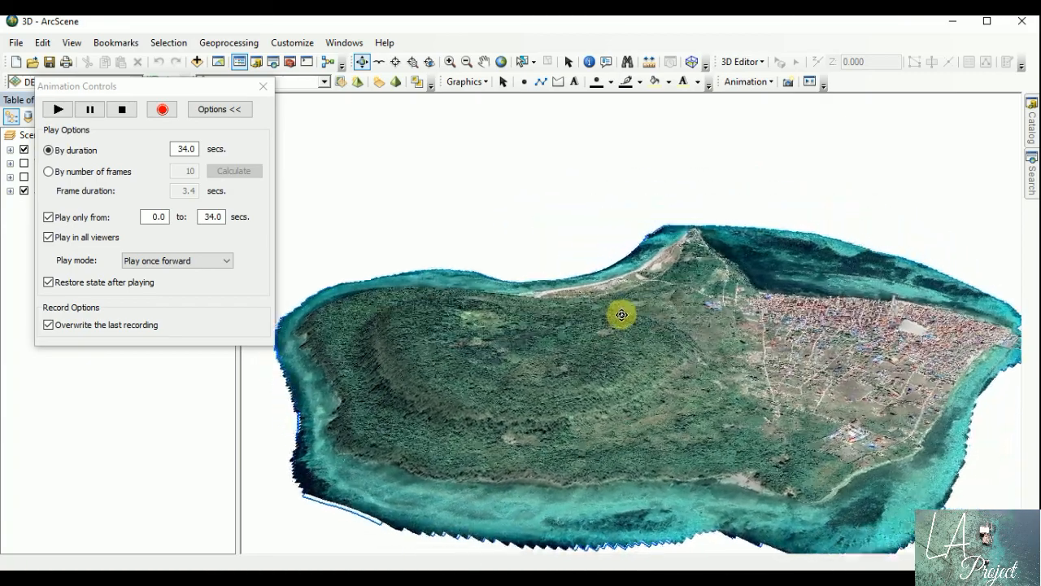
left_click_drag(993, 367, 622, 352)
left_click_drag(915, 297, 741, 255)
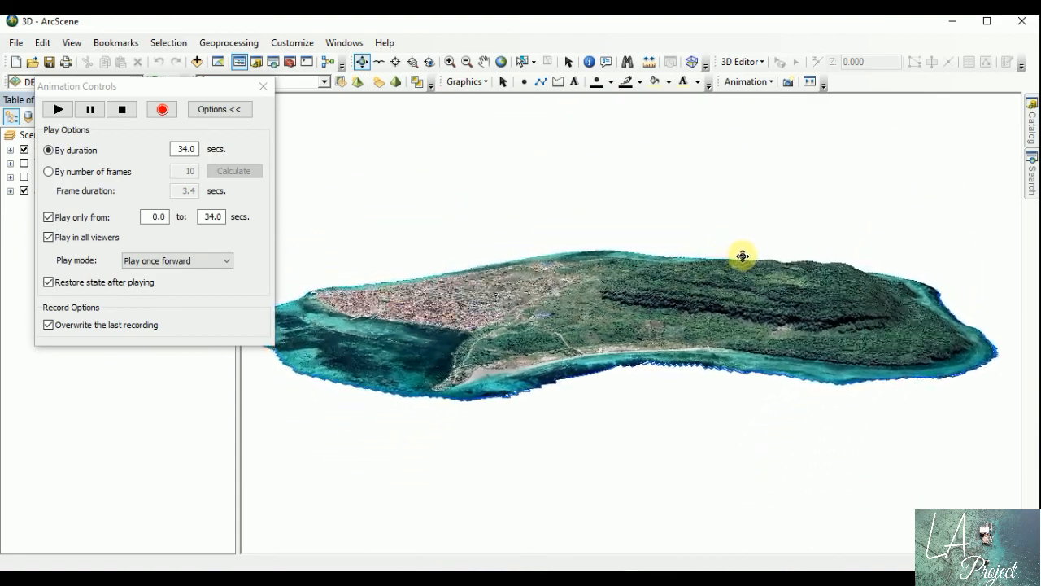
left_click(132, 111)
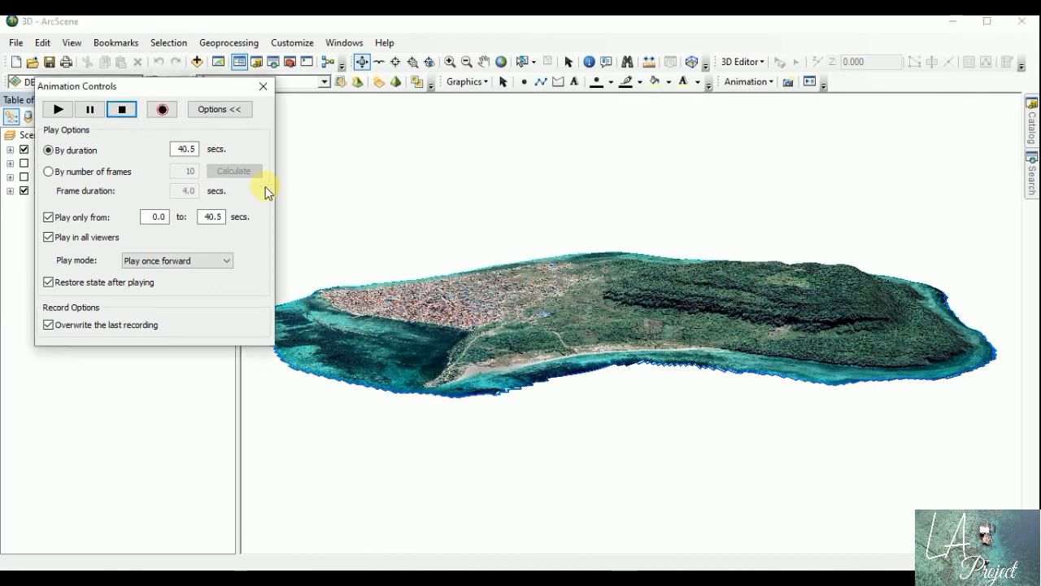
- Export the rotating-view animation as the AVI file GE_mov2 in the Animasi 3D ArScen folder, using the Microsoft Video 1 compressor
left_click(770, 81)
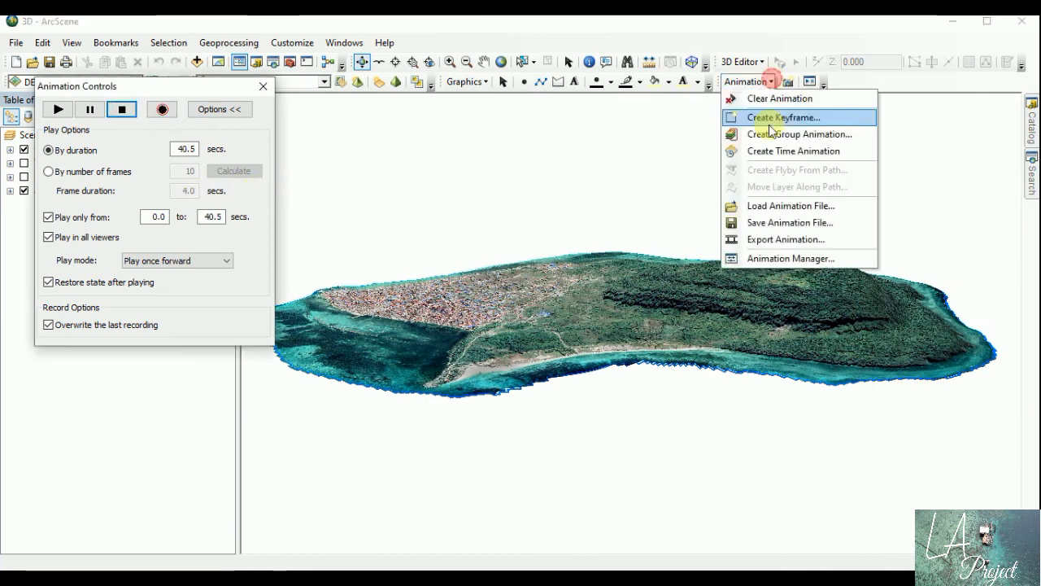
left_click(769, 238)
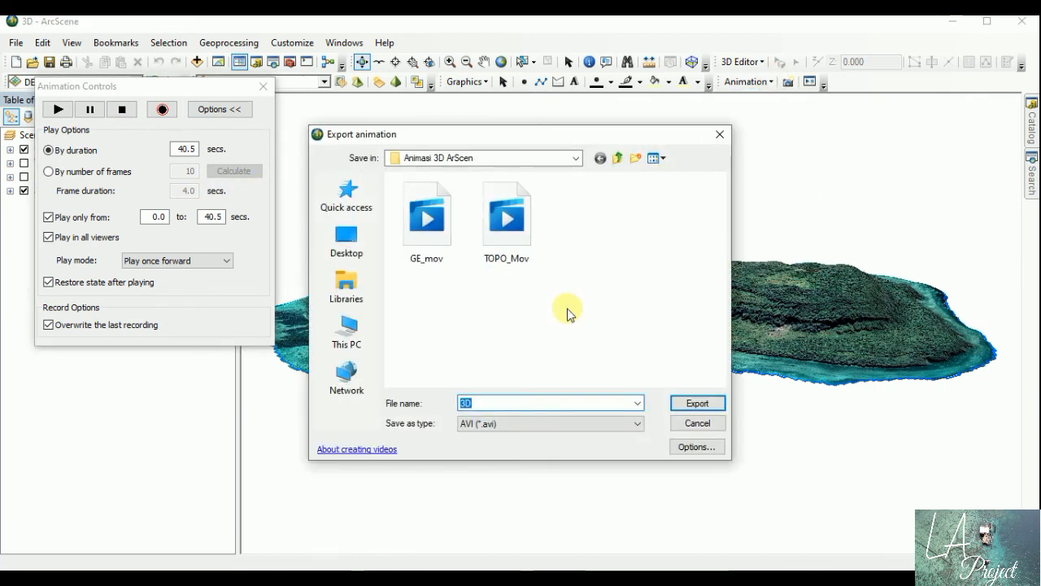
type("GE_mov2")
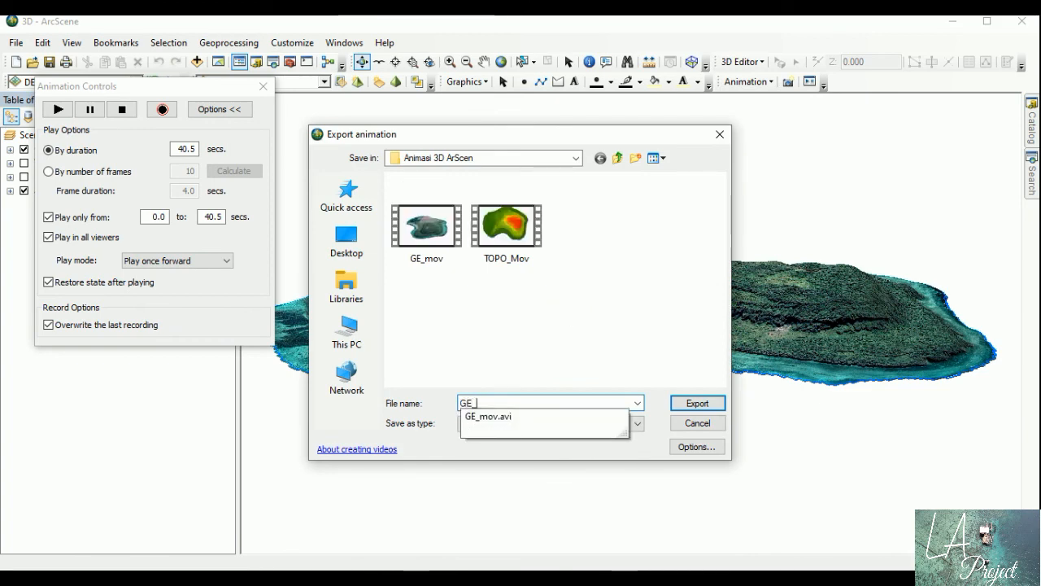
left_click(674, 403)
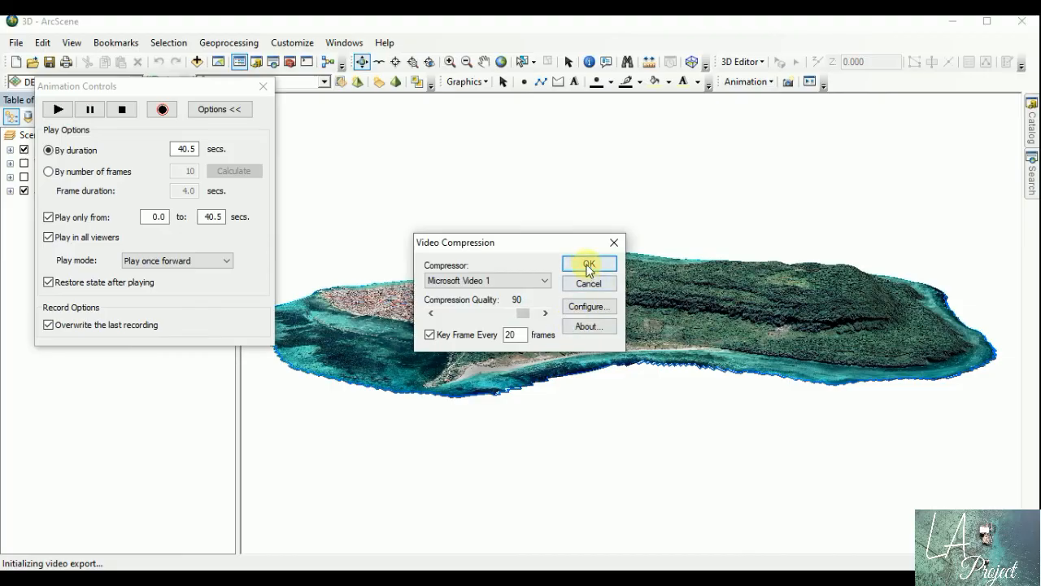
left_click(589, 265)
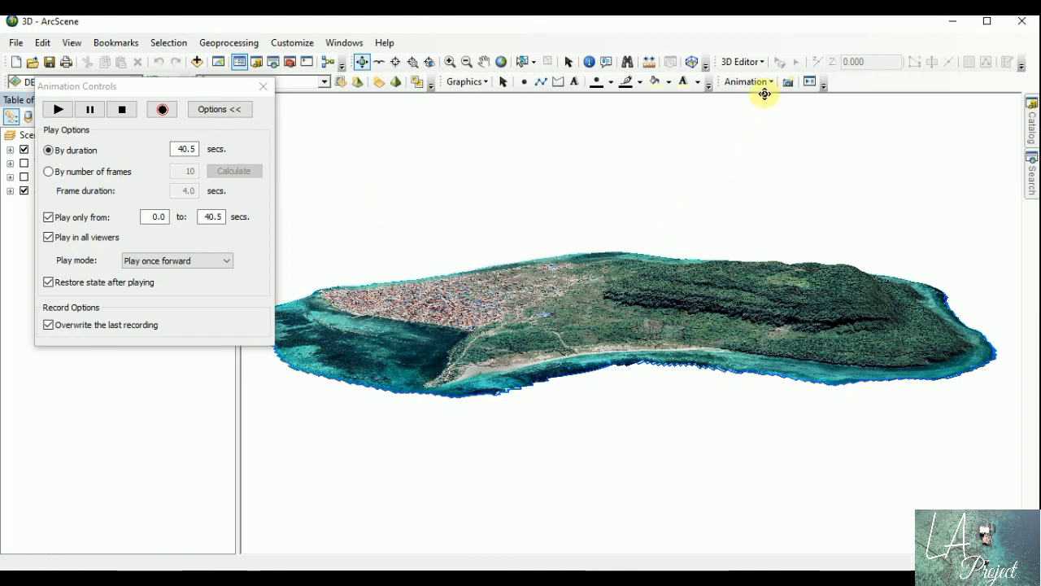
left_click(771, 83)
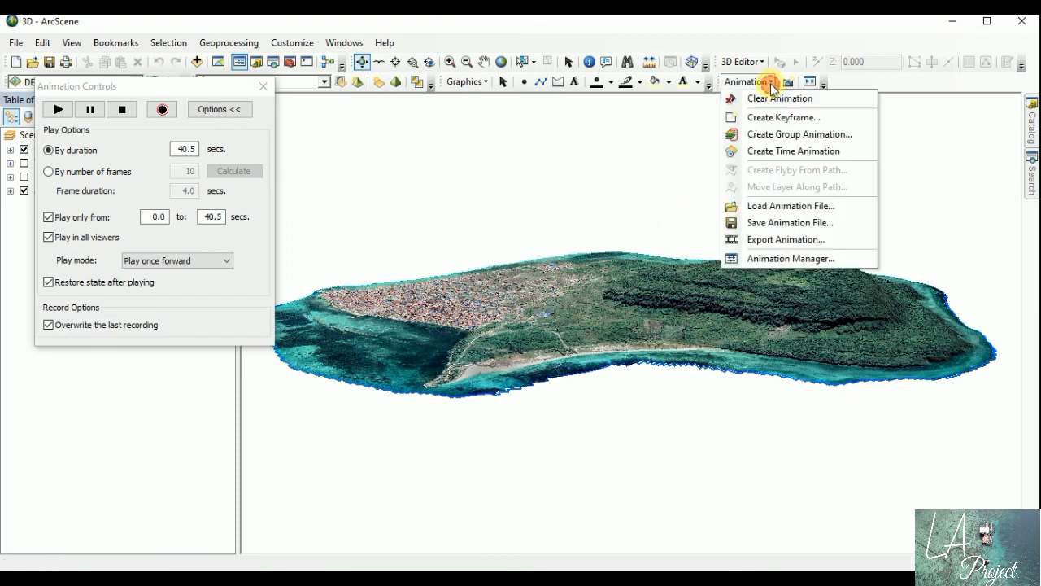
left_click(762, 237)
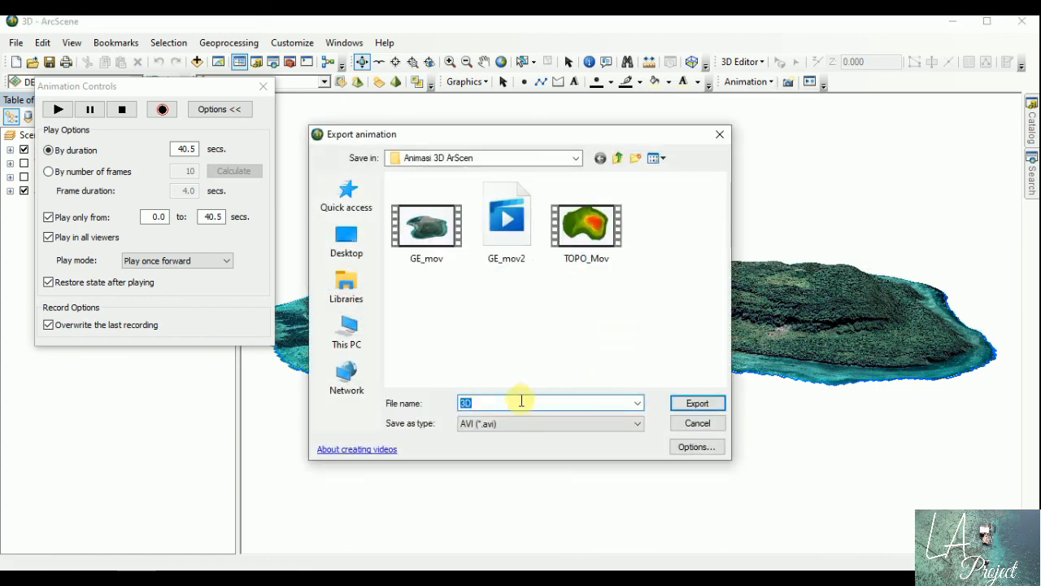
left_click(695, 424)
- Set the background color of the scene to black in the scene properties
left_click_drag(244, 87, 284, 135)
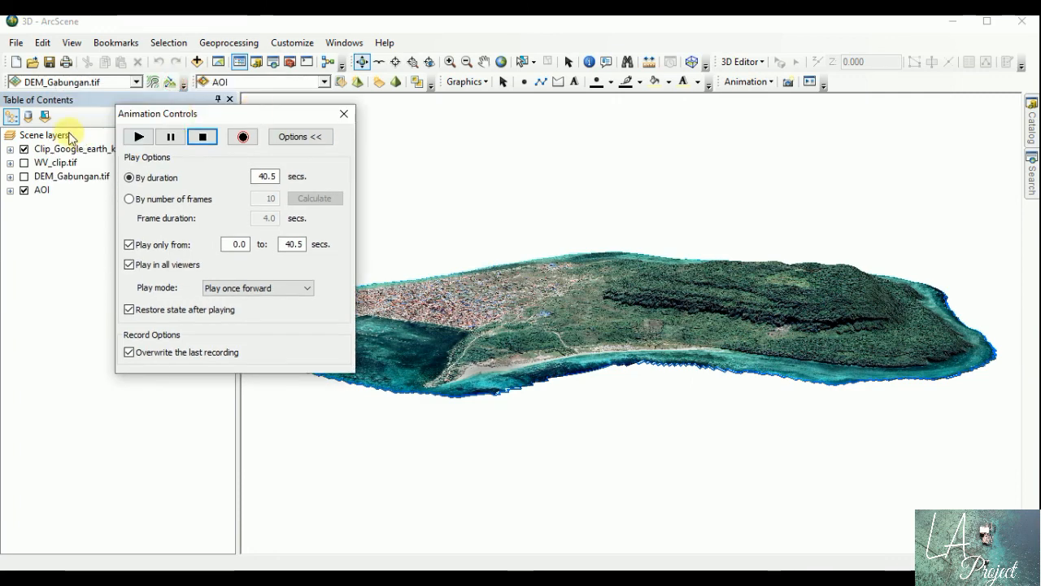
double_click(69, 135)
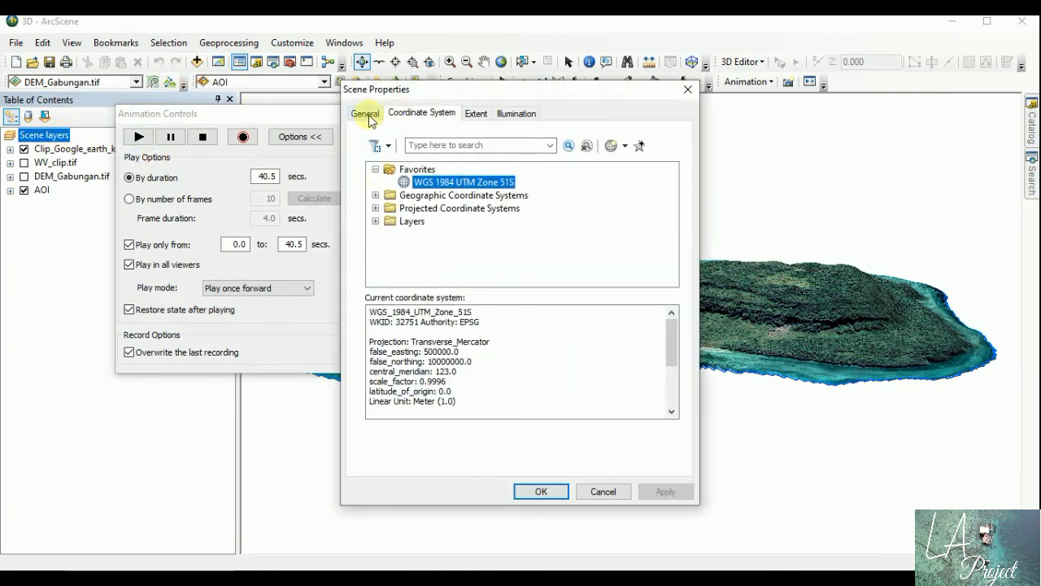
left_click(365, 113)
left_click(511, 252)
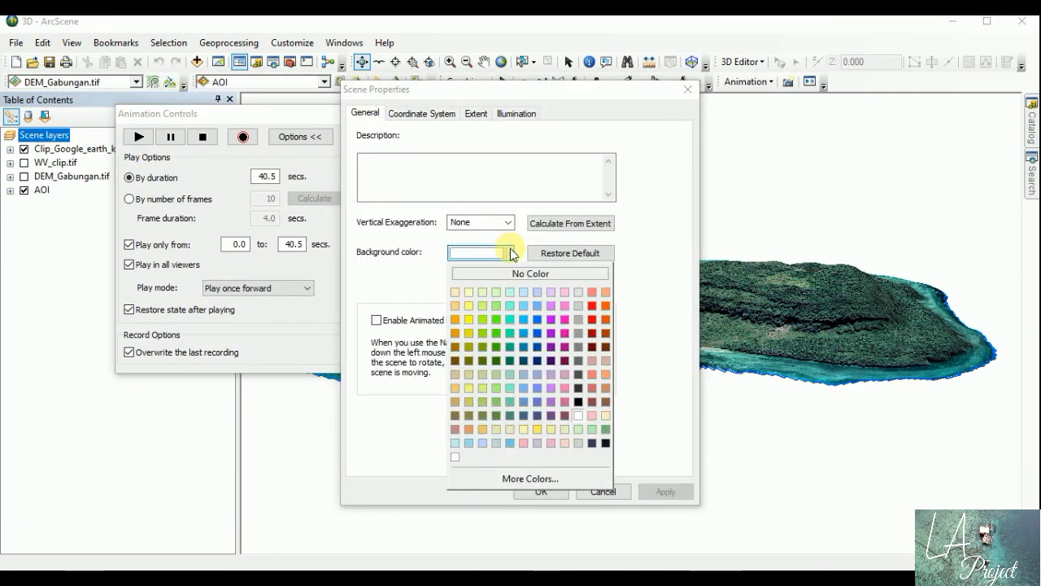
left_click(603, 167)
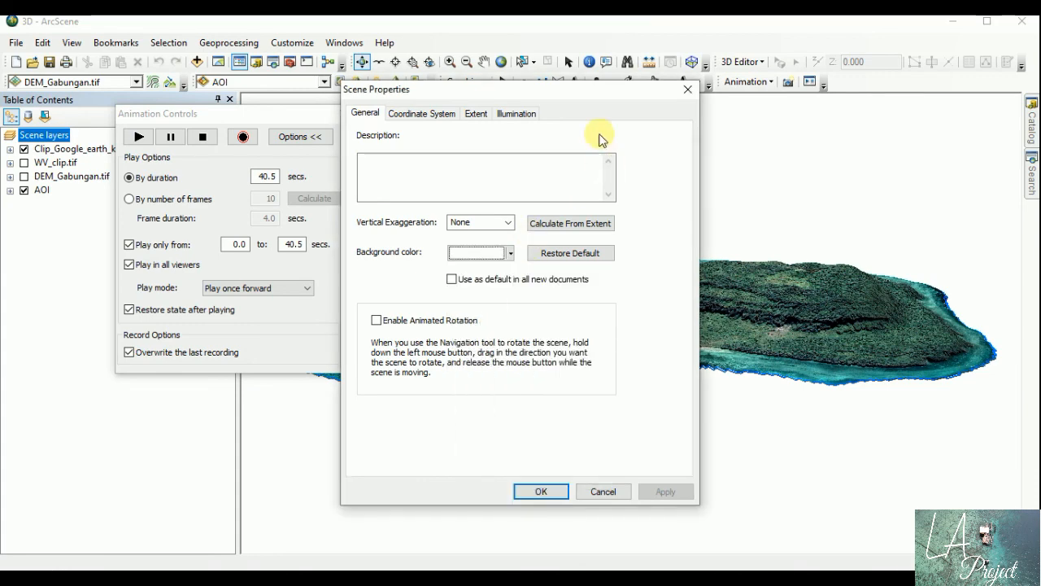
left_click(511, 253)
left_click(576, 399)
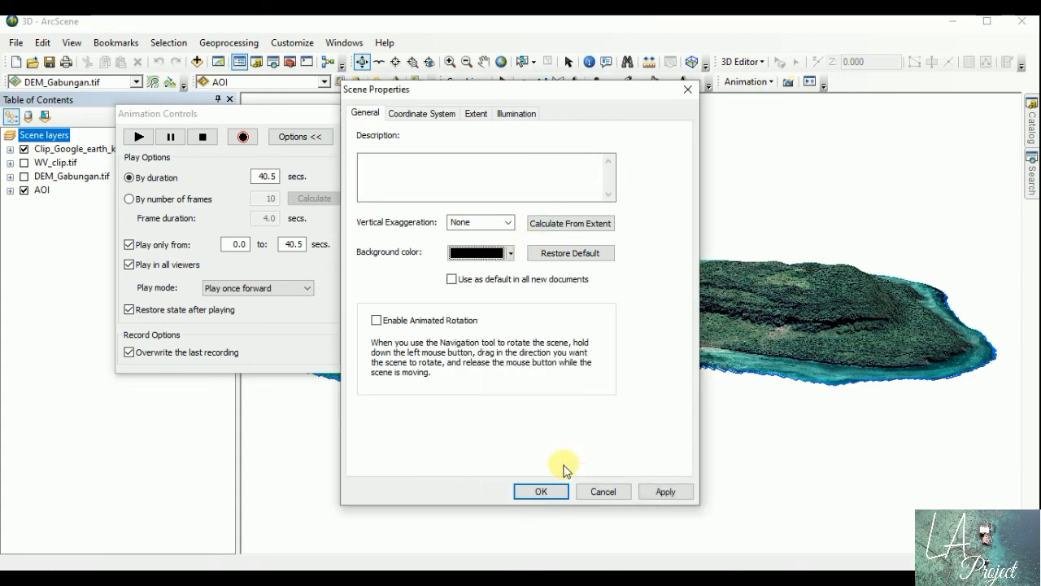
left_click(542, 490)
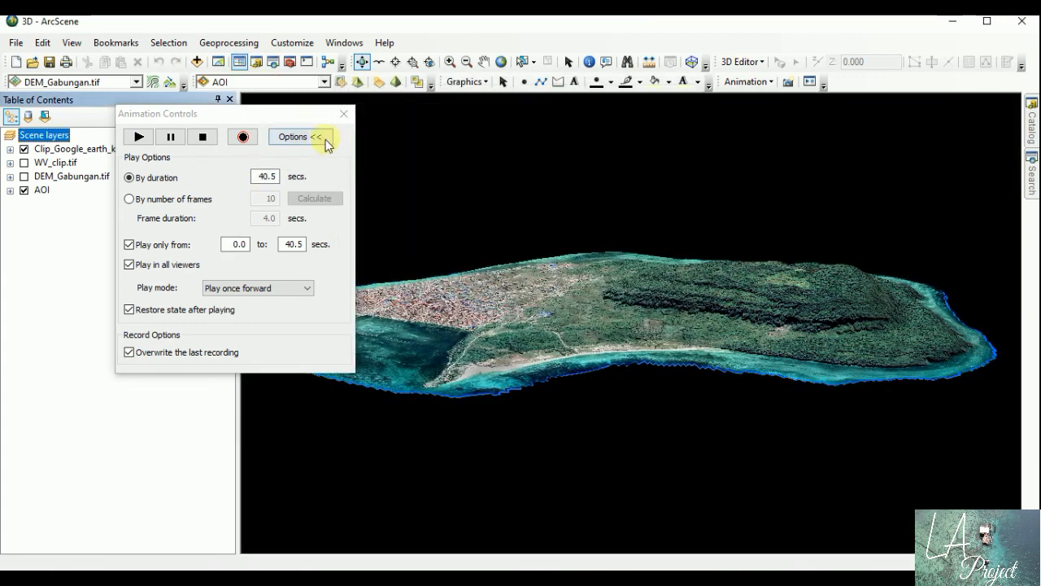
- Frame the whole island from a higher tilted angle and display WV_clip.tif instead of Clip_Google_earth_kor1.tif
left_click_drag(295, 118, 200, 89)
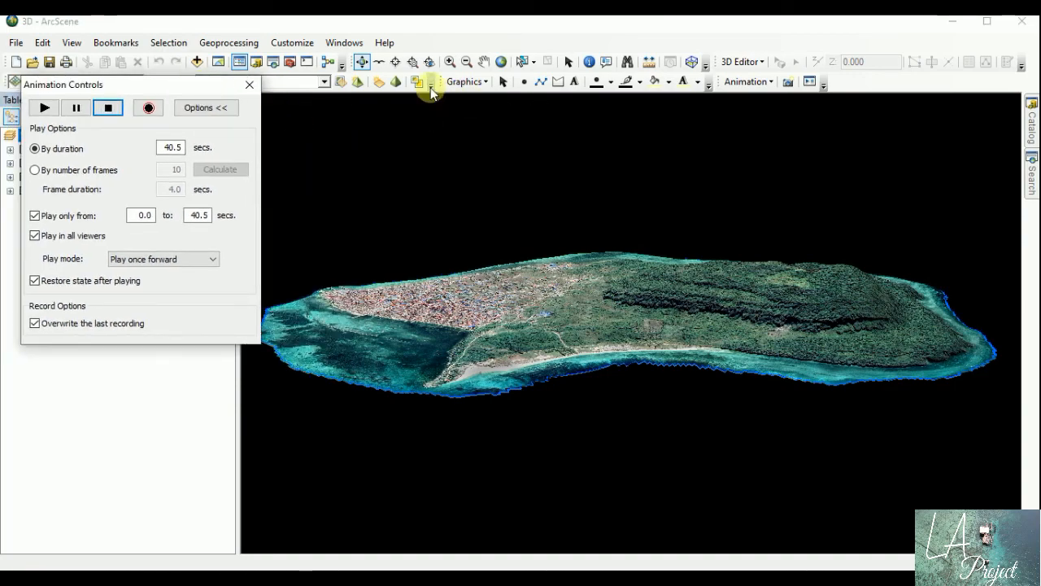
left_click(362, 62)
left_click_drag(549, 330, 520, 174)
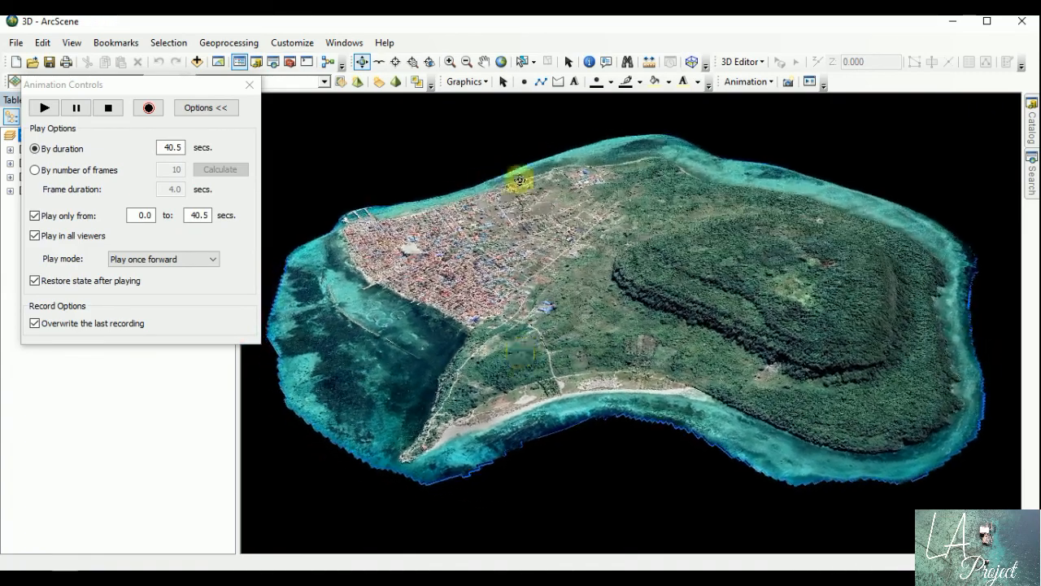
left_click(462, 63)
left_click(589, 205)
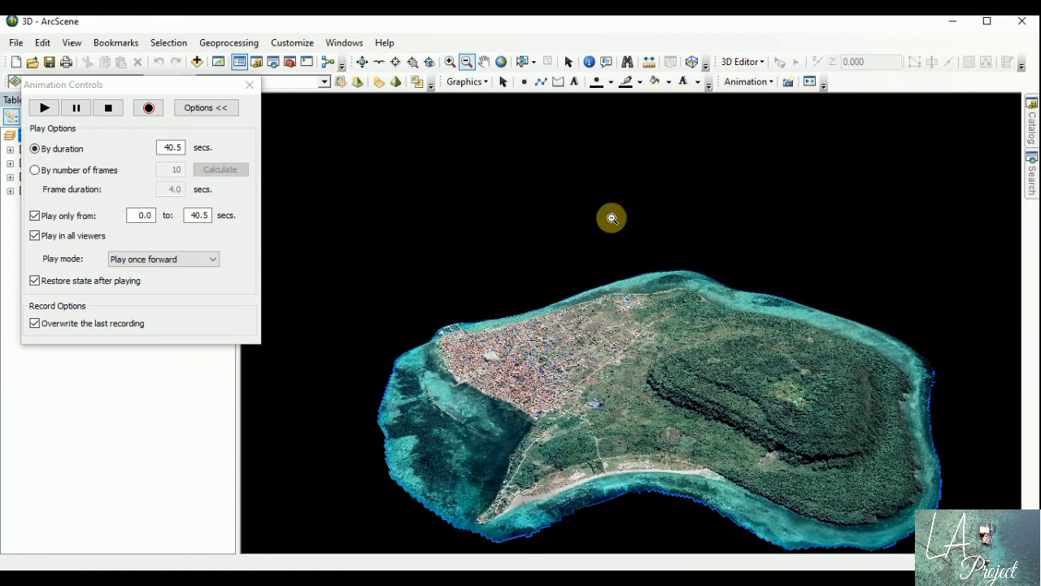
left_click(484, 63)
left_click_drag(644, 367, 627, 239)
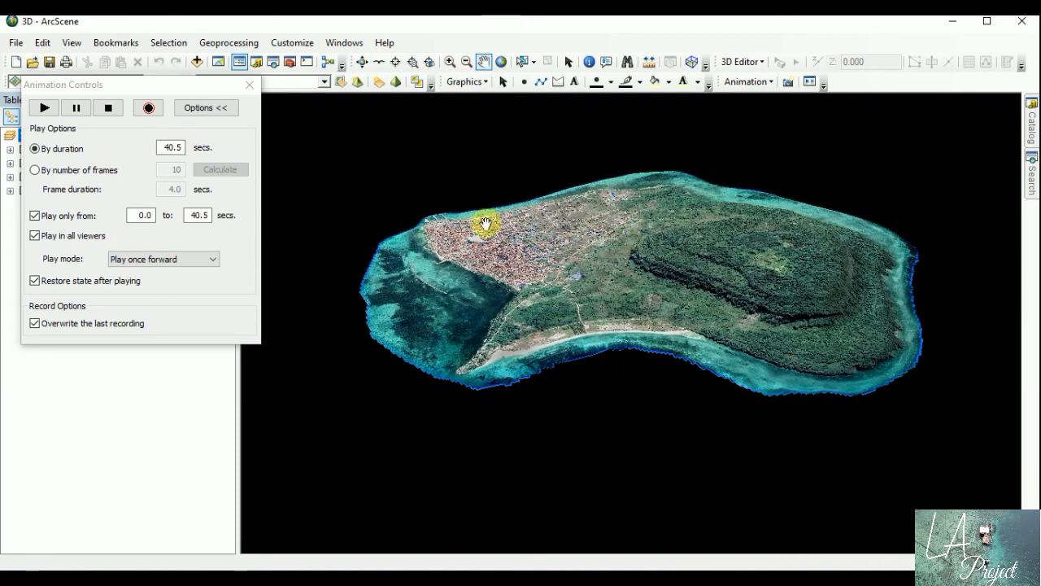
left_click_drag(72, 84, 203, 145)
left_click(24, 149)
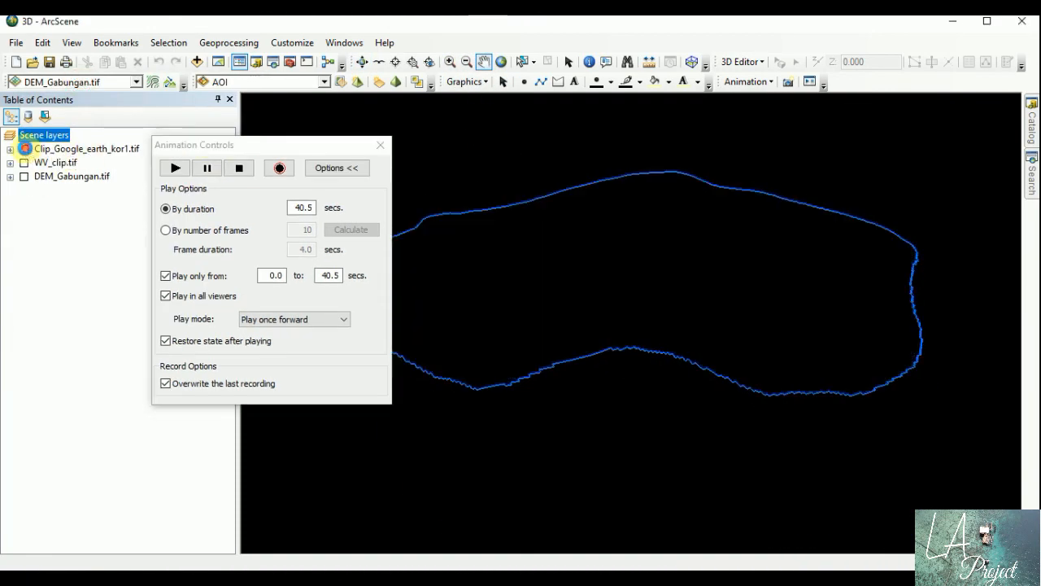
left_click(24, 163)
left_click_drag(301, 144, 198, 115)
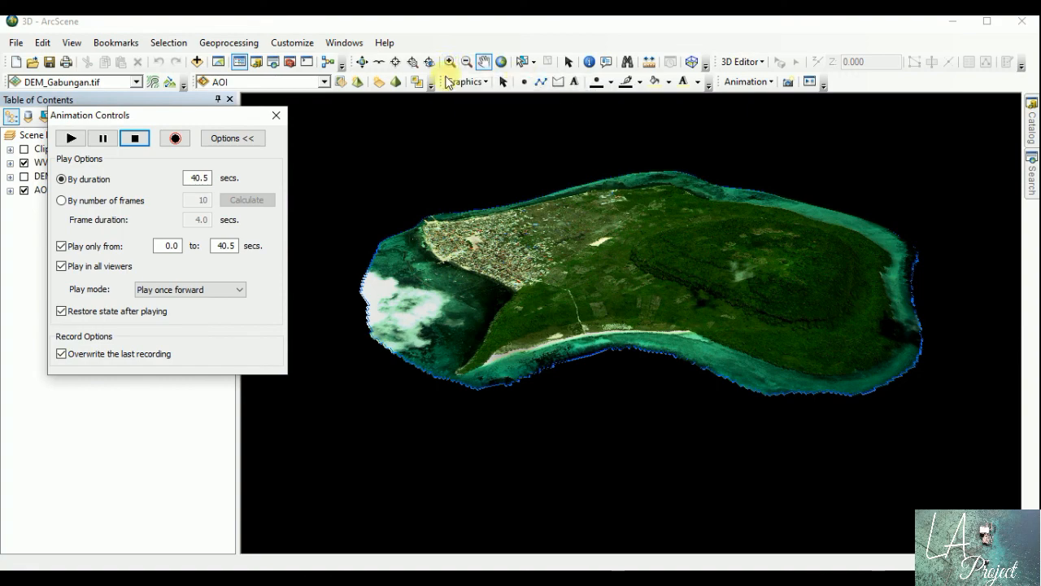
- Record a new fly-through animation over the WV-draped island, starting from a rotated overview and flying in low over the terrain
left_click(362, 61)
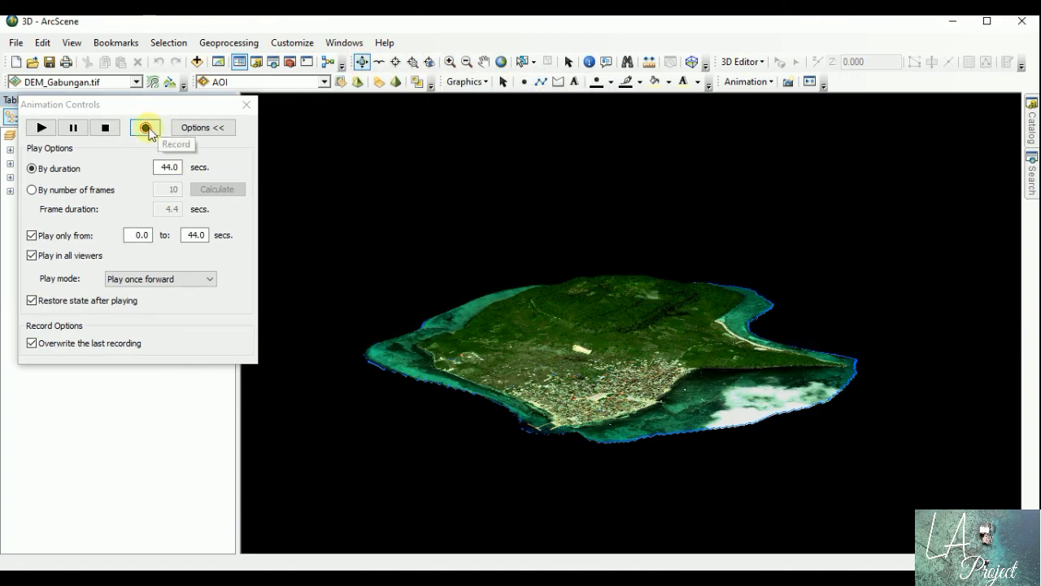
left_click(146, 128)
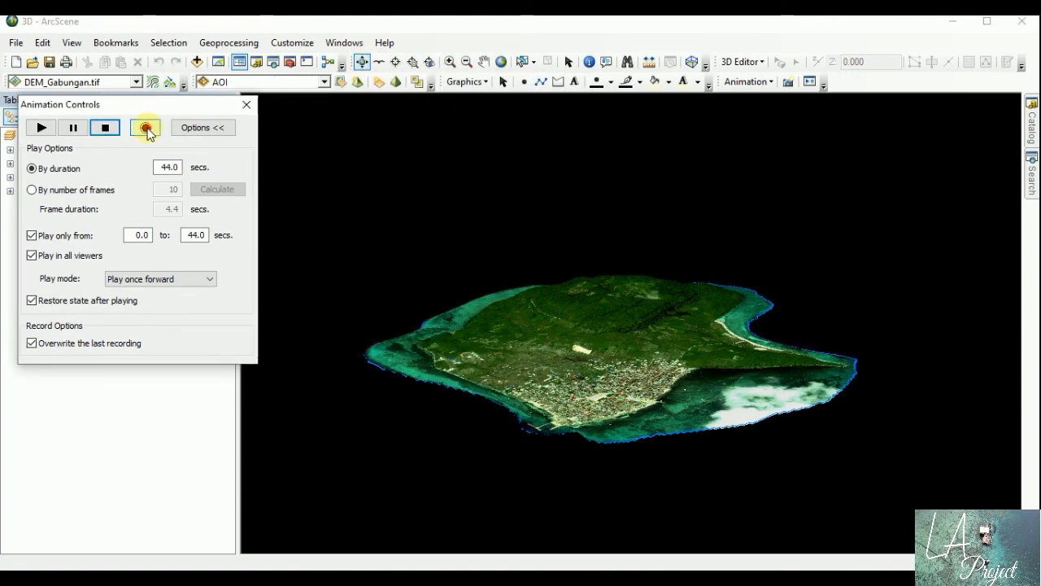
left_click(379, 63)
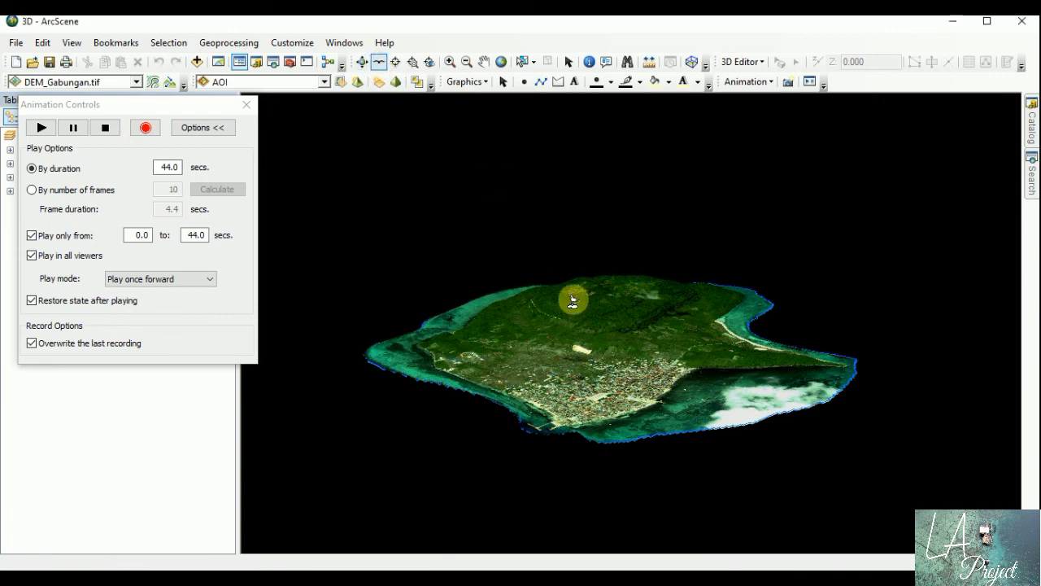
left_click(599, 389)
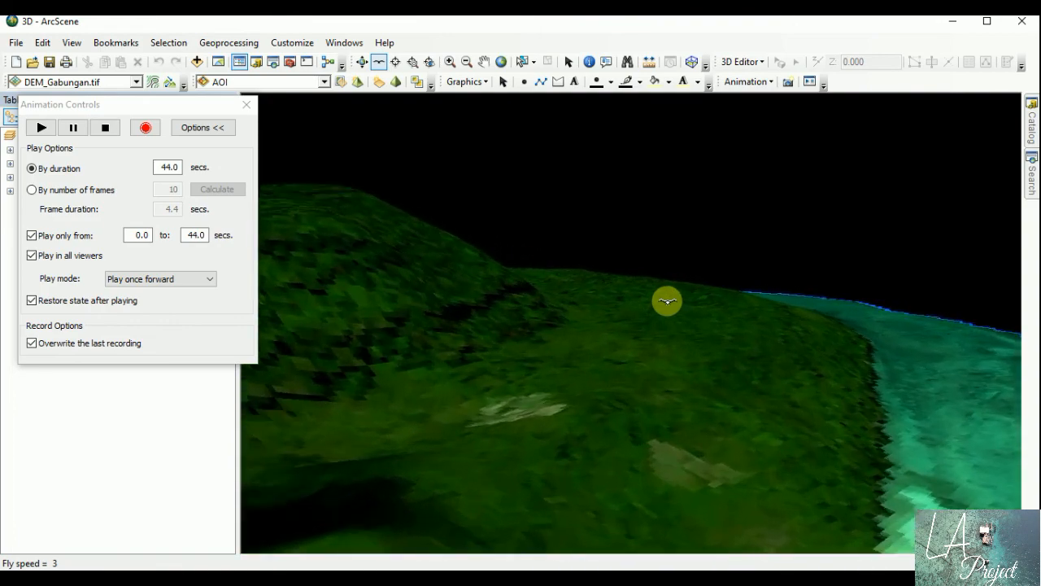
key("Escape")
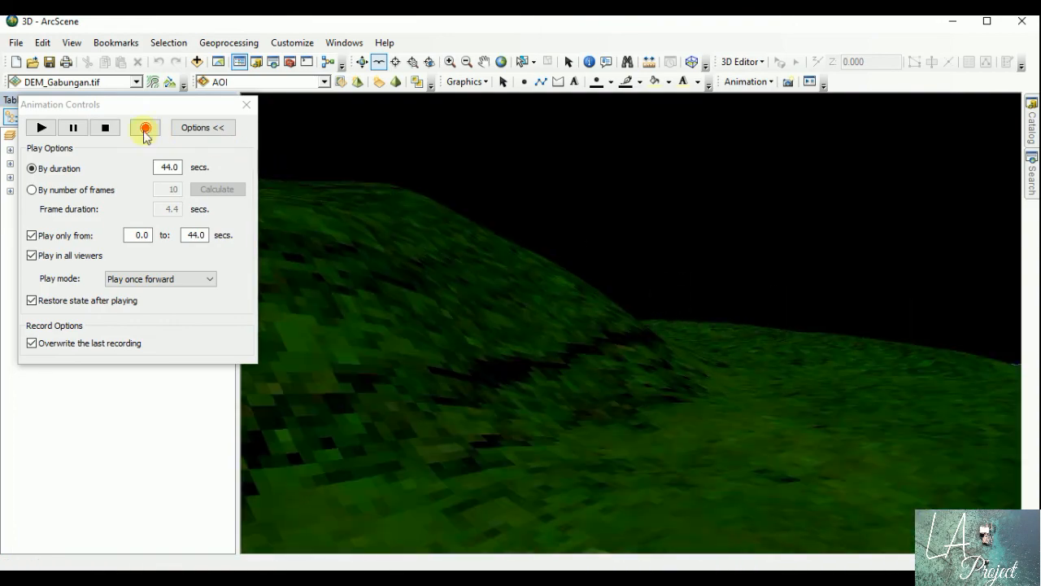
left_click(105, 128)
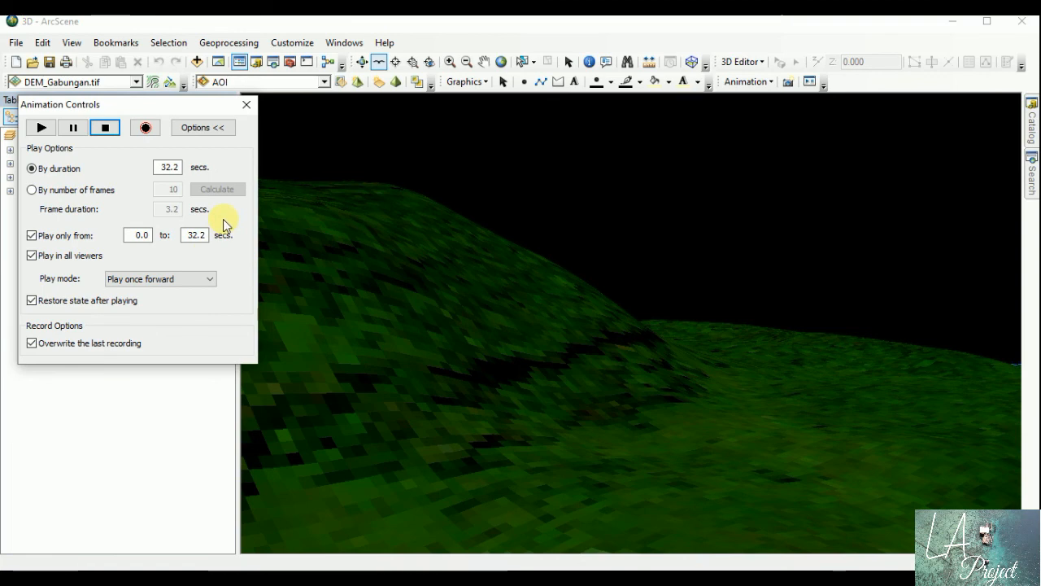
- Export the fly-through animation as the AVI file WVMov in the Animasi 3D ArScen folder, using the Microsoft Video 1 compressor
left_click(765, 88)
left_click(777, 237)
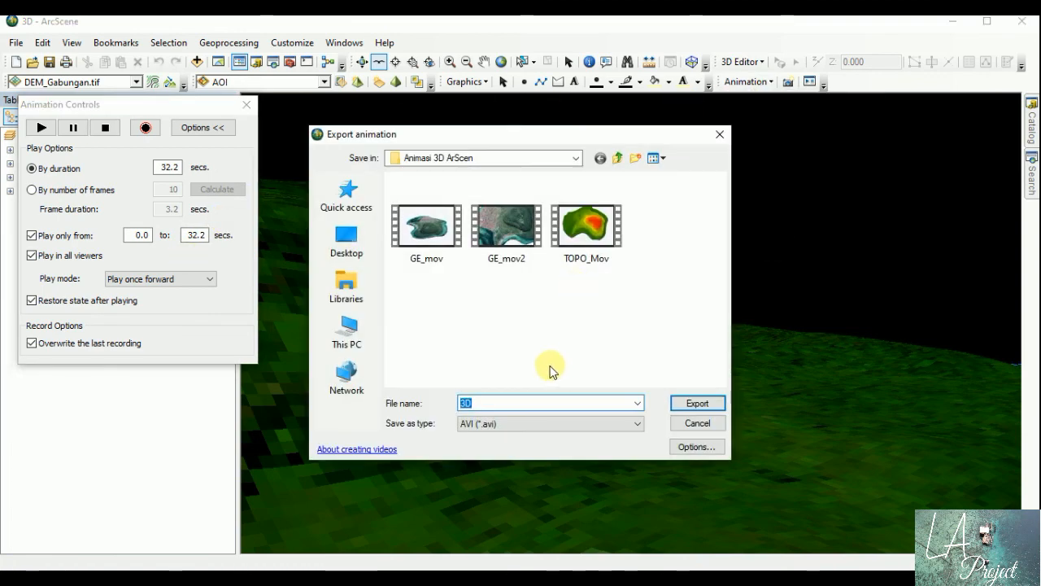
type("WV_")
key("BackSpace")
type("Mov")
left_click(689, 401)
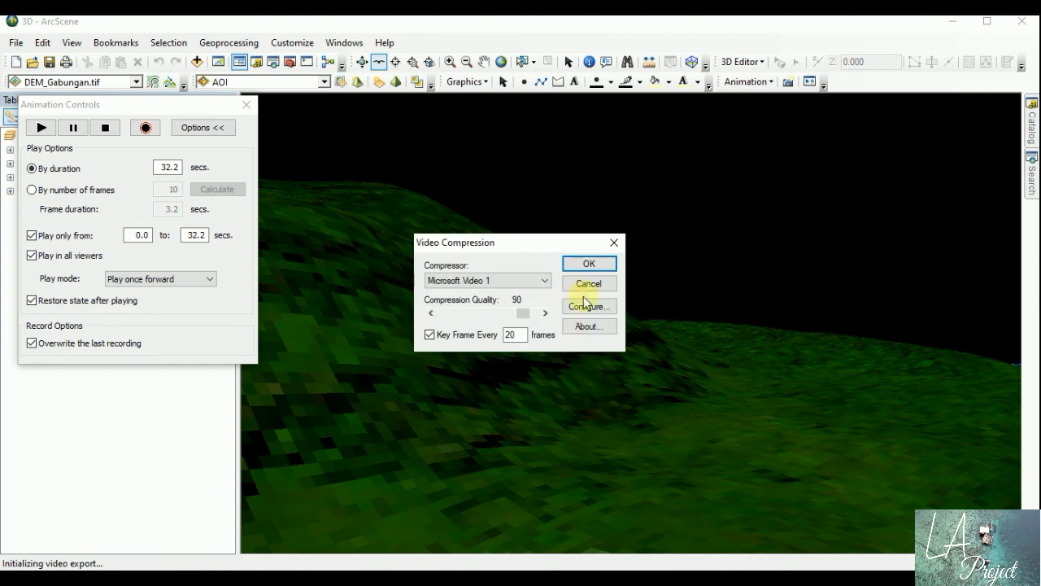
left_click(588, 264)
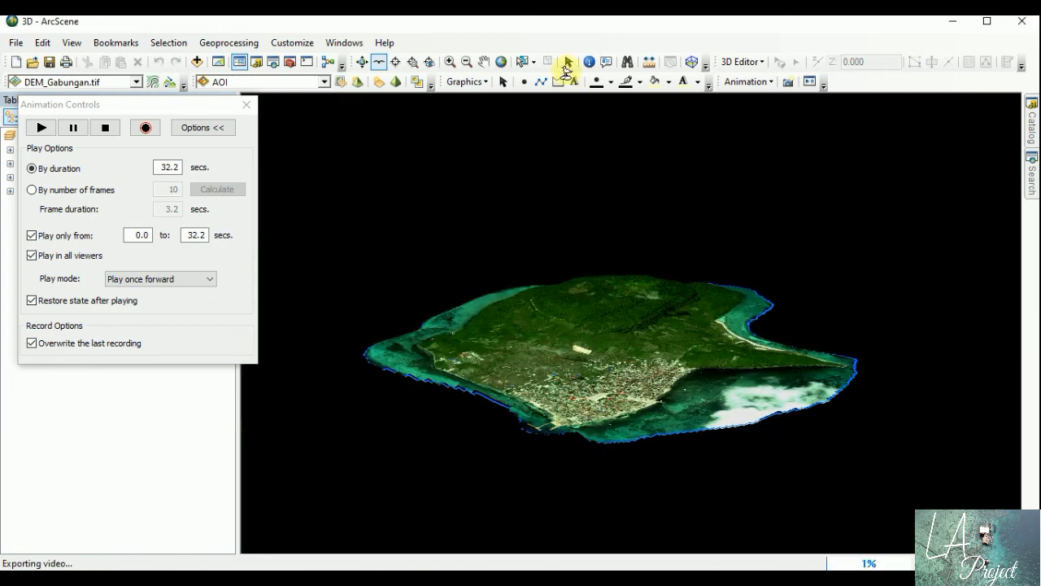